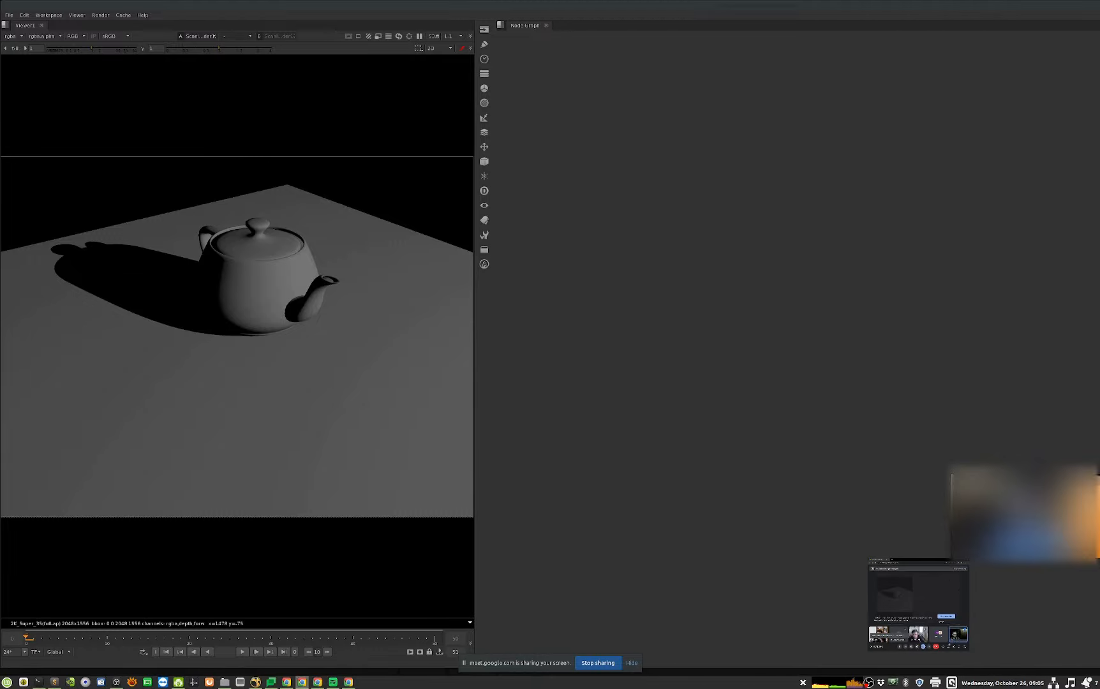
- Display the teapot geometry in the 3D viewer and examine it
left_click(299, 413)
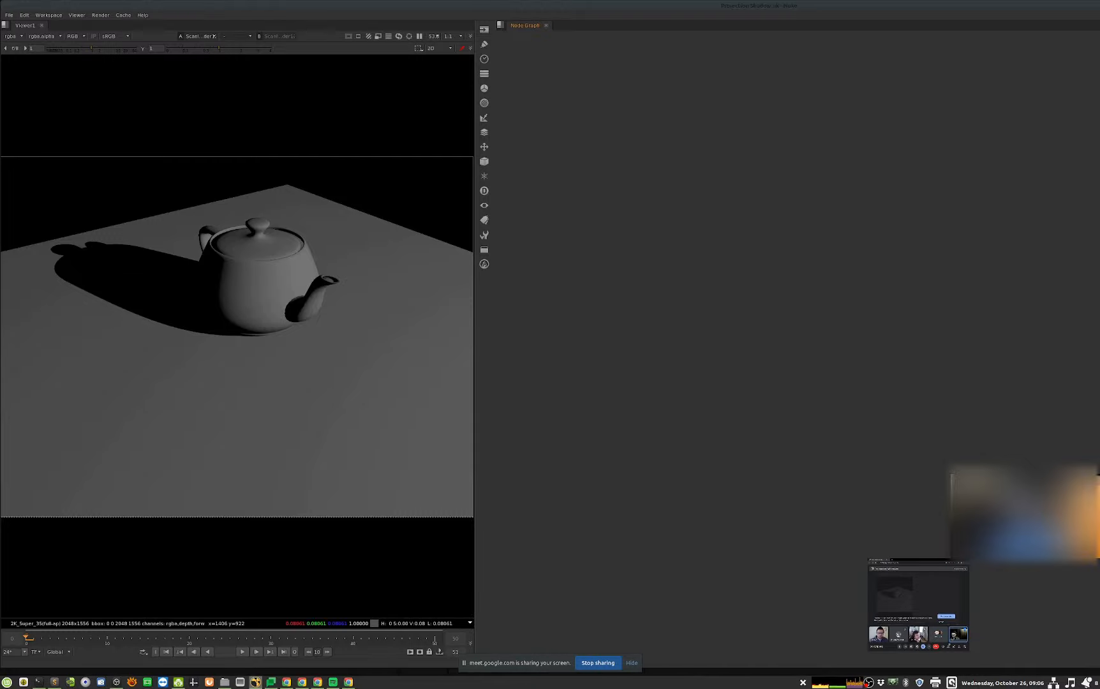
key("1")
left_click(740, 177)
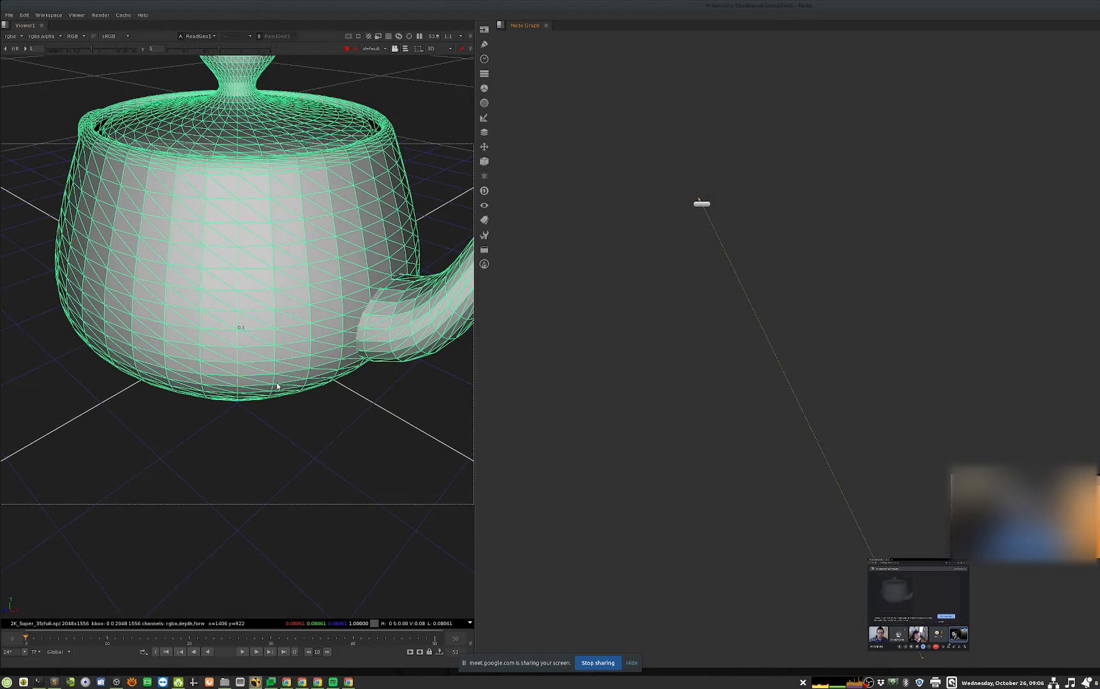
scroll(354, 415, "down", 6)
scroll(284, 418, "down", 1)
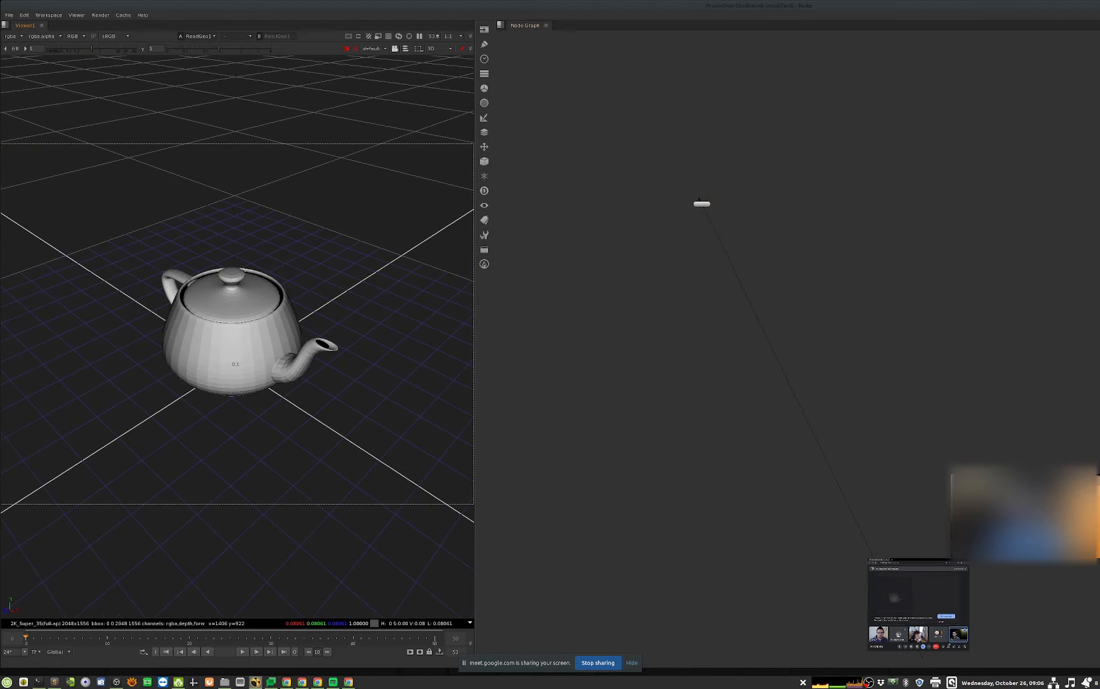
middle_click_drag(810, 433, 526, 434)
scroll(1020, 360, "down", 3)
middle_click_drag(788, 324, 737, 348)
mouse_move(756, 280)
middle_mouse_down("alt")
mouse_move(816, 268)
mouse_move(767, 270)
middle_mouse_up("alt")
scroll(797, 332, "down", 3)
middle_click_drag(906, 331, 535, 331)
key("space")
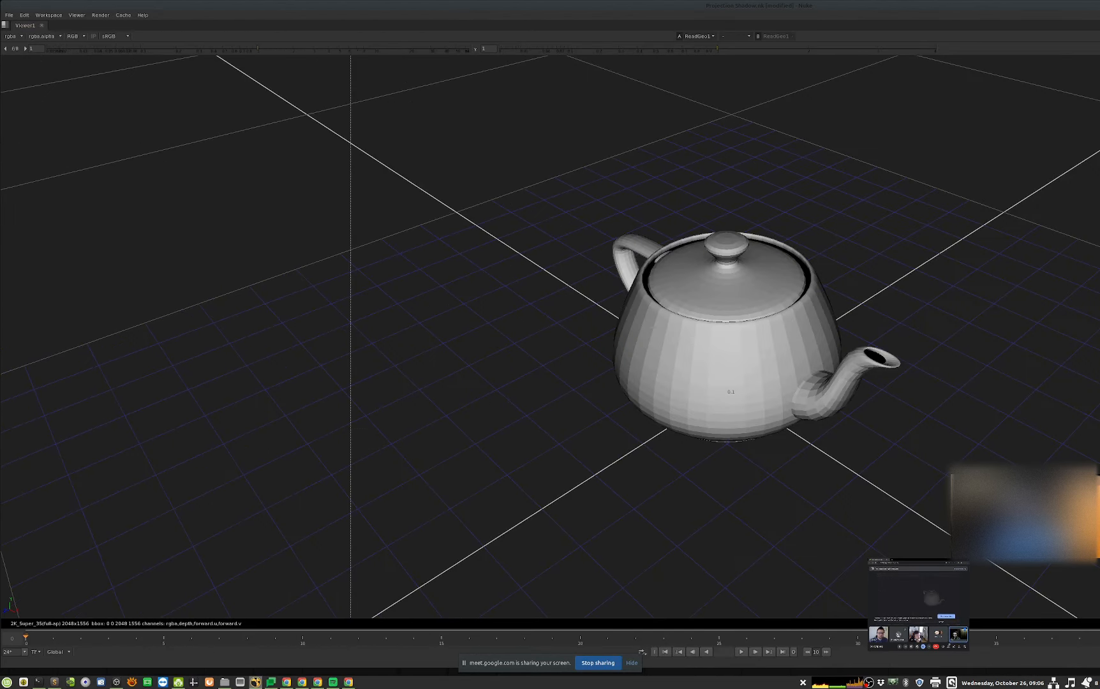
key("space")
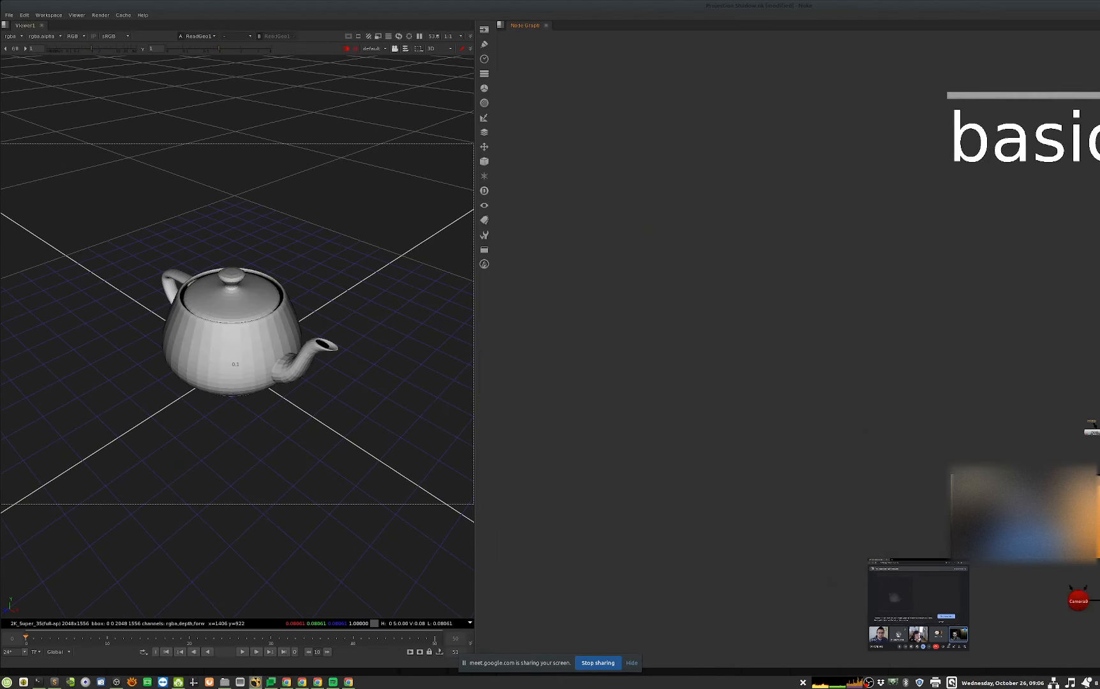
- Paste copies of the existing camera and card nodes near the teapot geometry node and preview each node
middle_click_drag(846, 409, 945, 416)
scroll(908, 402, "down", 5)
middle_click_drag(595, 367, 683, 391)
key("ctrl+v")
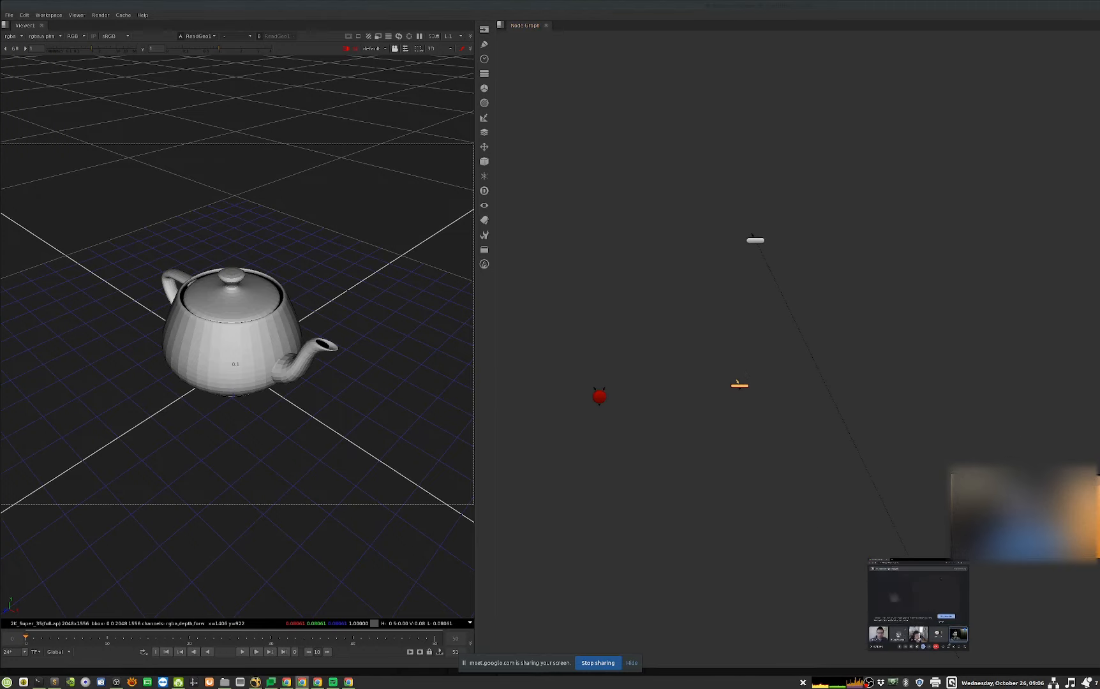
key("1")
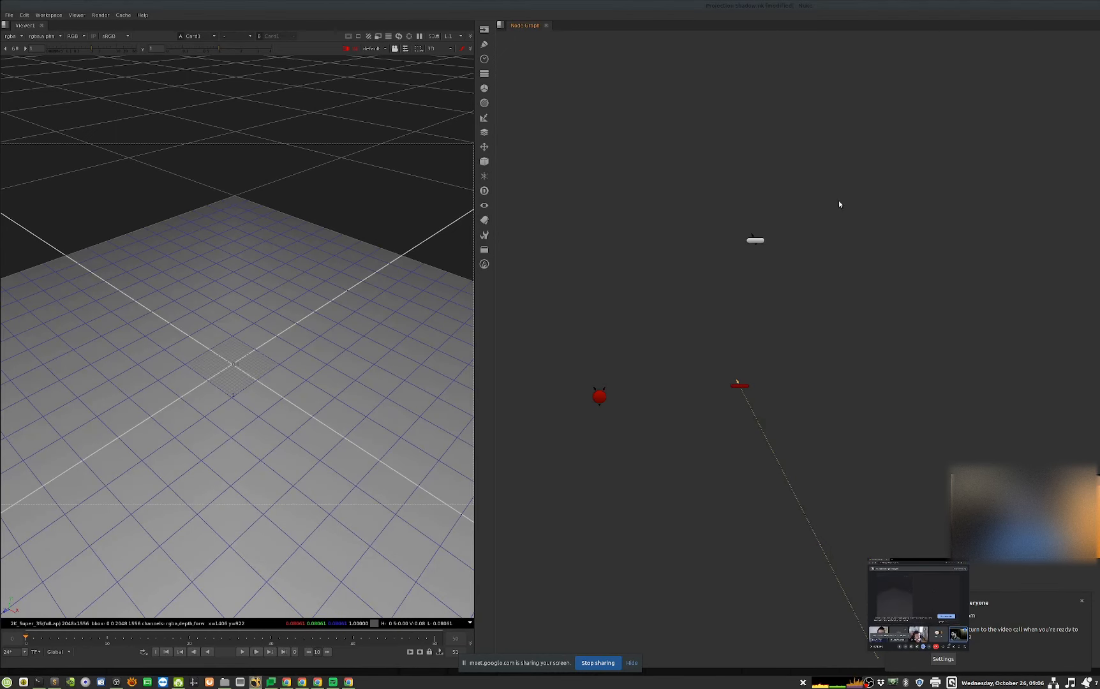
left_click(753, 241)
key("1")
left_click(598, 396)
key("1")
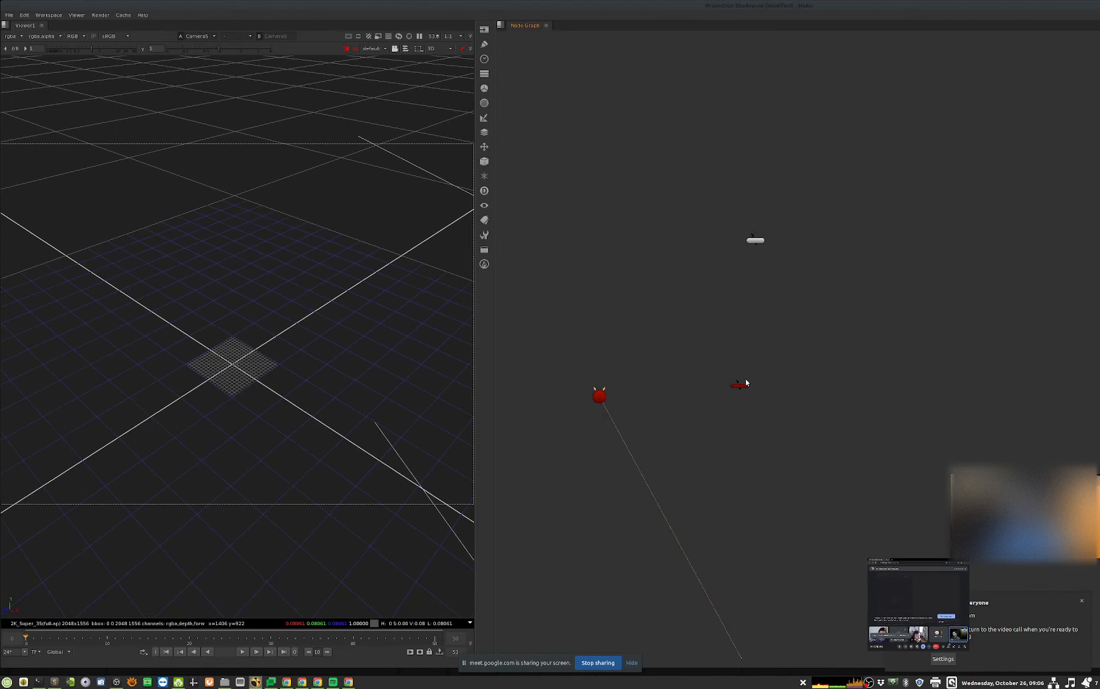
- Add a ScanlineRender node below the card node and move its properties window clear of the nodes
key("Tab")
type("sca")
key("Down")
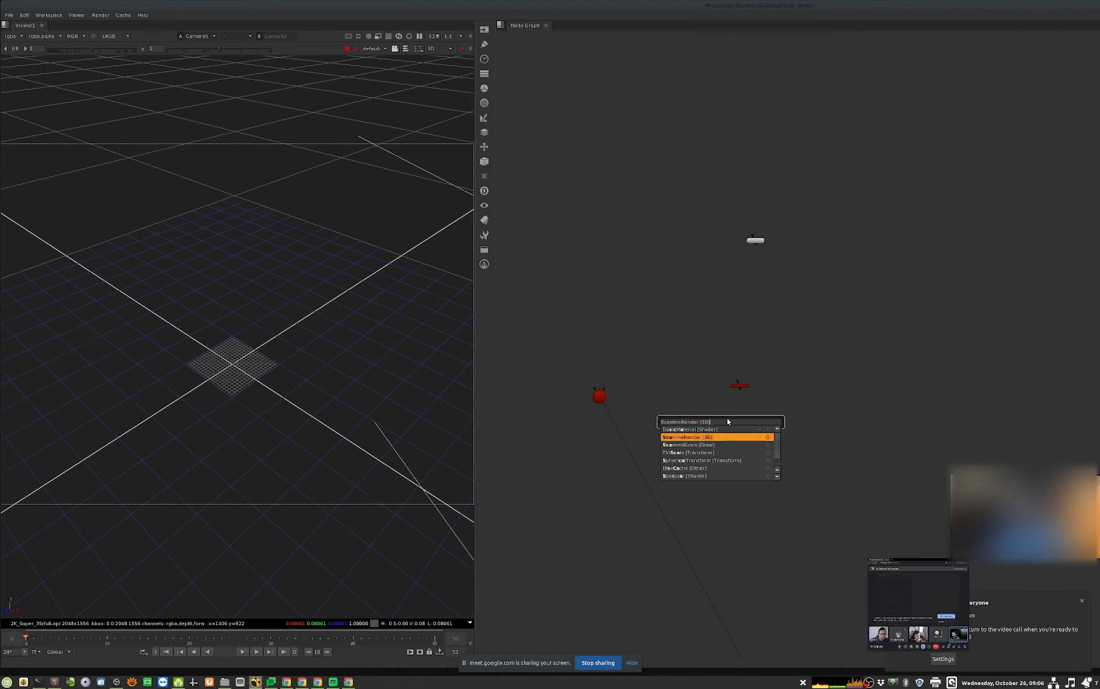
key("Return")
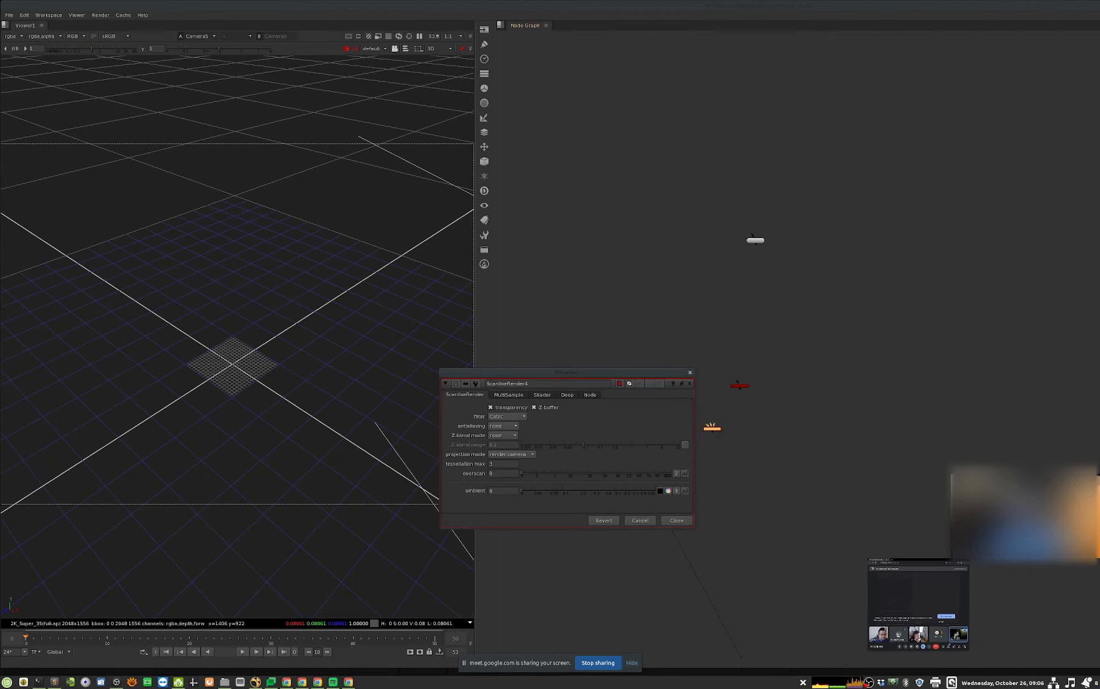
left_click_drag(593, 372, 824, 440)
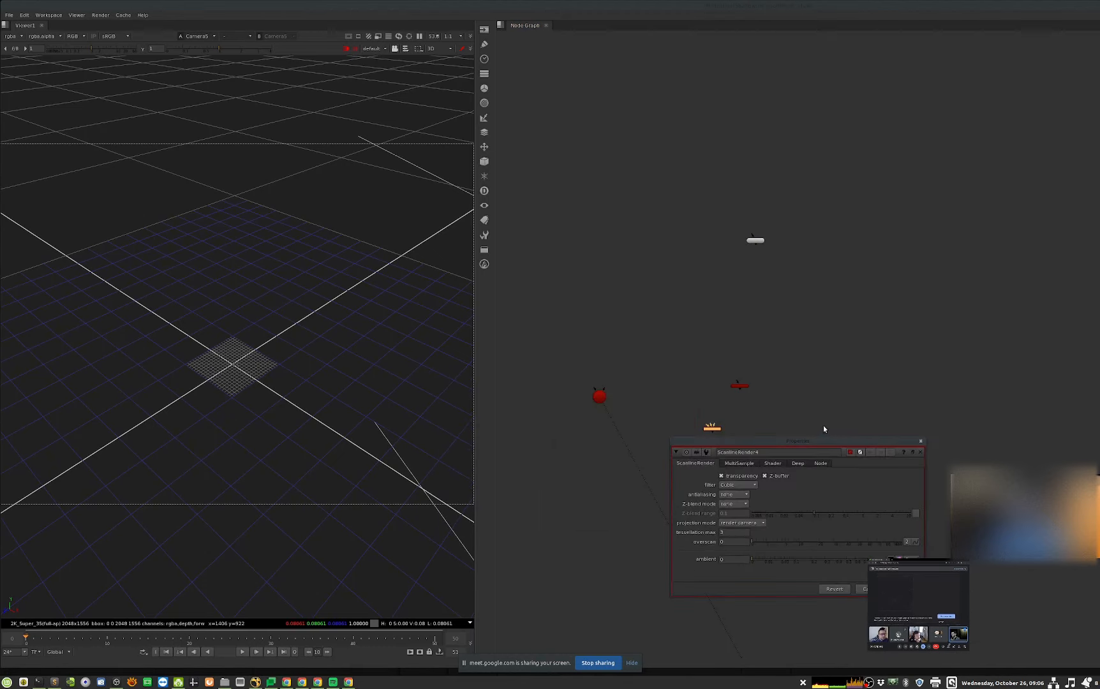
- Connect the card and the camera to the ScanlineRender node
scroll(758, 387, "up", 2)
middle_click_drag(759, 388, 762, 382)
left_click_drag(709, 411, 750, 363)
left_click_drag(748, 362, 676, 355)
left_click_drag(710, 413, 569, 375)
left_click_drag(679, 355, 682, 333)
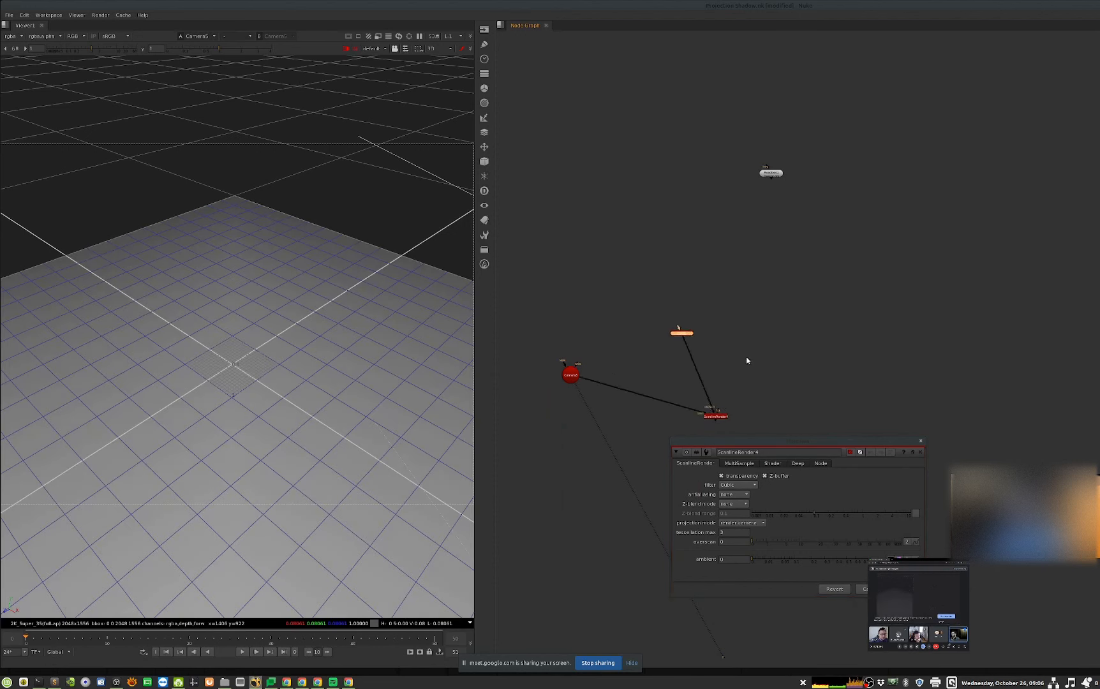
- Add a Scene node between the card and the ScanlineRender node, and connect the teapot geometry to it
key("Tab")
type("sce")
key("Down")
key("Down")
key("Down")
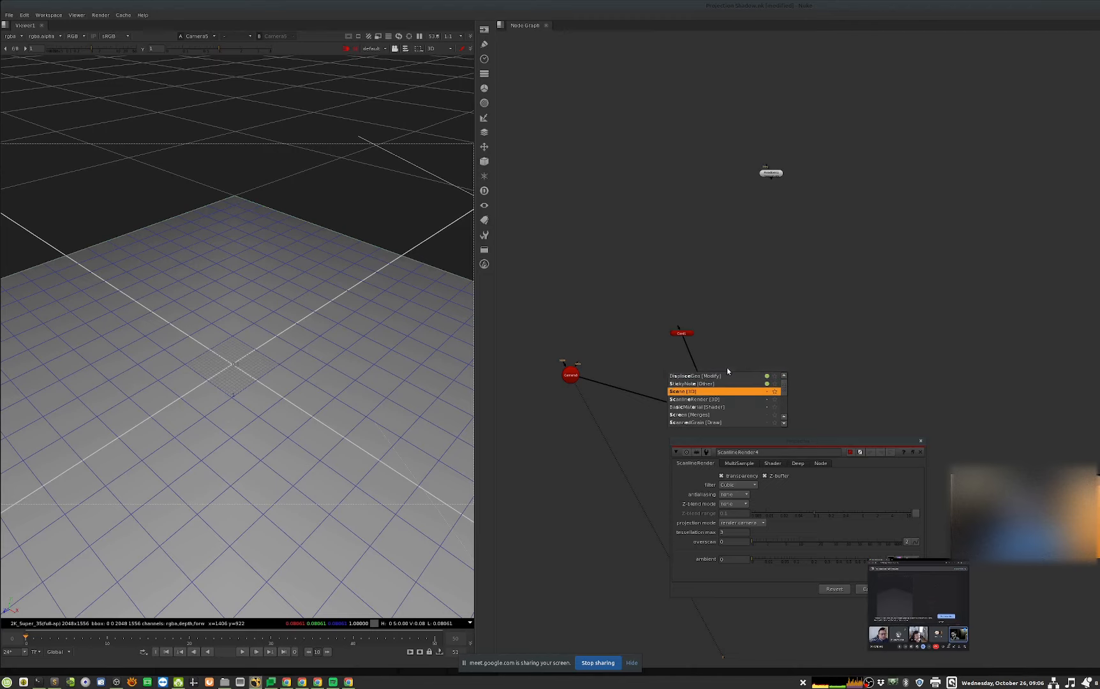
key("Return")
left_click(712, 420)
left_click_drag(747, 357, 772, 173)
left_click_drag(771, 173, 847, 240)
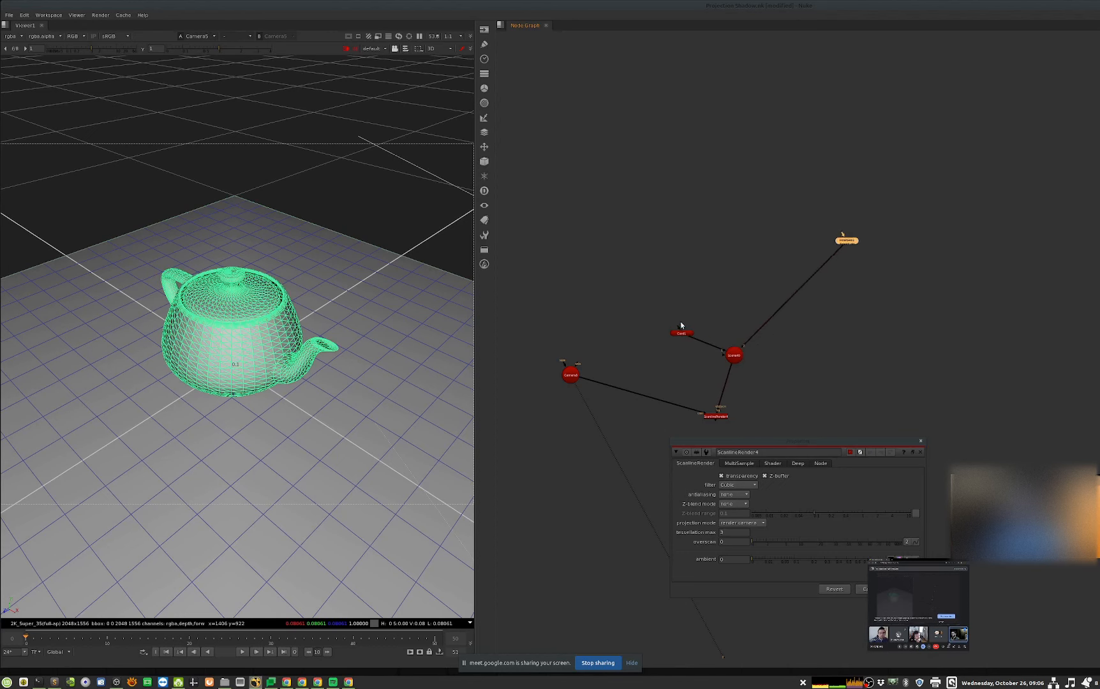
- Rearrange the card, camera and ScanlineRender nodes to spread out the layout around the Scene node
left_click_drag(680, 331, 678, 307)
left_click_drag(724, 418, 766, 409)
middle_click_drag(811, 394, 768, 389)
left_click(768, 389)
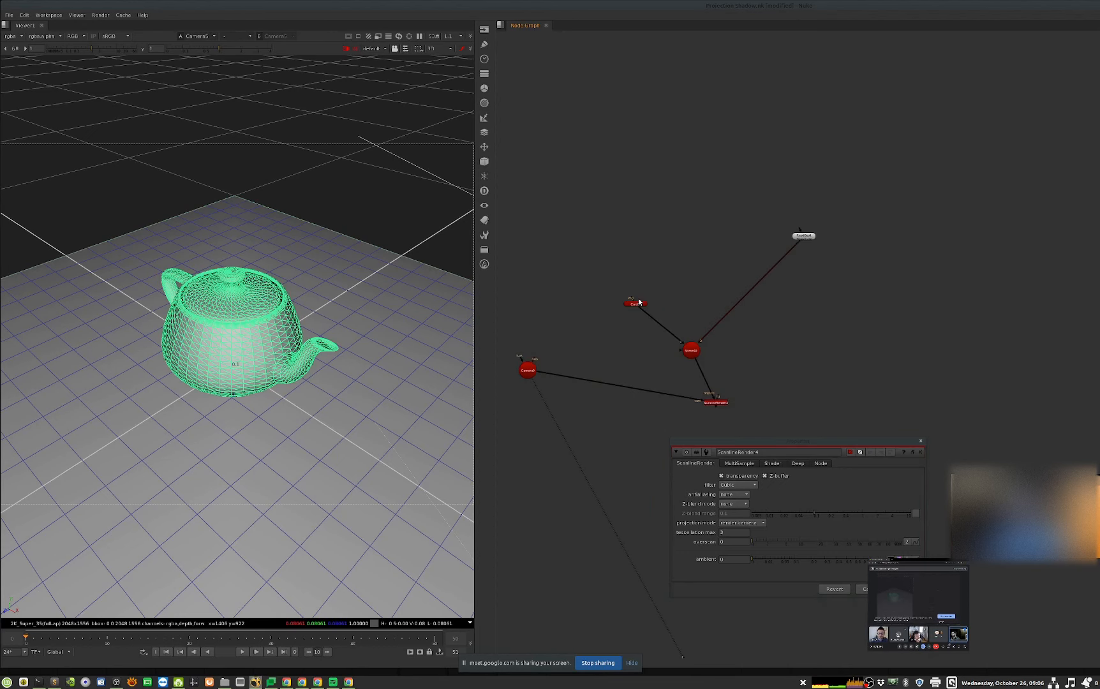
left_click_drag(638, 303, 642, 283)
left_click_drag(530, 369, 579, 378)
middle_click_drag(784, 353, 756, 348)
- Display the ScanlineRender output in the viewer as a 2D render
left_click(689, 396)
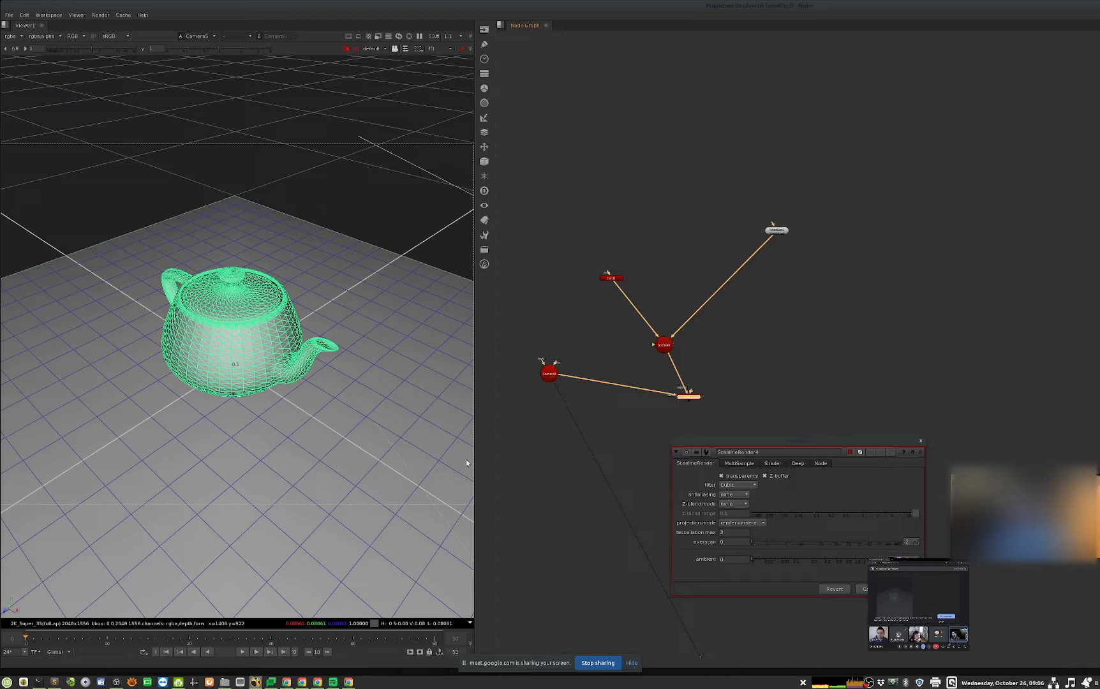
key("1")
left_click(261, 501)
key("Tab")
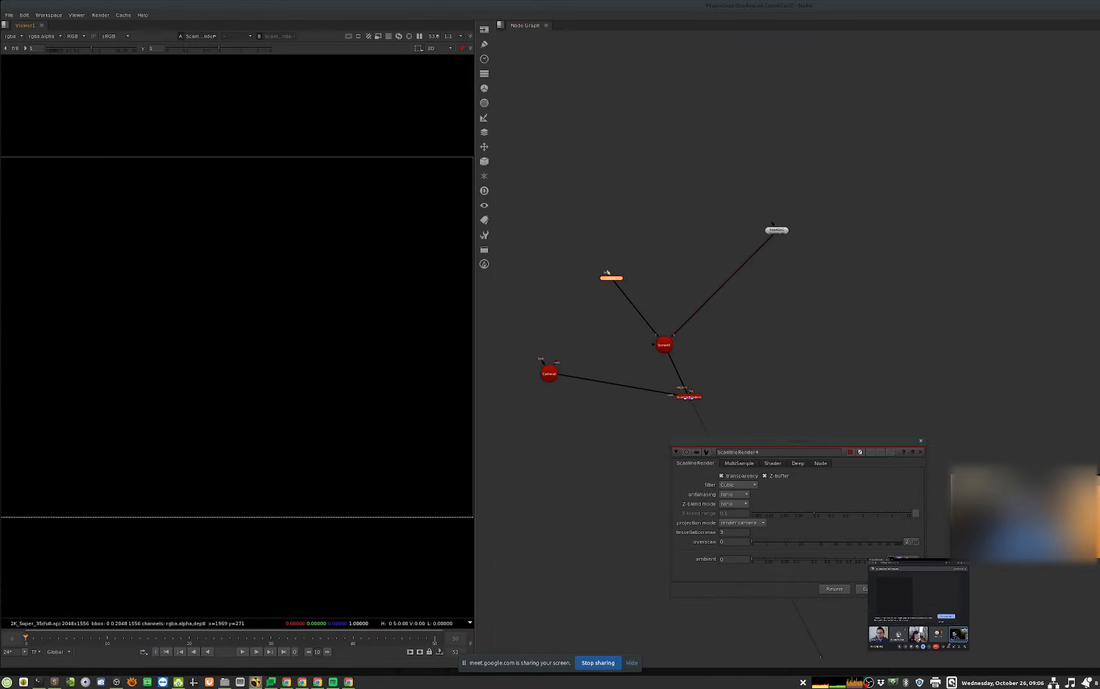
- Paste a copied point light, delete the duplicate Scene node that came with it, and connect the light to the original Scene
middle_click_drag(830, 408, 931, 394)
key("ctrl+v")
left_click(719, 343)
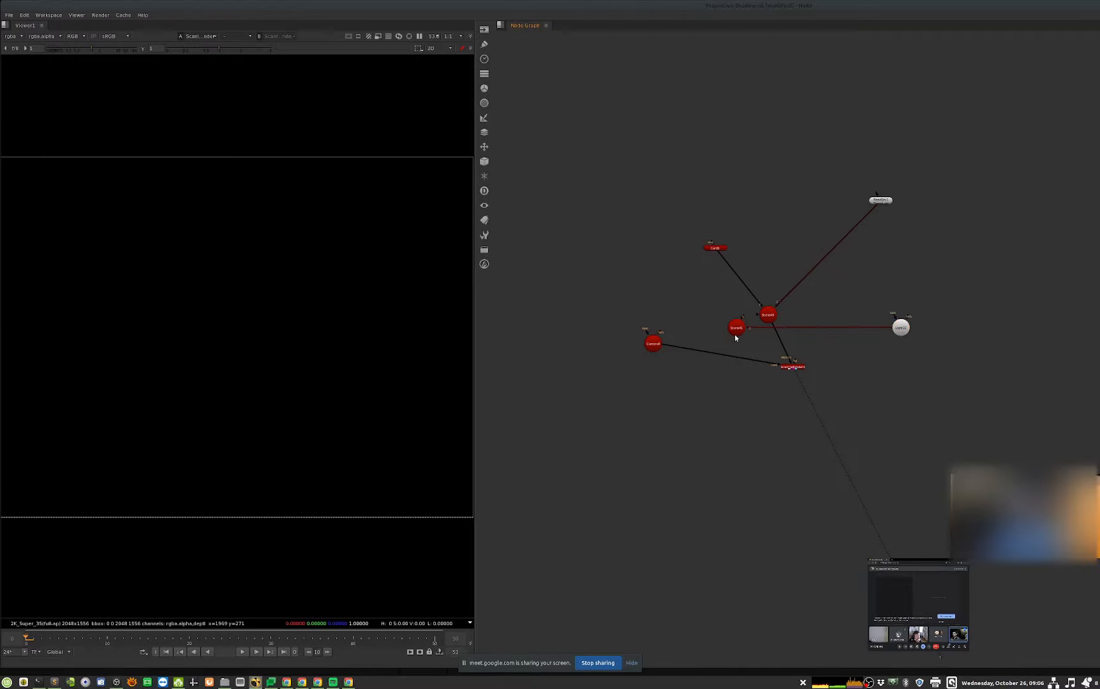
left_click(735, 333)
key("Delete")
left_click_drag(754, 317, 856, 349)
left_click_drag(755, 316, 900, 326)
- Add a Diffuse shader node and connect it to both the teapot geometry and the card
key("Tab")
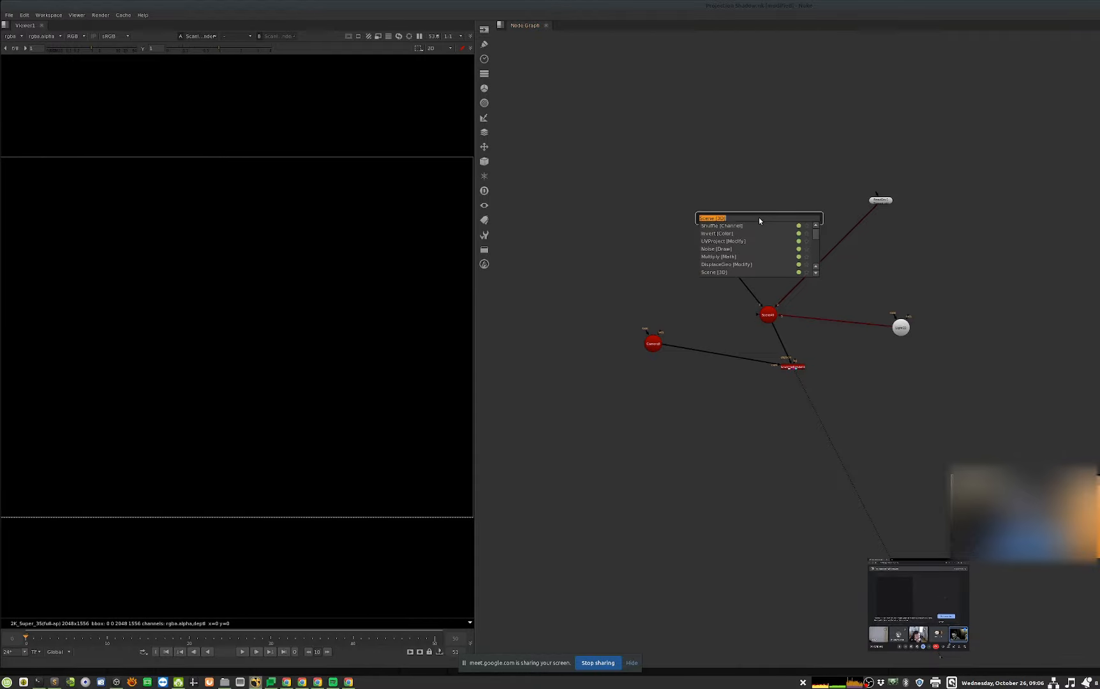
type("dif")
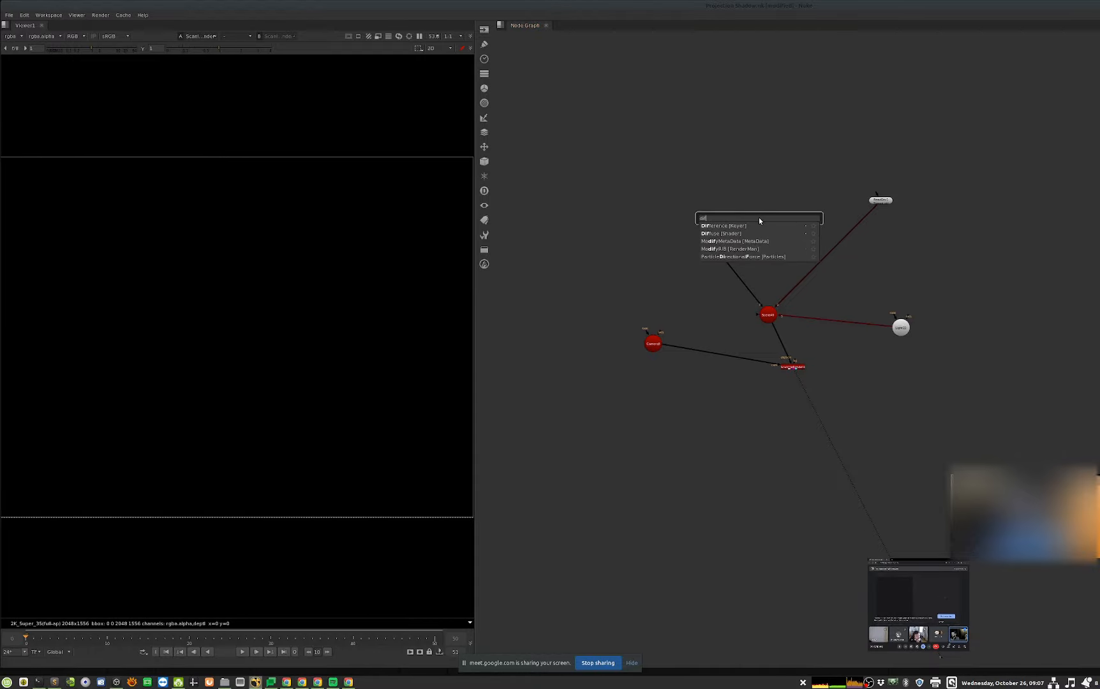
key("Down")
key("Return")
left_click_drag(880, 200, 774, 214)
left_click(740, 282)
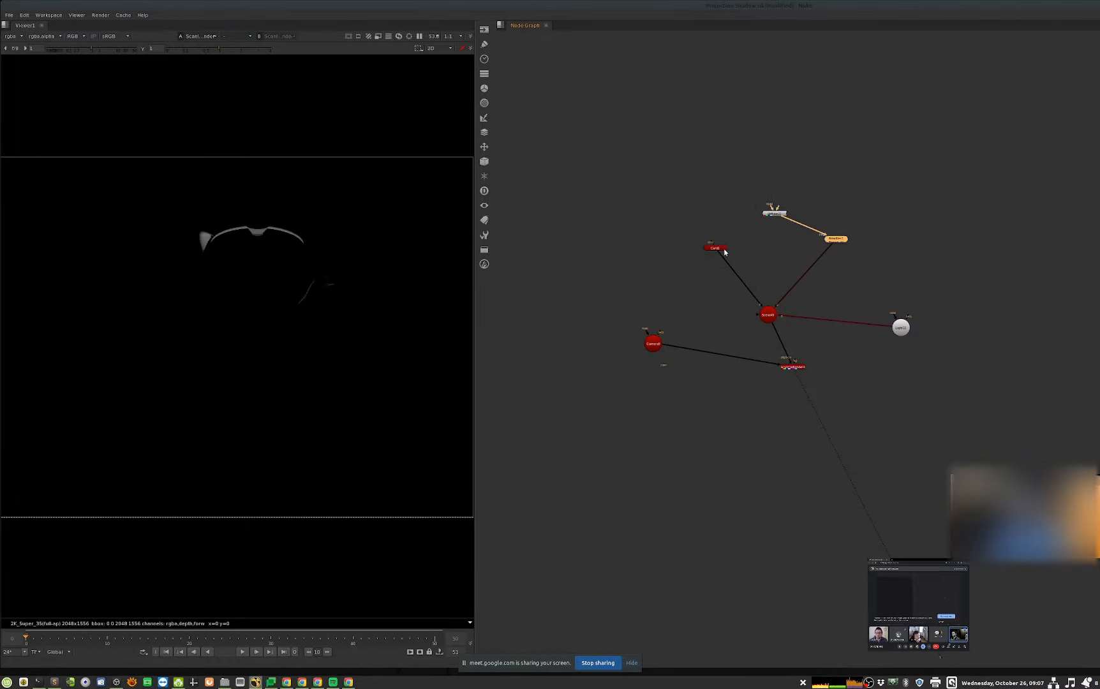
left_click_drag(713, 245, 773, 214)
- Move the camera node level with the ScanlineRender node
middle_click_drag(937, 295, 905, 292)
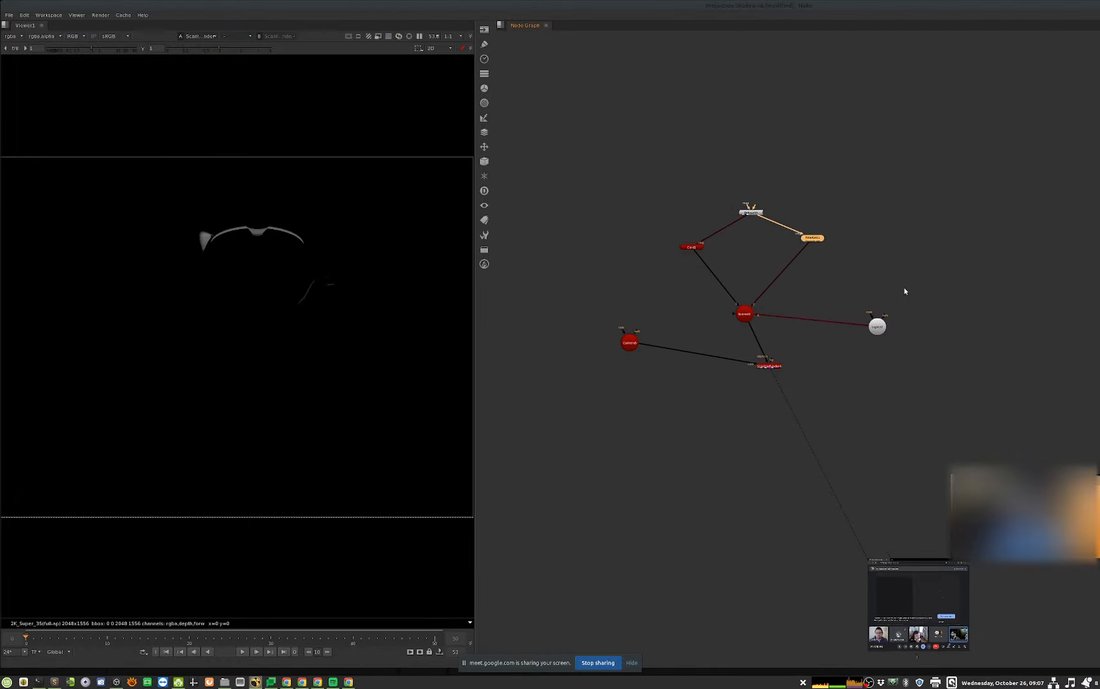
middle_click_drag(838, 375, 813, 373)
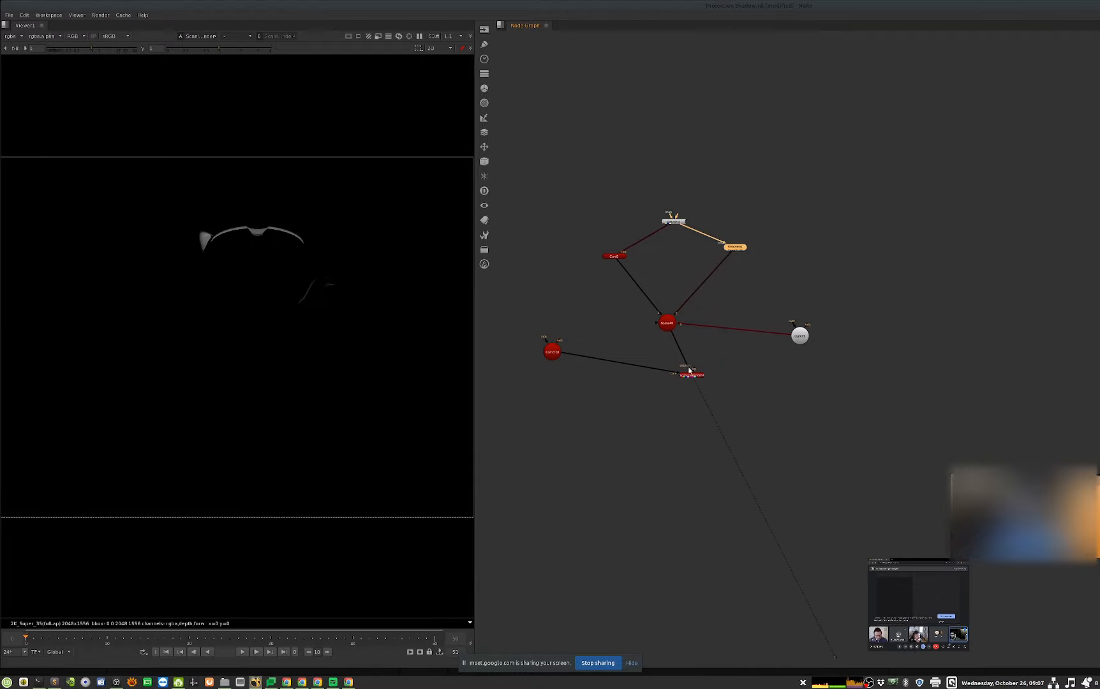
left_click_drag(553, 351, 563, 383)
left_click(643, 405)
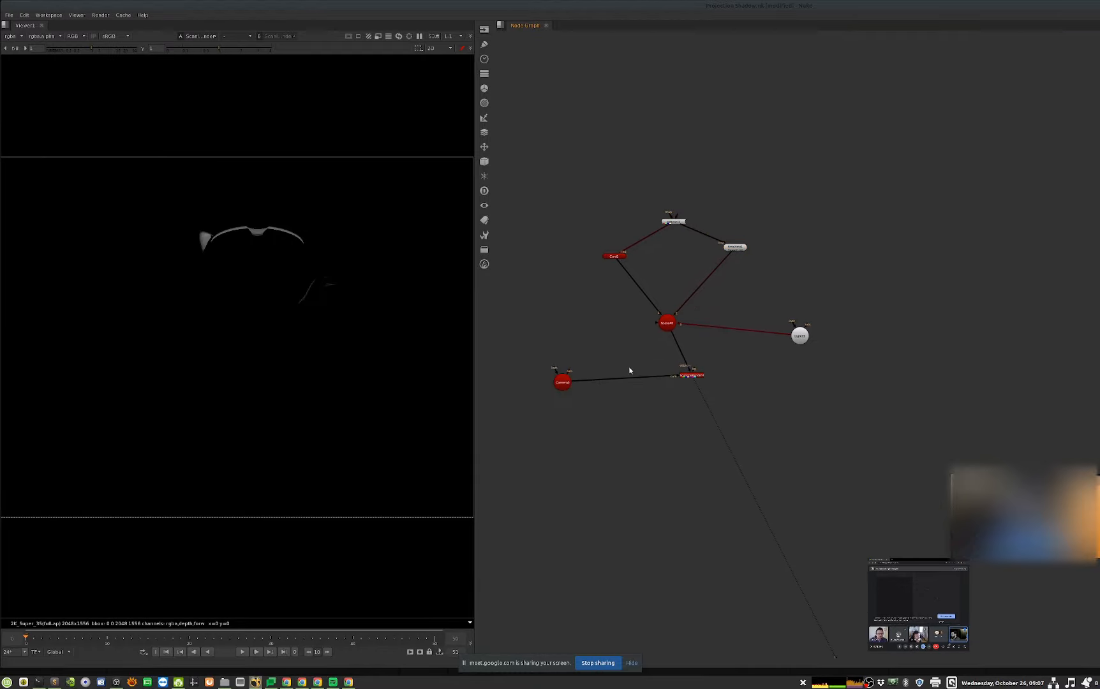
- Preview the Scene, camera and ScanlineRender nodes in 3D and check the light's properties
left_click_drag(747, 291, 610, 354)
key("1")
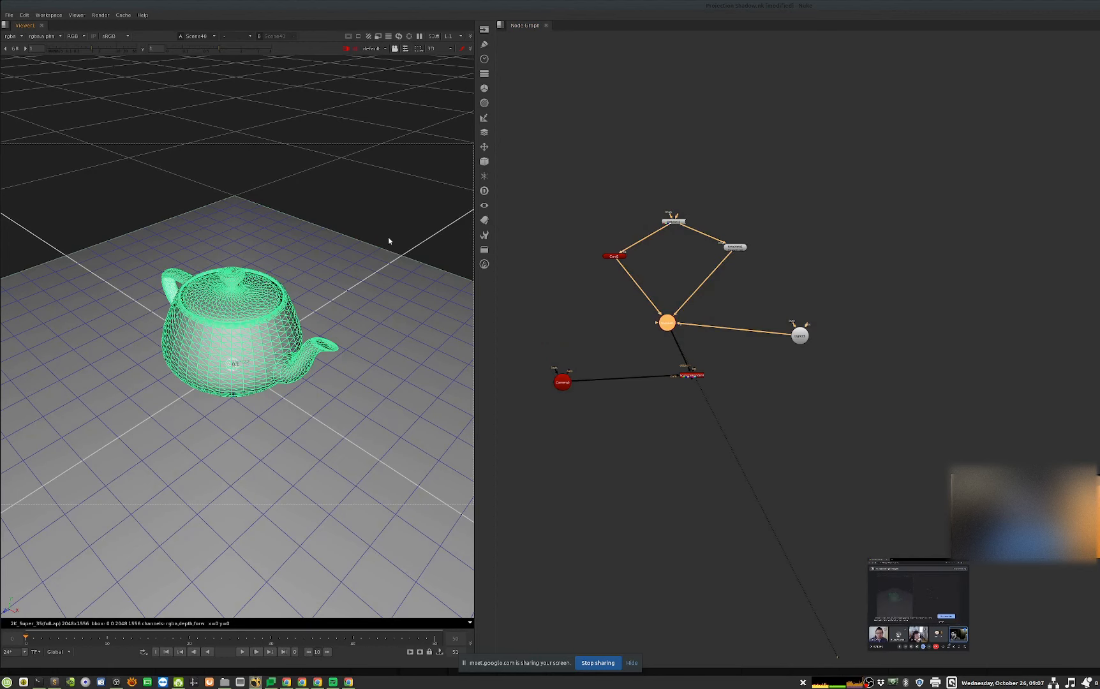
left_click(389, 241)
left_click_drag(603, 351, 515, 423)
key("1")
left_click(676, 368)
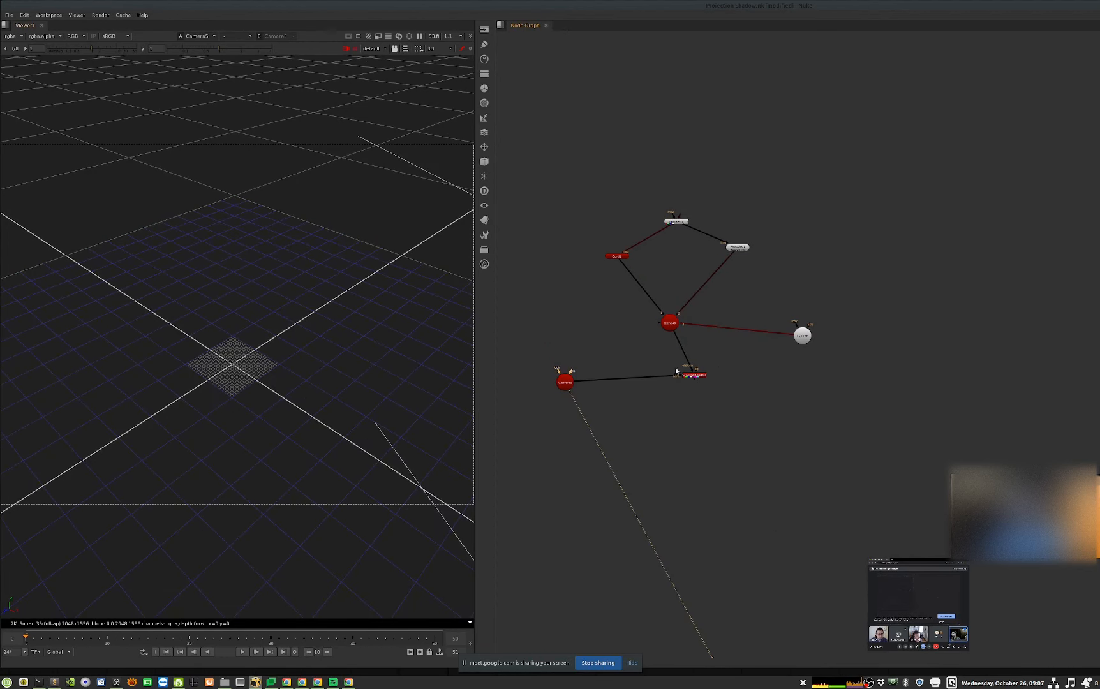
left_click(690, 375)
key("1")
double_click(801, 338)
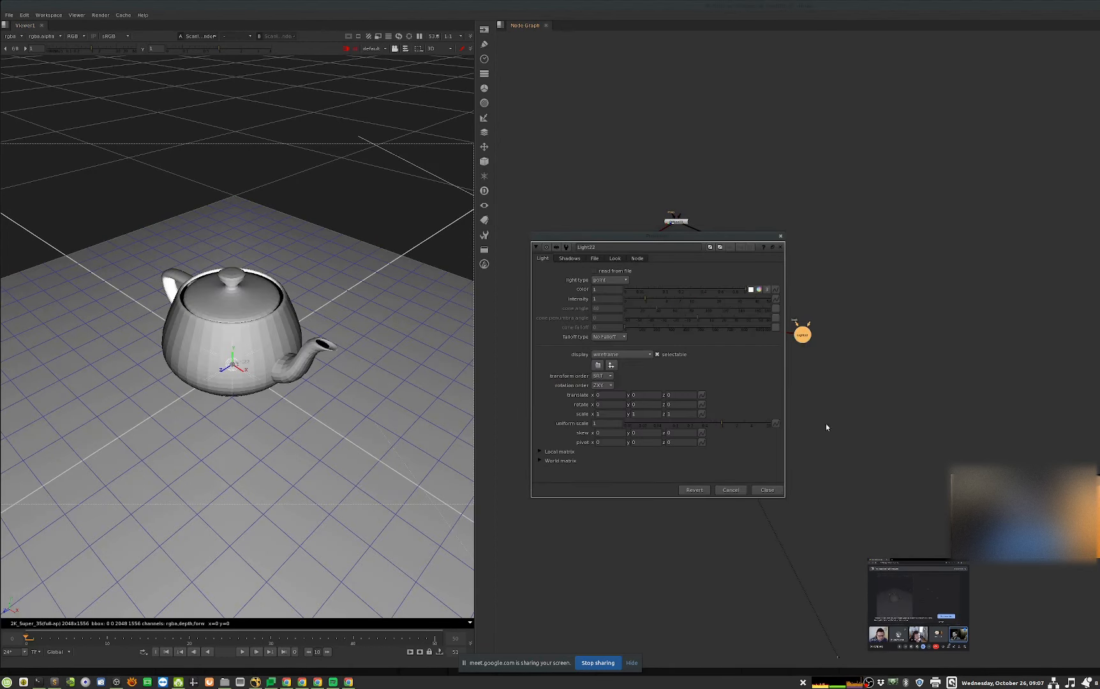
left_click(767, 490)
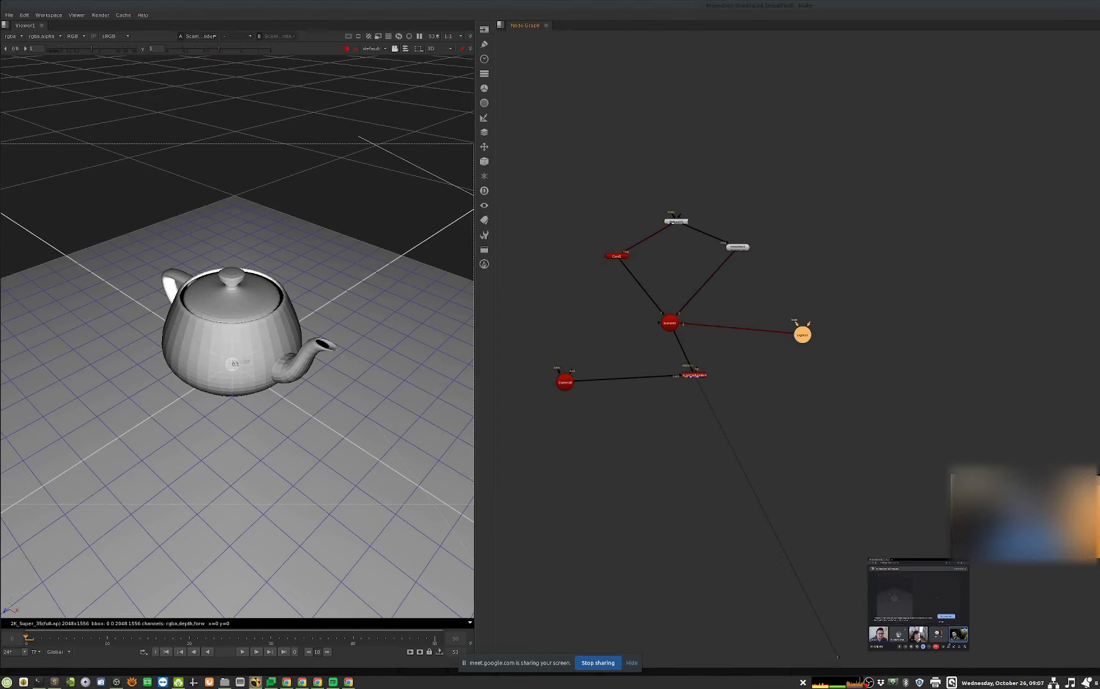
- Paste a copied camera beside the light, connect the light's input to it, and view the 2D render
middle_click_drag(982, 378, 1063, 376)
middle_click_drag(561, 282, 904, 267)
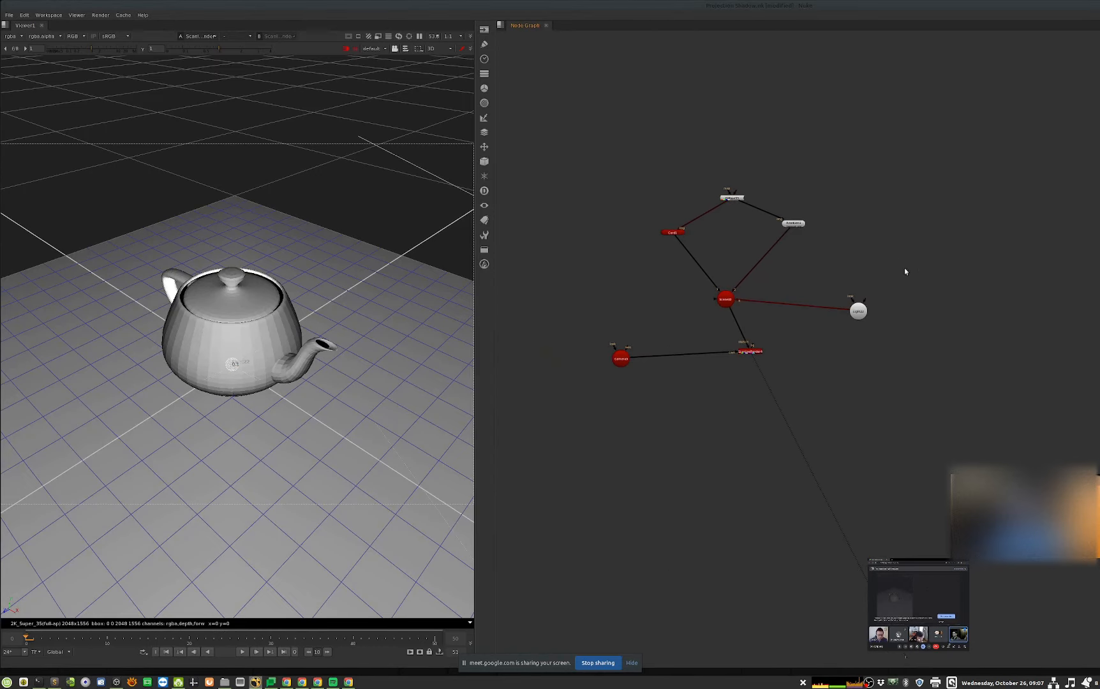
key("ctrl+v")
left_click_drag(866, 299, 919, 261)
left_click_drag(817, 318, 759, 359)
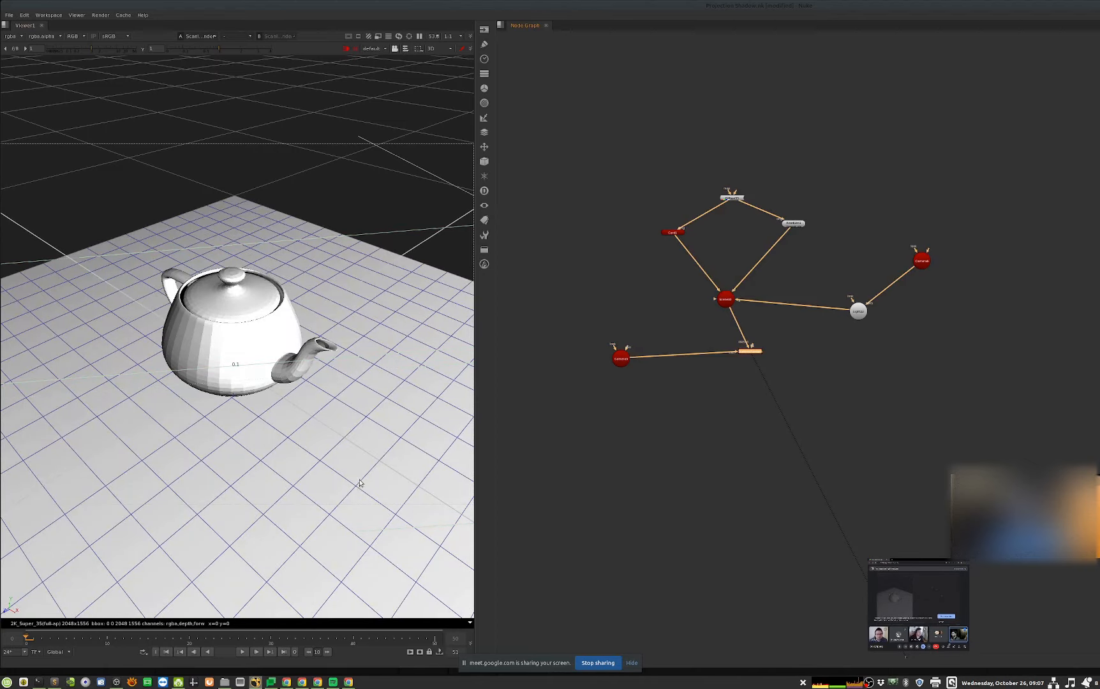
left_click(346, 499)
key("Tab")
- Insert a Normals node after the teapot geometry
middle_click_drag(735, 199, 705, 243)
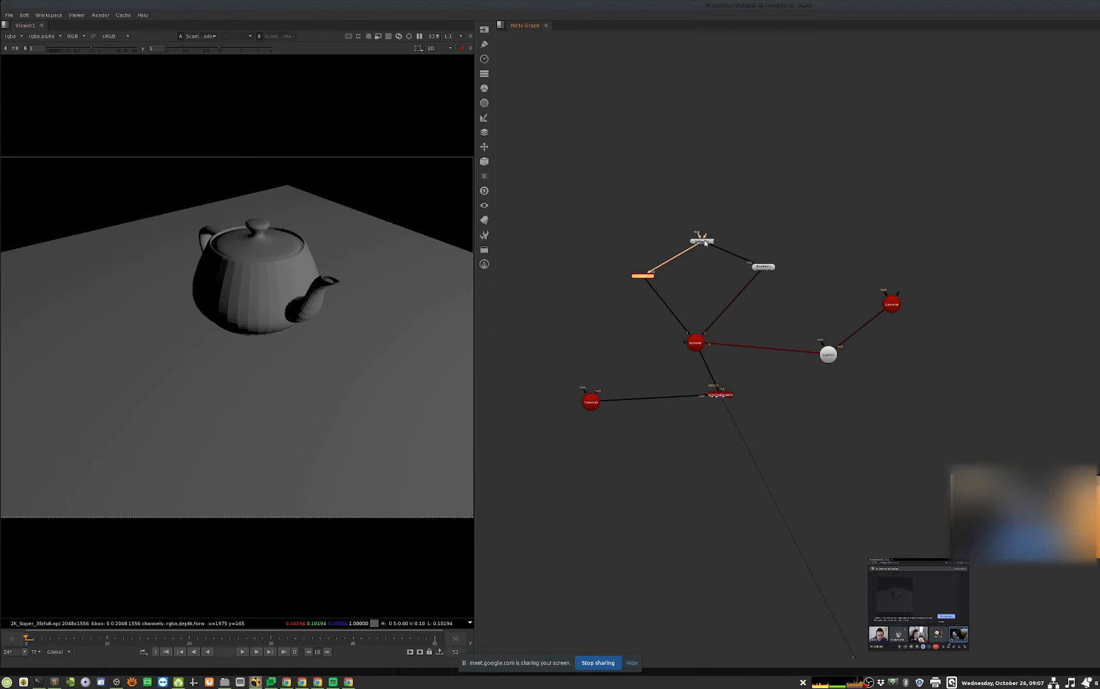
left_click(766, 268)
key("Tab")
type("nor")
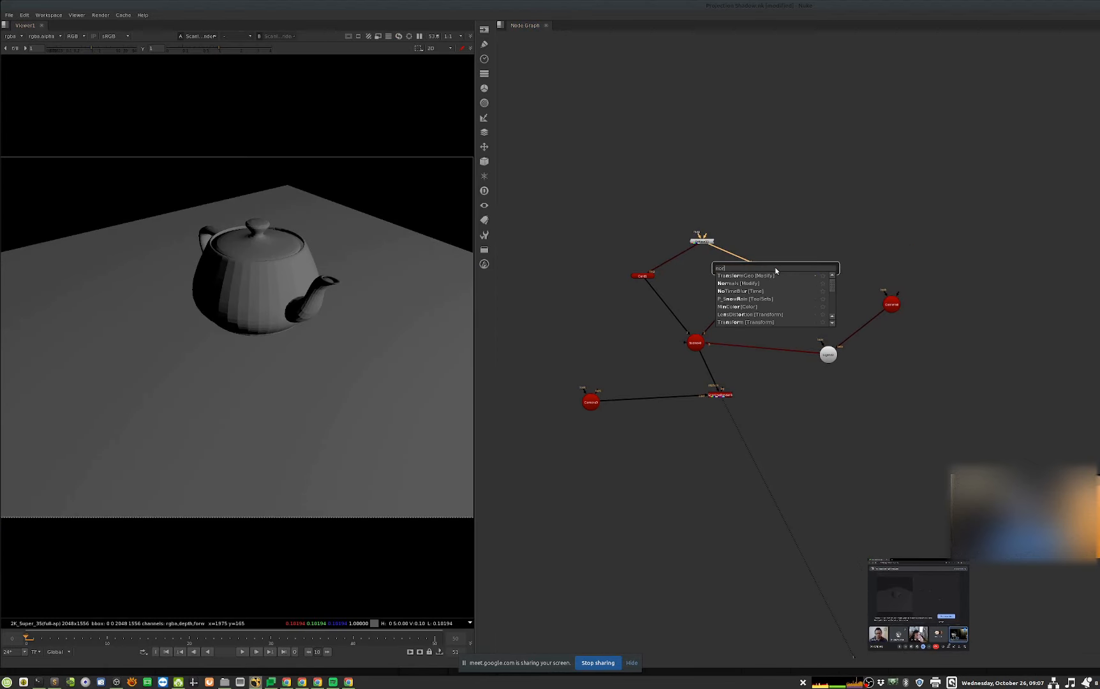
key("Down")
key("Down")
key("Return")
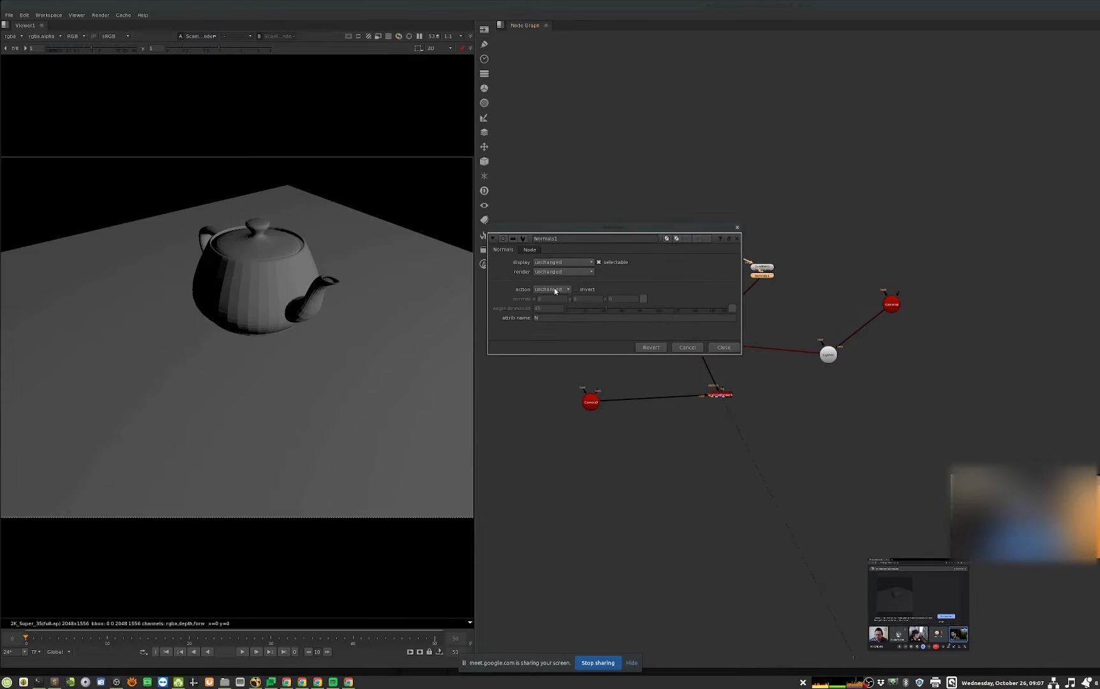
- Set the Normals node's action to build and close its properties
left_click(555, 291)
left_click(554, 308)
left_click(545, 291)
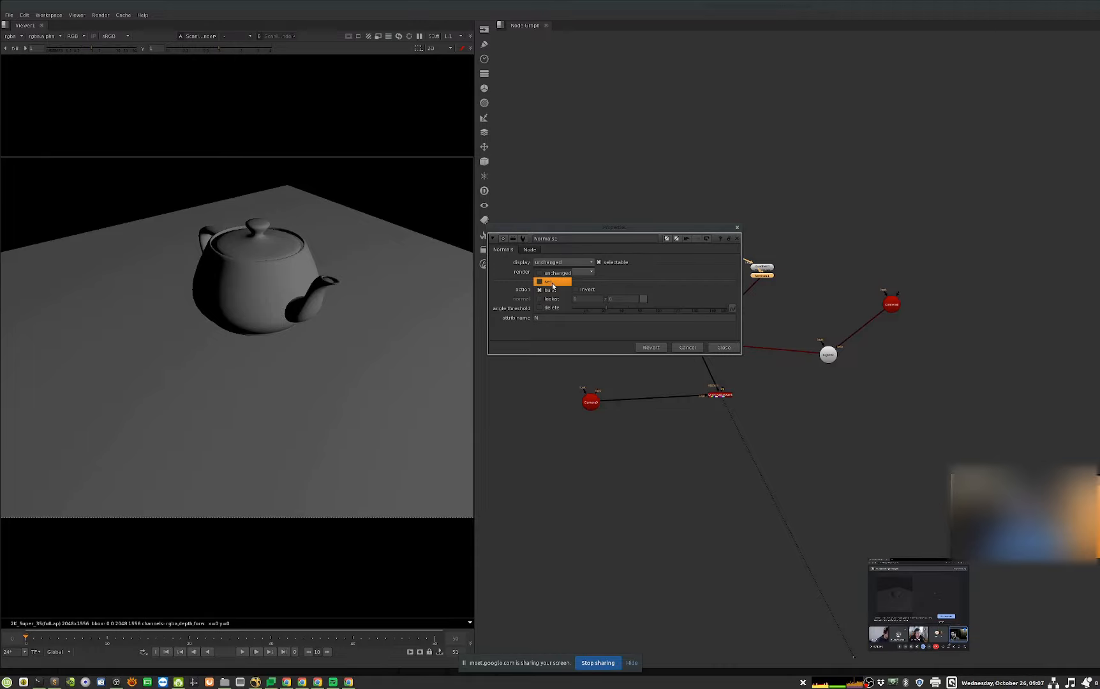
left_click(552, 282)
left_click(556, 290)
left_click(557, 290)
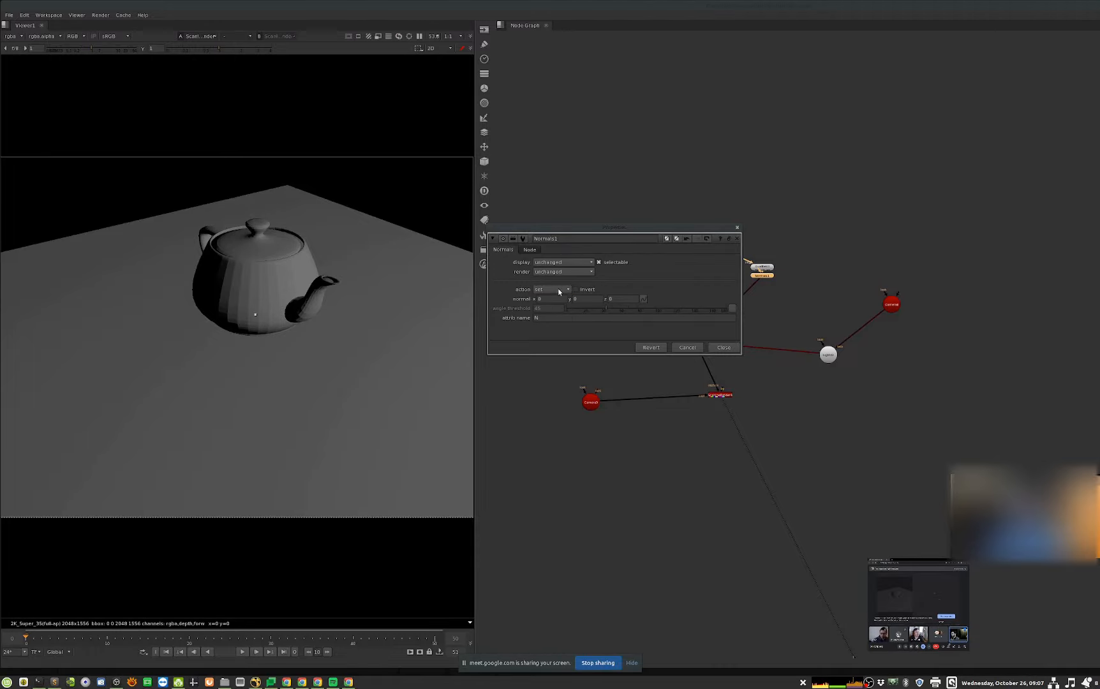
left_click(558, 291)
left_click(554, 299)
left_click(725, 348)
left_click(817, 318)
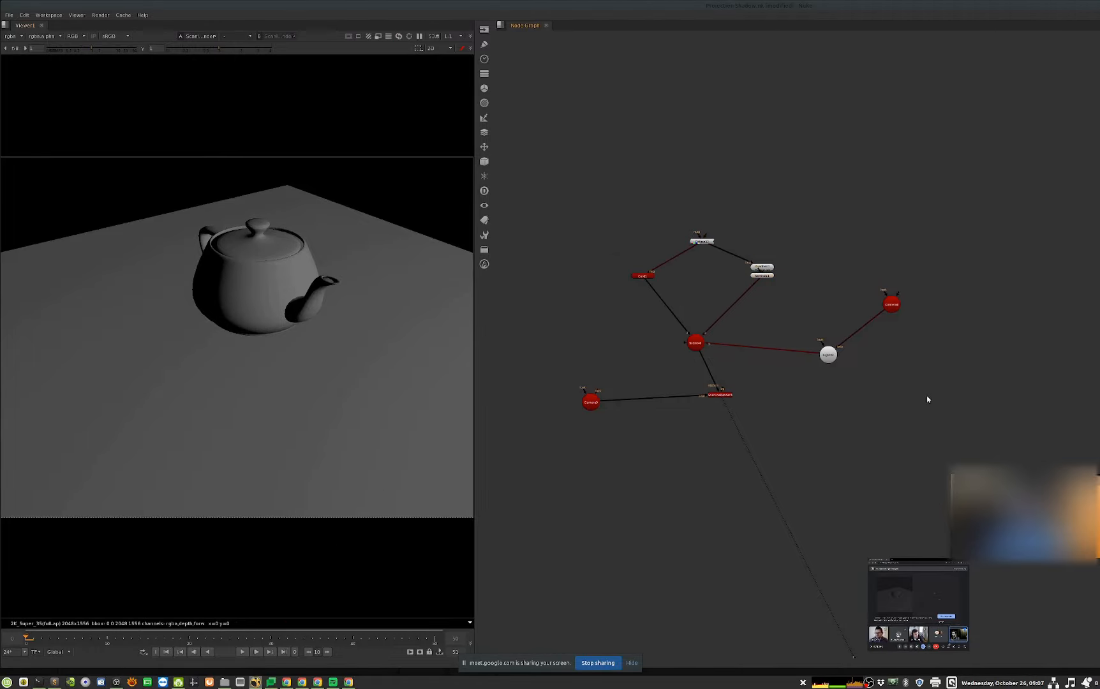
- Spread out the node graph, lowering the ScanlineRender and its camera, raising the scene nodes and shifting the light away from the Scene node
left_click_drag(728, 396, 720, 426)
left_click_drag(1003, 189, 592, 353)
left_click_drag(701, 344, 683, 302)
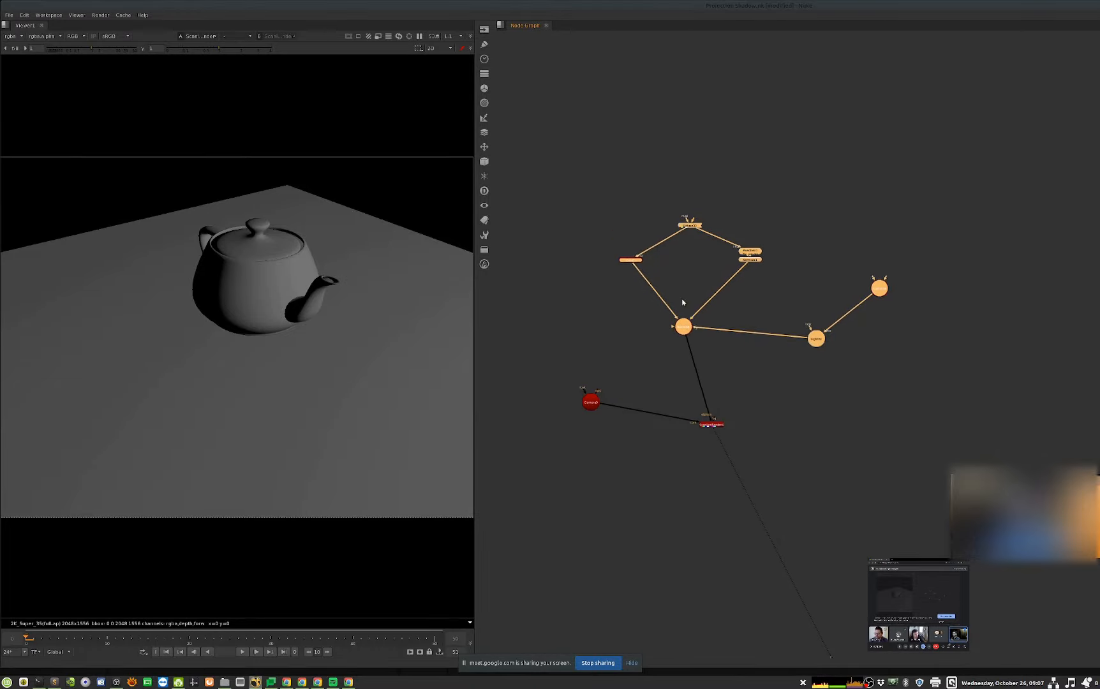
left_click_drag(593, 402, 591, 438)
middle_click_drag(725, 419, 717, 417)
left_click_drag(705, 422, 693, 444)
middle_click_drag(761, 398, 754, 426)
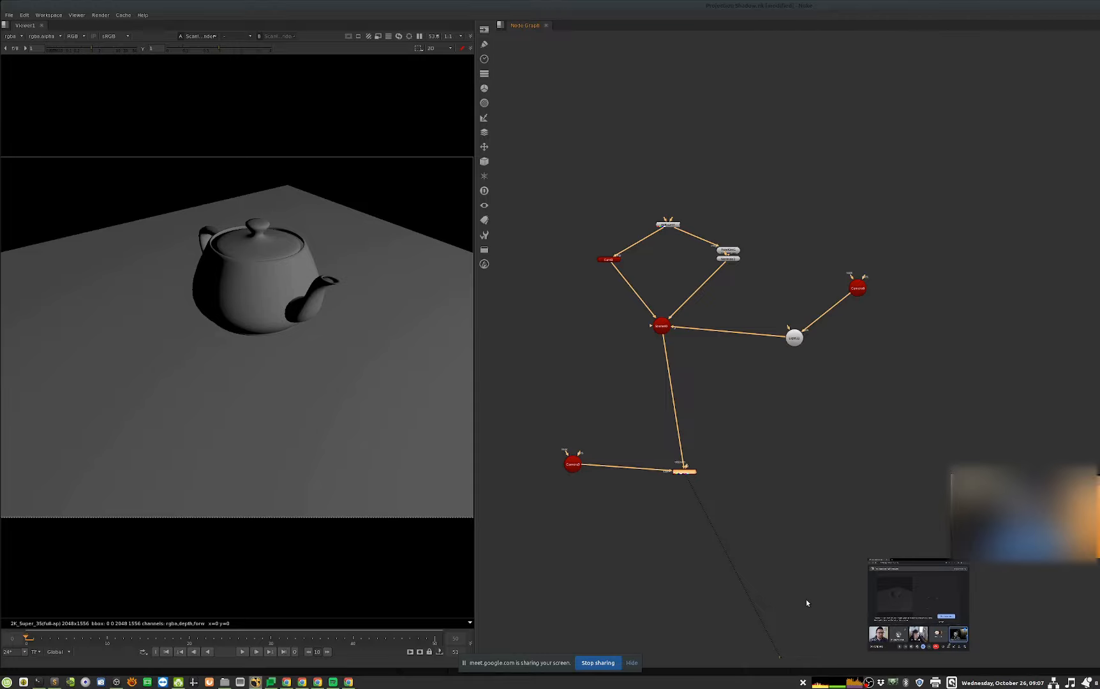
left_click_drag(794, 337, 837, 330)
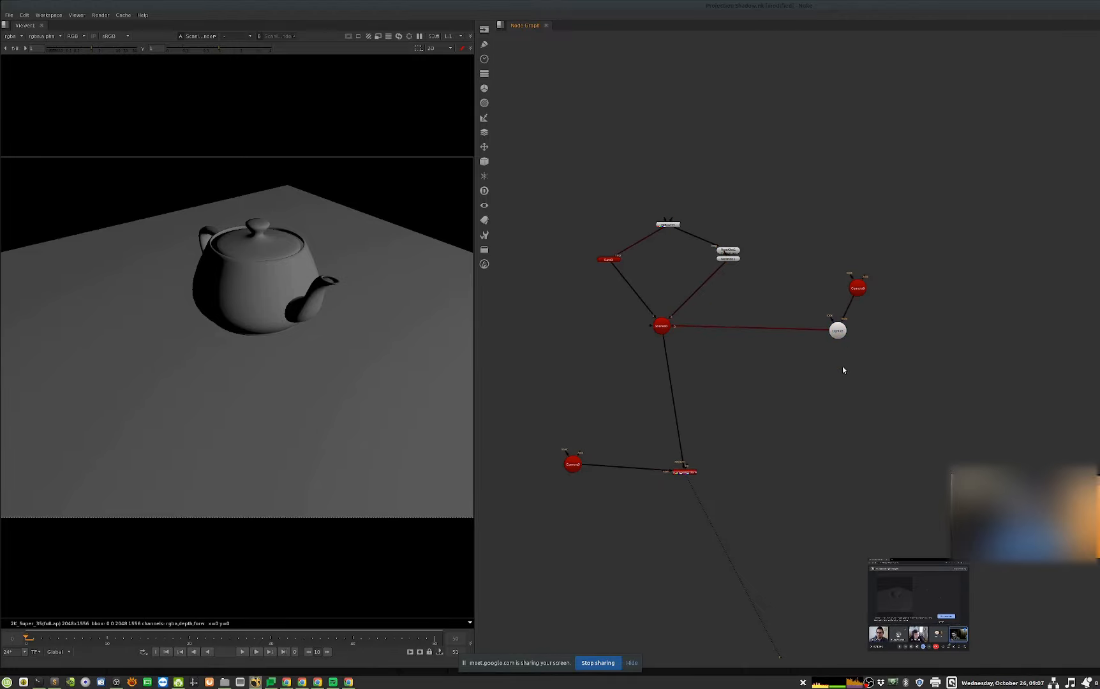
- Add a second ScanlineRender node below the light
key("Tab")
type("scan")
key("Down")
key("Return")
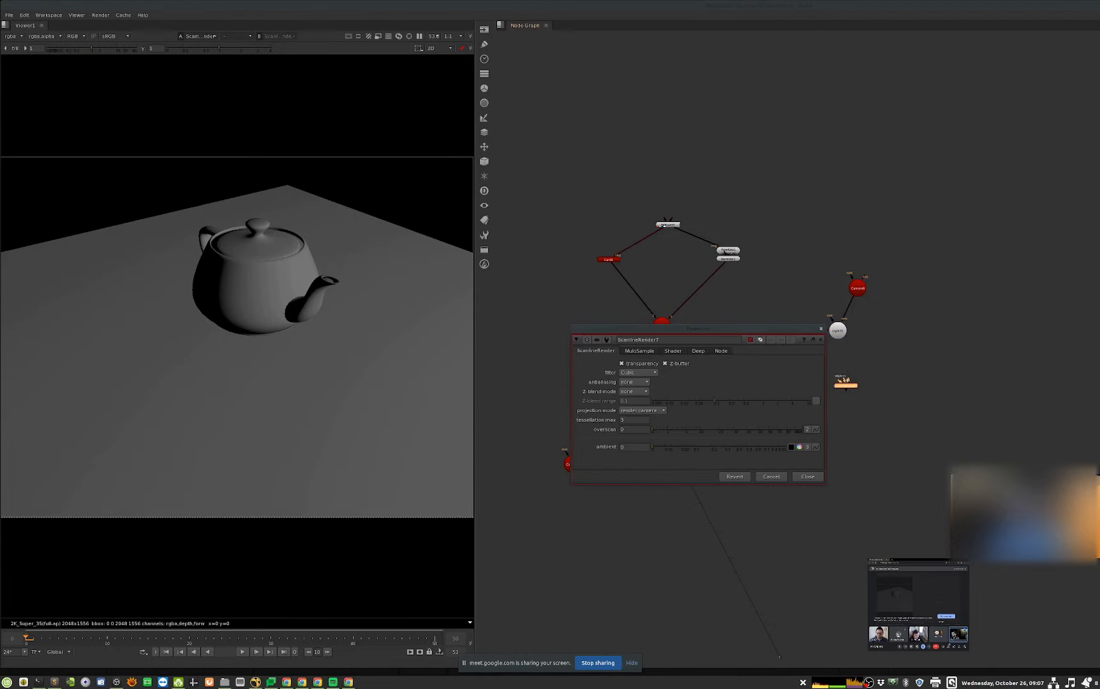
- View the light and the Scene node in 3D to examine the light camera's position relative to the teapot and card
left_click(837, 330)
key("1")
key("f")
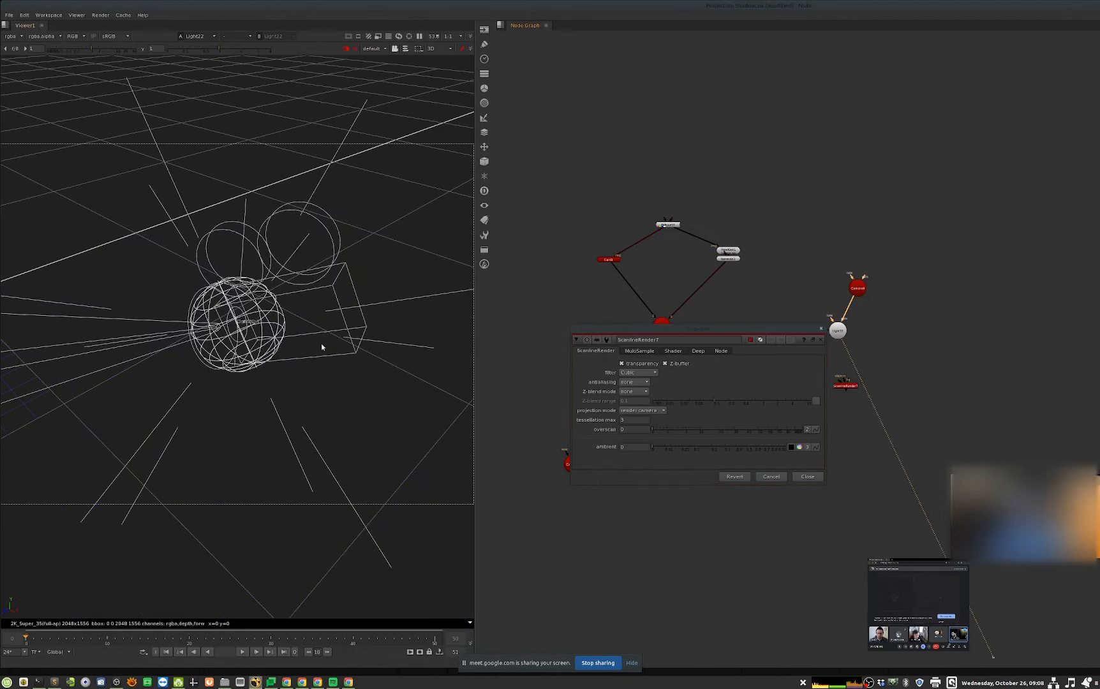
left_click_drag(321, 346, 242, 351, "ctrl")
left_click_drag(169, 382, 216, 380, "ctrl")
scroll(217, 381, "down", 10)
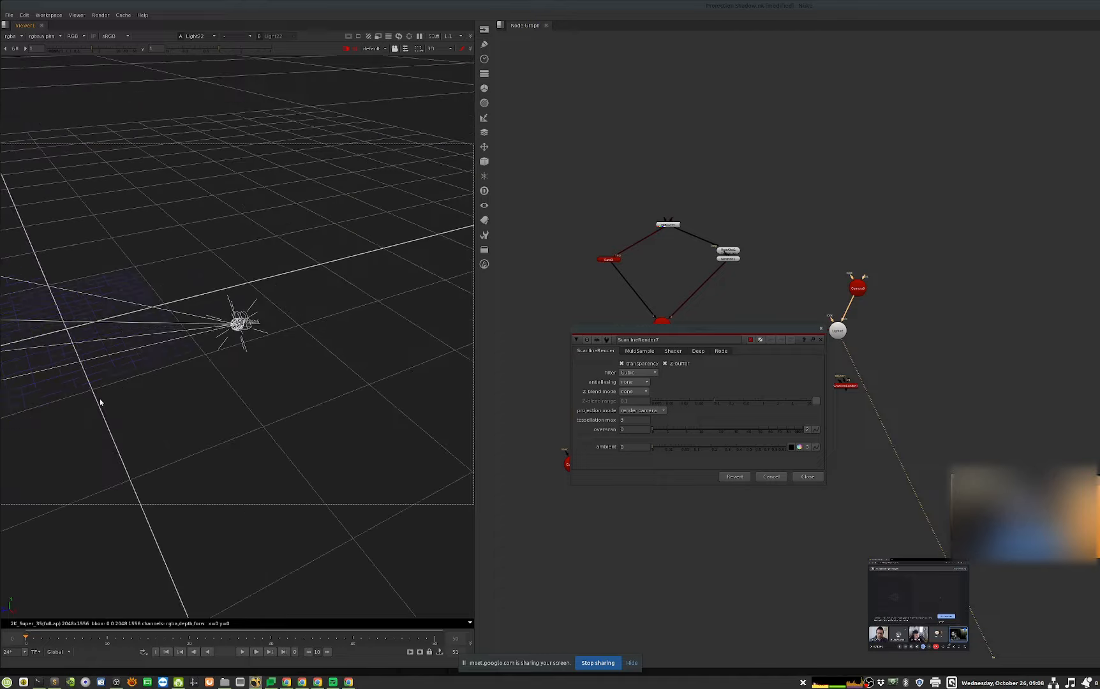
left_click_drag(101, 402, 228, 408, "ctrl")
middle_click_drag(228, 408, 311, 389)
left_click_drag(822, 332, 841, 426)
left_click_drag(626, 308, 732, 358)
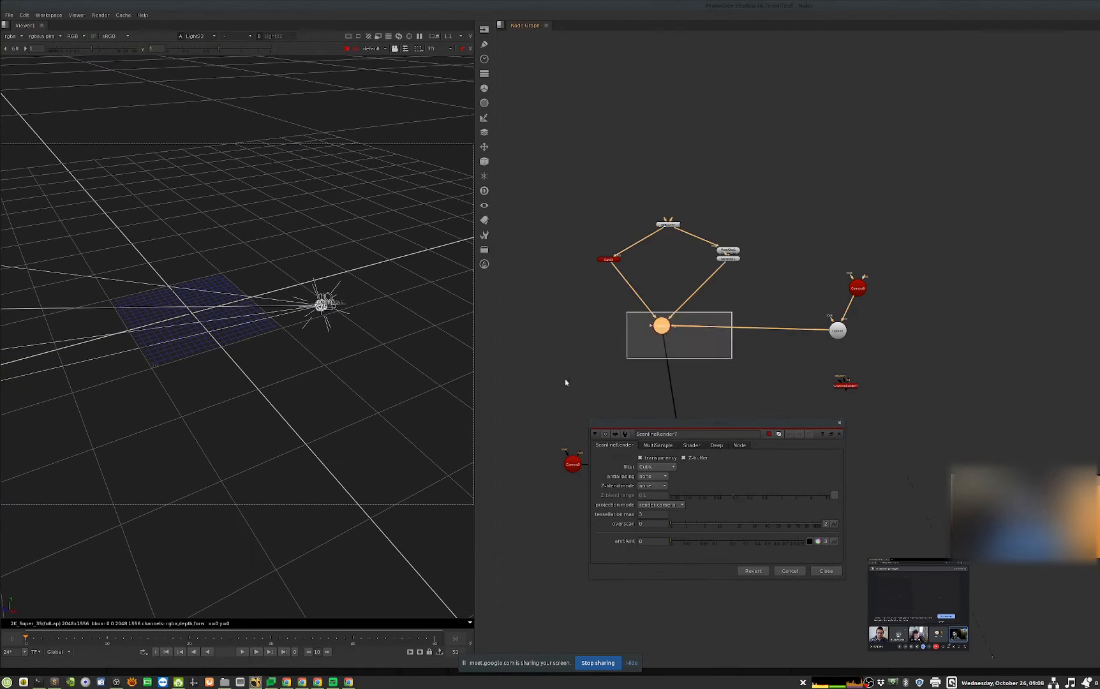
key("1")
left_click_drag(250, 415, 302, 393, "ctrl")
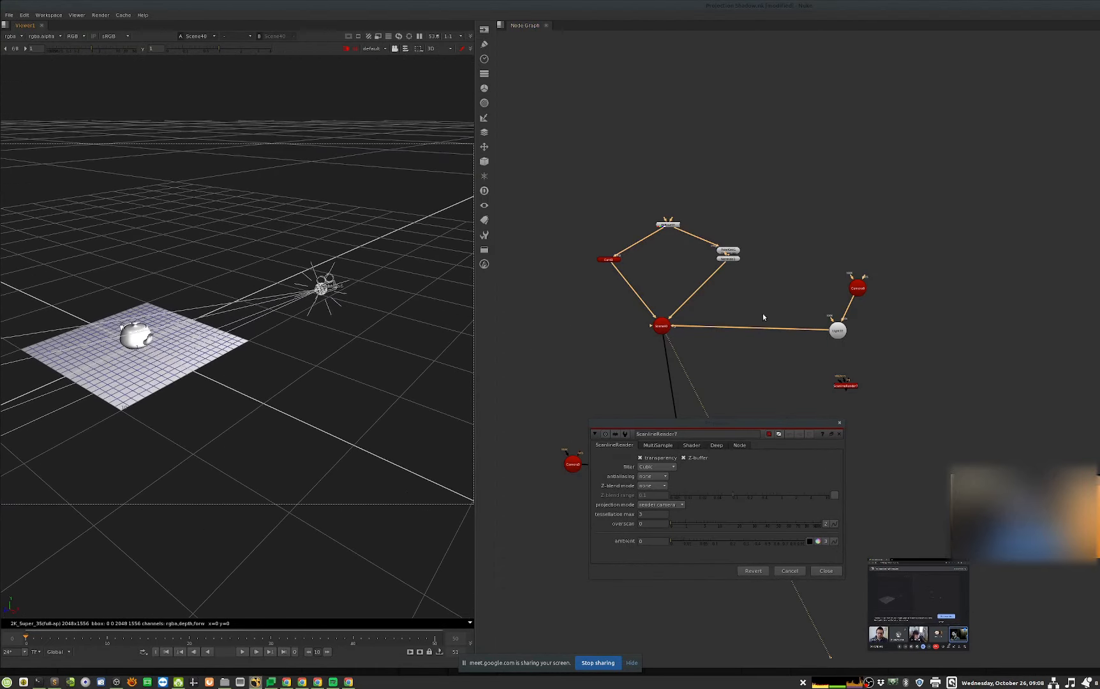
- Try placing the light's camera below the light, check its properties and undo the move
left_click_drag(860, 287, 881, 252)
left_click(846, 258)
left_click_drag(838, 329, 839, 288)
left_click_drag(883, 250, 836, 328)
double_click(835, 328)
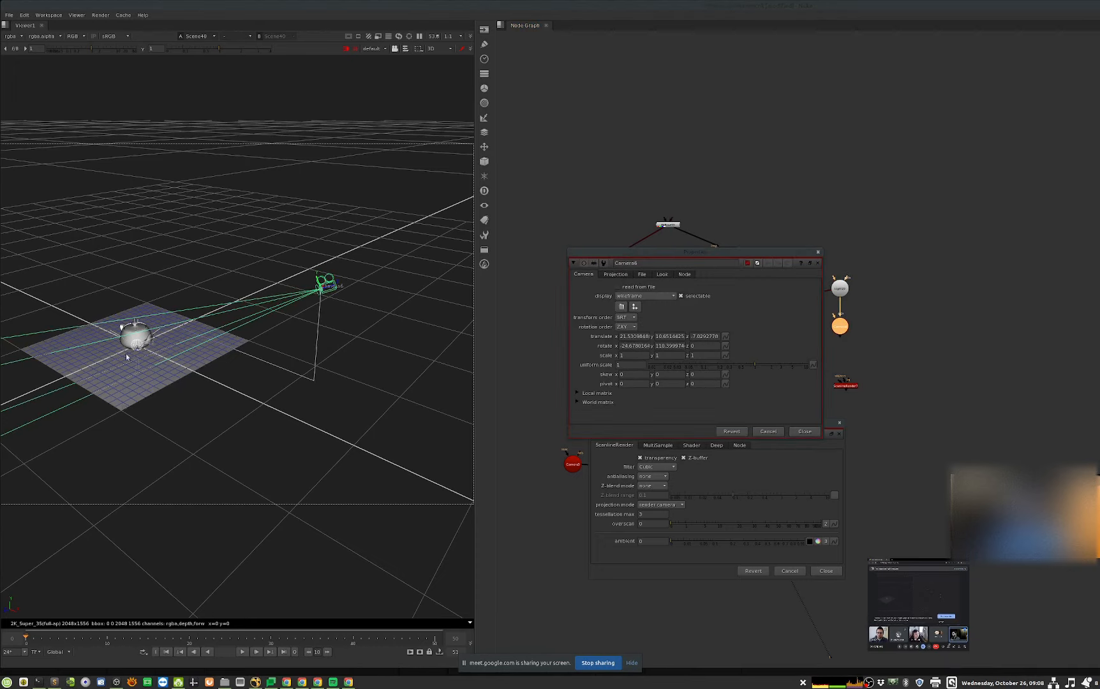
left_click(805, 432)
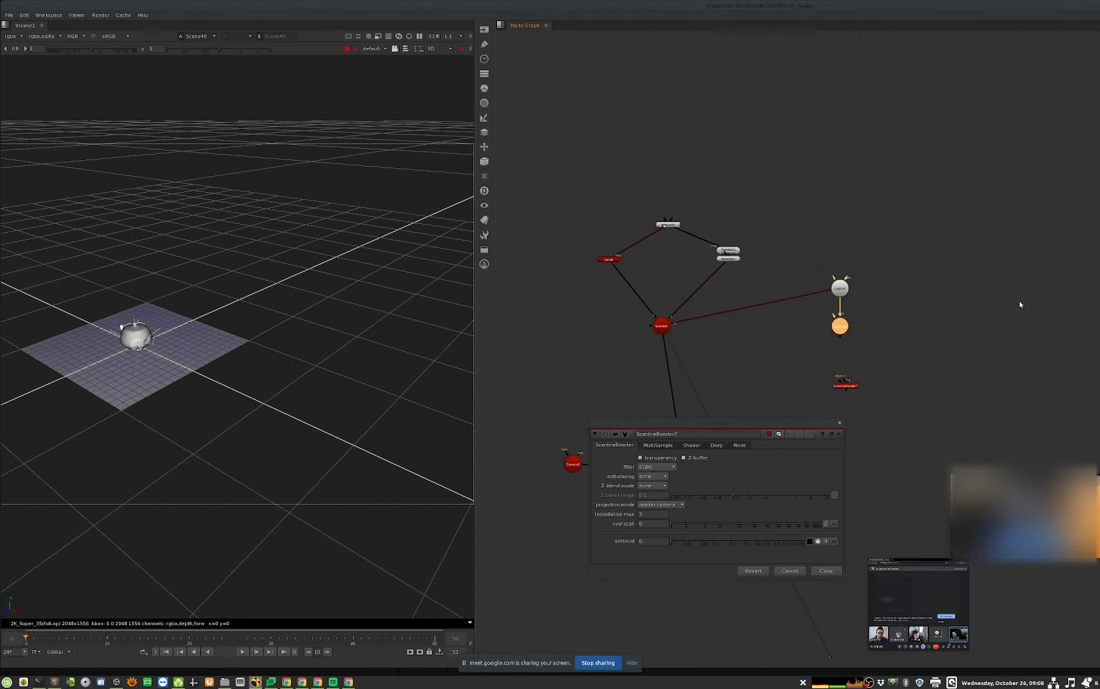
left_click(903, 279)
key("ctrl+z")
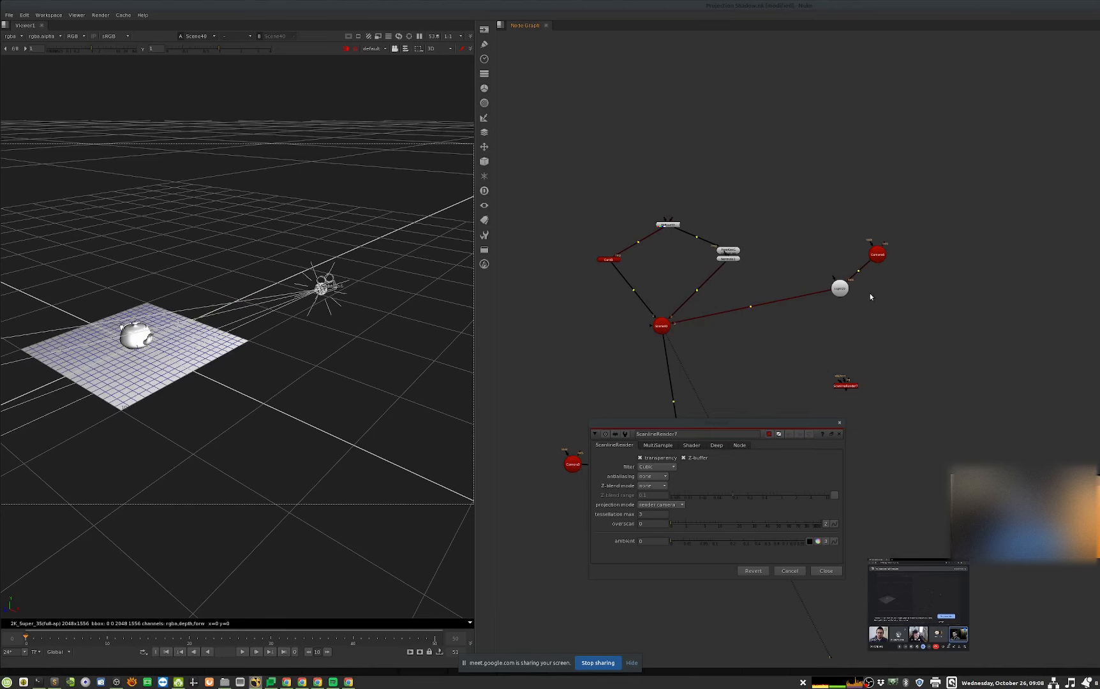
- Align the light directly below its camera and place the new ScanlineRender node beside them
left_click_drag(842, 296, 868, 329)
left_click_drag(874, 259, 864, 258)
left_click_drag(844, 388, 810, 295)
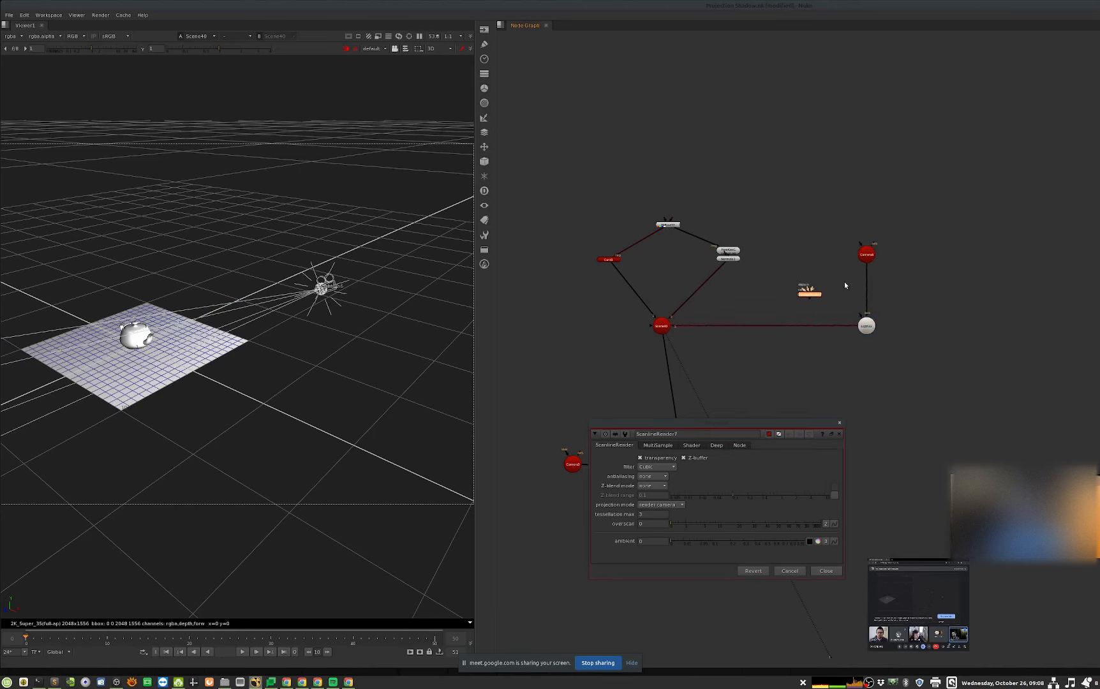
- Connect the new ScanlineRender to the light's camera and its object input to the Normals node
middle_click_drag(797, 279, 821, 278, "alt")
left_click_drag(808, 291, 798, 252)
middle_click_drag(798, 252, 825, 242)
left_click_drag(751, 243, 741, 254)
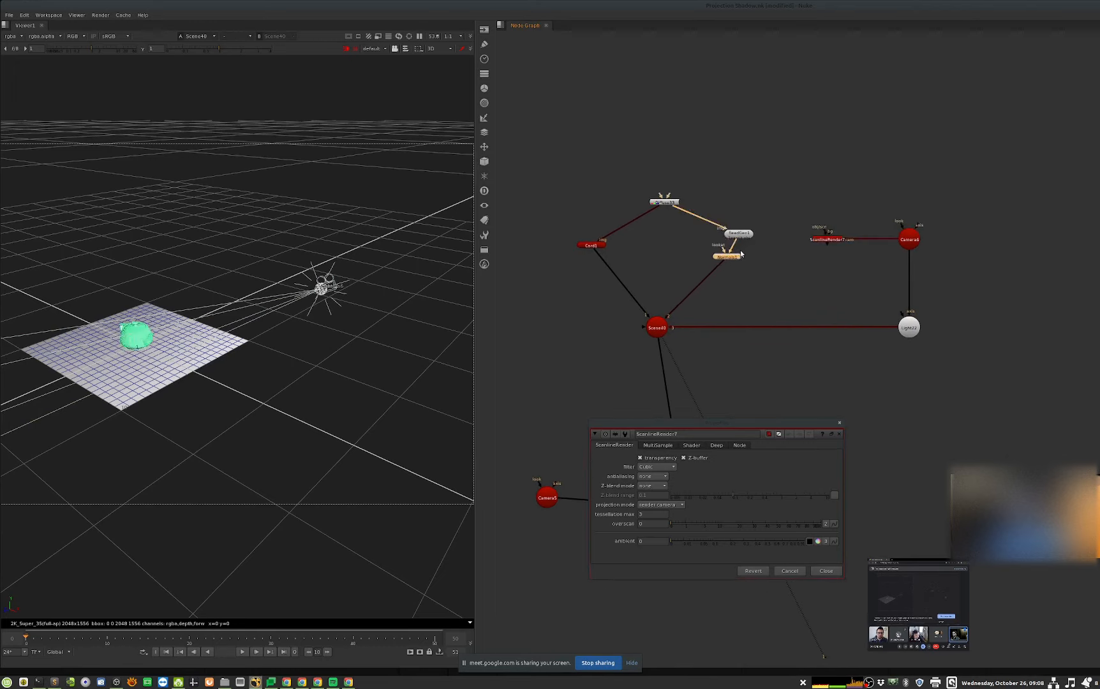
left_click_drag(828, 226, 730, 256)
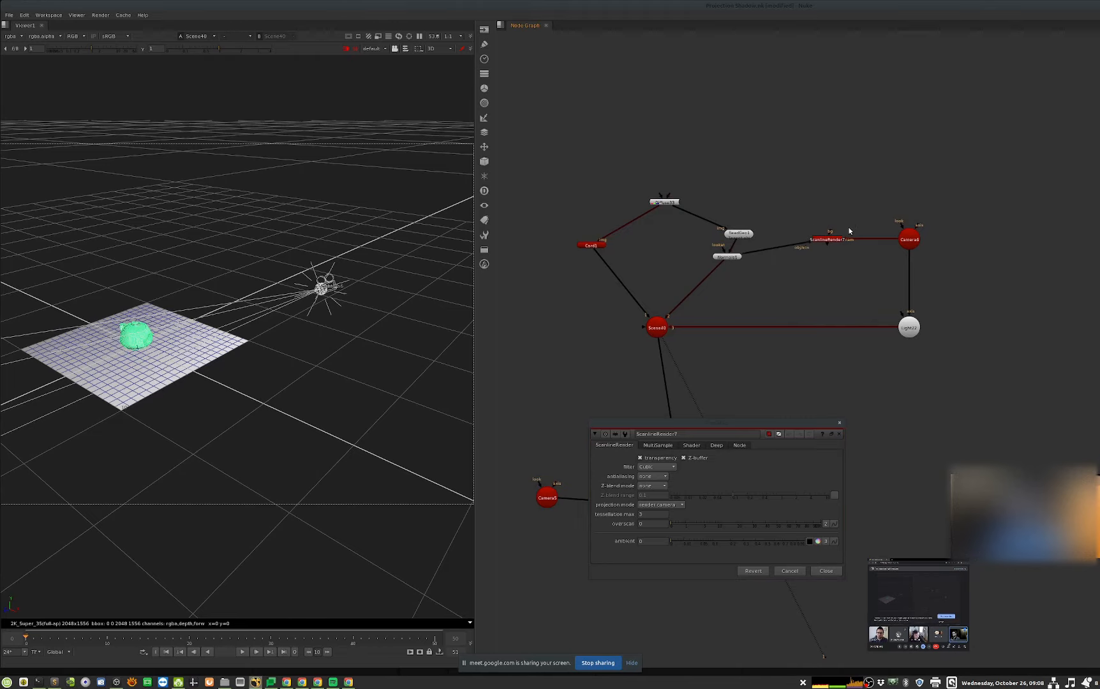
- View the alpha channel of the new ScanlineRender in 2D and close its properties
left_click(835, 239)
key("1")
key("Tab")
key("minus")
key("a")
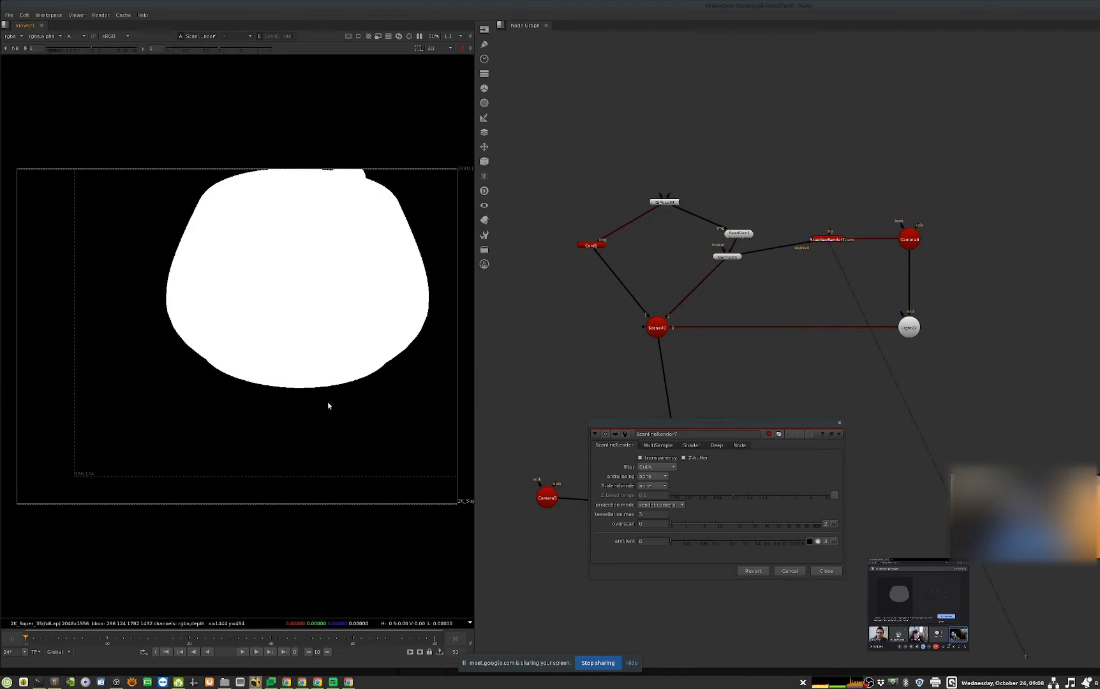
left_click(840, 423)
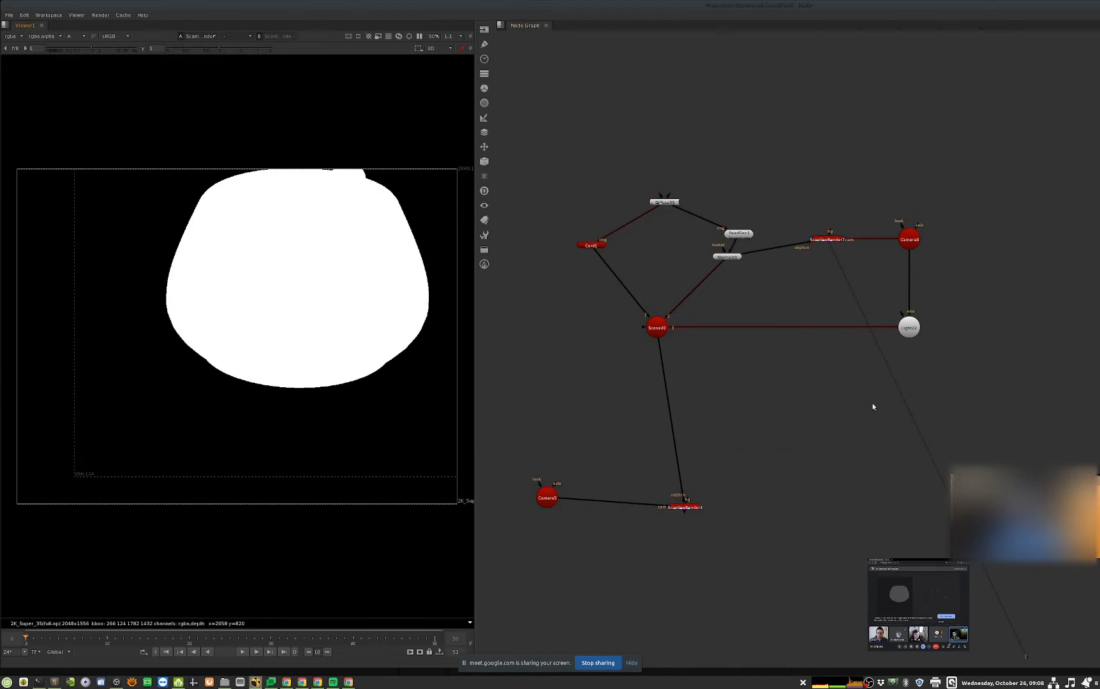
- Lower the focal length of the light's camera until the whole teapot silhouette fits in the frame
middle_click_drag(816, 303, 792, 330)
double_click(886, 265)
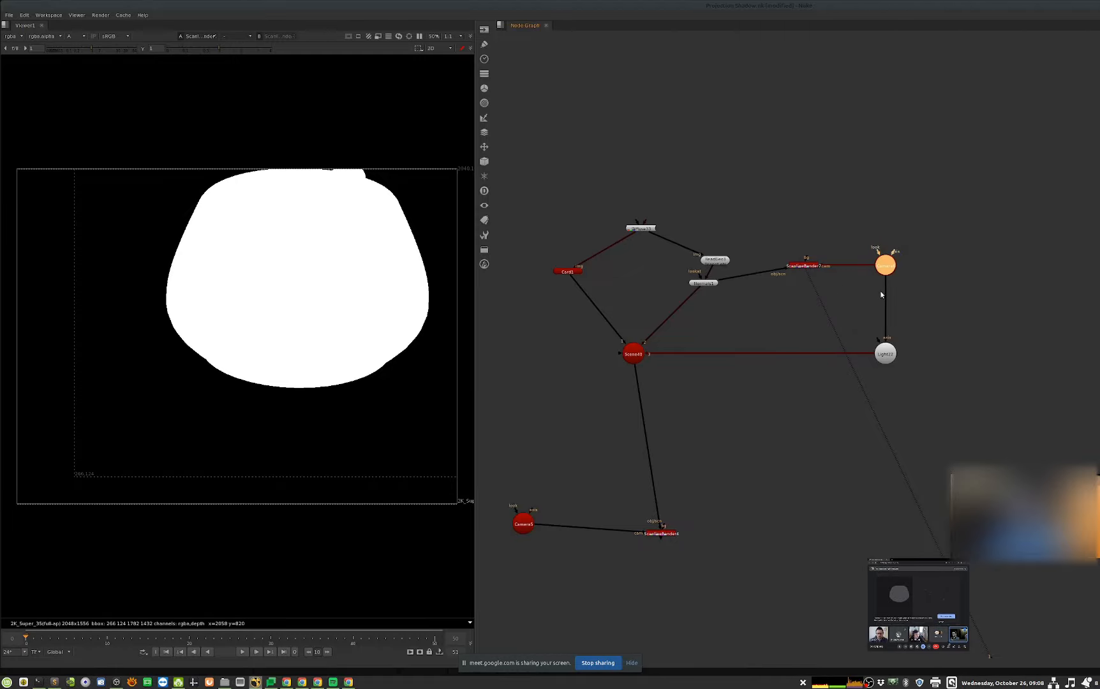
left_click(615, 275)
left_click(622, 296)
key("Up")
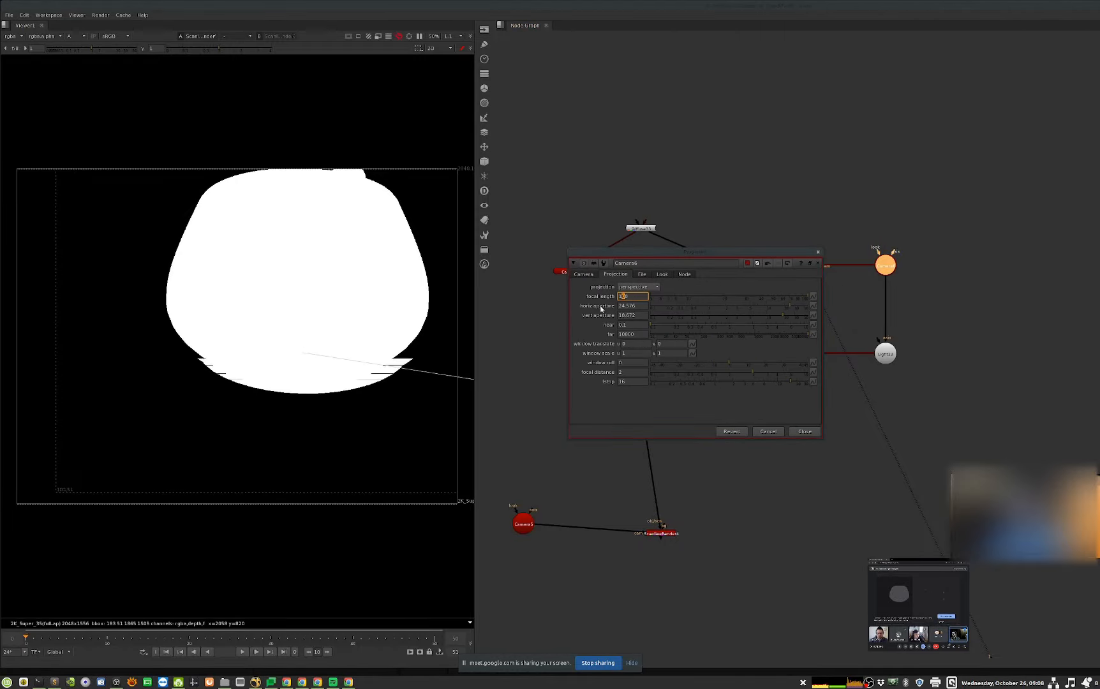
key("Down")
key("Down")
key("Down")
left_click(805, 431)
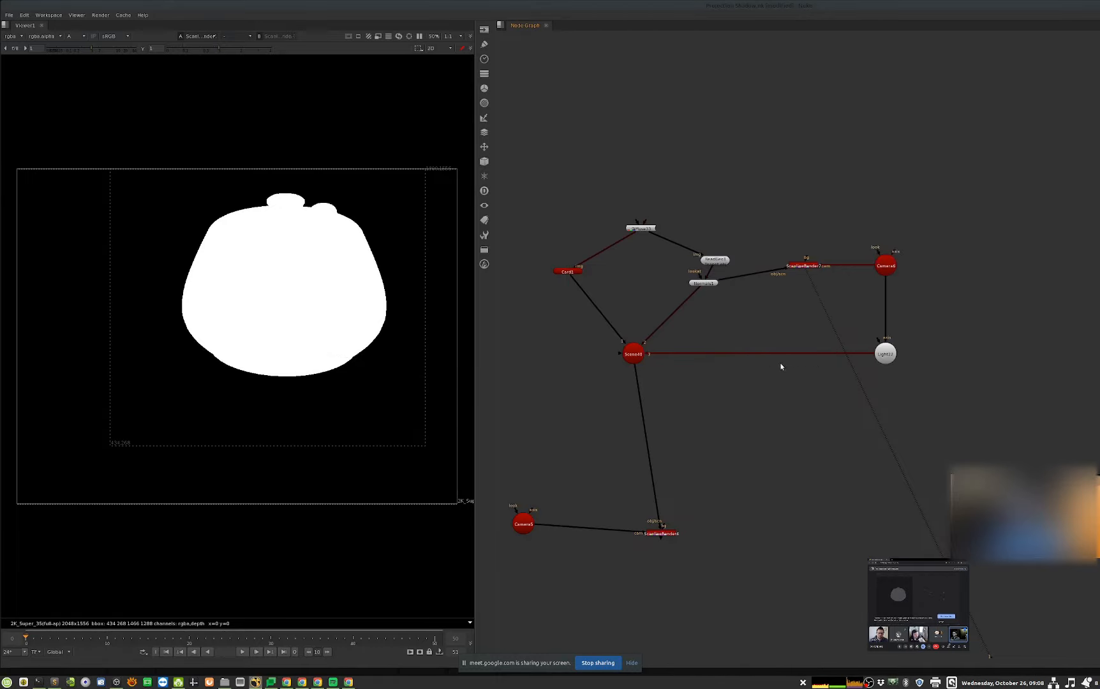
- Add a Project3D shader node below the new ScanlineRender
key("Tab")
type("pr")
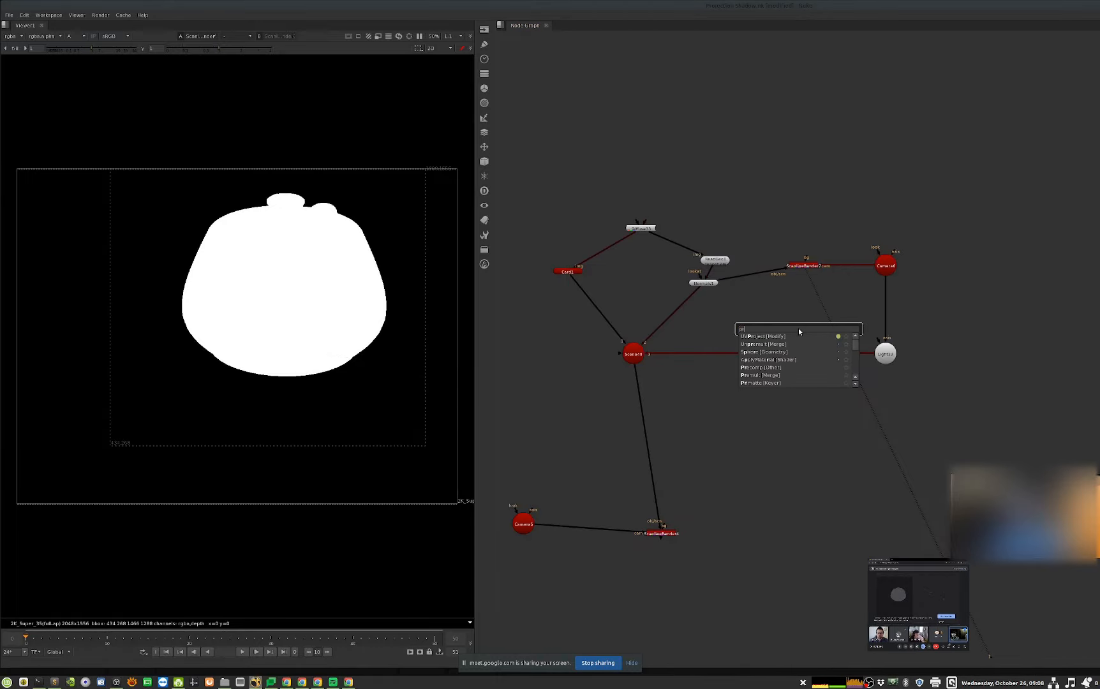
type("jo")
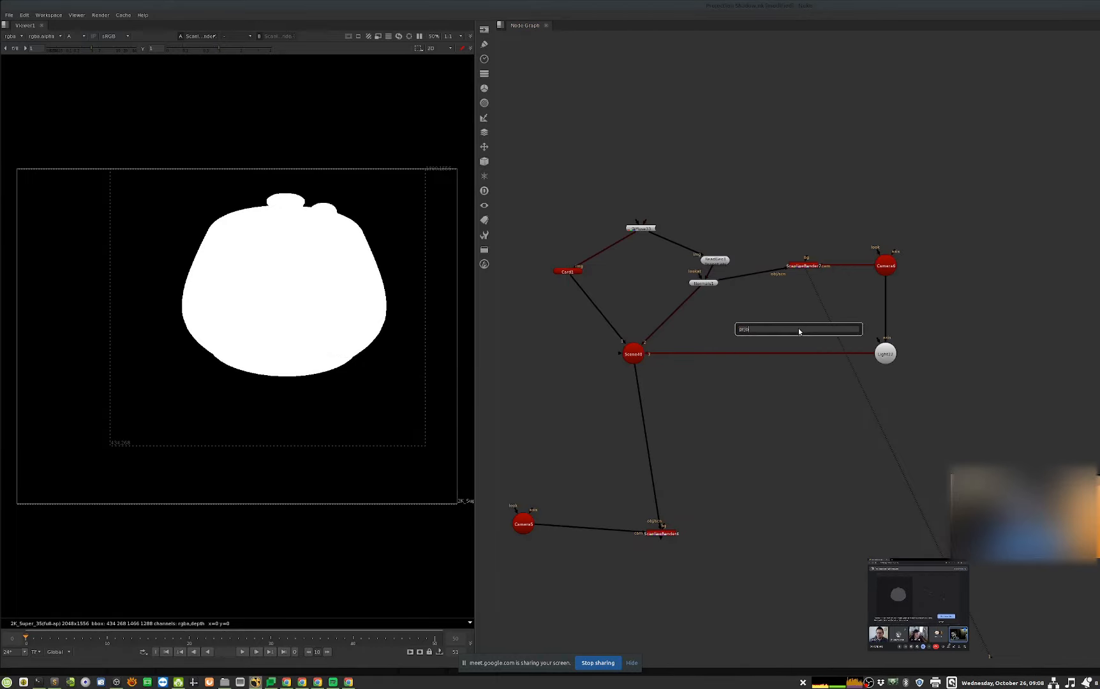
key("ctrl+a")
key("BackSpace")
type("pr")
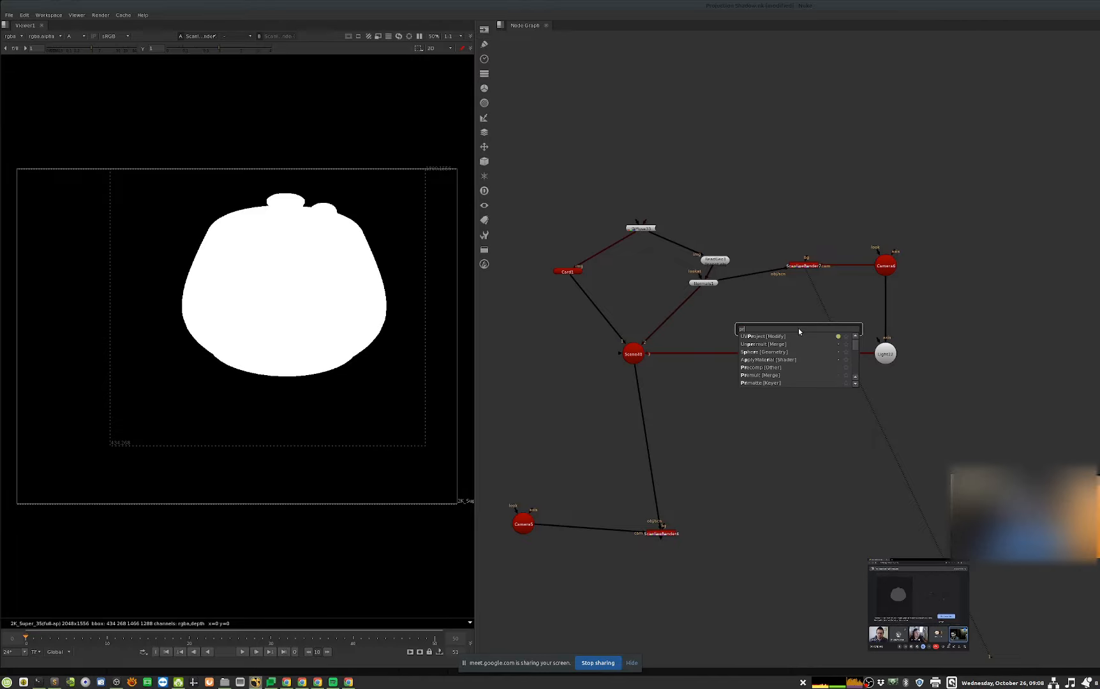
type("o")
key("Down")
key("Down")
key("Down")
key("Down")
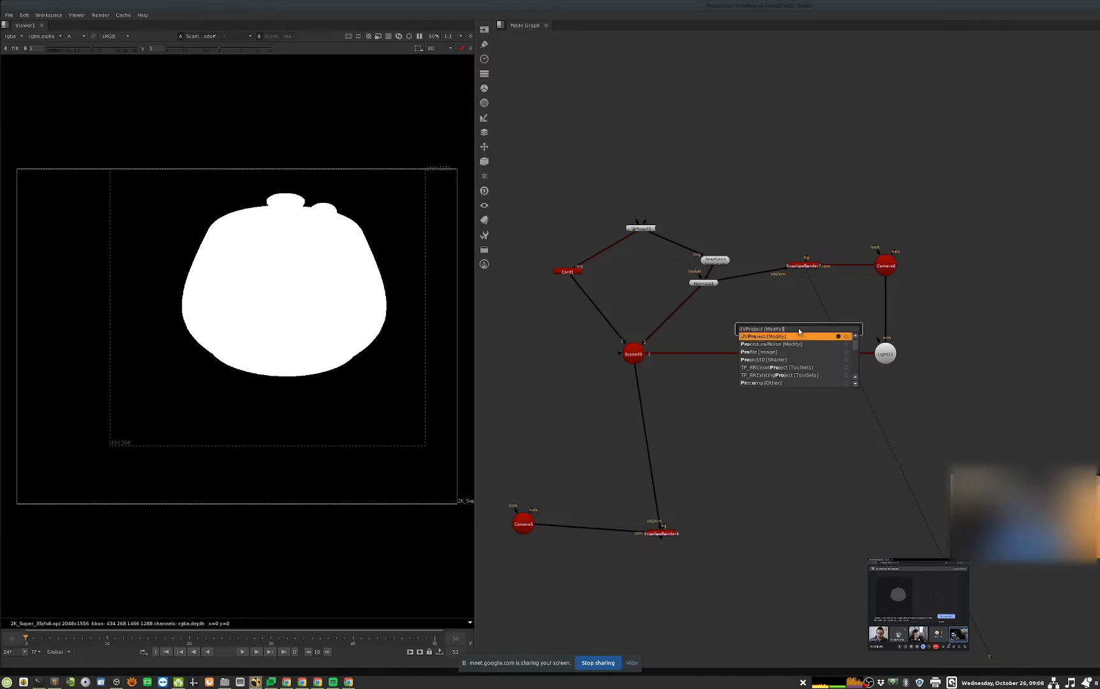
key("Return")
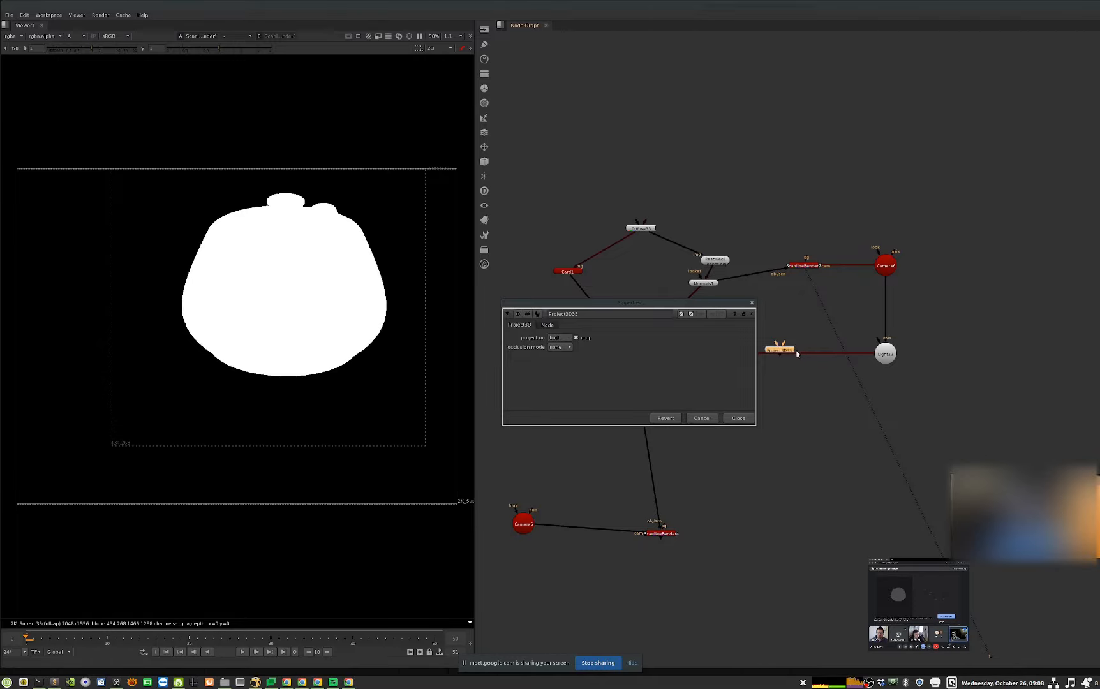
- Connect the Project3D node to the new ScanlineRender and the light's camera, and close its properties
left_click_drag(792, 351, 886, 271)
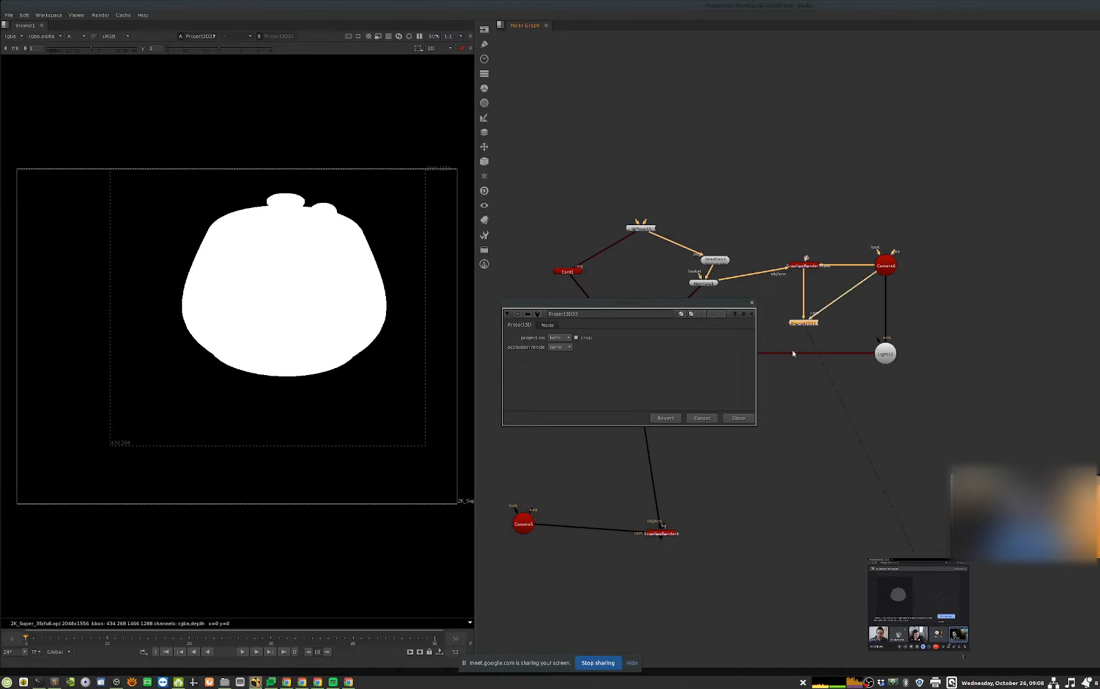
left_click(738, 418)
middle_click_drag(724, 334, 749, 344)
left_click(749, 344)
- Insert an ApplyMaterial node between the Normals and Scene nodes
key("Tab")
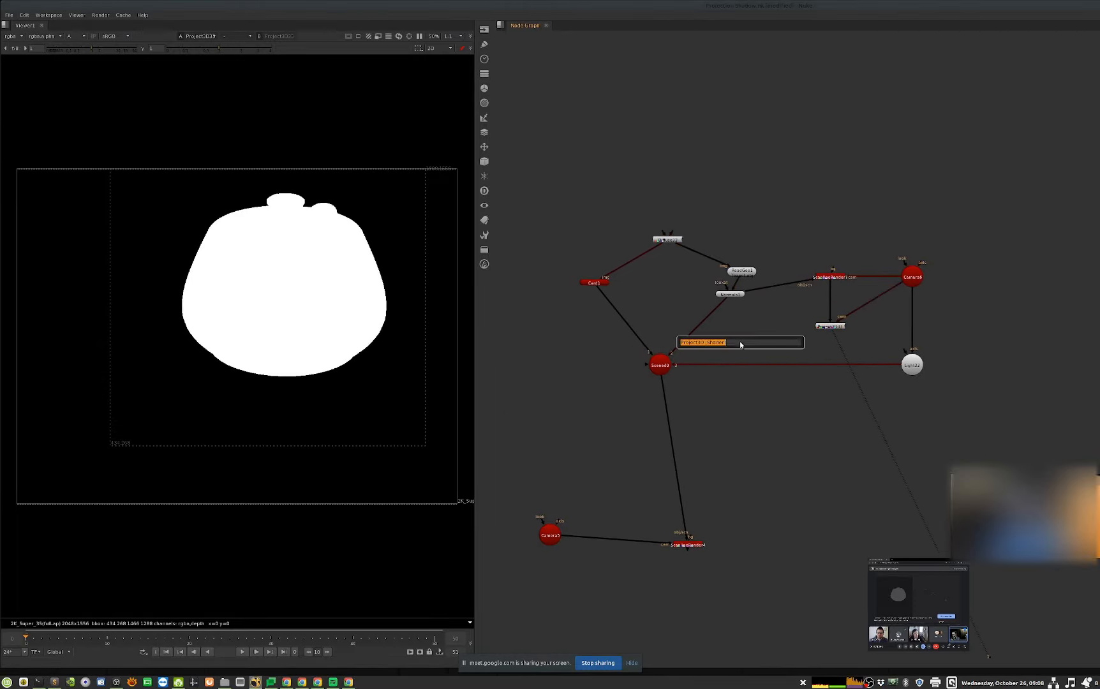
type("app")
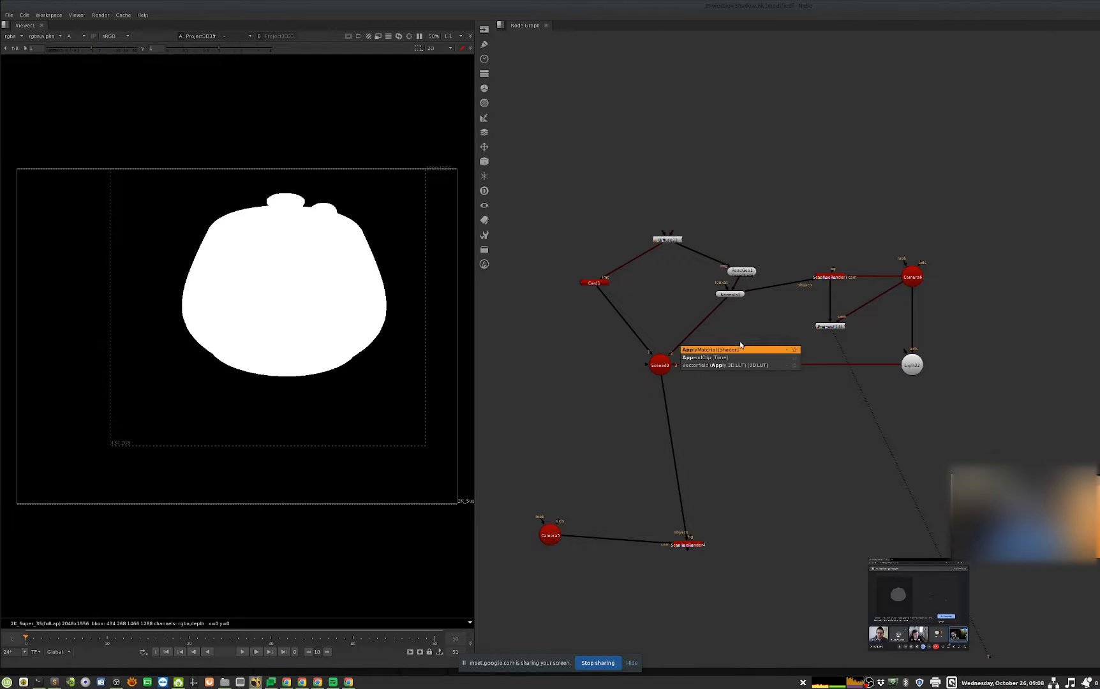
key("Return")
left_click(719, 303)
left_click_drag(748, 339, 699, 331)
- Paste a copy of the Diffuse shader node near the Normals node
key("ctrl+c")
left_click_drag(675, 240, 774, 303)
left_click(715, 236)
key("ctrl+v")
- Place the ApplyMaterial node after the card, connect its material input to Project3D, and view the main ScanlineRender
left_click(721, 371)
left_click(688, 545)
middle_click_drag(651, 580, 655, 575)
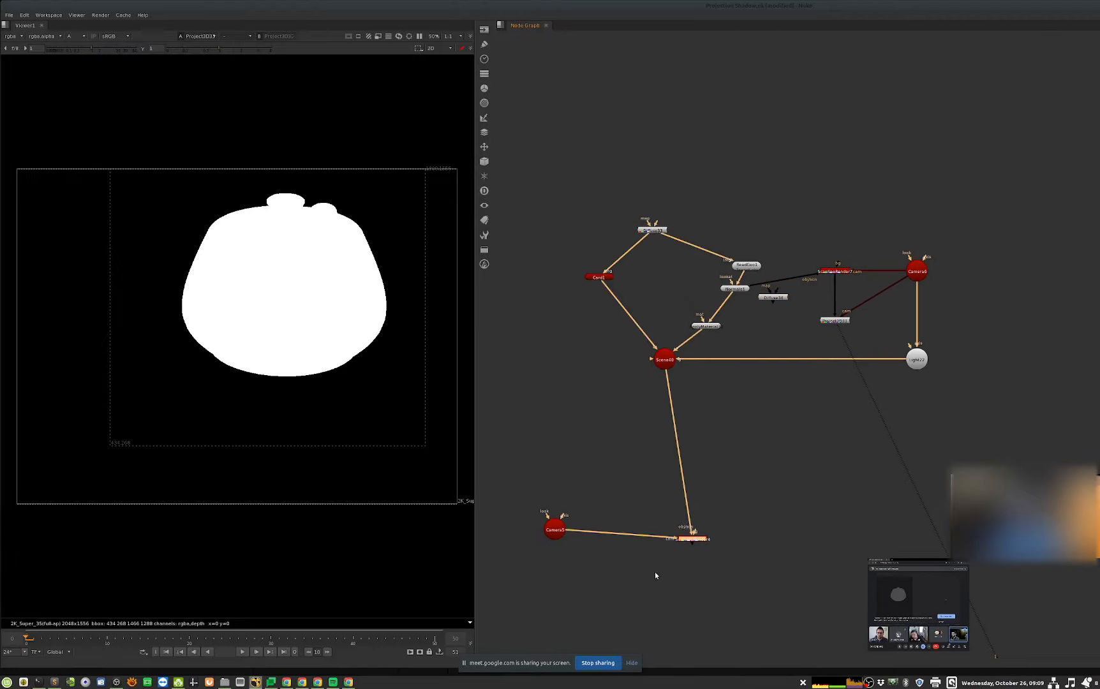
key("1")
left_click_drag(714, 326, 833, 320)
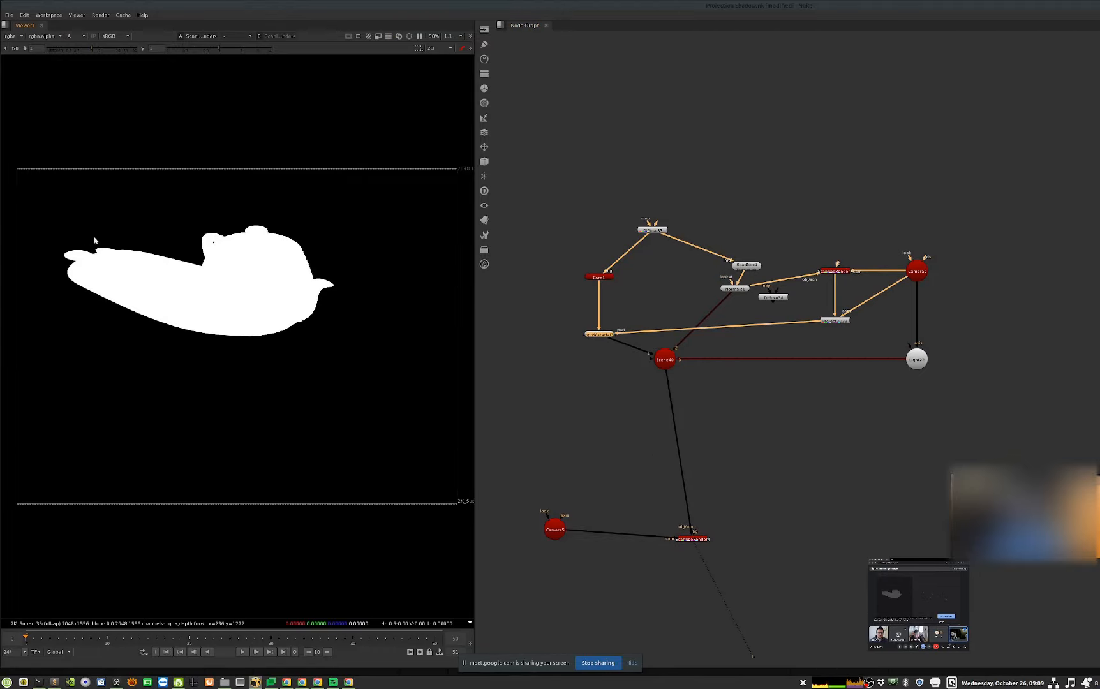
- Compare the alpha and colour channels of the main ScanlineRender and the ScanlineRender seen from the light's camera
key("a")
key("a")
key("a")
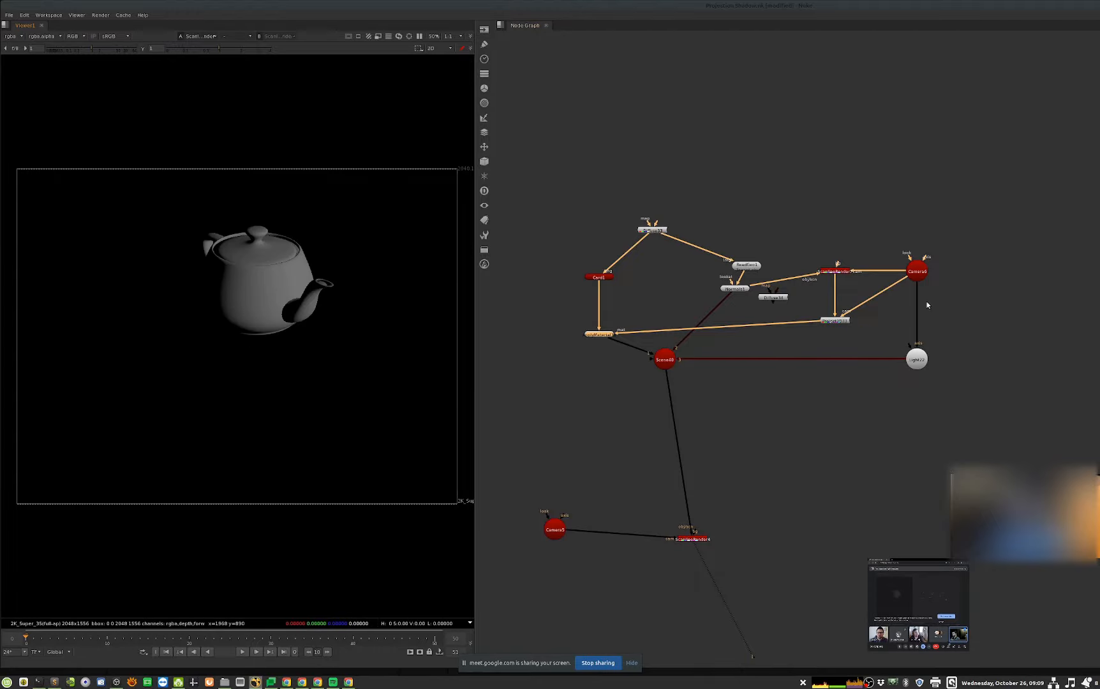
left_click(828, 336)
left_click(829, 271)
key("1")
key("a")
key("a")
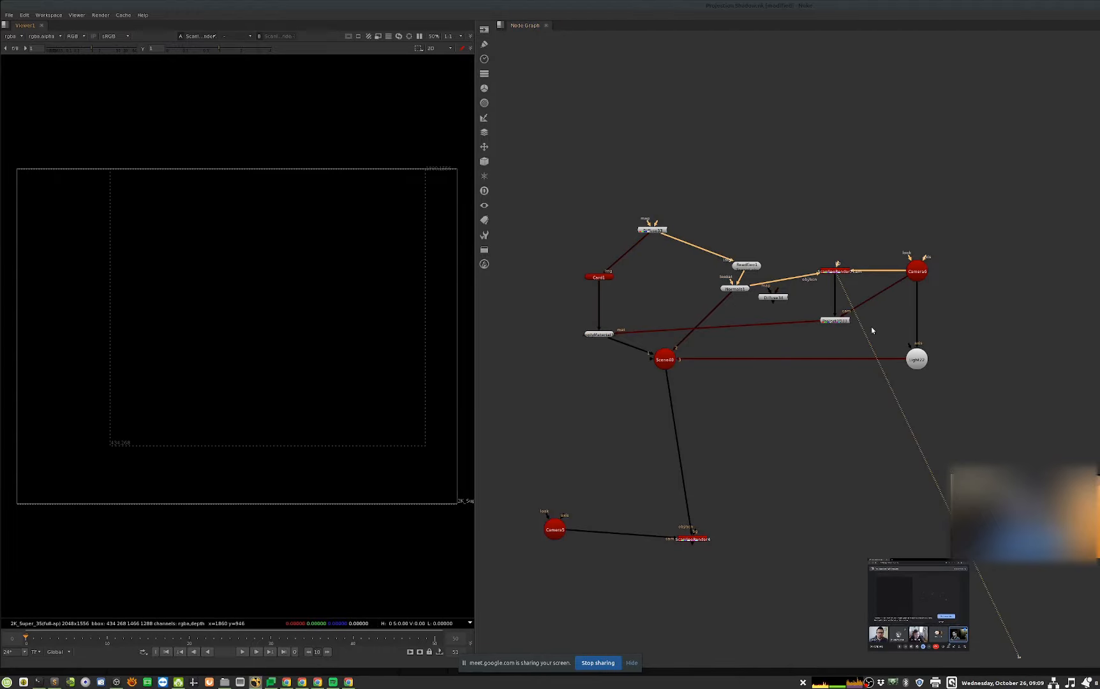
middle_click_drag(803, 333, 811, 354)
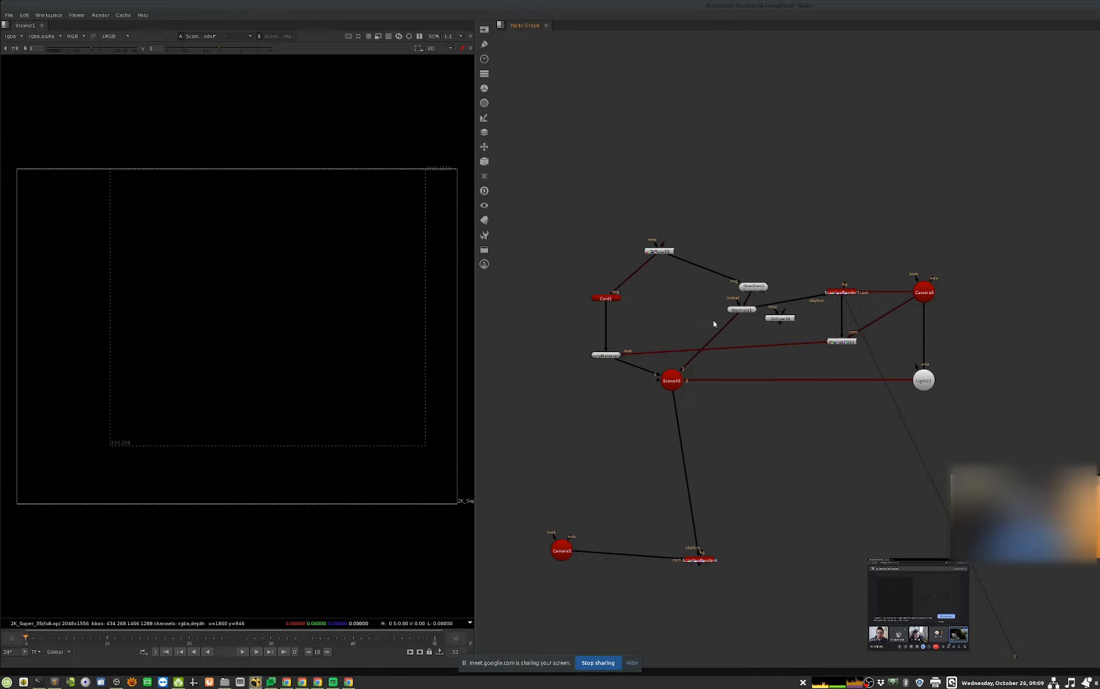
- Create a MergeMat node near the Scene node
key("Tab")
key("BackSpace")
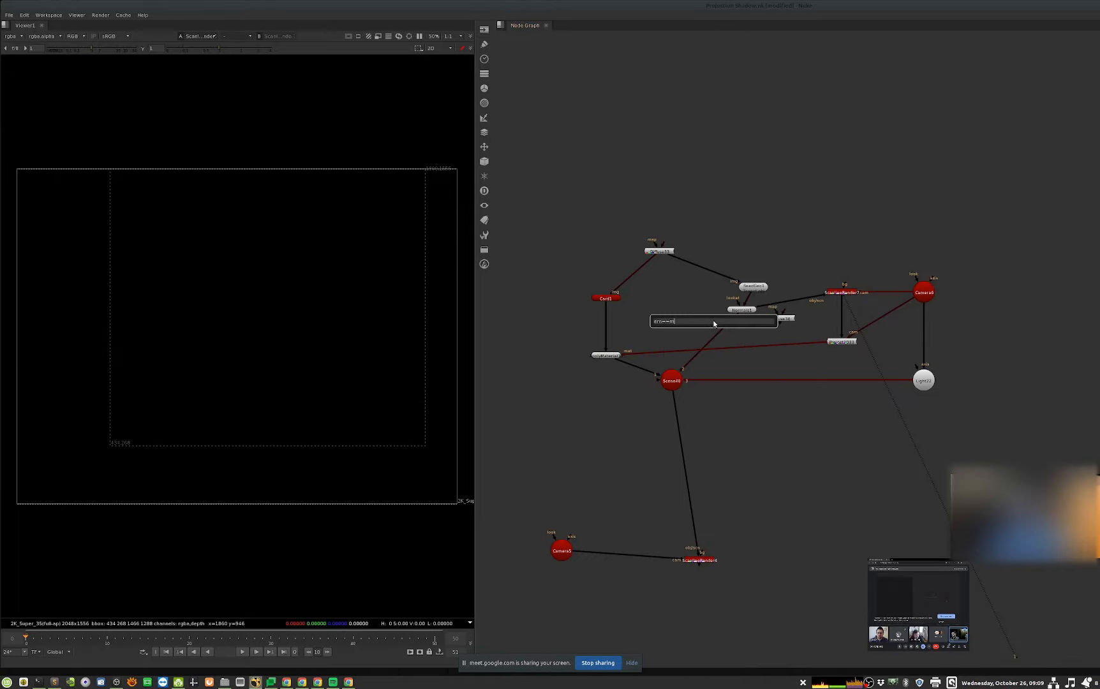
type("merg")
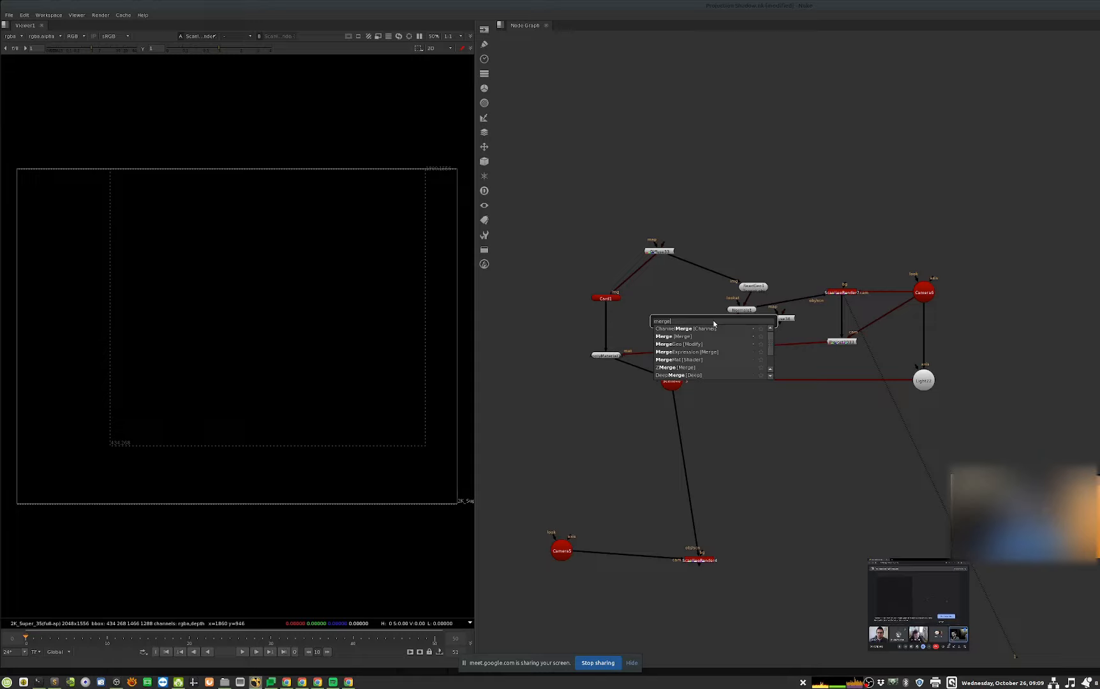
type("e")
key("Down")
key("Down")
key("Down")
key("Down")
key("Return")
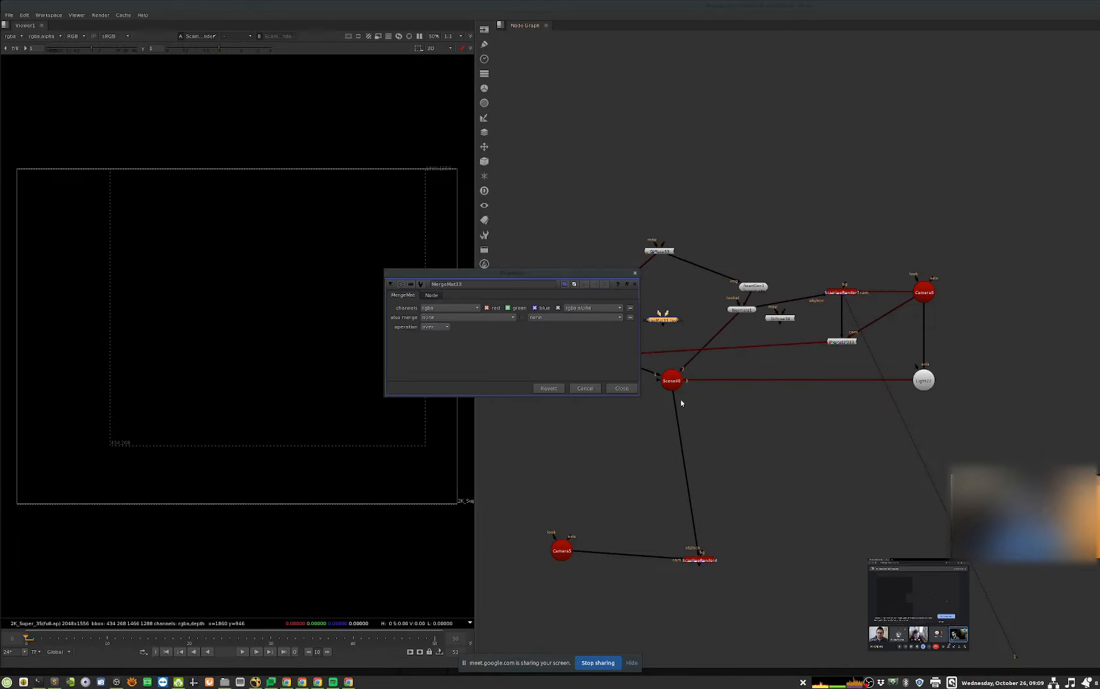
- Wire MergeMat between the Diffuse shader, Project3D and the card's ApplyMaterial, and view the main ScanlineRender fitted to the viewer
mouse_move(662, 323)
left_mouse_down()
mouse_move(596, 332)
mouse_move(645, 355)
mouse_move(657, 251)
mouse_move(670, 341)
left_mouse_up()
left_click(702, 561)
key("1")
left_click(757, 441)
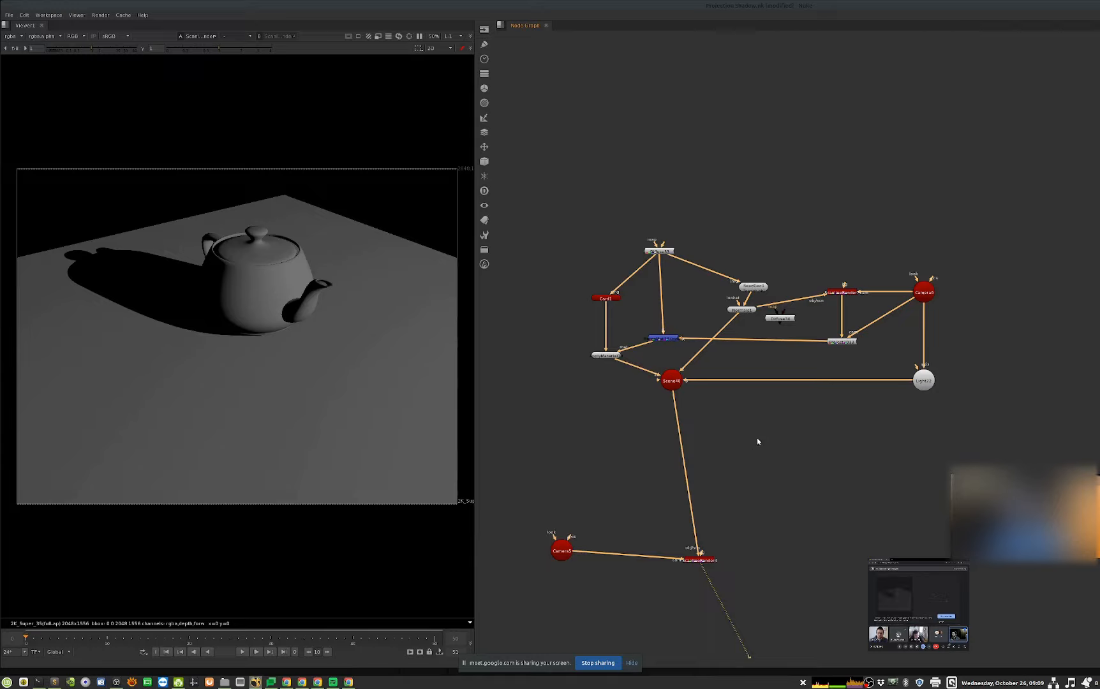
middle_click_drag(758, 440, 758, 446)
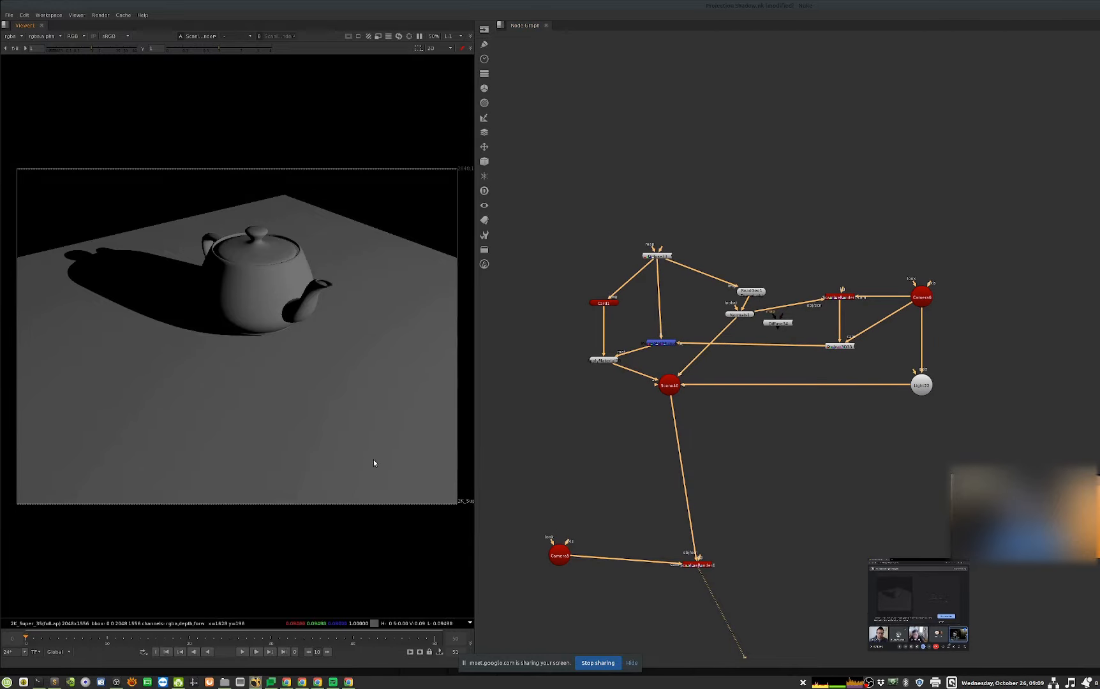
key("f")
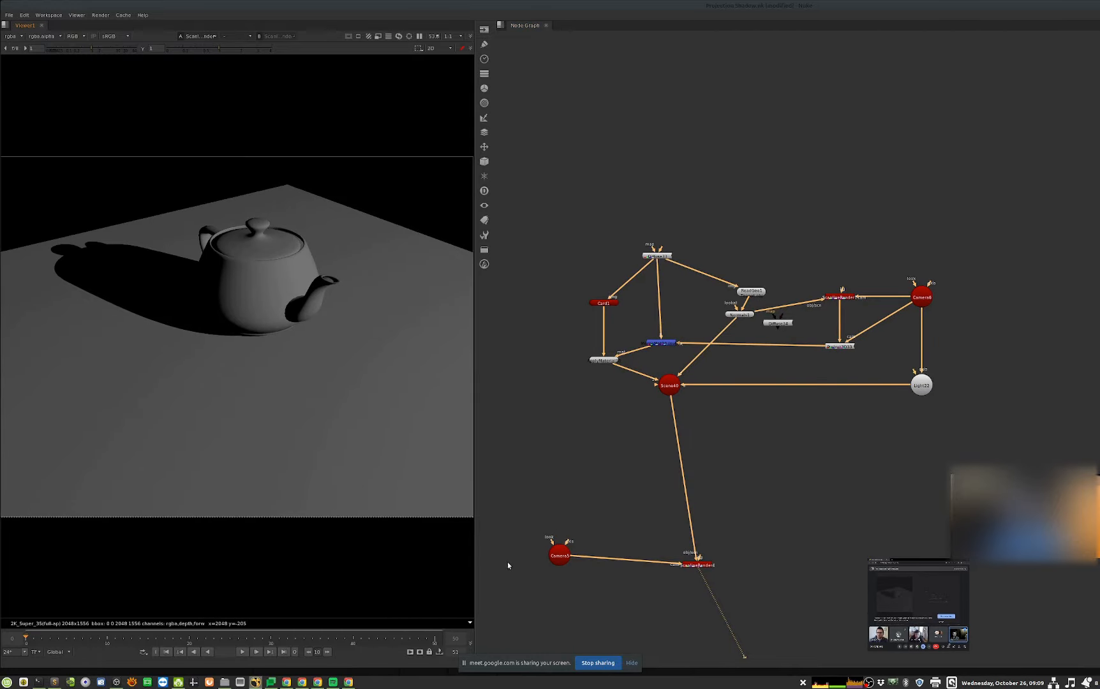
- Compare the alpha of the ScanlineRender seen from the light's camera with the main ScanlineRender's shadow result
left_click_drag(986, 246, 881, 344)
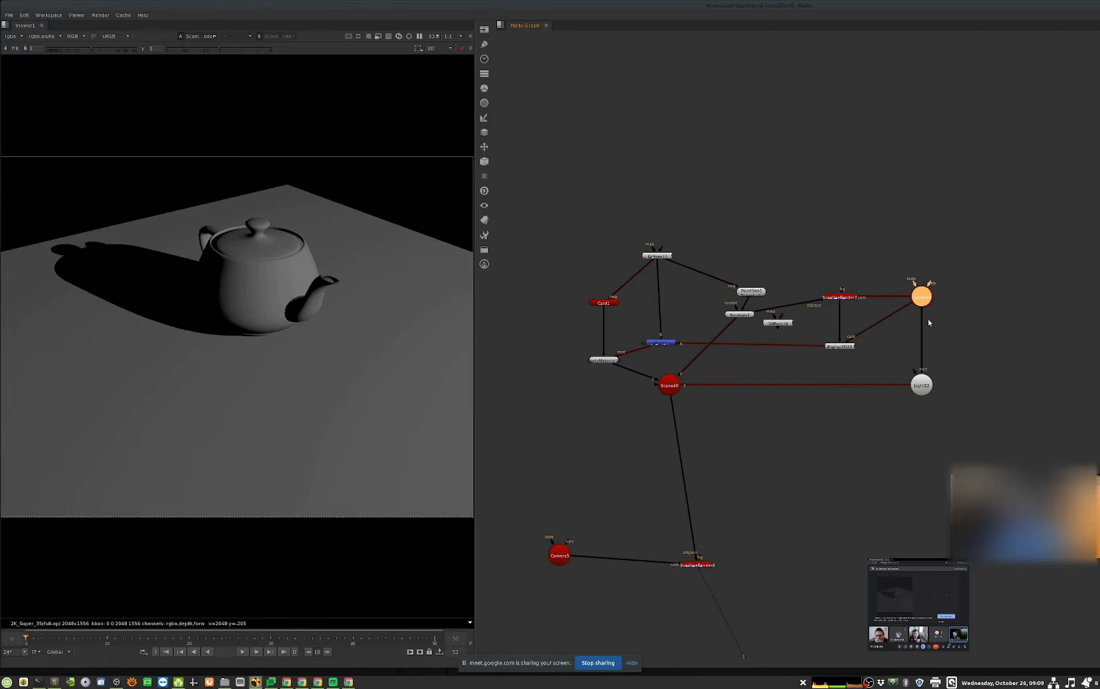
left_click(840, 297)
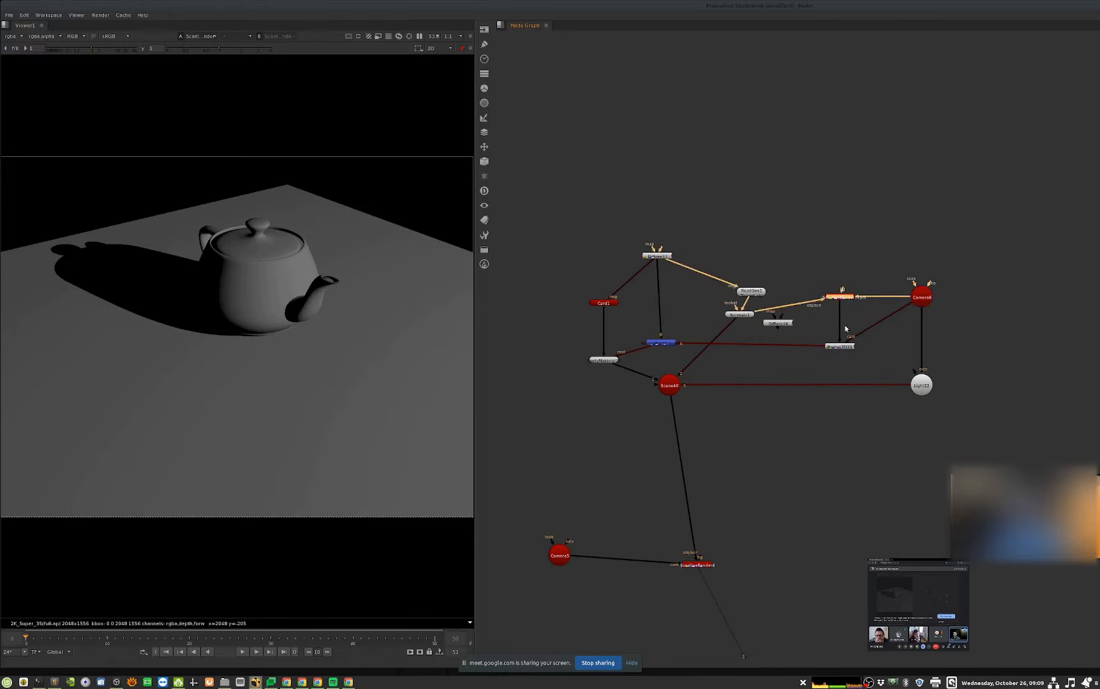
key("1")
key("a")
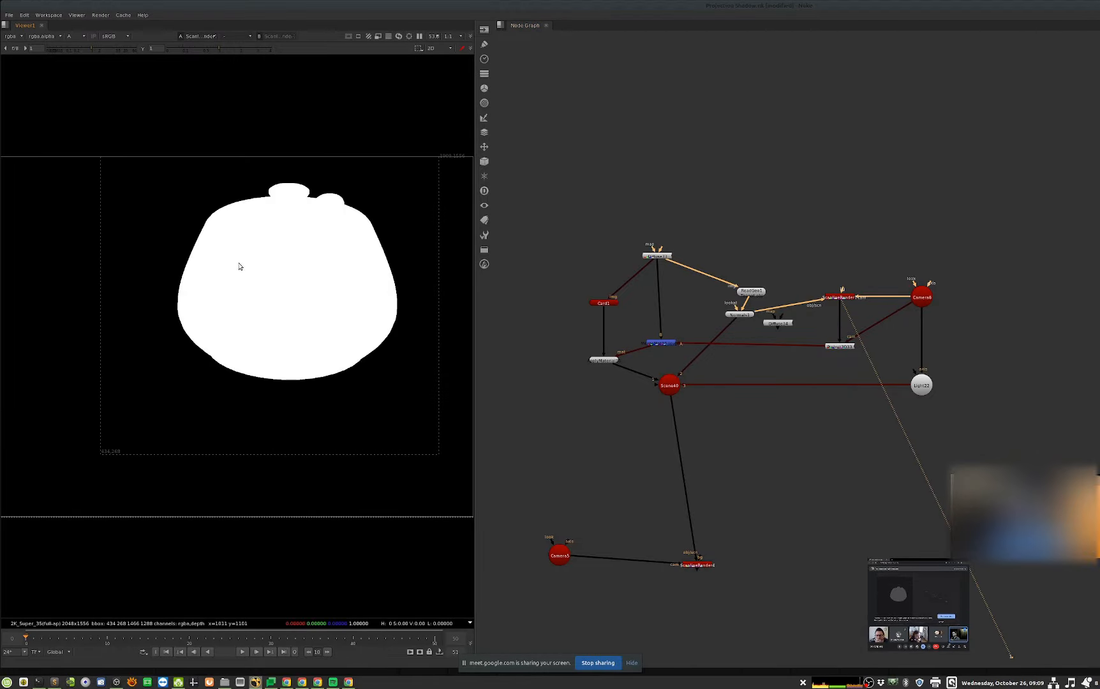
left_click(658, 596)
left_click(698, 564)
key("1")
key("a")
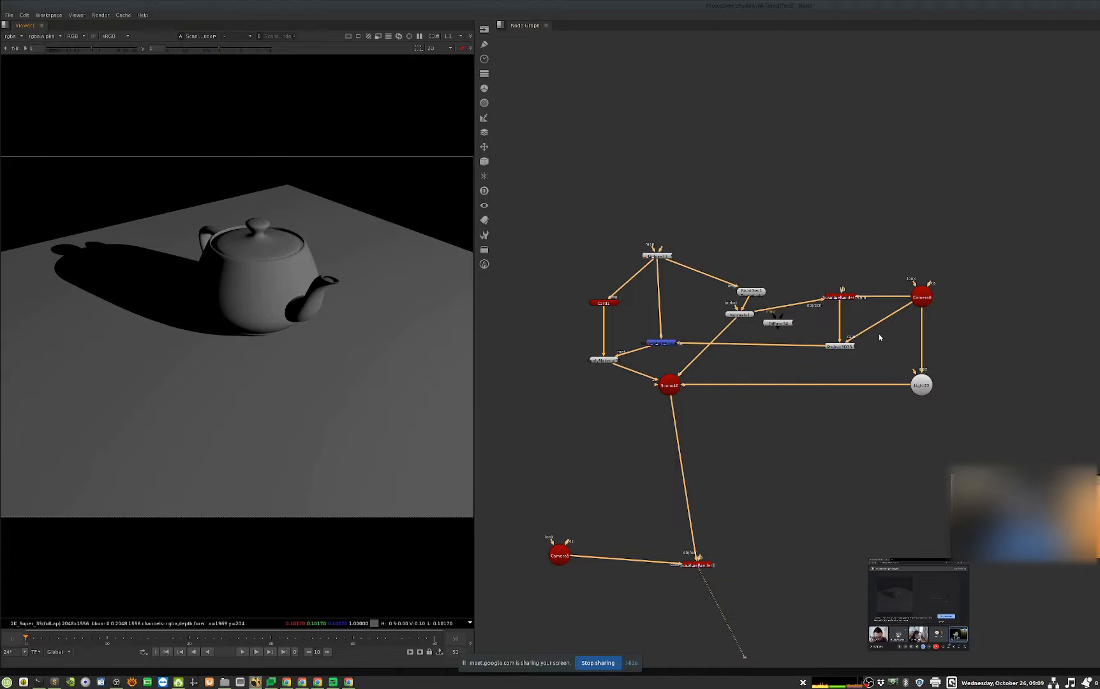
- Delete the entire hand-built teapot shadow node setup beside the "basic shadow map" section
scroll(870, 337, "down", 10)
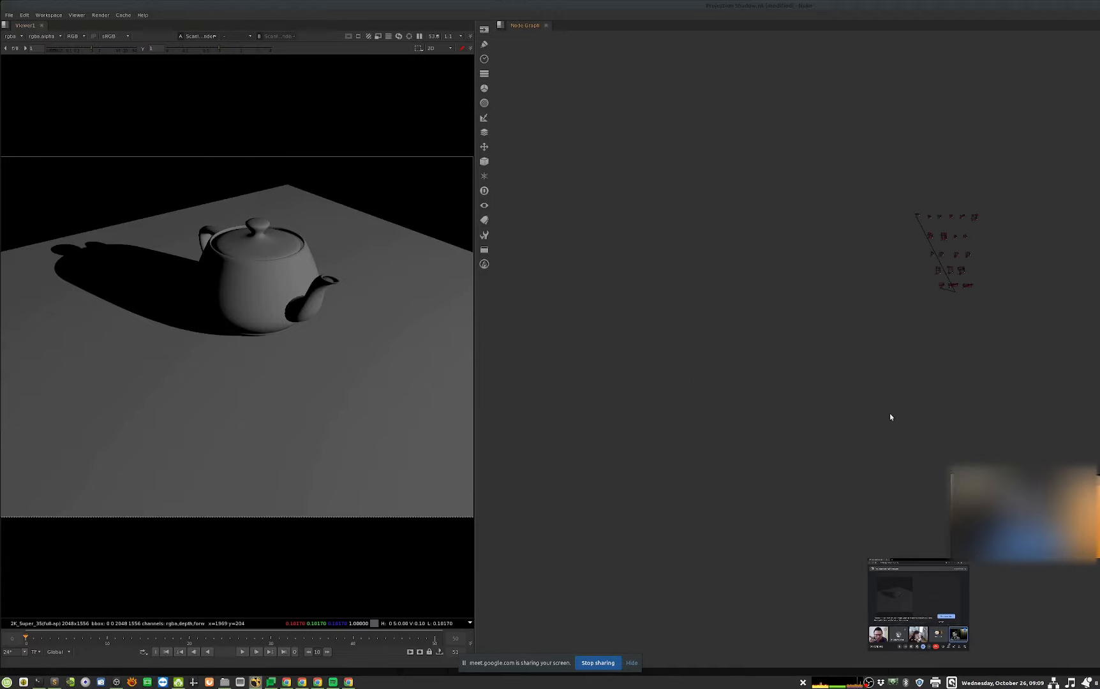
scroll(940, 216, "up", 10)
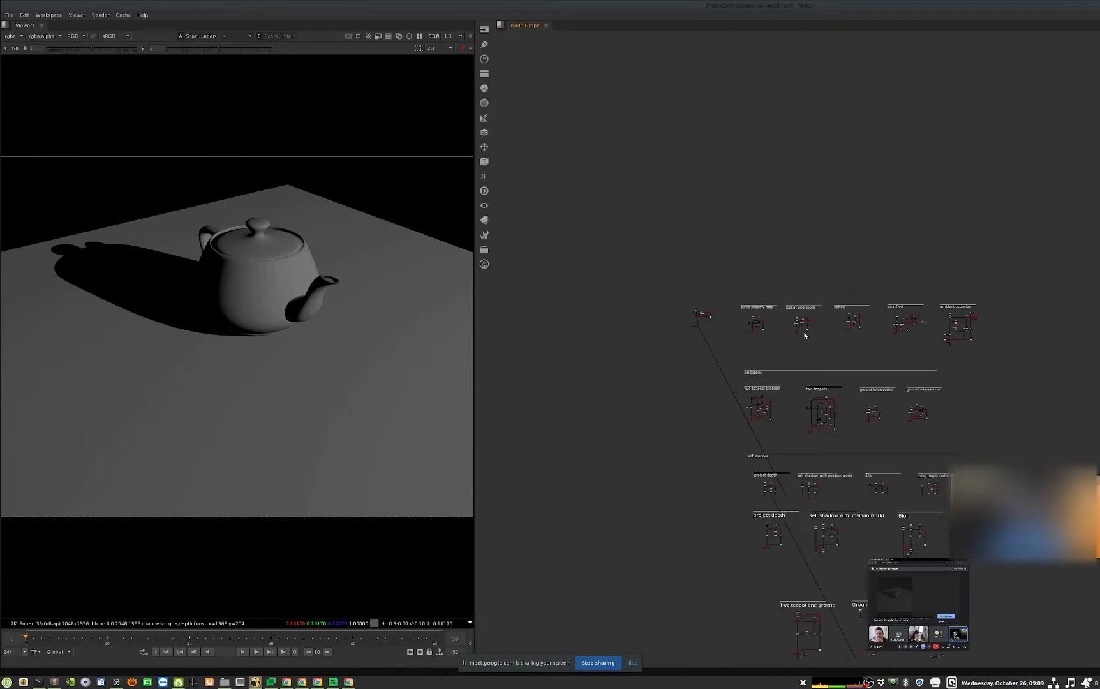
scroll(813, 373, "up", 3)
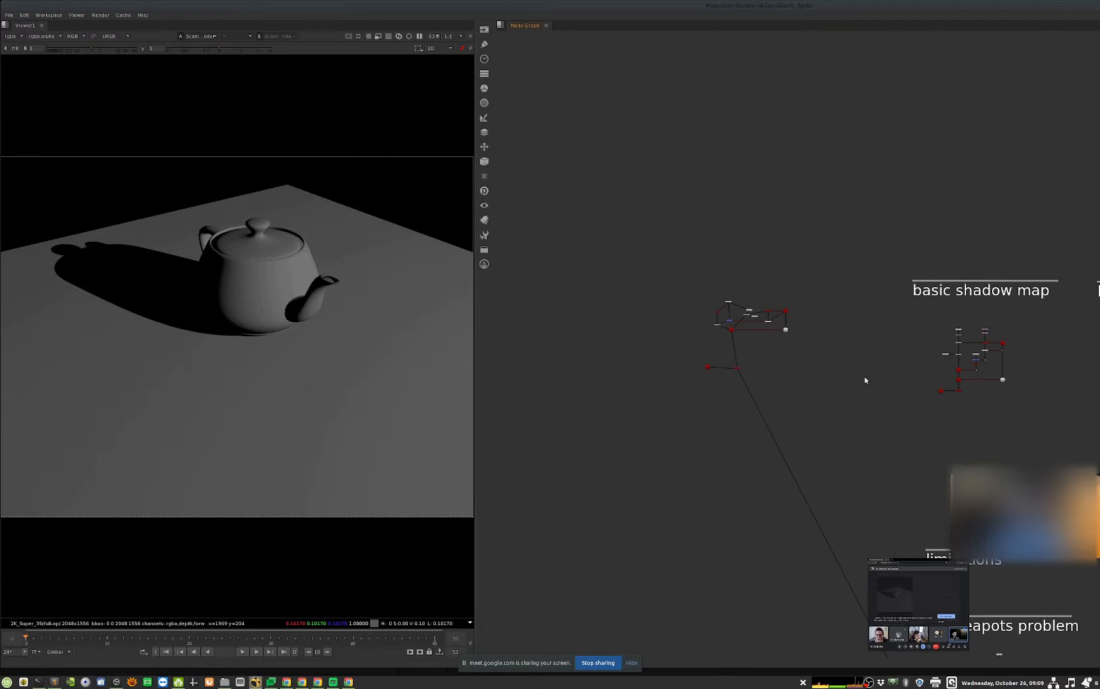
scroll(827, 355, "up", 2)
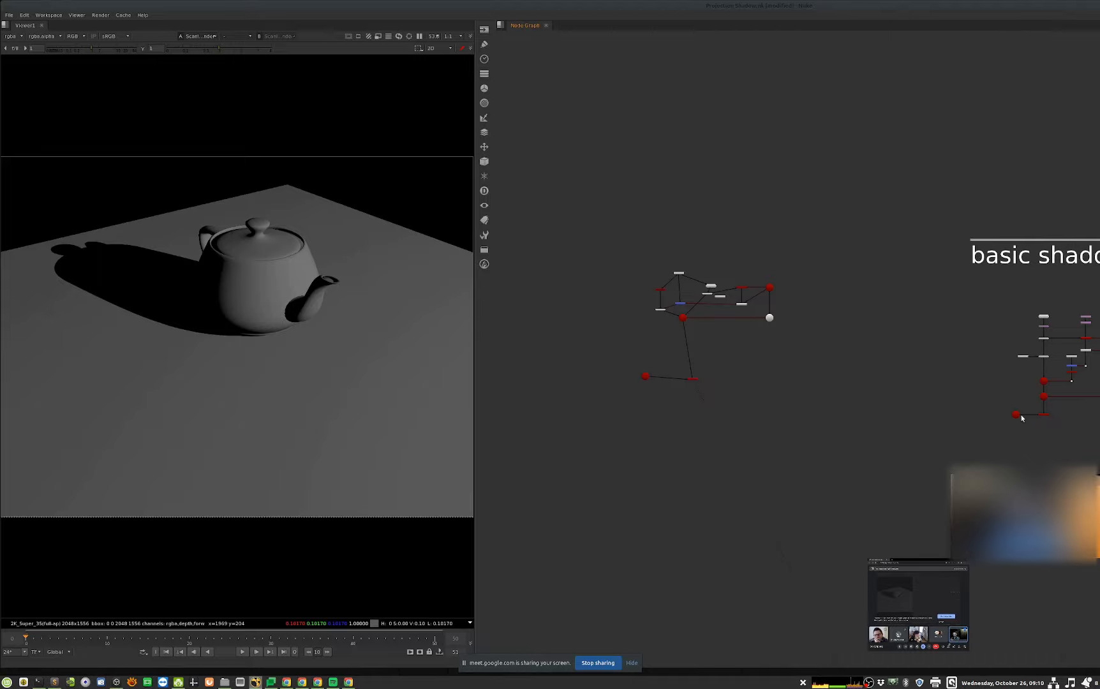
scroll(707, 372, "up", 1)
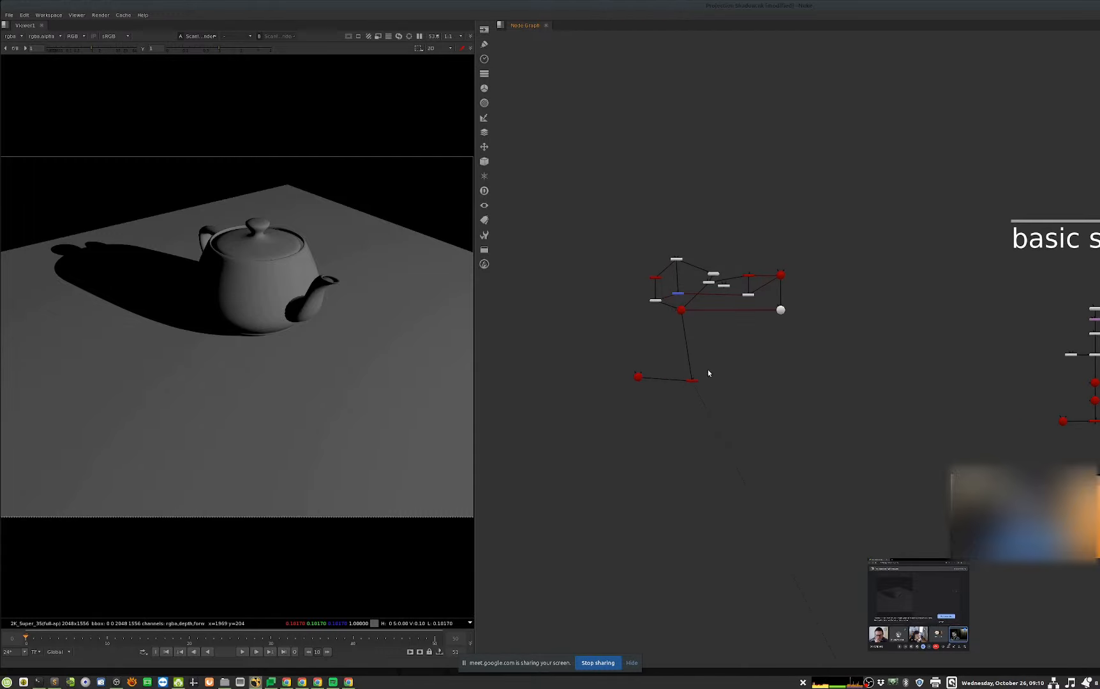
middle_click_drag(707, 371, 738, 405)
left_click_drag(872, 261, 646, 426)
key("Delete")
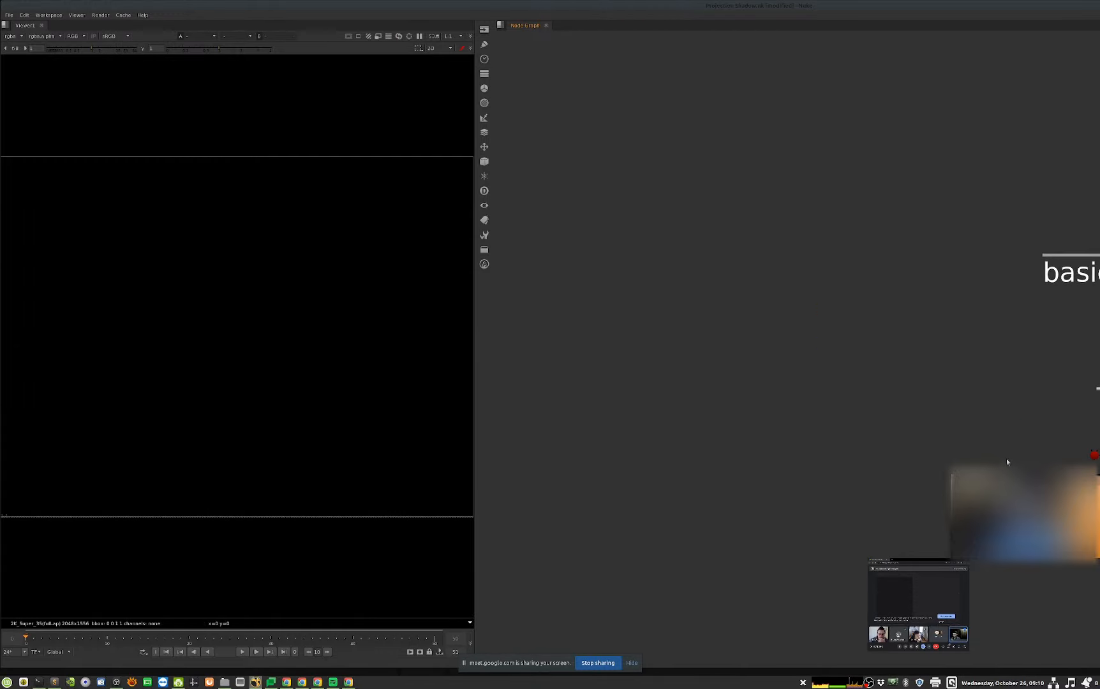
- View the final render of the "basic shadow map" setup and examine its node layout
middle_click_drag(864, 420, 567, 374)
key("1")
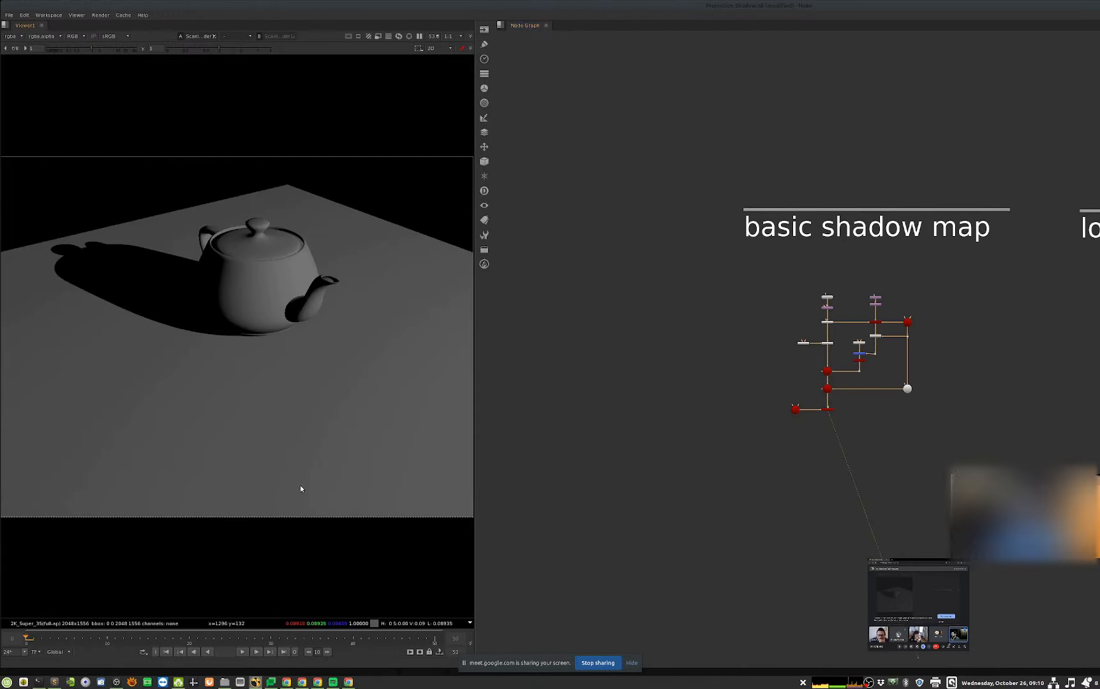
middle_click_drag(849, 416, 747, 452)
scroll(726, 445, "up", 1)
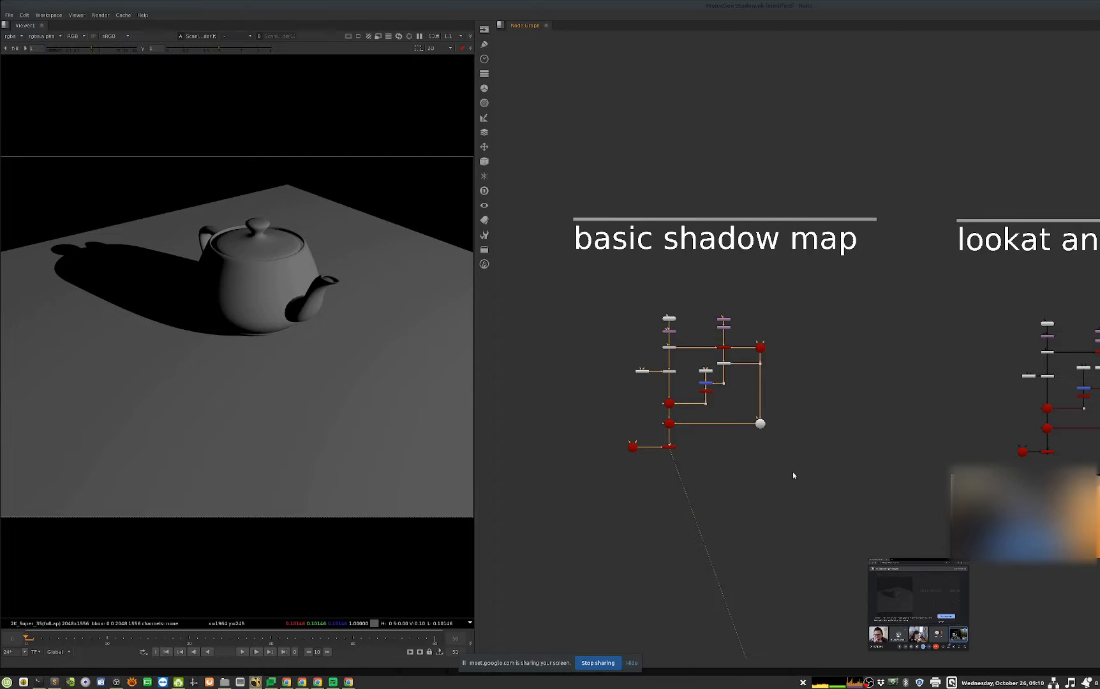
scroll(734, 427, "up", 3)
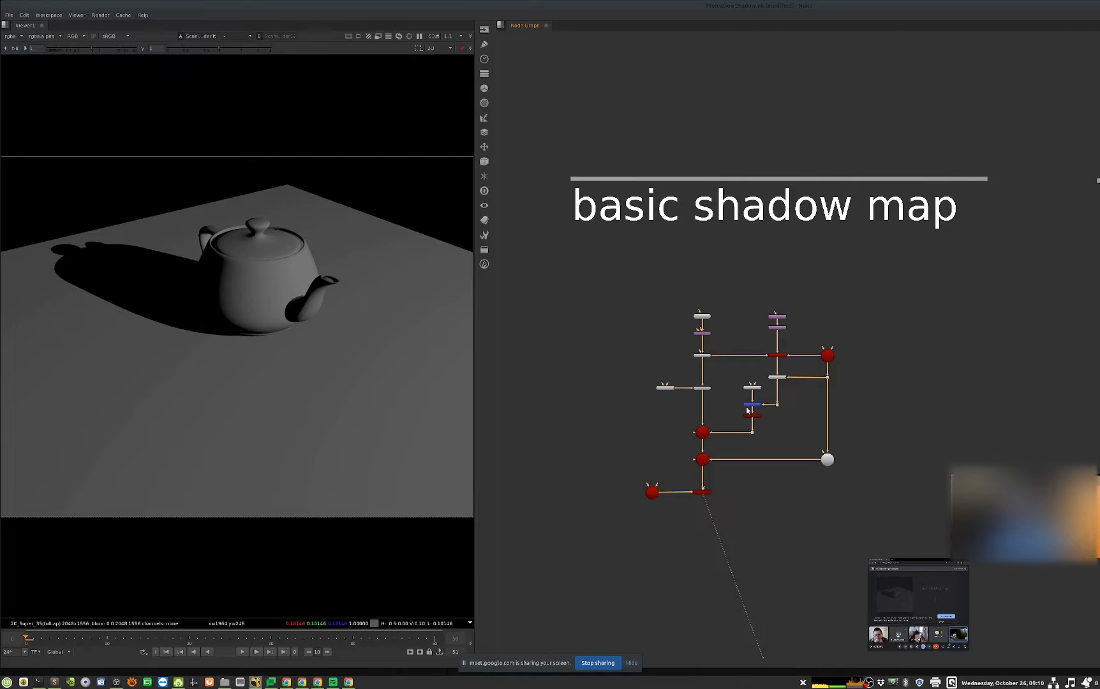
left_click(628, 579)
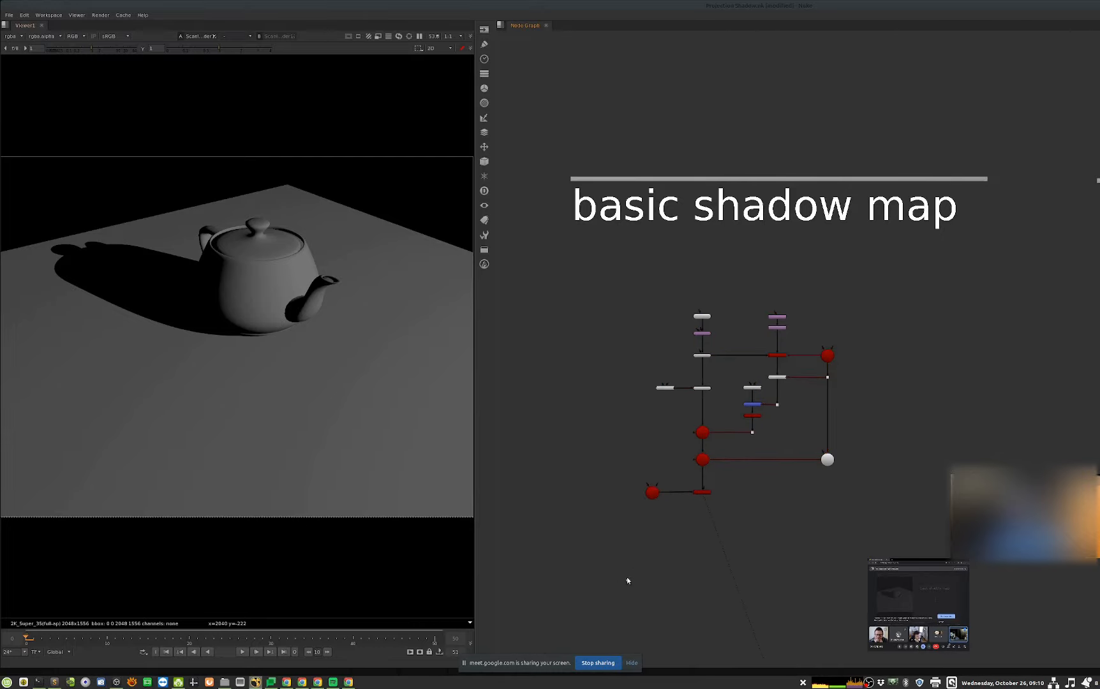
- Open the script Projections_Textures_Displacement.nk from the Projection displacement project folder
key("ctrl+o")
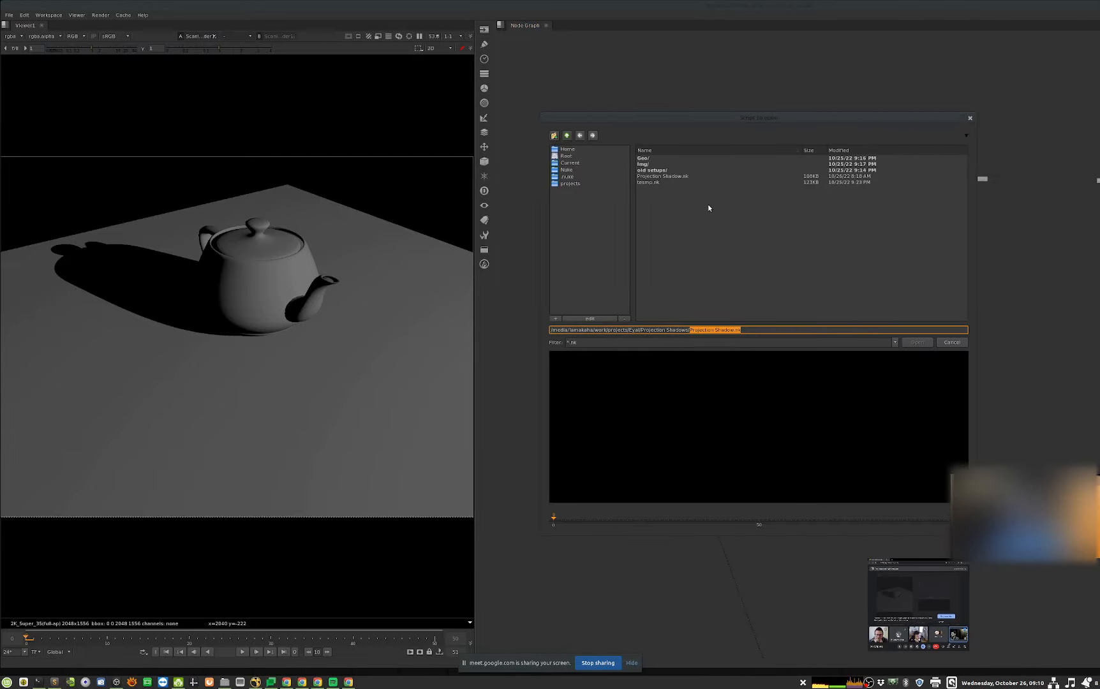
left_click(567, 135)
double_click(677, 159)
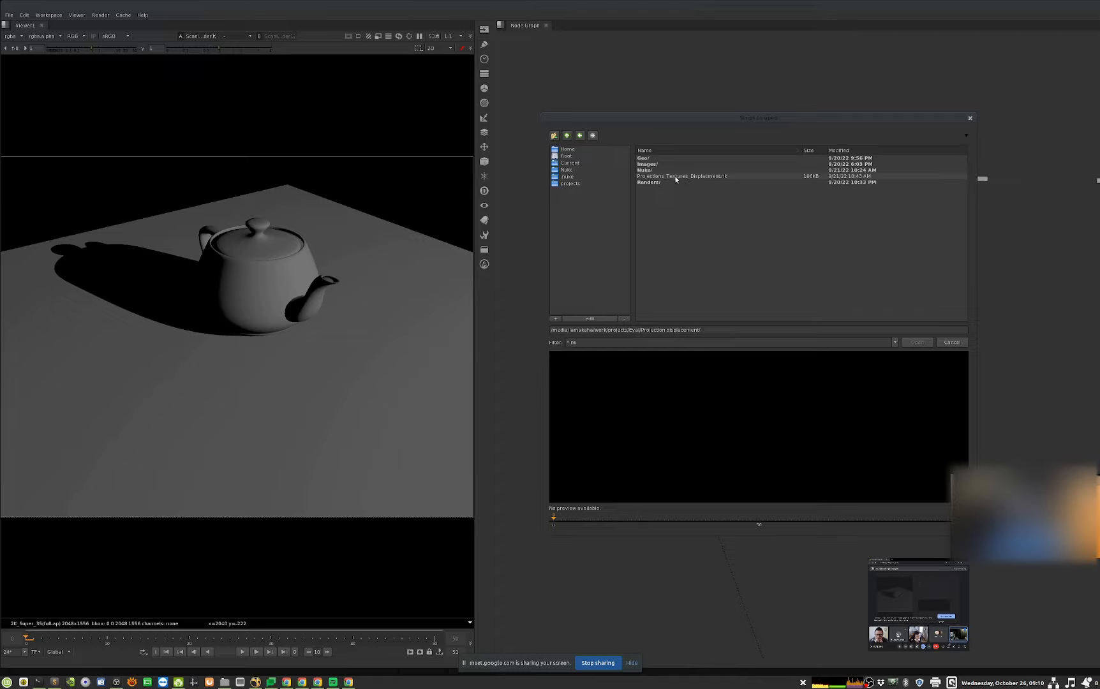
left_click(676, 176)
left_click(925, 342)
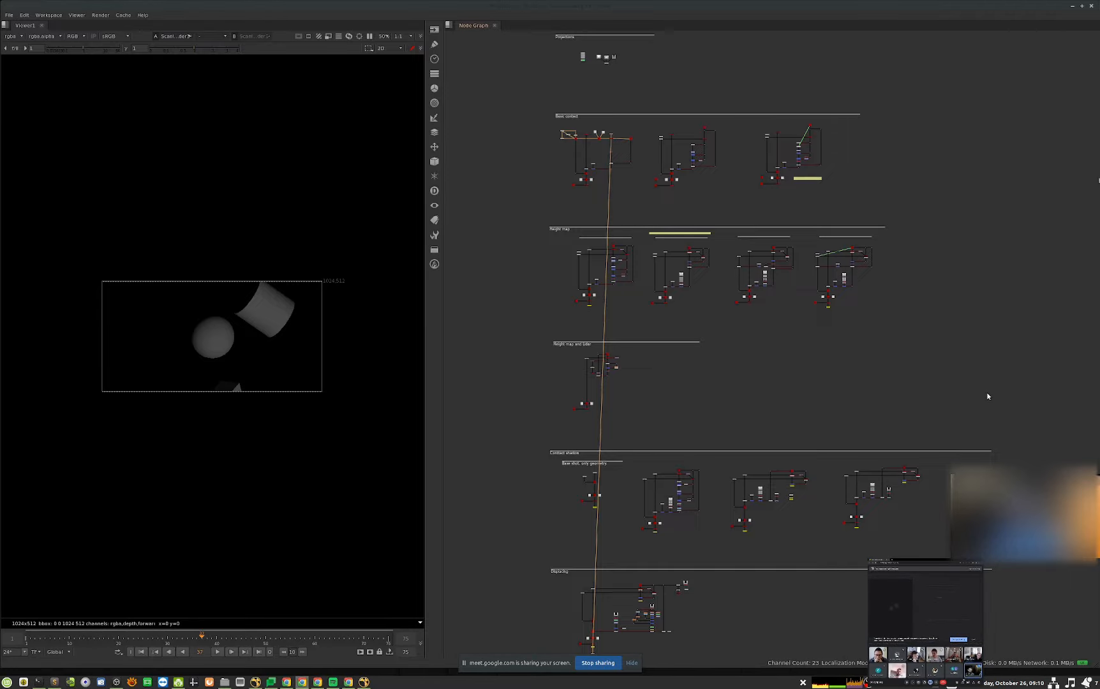
- View the three reference images in the Projections section one after another
middle_click_drag(641, 153, 646, 252)
scroll(611, 262, "up", 4)
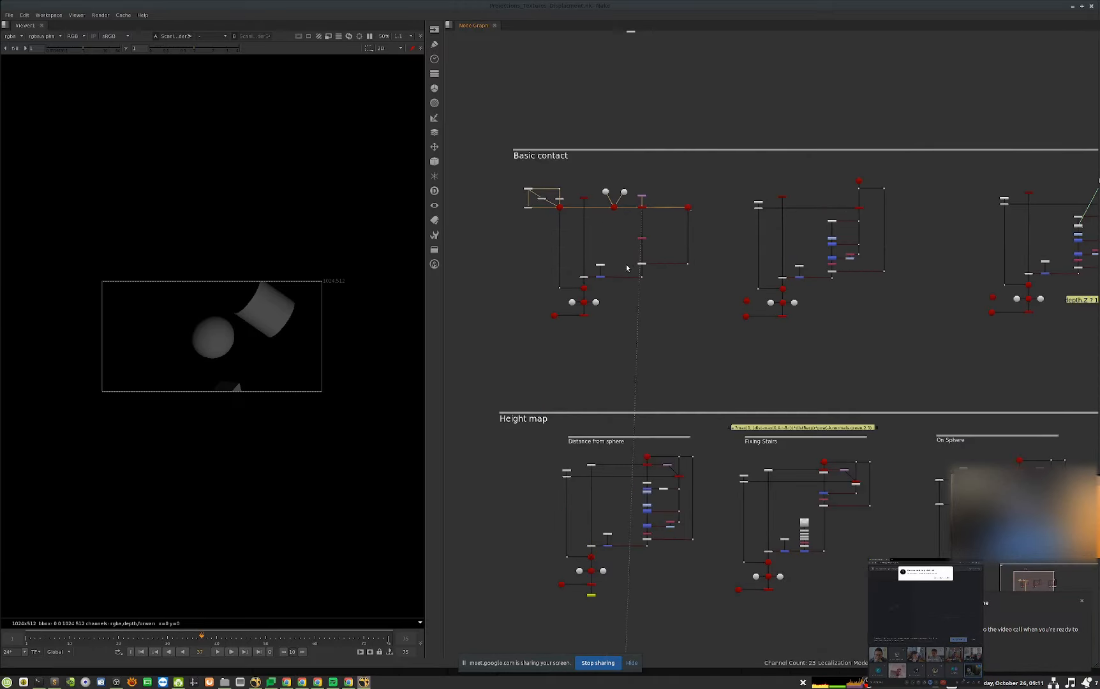
middle_click_drag(593, 83, 630, 288)
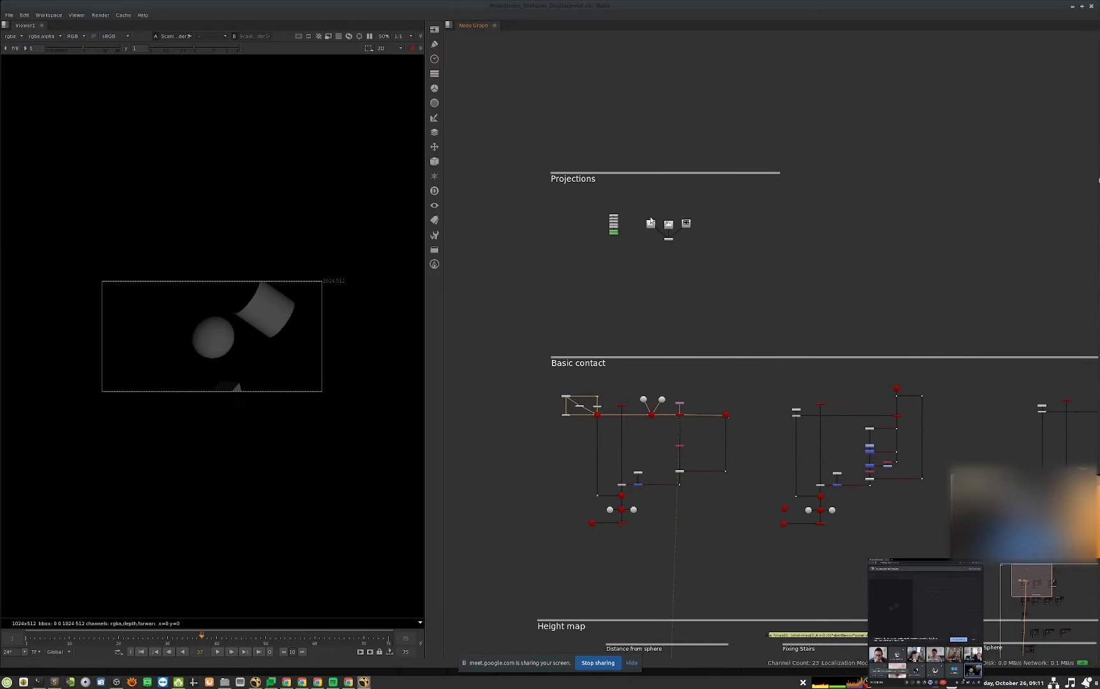
scroll(650, 221, "up", 6)
left_click(662, 246)
key("1")
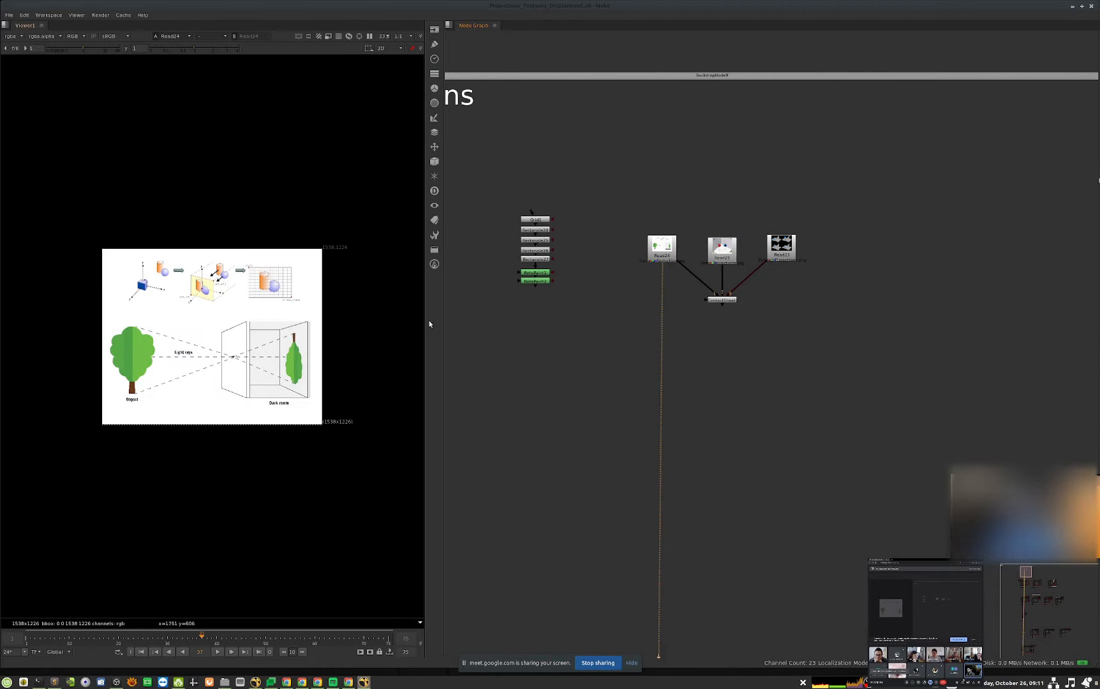
left_click(722, 250)
key("1")
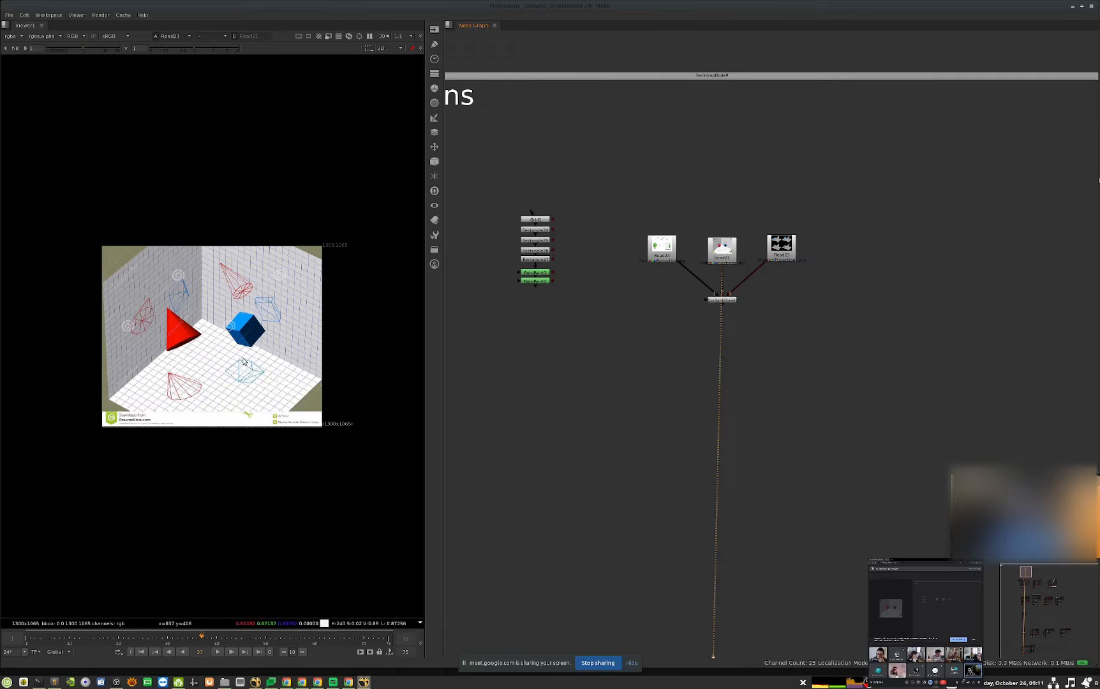
key("3")
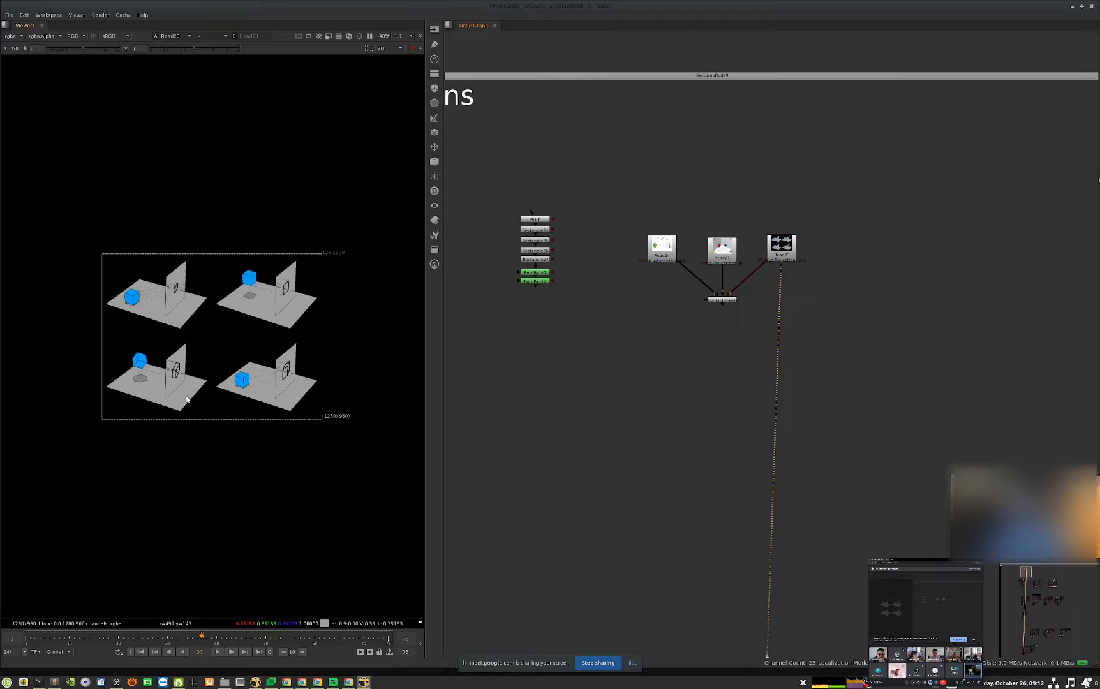
- Review the wireframe-projection and pinhole-camera reference images again and close the projection displacement script
left_click(721, 253)
key("1")
left_click(662, 251)
key("1")
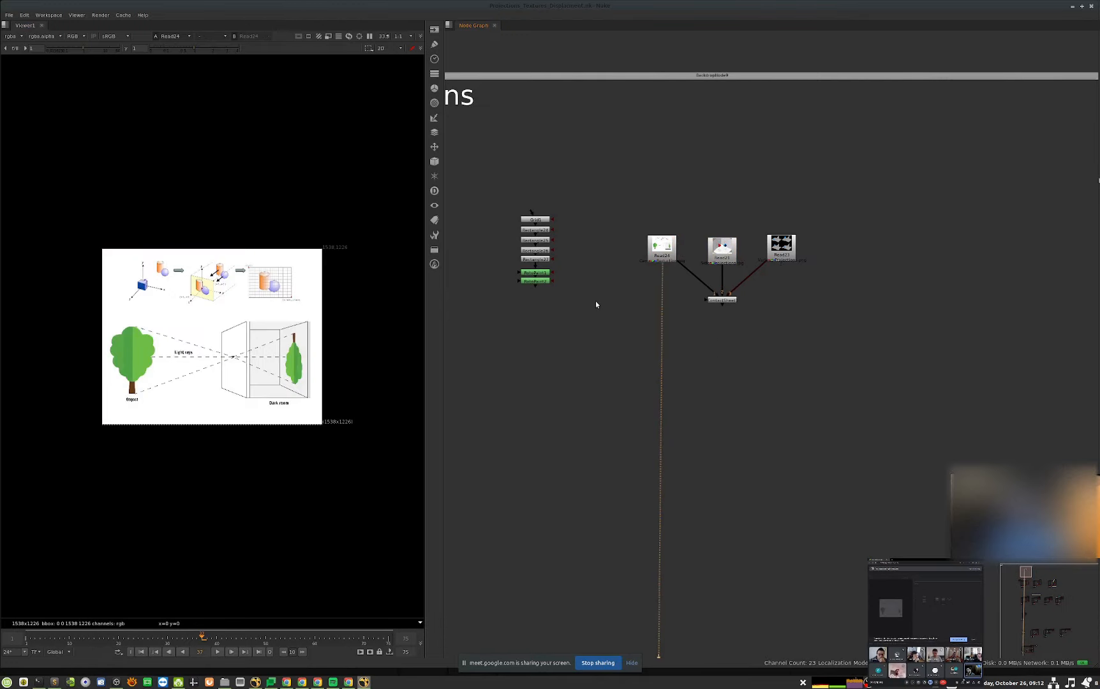
middle_click_drag(595, 302, 606, 317)
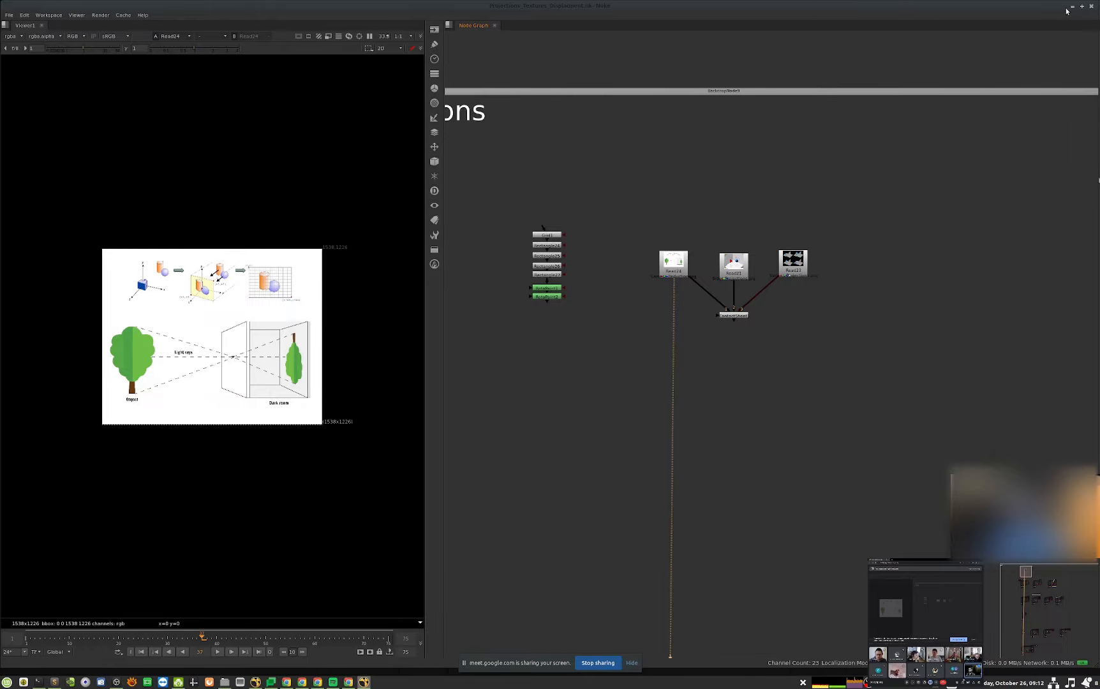
left_click(1091, 6)
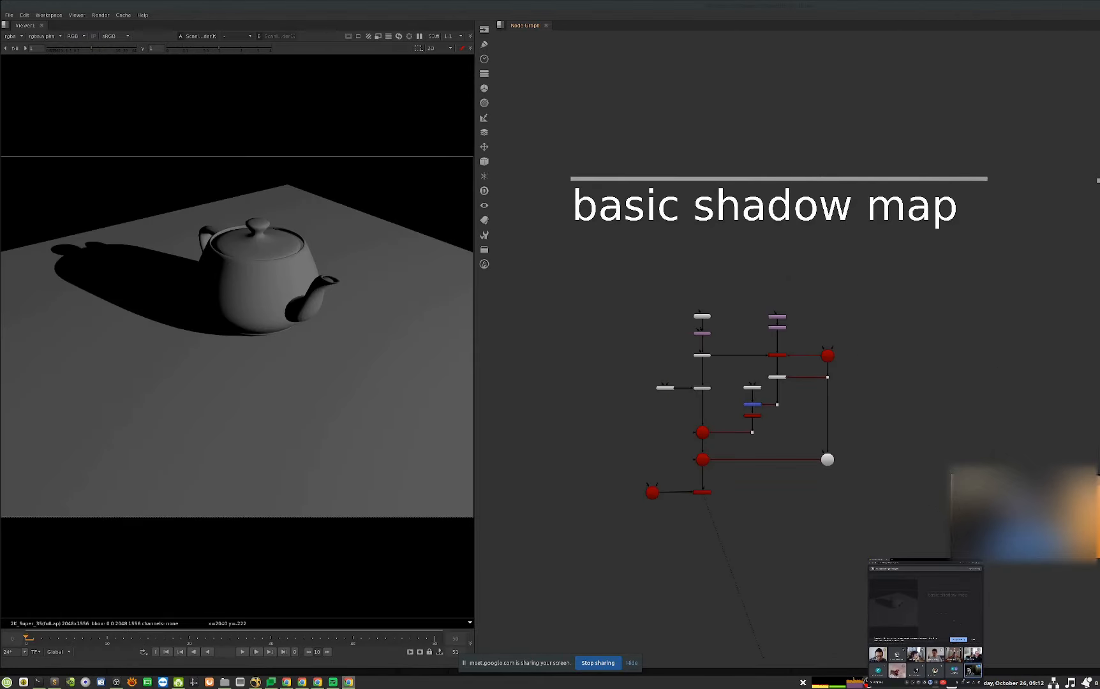
- View the alpha of the light camera's ScanlineRender in the "basic shadow map" setup and examine its node connections
middle_click_drag(1077, 485, 636, 479)
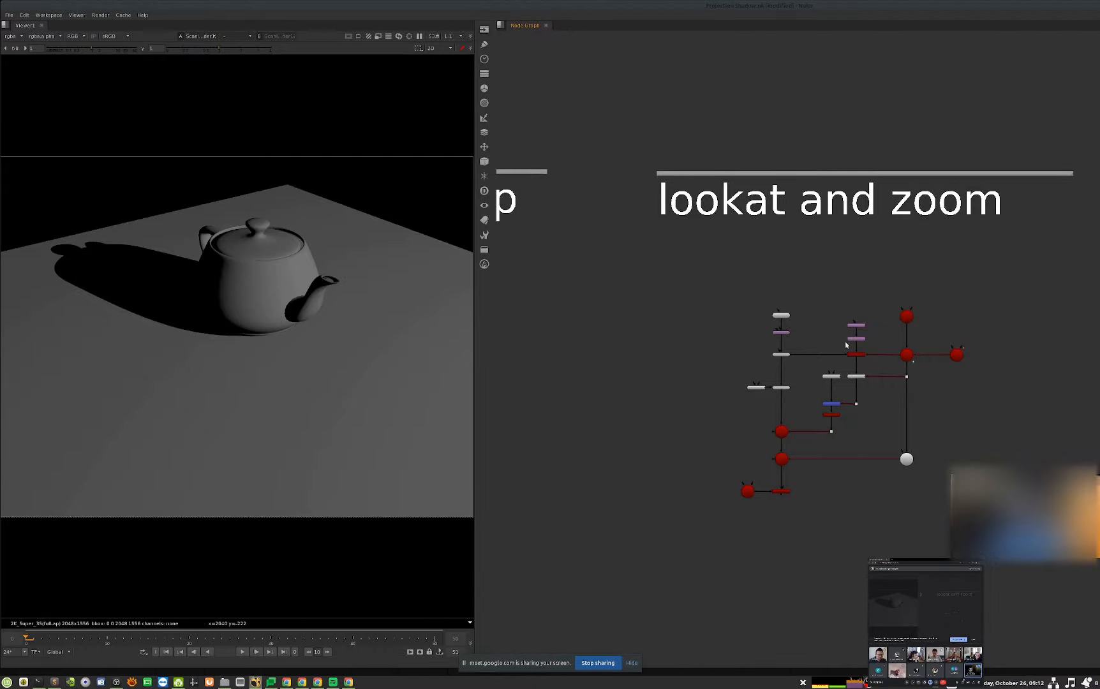
scroll(855, 357, "up", 2)
middle_click_drag(321, 413, 904, 385)
scroll(719, 361, "up", 3)
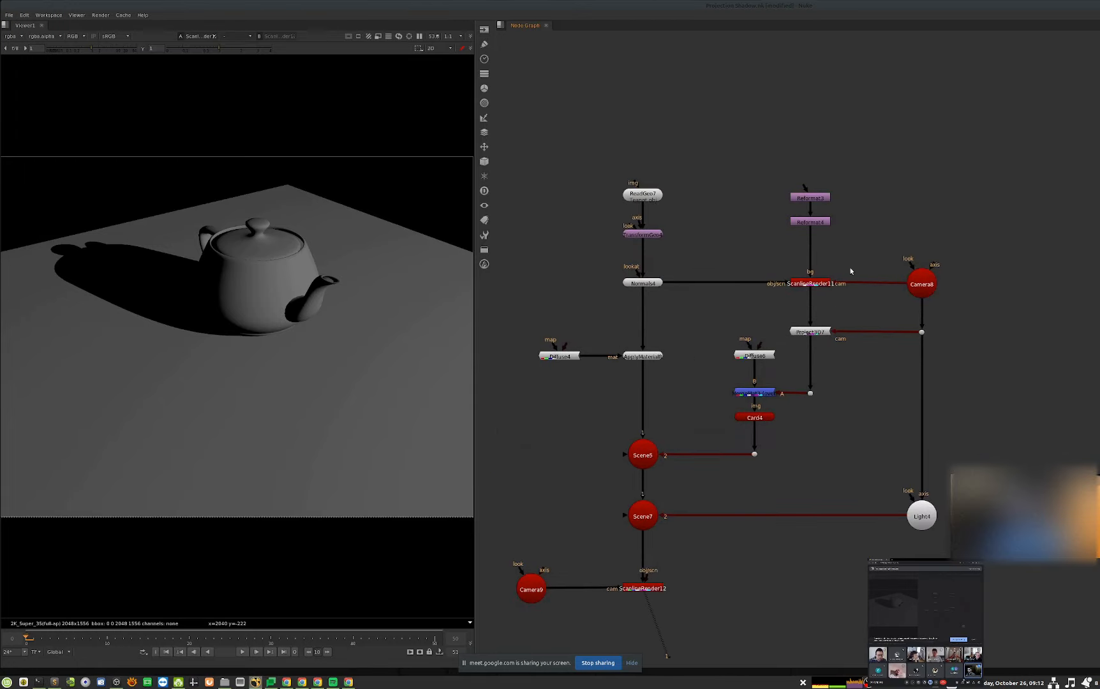
left_click(820, 282)
key("1")
key("a")
middle_click_drag(956, 440, 885, 427)
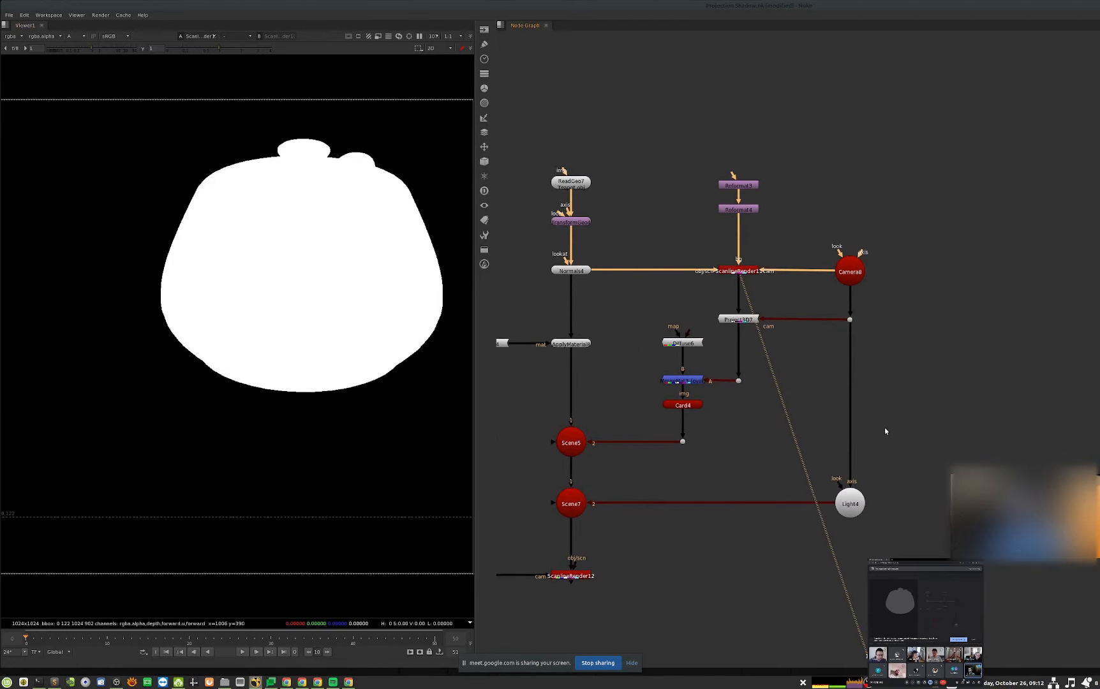
middle_click_drag(590, 448, 686, 424)
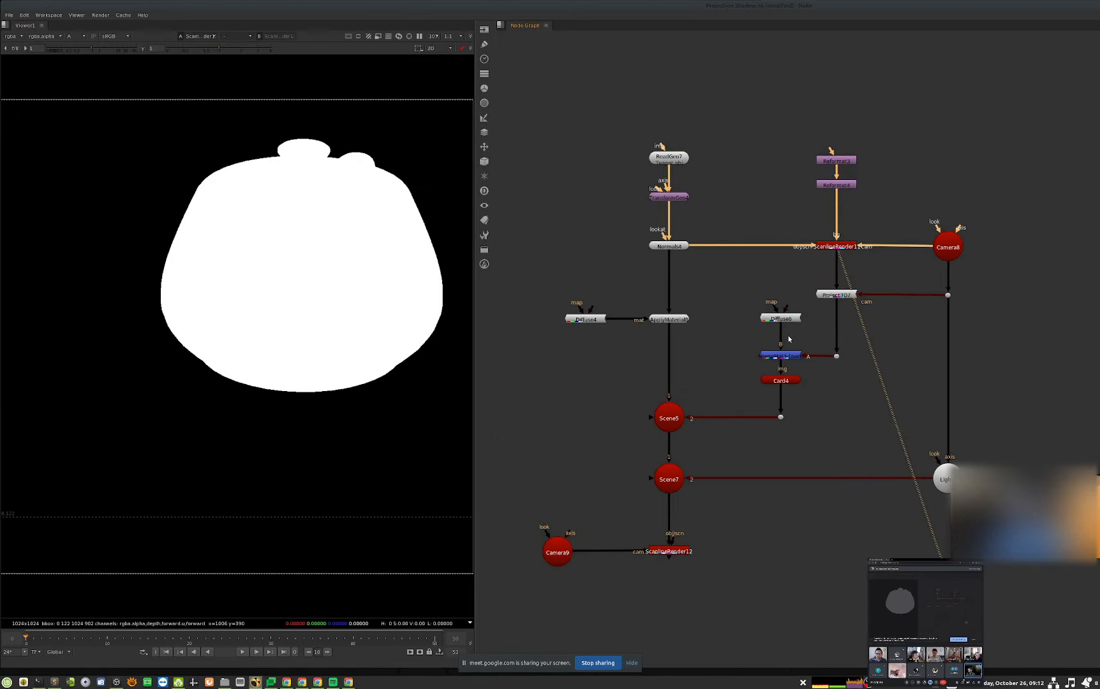
- View the teapot branch node by node, from ReadGeo7 through TransformGeo and Normals4 to ApplyMaterial
left_click(677, 158)
key("1")
left_click_drag(754, 172, 596, 237)
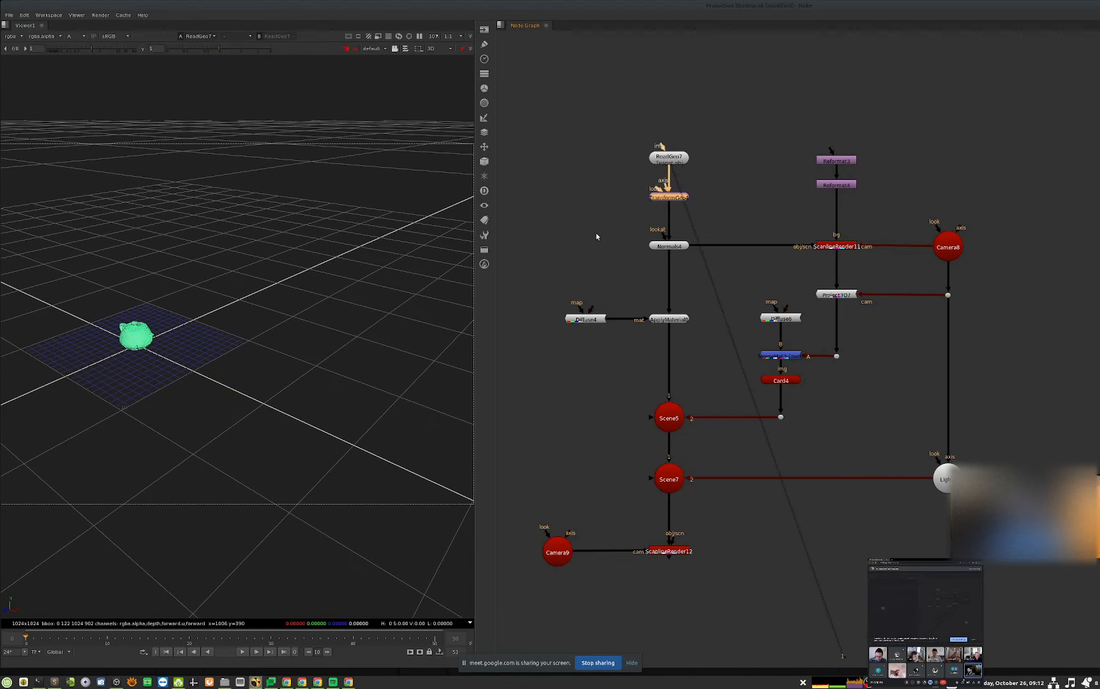
key("1")
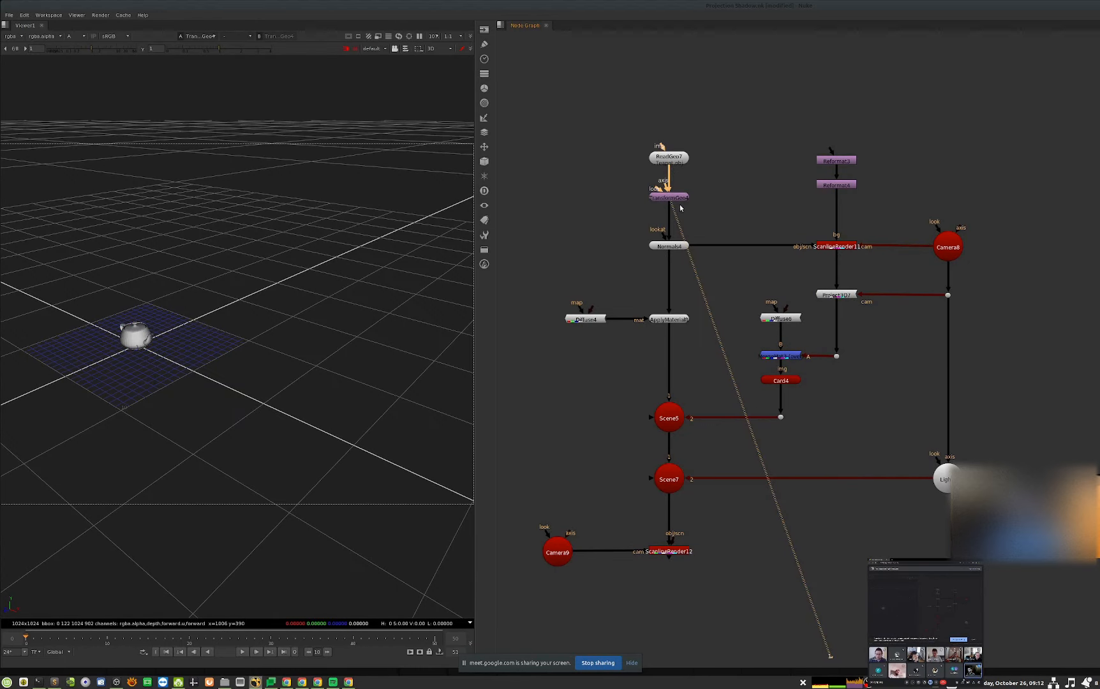
left_click(670, 246)
key("1")
scroll(192, 326, "up", 3)
middle_click_drag(137, 353, 221, 356)
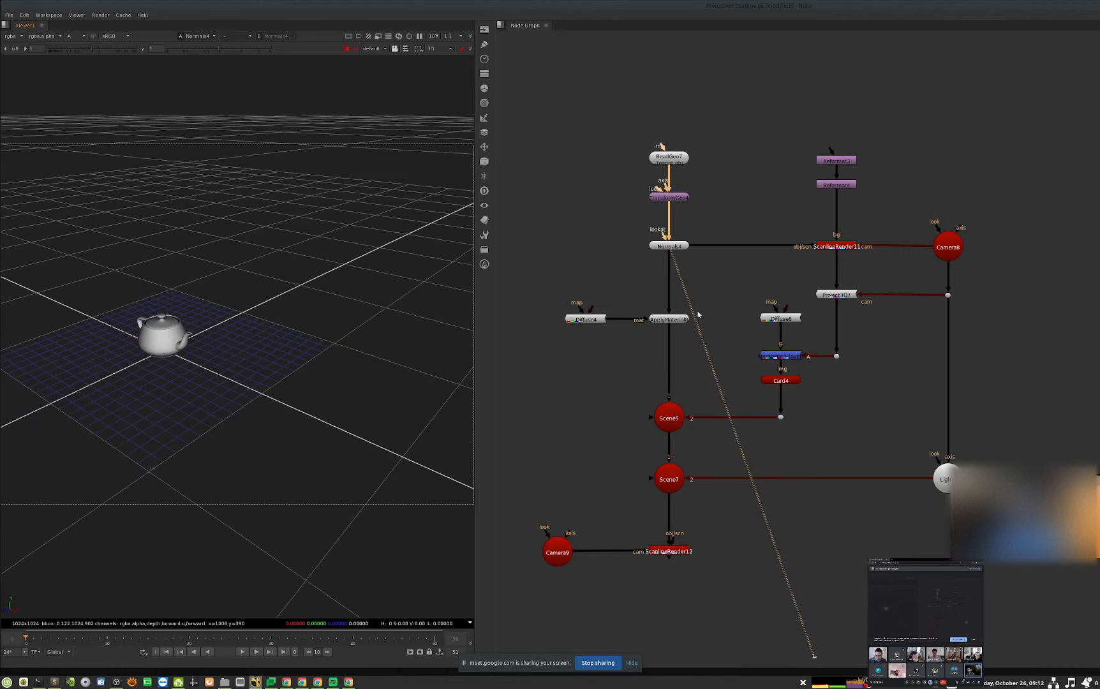
left_click(676, 319)
key("1")
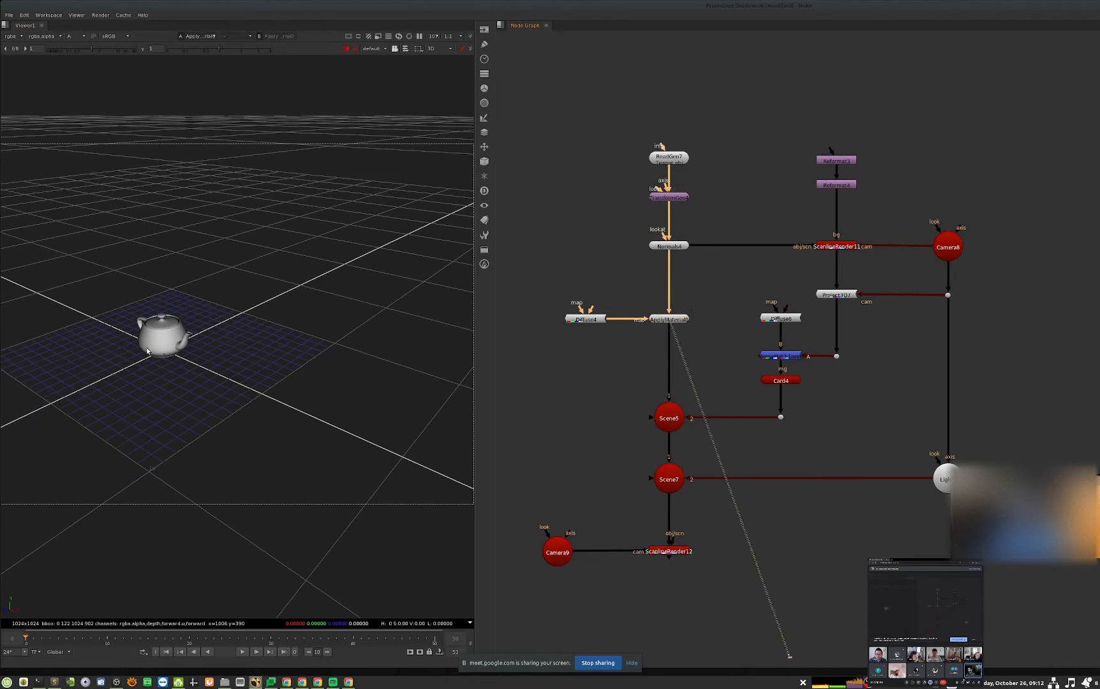
- View the alpha silhouette of ScanlineRender11 and examine the nodes feeding it
middle_click_drag(897, 220, 842, 241)
left_click_drag(855, 231, 709, 305)
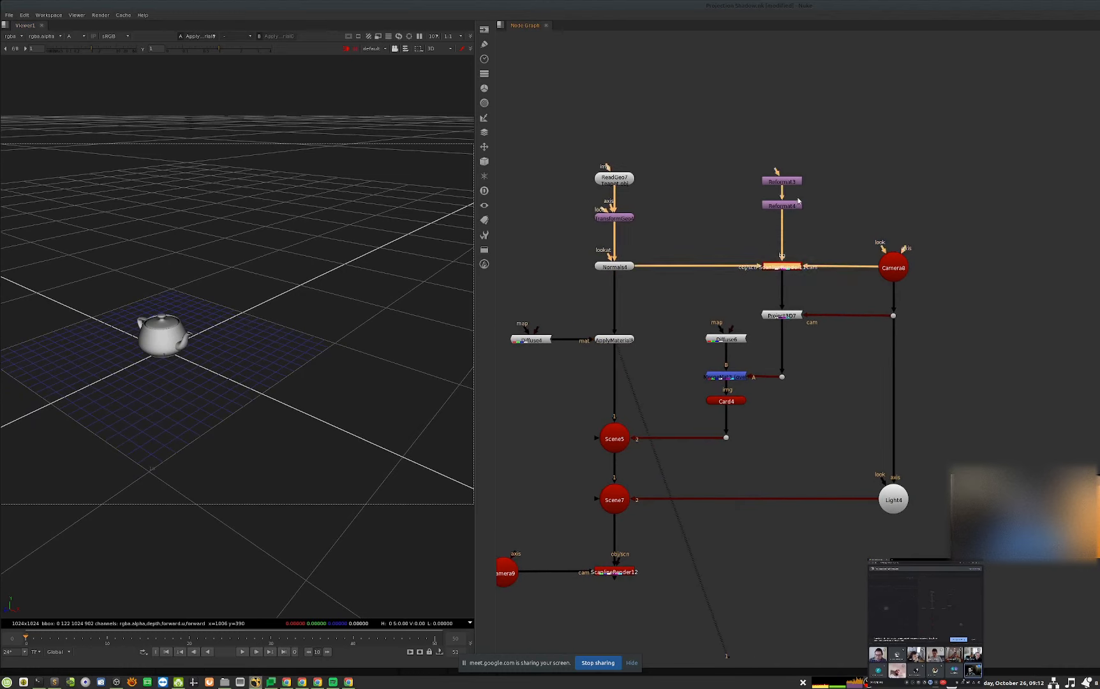
left_click_drag(756, 216, 805, 174)
left_click(782, 266)
key("1")
key("Tab")
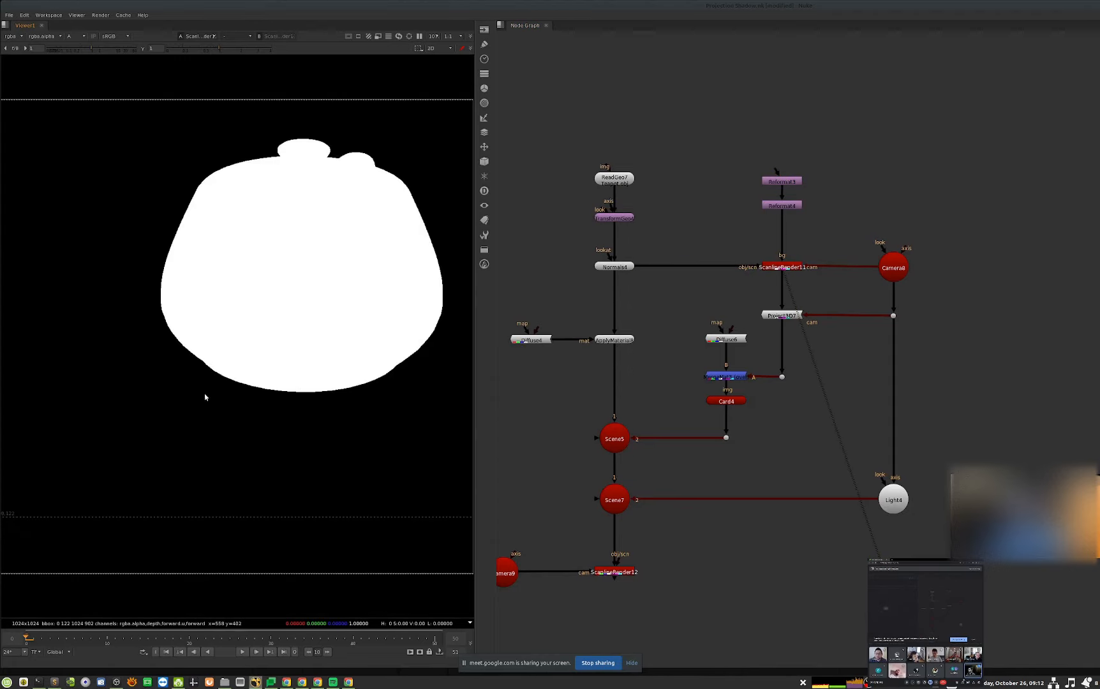
middle_click_drag(395, 330, 312, 358)
- Try a smaller scale on Reformat4, reset it to 1 and close its properties
left_click_drag(849, 186, 720, 240)
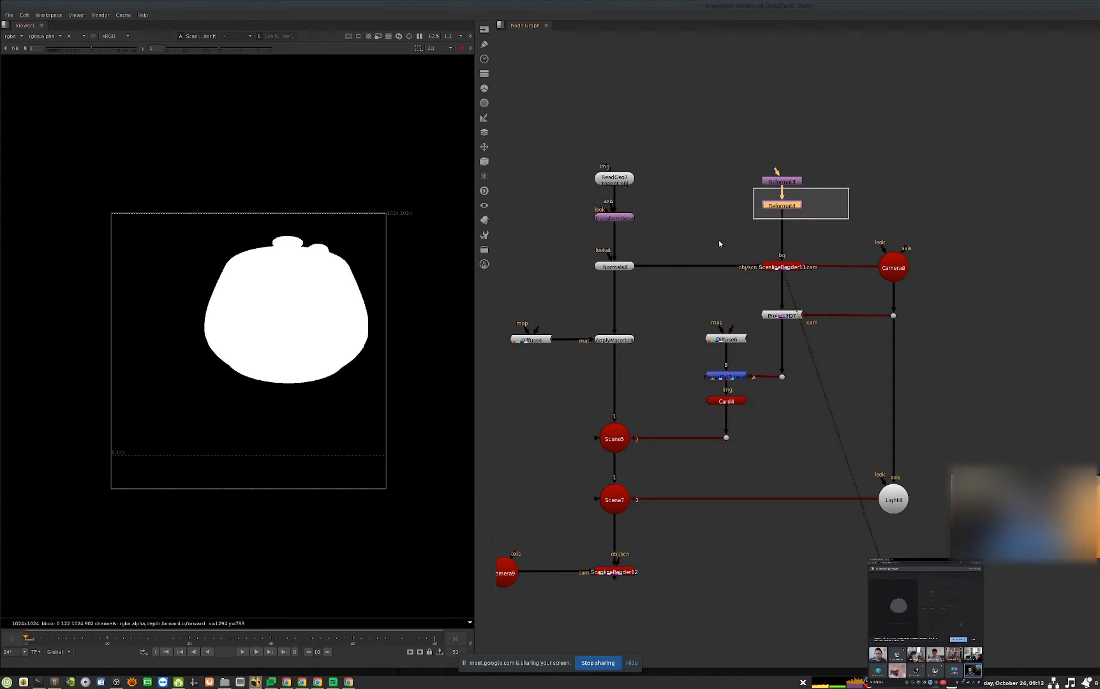
key("Return")
double_click(549, 201)
type(".9")
key("Return")
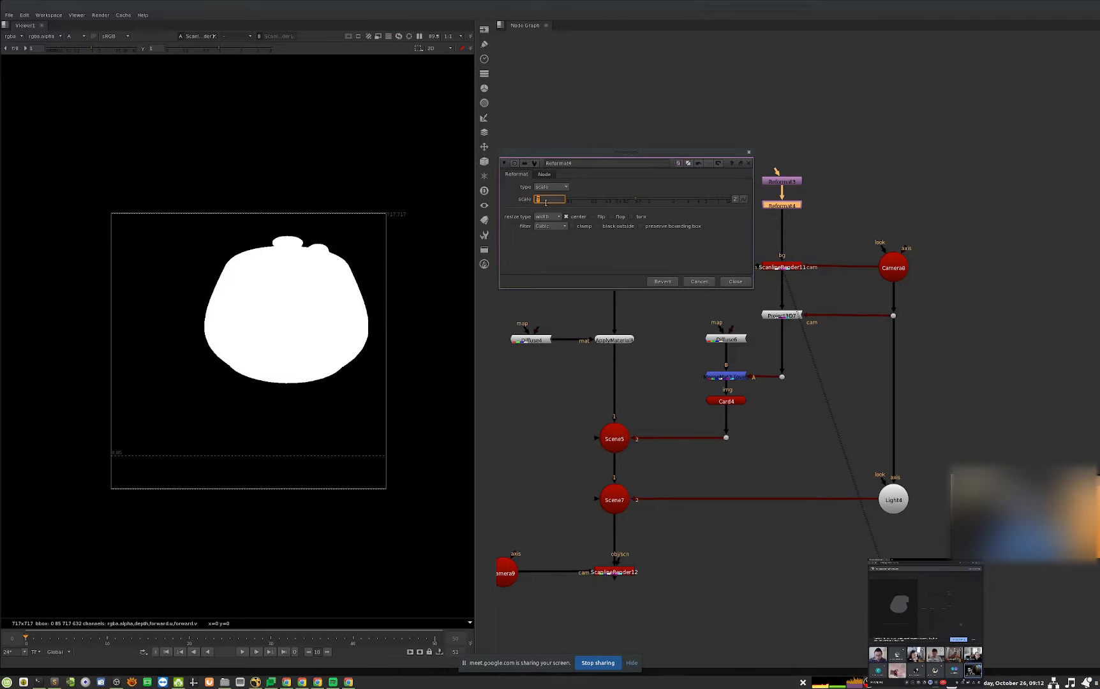
type("1")
key("Return")
left_click(735, 281)
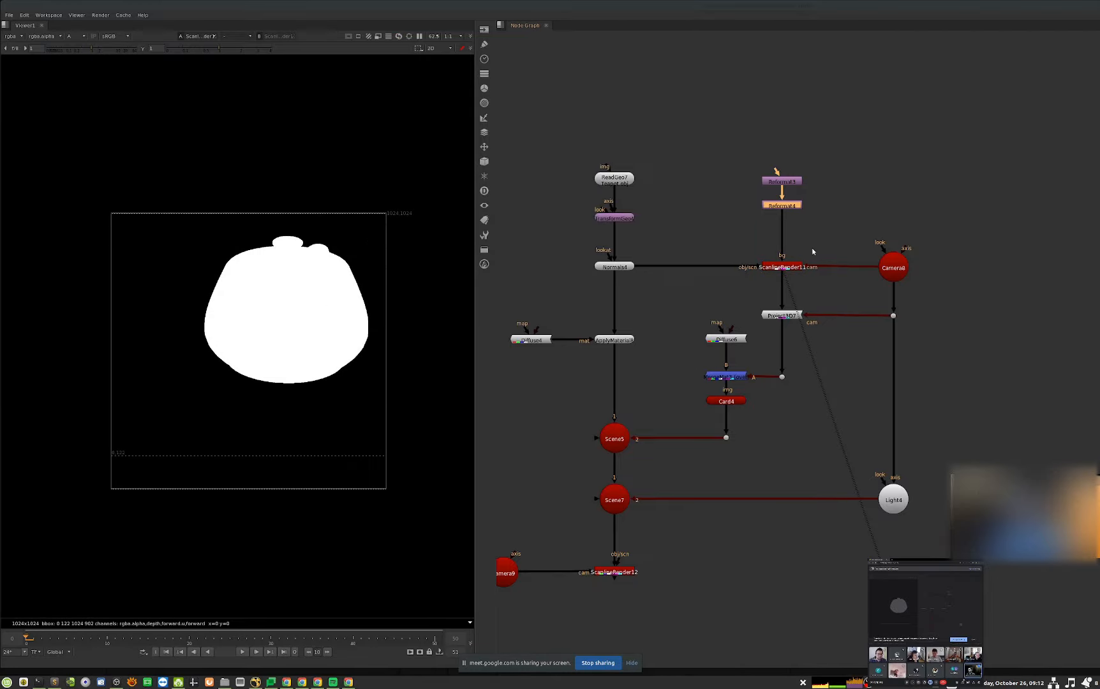
- View the RGB result of ScanlineRender12 with the teapot's shadow projected onto the card
left_click(811, 247)
middle_click_drag(793, 326, 838, 309)
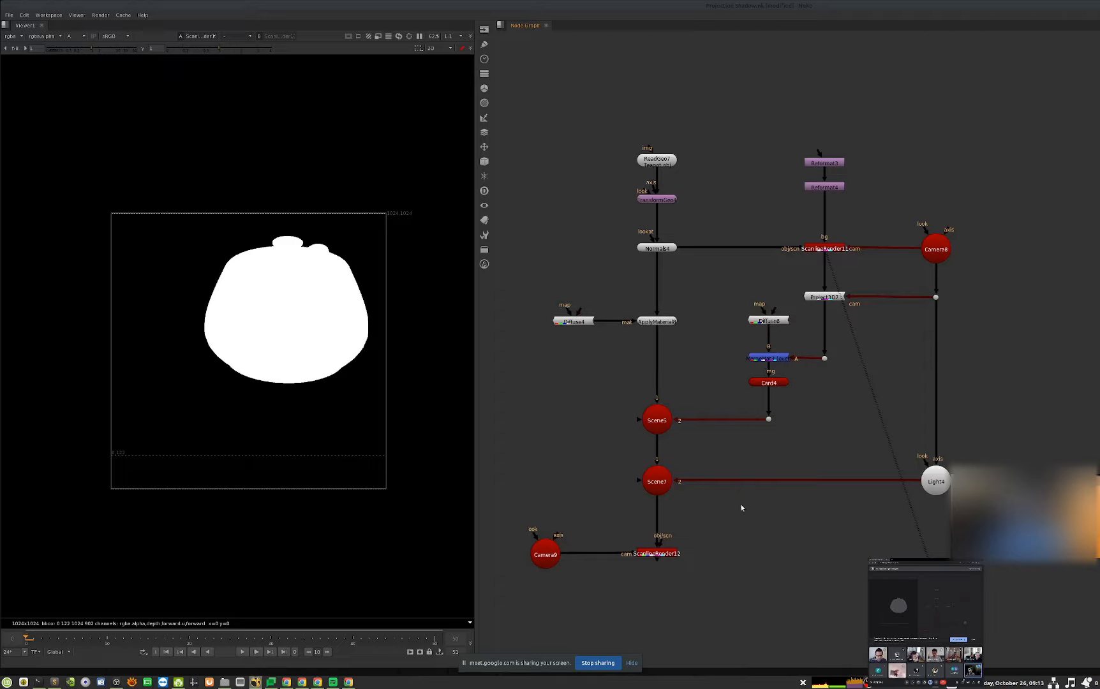
middle_click_drag(757, 424, 761, 420)
left_click(658, 552)
key("1")
key("a")
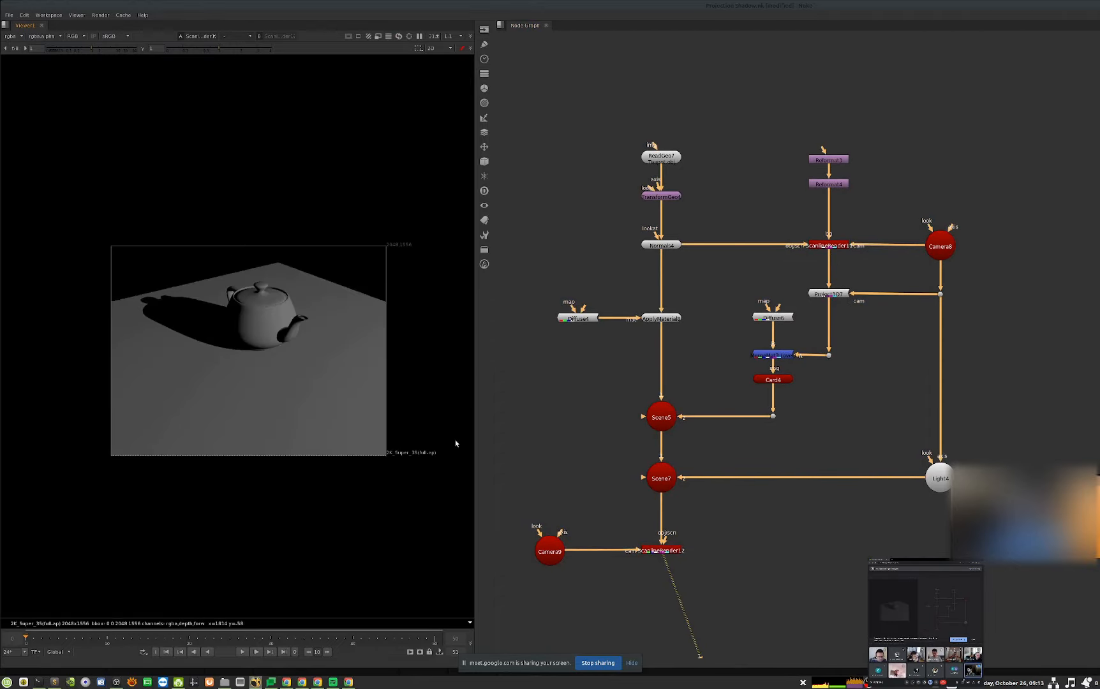
- Look over the neighbouring setup with Axis4, Camera14 and Axis5, and view the alpha of ScanlineRender11 for comparison
middle_click_drag(979, 312, 935, 357)
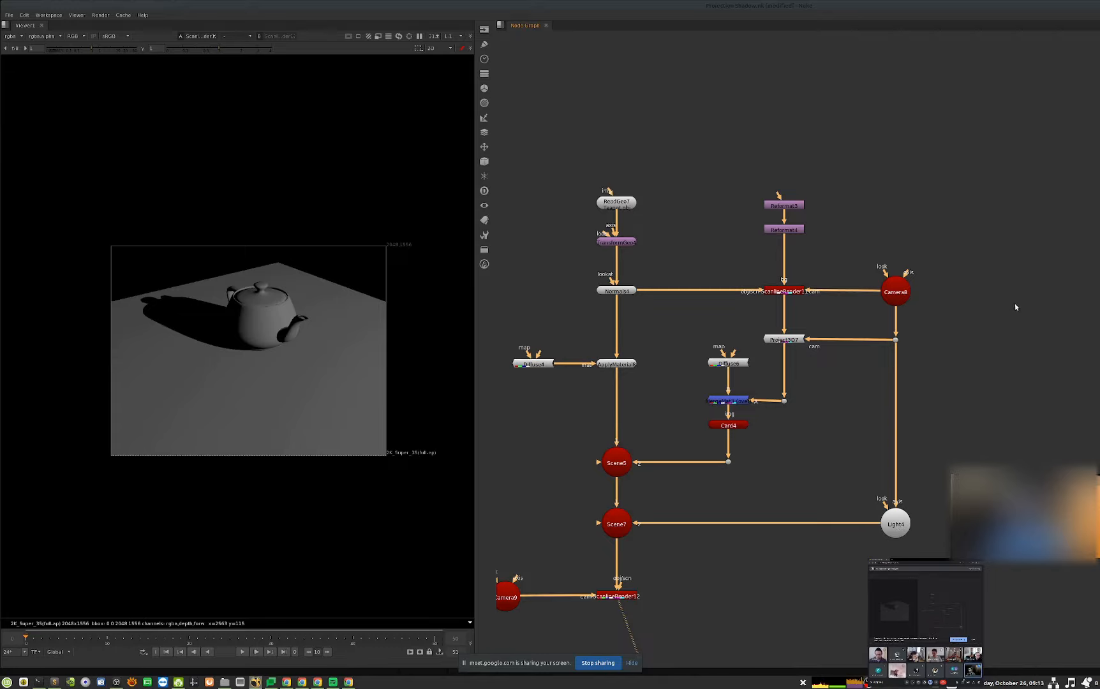
middle_click_drag(1015, 306, 911, 305)
middle_click_drag(998, 371, 714, 374)
middle_click_drag(923, 379, 666, 368)
middle_click_drag(893, 376, 823, 383)
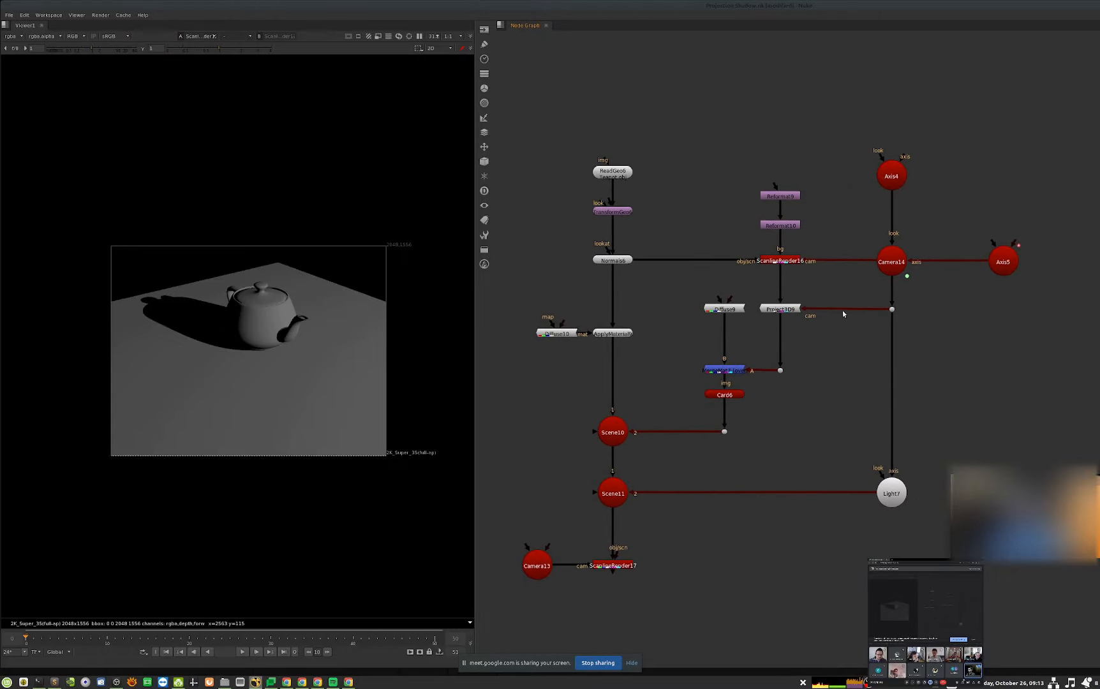
middle_click_drag(662, 316, 1072, 286)
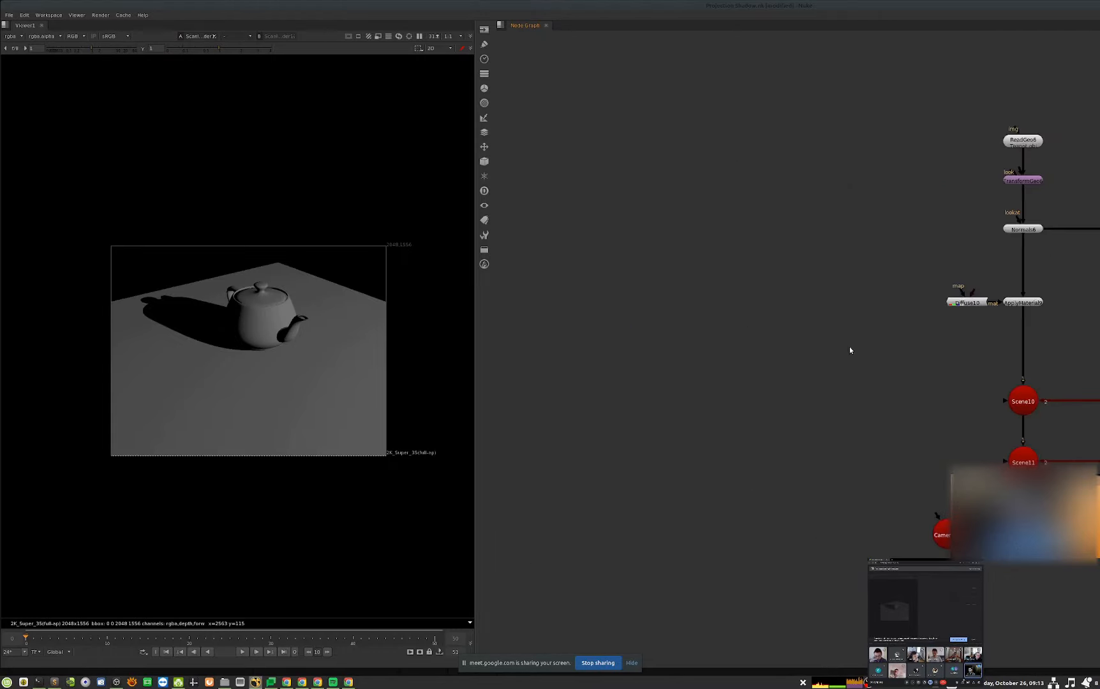
middle_click_drag(644, 354, 1085, 342)
key("1")
key("a")
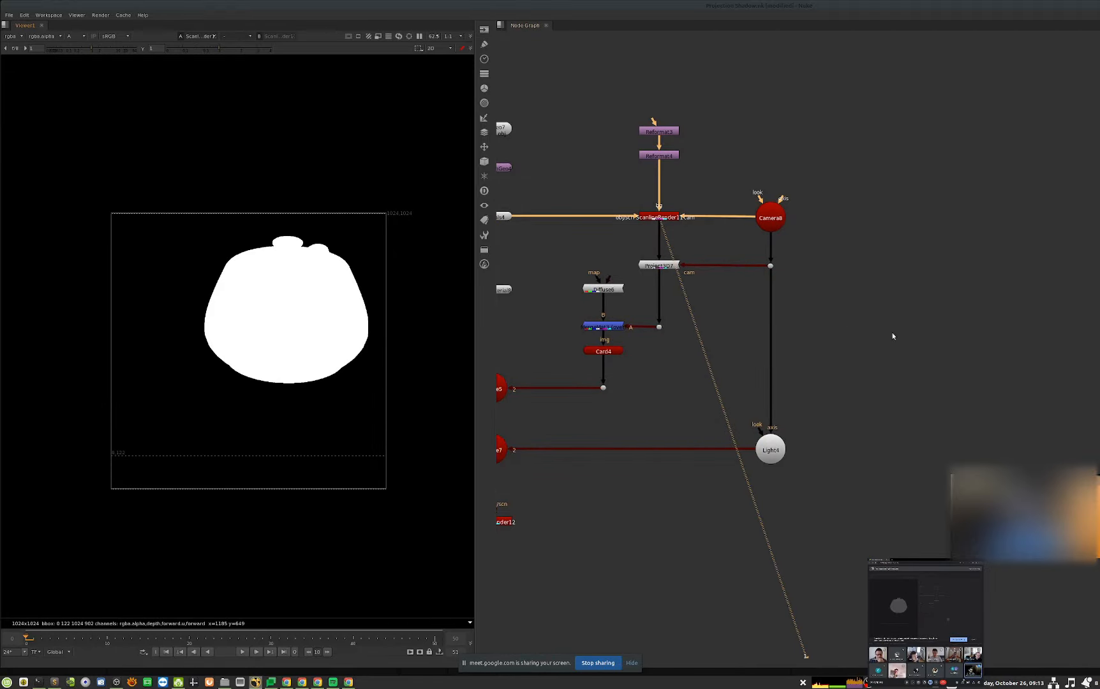
- Open the properties of Axis4, the look target of Camera14, and examine them beside the second setup's nodes
middle_click_drag(1079, 334, 892, 320)
middle_click_drag(1078, 265, 898, 297)
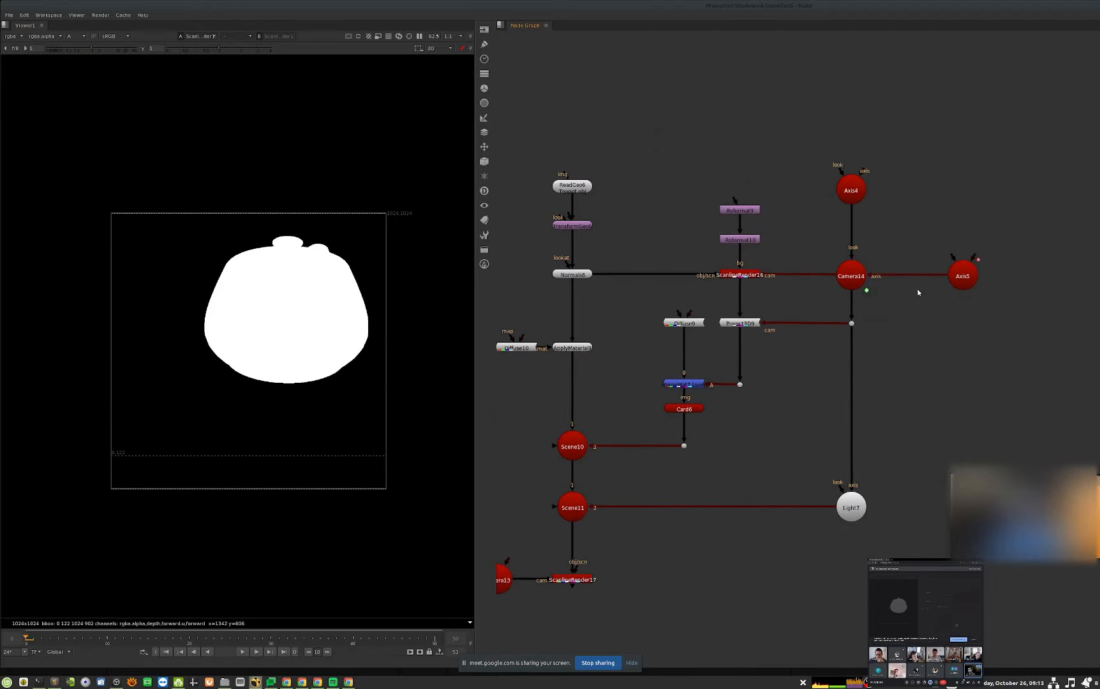
double_click(851, 190)
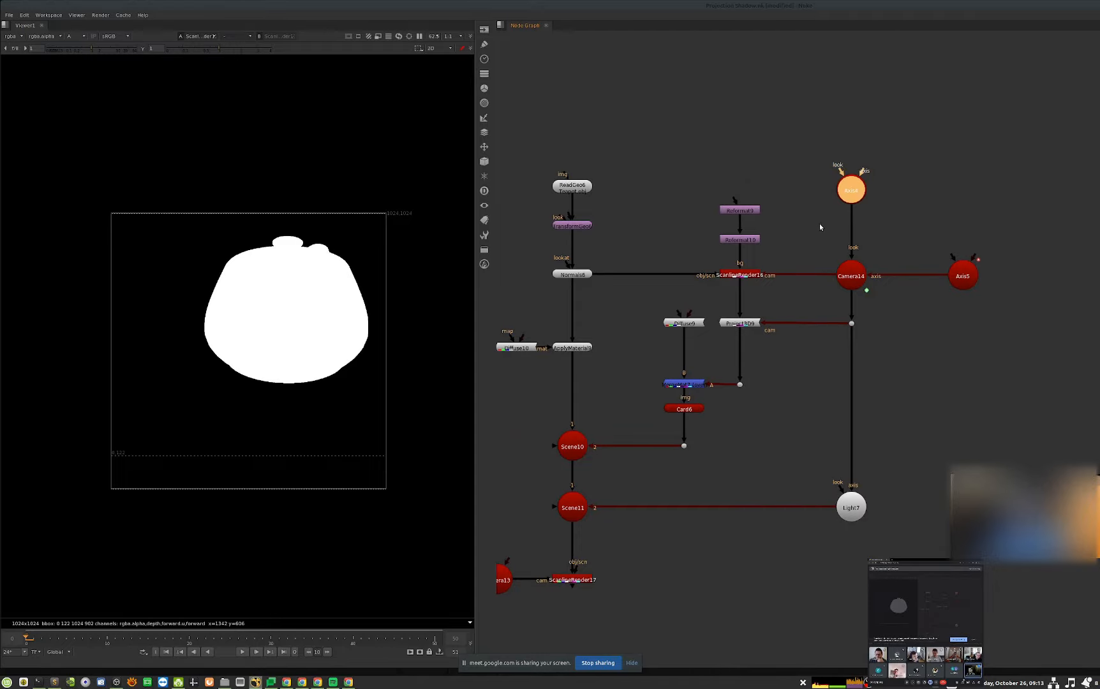
middle_click_drag(652, 353, 736, 463)
left_click_drag(649, 330, 589, 365)
middle_click_drag(683, 605, 683, 543)
middle_click_drag(854, 338, 836, 412)
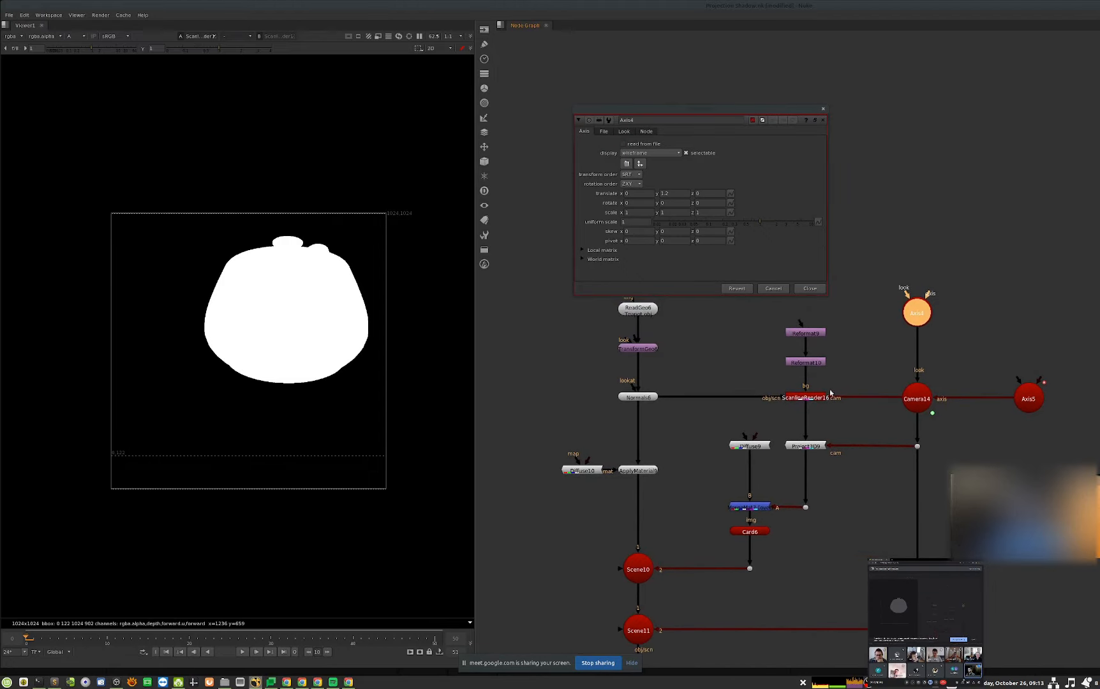
- View ScanlineRender16's teapot and camera frustum in 3D, close the Axis4 properties and return to the 2D alpha
left_click(824, 395)
key("Tab")
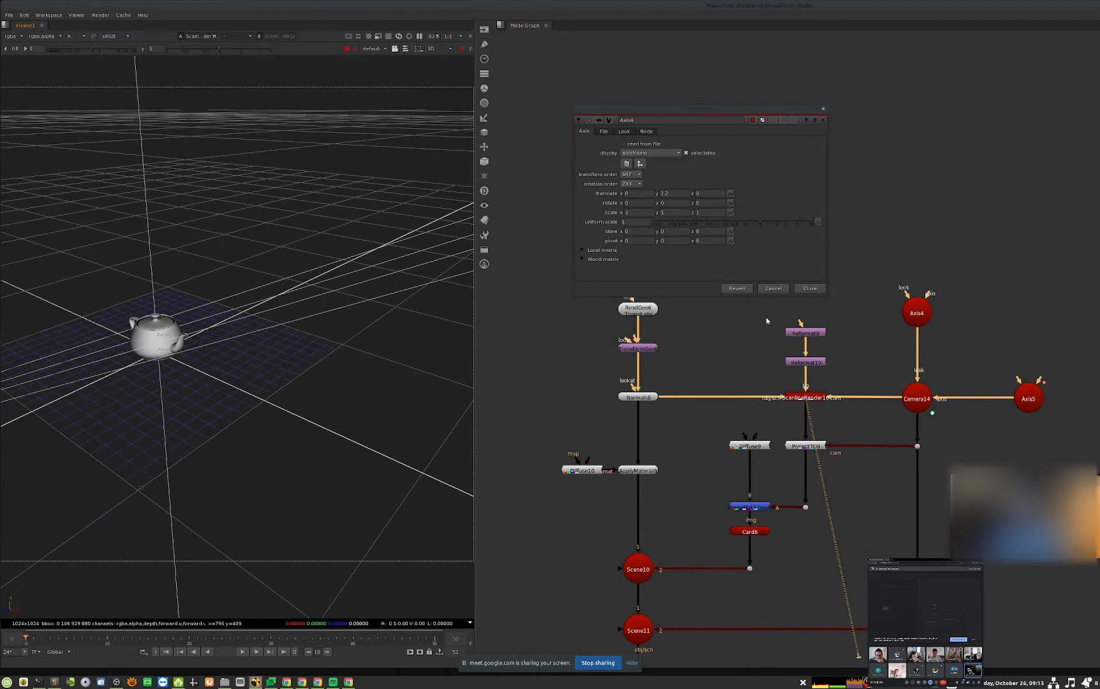
scroll(261, 346, "down", 3)
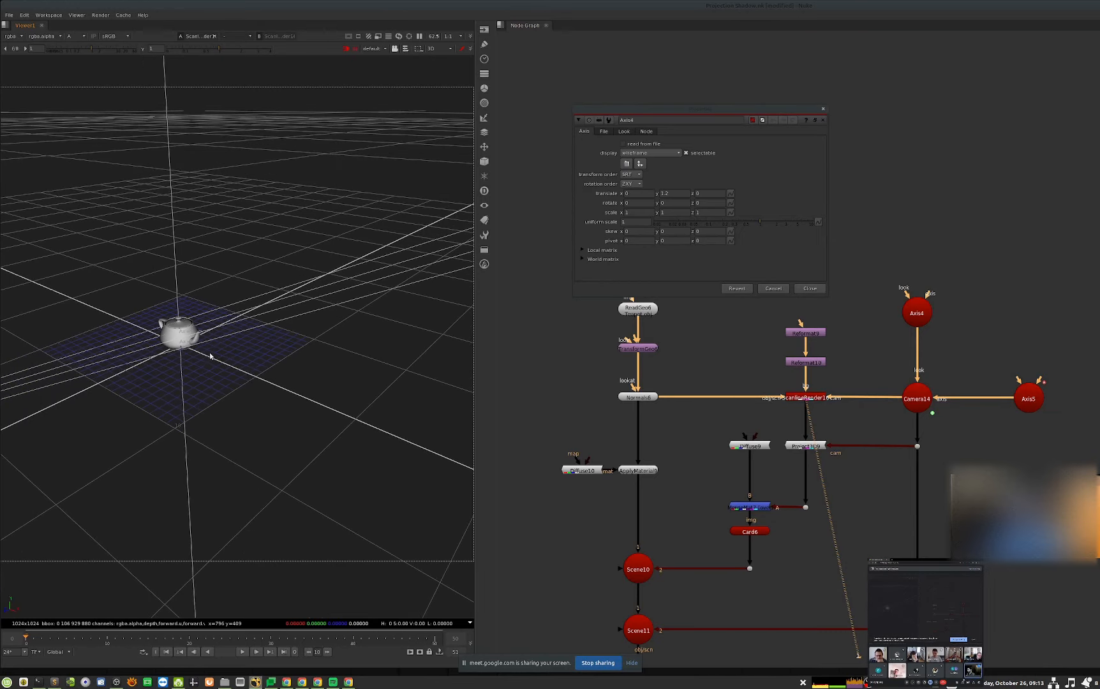
left_click_drag(261, 346, 208, 364, "alt")
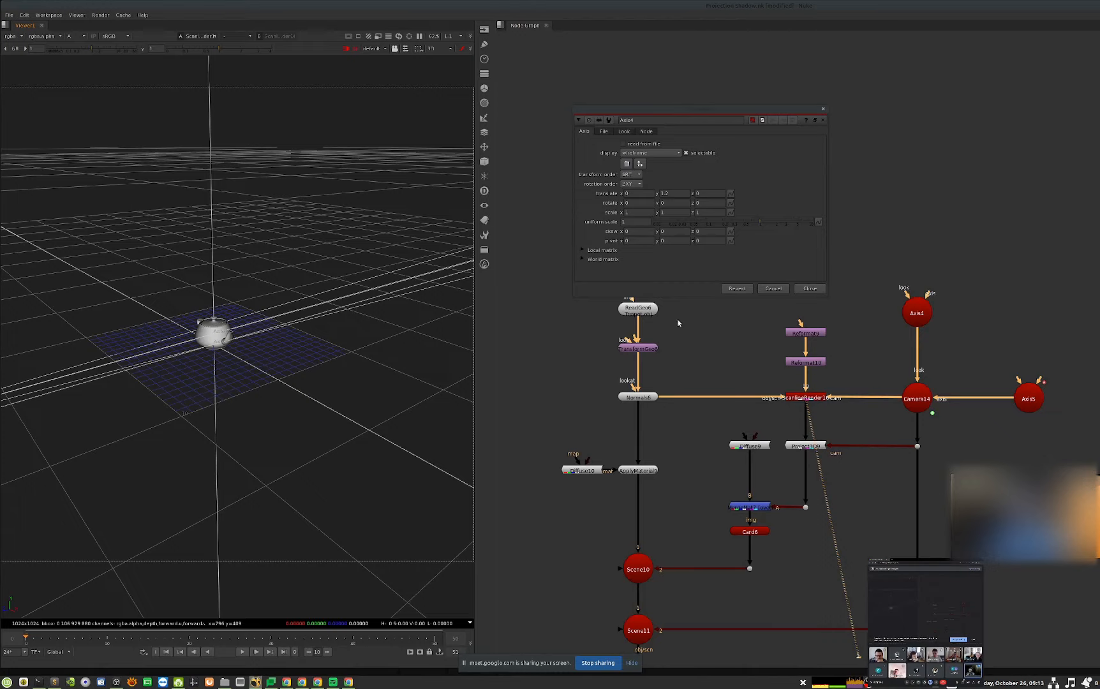
left_click(818, 289)
left_click(702, 422)
key("Tab")
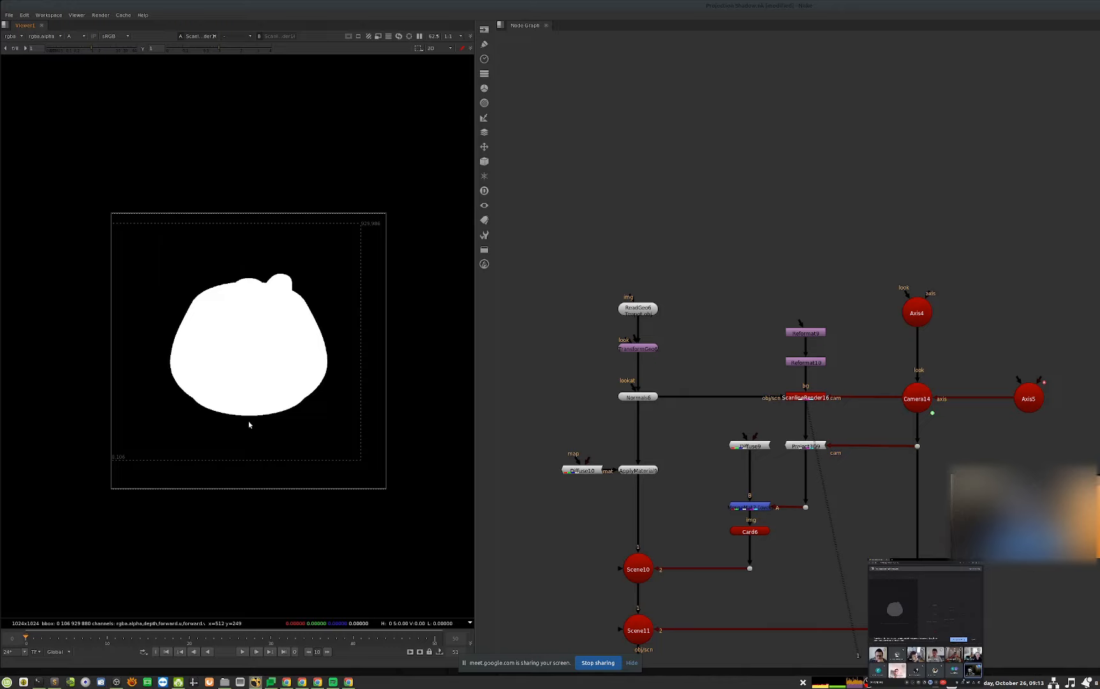
- Scrub the animated Camera14 in the 3D scene, then return to the 2D silhouette at the first frame
middle_click_drag(988, 458, 925, 441)
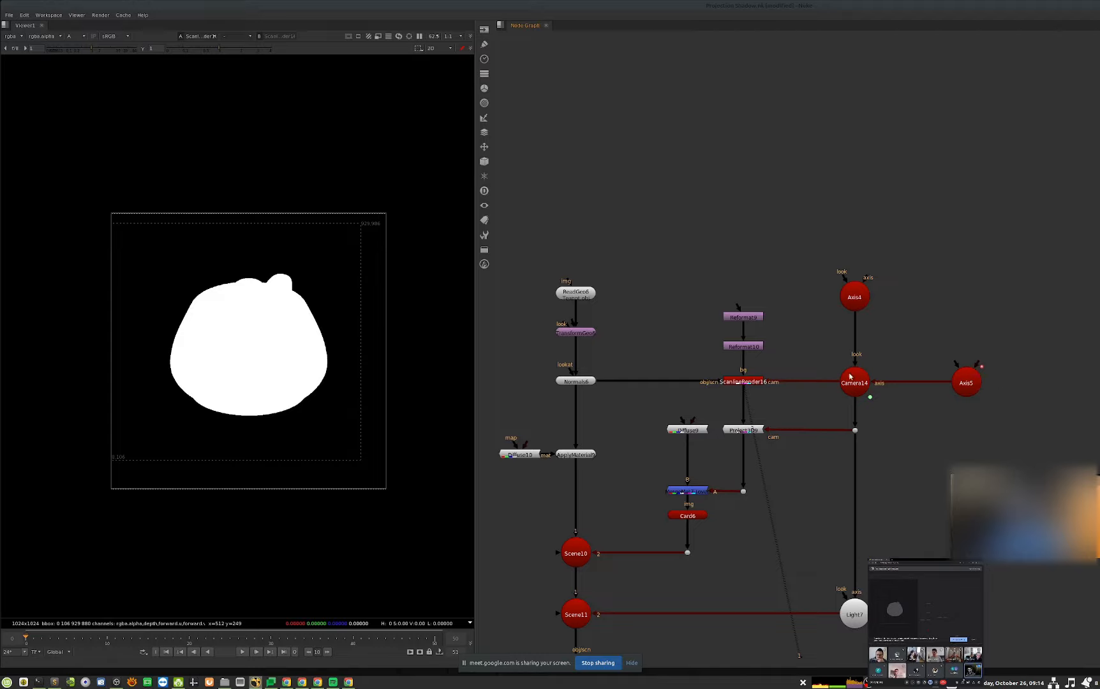
key("Tab")
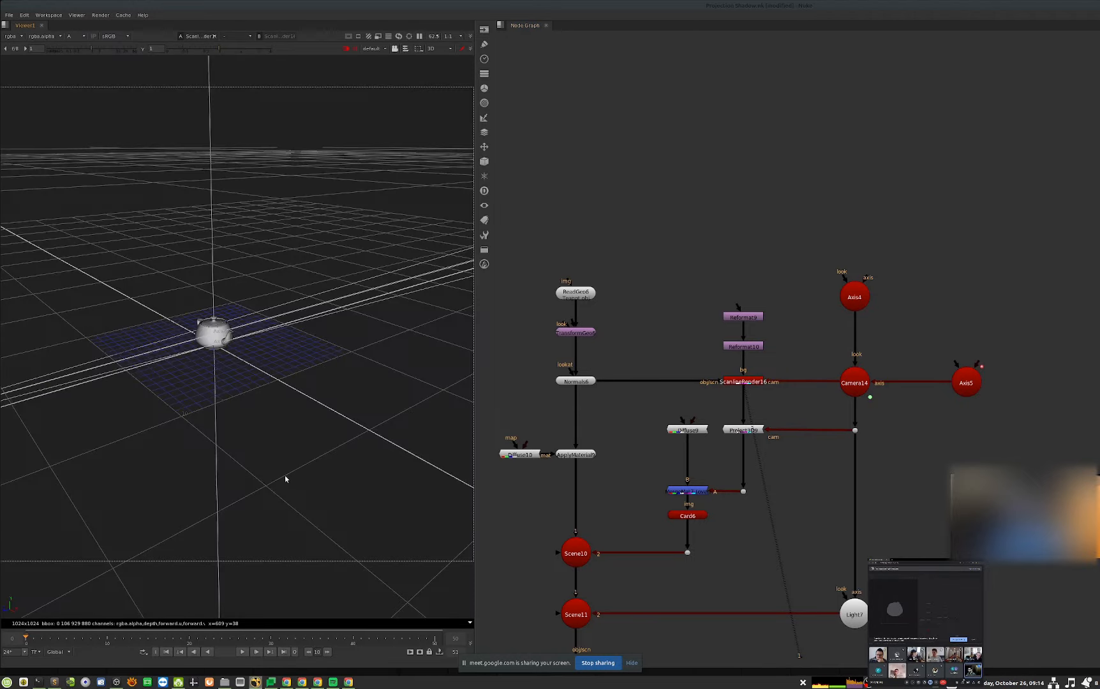
scroll(265, 480, "up", 5)
scroll(145, 491, "down", 6)
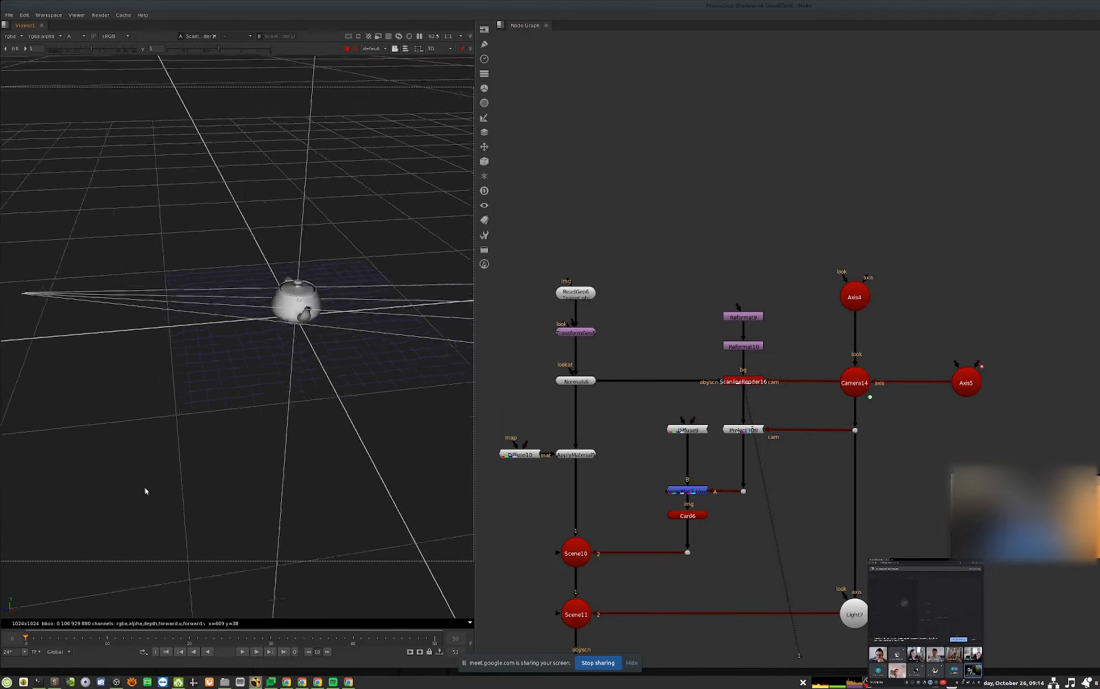
left_click_drag(299, 529, 105, 609, "alt")
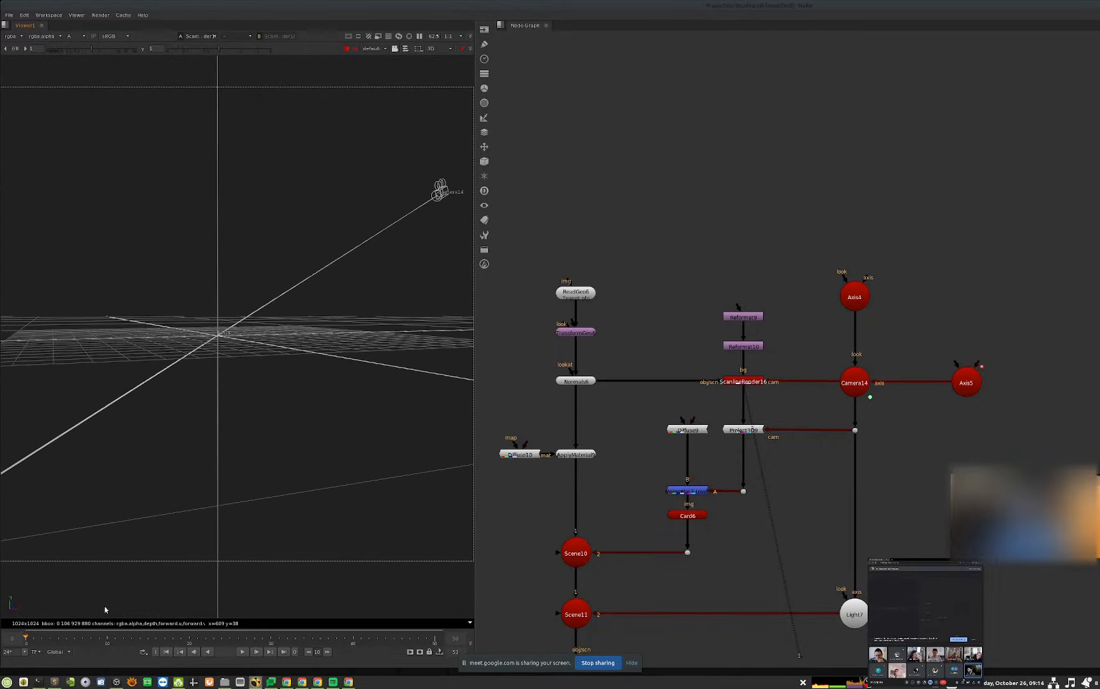
left_click_drag(47, 639, 186, 596)
key("Tab")
key("Home")
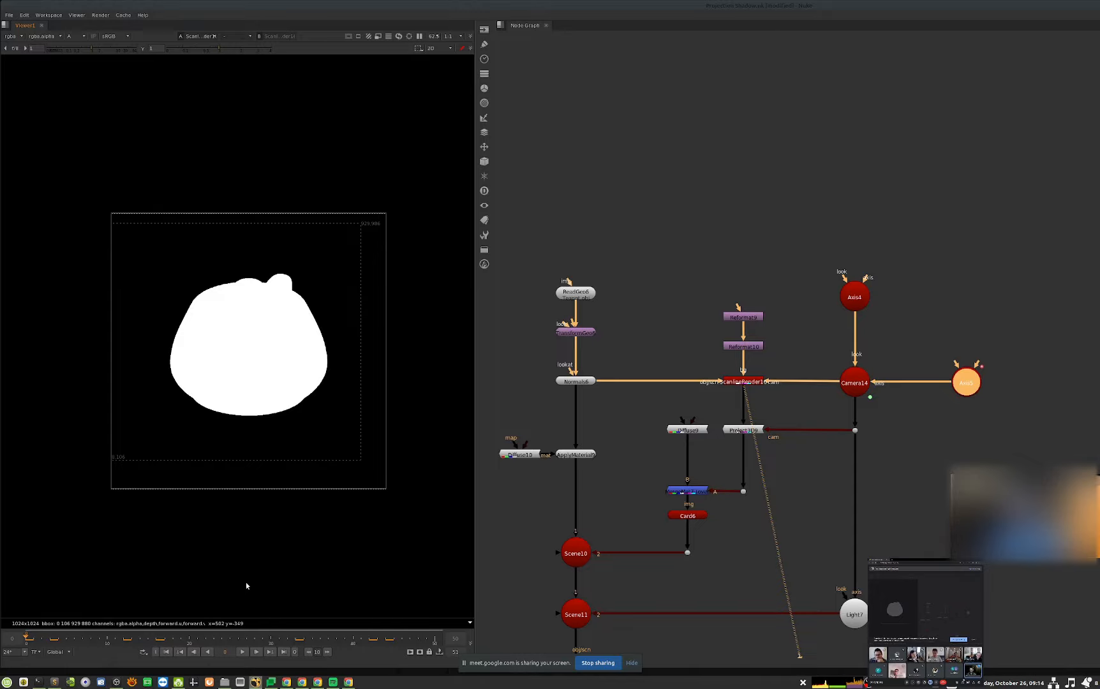
- Inspect the uniform scale animation in the Axis5 properties and close them
middle_click_drag(907, 396, 910, 400)
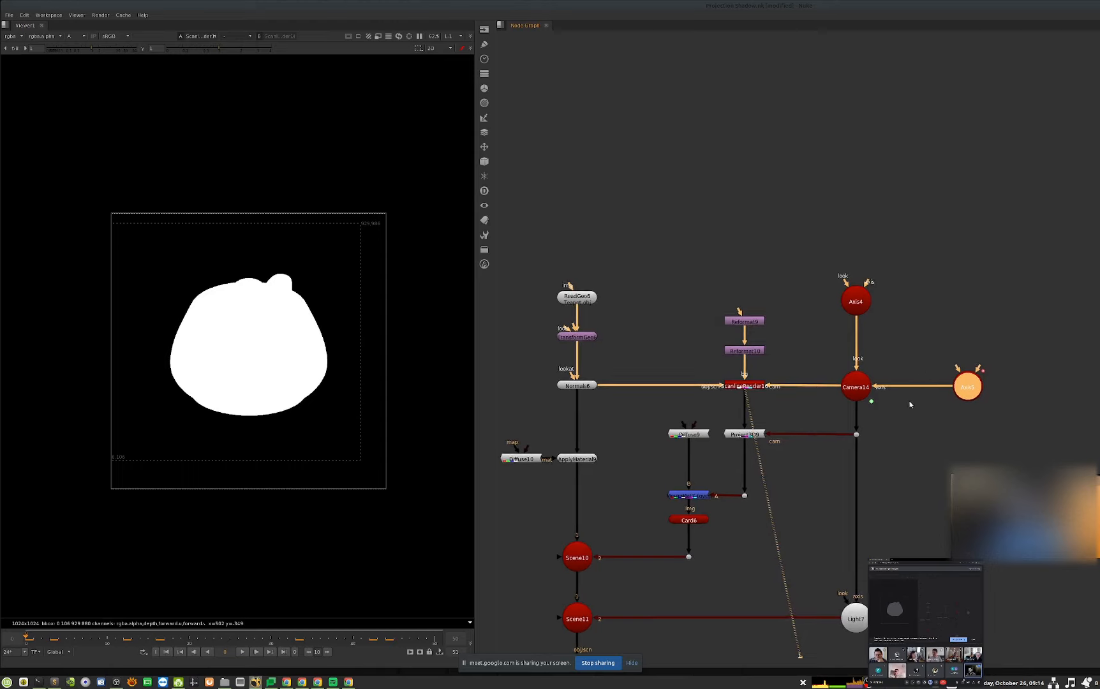
left_click(856, 387)
double_click(967, 386)
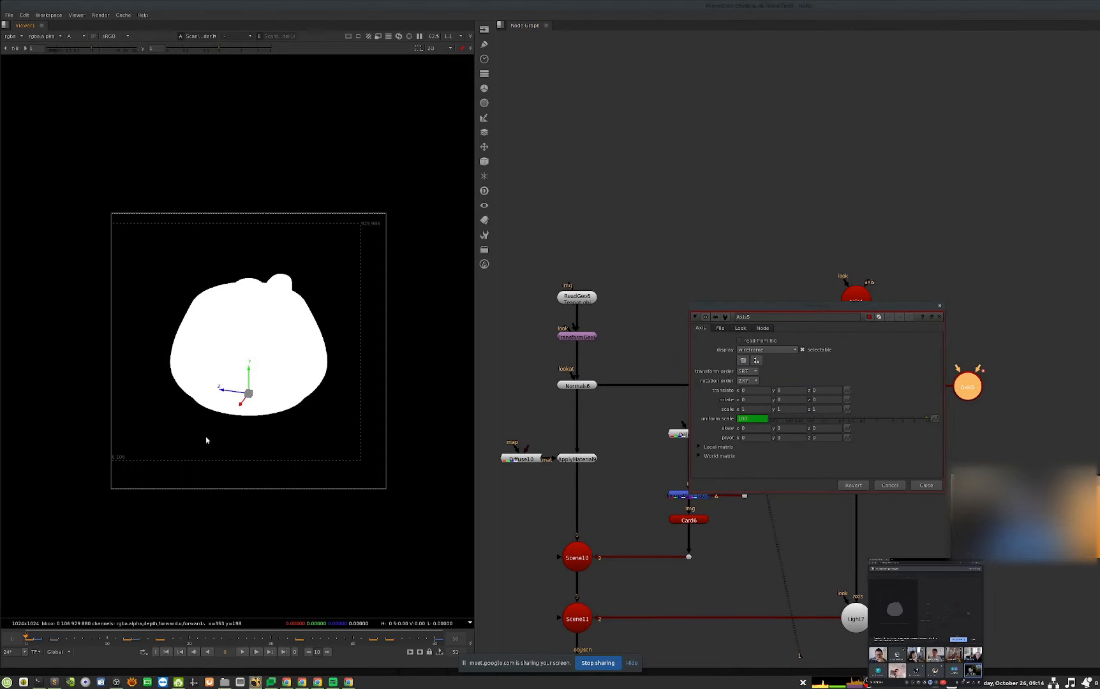
left_click(926, 485)
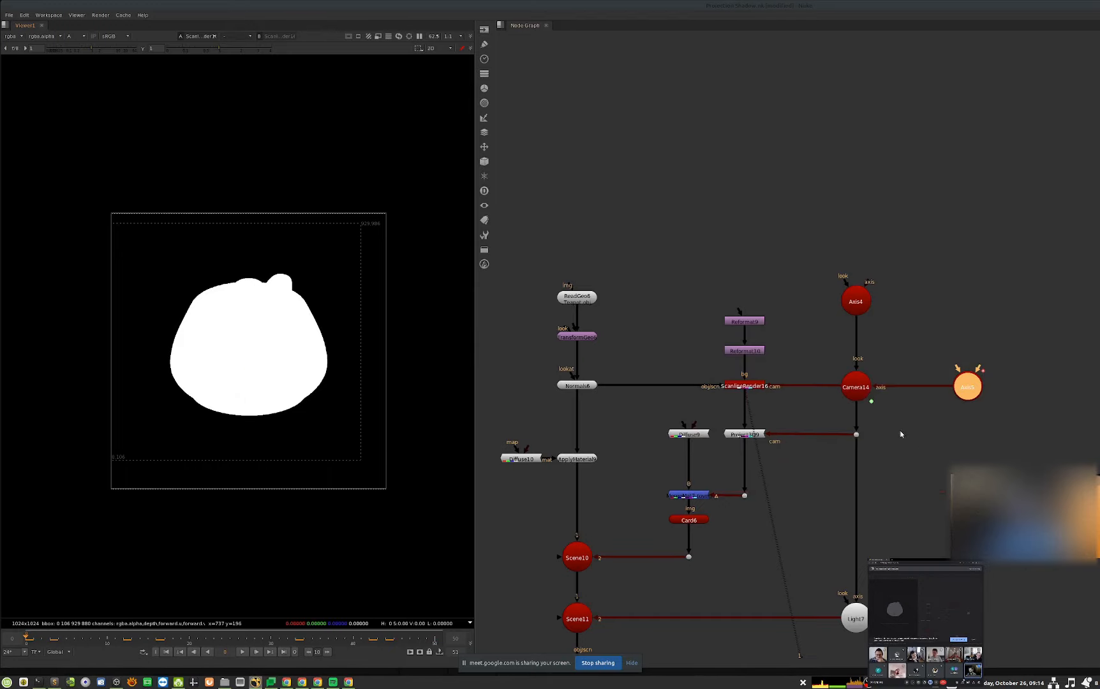
- Inspect Camera14's projection settings at frame 15 and open its focal length expression in a widened editor
double_click(856, 387)
left_click(625, 328)
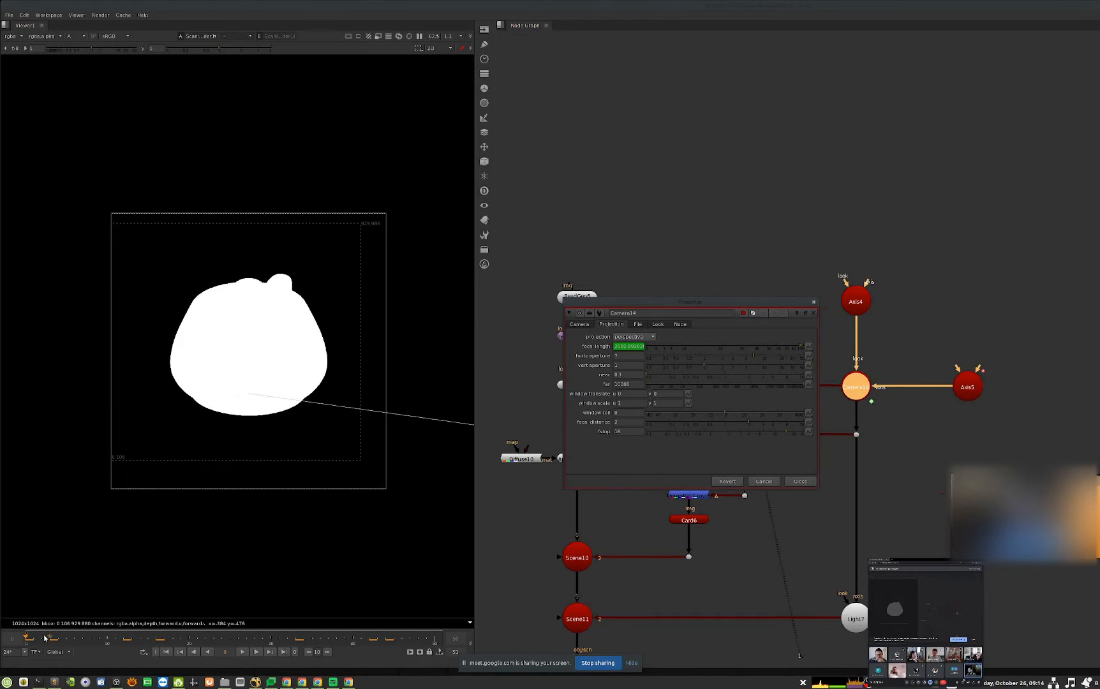
left_click_drag(42, 637, 149, 617)
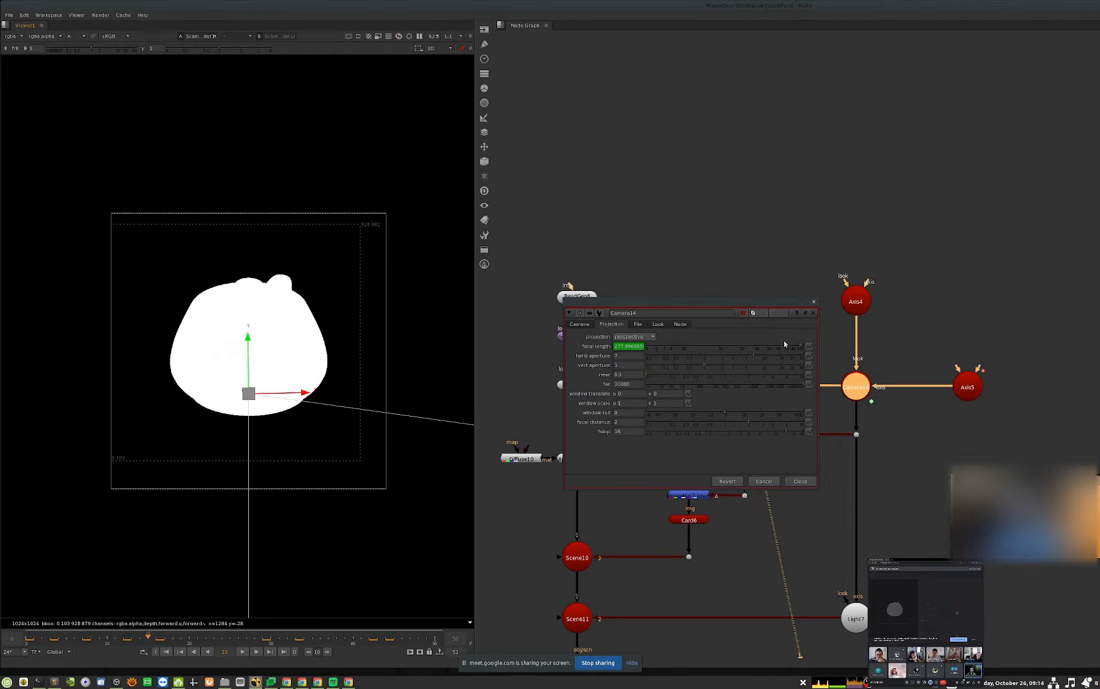
key("equal")
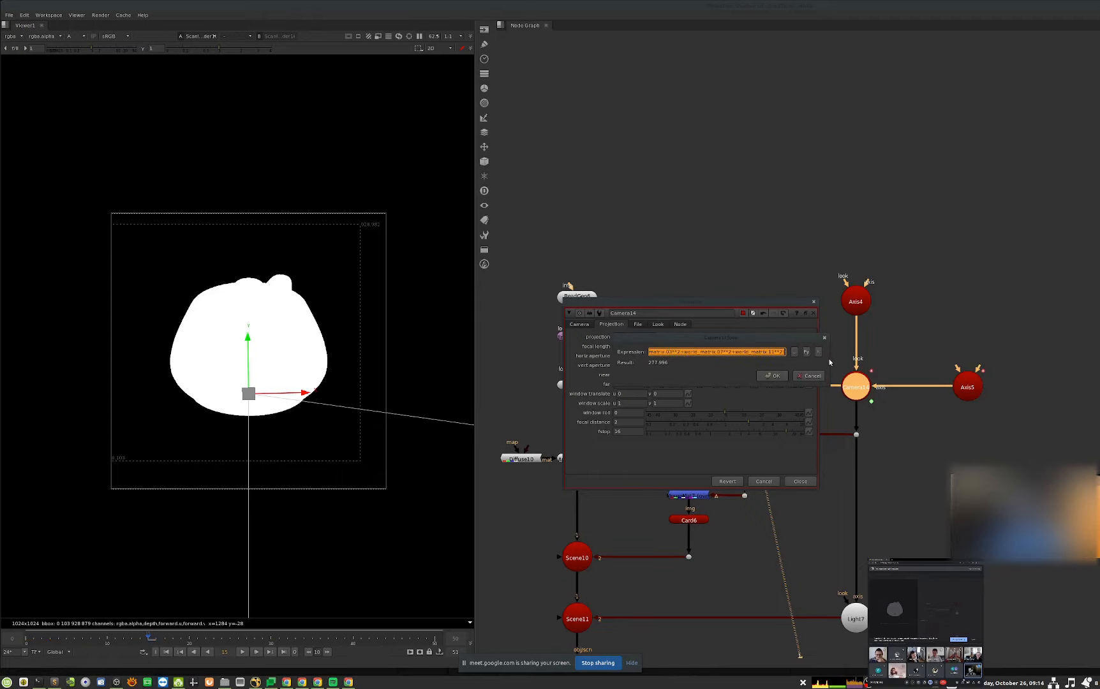
left_click_drag(828, 371, 1099, 371)
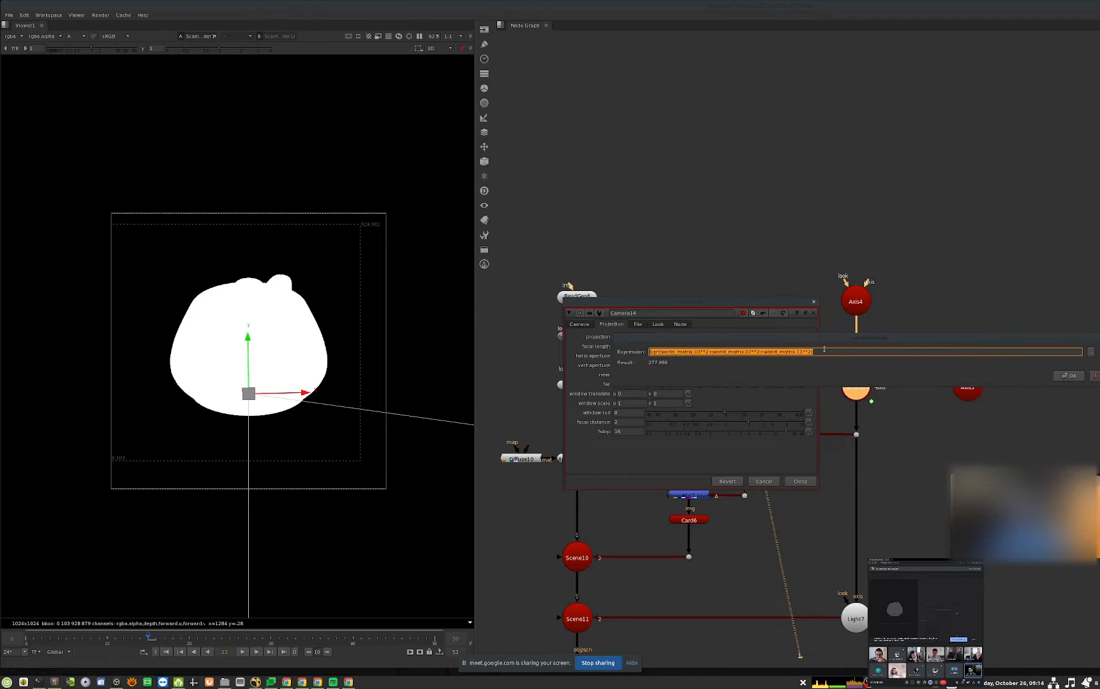
left_click_drag(865, 342, 850, 346)
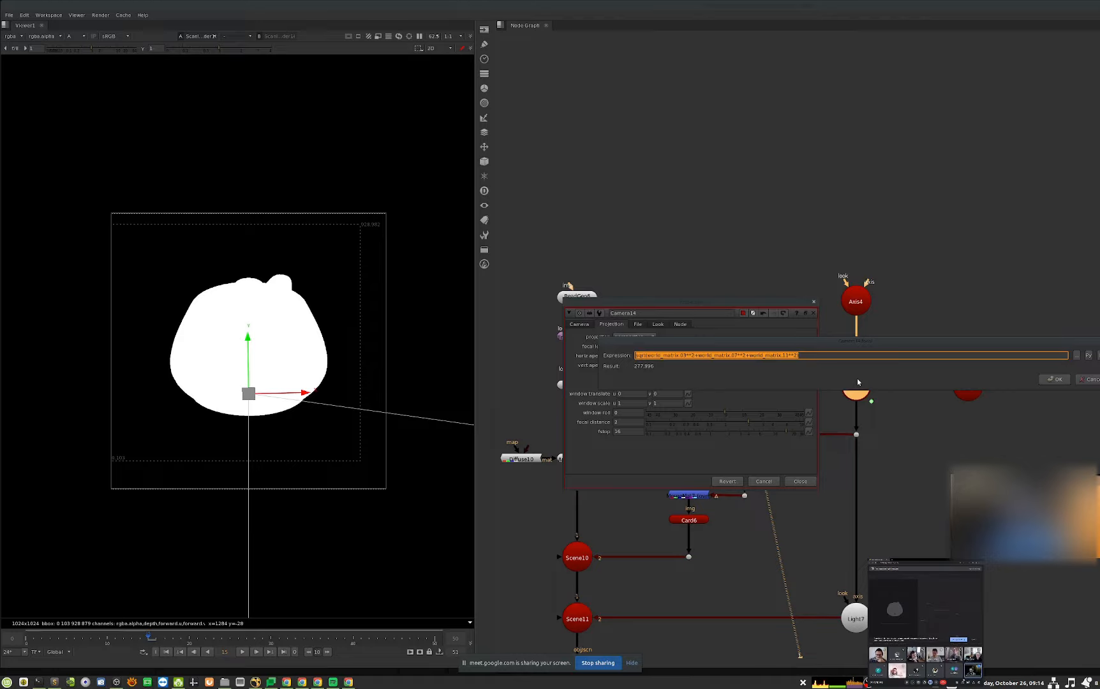
- Close Camera14's focal length expression editor and add a StickyNote in the empty area above the render nodes
key("Return")
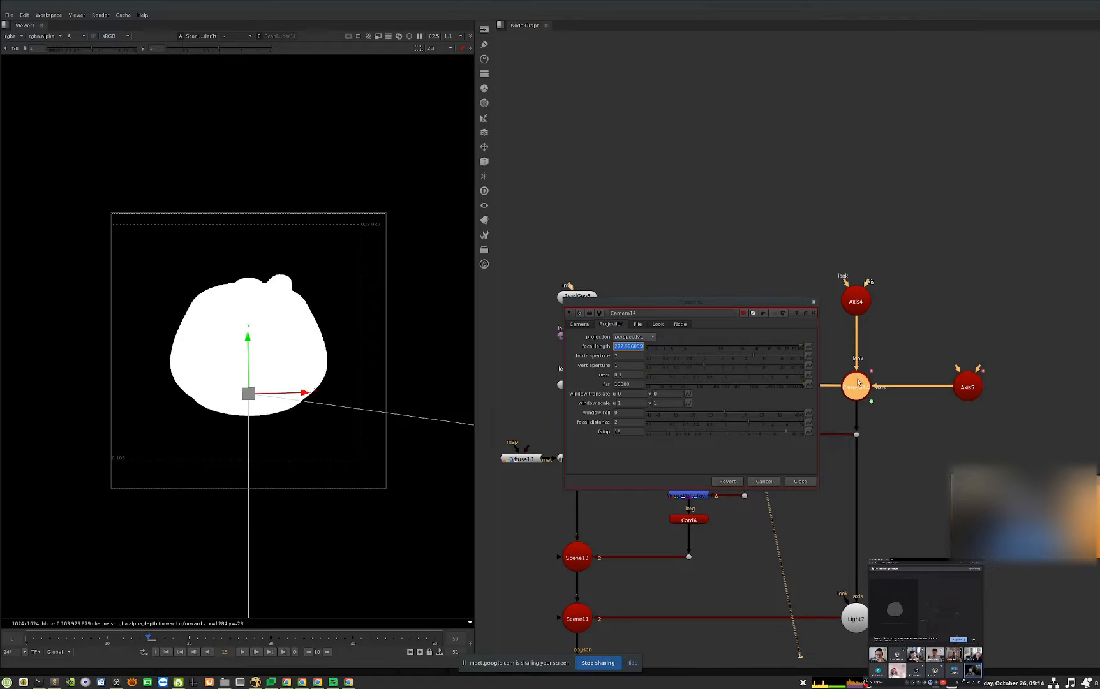
double_click(630, 350)
left_click(634, 346)
right_click(637, 347)
left_click(691, 354)
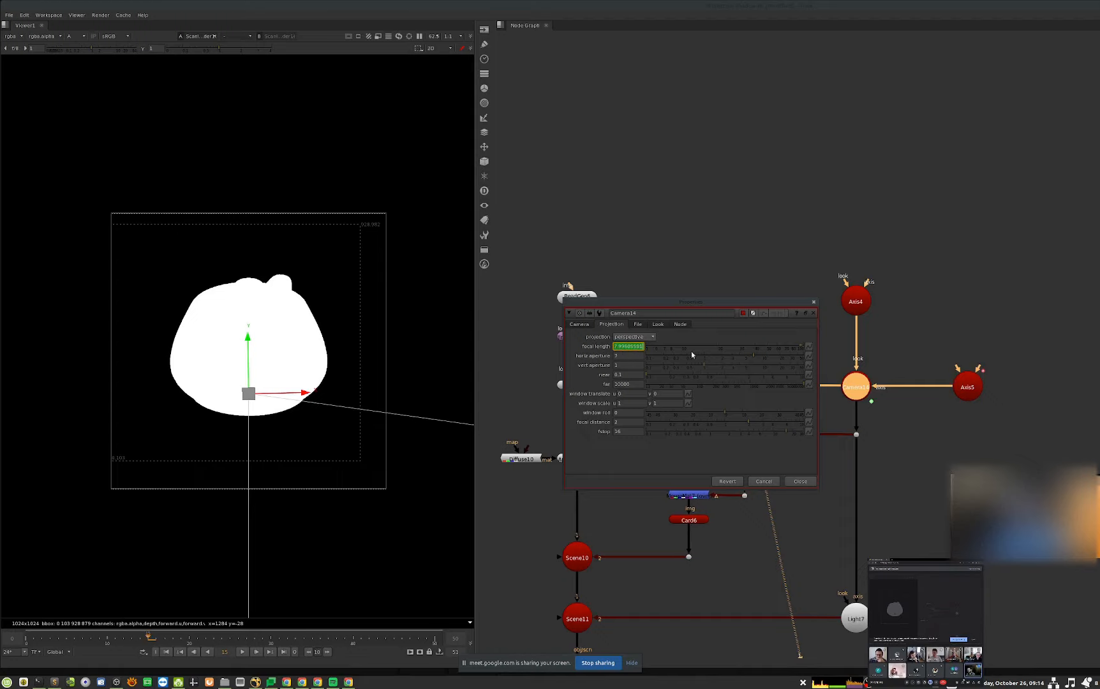
left_click(777, 222)
key("Tab")
type("st")
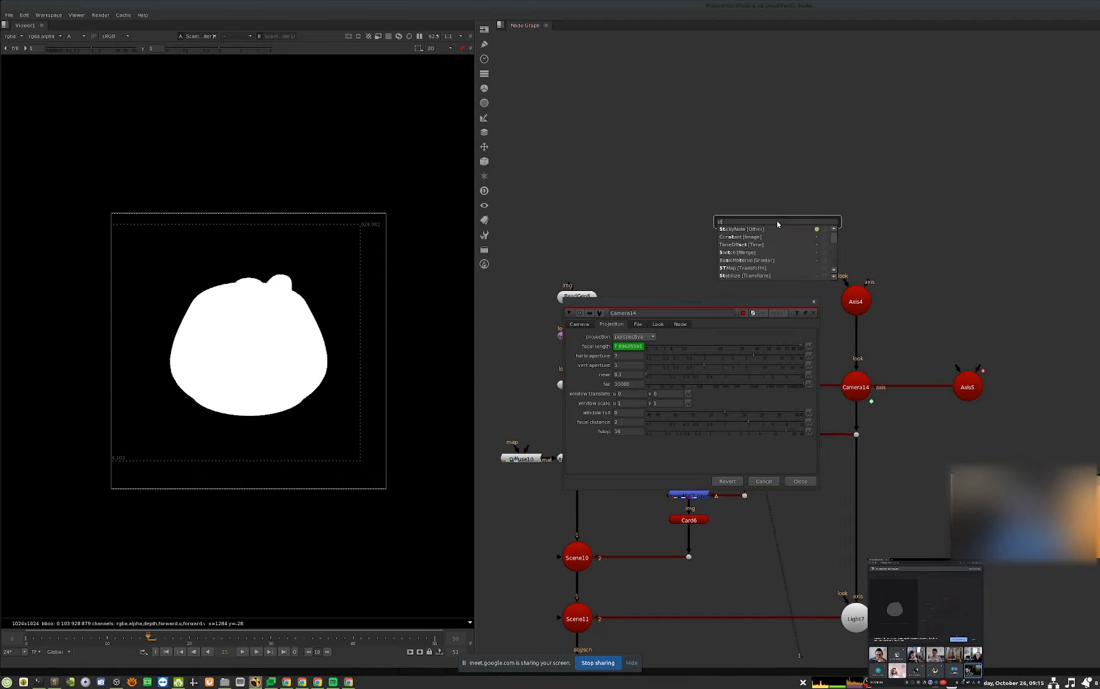
key("Up")
key("Down")
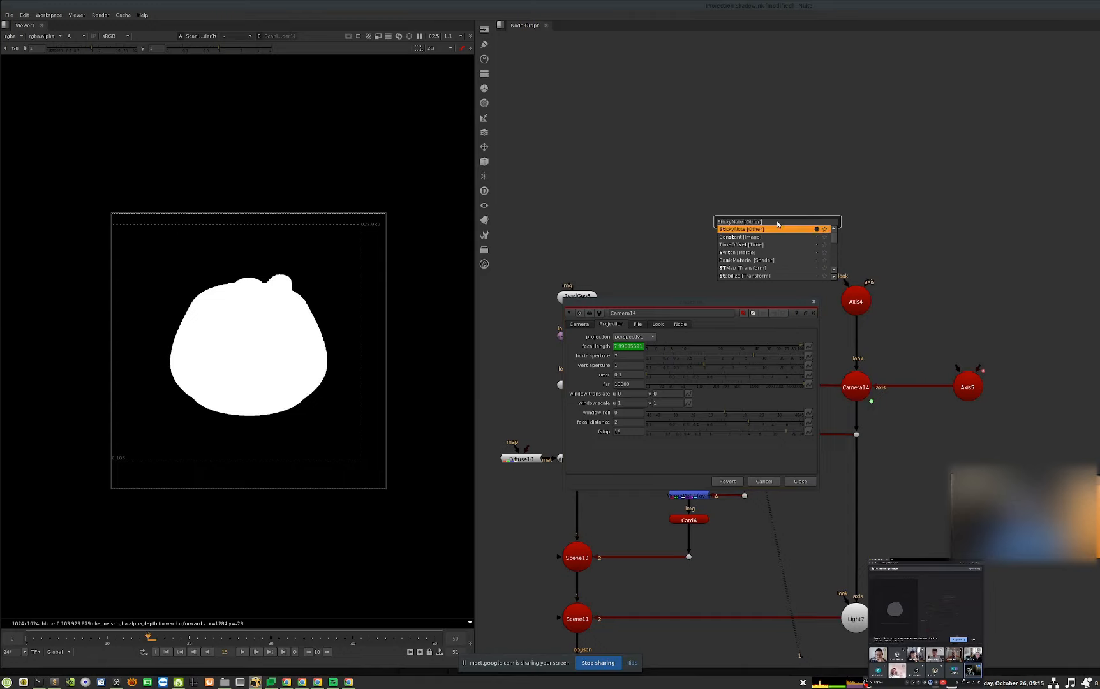
key("Return")
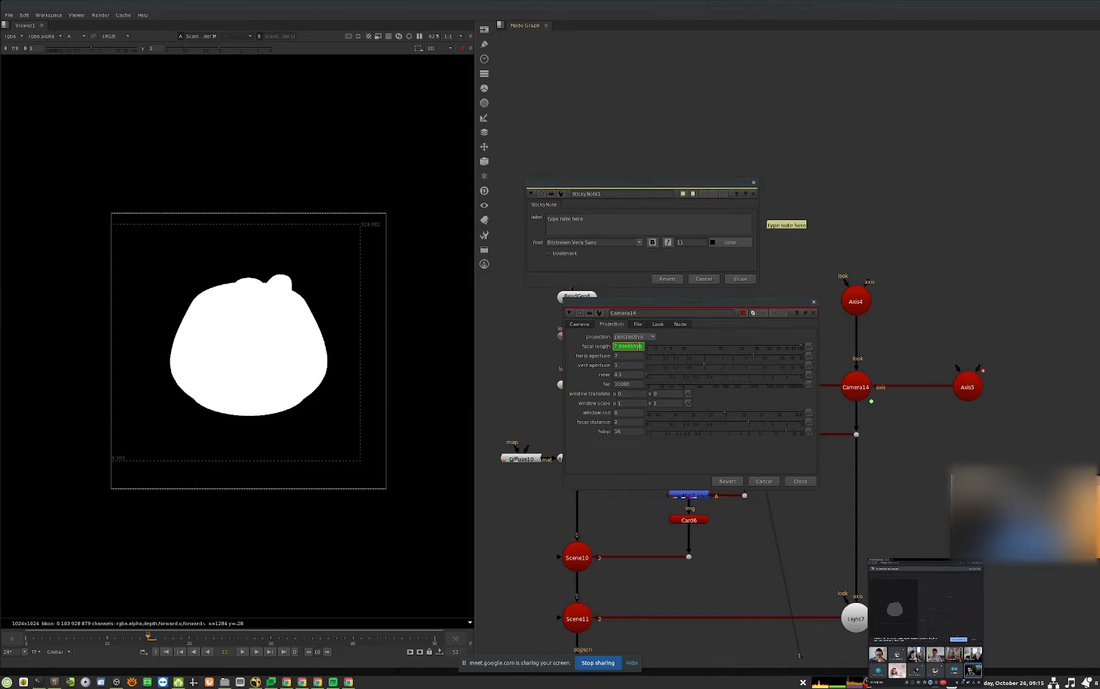
- Copy Camera14's focal length expression into the StickyNote label as sqrt(world_matrix.03**2+world_matrix.07**2+world_matrix.11**2) and close the camera properties
key("equal")
left_click(805, 374)
left_click(668, 230)
key("ctrl+a")
type("sqrt(world_matrix.03**2+world_matrix.07**2+world_matrix.11**2)")
left_click(806, 481)
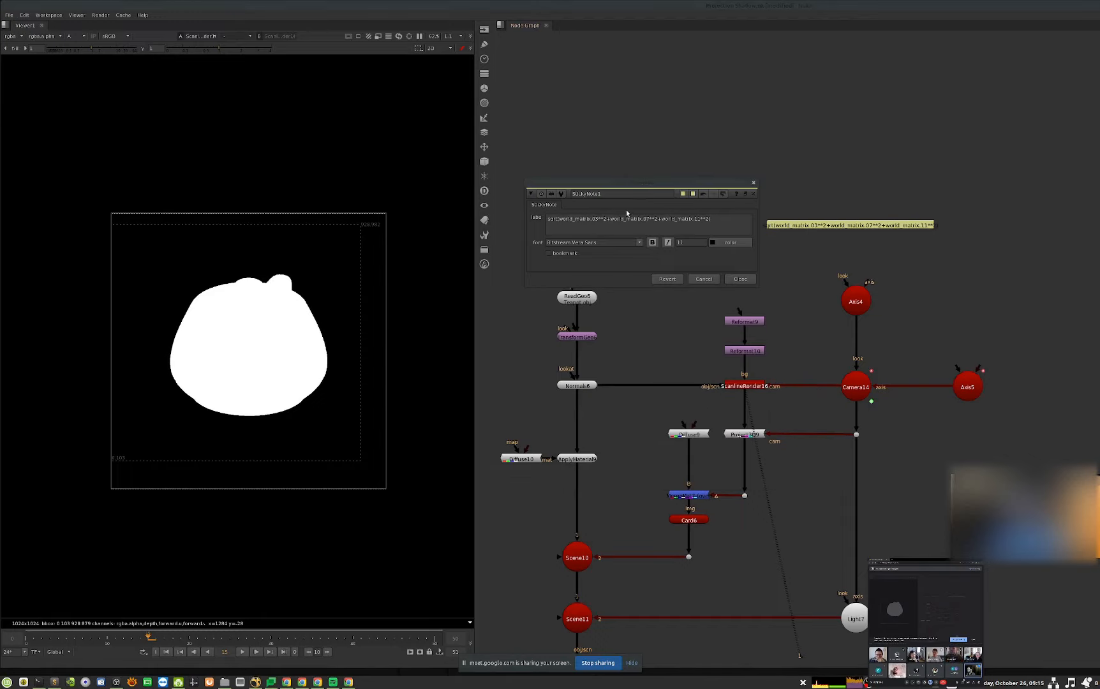
- Simplify the StickyNote label to sqrt(x**2+y**2+z**2) by replacing the three world matrix terms
key("ctrl+shift+Left")
key("ctrl+shift+Left")
key("ctrl+shift+Left")
type("x")
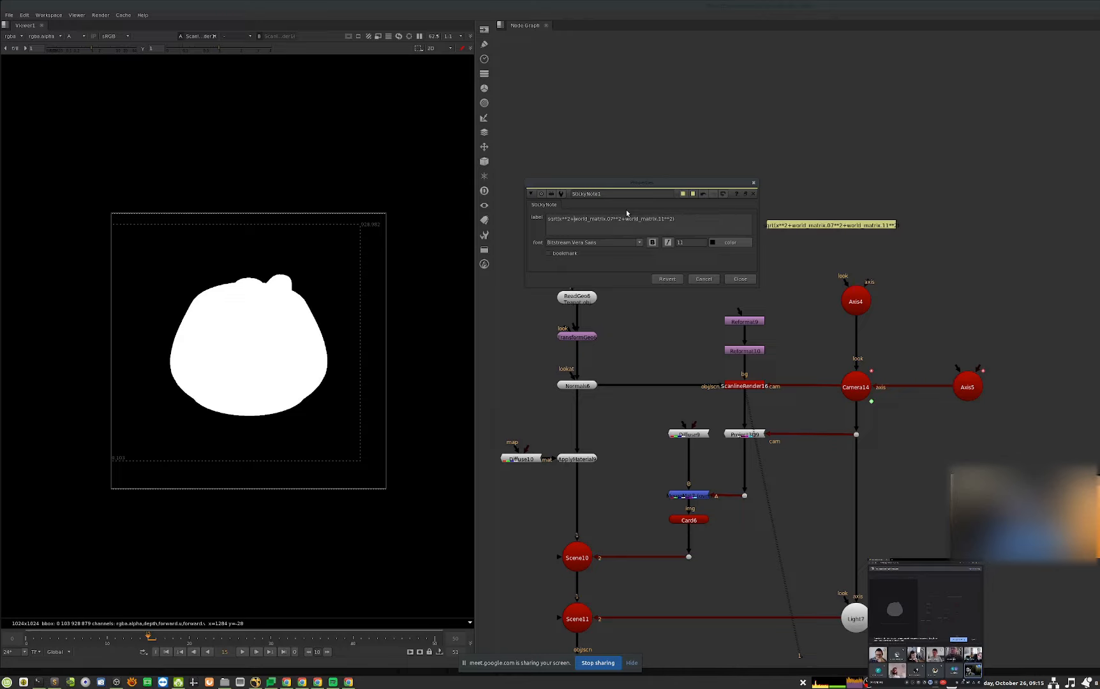
key("ctrl+shift+Right")
type("y**2+")
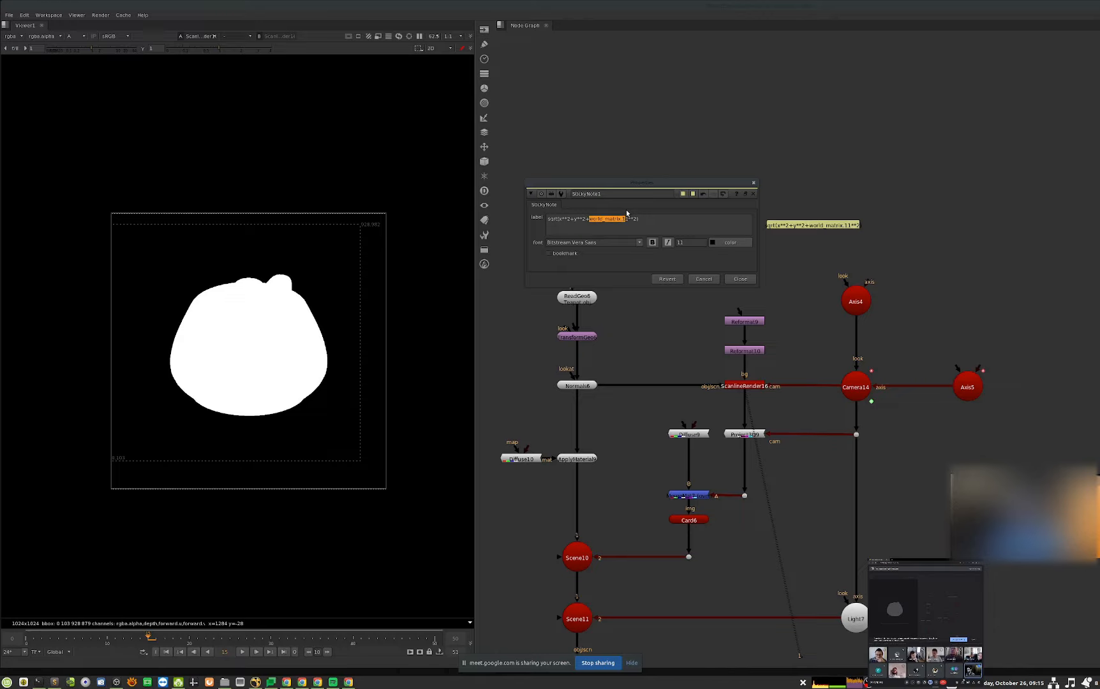
type("z")
- Place the formula note above the Reformat9 node and close its properties
scroll(792, 237, "up", 3)
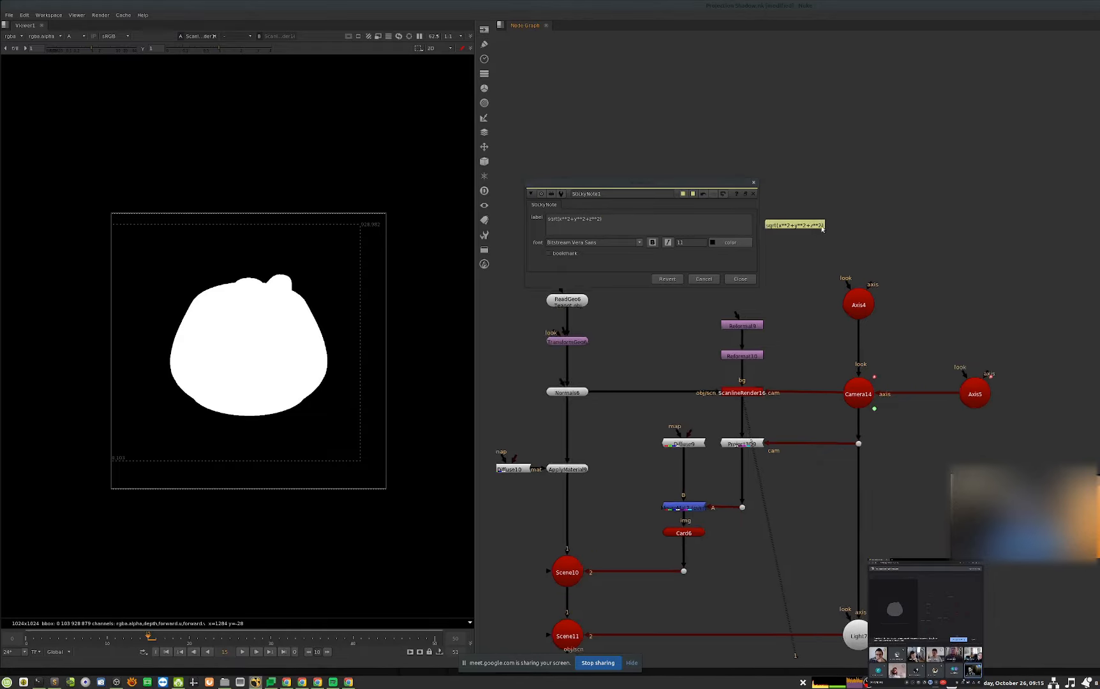
middle_click_drag(791, 239, 887, 253)
left_click_drag(897, 242, 864, 248)
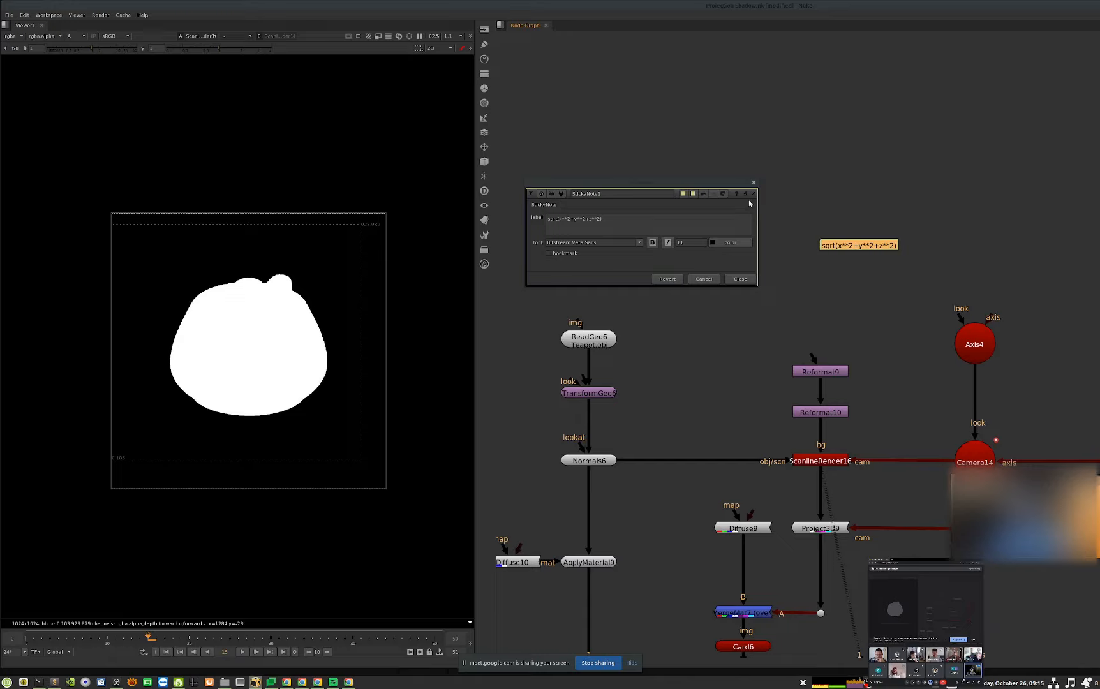
left_click(729, 278)
middle_click_drag(891, 443, 854, 421)
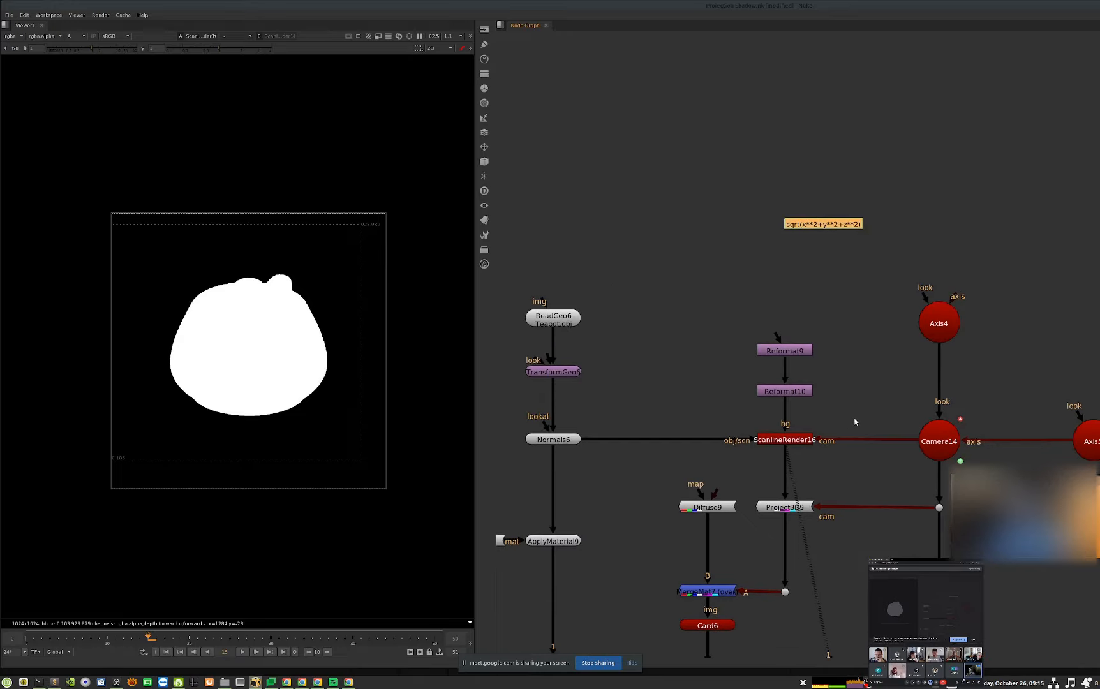
- Open Camera14's properties and examine its frustum and the teapot at the origin in the 3D view
left_click(785, 440)
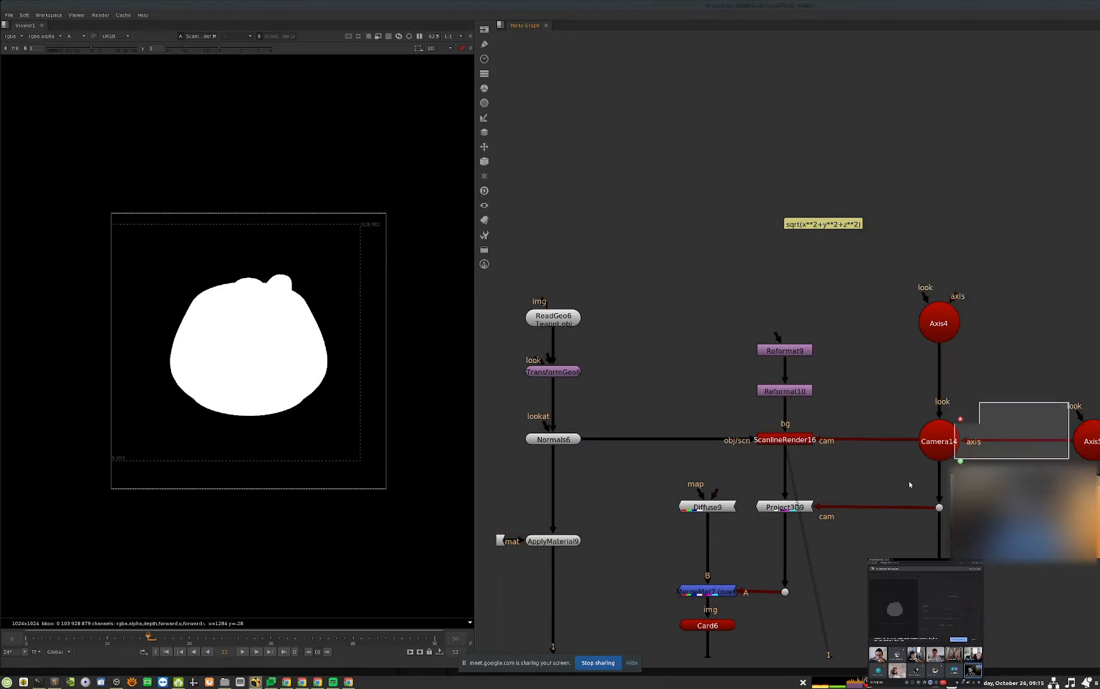
double_click(938, 441)
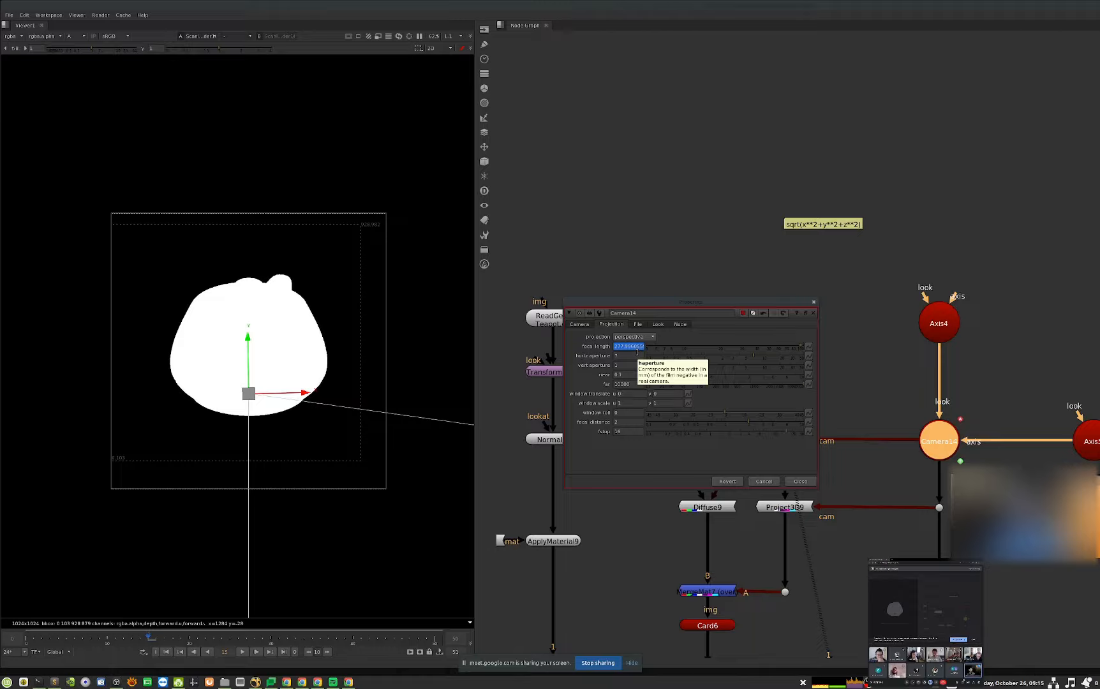
key("Tab")
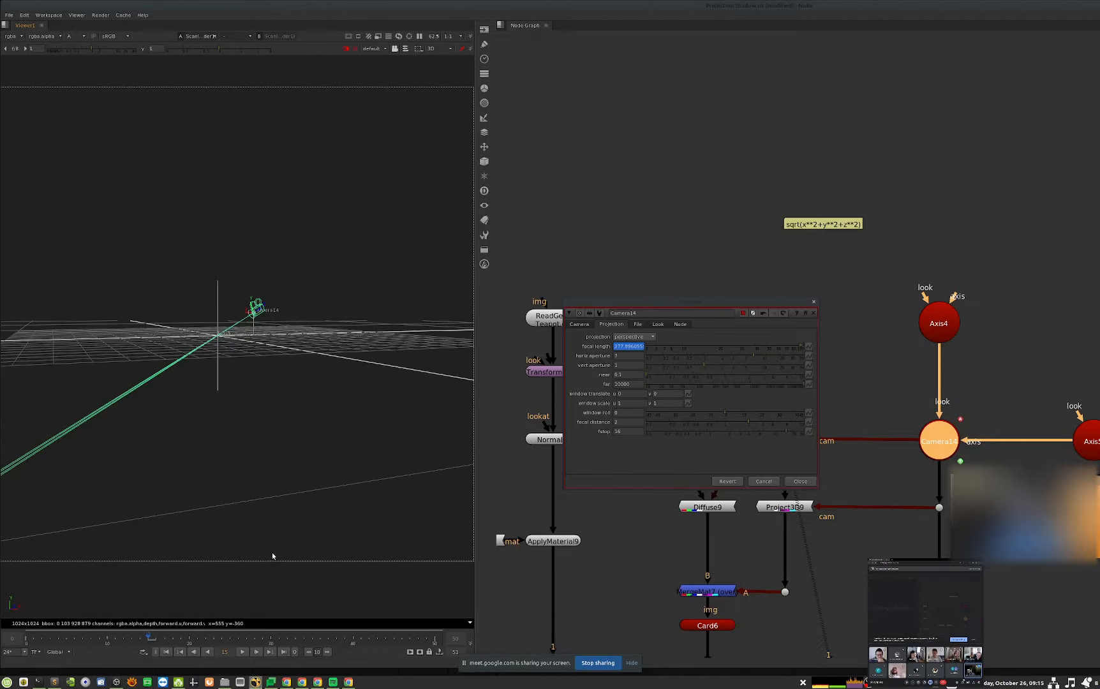
left_click_drag(228, 346, 243, 390, "ctrl")
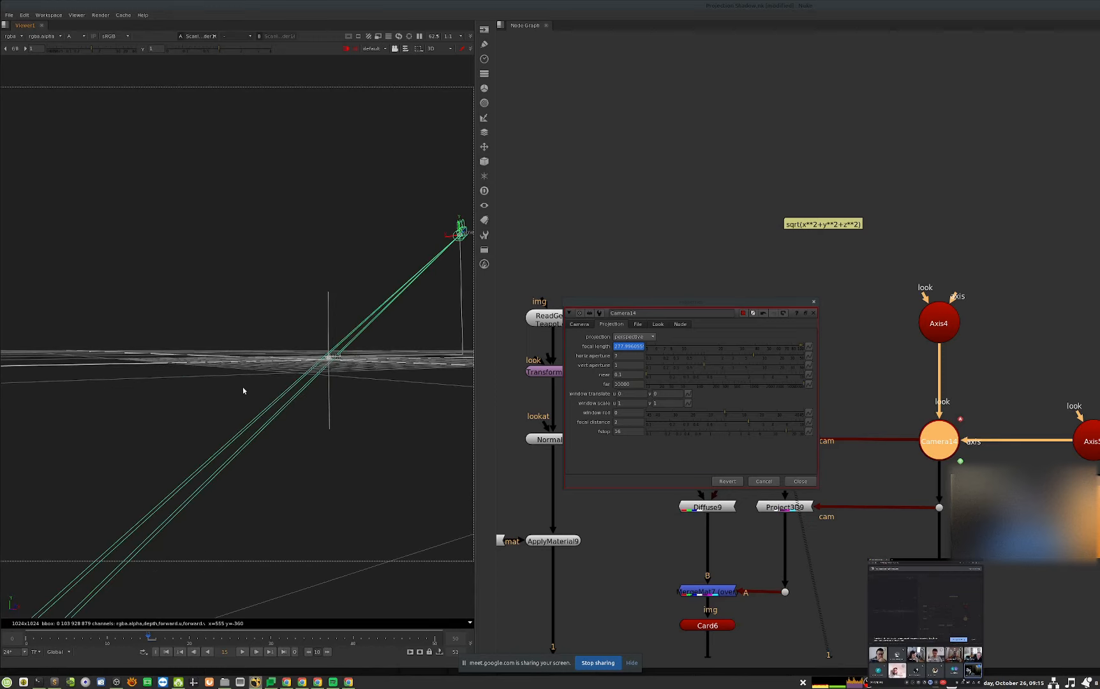
left_click(327, 360)
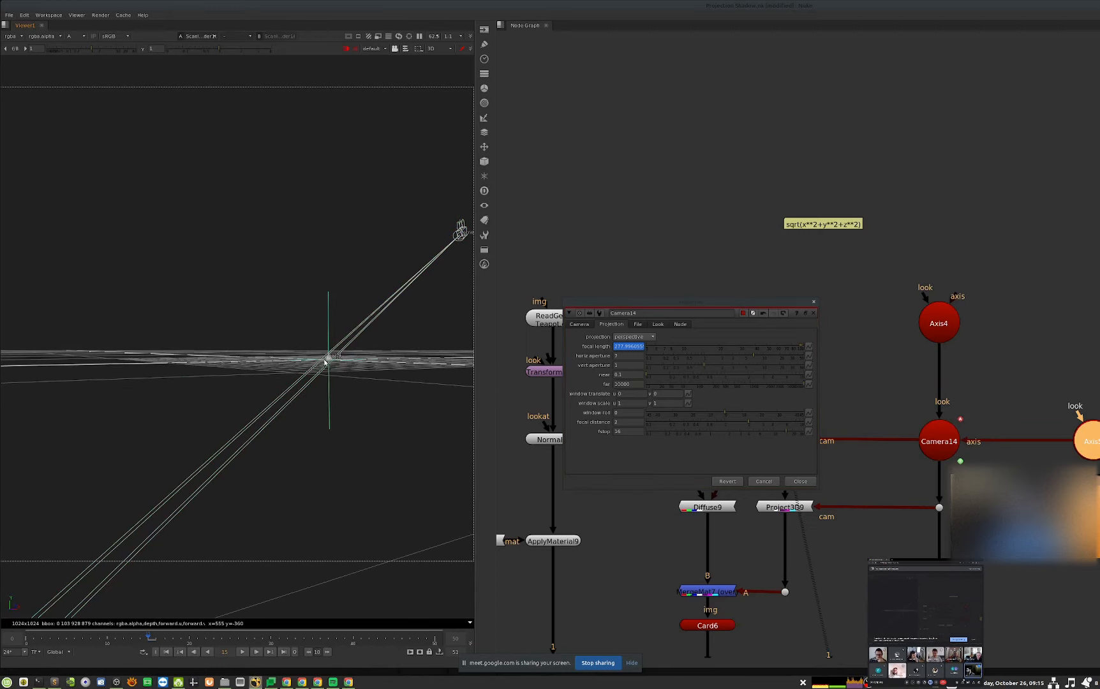
key("f")
left_click_drag(332, 358, 291, 367, "ctrl")
scroll(276, 370, "up", 2)
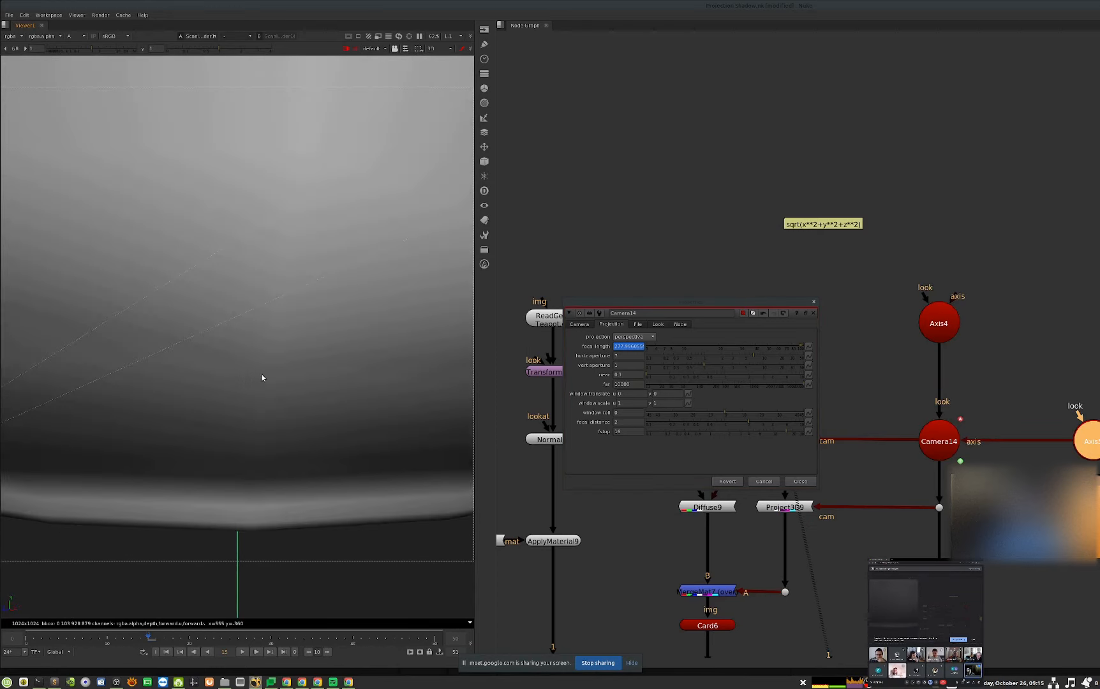
scroll(261, 374, "down", 8)
scroll(258, 386, "up", 1)
left_click_drag(231, 399, 270, 300, "ctrl")
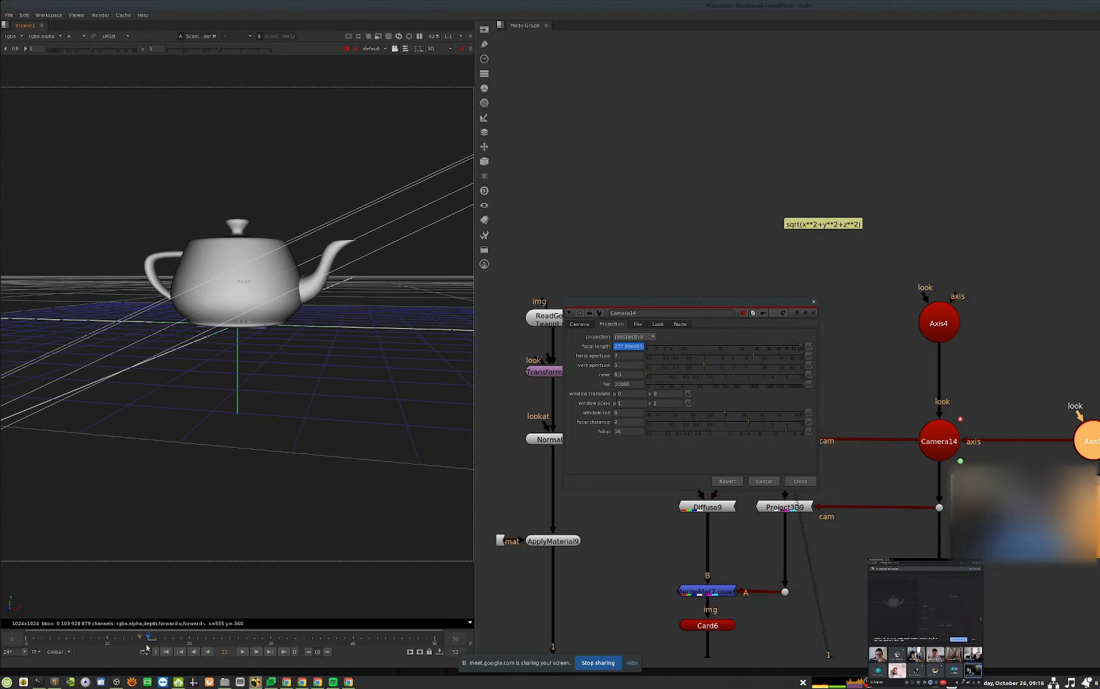
- Scrub the timeline to compare Camera14's focal length with its distance from the teapot, then close its properties and return to 2D
double_click(631, 349)
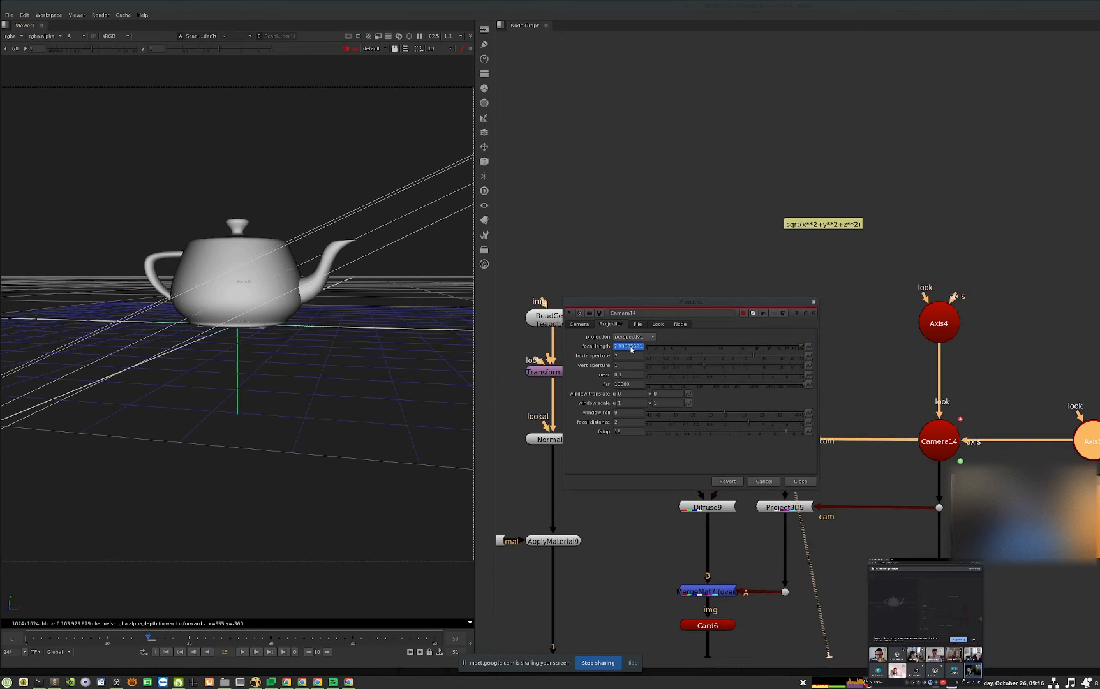
right_click(642, 347)
left_click(653, 358)
left_click_drag(133, 641, 393, 612)
middle_click_drag(242, 346, 311, 413)
scroll(301, 414, "up", 1)
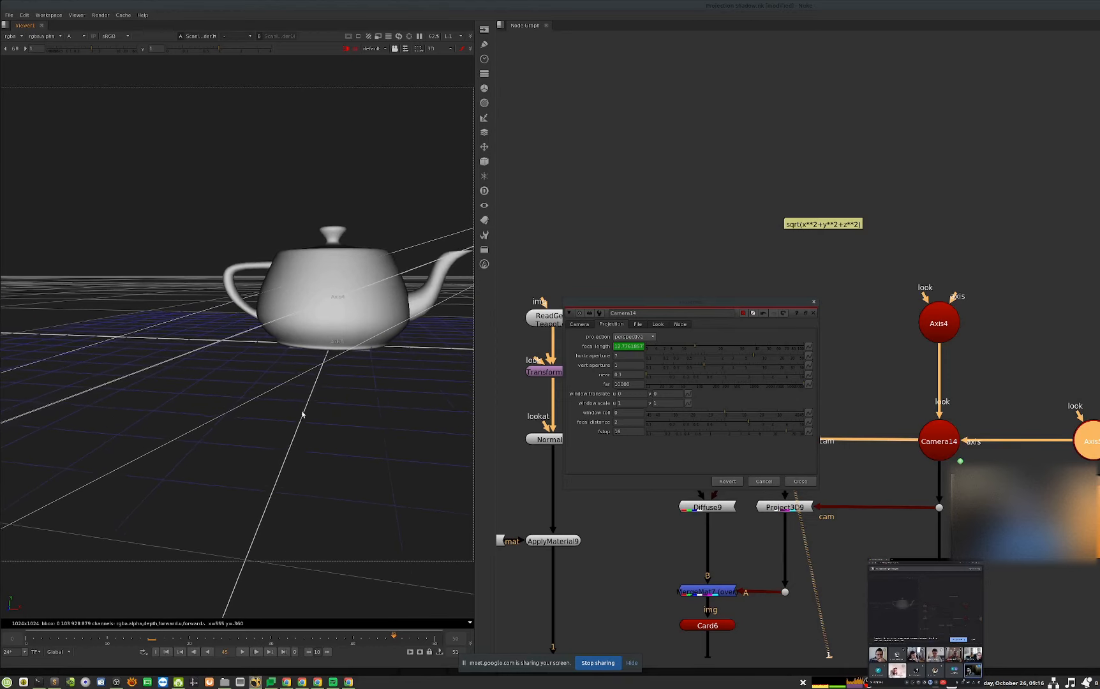
scroll(335, 361, "down", 2)
left_click_drag(284, 640, 345, 341)
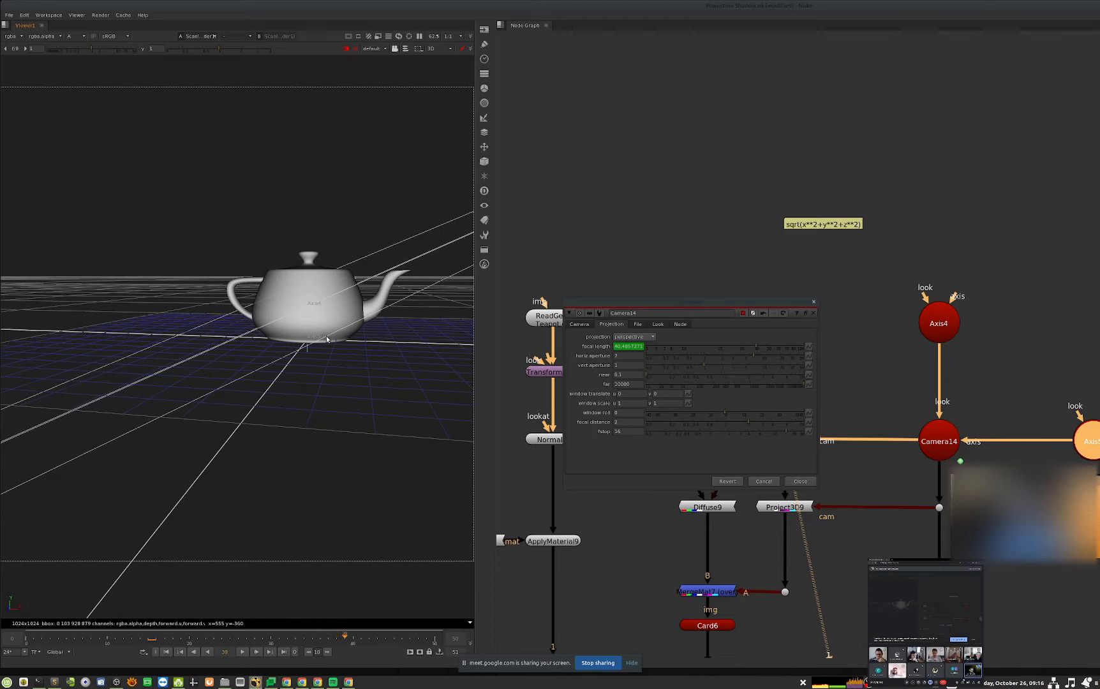
left_click_drag(105, 648, 268, 614)
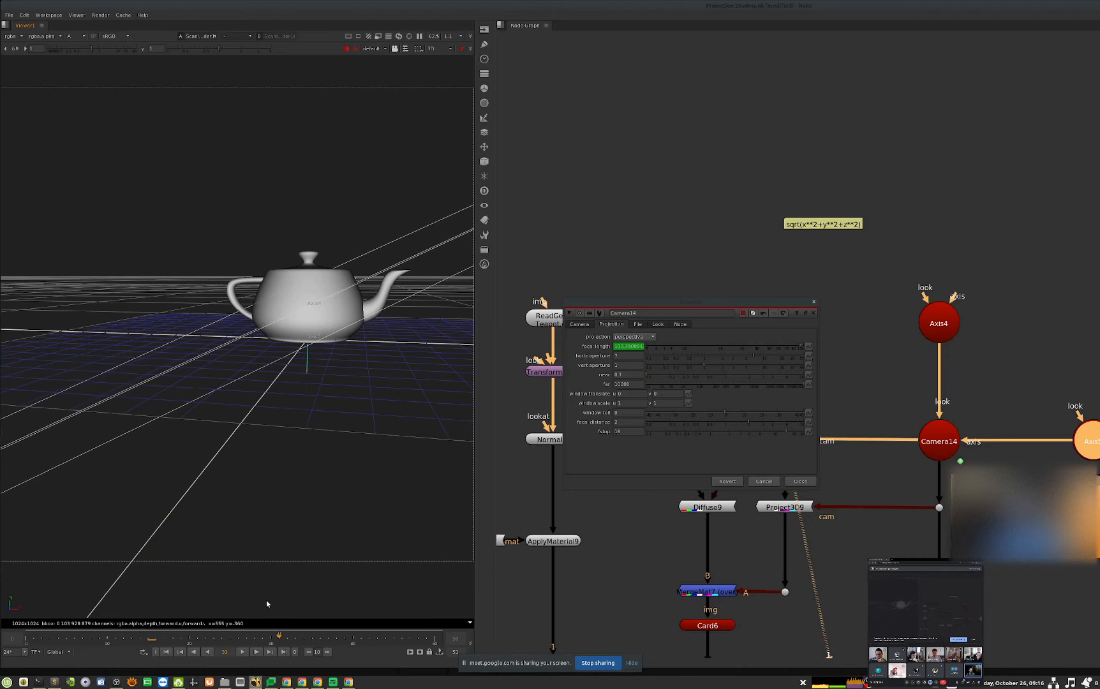
left_click(809, 480)
key("Tab")
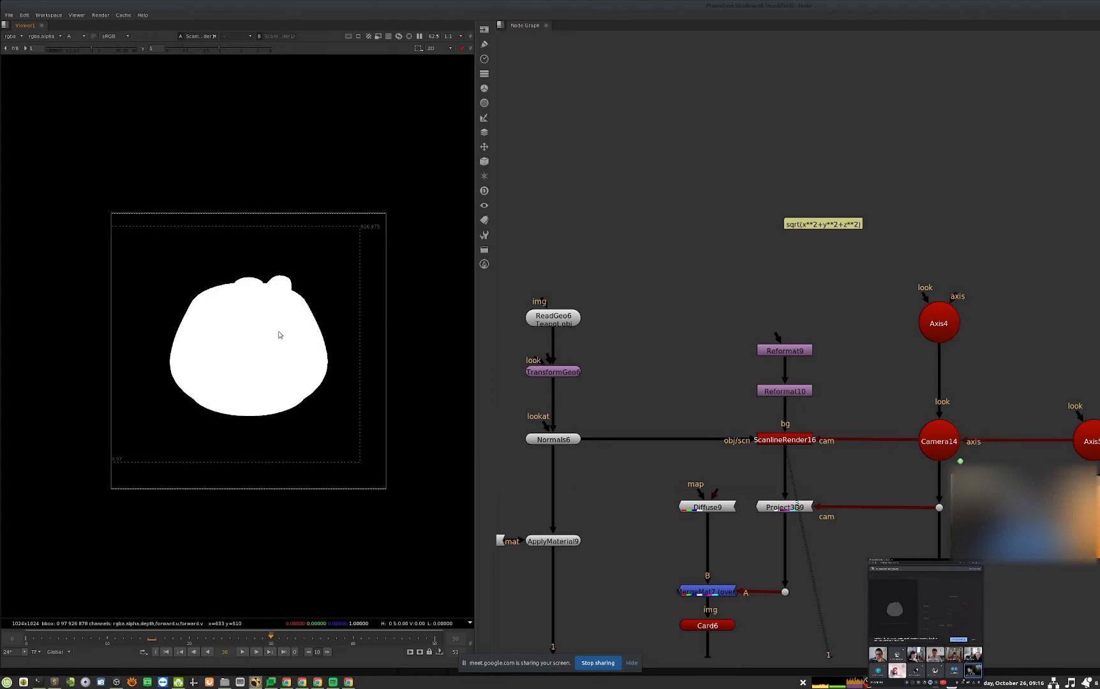
- Show the RGB channels, duplicate Diffuse10 and connect the copy to ReadGeo6's img input
key("a")
middle_click_drag(622, 475, 713, 452)
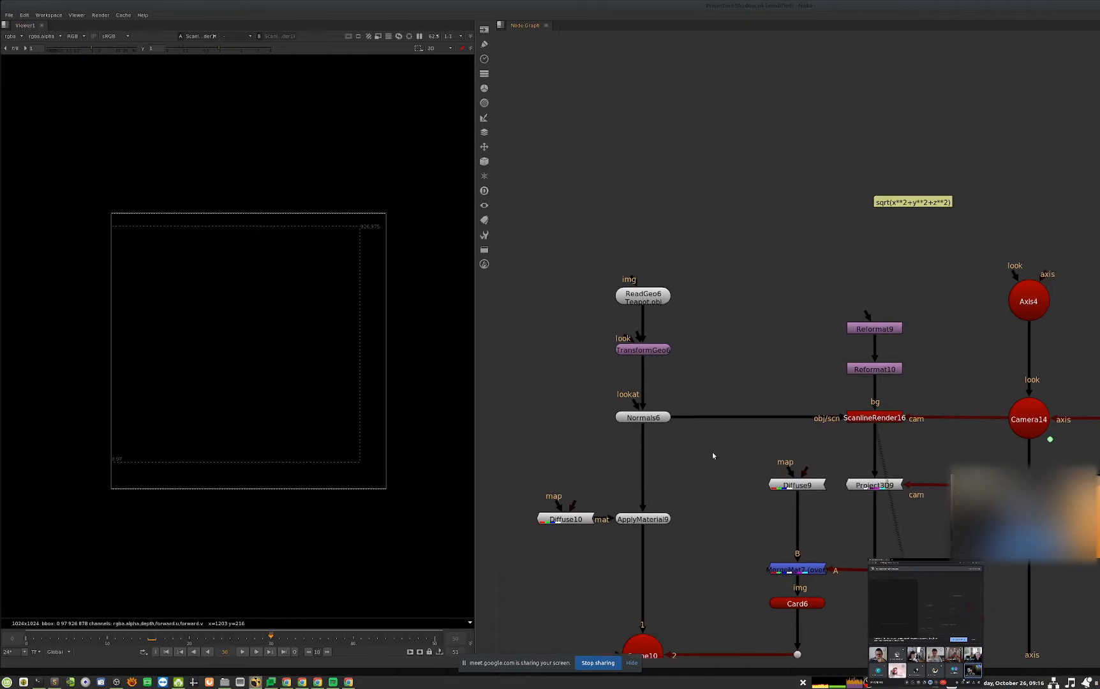
left_click(565, 517)
key("ctrl+c")
left_click(757, 332)
key("ctrl+v")
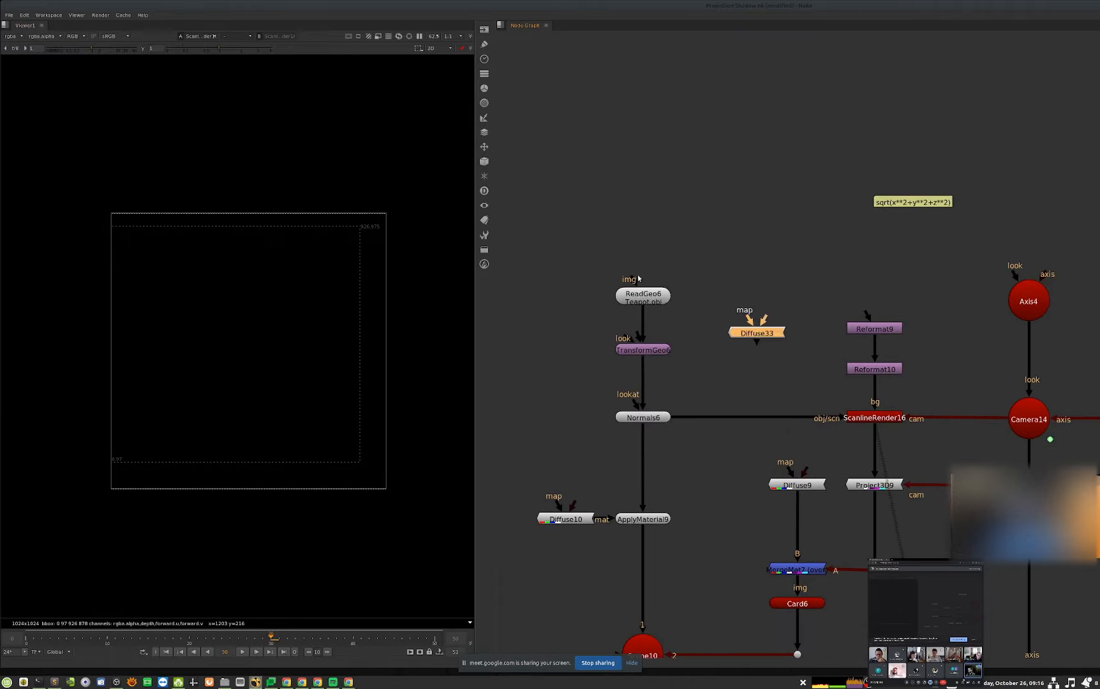
left_click_drag(636, 280, 756, 332)
key("a")
key("a")
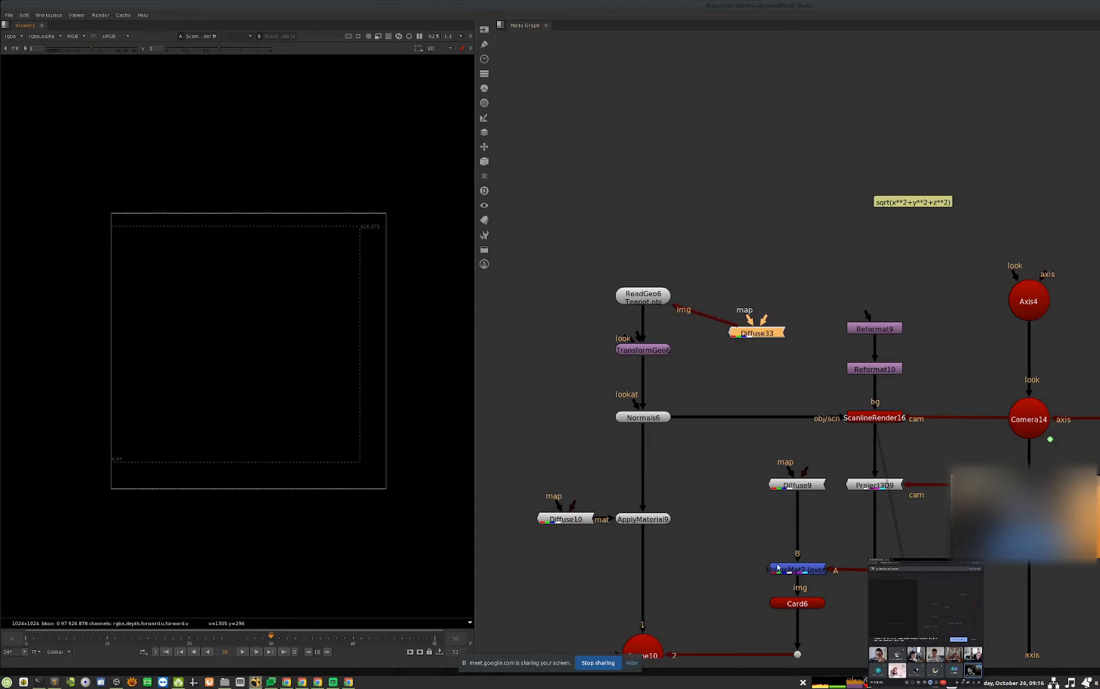
- Insert a copy of Scene11 between Normals6 and ScanlineRender16 and connect Light7 to its second input
middle_click_drag(722, 670, 707, 551)
left_click(633, 565, "ctrl")
left_click(699, 422)
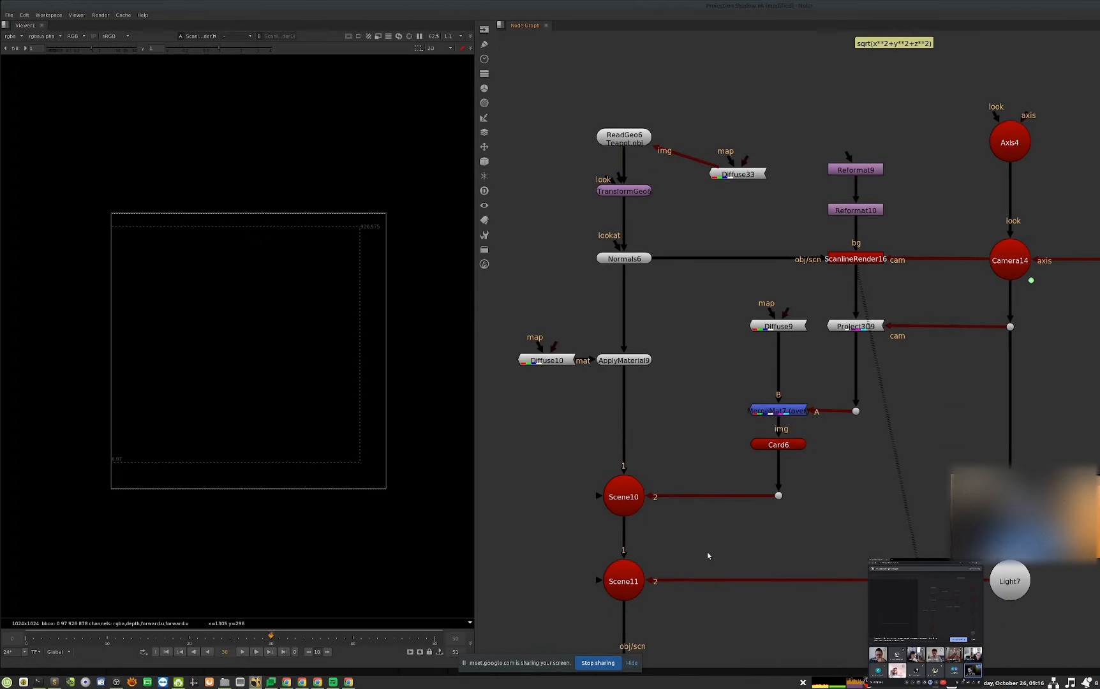
left_click(623, 581, "ctrl")
key("ctrl+c")
left_click(667, 306)
key("ctrl+v")
left_click_drag(653, 293, 1009, 577)
middle_click_drag(996, 574, 1012, 625)
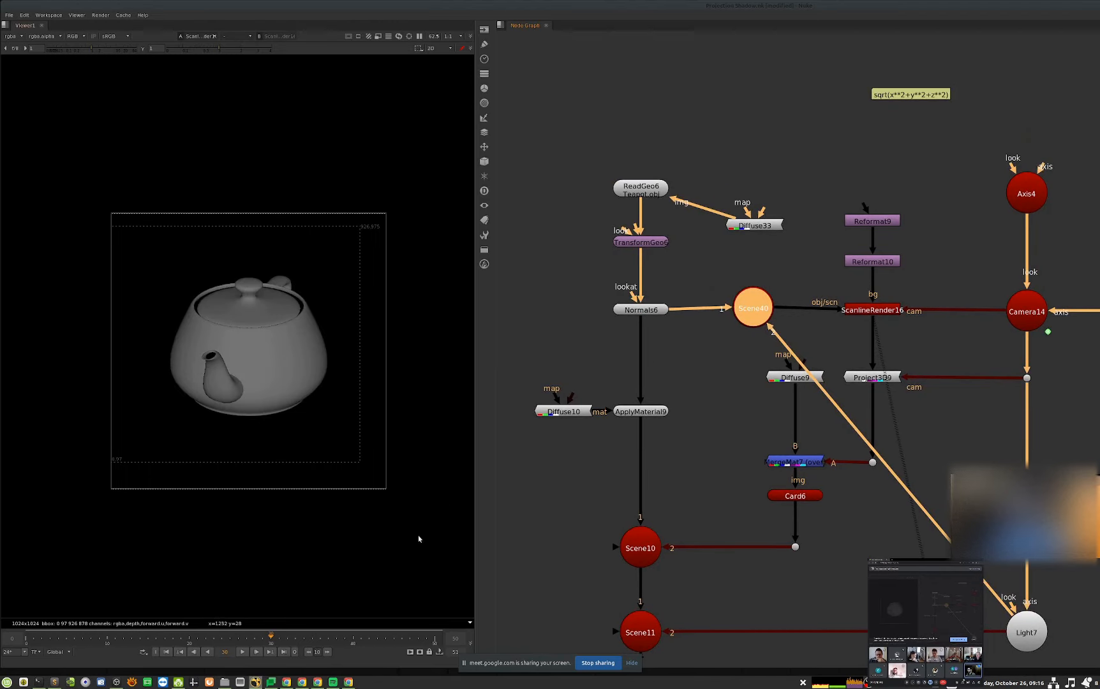
- Scrub the animation through the last frame and back to frame 23 to check the shaded teapot's framing
left_click_drag(191, 644, 262, 636)
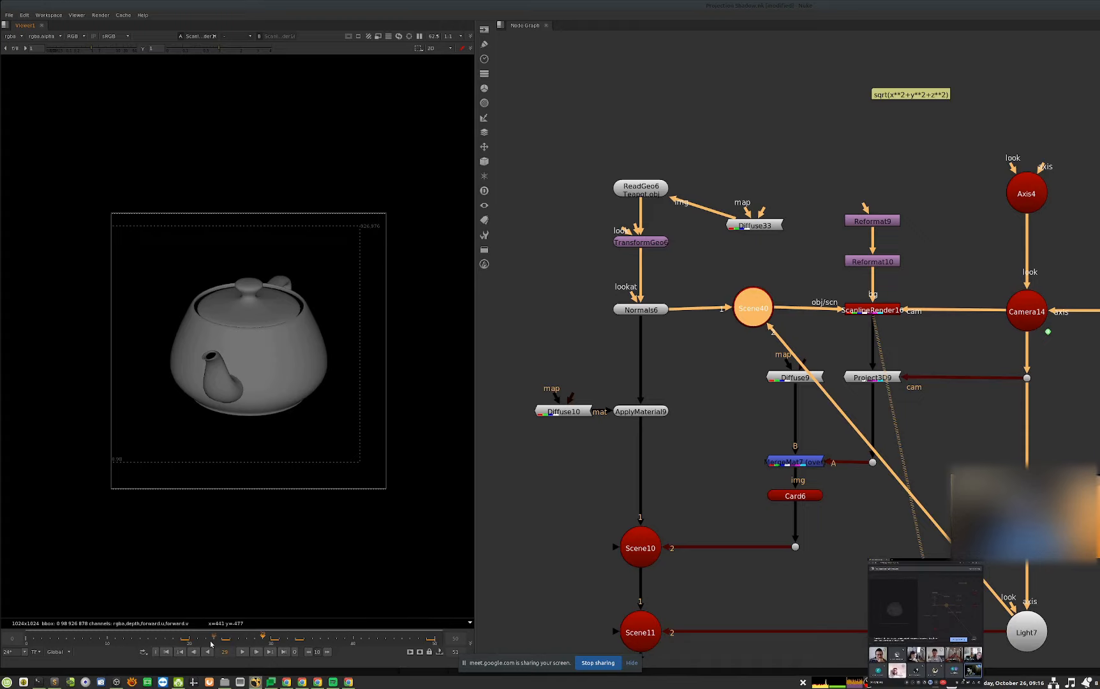
left_click_drag(233, 642, 434, 637)
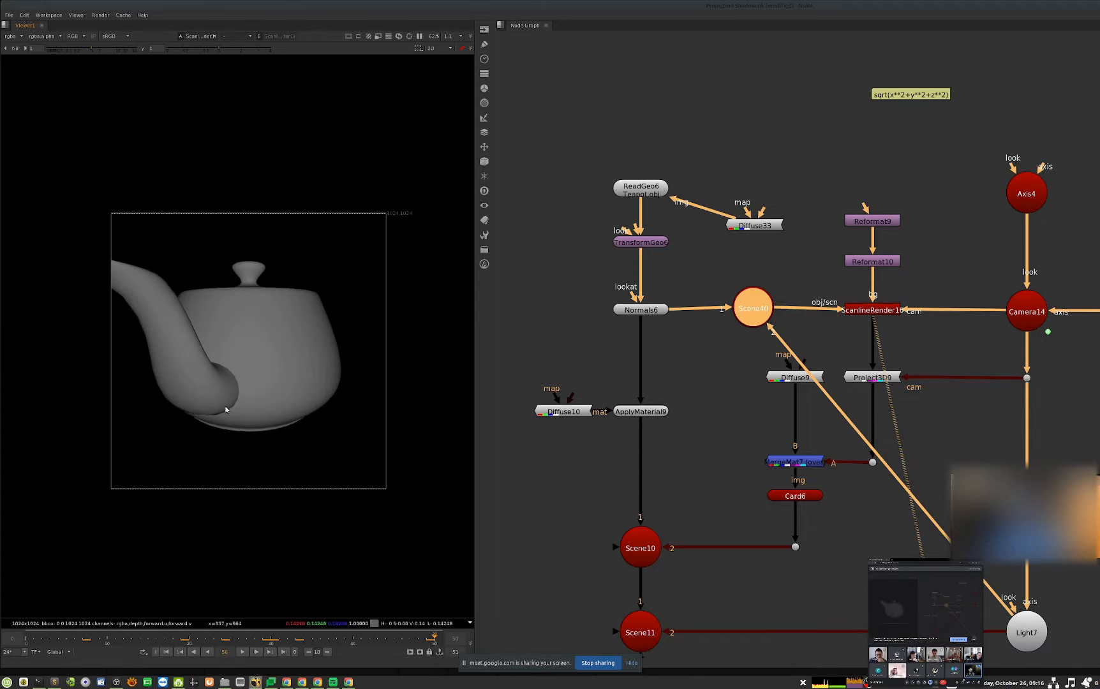
left_click_drag(369, 636, 216, 601)
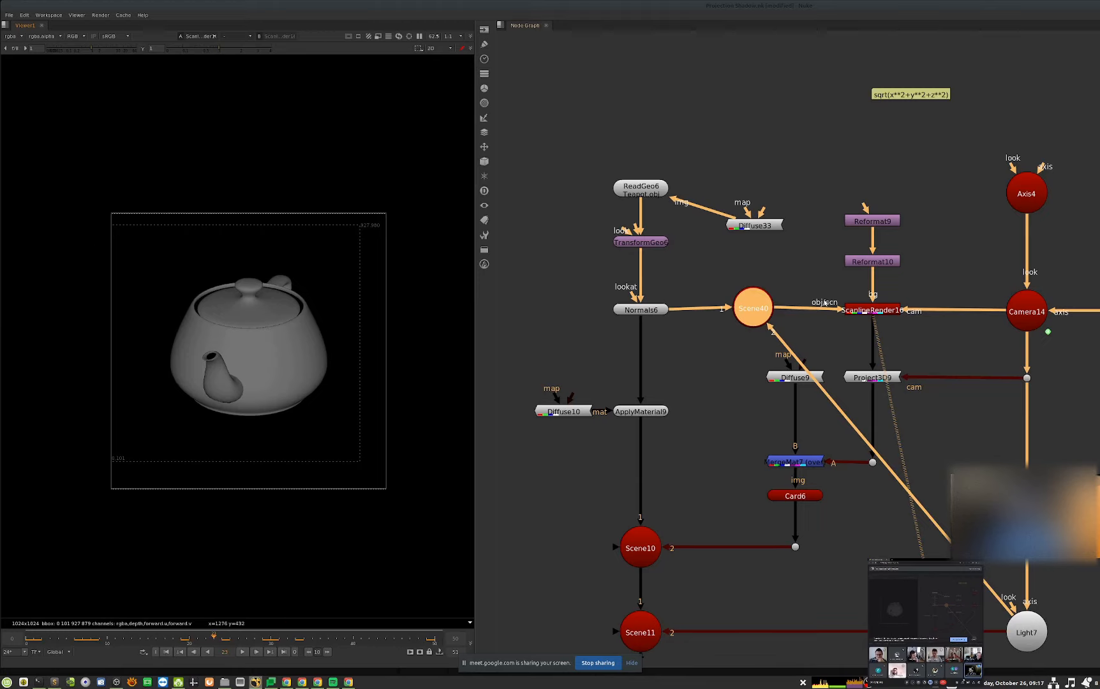
- Open Camera14's properties and try horizontal apertures of 1 and 2
double_click(1026, 312)
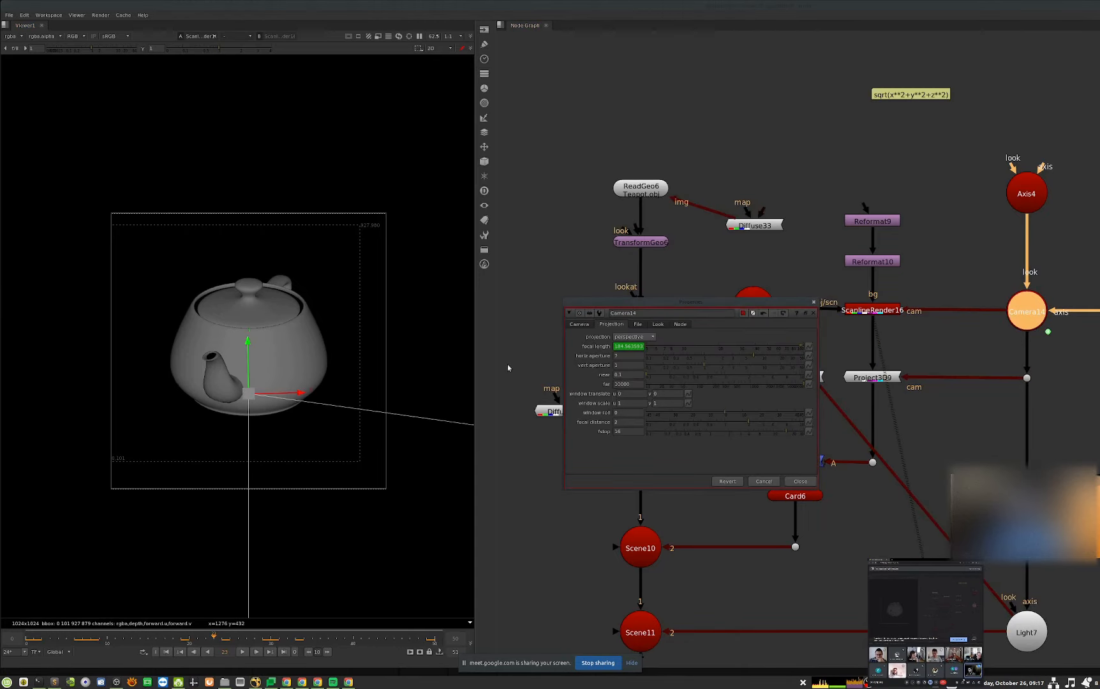
double_click(622, 355)
type("1")
key("Return")
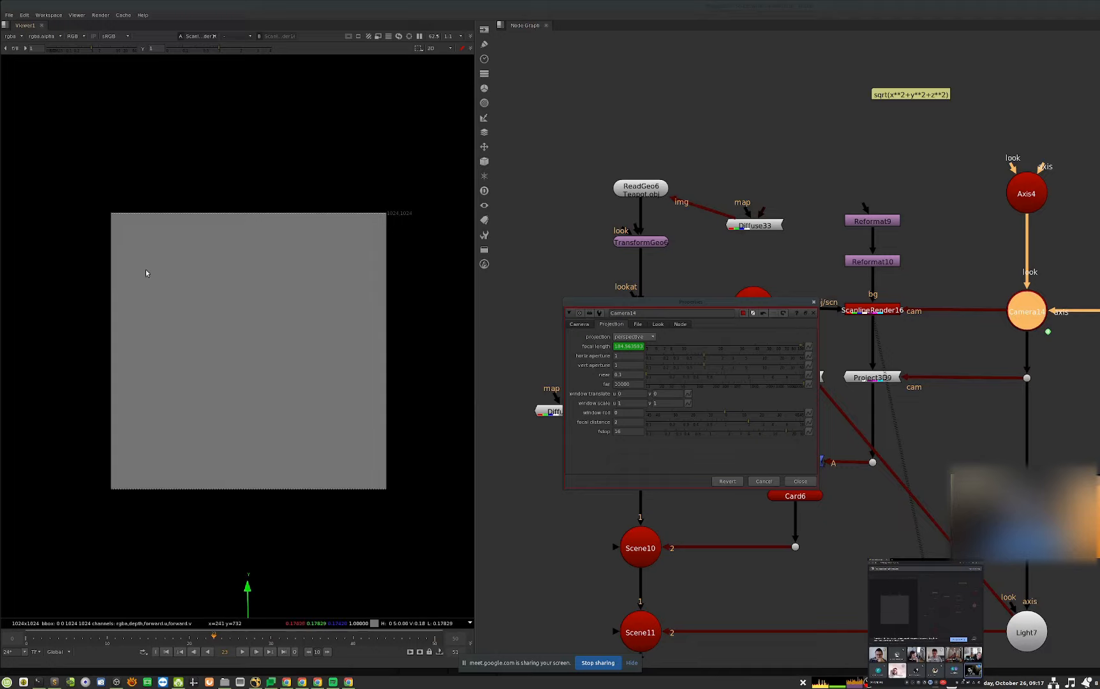
double_click(622, 355)
type("2")
key("Return")
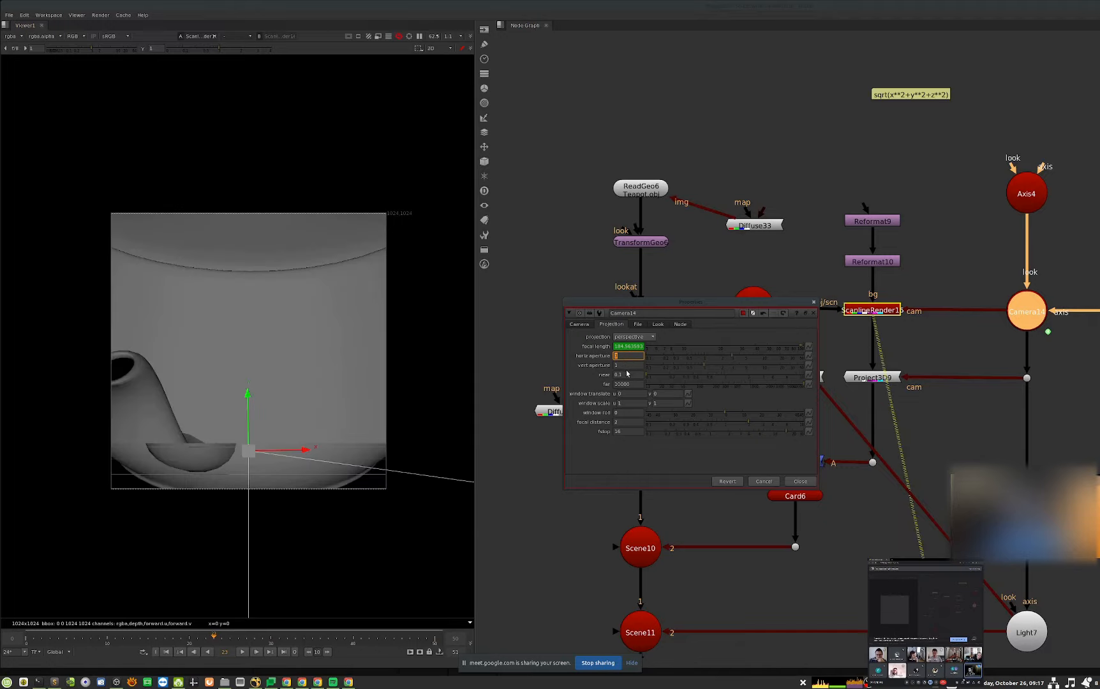
- Raise Camera14's horizontal aperture in whole-number steps until the teapot occupies only a small central part of the frame
key("Up")
key("Up")
key("Up")
key("Up")
key("Up")
key("Up")
key("Up")
key("Up")
key("Up")
key("Up")
key("Up")
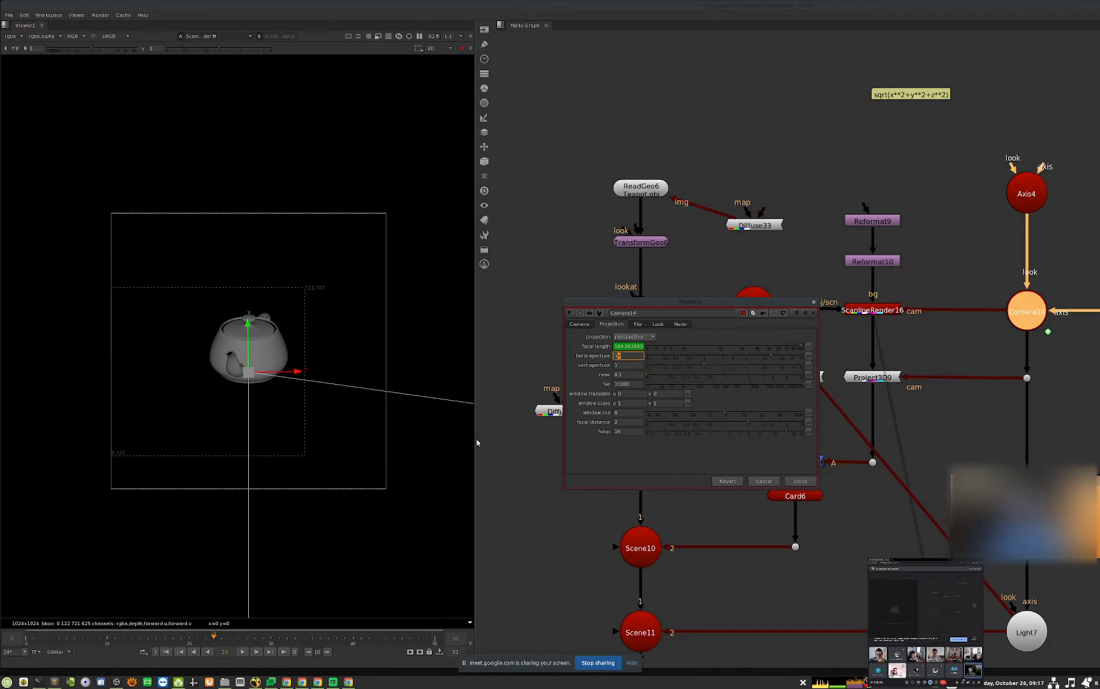
- Set Camera14's horizontal aperture to 6, checking the teapot's framing at frames 35 and 18, and close its properties
left_click_drag(203, 639, 312, 637)
double_click(618, 356)
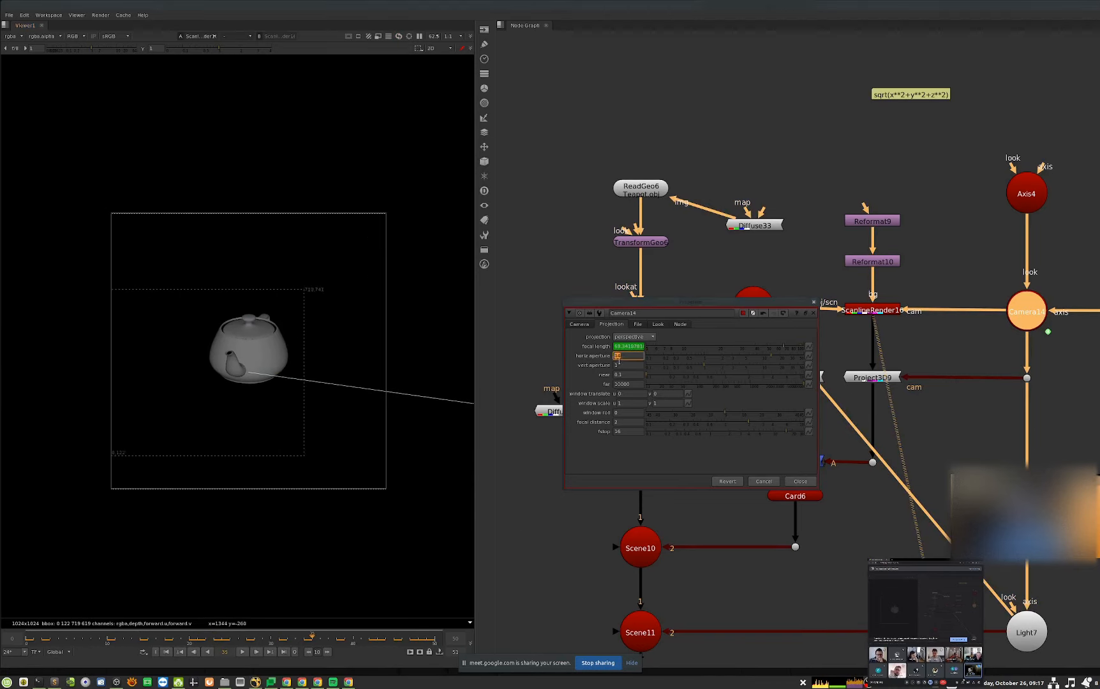
type("6")
key("Return")
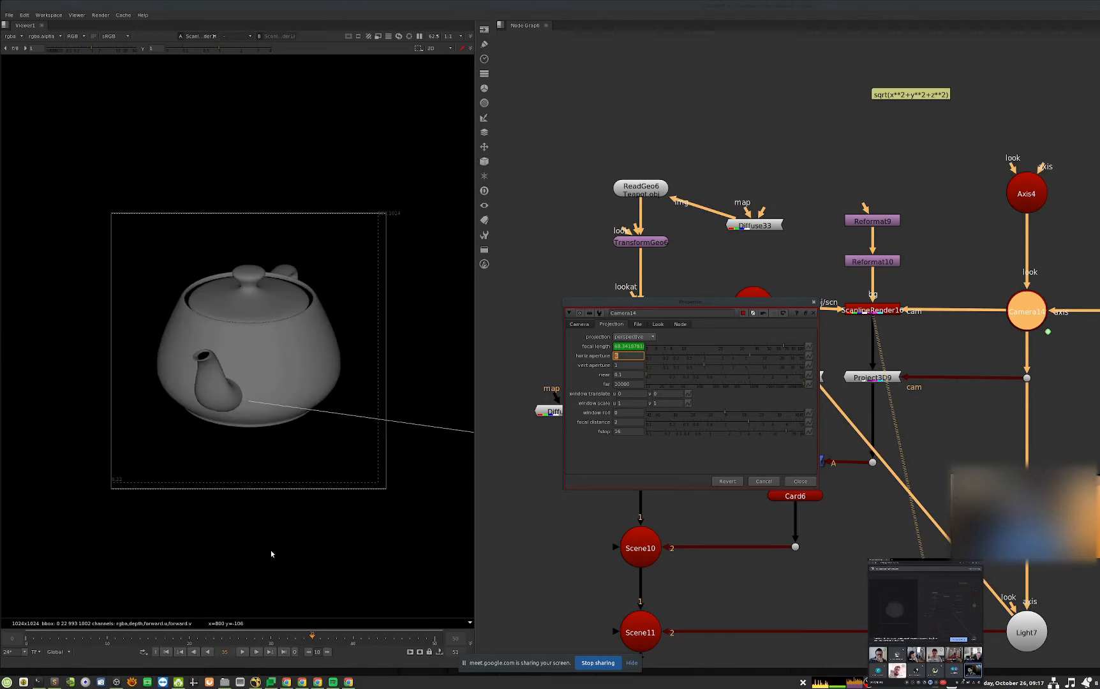
left_click(169, 635)
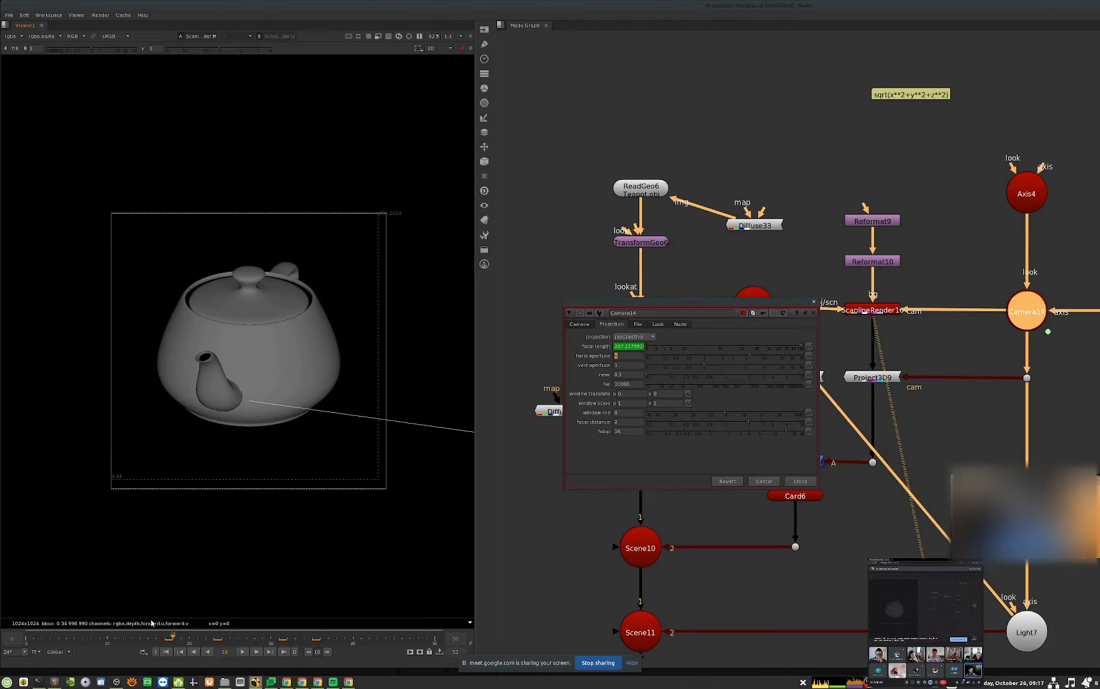
left_click(764, 481)
- Review Camera14's focal length and aperture settings in its projection properties, leaving them as they are
middle_click_drag(867, 431, 791, 440)
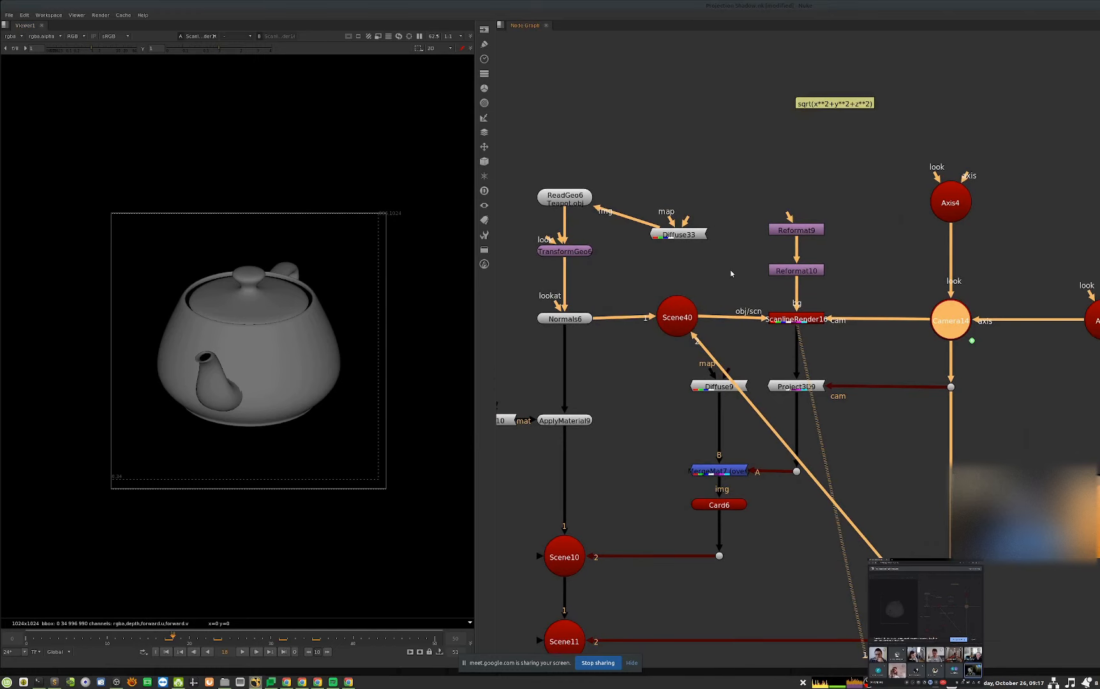
left_click(679, 326)
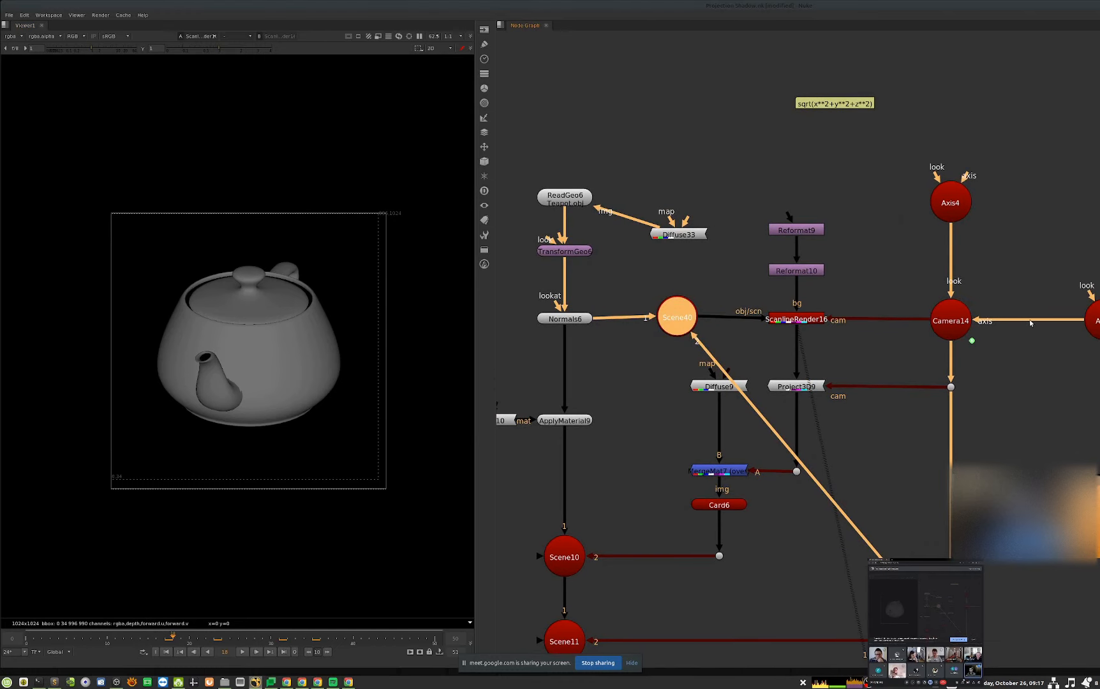
left_click_drag(1037, 280, 998, 254)
double_click(934, 324)
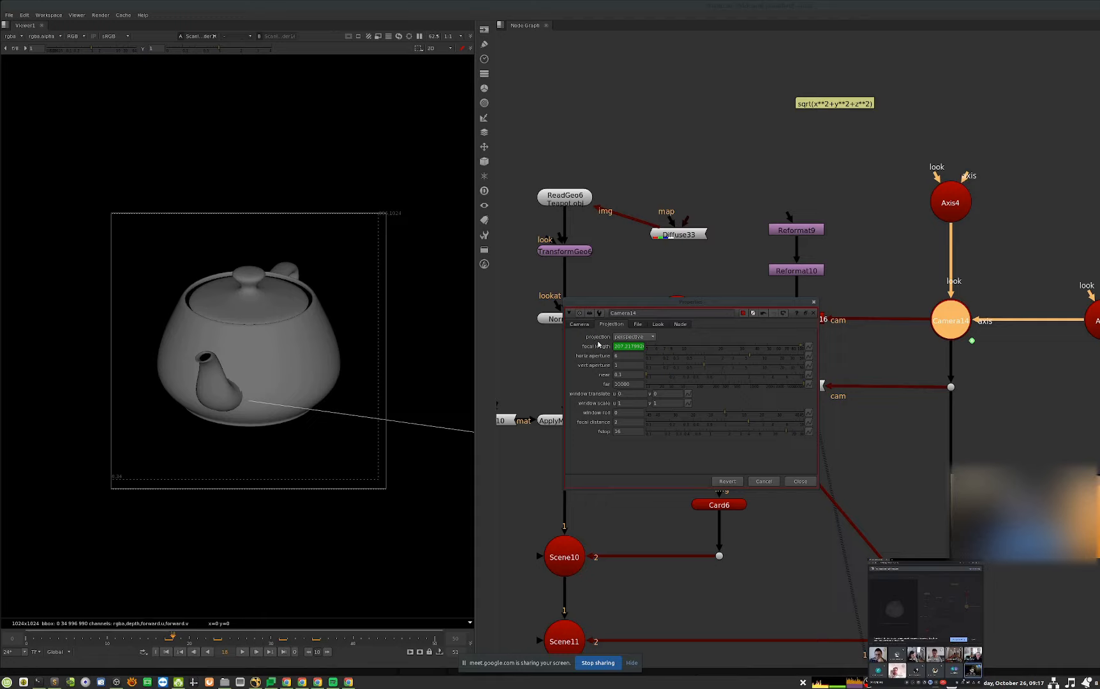
left_click(799, 481)
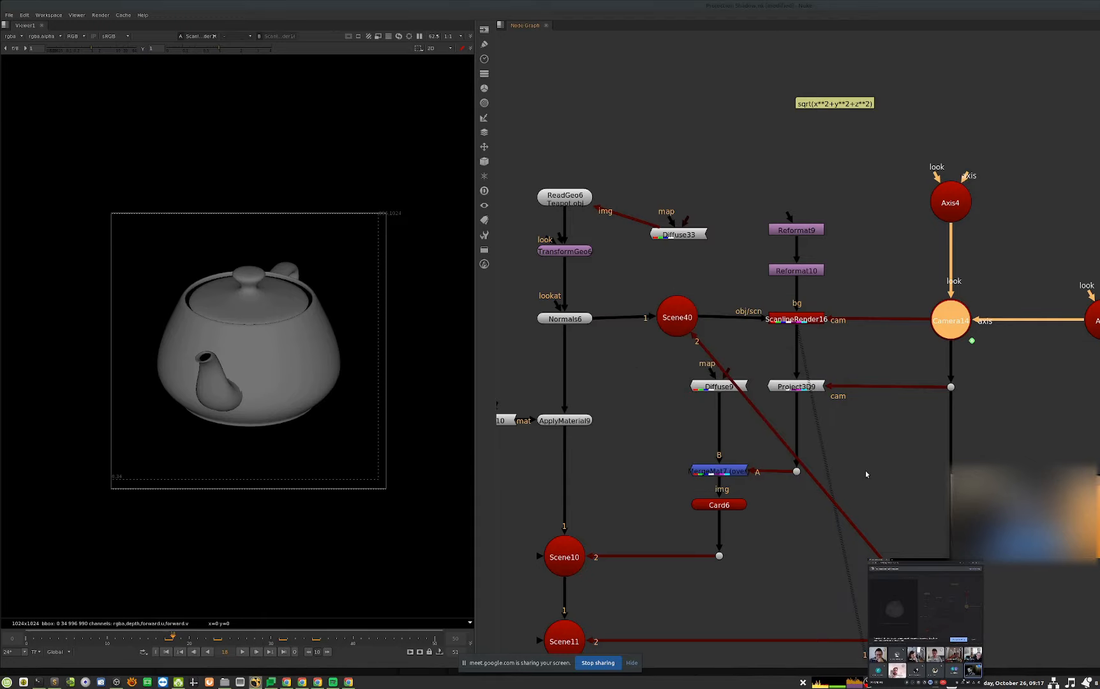
left_click(867, 475)
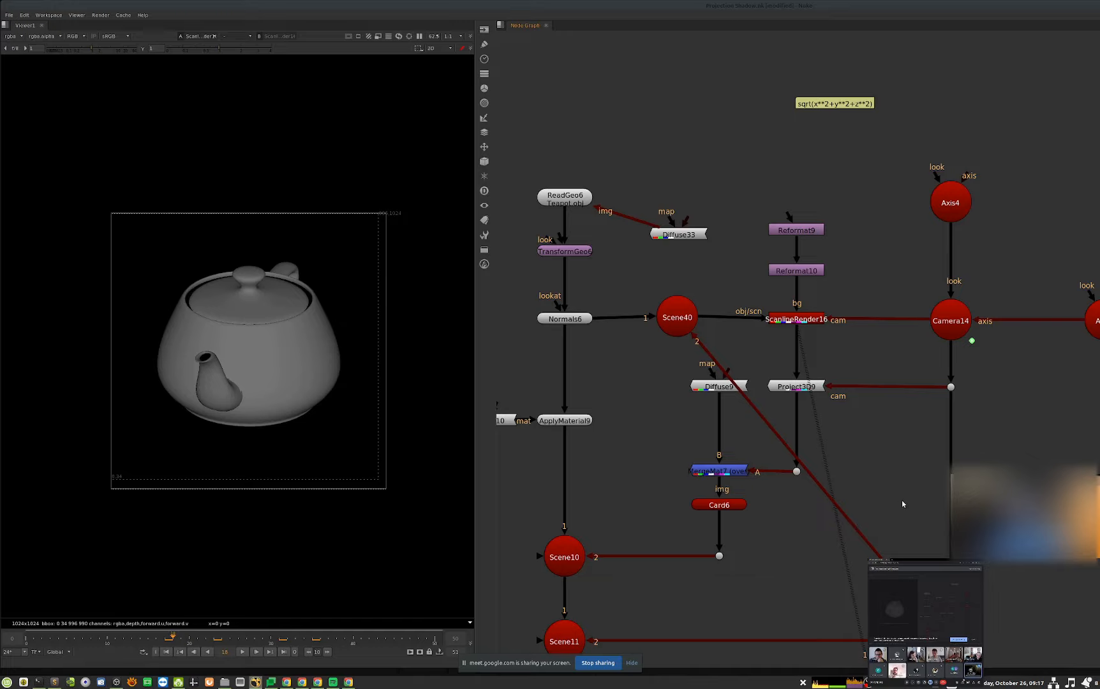
double_click(950, 321)
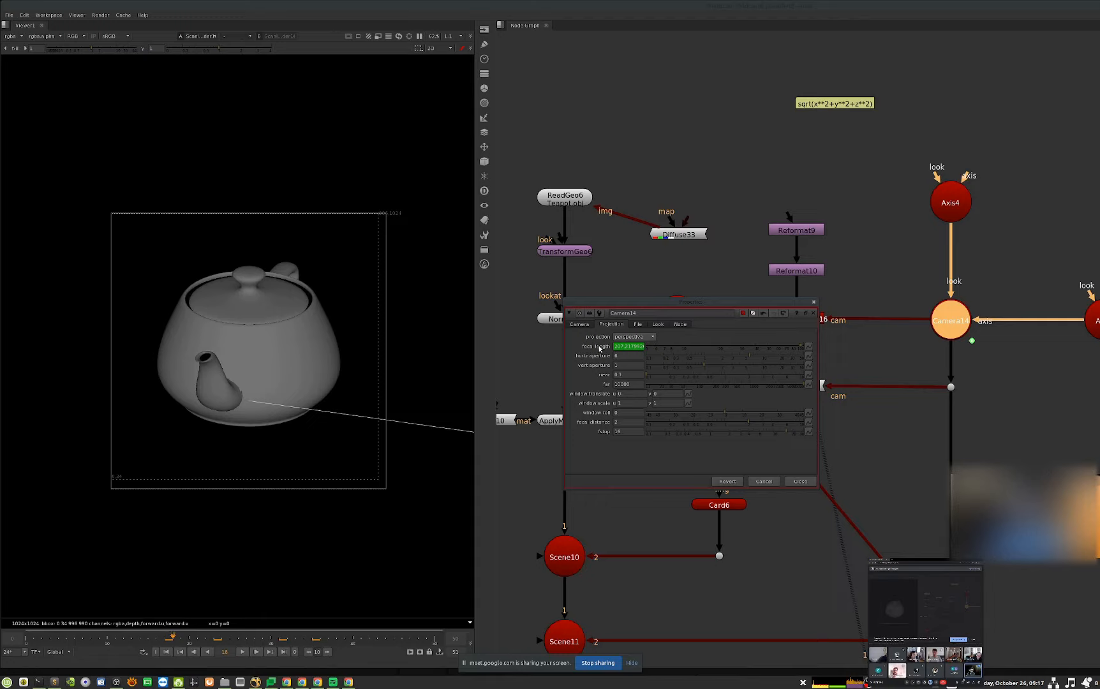
left_click(800, 481)
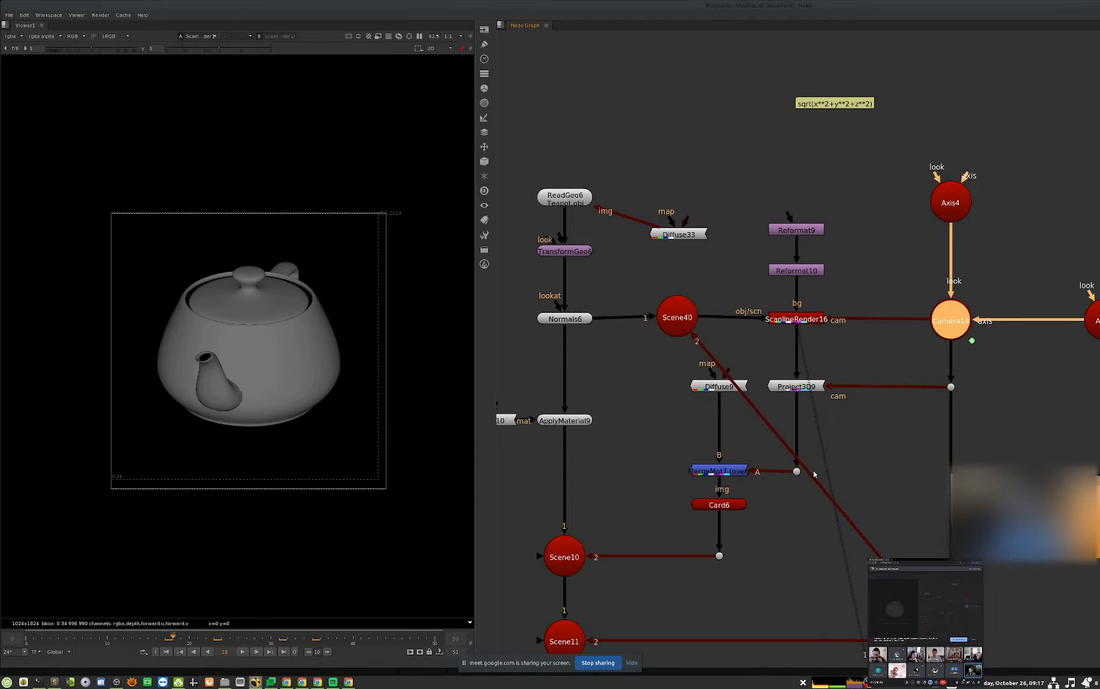
- Delete the Scene40 node before ScanlineRender16 and the Diffuse33 node connected to the teapot geometry
left_click(681, 324)
key("Delete")
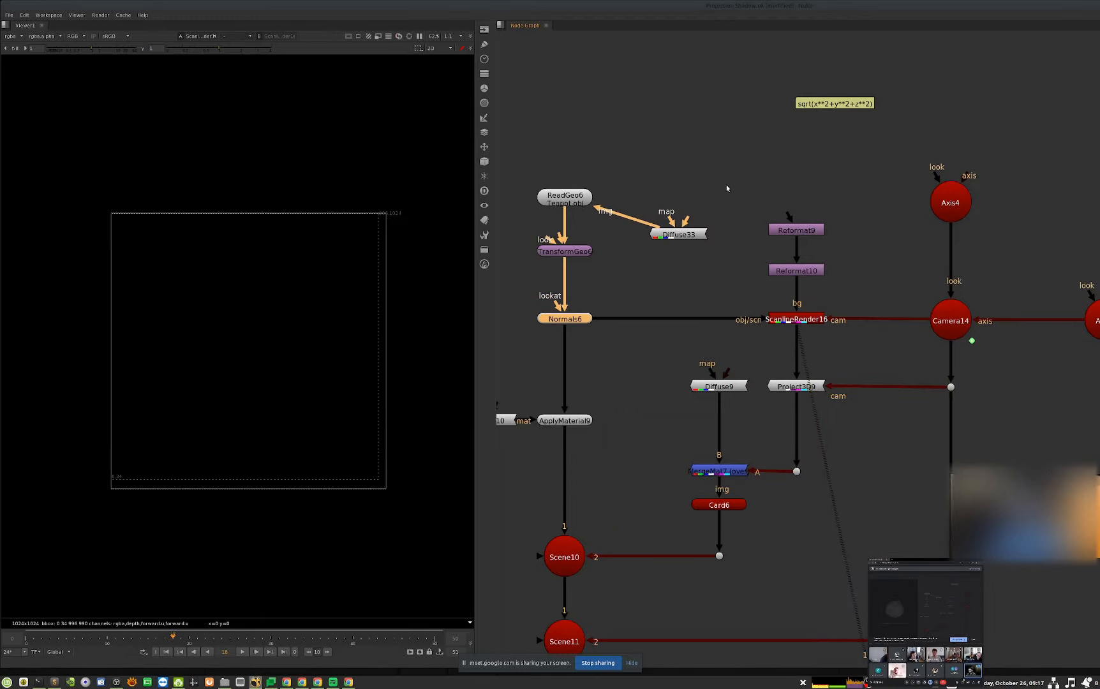
left_click(678, 234)
key("Delete")
- Examine the node graph connections between the teapot, ScanlineRender16, Project3D9, Camera14, Light7 and the two axes
middle_click_drag(871, 569, 903, 505)
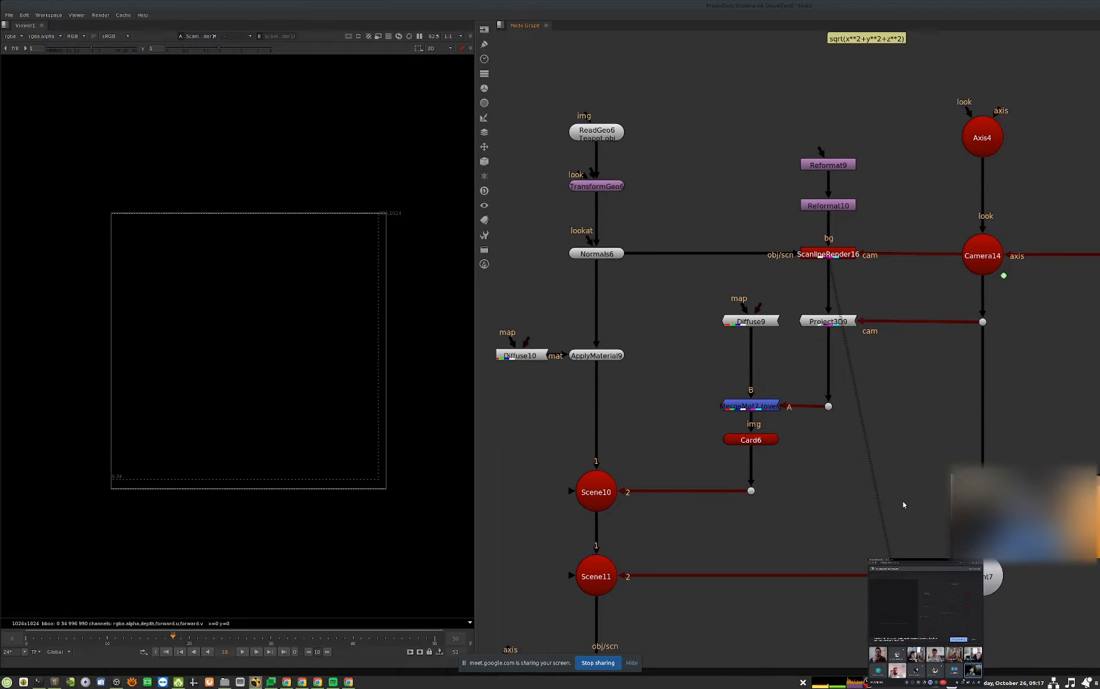
scroll(916, 486, "down", 3)
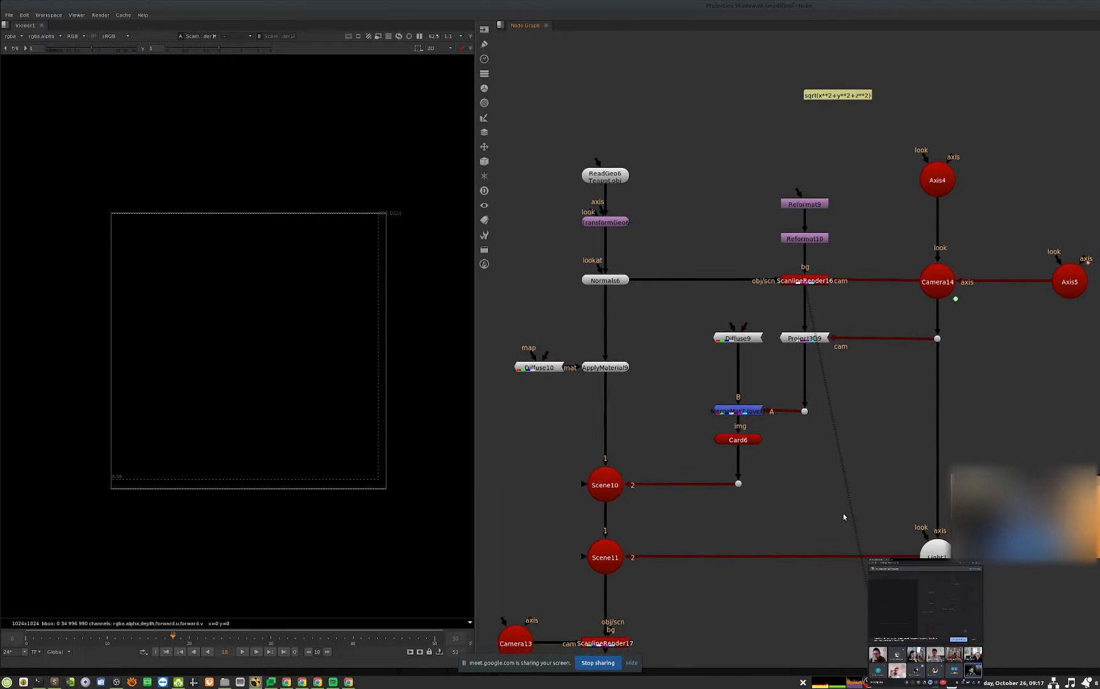
middle_click_drag(832, 540, 824, 522)
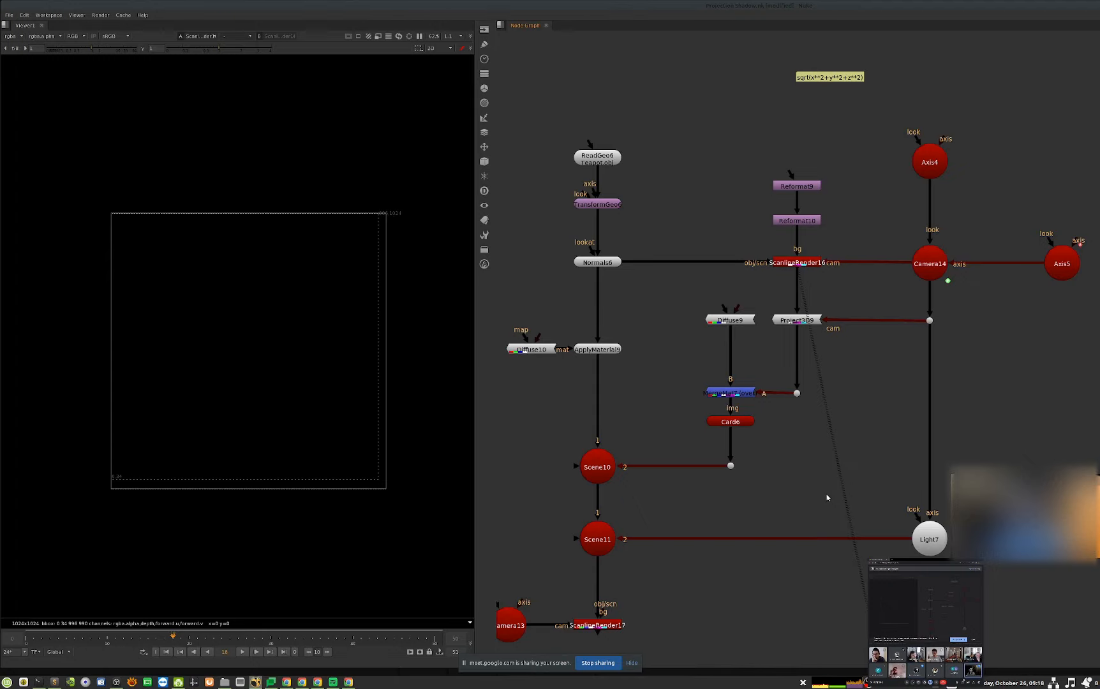
middle_click_drag(685, 412, 706, 434)
middle_click_drag(861, 433, 822, 439)
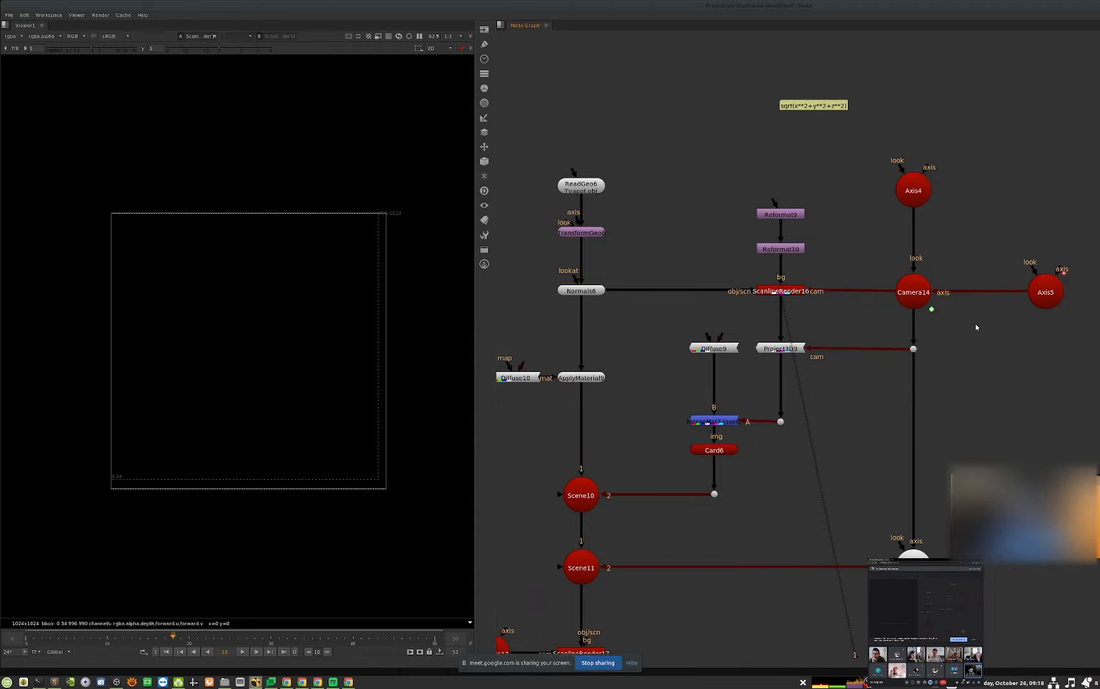
middle_click_drag(784, 532, 833, 531)
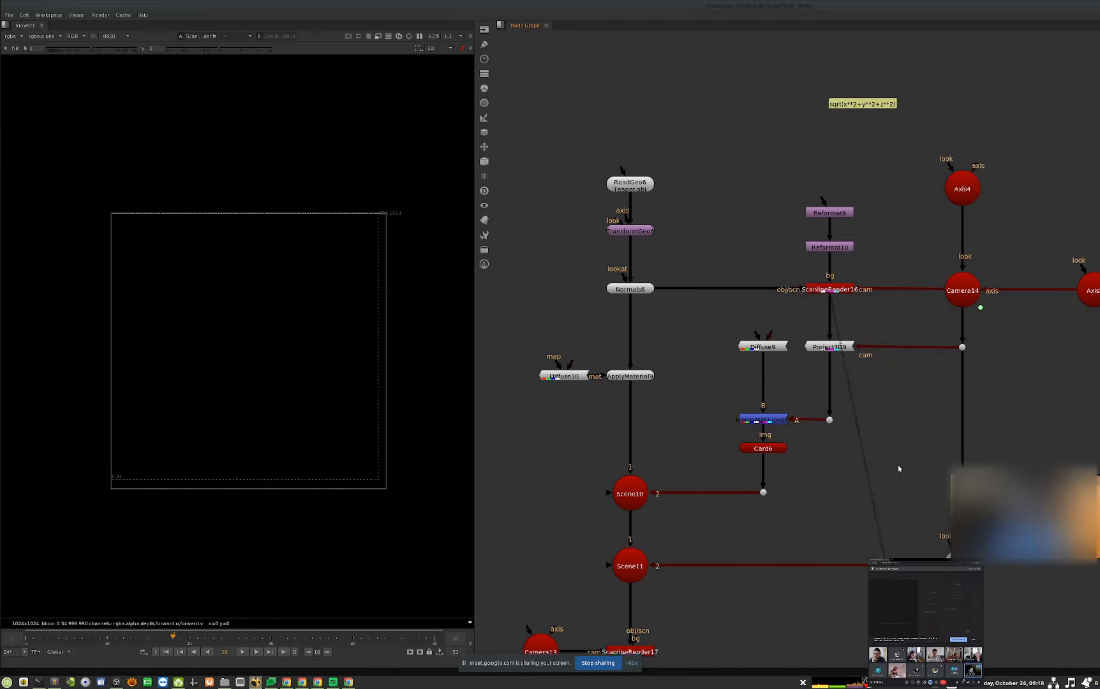
middle_click_drag(1000, 339, 950, 382)
left_click(968, 317)
- Show the alpha channel of the teapot render and open Axis4's properties to see the camera's look target
left_click(867, 234)
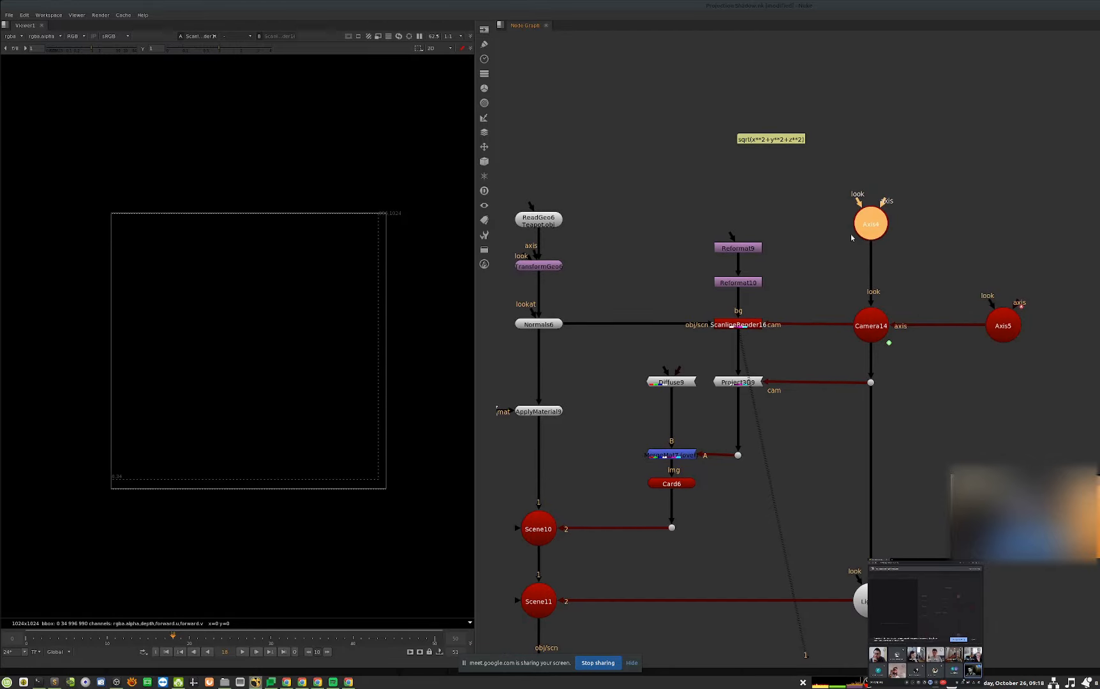
key("a")
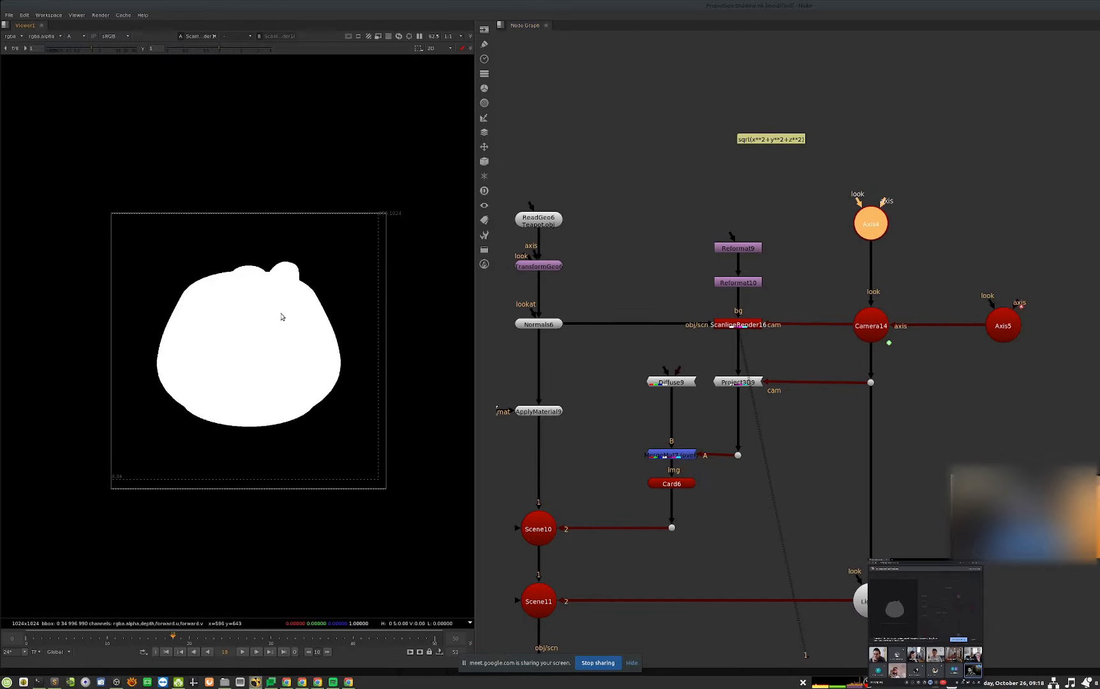
middle_click_drag(971, 217, 987, 219)
left_click_drag(964, 166, 855, 263)
key("Return")
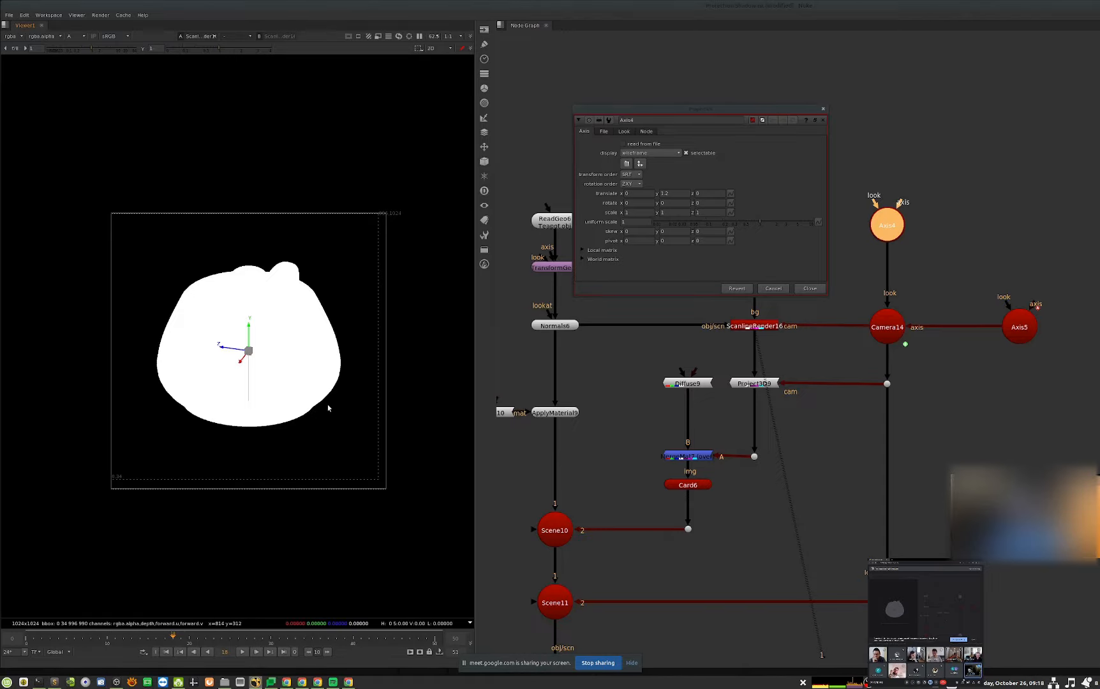
- Check Axis4's position on the teapot in the 3D view, then inspect the 2D alpha framing at frame 49
key("Tab")
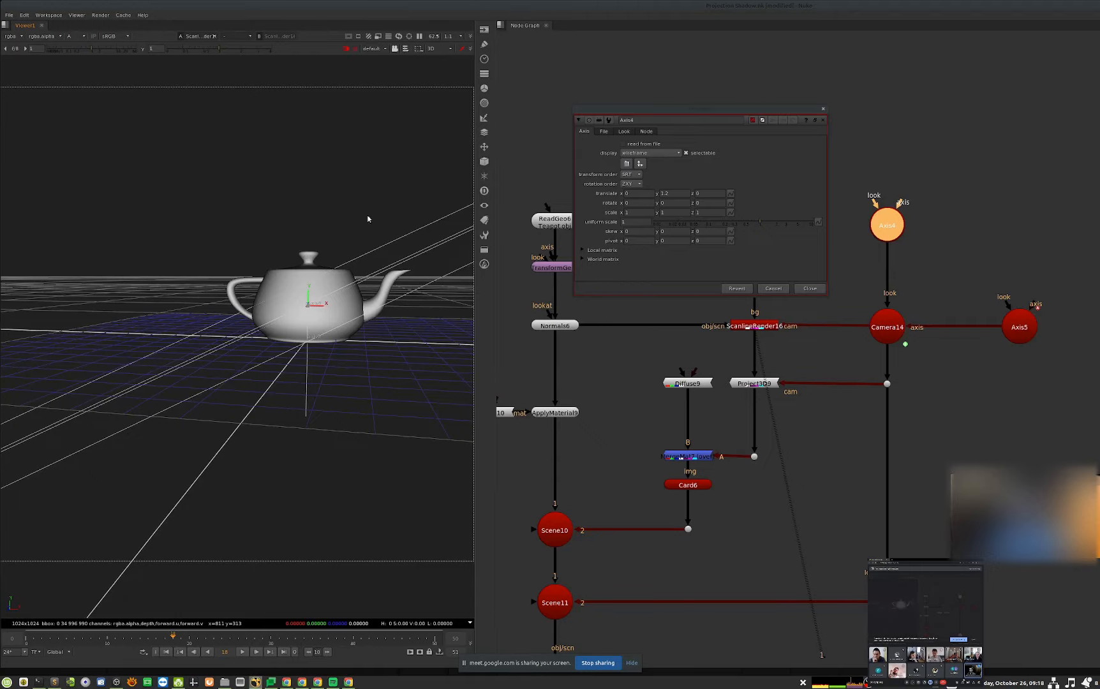
left_click(281, 418)
key("Tab")
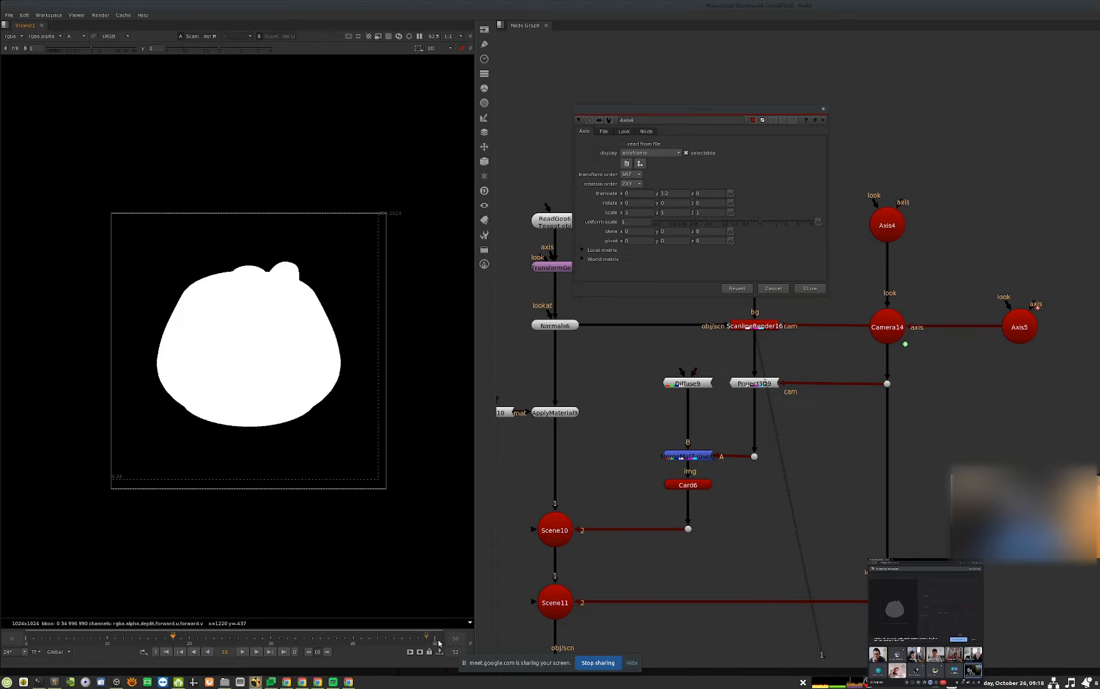
left_click_drag(434, 642, 426, 617)
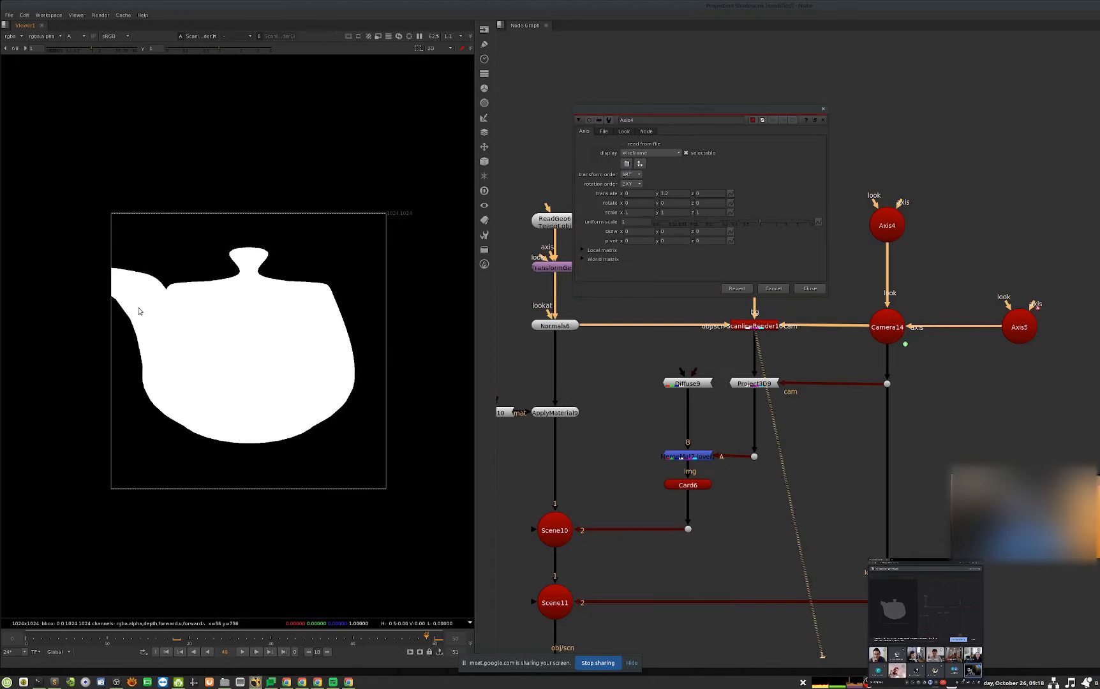
- Inspect Camera14's position relative to the teapot in the perspective, right side and front 3D views
key("Tab")
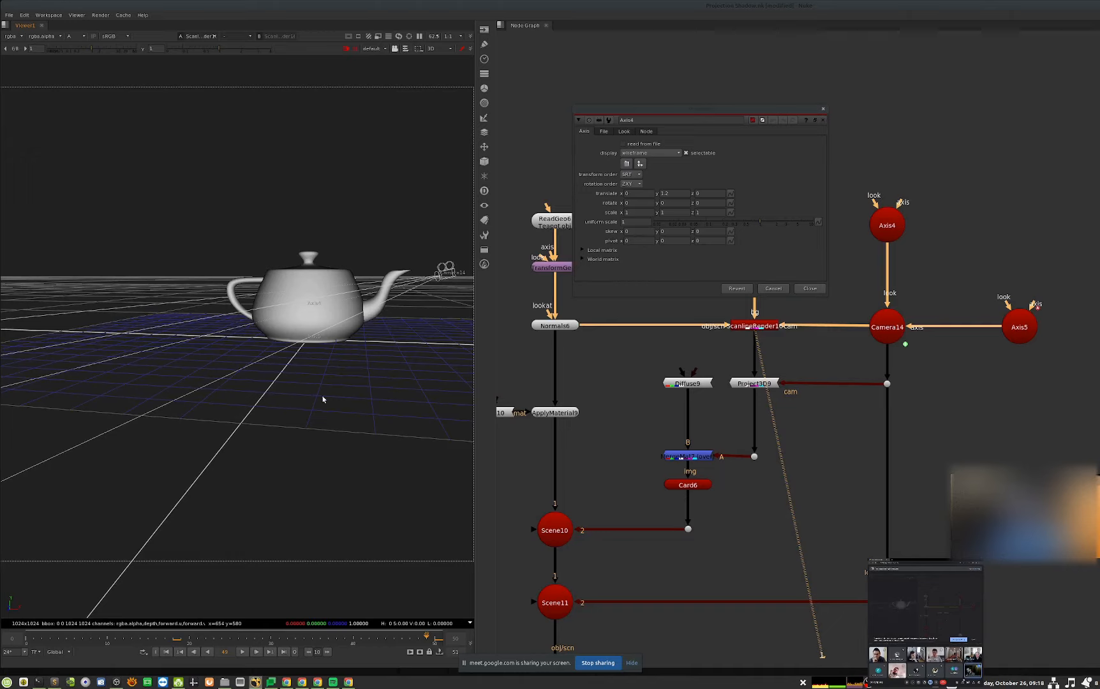
scroll(309, 311, "up", 5)
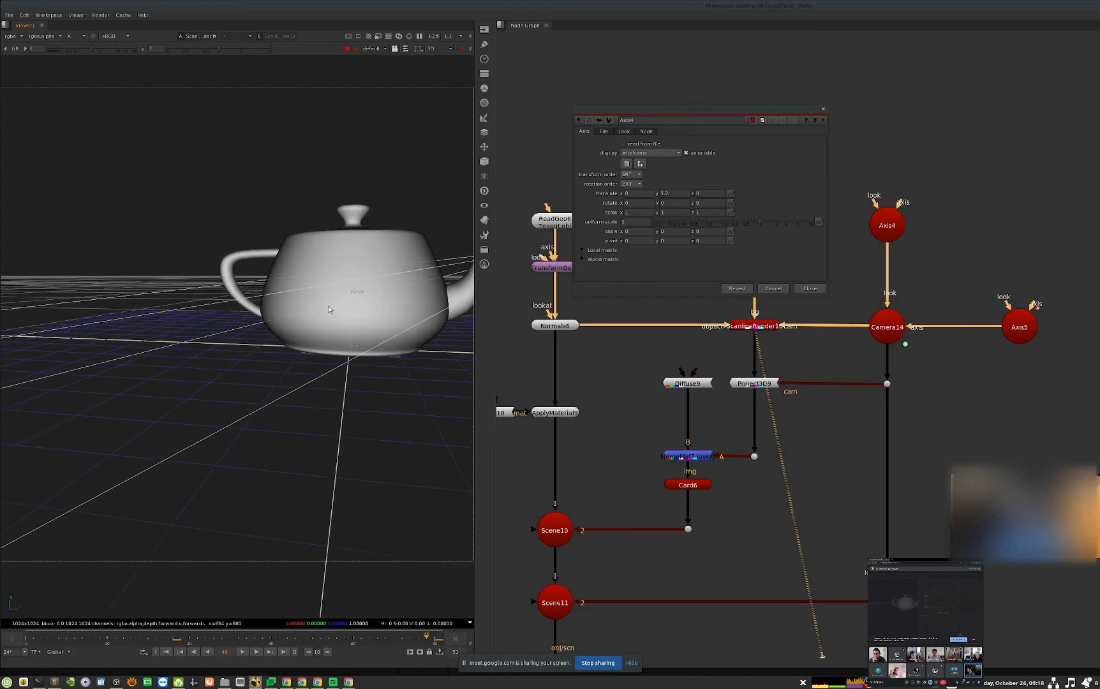
left_click(434, 48)
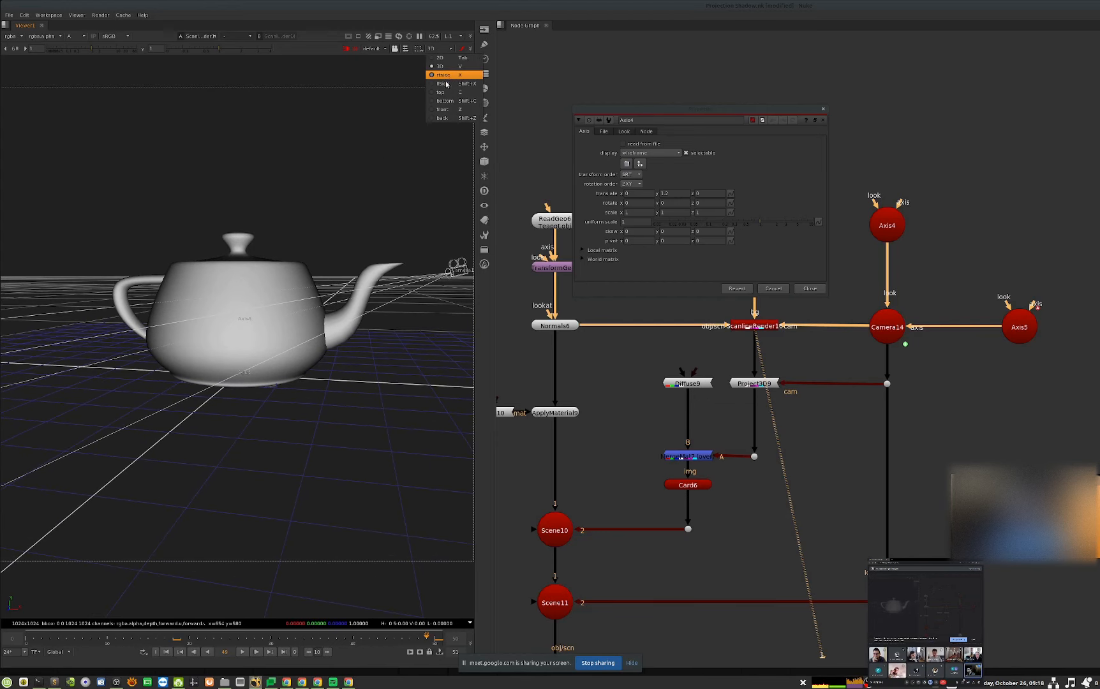
left_click(441, 117)
left_click(450, 37)
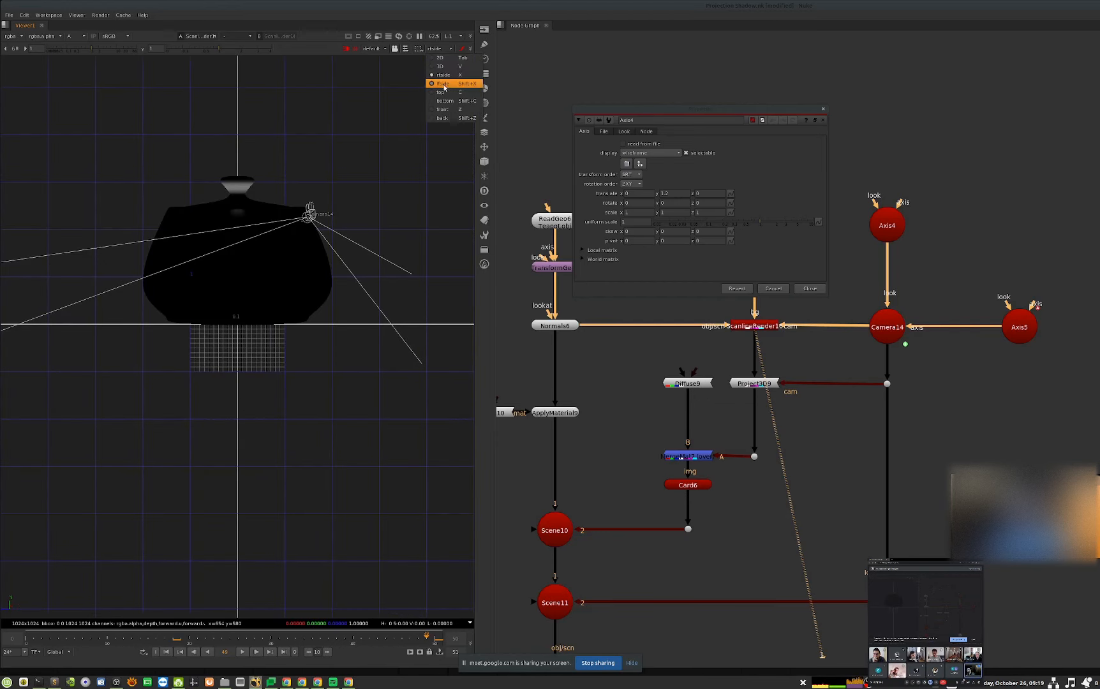
left_click(435, 112)
key("c")
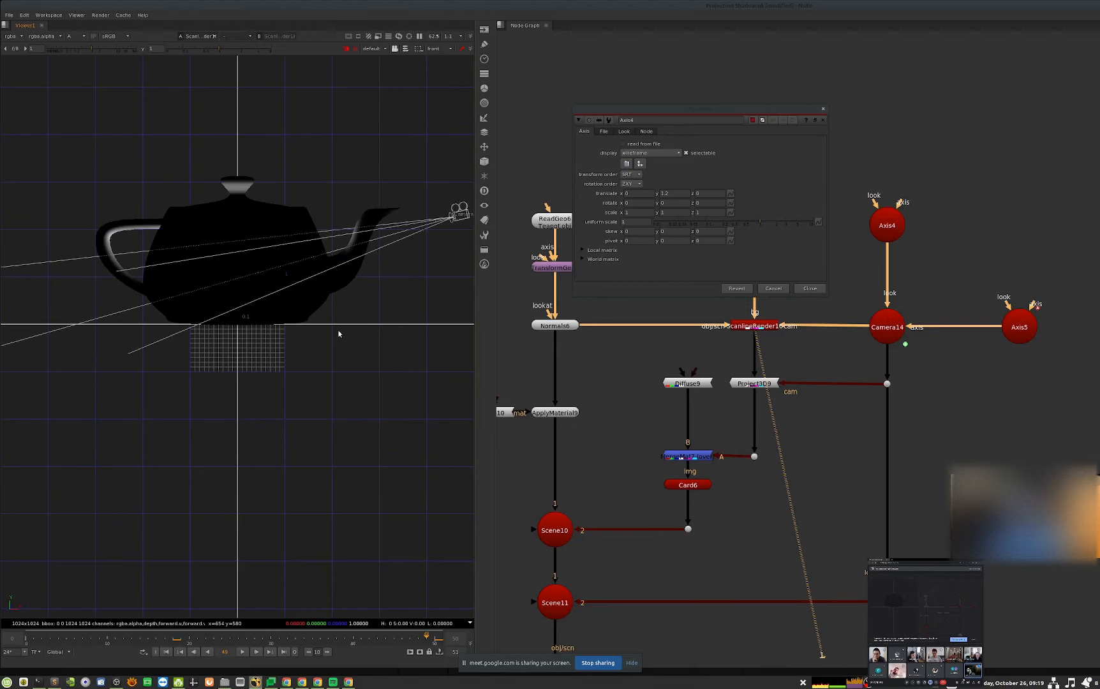
- Scrub back through frame 46 to frame 38 to examine Camera14's frustum in the front view, and close Axis4's properties
left_click(253, 652)
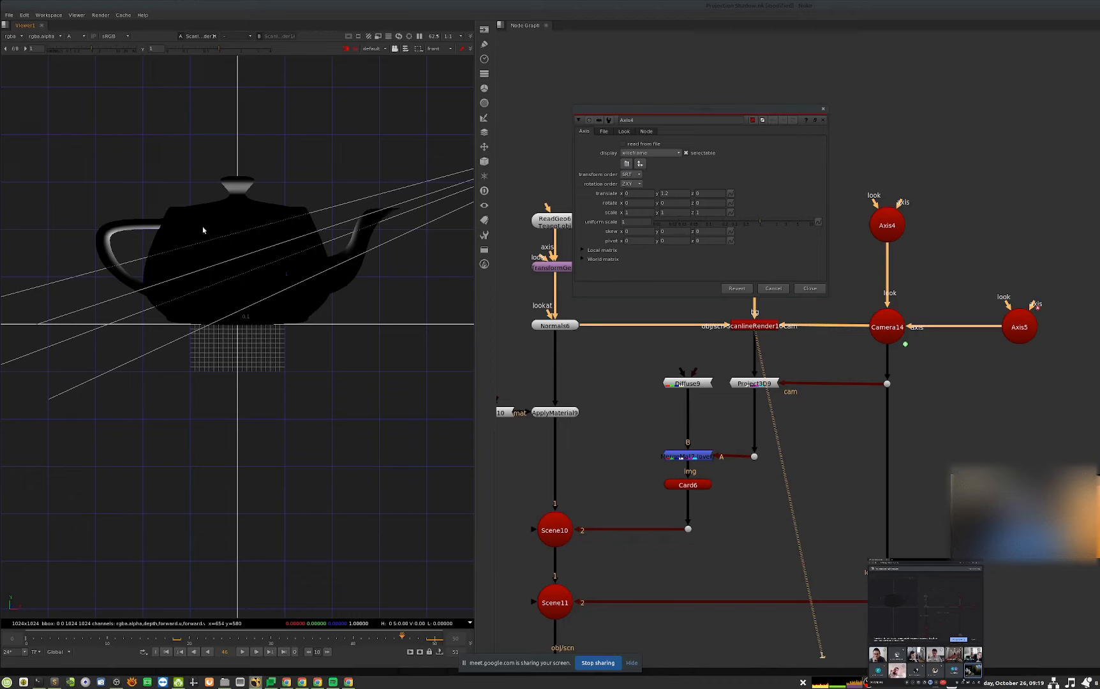
left_click_drag(378, 636, 337, 638)
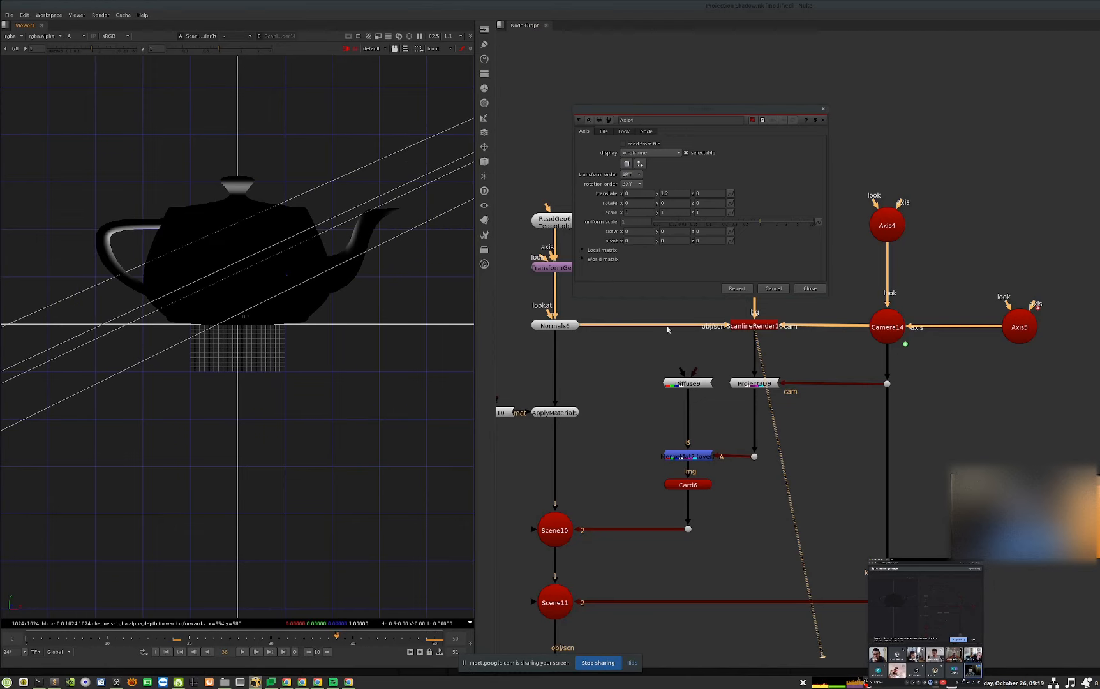
left_click(823, 119)
- Display the final ScanlineRender of the "soften" setup in the 2D viewer, in full colour and fitted to the viewer
middle_click_drag(830, 520, 789, 467)
scroll(859, 467, "down", 3)
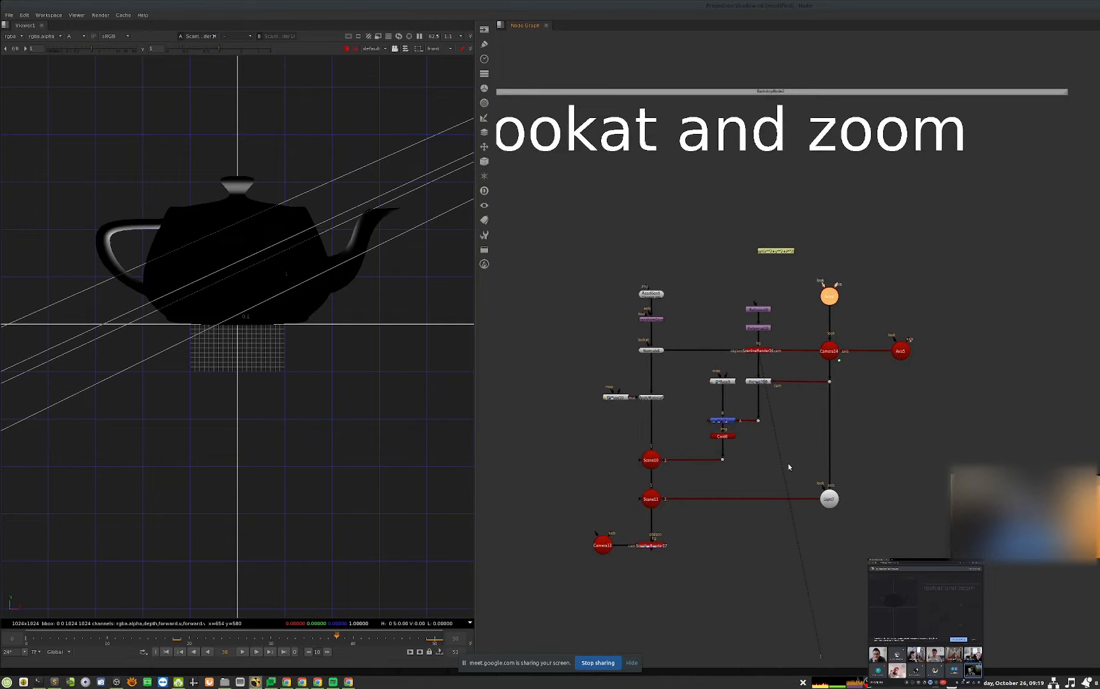
middle_click_drag(935, 460, 1056, 441)
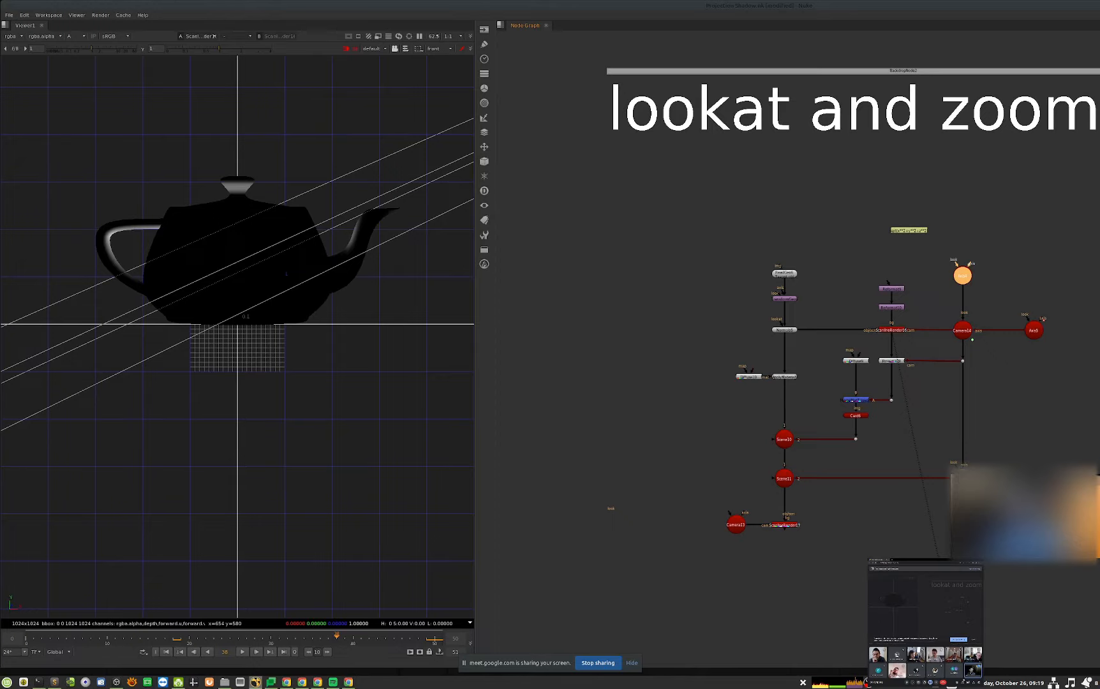
middle_click_drag(1017, 447, 831, 455)
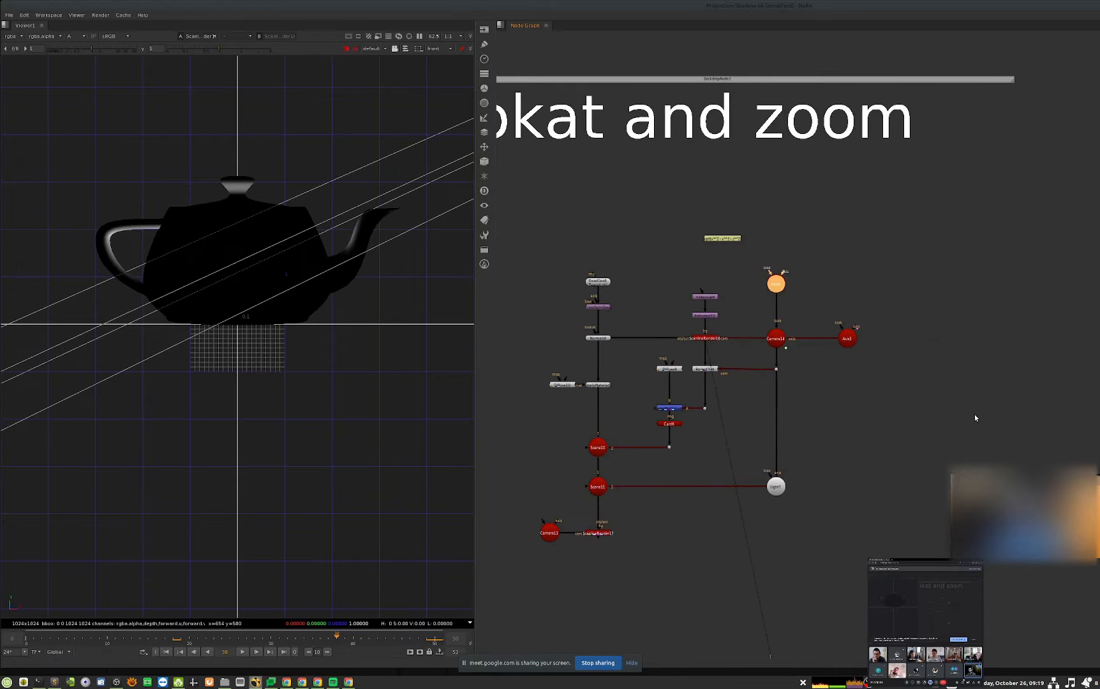
middle_click_drag(975, 414, 804, 408)
middle_click_drag(1027, 434, 861, 445)
middle_click_drag(1094, 418, 757, 435)
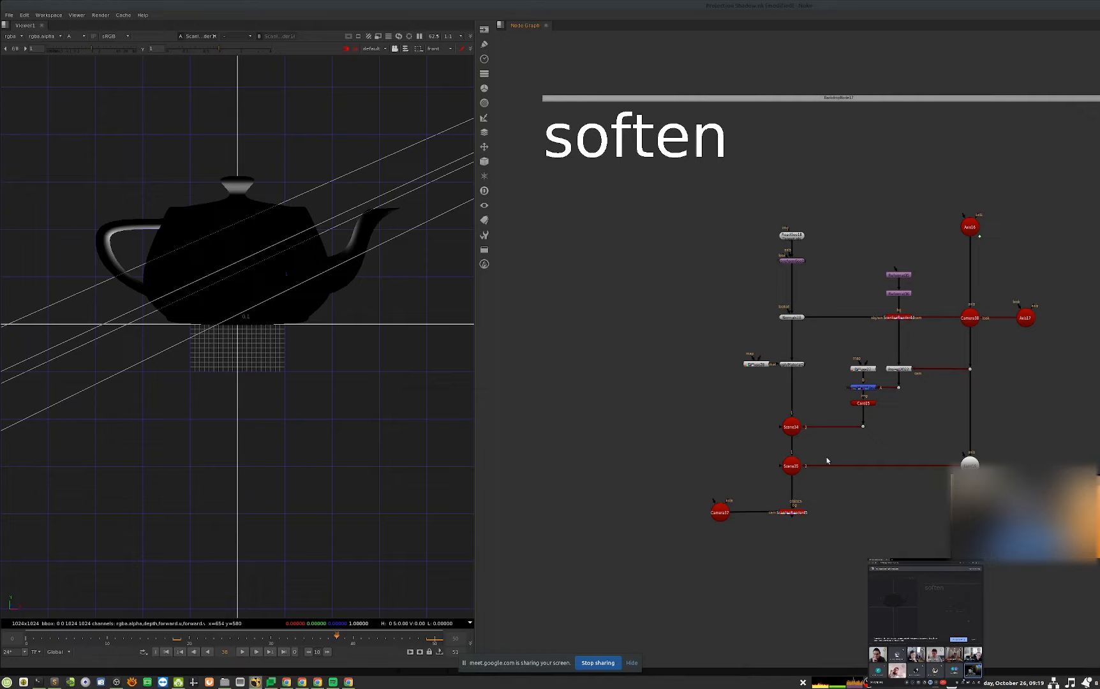
left_click(793, 513)
key("1")
key("Tab")
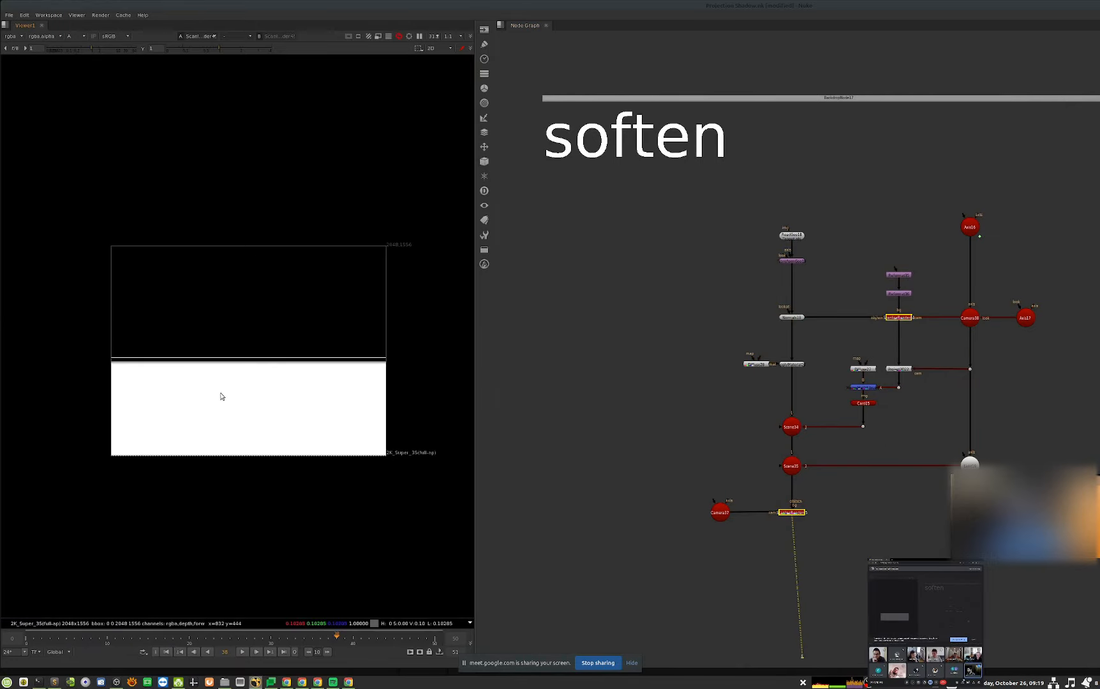
key("a")
key("f")
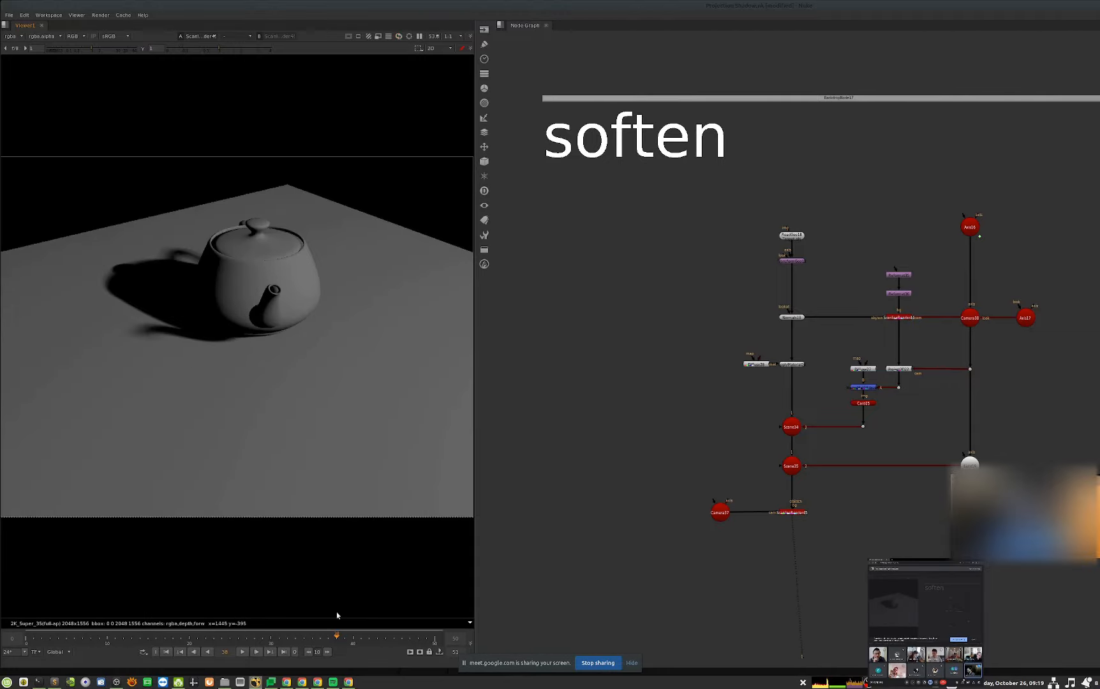
- Compare the soft shadow render at frames 10 and 0, and check Axis16's properties
left_click(105, 638)
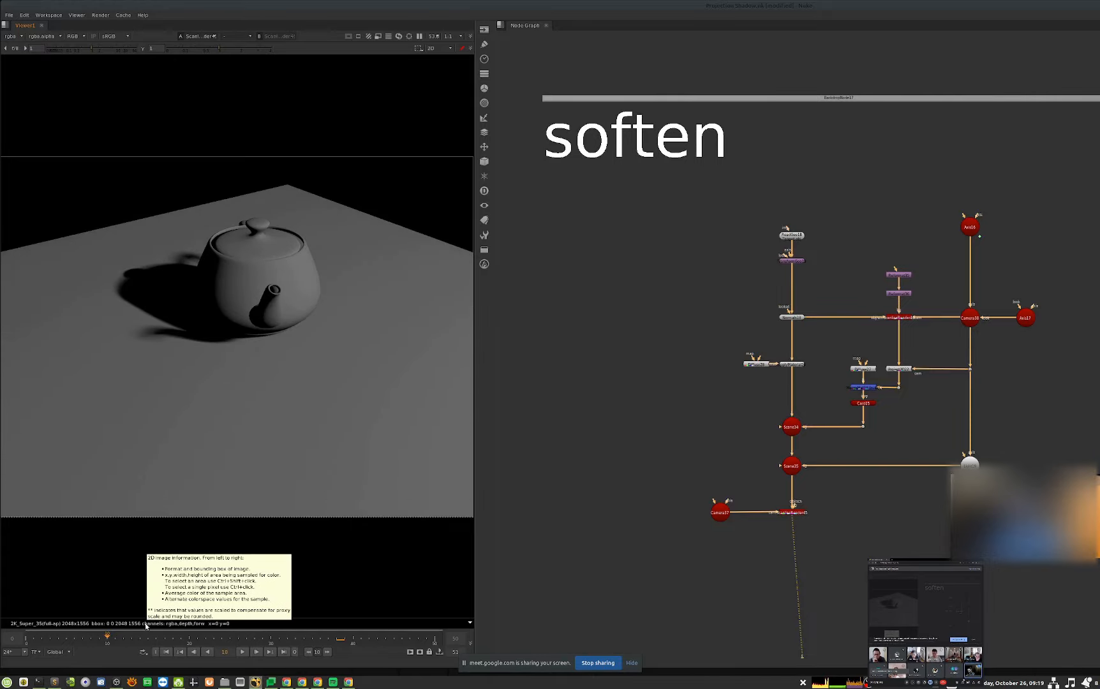
key("Home")
middle_click_drag(908, 444, 827, 467)
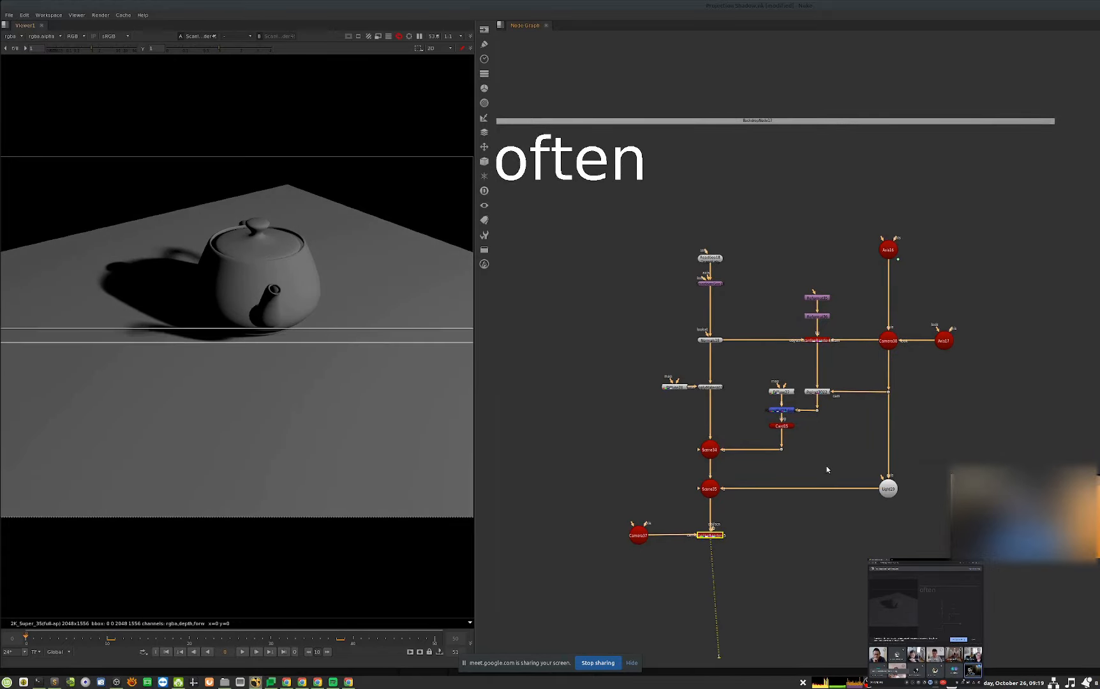
double_click(888, 250)
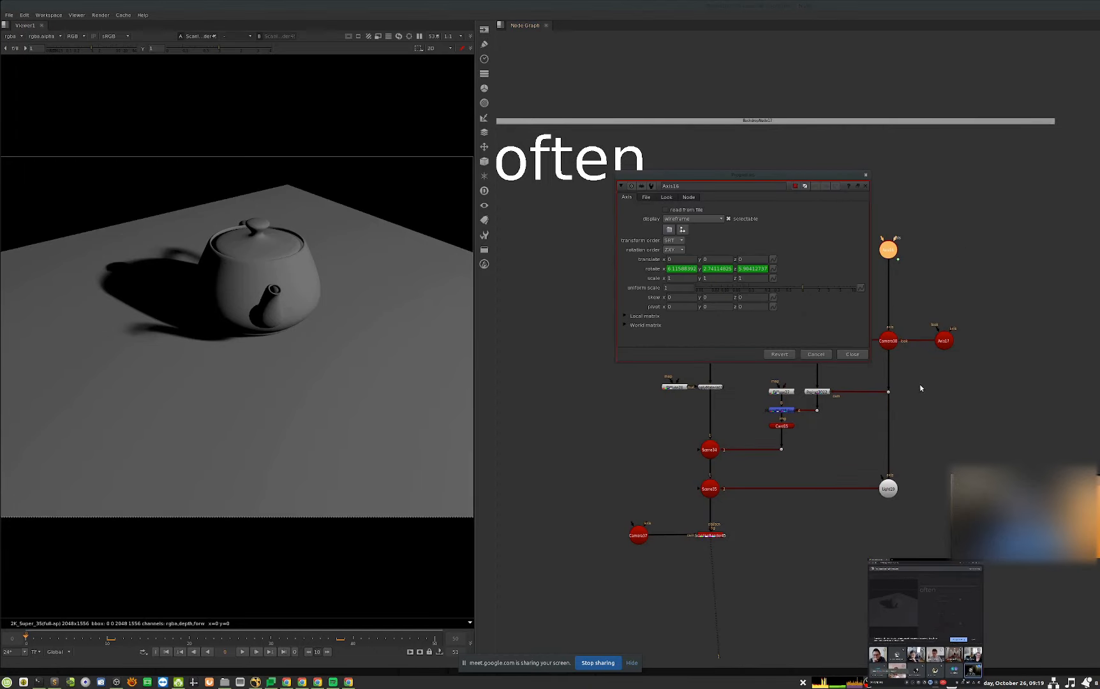
left_click(860, 358)
- Display Camera38 in the 3D view and scrub from frame 0 to frame 10 to examine how it moves
left_click(886, 342)
key("1")
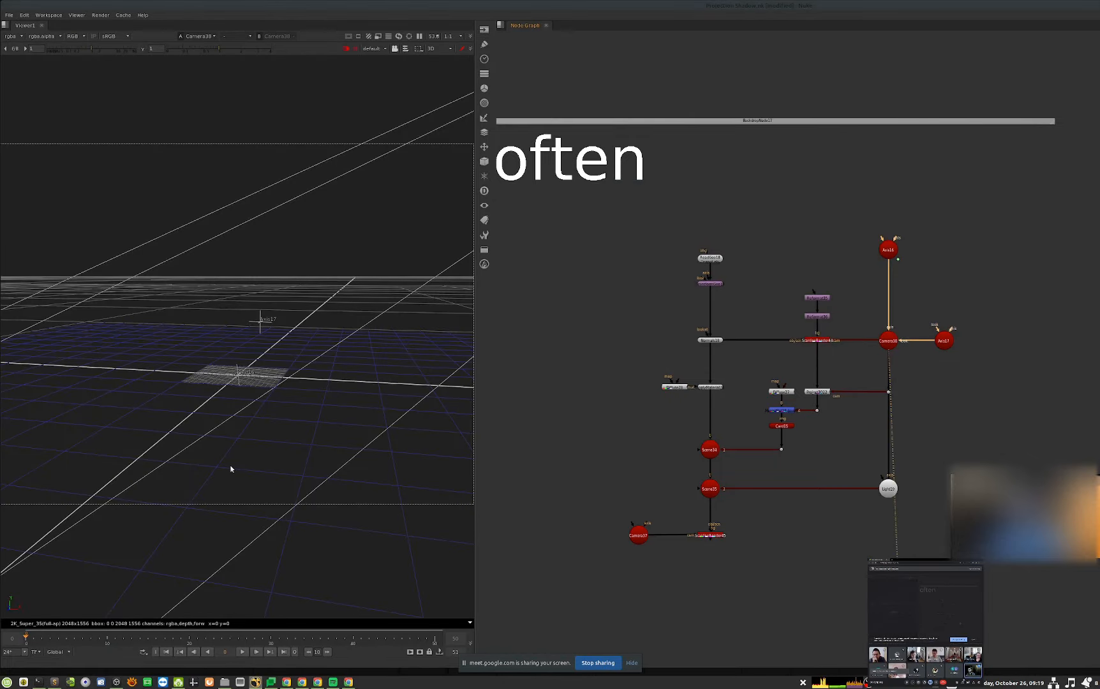
left_click_drag(275, 424, 177, 437, "ctrl")
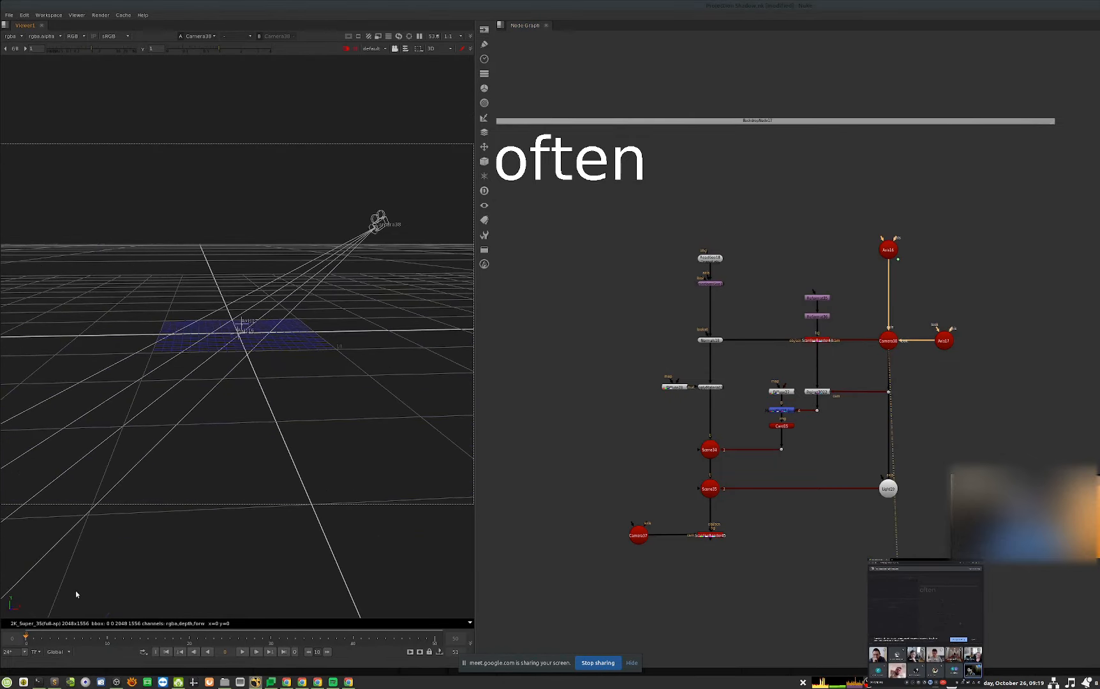
left_click_drag(70, 638, 107, 639)
- Inspect the random expressions driving Axis16's rotate values without changing them
double_click(888, 249)
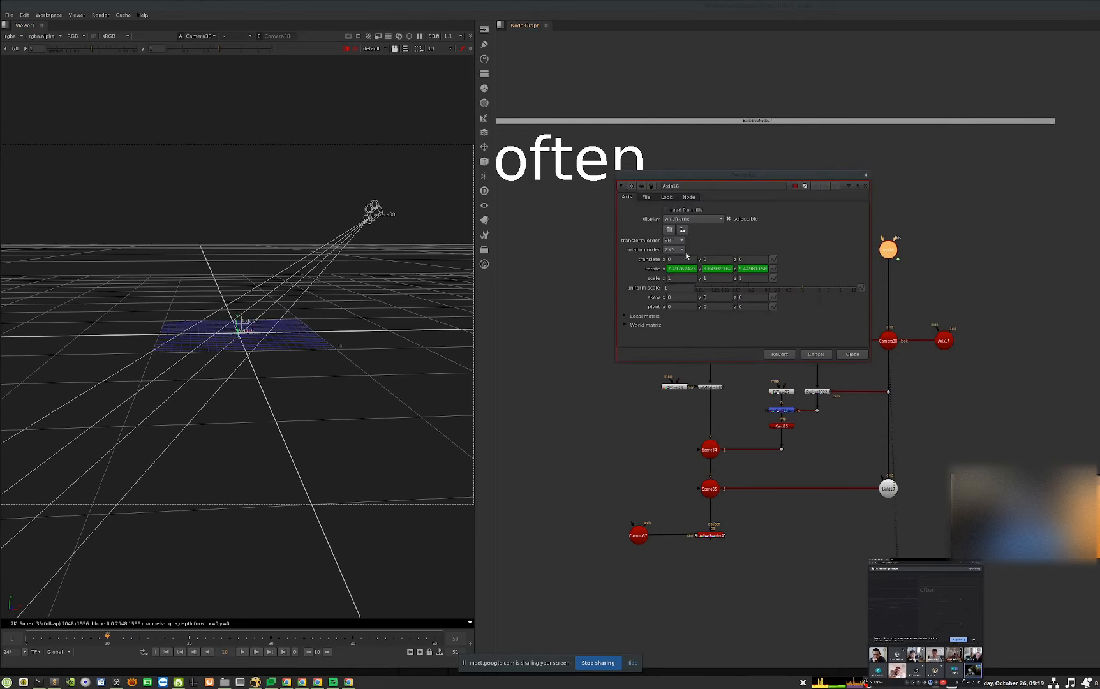
left_click(774, 269)
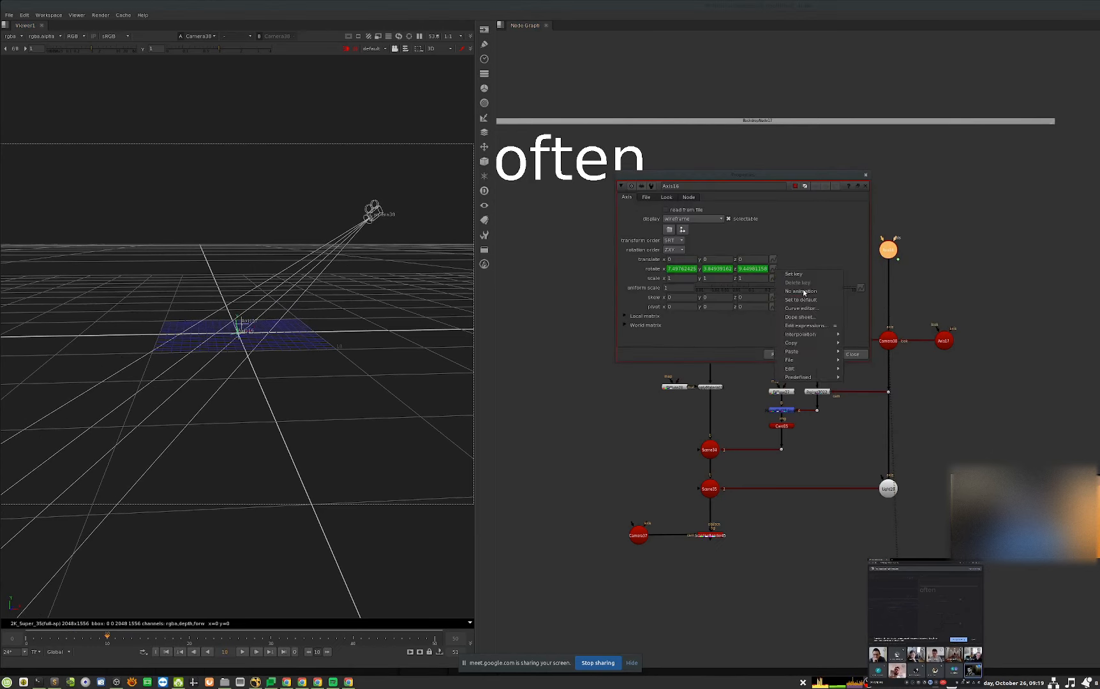
left_click(821, 326)
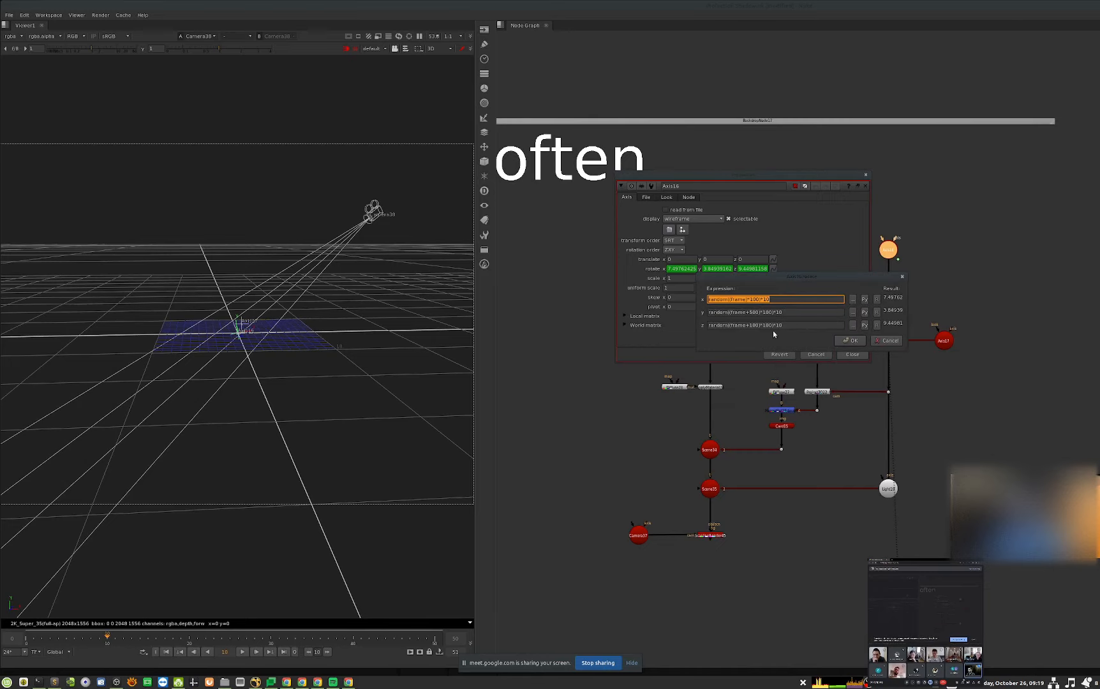
key("Escape")
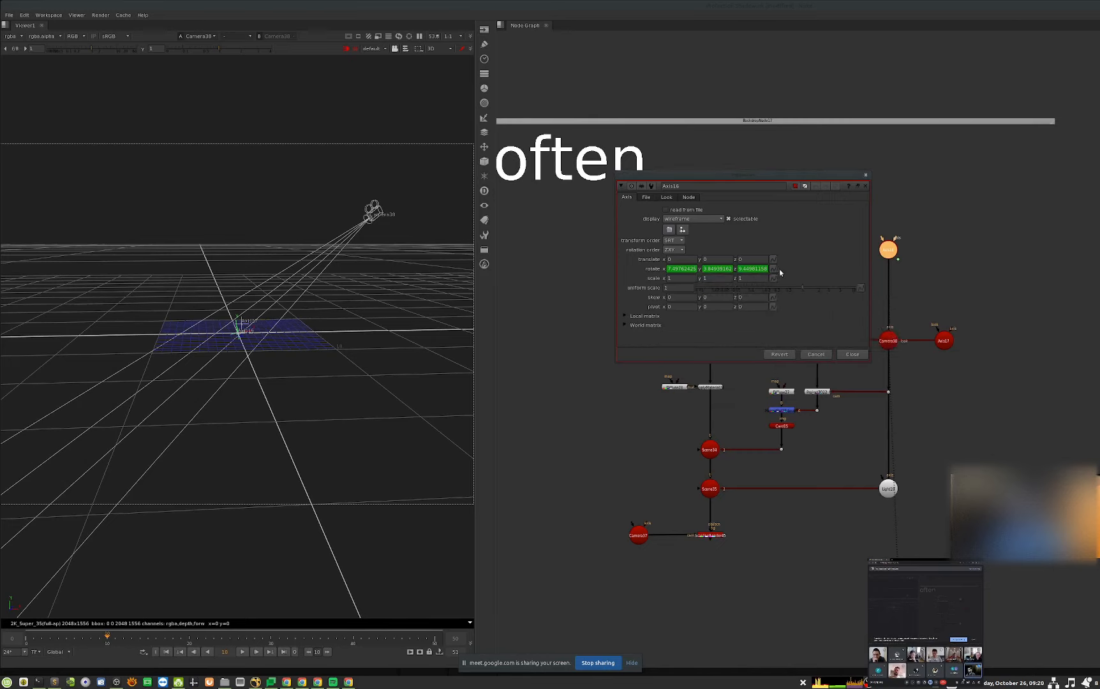
- Examine Axis16's rotate curves in an enlarged Curve Editor, and close both the editor and the axis properties
left_click(773, 269)
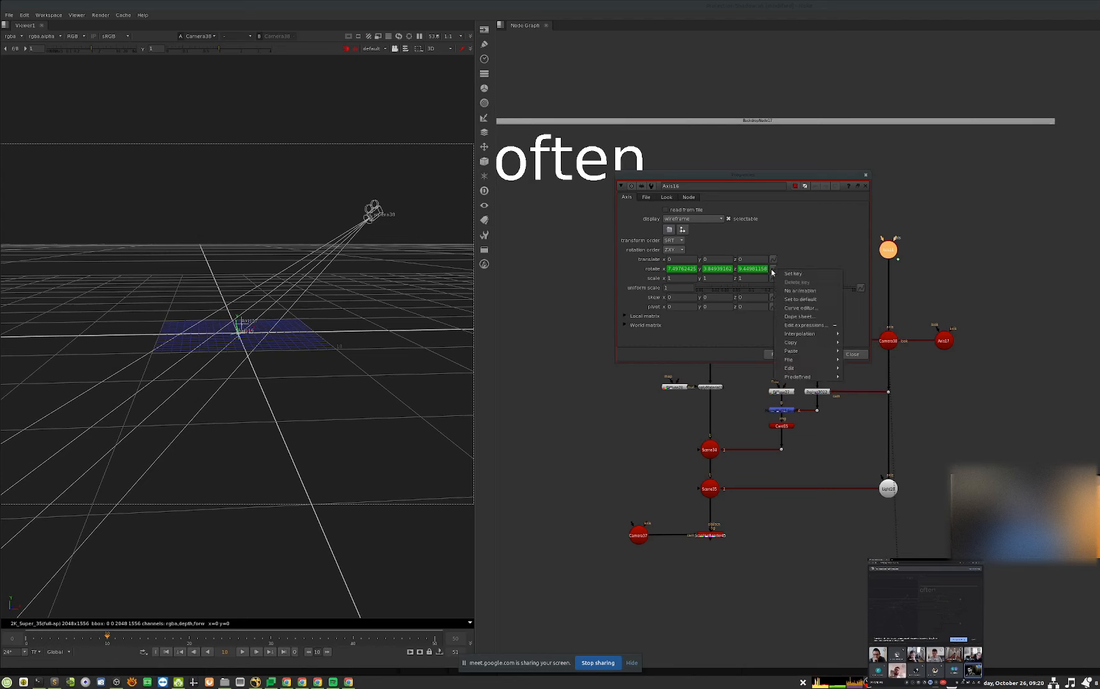
left_click(818, 308)
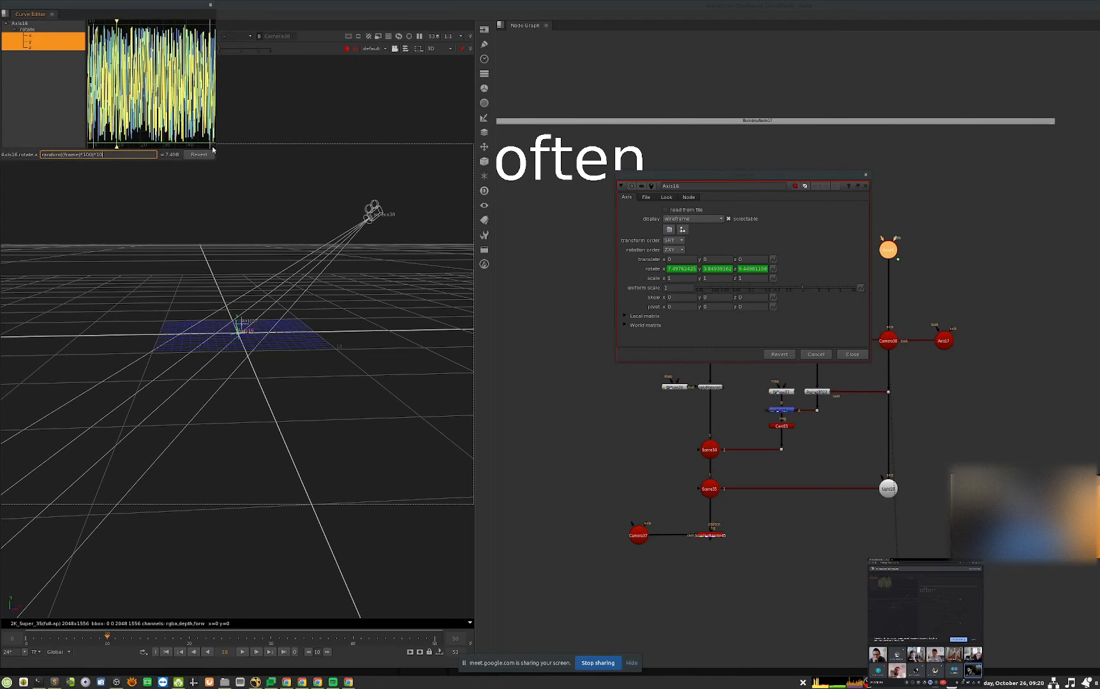
left_click_drag(215, 157, 669, 271)
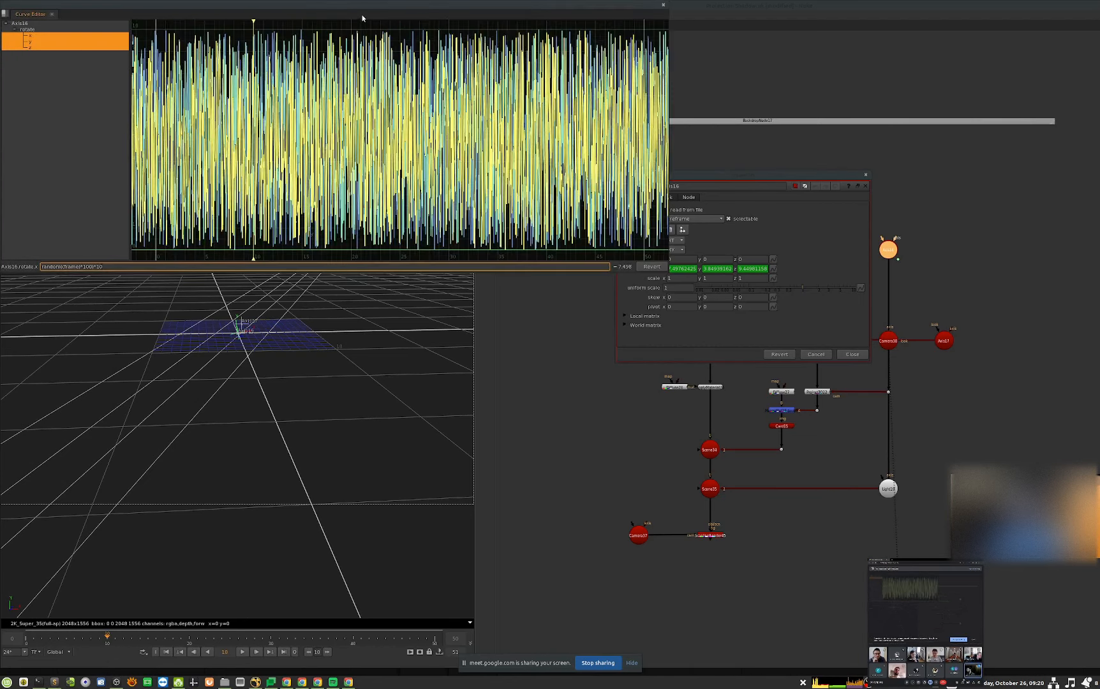
left_click_drag(364, 7, 668, 187)
middle_click_drag(476, 338, 788, 312)
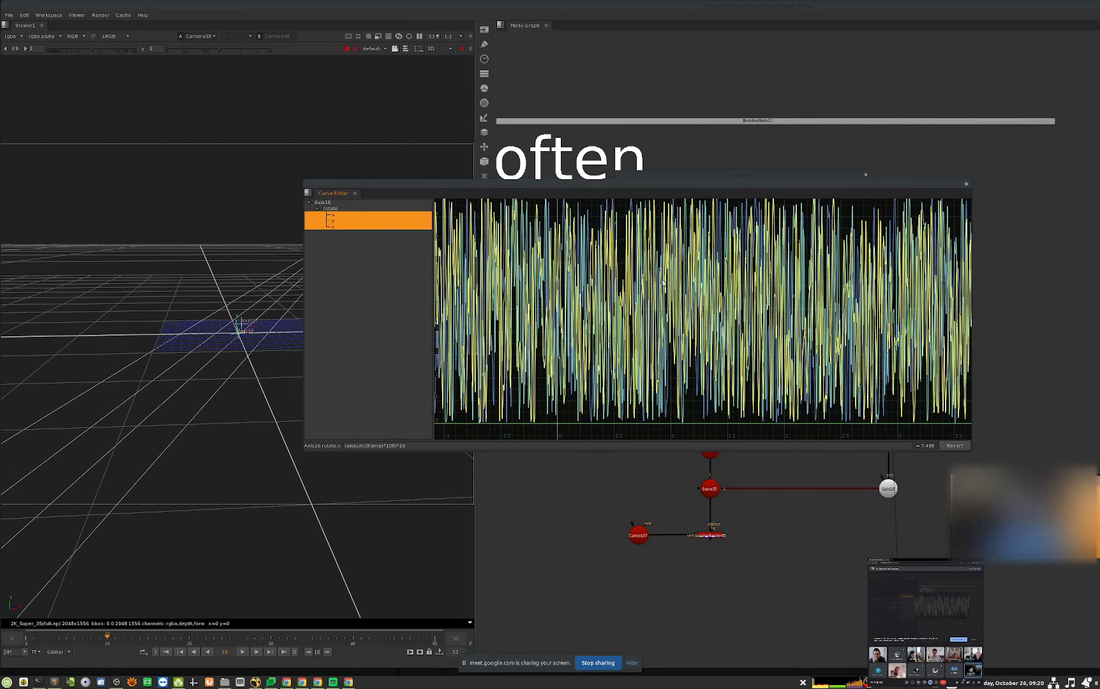
left_click(967, 185)
left_click(863, 174)
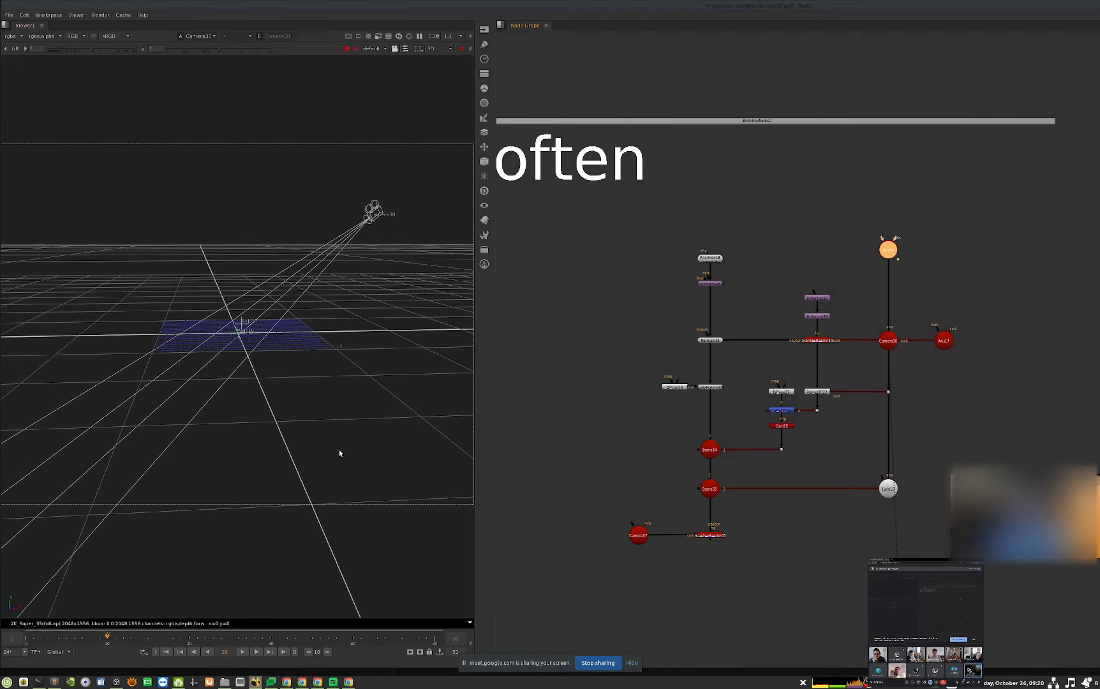
- Scrub to frame 11 to check the camera movement in 3D, and view ScanlineRender44's alpha output in 2D
mouse_move(94, 638)
left_mouse_down()
mouse_move(81, 640)
mouse_move(114, 639)
left_mouse_up()
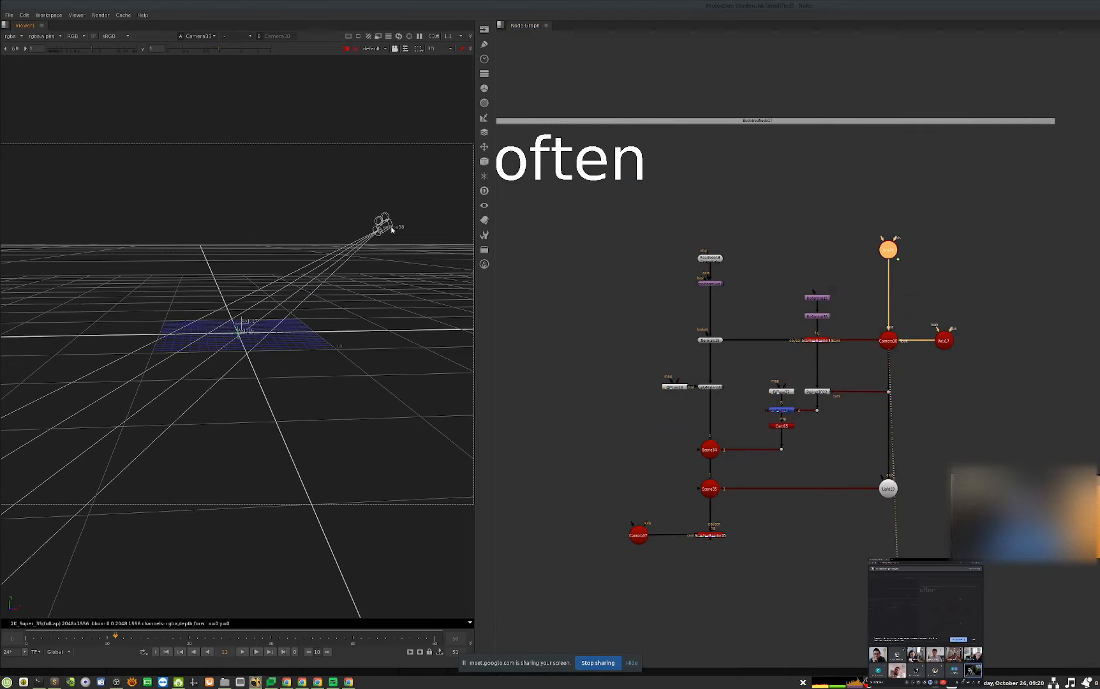
scroll(810, 352, "up", 2)
left_click(818, 339)
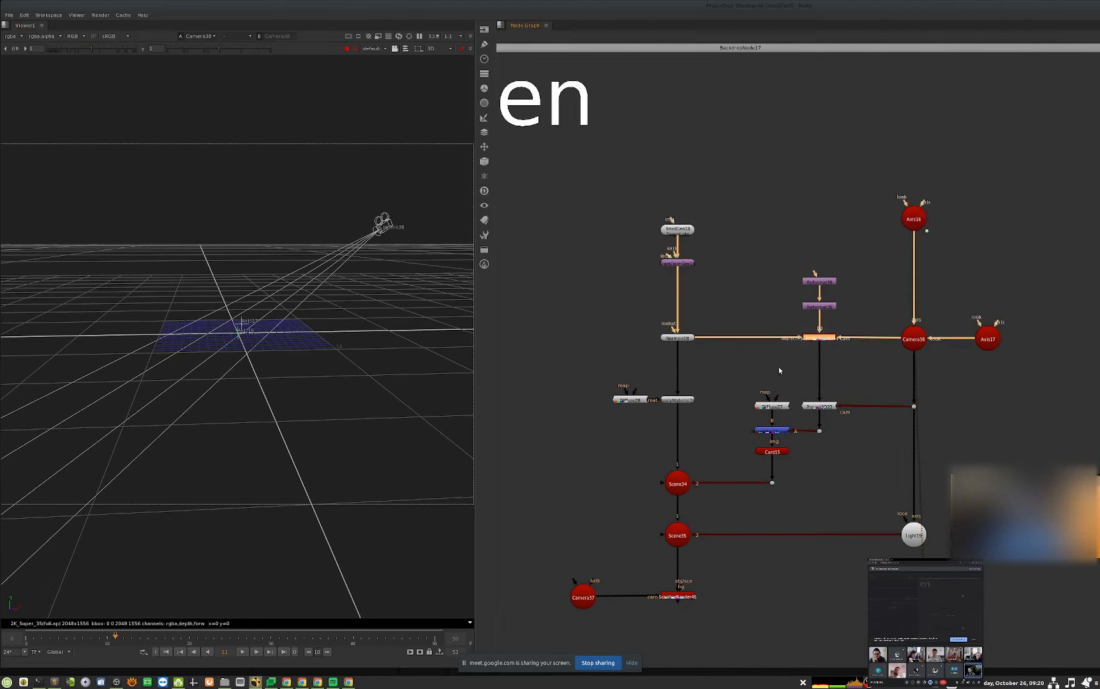
key("1")
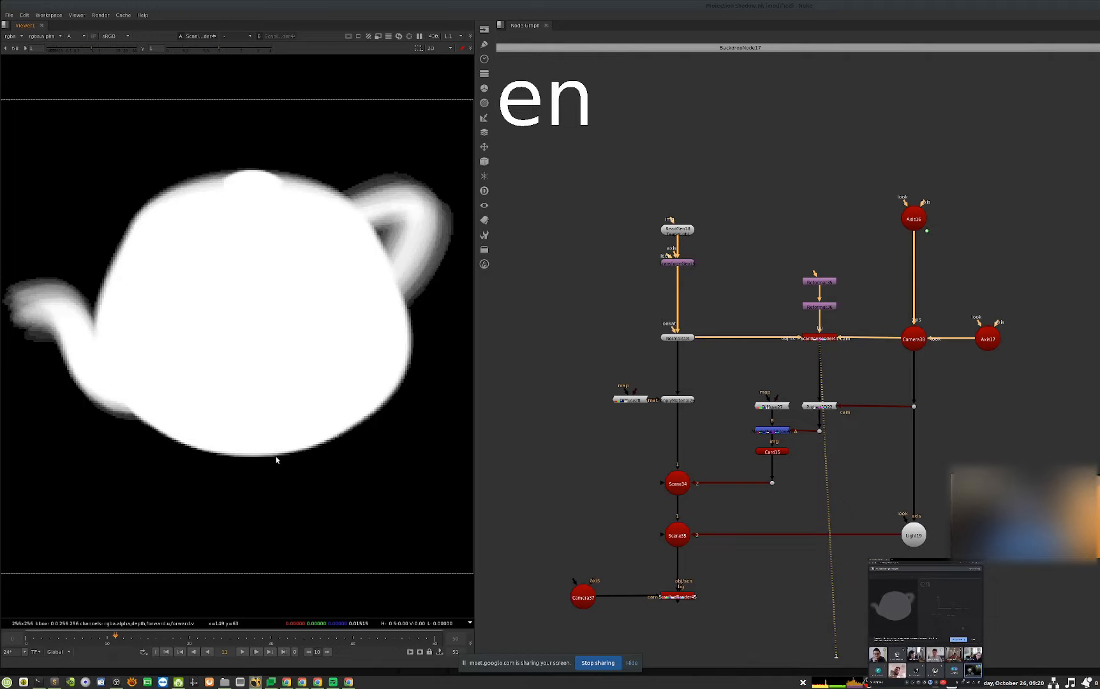
left_click_drag(914, 221, 911, 220)
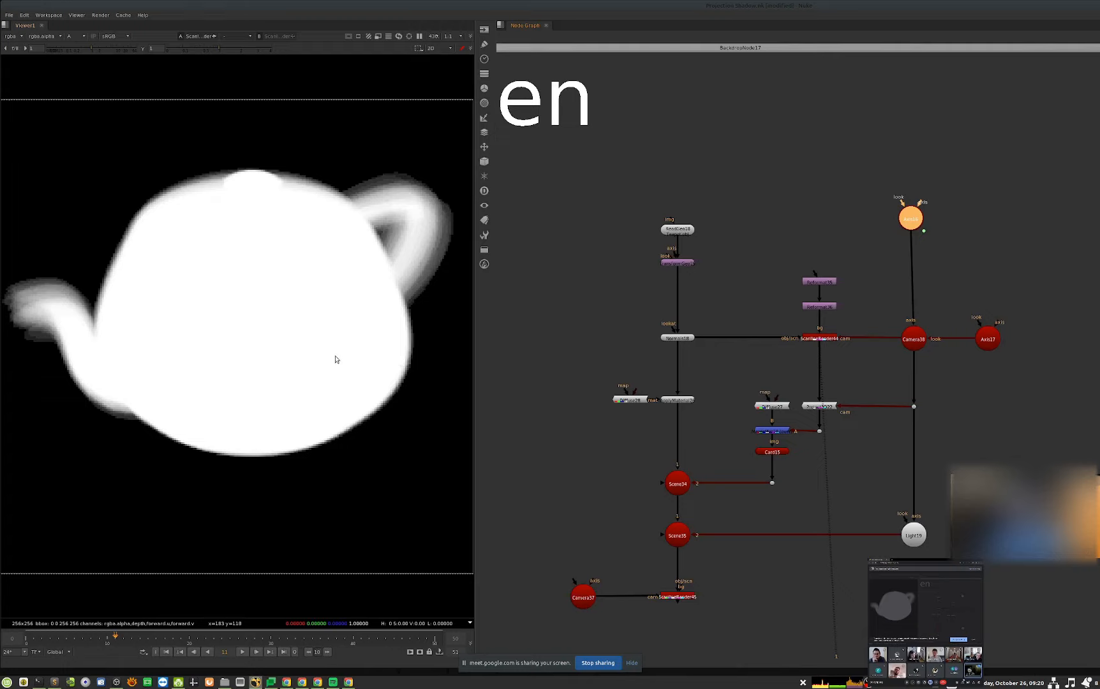
- Set ScanlineRender44's multisample shutter to 1 and close its properties
double_click(820, 338)
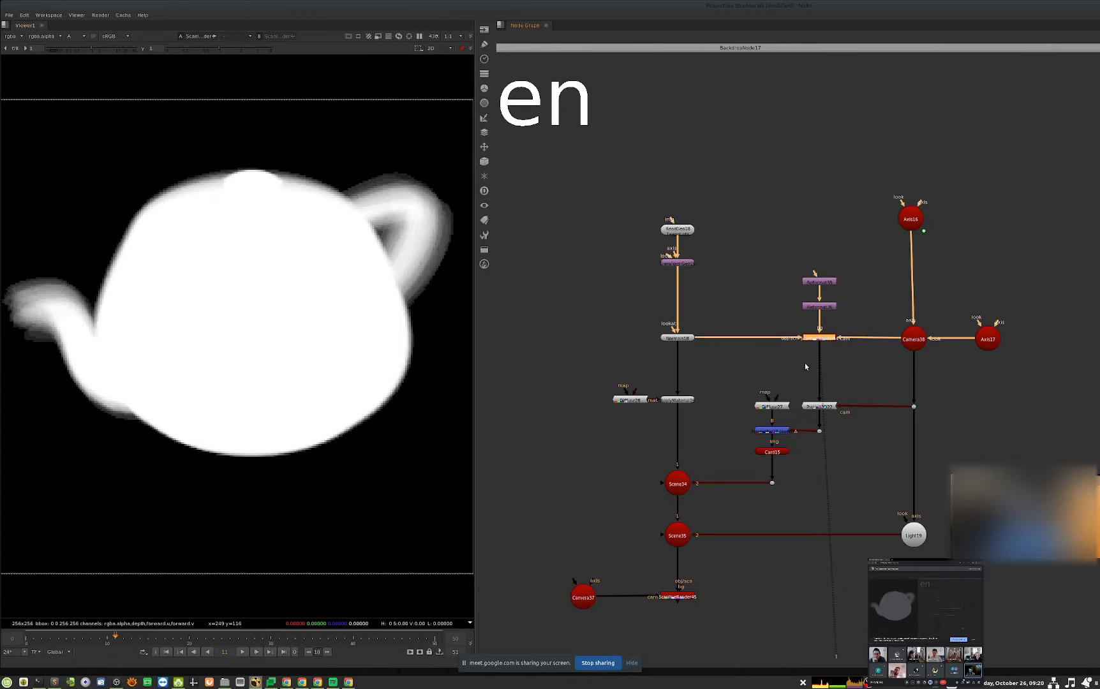
left_click(622, 303)
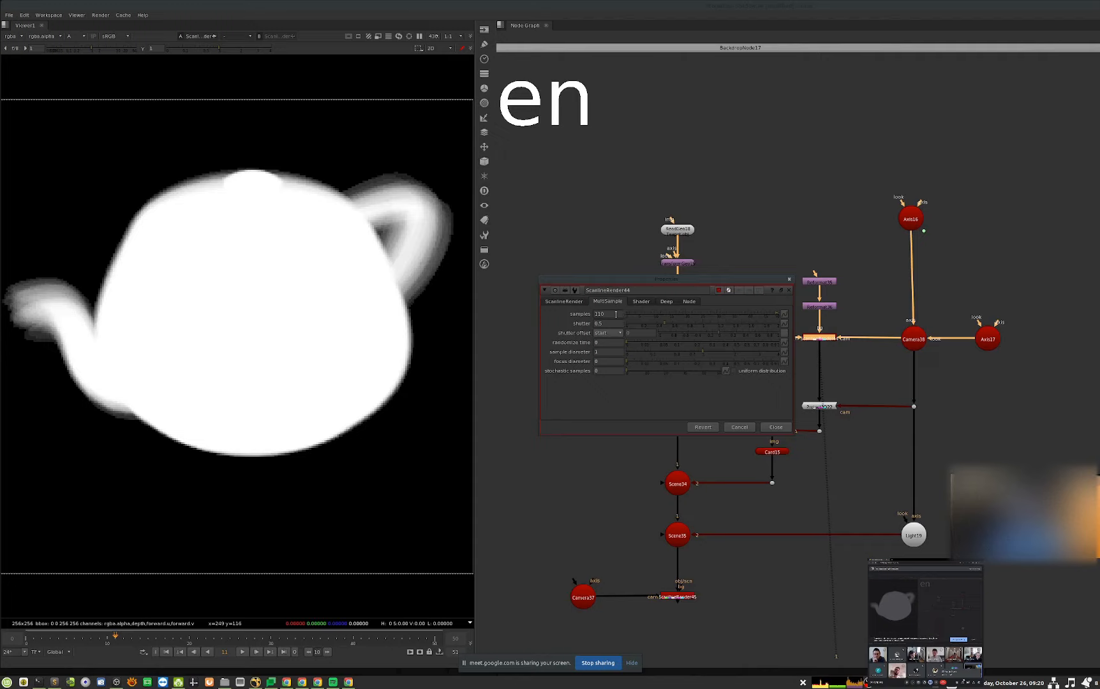
double_click(604, 322)
type("1")
key("Return")
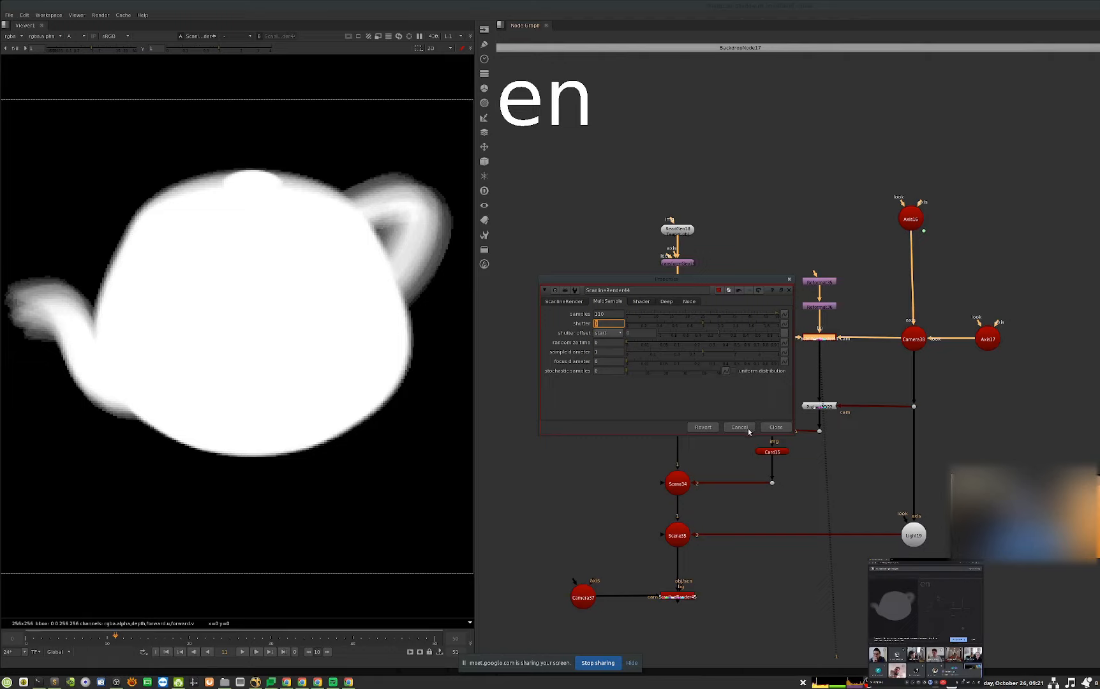
left_click(745, 401)
left_click(776, 427)
- Align Axis16 above Camera38, and review ScanlineRender44's multisample settings alongside the blurred teapot alpha
middle_click_drag(986, 291, 906, 310)
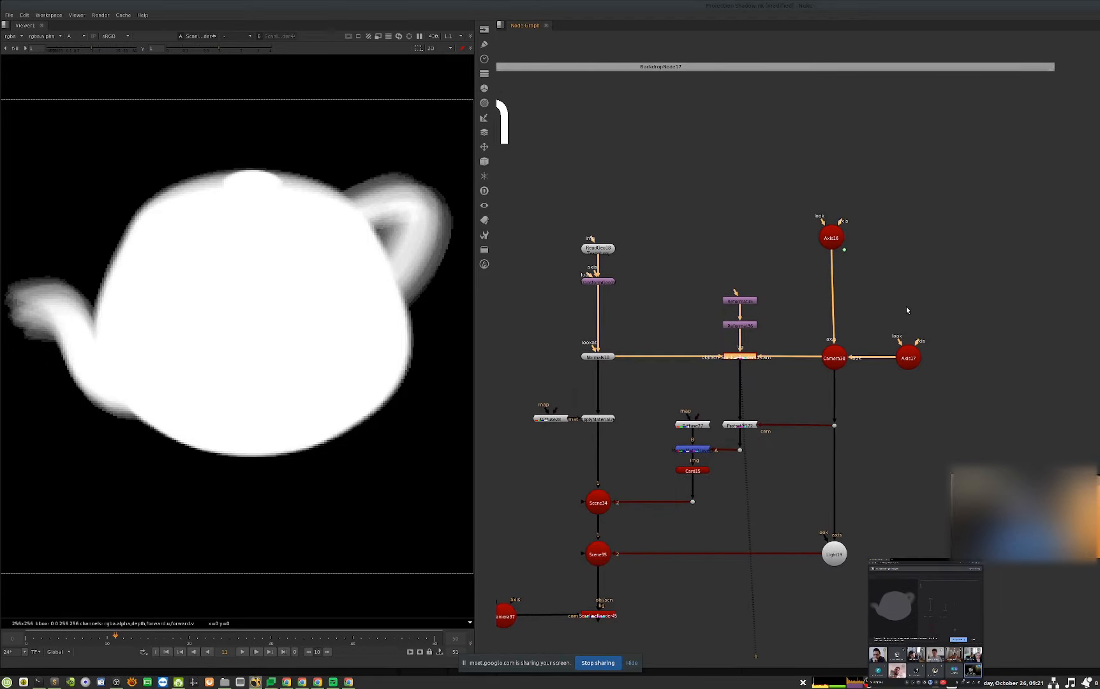
left_click(835, 240)
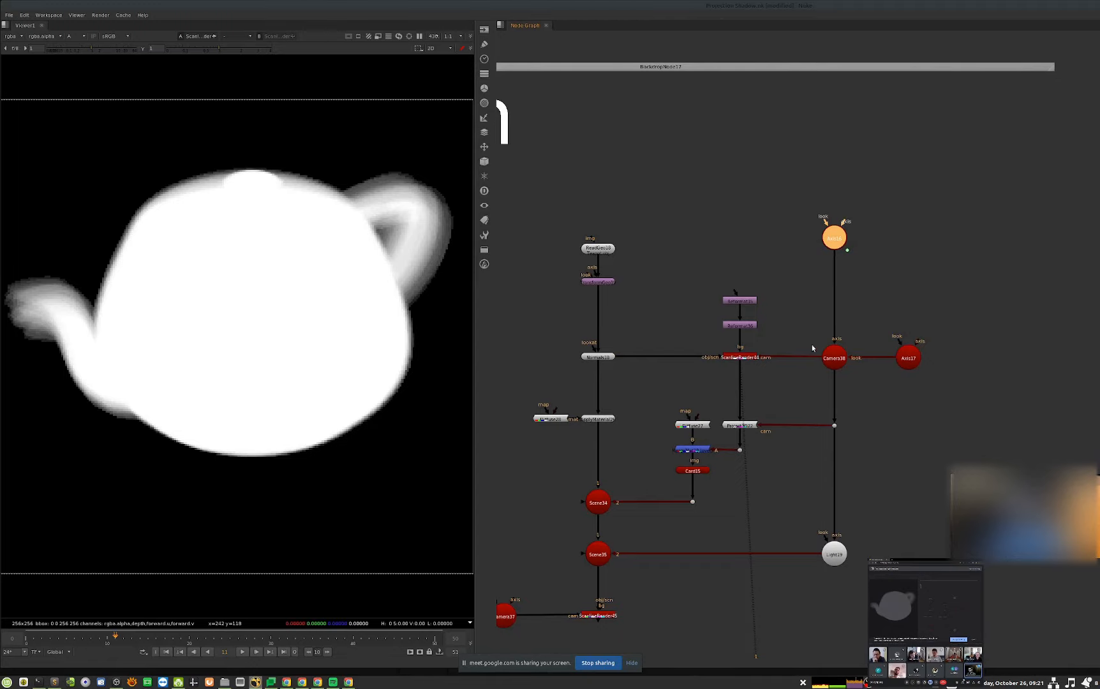
double_click(740, 358)
type("0")
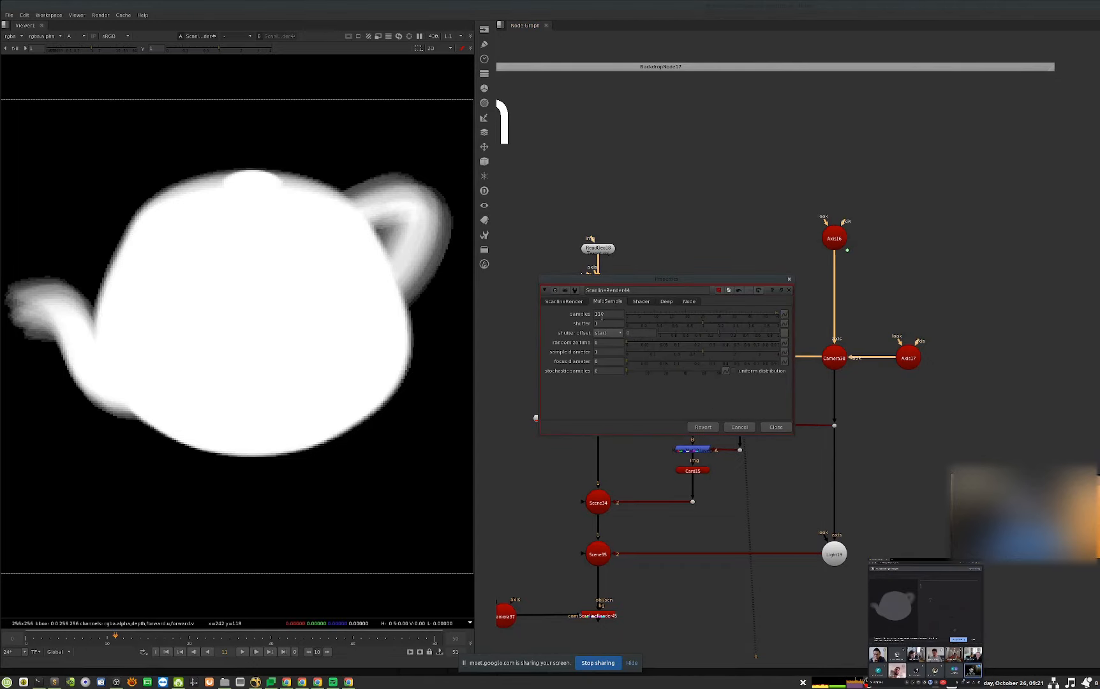
scroll(304, 209, "down", 2)
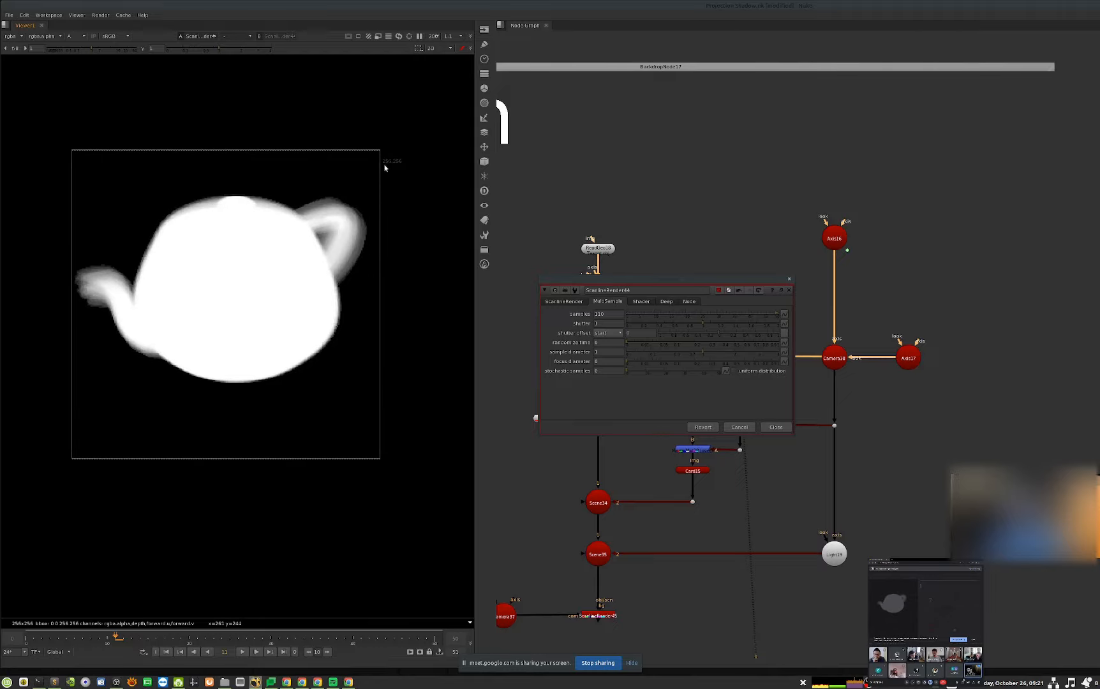
scroll(312, 299, "up", 2)
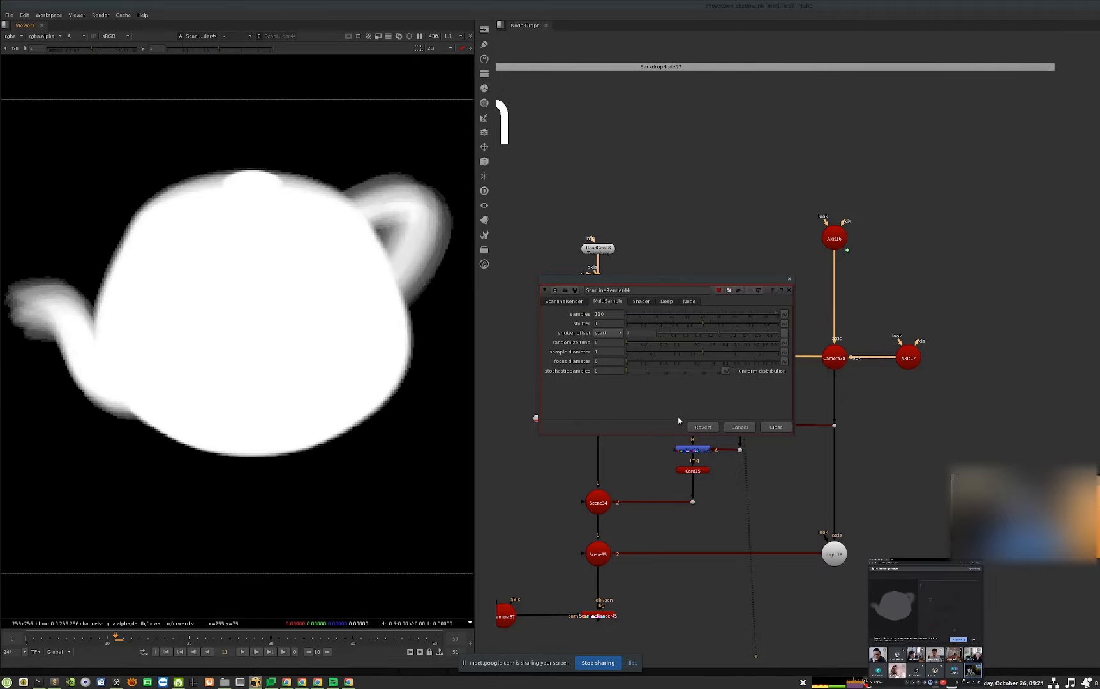
left_click(776, 427)
- Load all five reference images from the Projection Shadows Img folder as Read nodes above the soften backdrop
scroll(912, 459, "down", 2)
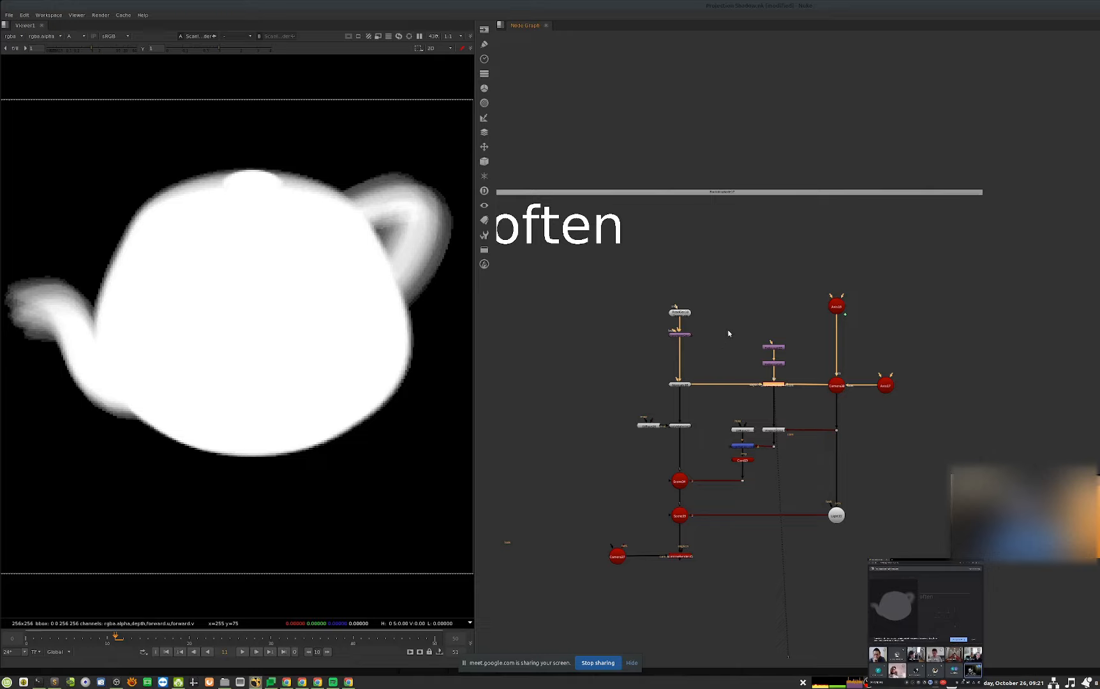
left_click(763, 130)
key("r")
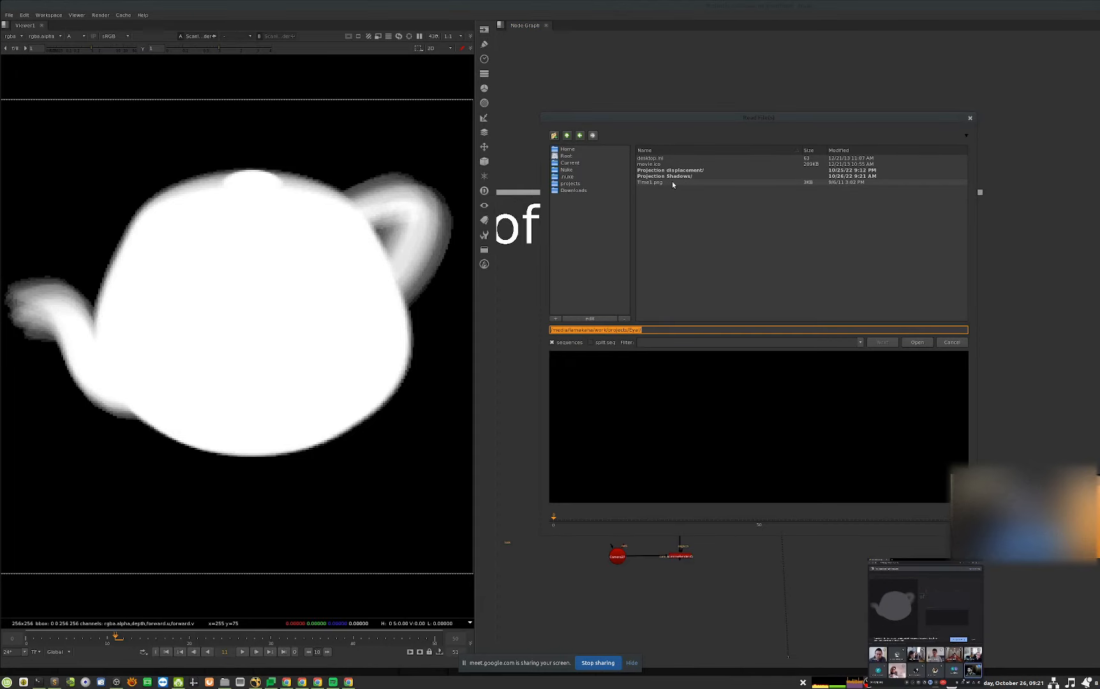
double_click(692, 178)
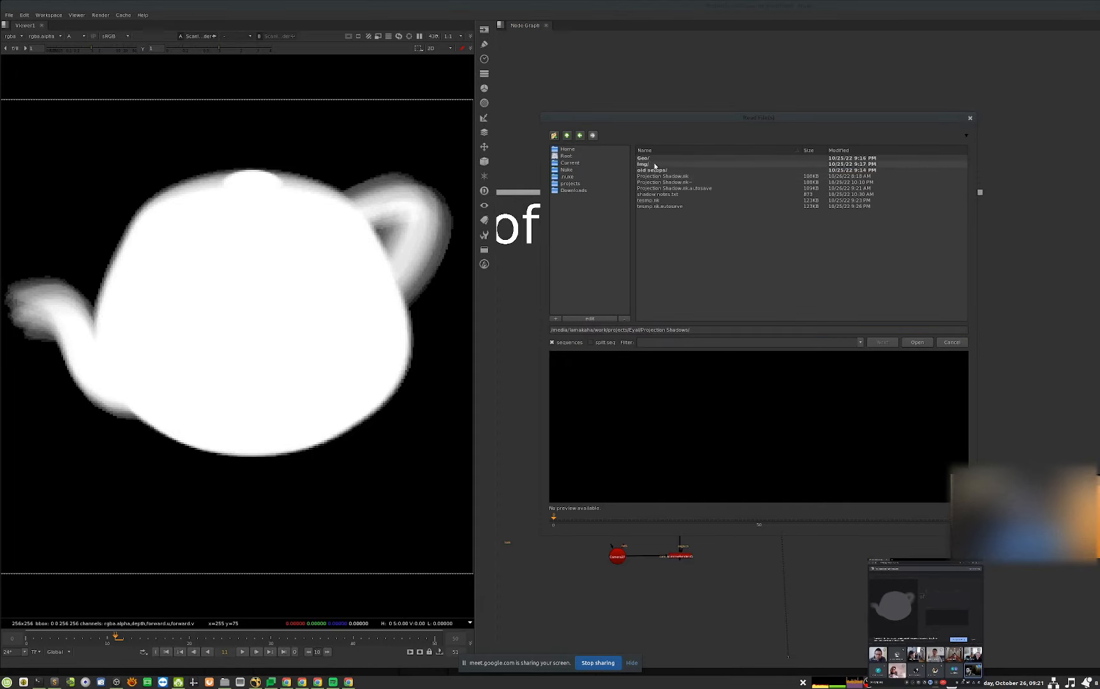
double_click(664, 169)
left_click_drag(700, 159, 748, 228)
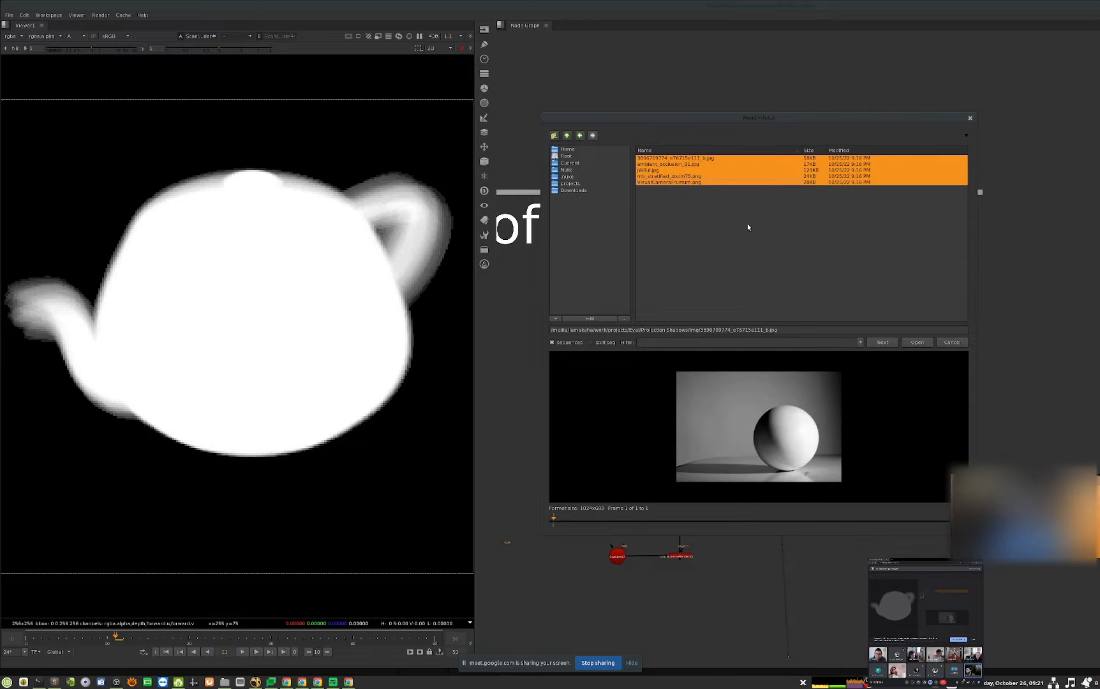
left_click(920, 345)
middle_click_drag(899, 211, 892, 293)
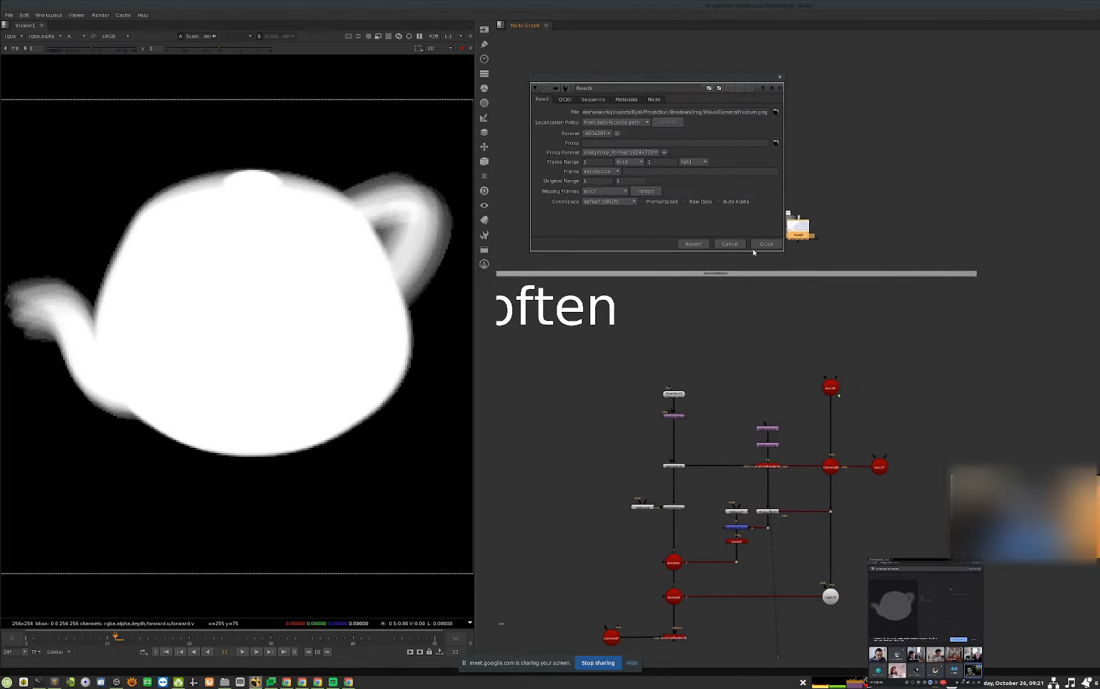
left_click(765, 244)
- Spread the overlapping Read nodes apart above the backdrop so each thumbnail is visible
scroll(790, 232, "up", 5)
left_click_drag(797, 253, 908, 255)
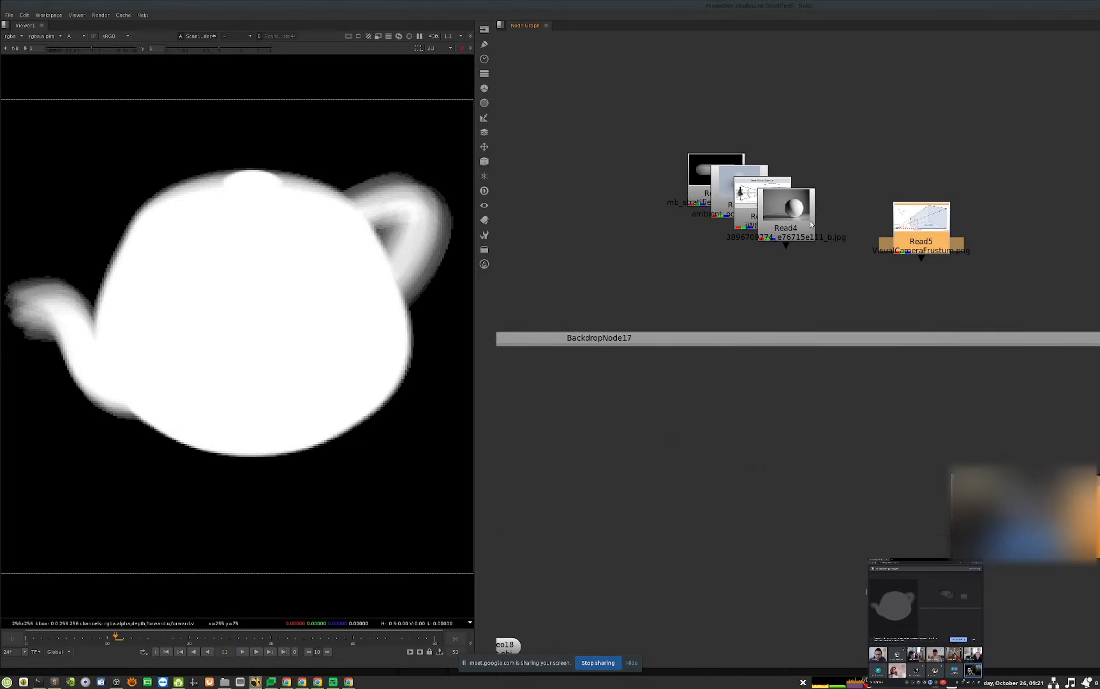
left_click_drag(792, 224, 633, 267)
left_click_drag(758, 212, 846, 164)
- View the lens focal length diagram from Read3 in full colour
left_click(798, 249)
key("1")
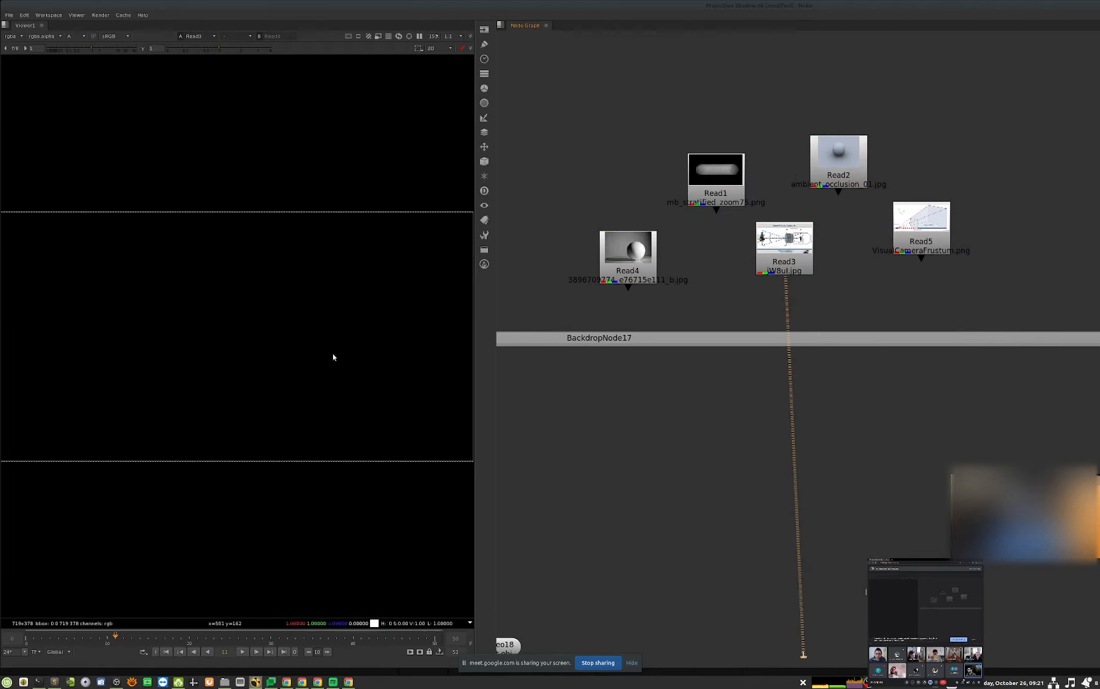
key("a")
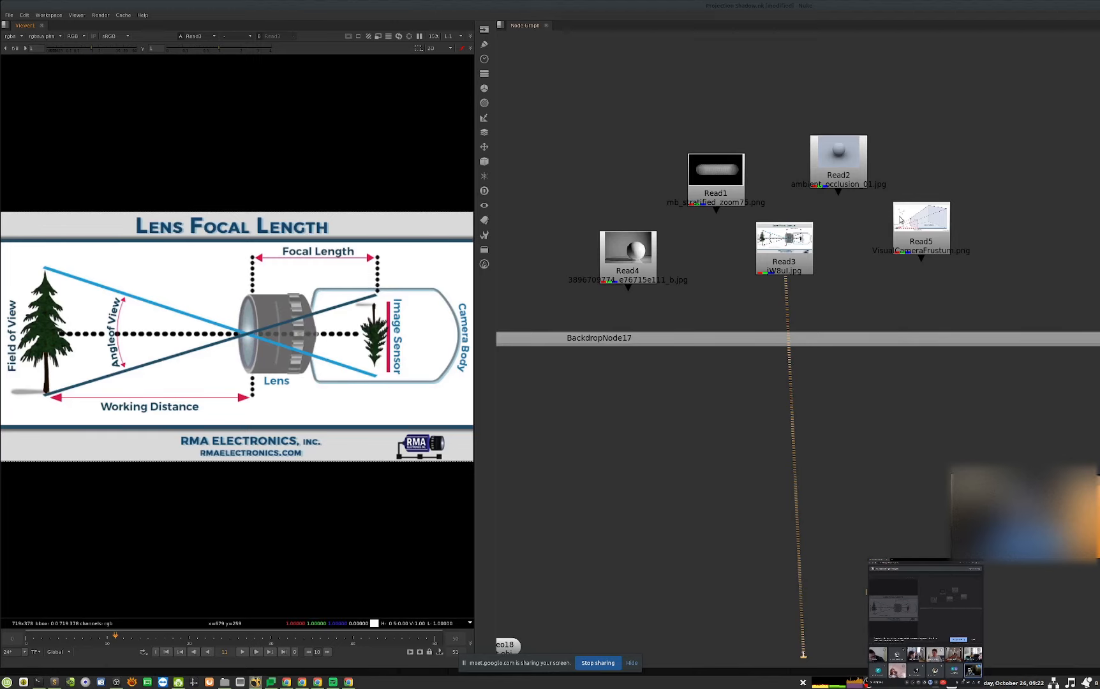
- View the stratified motion blur reference image from Read1
middle_click_drag(879, 234, 855, 222)
left_click(675, 179)
key("1")
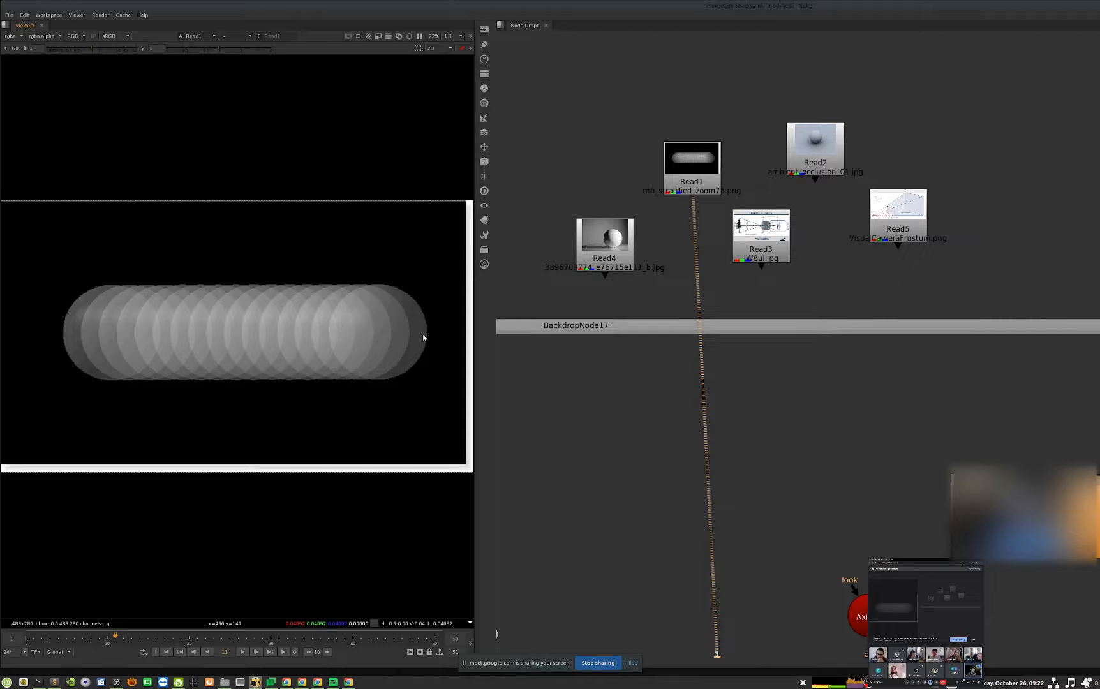
scroll(965, 449, "down", 5)
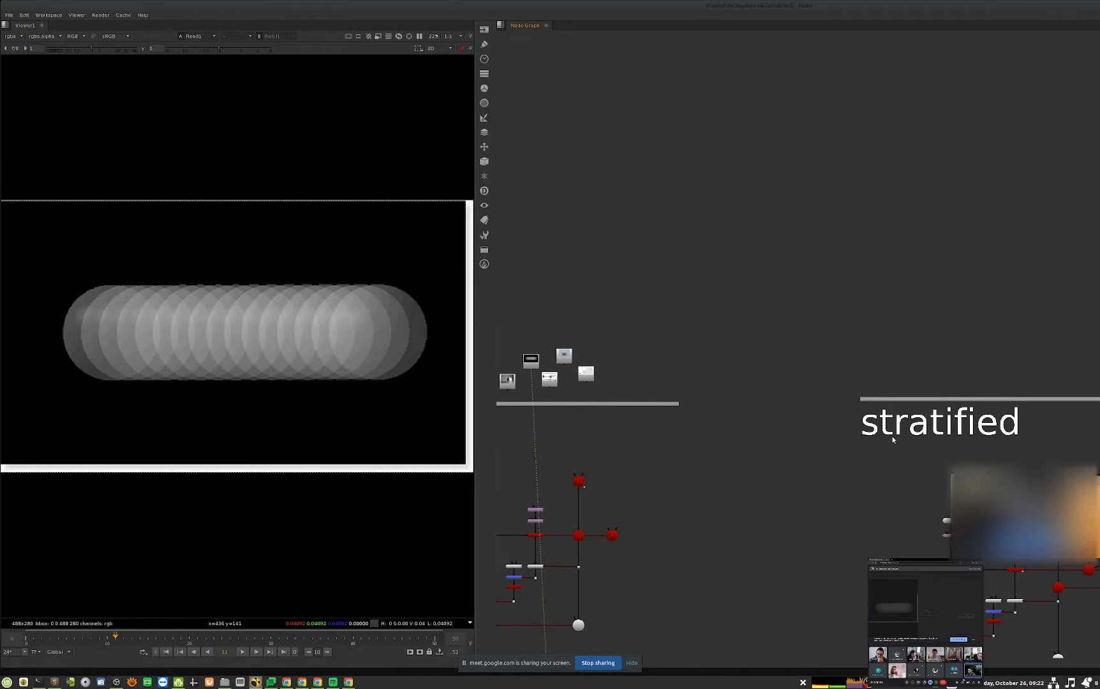
middle_click_drag(793, 478, 947, 484)
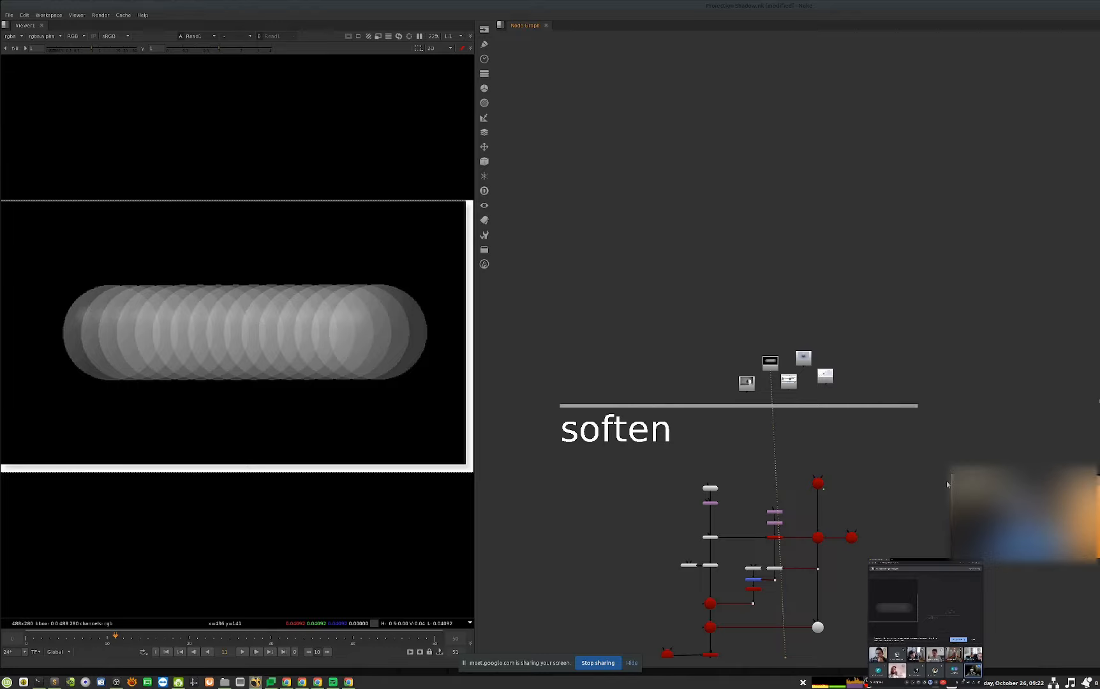
scroll(866, 419, "up", 3)
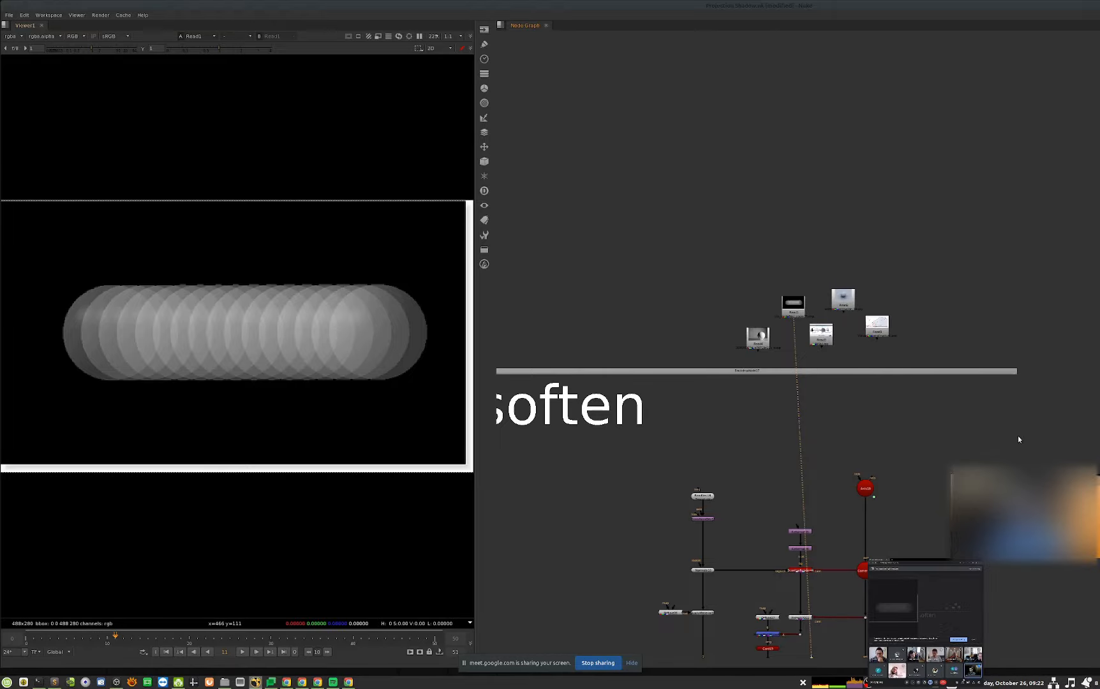
middle_click_drag(1018, 439, 820, 393)
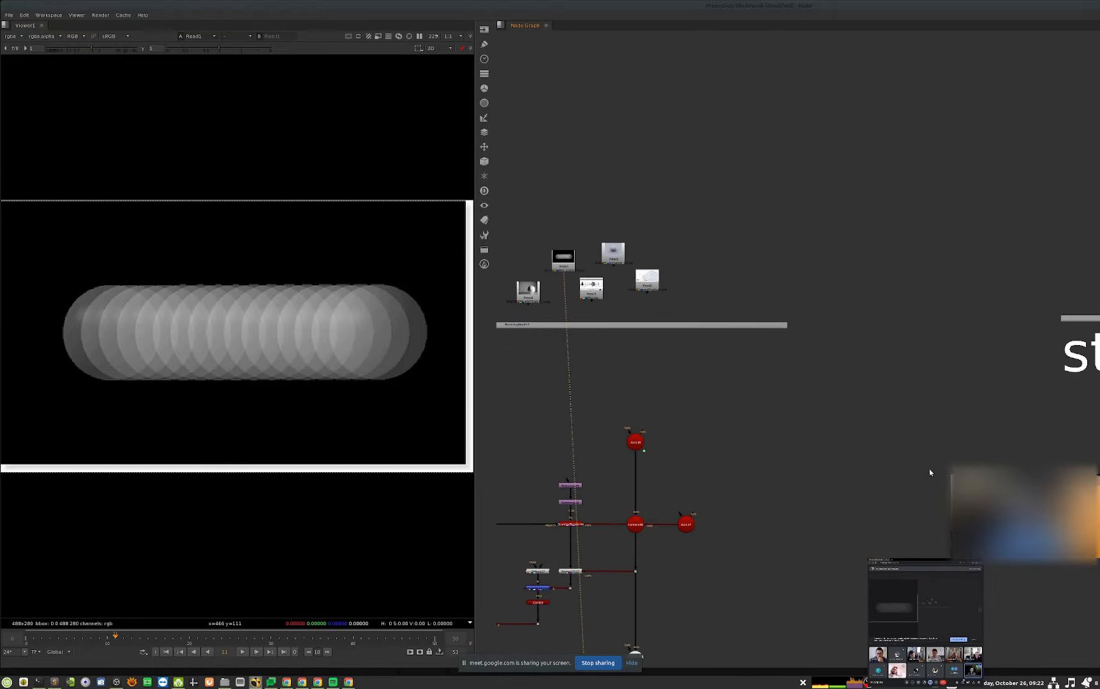
middle_click_drag(815, 498, 916, 412)
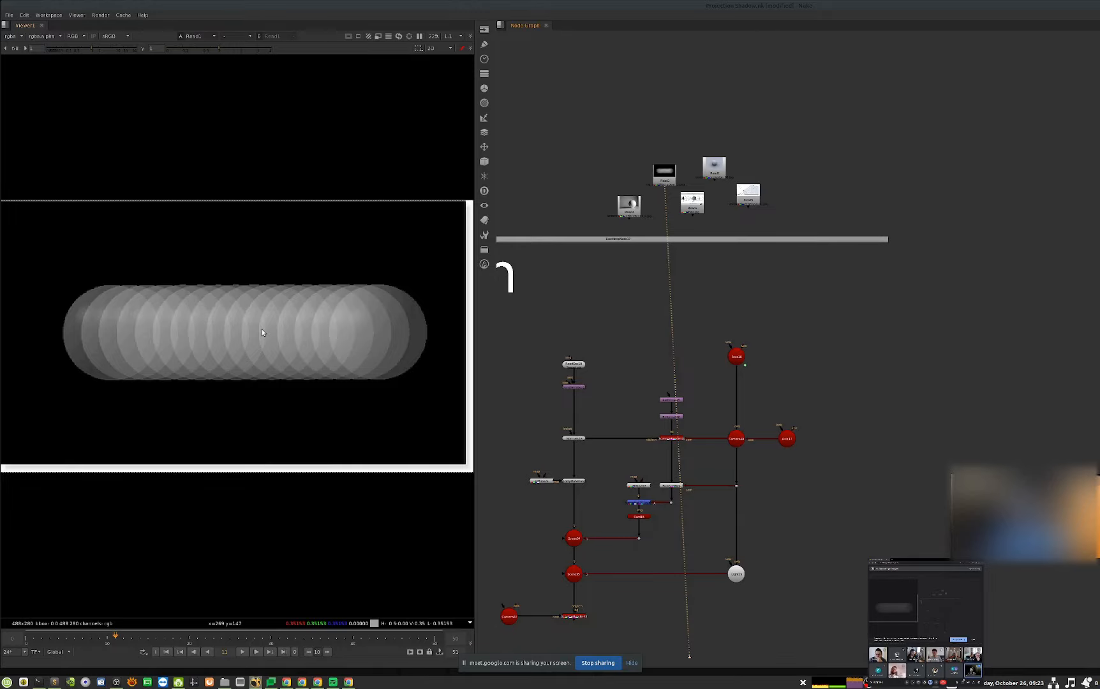
left_click(855, 344)
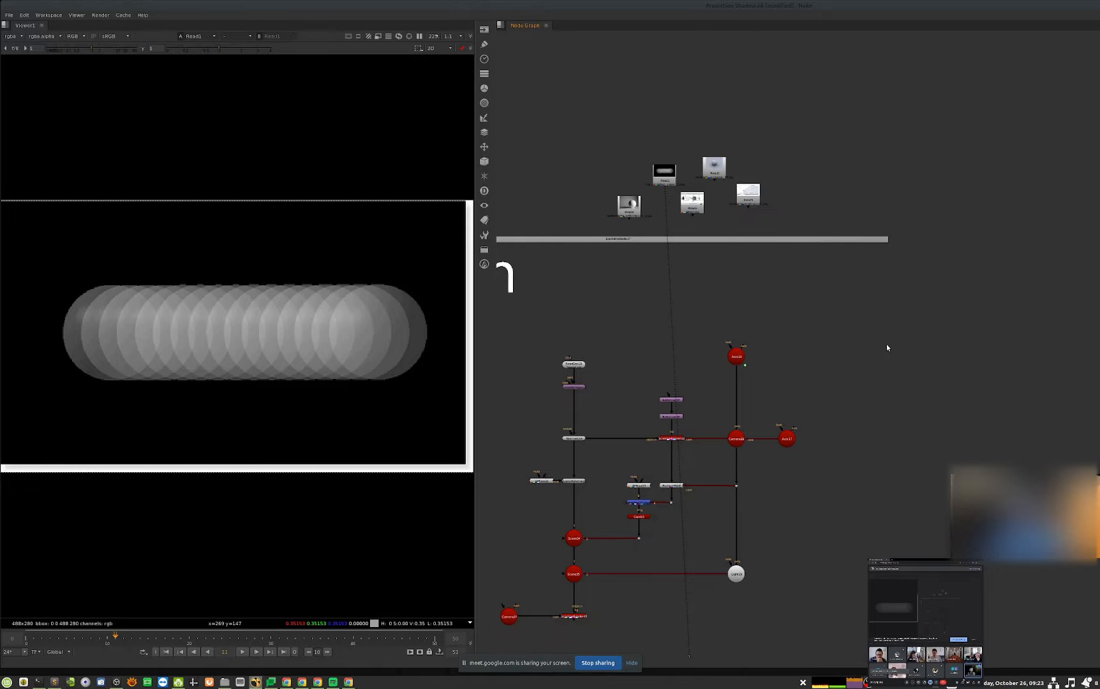
- View the camera view frustum diagram from Read5 with the whole image visible from camera to far plane
scroll(765, 217, "up", 3)
left_click(732, 227)
key("1")
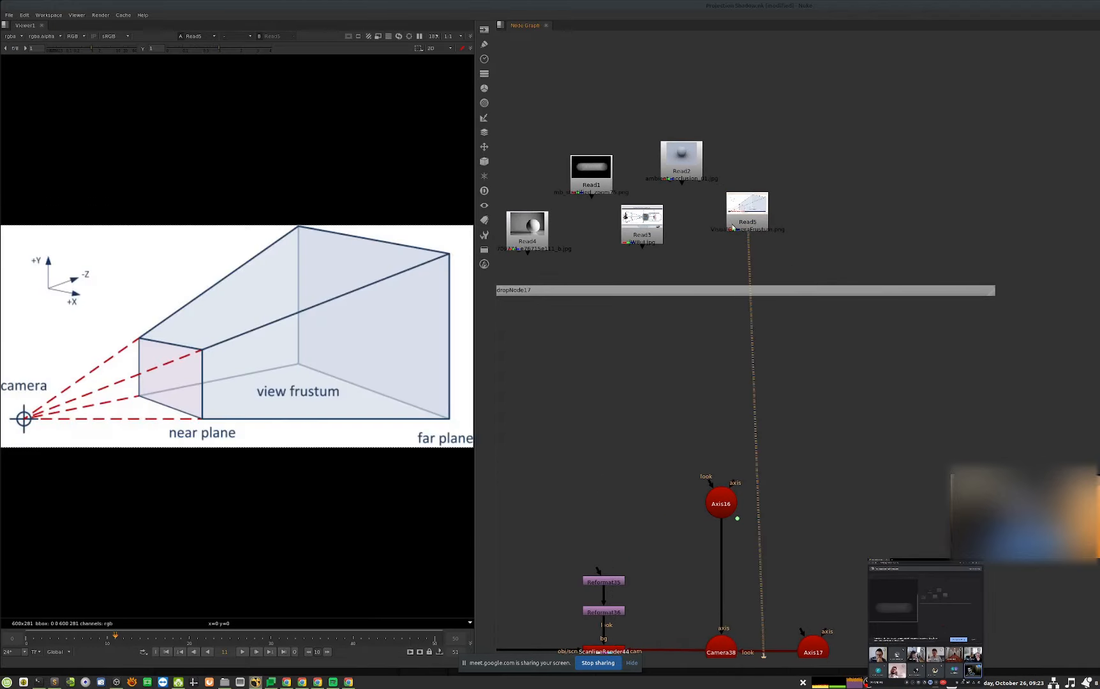
middle_click_drag(24, 421, 64, 403)
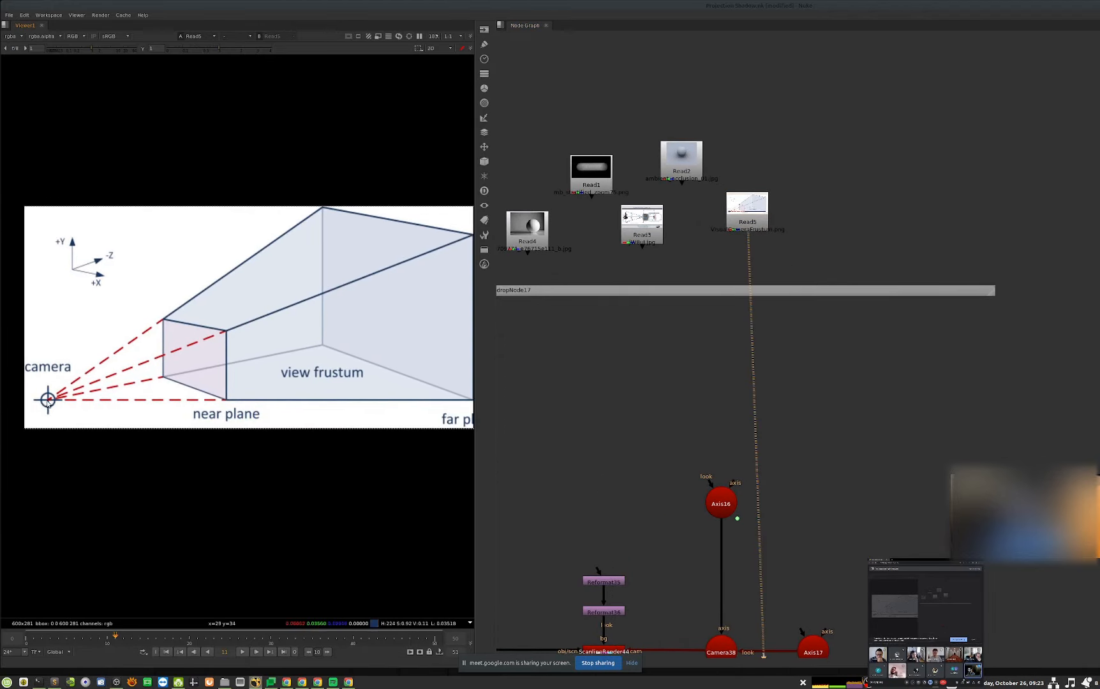
middle_click_drag(122, 356, 71, 384)
scroll(262, 392, "down", 1)
middle_click_drag(144, 413, 179, 402)
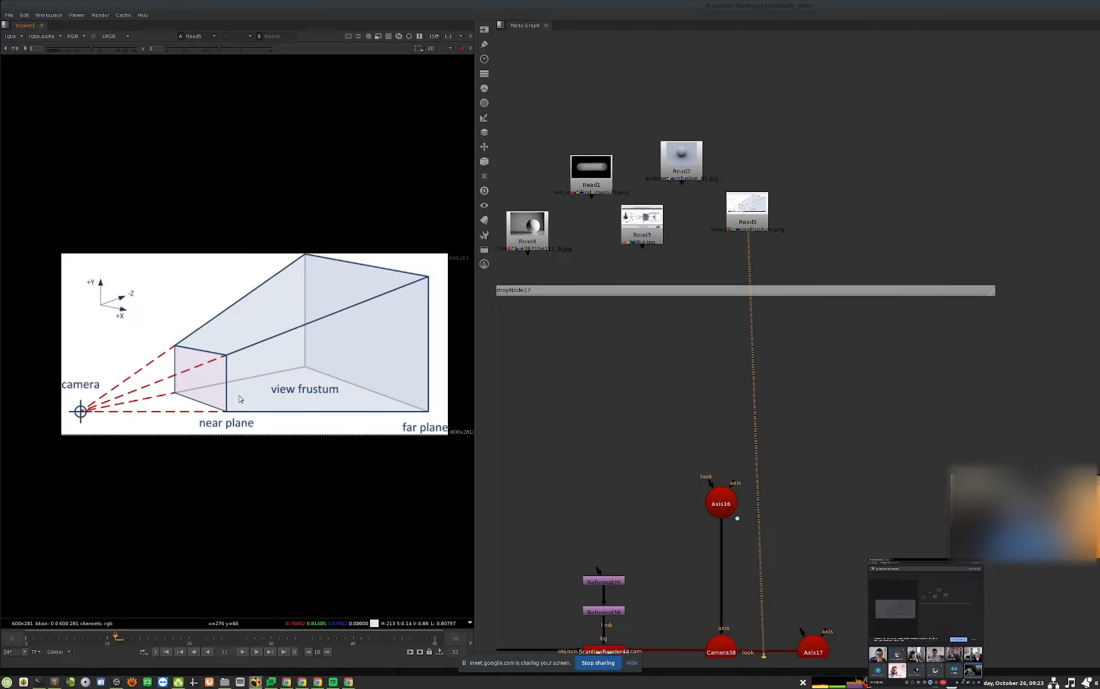
- Examine the stratified setup's node tree, return to the soften setup and select its light node
middle_click_drag(1082, 536, 659, 448)
middle_click_drag(1097, 416, 778, 382)
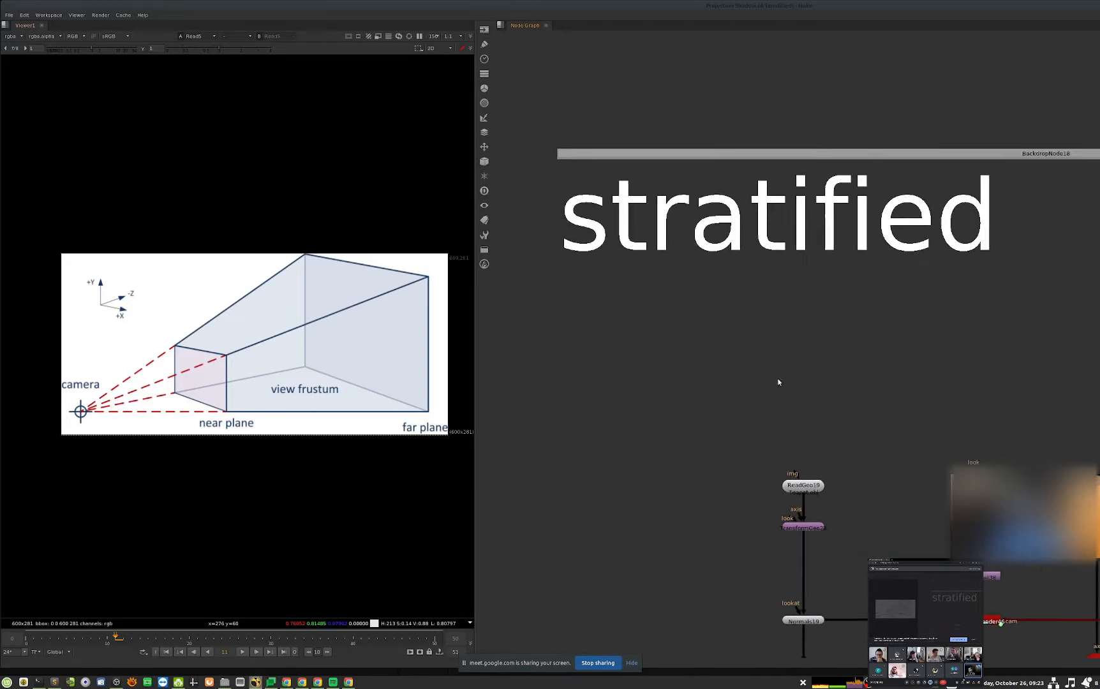
middle_click_drag(967, 517, 753, 408)
scroll(877, 411, "down", 2)
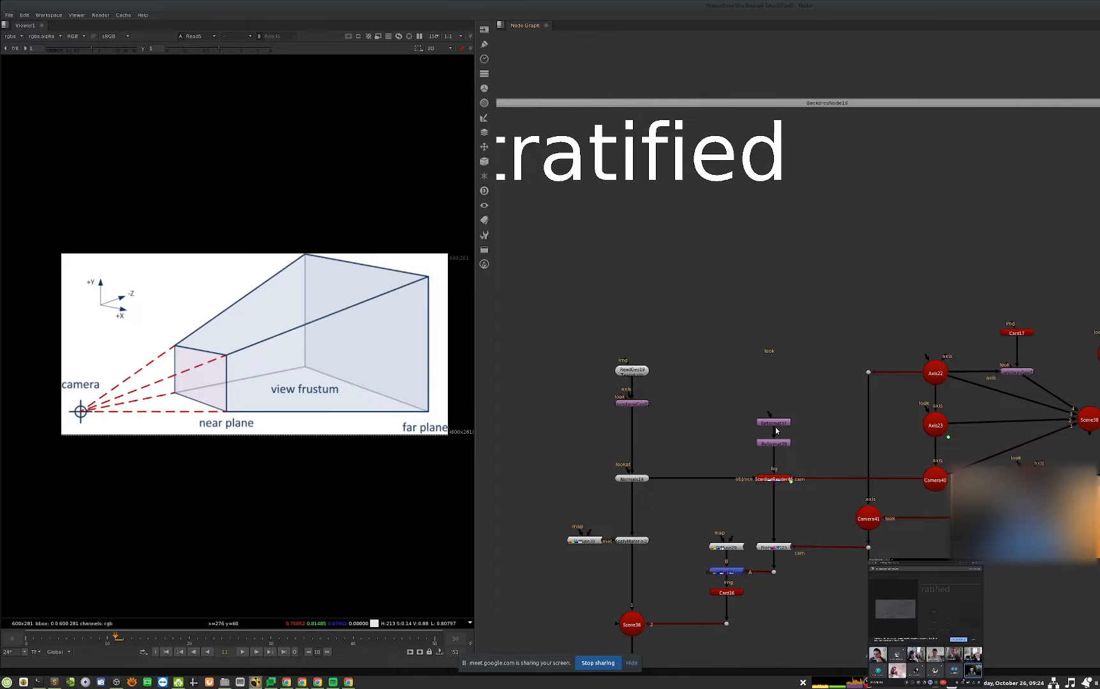
middle_click_drag(688, 491, 980, 374)
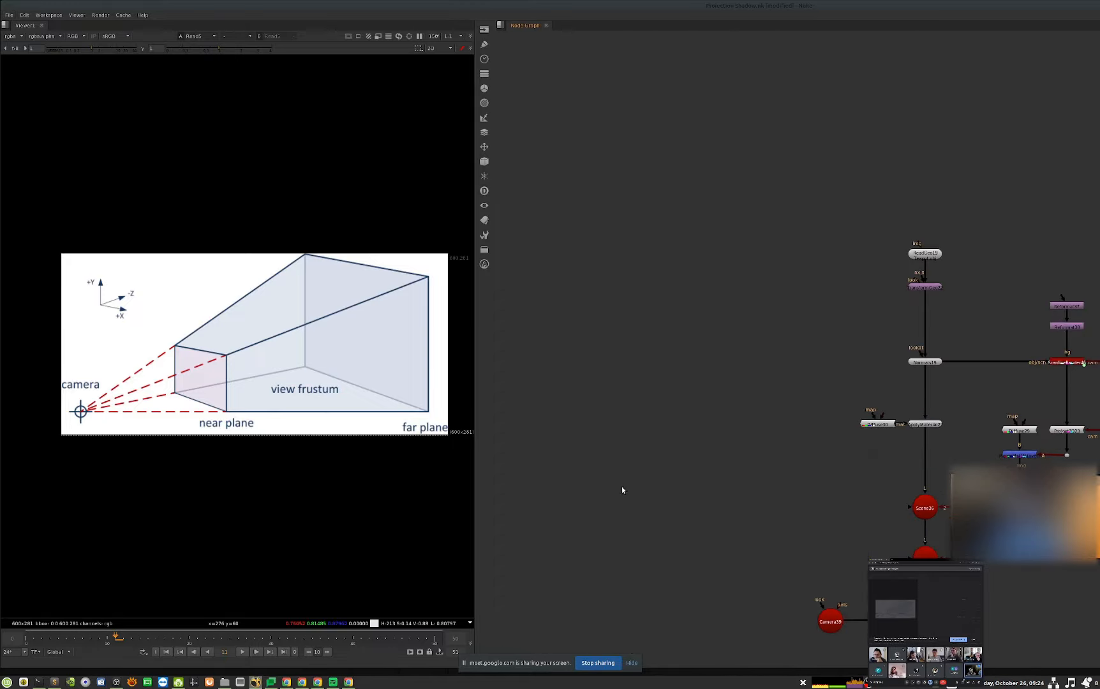
scroll(731, 435, "down", 3)
middle_click_drag(622, 488, 1059, 433)
left_click_drag(787, 377, 639, 474)
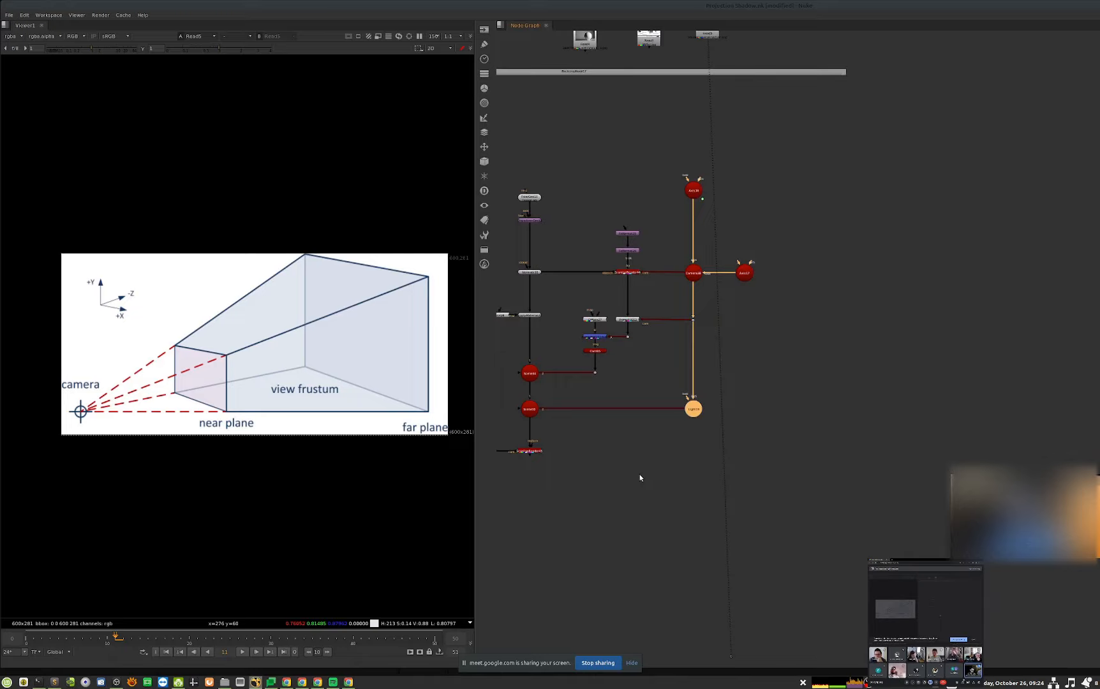
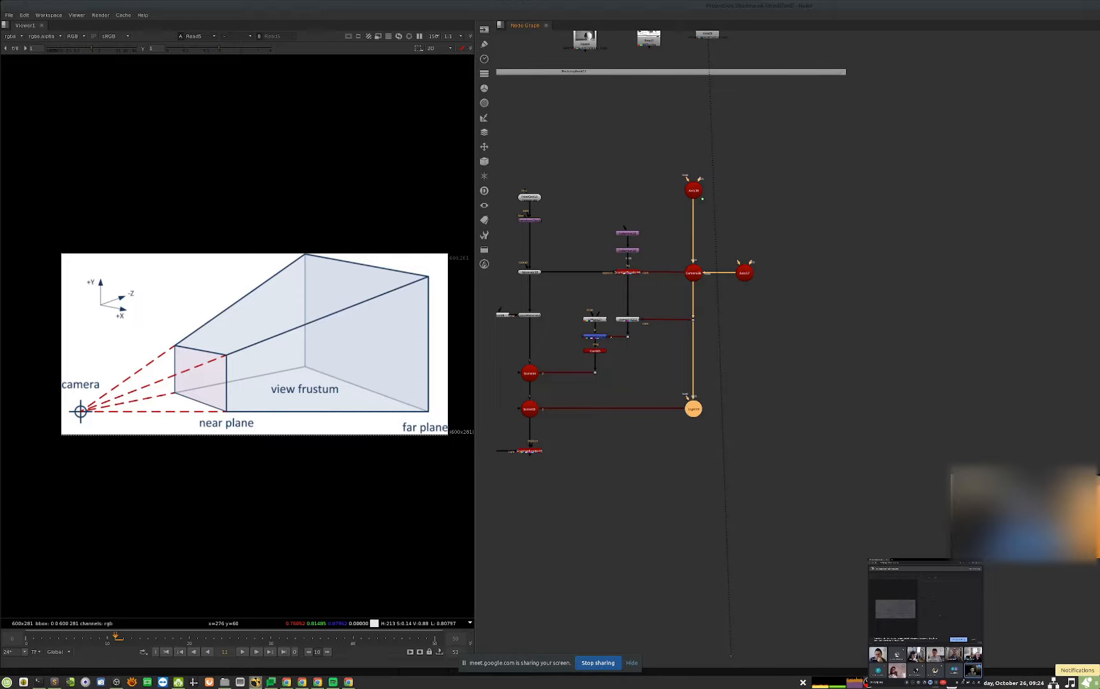
- Move Read3 above the other reference nodes and bring Read2 down between Read4 and Read5
middle_click_drag(929, 192, 913, 385)
scroll(633, 223, "up", 3)
middle_click_drag(686, 254, 754, 299)
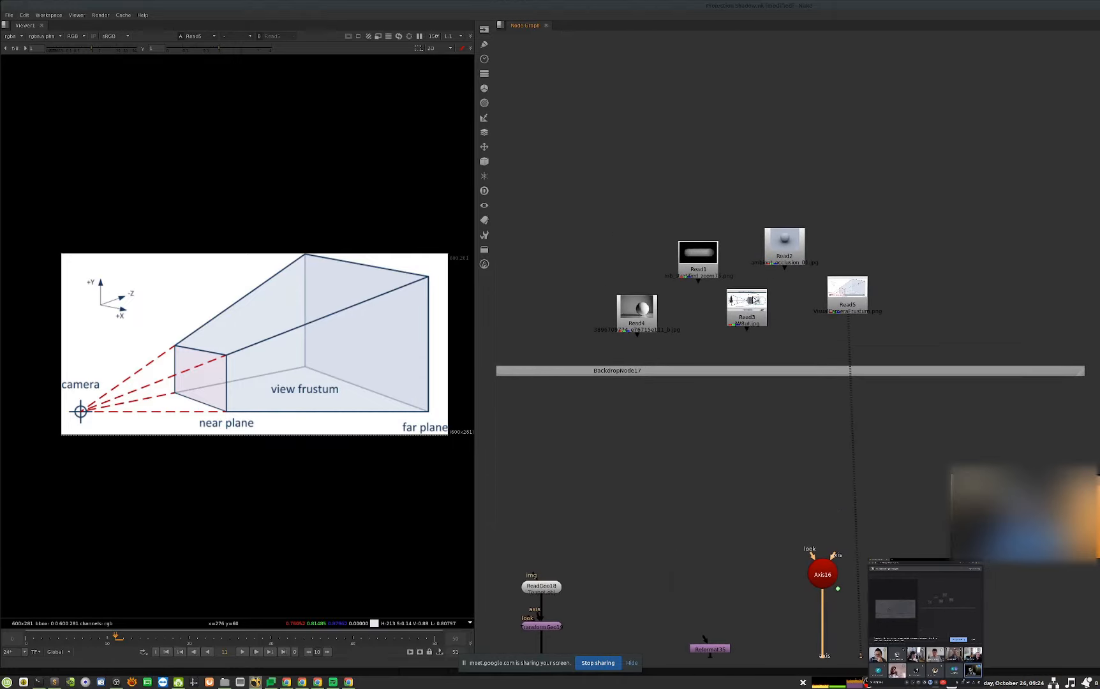
mouse_move(753, 299)
left_mouse_down()
mouse_move(790, 315)
mouse_move(773, 295)
mouse_move(766, 209)
mouse_move(773, 308)
left_mouse_up()
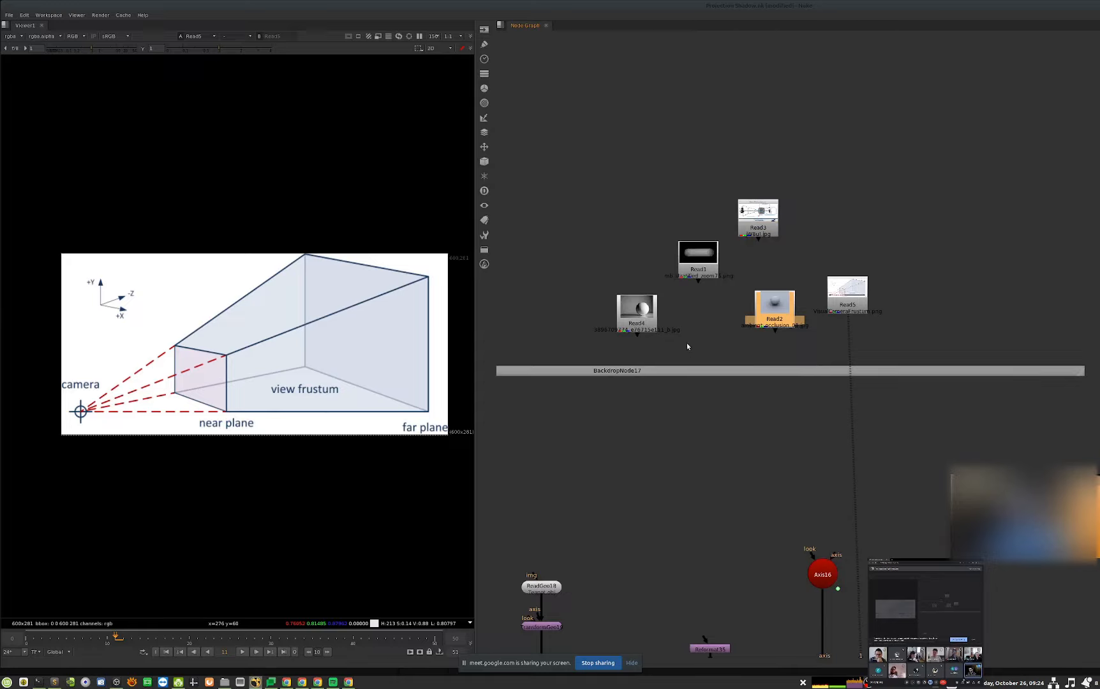
- Line up Read4 and Read2 just above the soften backdrop, viewing the lit sphere photo and the ambient occlusion image
left_click_drag(632, 313, 626, 330)
key("1")
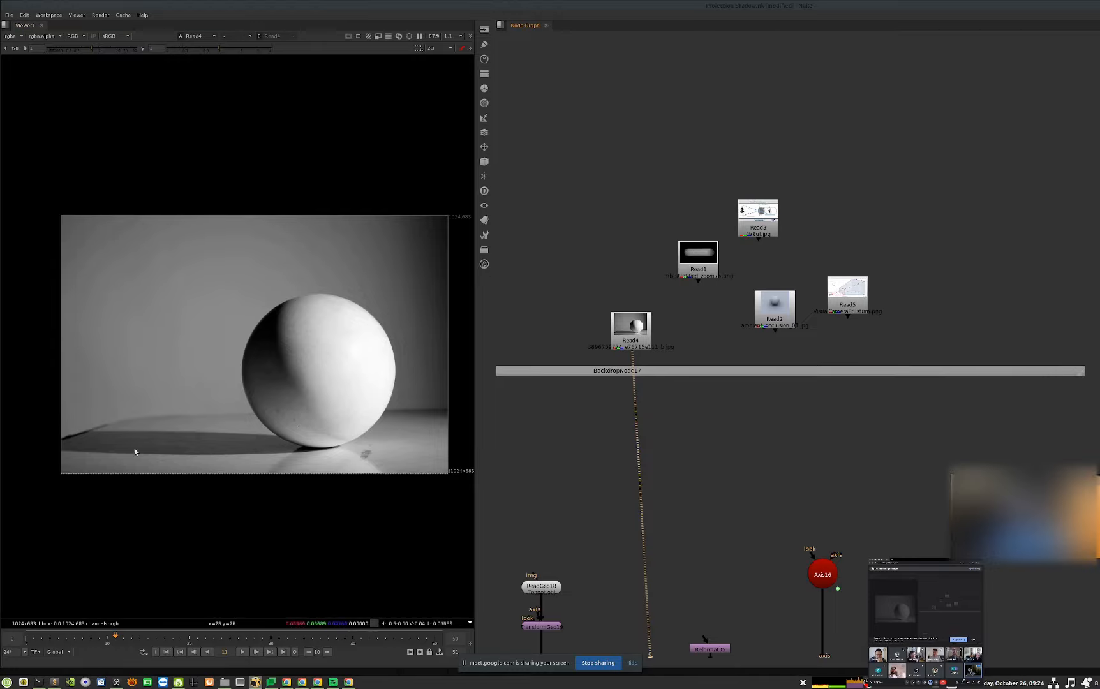
left_click_drag(769, 326, 730, 345)
key("1")
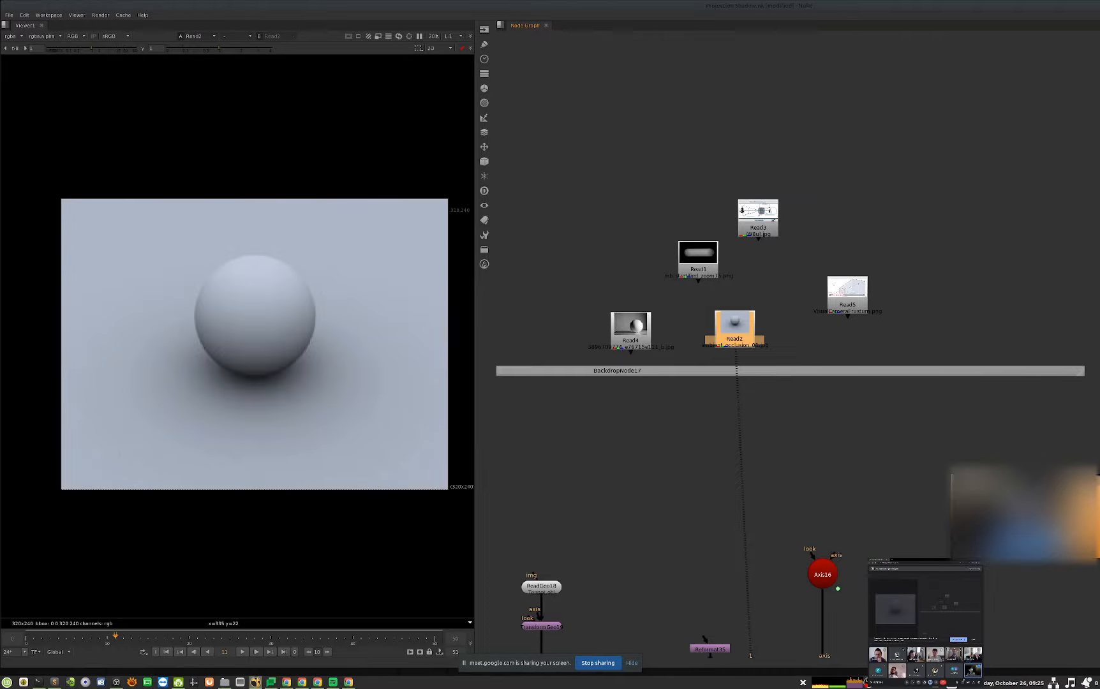
- View the soften setup's final scanline render of the teapot and its shadow
middle_click_drag(919, 515, 884, 408)
scroll(878, 421, "down", 3)
middle_click_drag(848, 458, 995, 348)
scroll(880, 392, "down", 6)
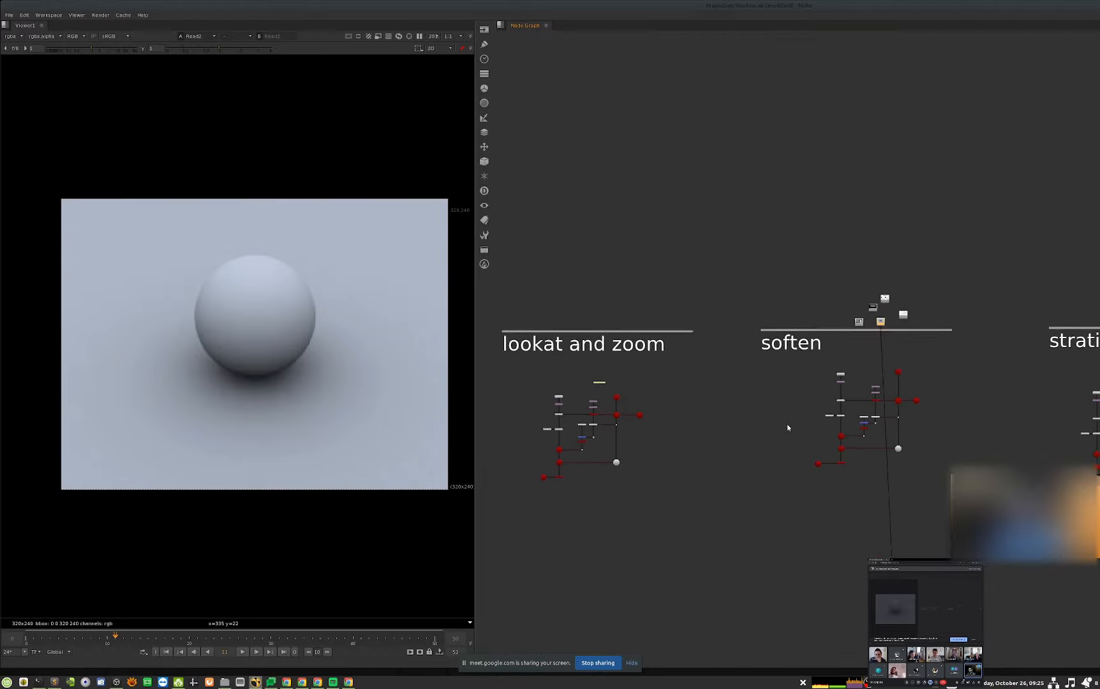
middle_click_drag(788, 427, 861, 384)
middle_click_drag(929, 415, 810, 429)
scroll(816, 430, "up", 3)
left_click(762, 434)
key("1")
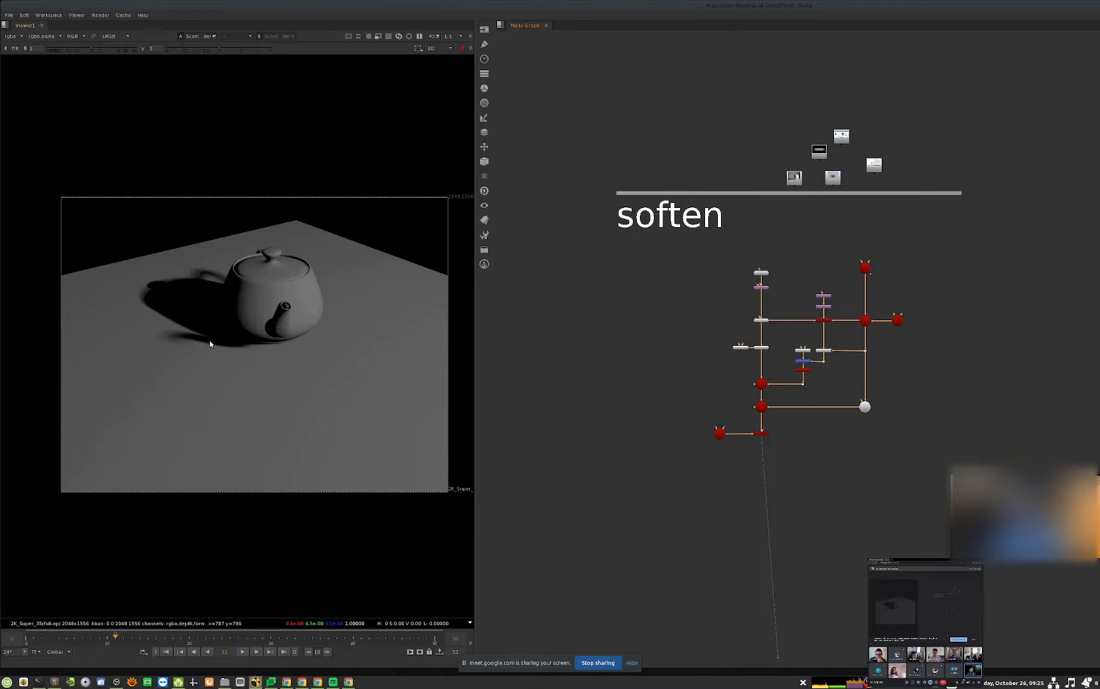
- Examine the stratified and ambient occlusion setups in the node graph
middle_click_drag(984, 412, 761, 427)
middle_click_drag(1094, 426, 919, 432)
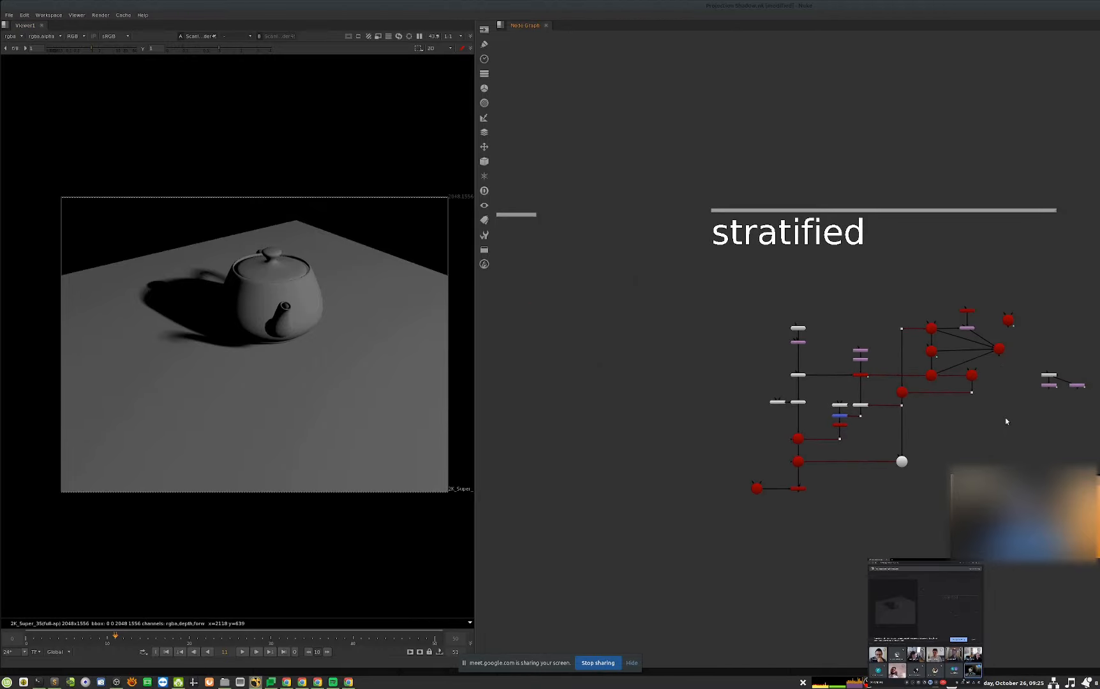
scroll(925, 382, "up", 2)
middle_click_drag(977, 390, 687, 425)
scroll(862, 414, "down", 8)
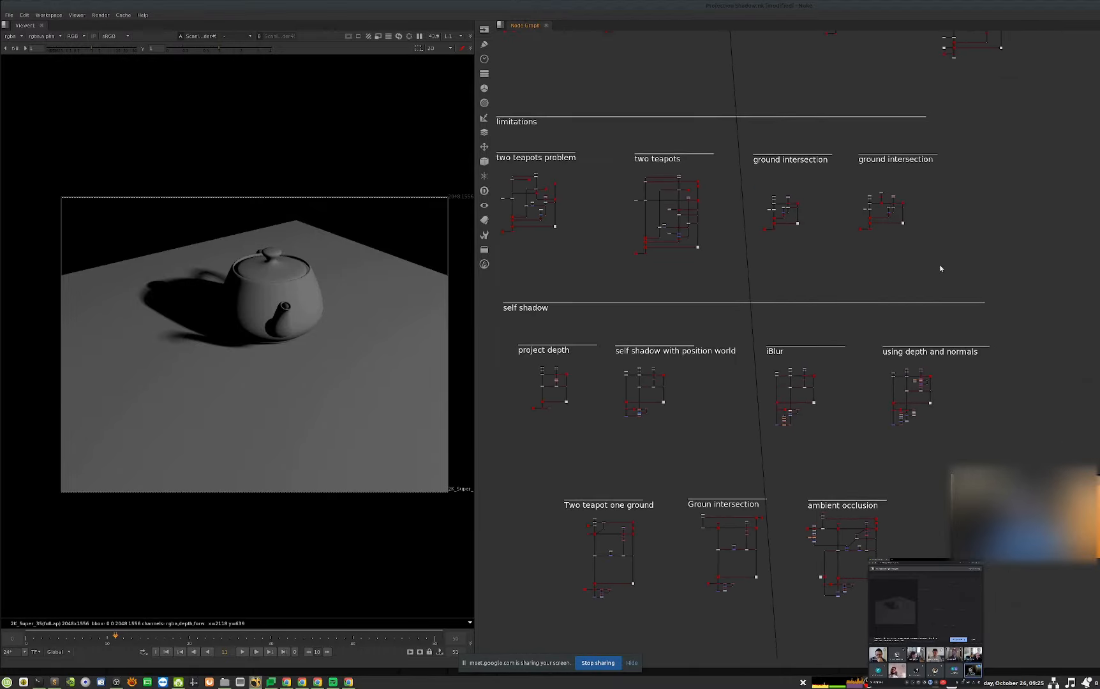
middle_click_drag(922, 194, 828, 267)
scroll(828, 267, "up", 4)
middle_click_drag(859, 159, 782, 452)
scroll(866, 247, "up", 7)
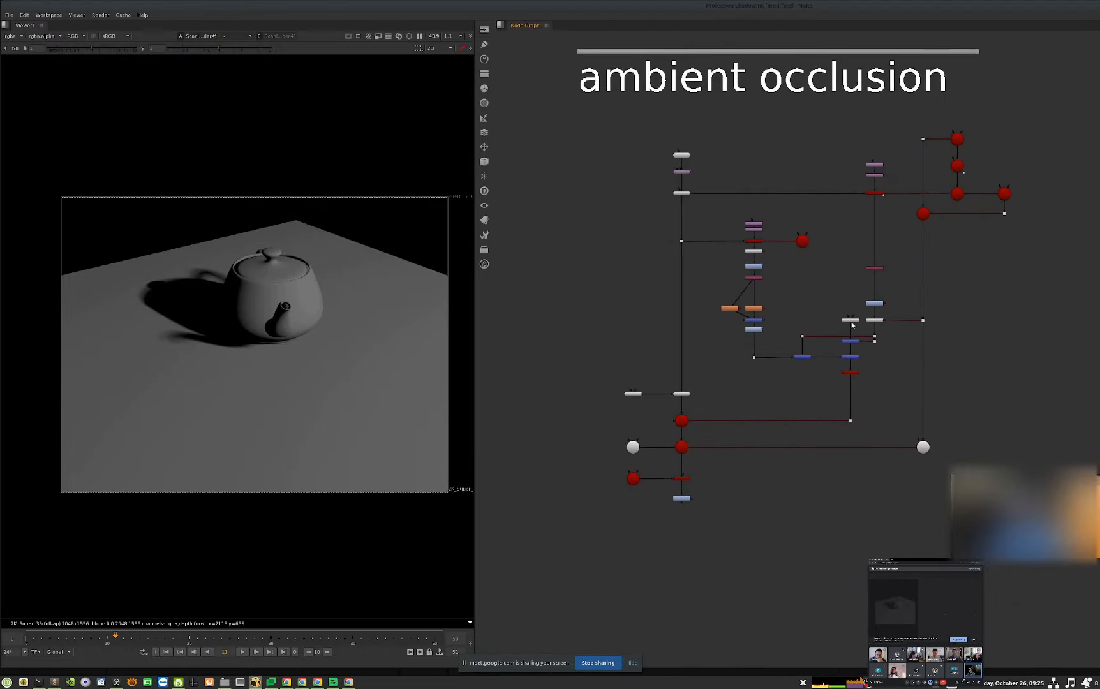
scroll(894, 325, "down", 6)
middle_click_drag(807, 298, 795, 327)
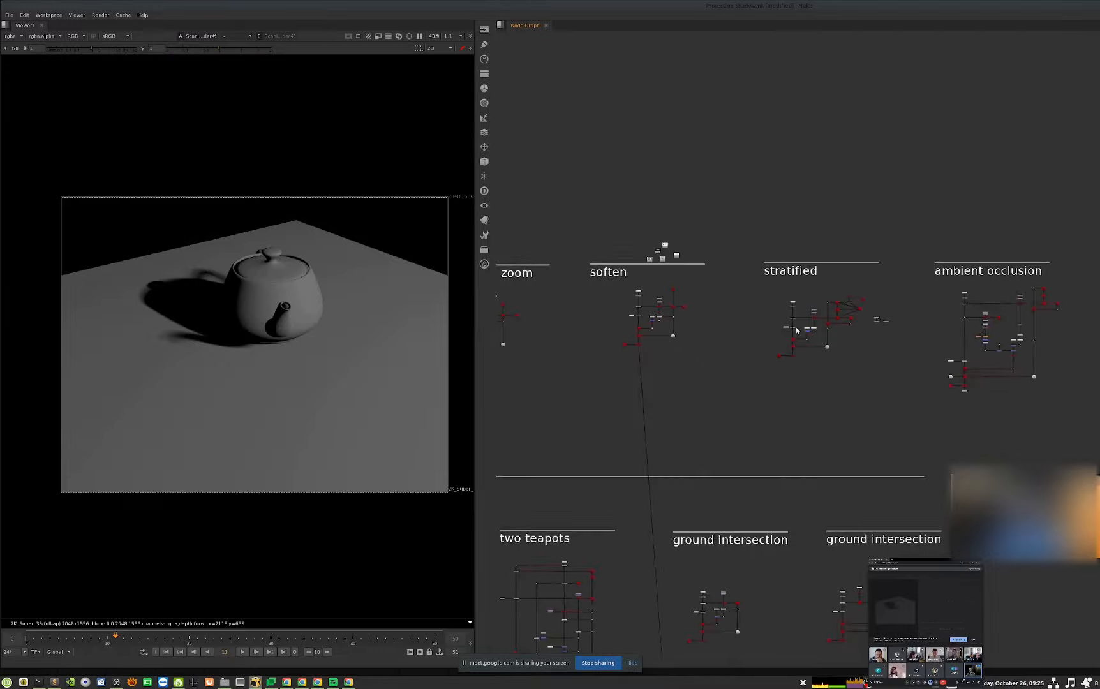
- View the Radial1 circle that feeds the two Transform nodes beside the stratified setup
scroll(813, 388, "up", 6)
middle_click_drag(881, 334, 840, 374)
scroll(836, 371, "up", 2)
middle_click_drag(910, 374, 845, 386)
scroll(845, 387, "up", 3)
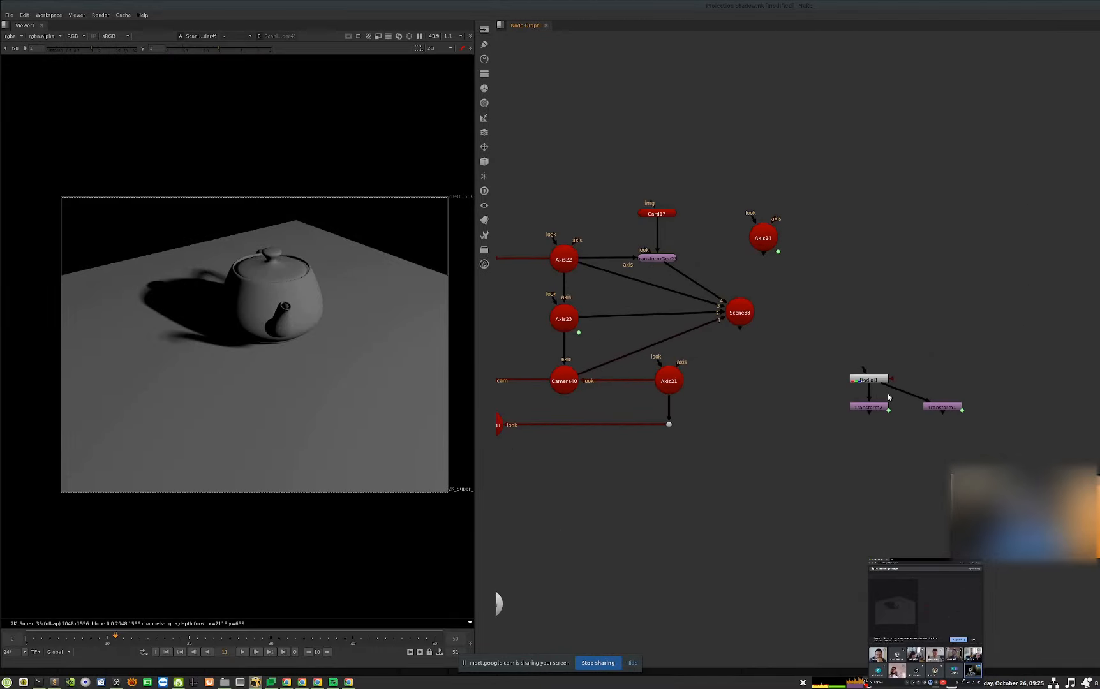
left_click(864, 380)
key("1")
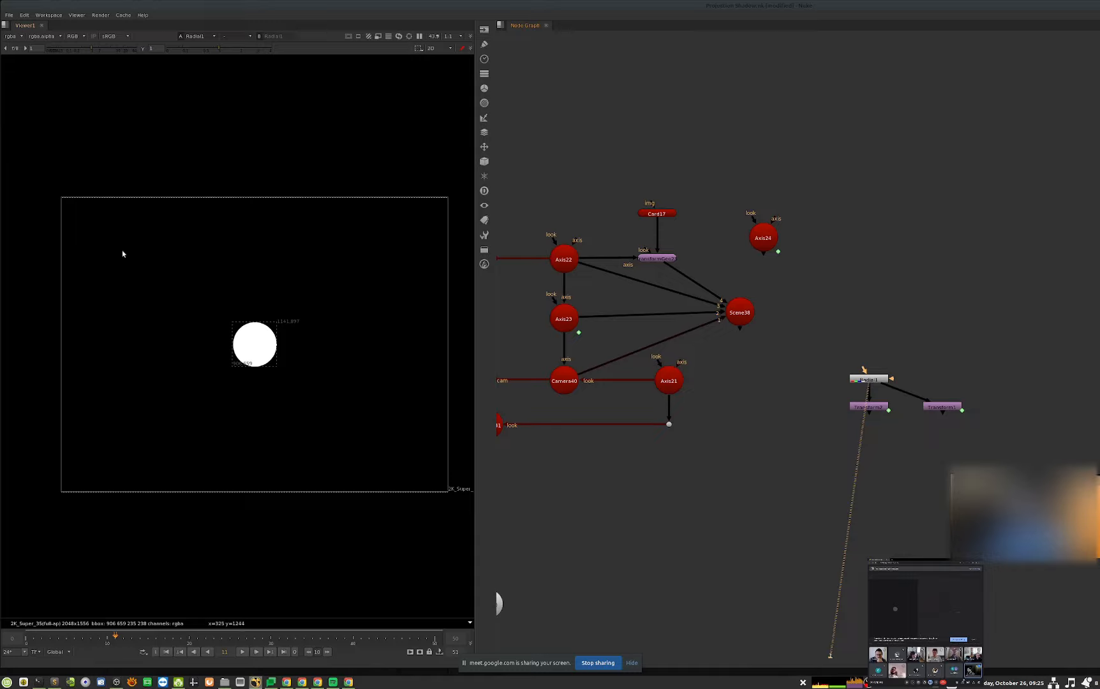
- View the Transform2 output and step its animation back to frame 0
left_click_drag(809, 438, 916, 395)
key("1")
left_click(878, 414)
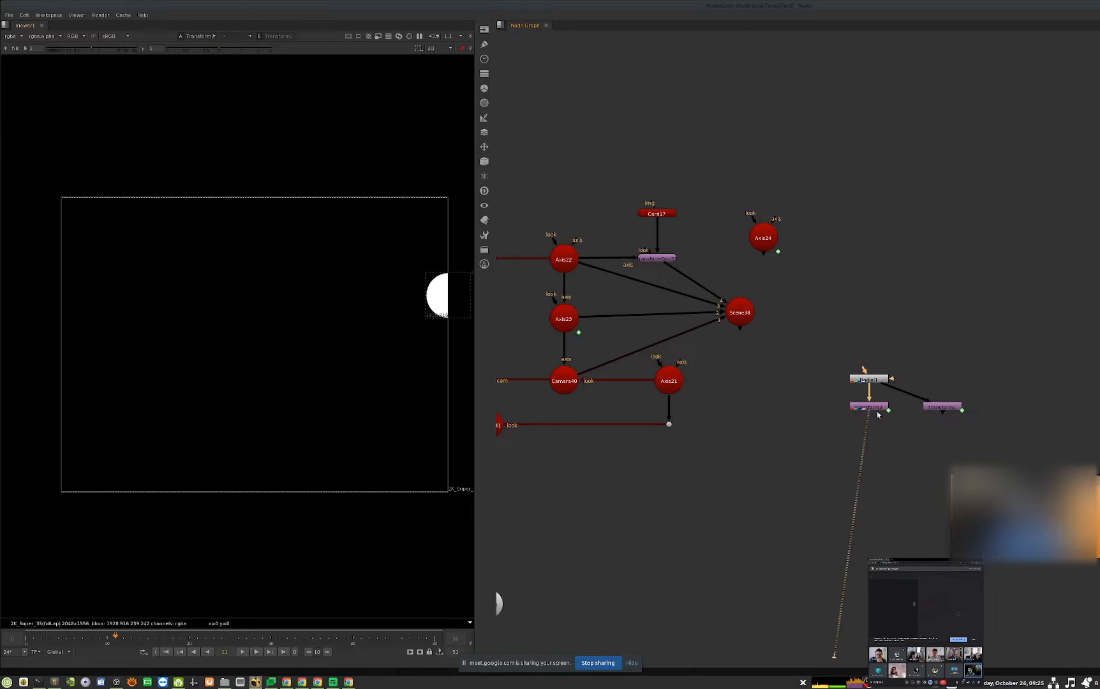
key("Left")
key("Left")
key("Left")
key("Left")
key("Left")
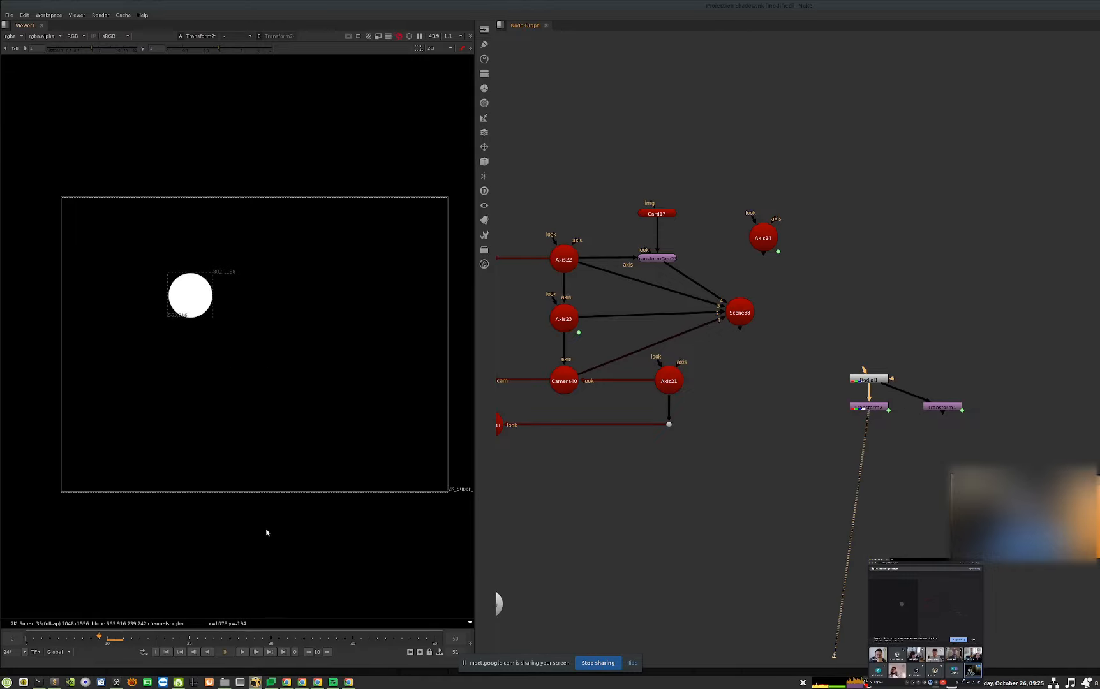
key("Left")
key("Left")
key("Left")
key("Left")
key("Left")
key("Left")
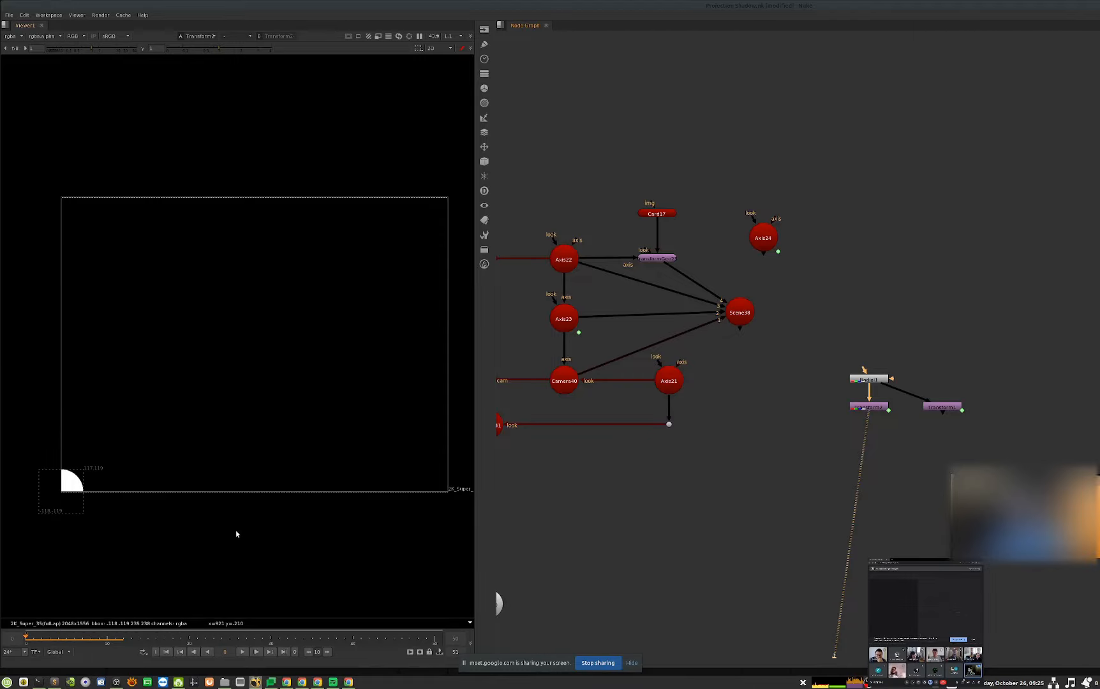
left_click(878, 408)
key("backslash")
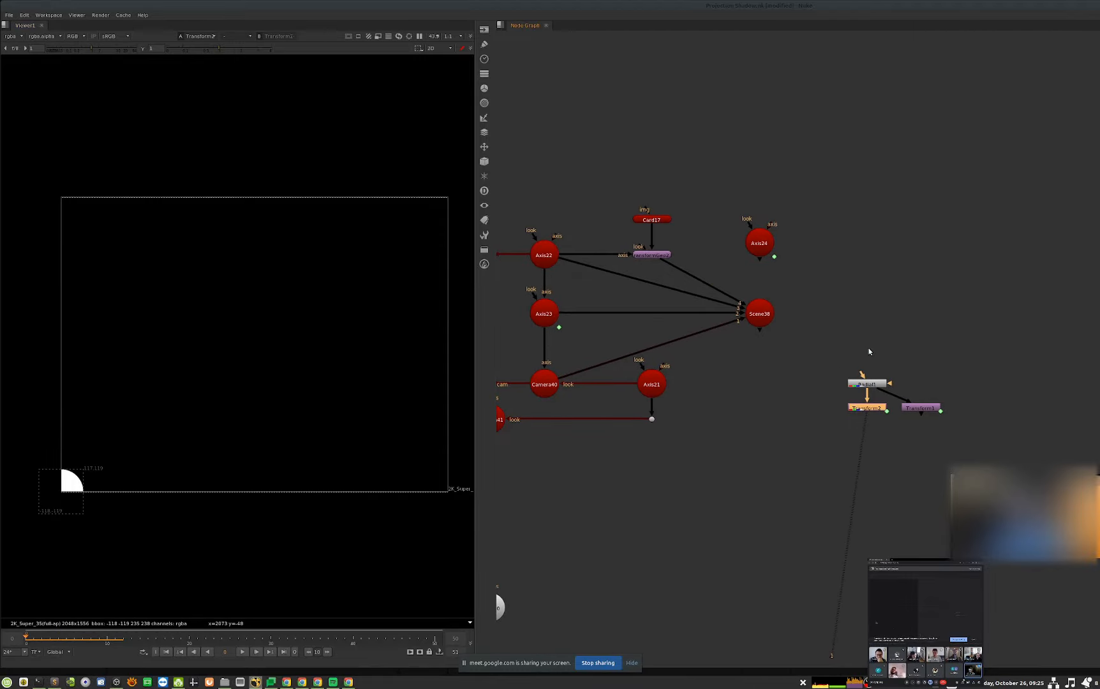
key("ctrl+z")
- Open Transform2's user-defined steps settings and move the properties panel higher over the node graph
double_click(877, 406)
left_click(635, 363)
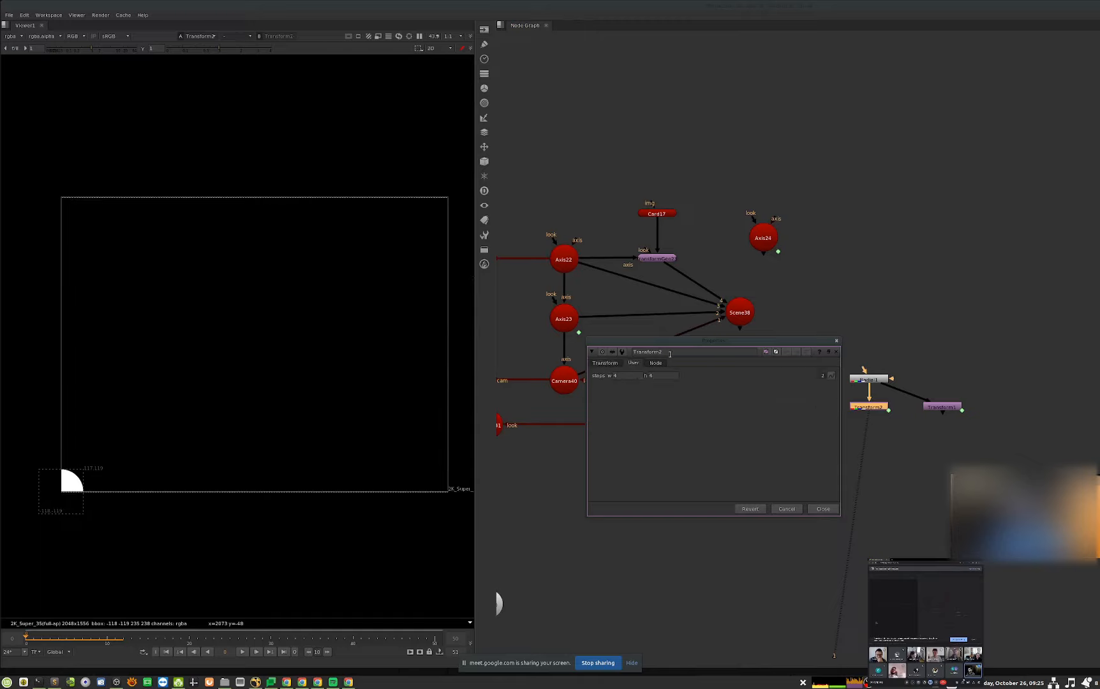
left_click_drag(701, 343, 693, 292)
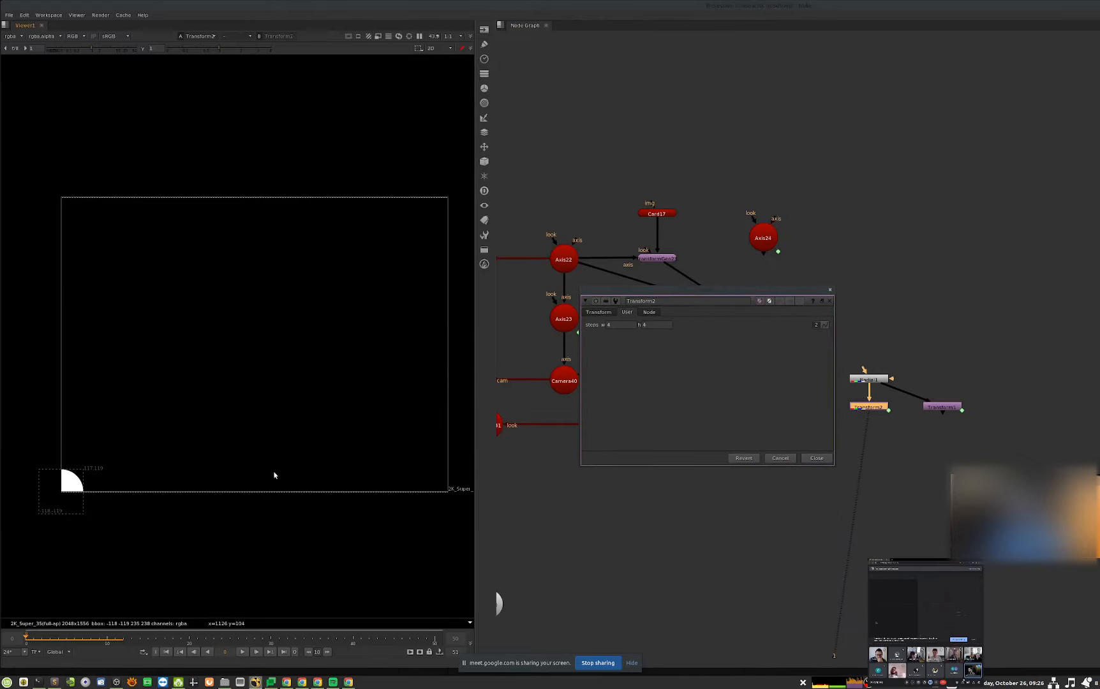
- Advance Transform2's animation to frame 14, examining how the circle moves through its grid positions
key("l")
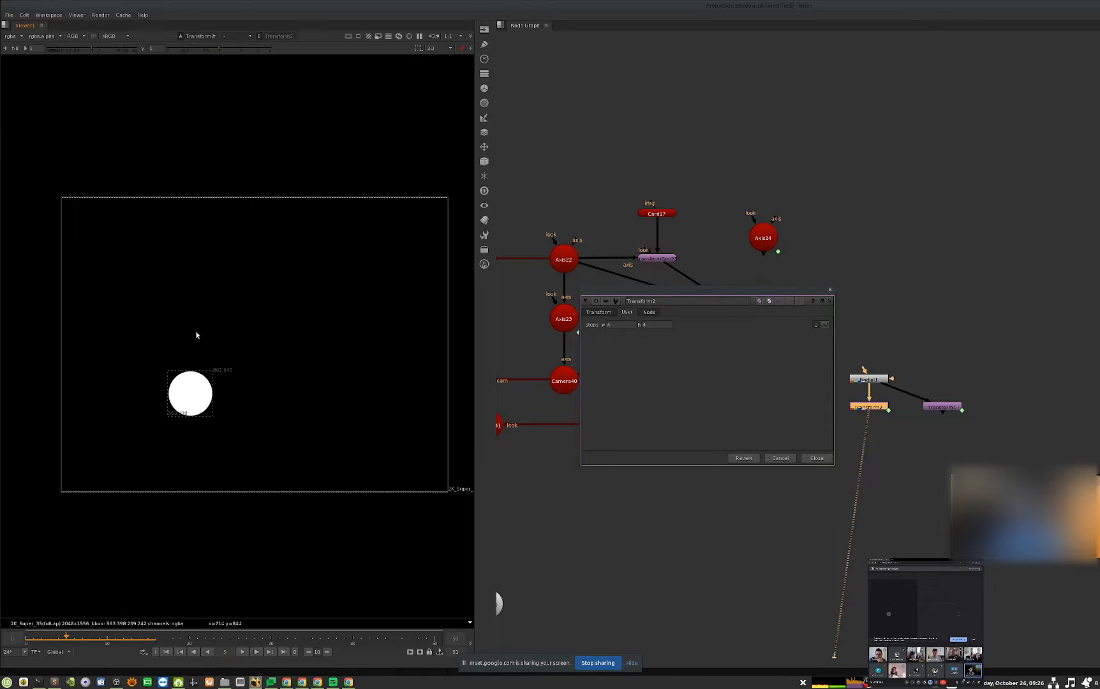
key("Right")
key("Right")
key("Right")
key("Right")
key("Right")
key("Right")
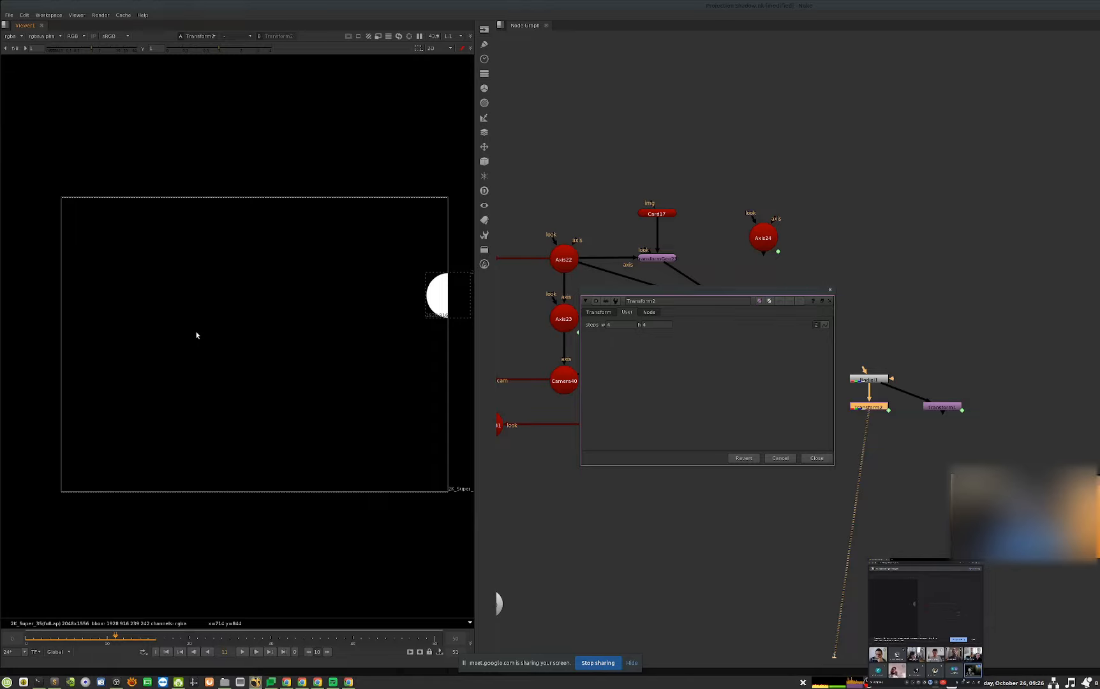
key("Right")
key("Right")
key("Right")
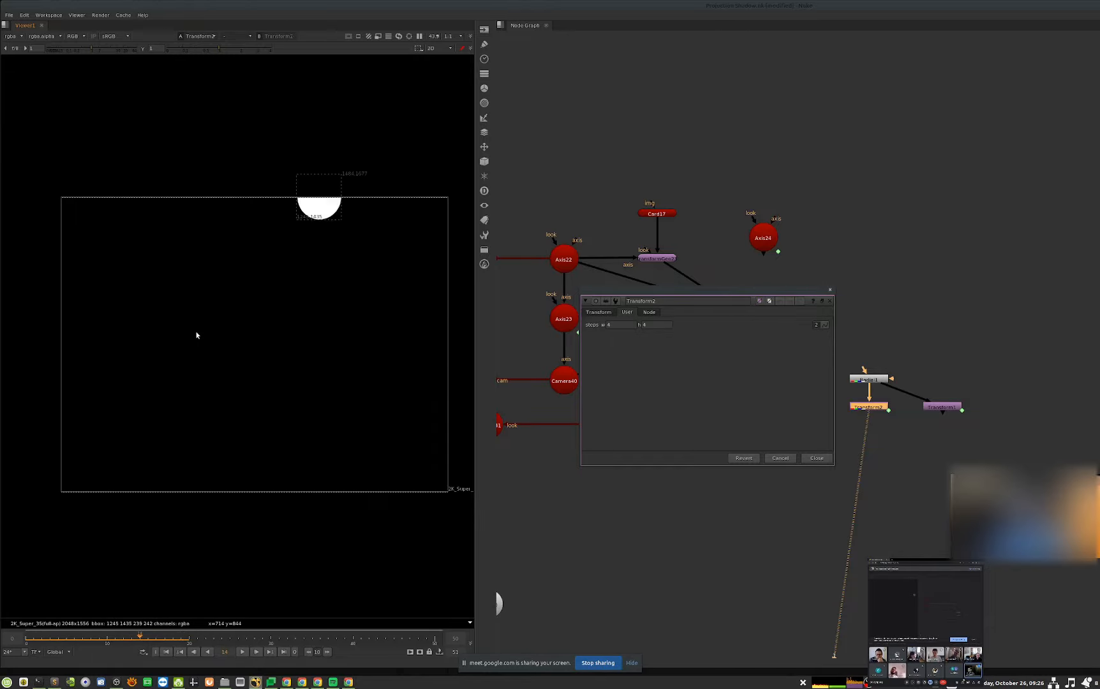
- Step Transform2's animation back to frame 6, examining the circle's grid positions, and close its properties
key("Left")
key("Left")
key("Left")
key("Left")
key("Left")
key("Left")
key("Left")
key("Left")
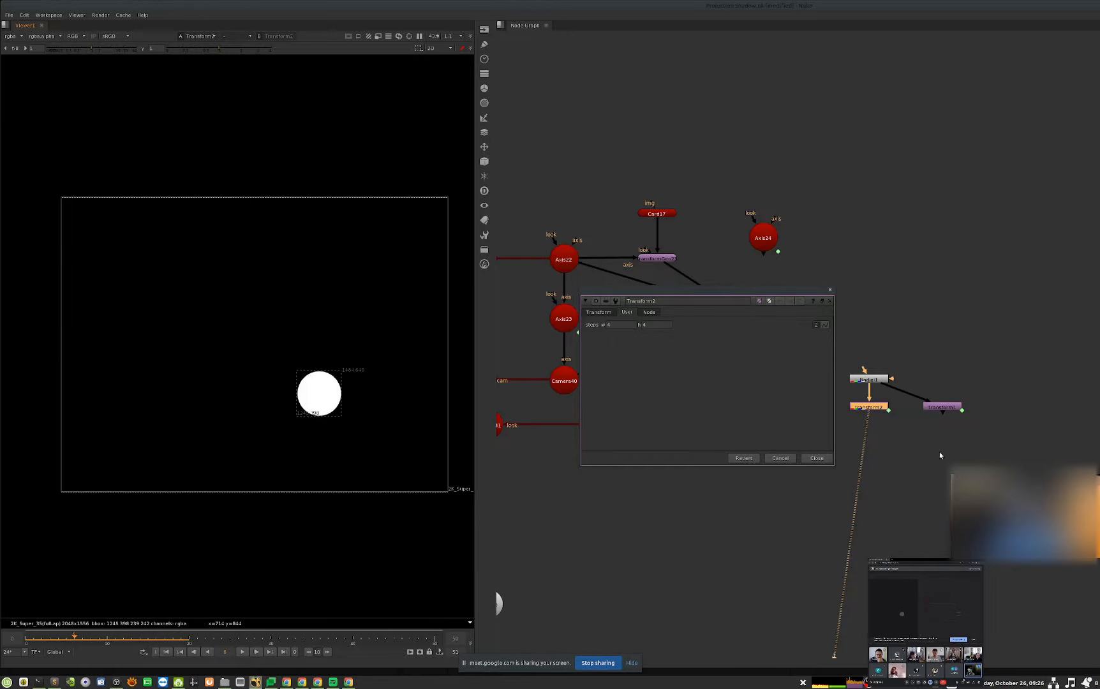
left_click(818, 458)
- View the output of the TransformGeo node below Card17 to examine the card in 3D
middle_click_drag(696, 362, 742, 434)
left_click(701, 330)
key("1")
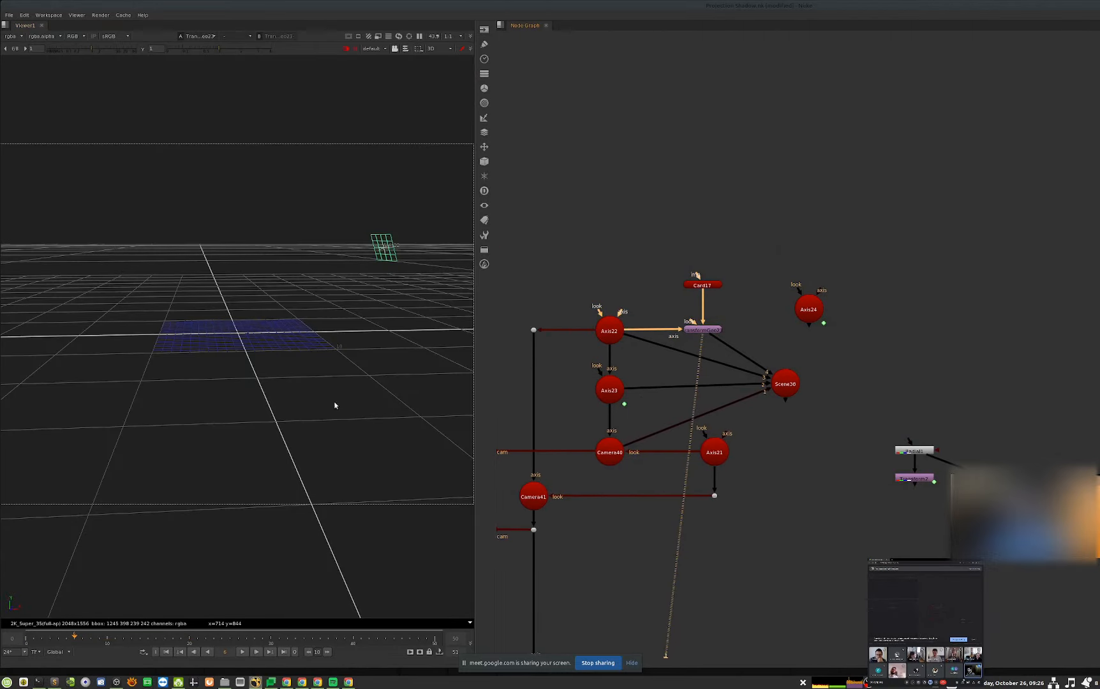
left_click_drag(401, 278, 282, 295, "ctrl")
middle_click_drag(643, 418, 746, 389)
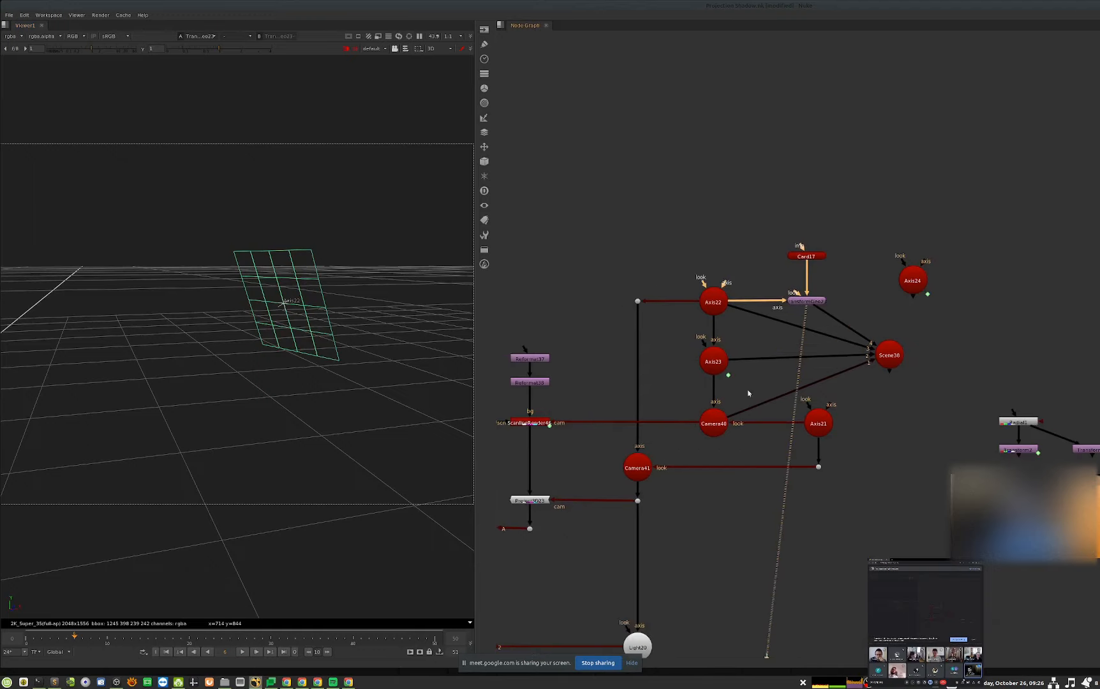
- Open Camera41's properties to examine where the camera sits against the card, and close them again
double_click(635, 458)
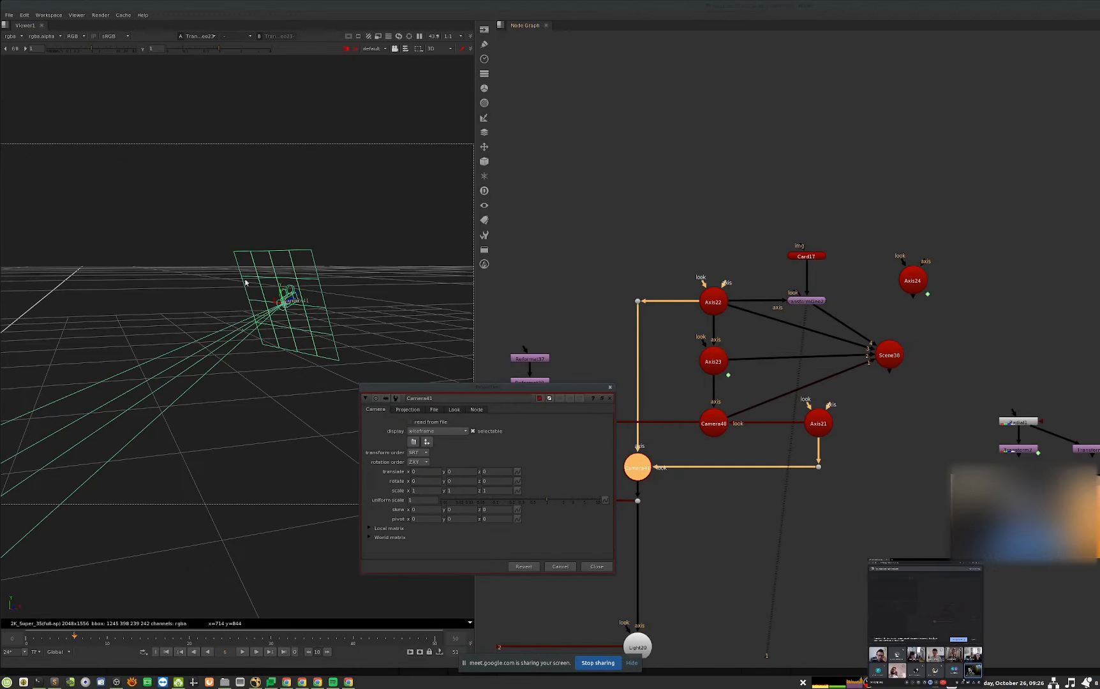
left_click_drag(294, 319, 332, 327, "ctrl")
key("d")
key("d")
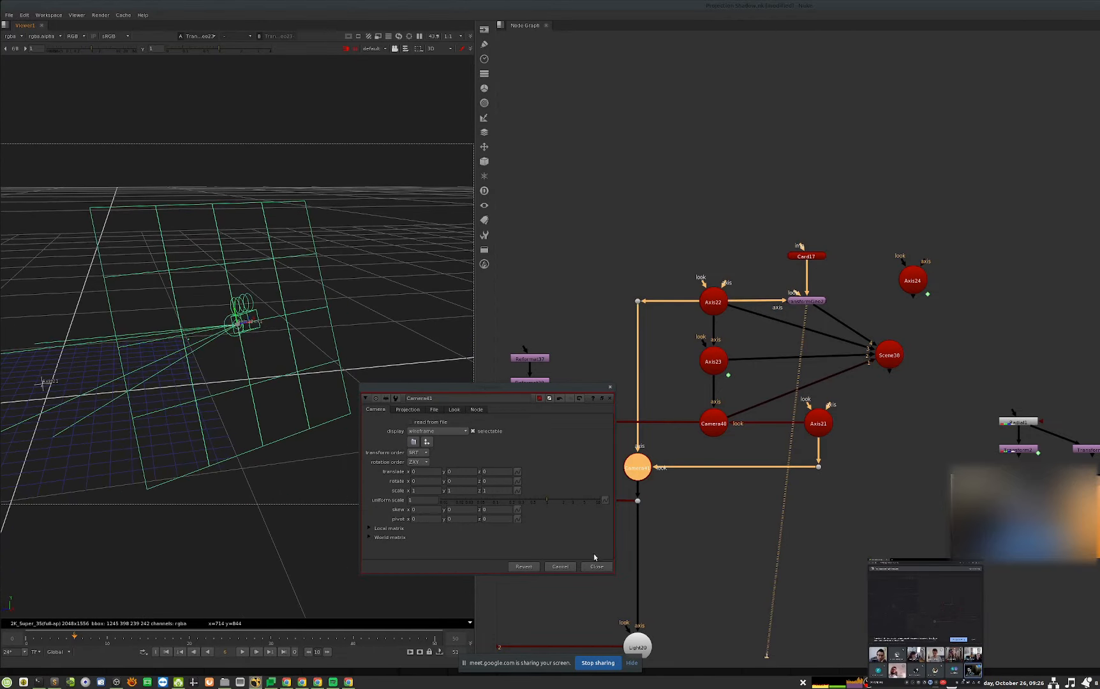
left_click(595, 565)
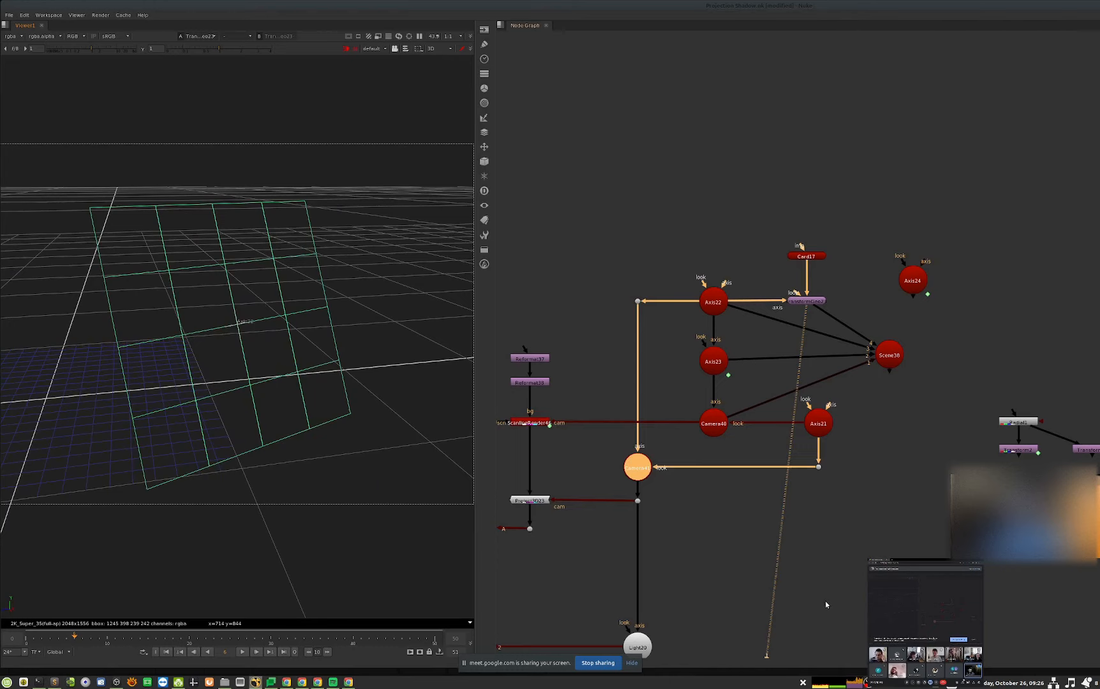
- View Scene38 to show the card, axes and Camera40 together, and nudge the scene node slightly
left_click(893, 355)
key("1")
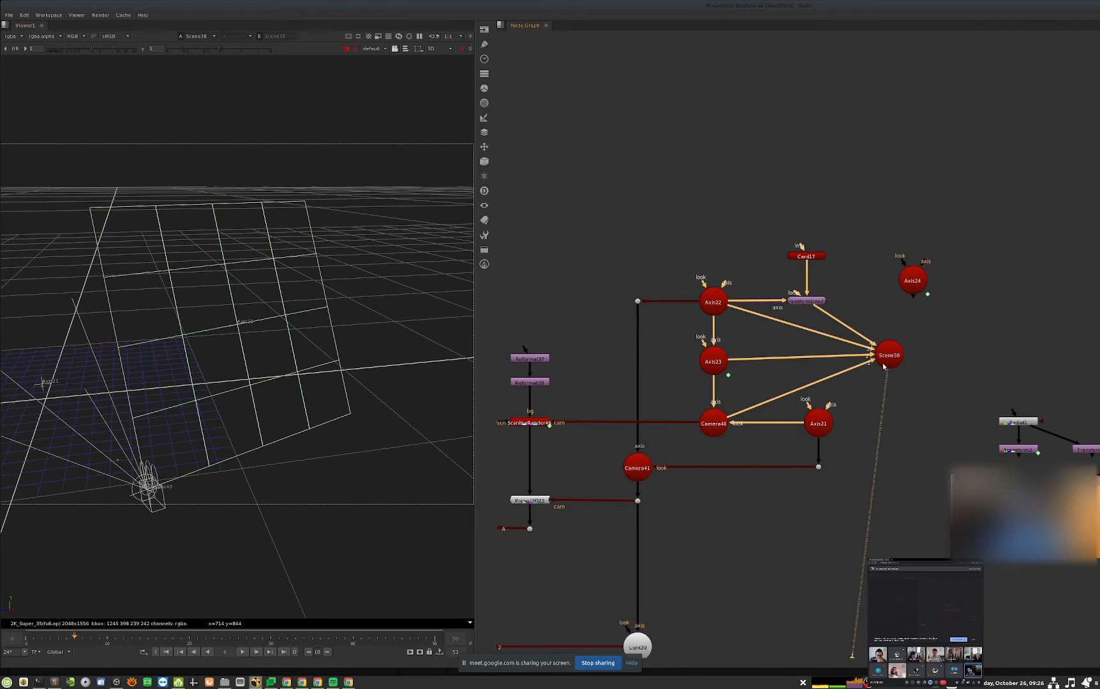
left_click_drag(887, 364, 890, 370)
left_click(299, 550)
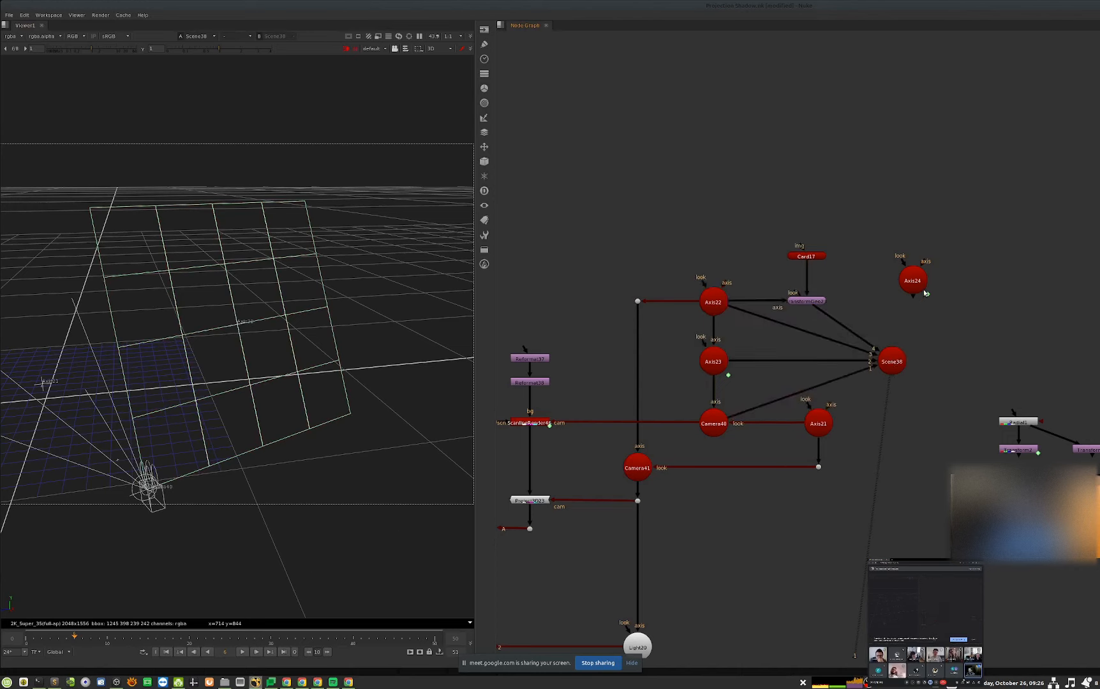
- Swap Axis24 into the camera chain in place of Axis23 and set its user-defined area to 4
left_click_drag(925, 292, 717, 371, "ctrl+shift")
double_click(725, 360)
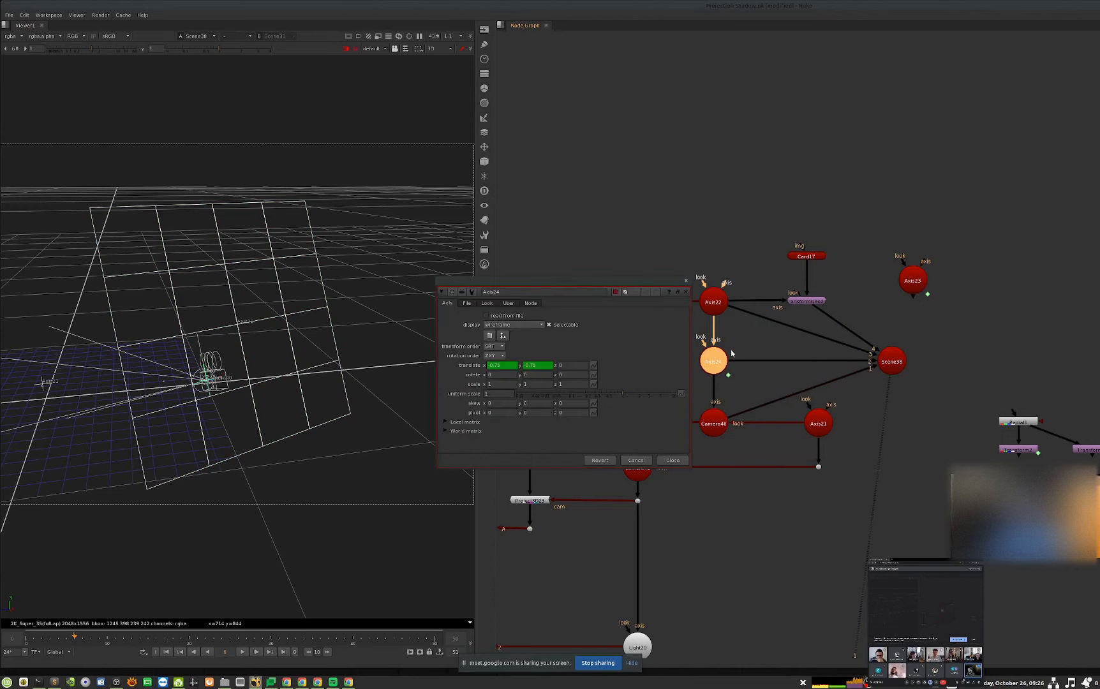
double_click(912, 280)
left_click(508, 303)
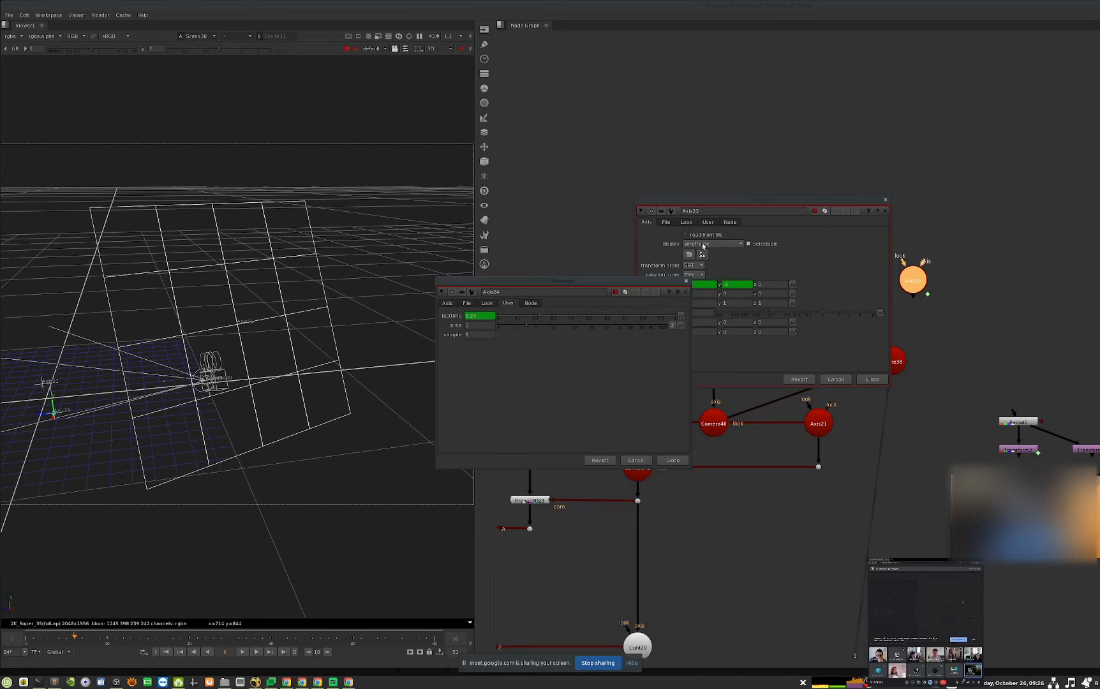
left_click(707, 223)
left_click(472, 325)
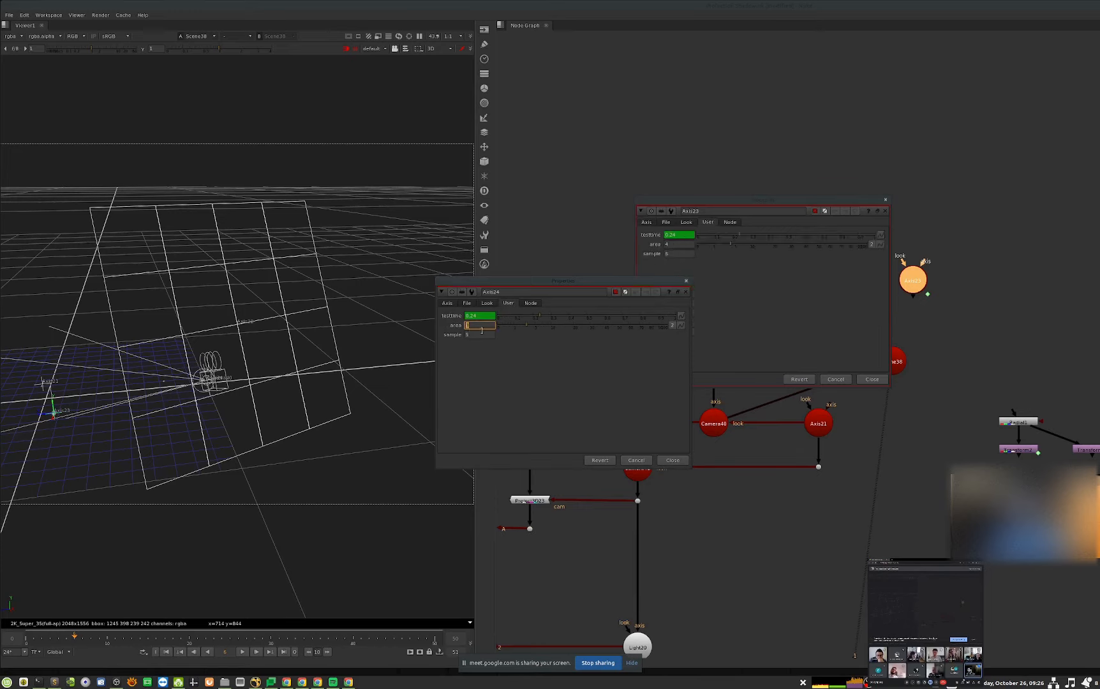
key("Up")
- Nudge the detached Axis23 node slightly and close the properties of both axes
left_click(965, 299)
left_click_drag(917, 284, 915, 287)
key("Escape")
left_click(713, 361)
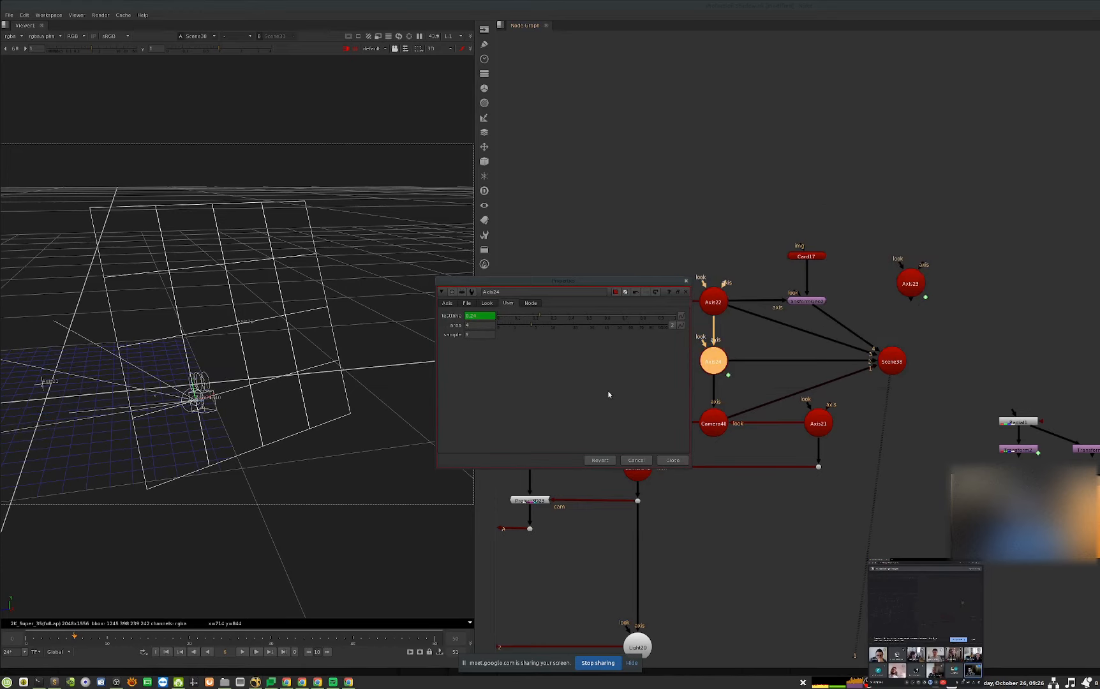
key("Escape")
left_click(350, 542)
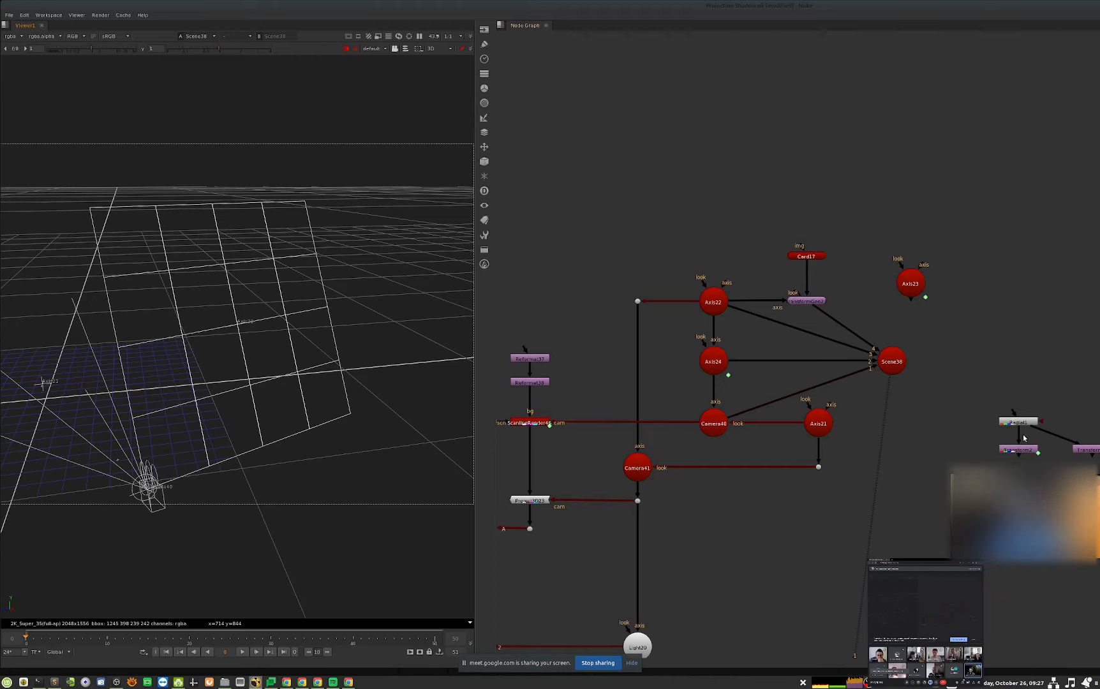
- Link Card17's uniform scale to Axis24's user-defined area value and close the card's properties
double_click(713, 361)
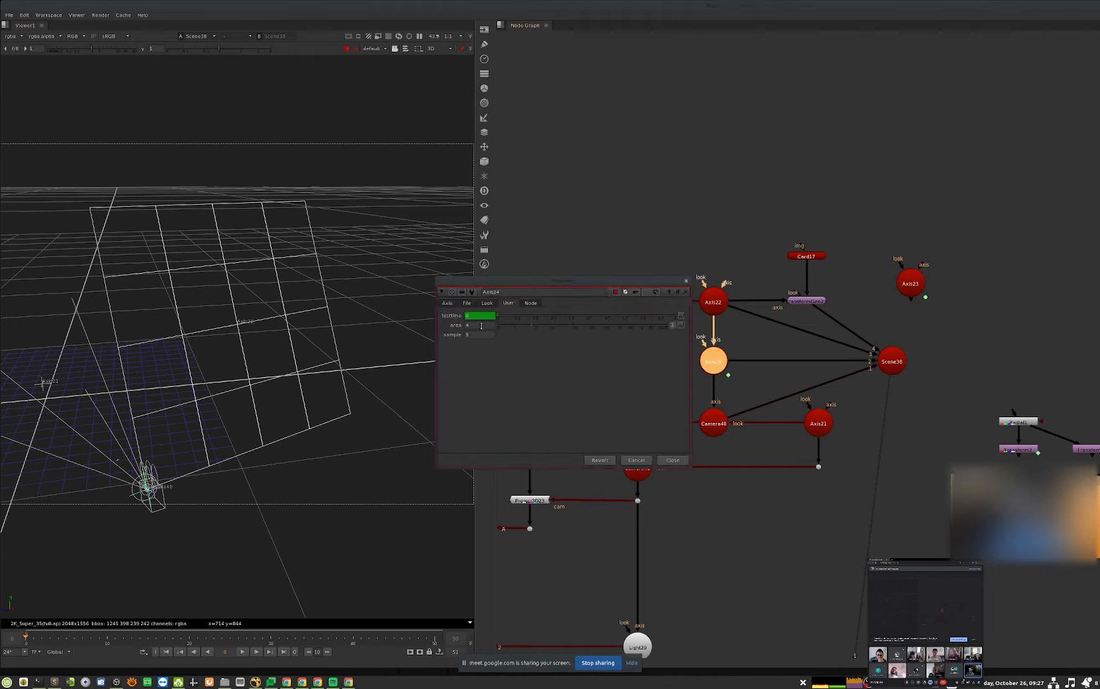
left_click(476, 325)
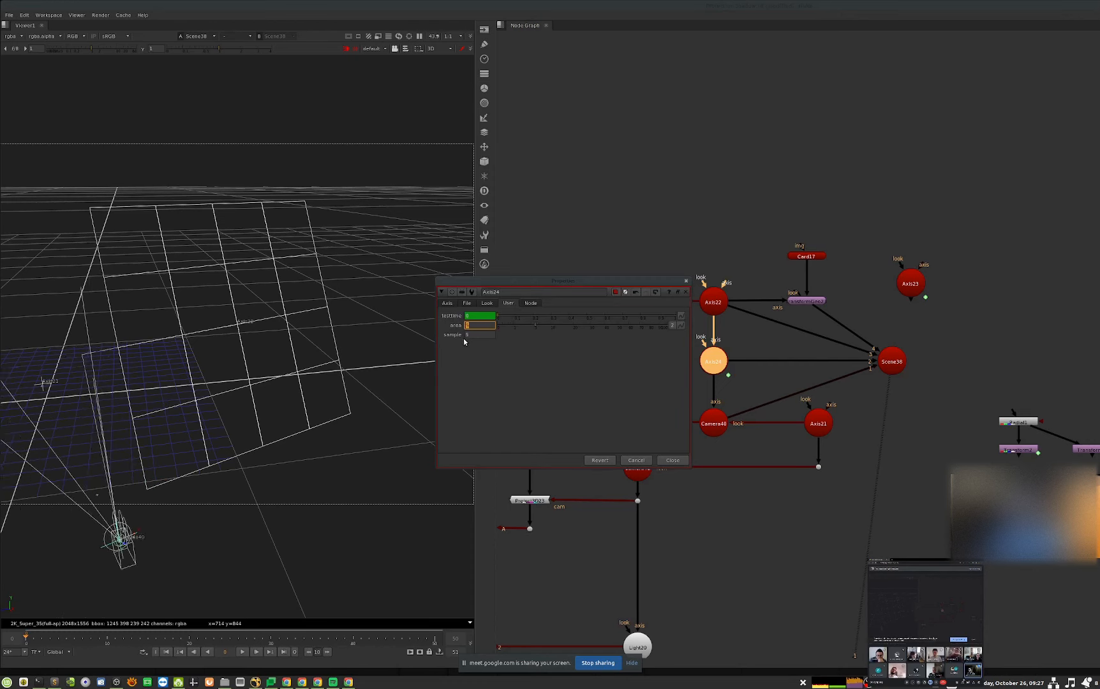
double_click(804, 256)
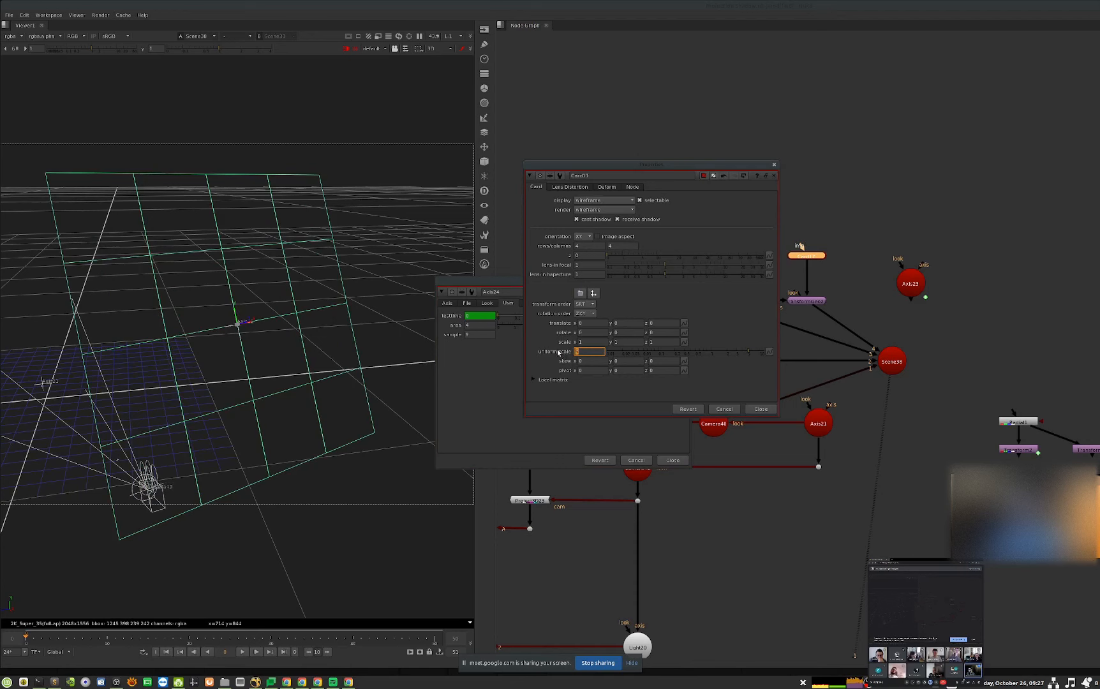
left_click(483, 325)
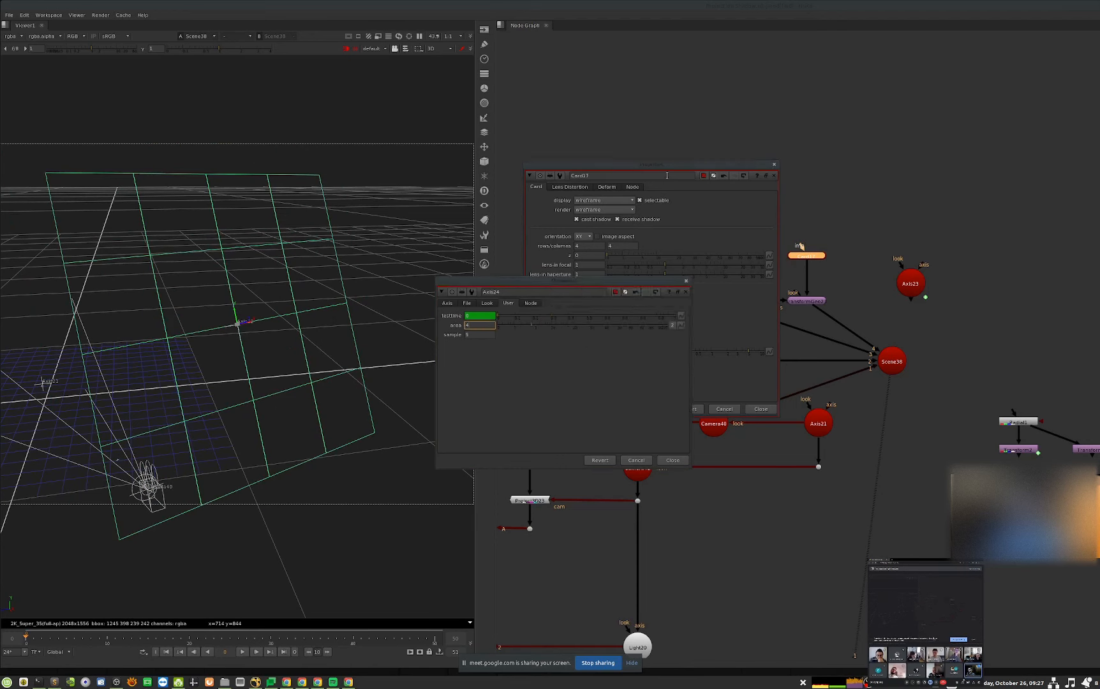
left_click_drag(667, 165, 887, 167)
left_click_drag(489, 324, 810, 354, "ctrl")
left_click(979, 412)
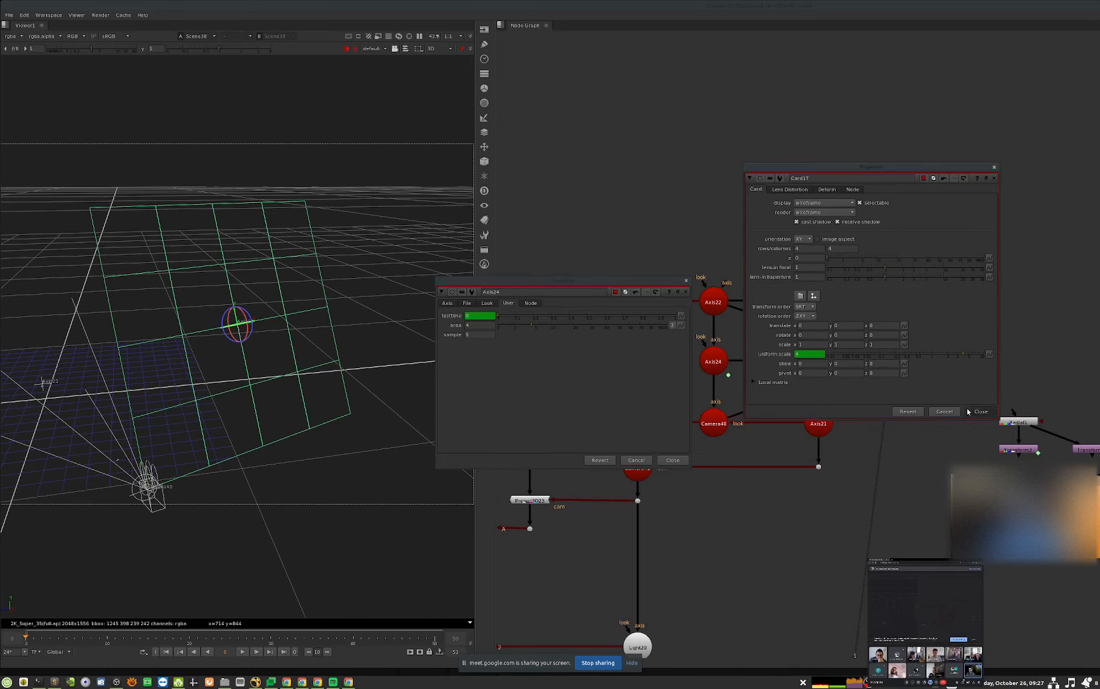
- Try other area values on Axis24 to test the linked card scale, returning the area to 4
left_click(477, 325)
key("Up")
key("Up")
key("Down")
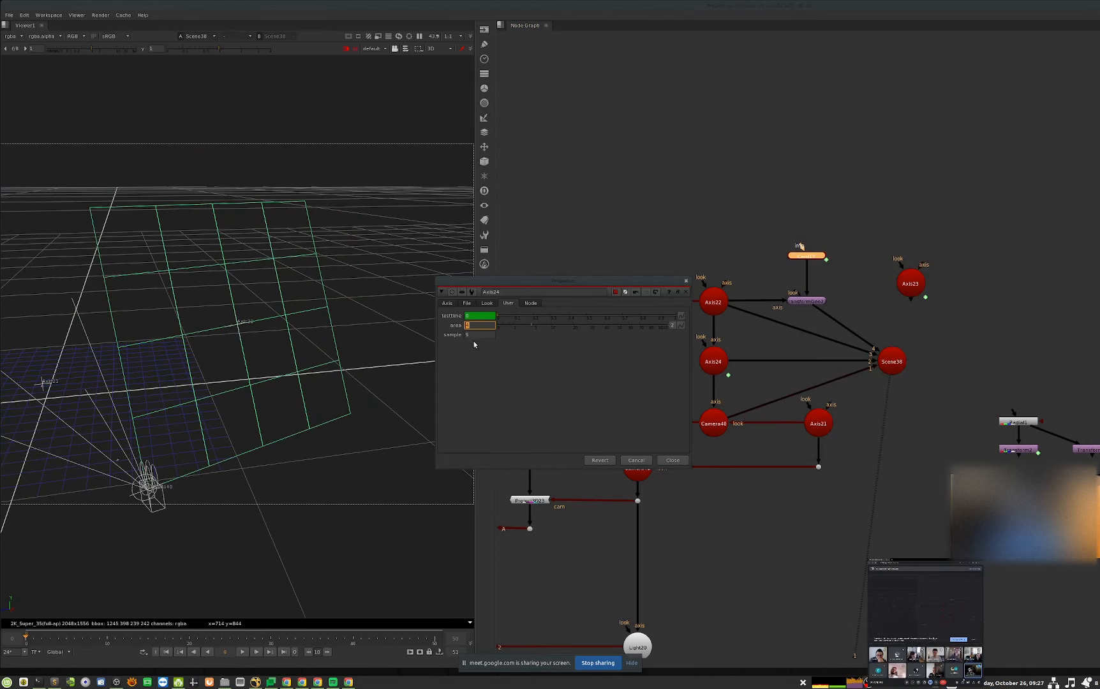
left_click_drag(468, 336, 437, 340)
left_click(370, 470)
- Step the animation to frame 21 and back to frame 16, examining how Axis24 moves Camera40 across the card
key("Right")
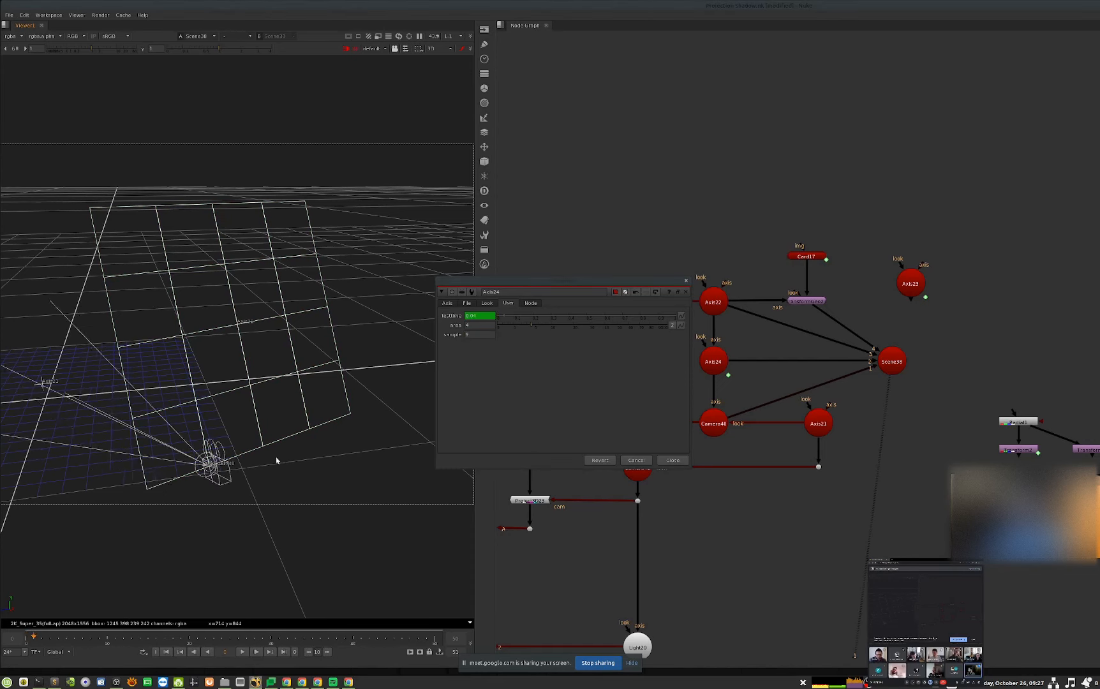
key("Right")
key("Right")
key("Right")
key("Right")
key("Right")
key("Right")
key("Right")
key("Right")
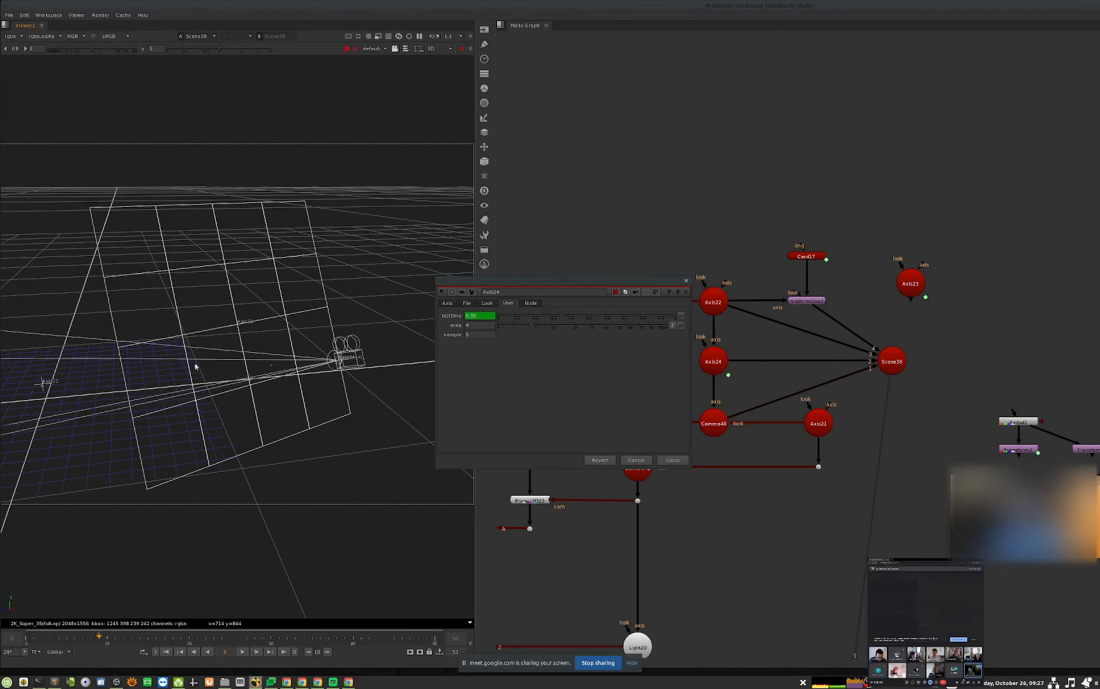
key("Right")
key("Right")
key("Right")
key("Right")
key("Right")
key("Right")
key("Right")
key("Right")
key("Right")
key("Right")
key("Right")
key("Right")
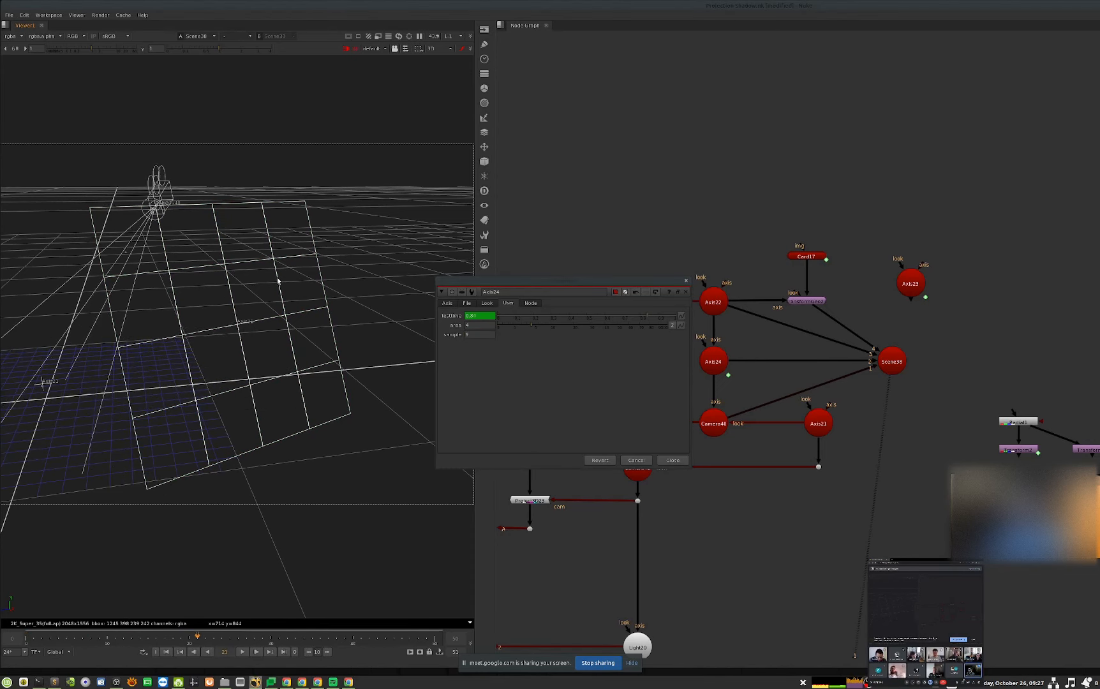
key("Left")
key("Left")
key("Left")
key("Left")
key("Left")
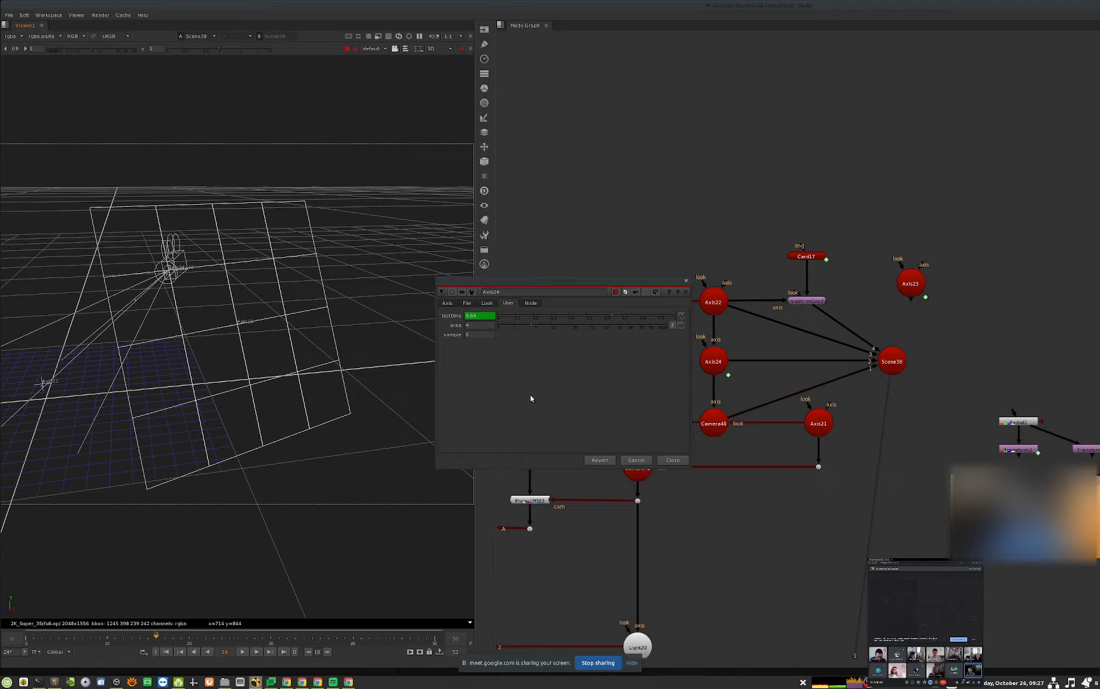
- Close Axis24's properties and view Camera40 on its own in the 3D viewer
left_click(669, 460)
mouse_move(751, 478)
middle_mouse_down()
mouse_move(822, 449)
mouse_move(761, 460)
middle_mouse_up()
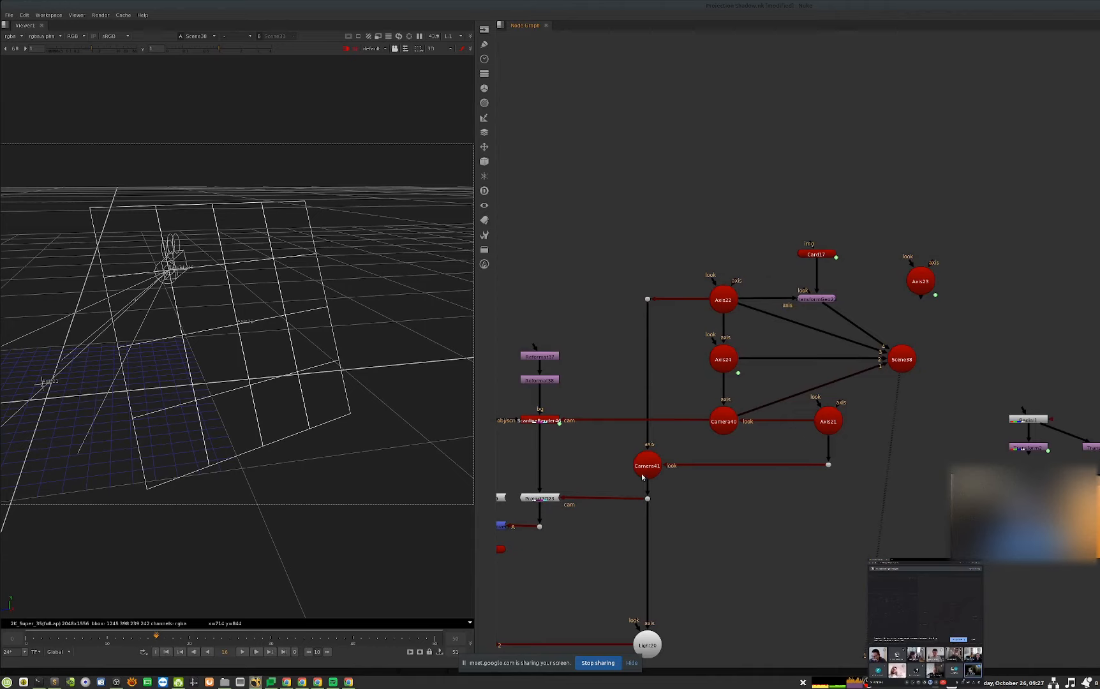
left_click(723, 420)
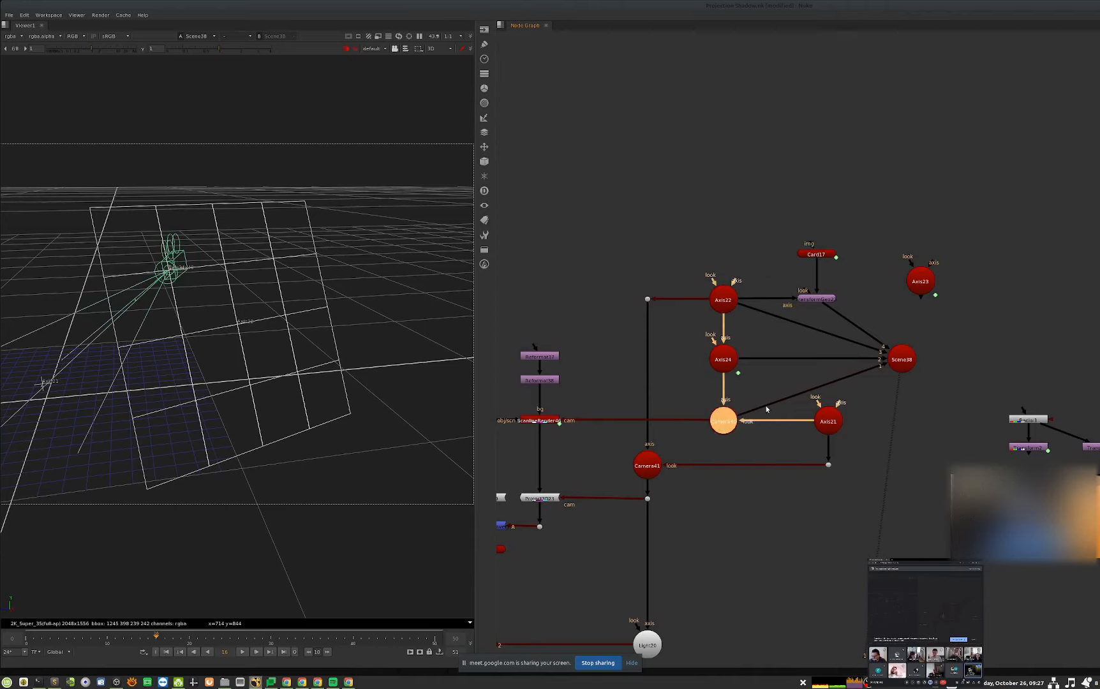
key("1")
left_click(759, 414)
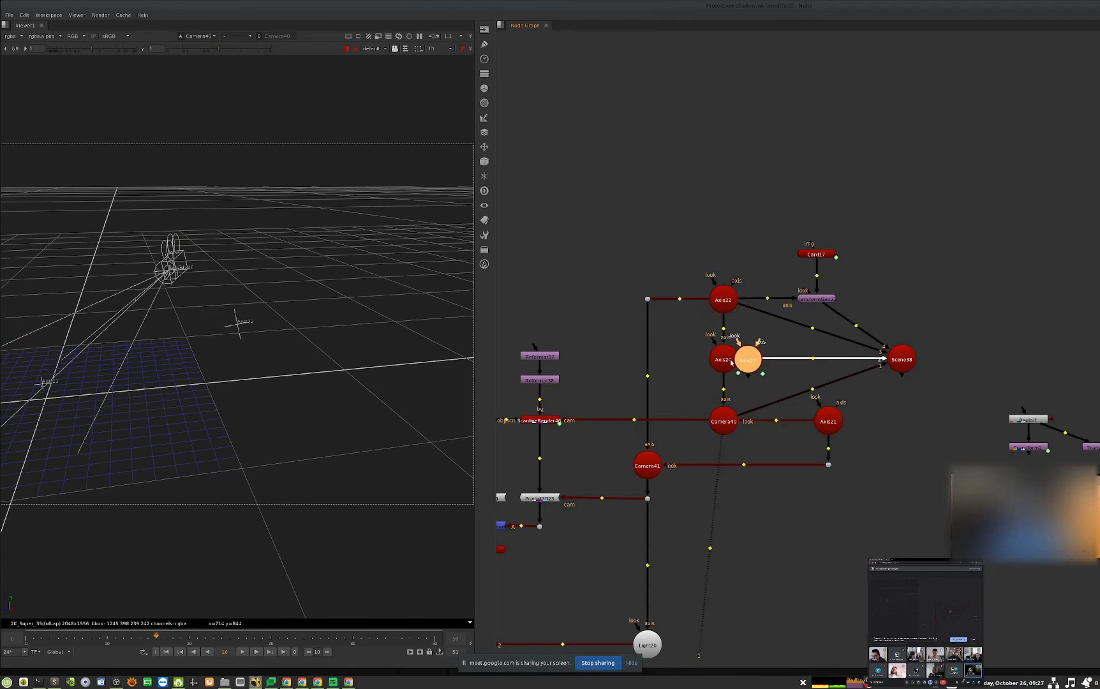
- Swap Axis23 back into the camera chain in place of Axis24 and check Camera40's motion four frames ahead and back
left_click(726, 368)
left_click(304, 559)
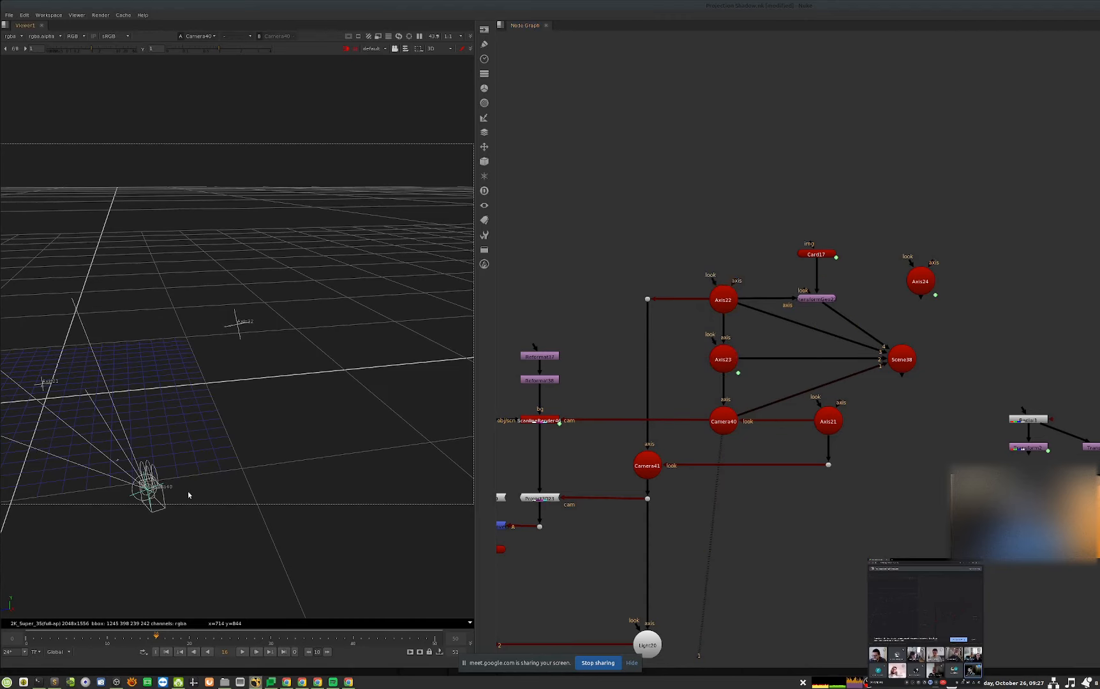
key("Right")
key("Right")
key("Right")
key("Right")
key("Left")
key("Left")
key("Left")
key("Left")
- Open Axis23's translate x animation in the Curve Editor and enlarge the editor over the node graph
double_click(723, 360)
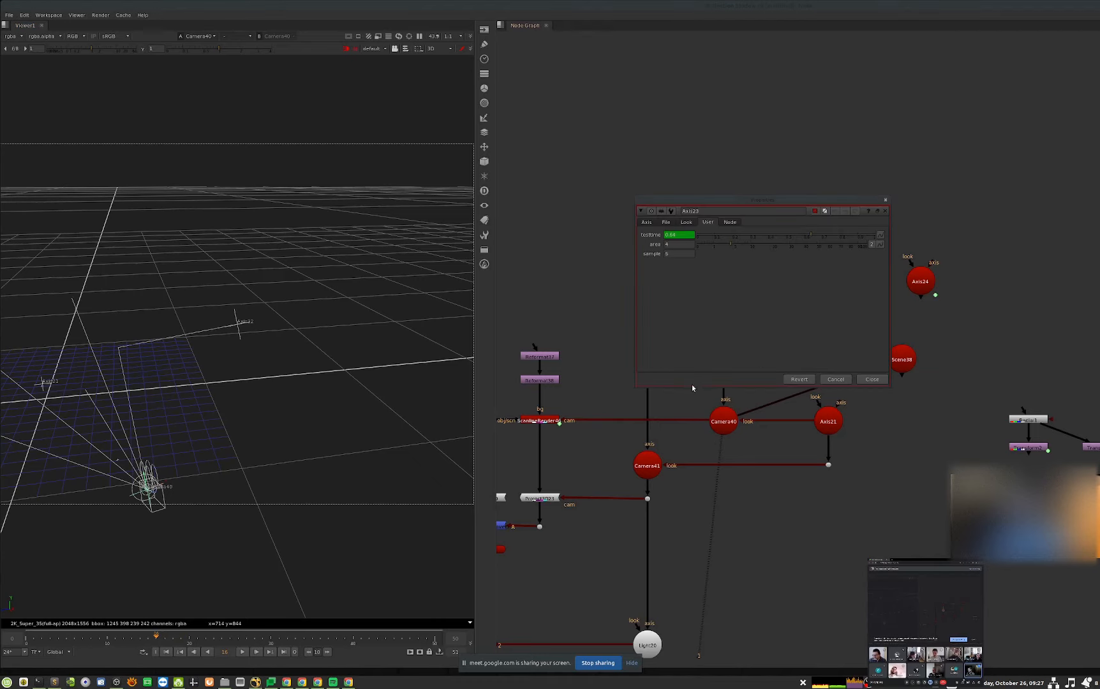
left_click(647, 222)
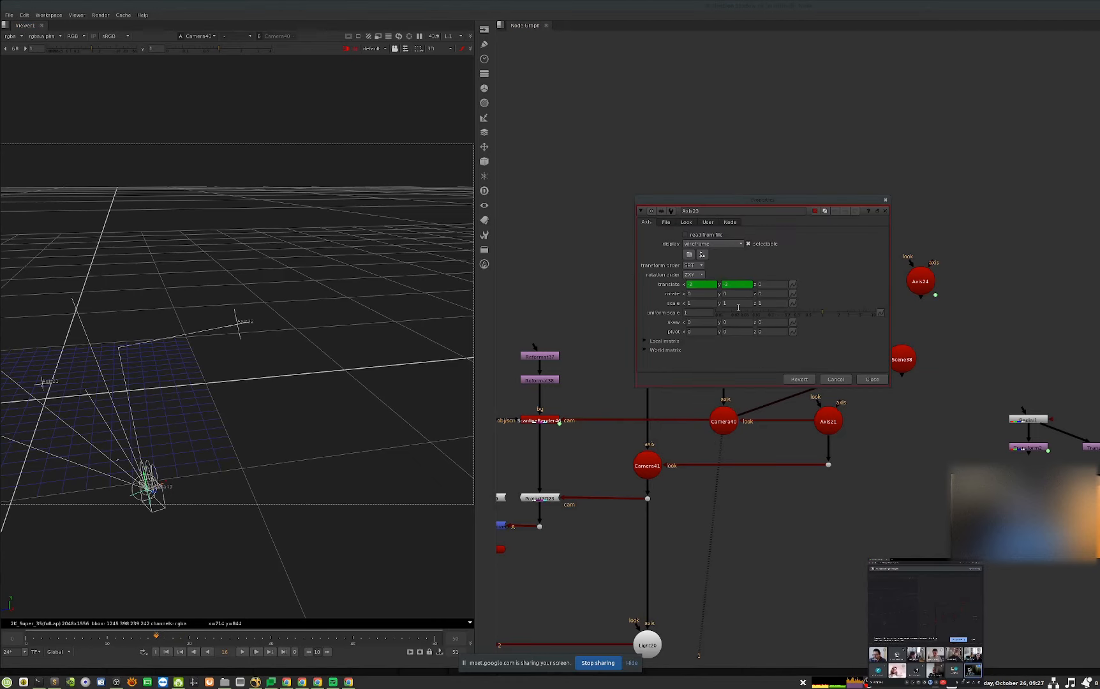
right_click(708, 287)
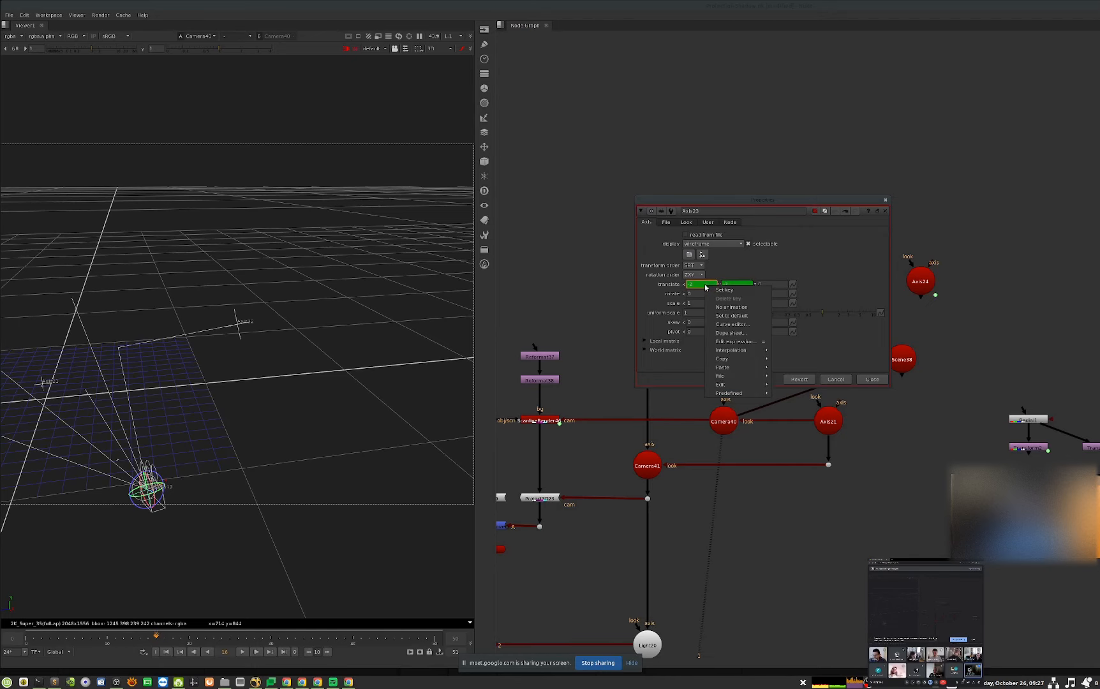
left_click(741, 322)
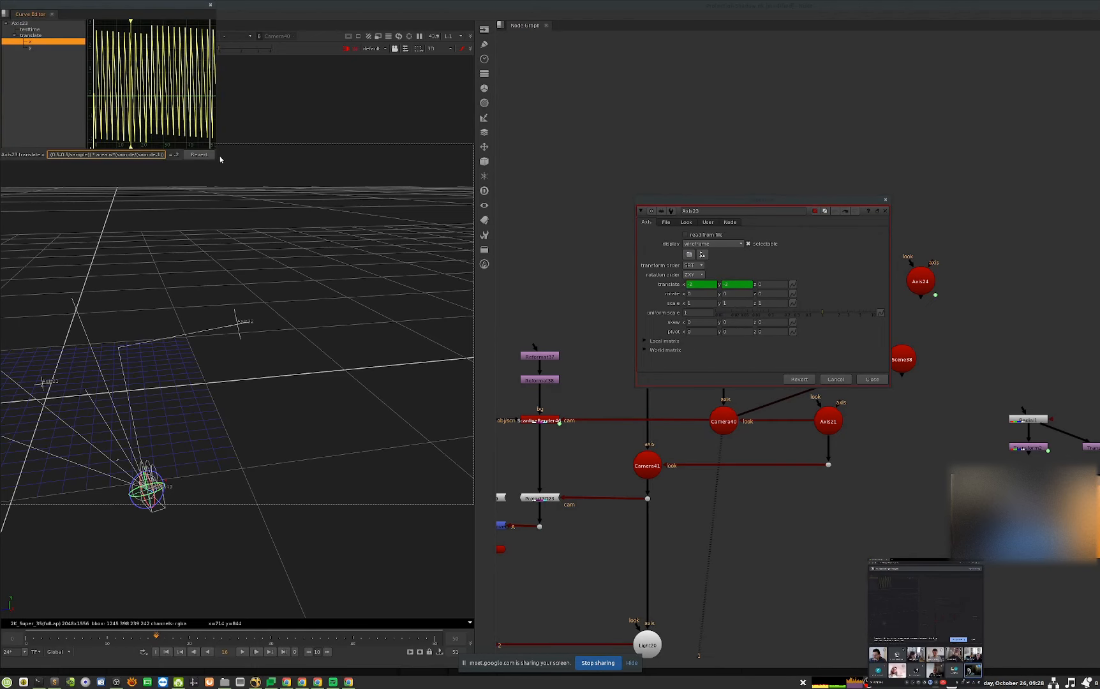
left_click_drag(214, 158, 787, 319)
left_click_drag(396, 7, 724, 141)
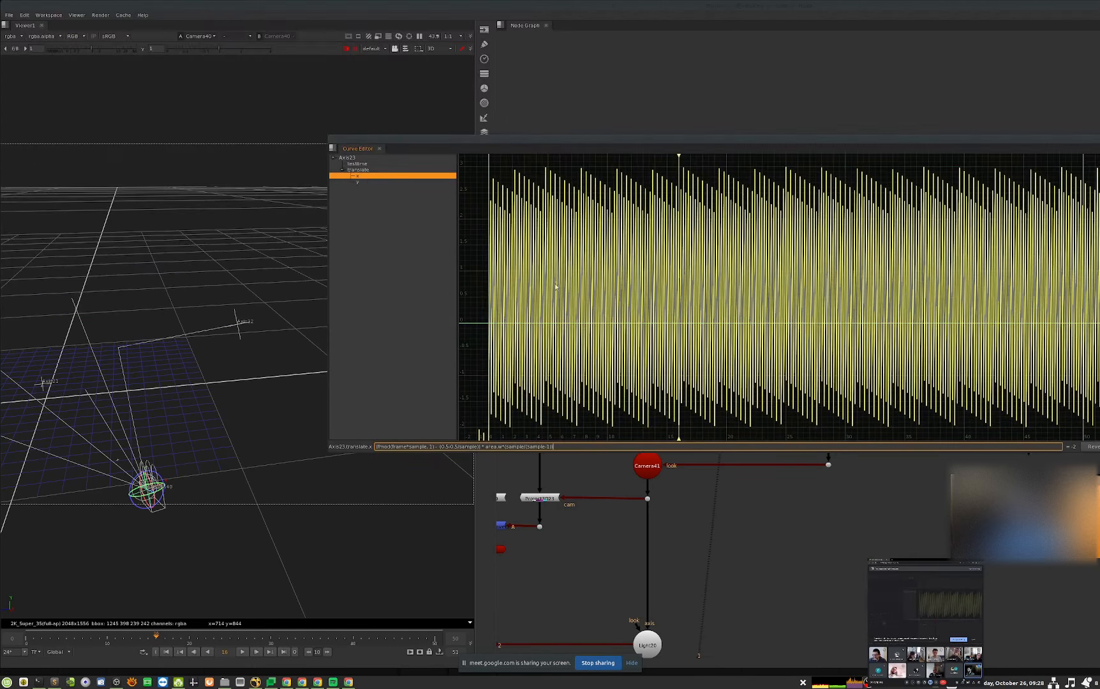
- Examine the translate x curve near frame 0 and switch to Axis23's translate y curve
right_click(514, 341)
left_click(616, 299)
middle_click_drag(617, 299, 1097, 318, "alt")
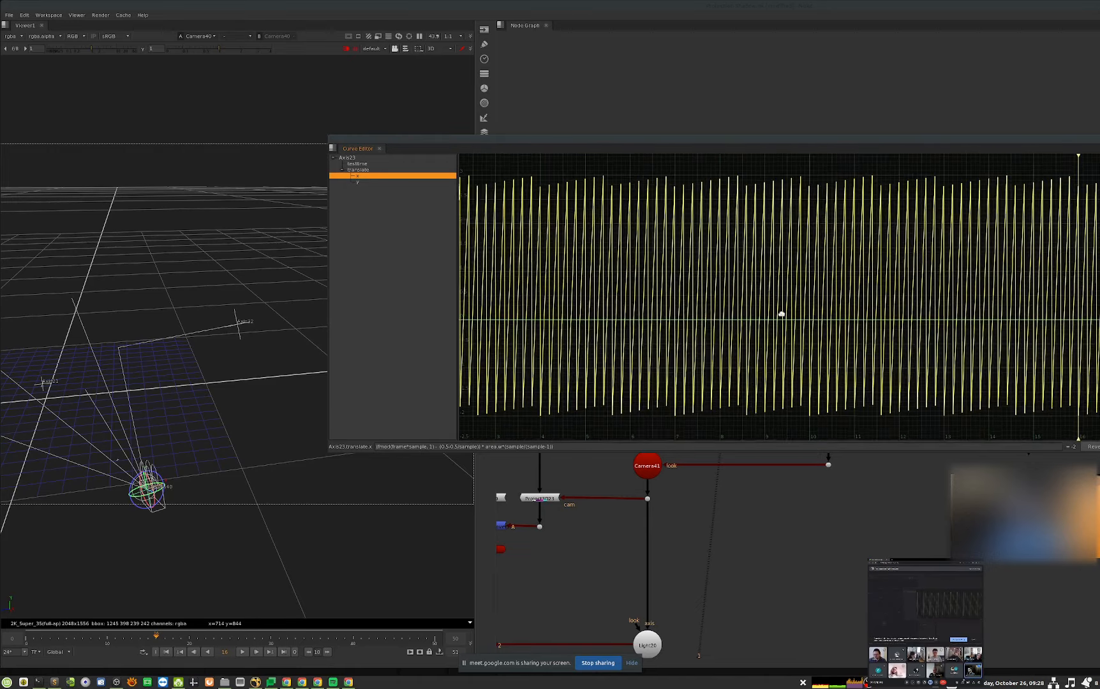
middle_click_drag(781, 314, 640, 293)
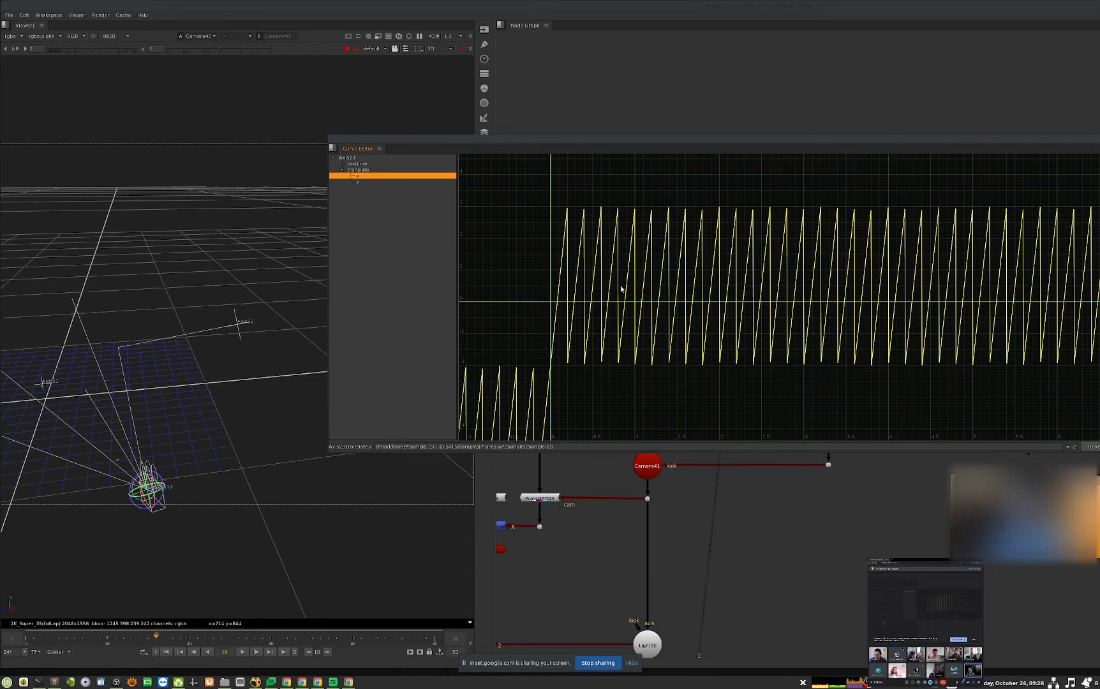
left_click(359, 181)
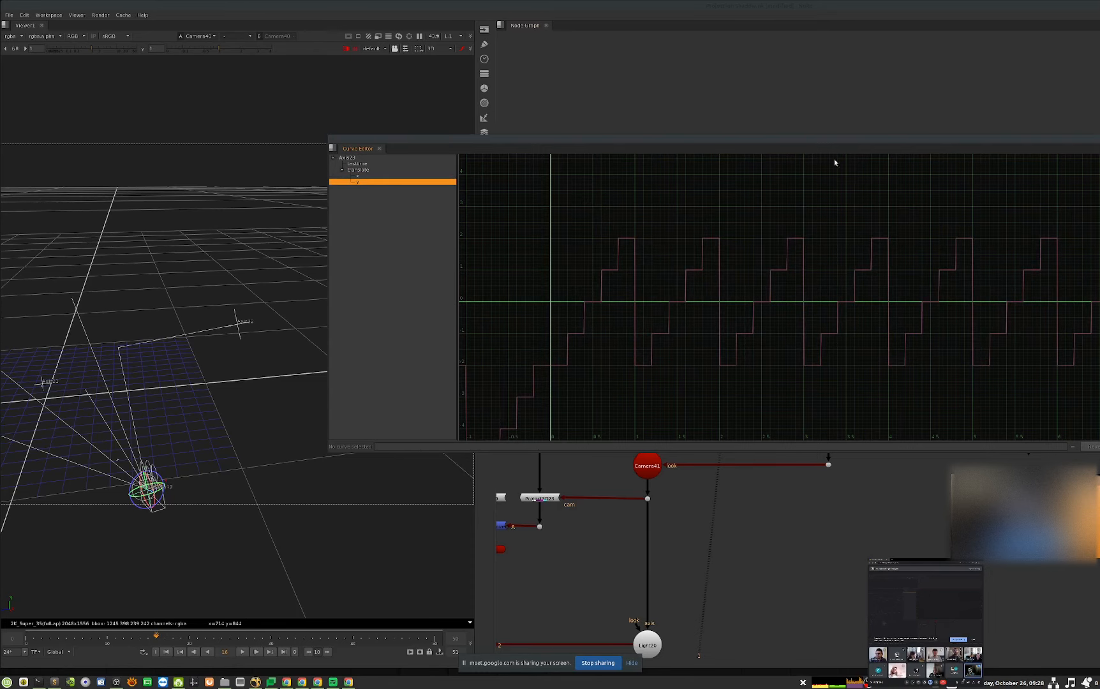
- Close the floating Curve Editor and Axis23's properties
left_click_drag(881, 139, 621, 201)
left_click(813, 199)
left_click(871, 380)
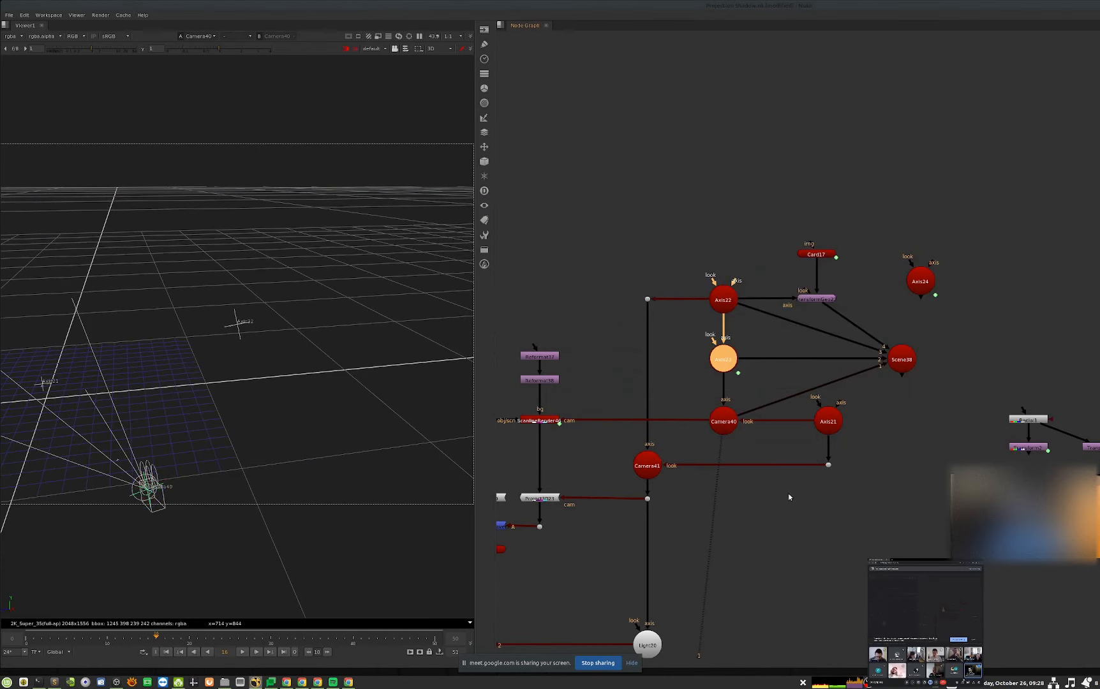
- View Camera41, Camera40 and Axis22 one after another in the 3D viewer to compare their placement
middle_click_drag(789, 497, 803, 483)
left_click(668, 459)
key("1")
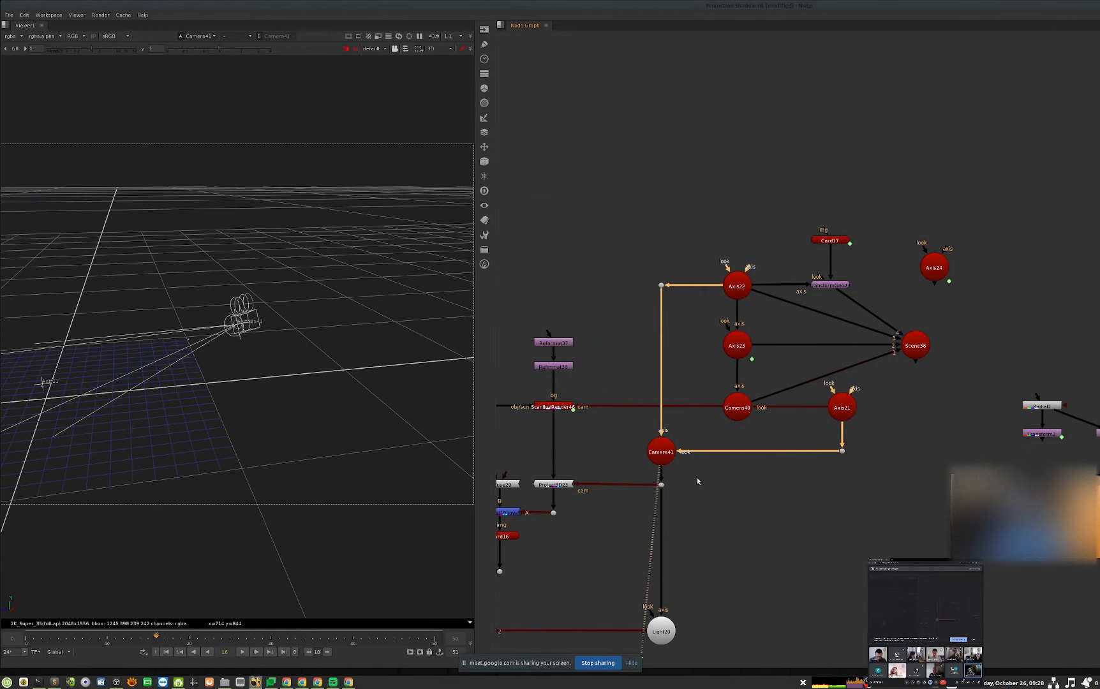
middle_click_drag(717, 512, 770, 493)
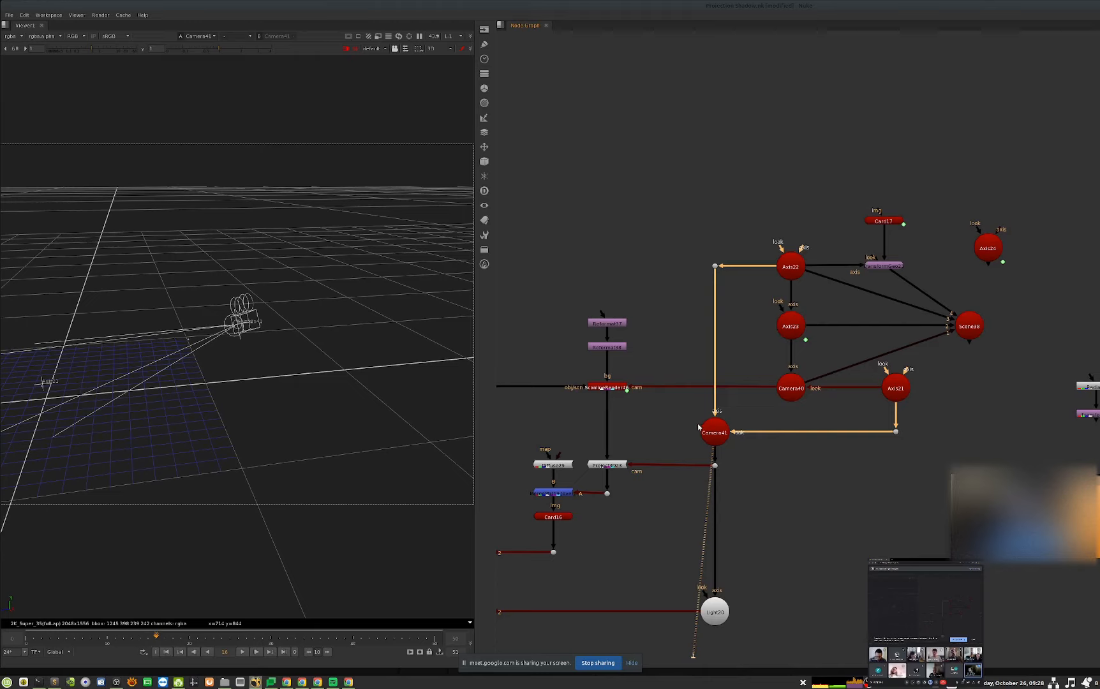
left_click(791, 388)
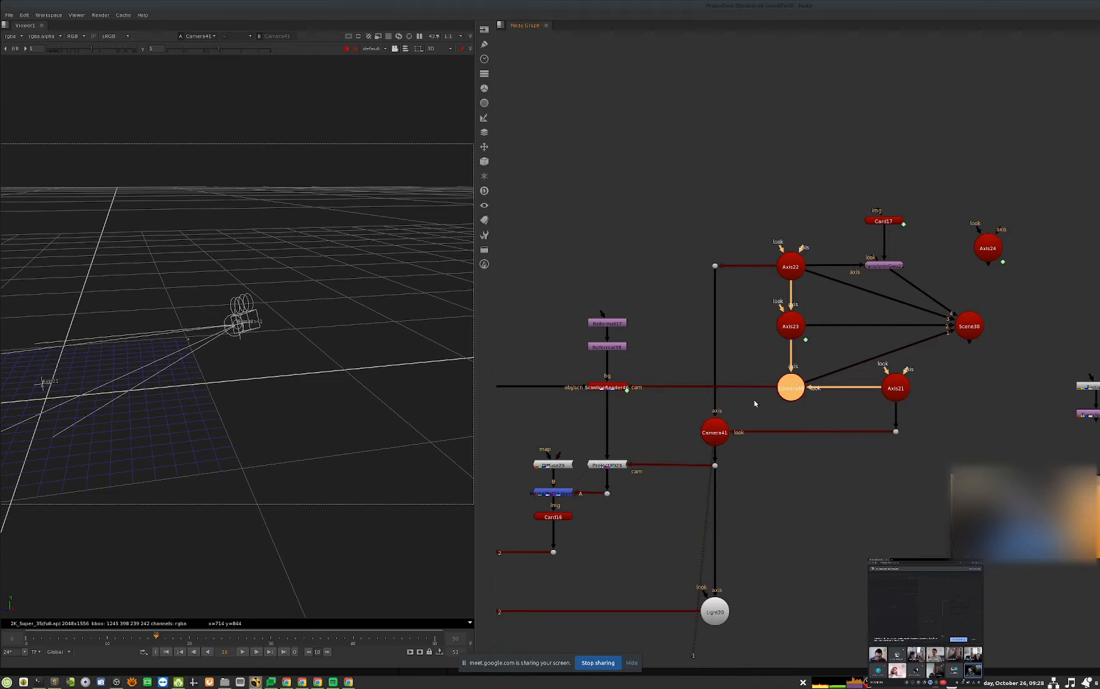
key("1")
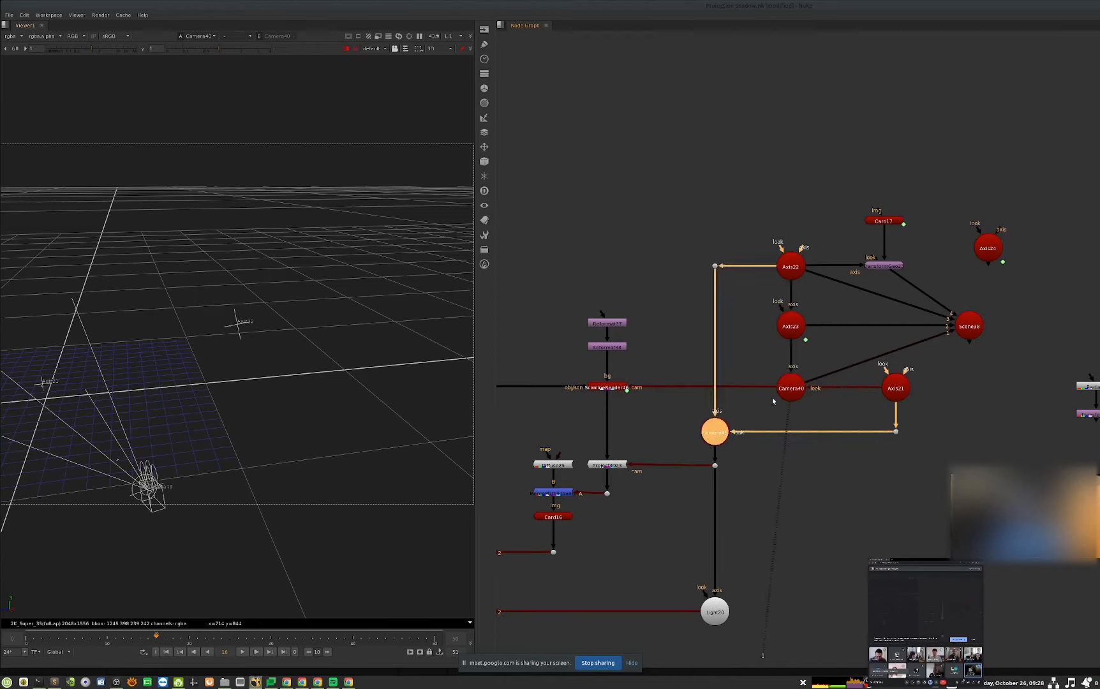
left_click(728, 297)
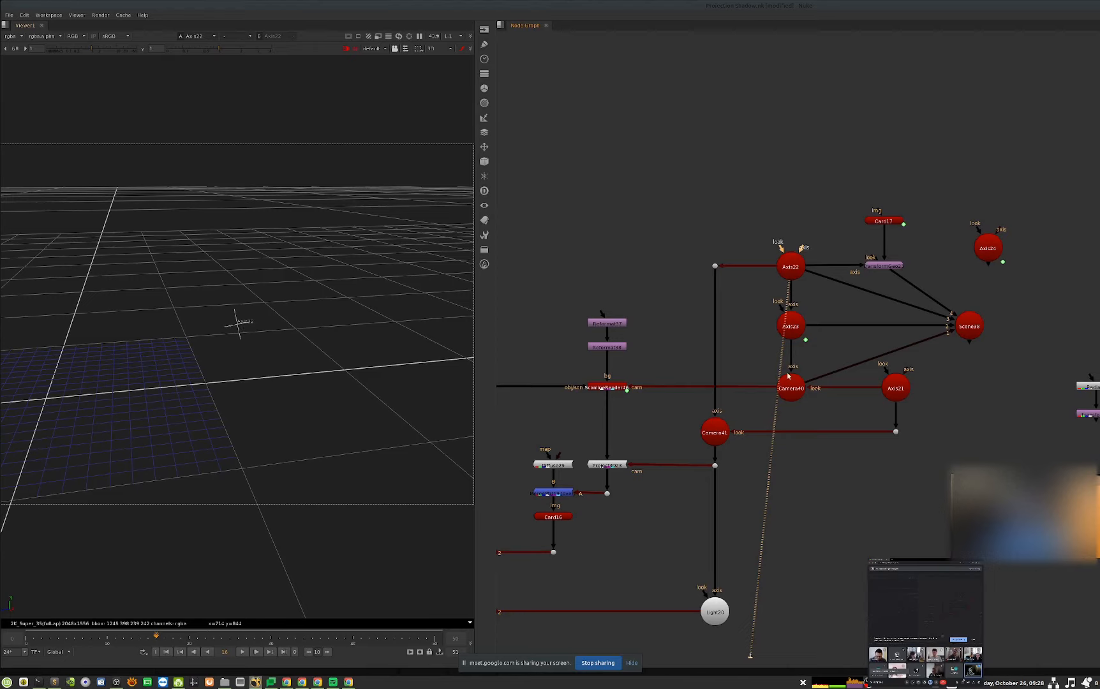
- Locate the ScanlineRender fed by Camera40 and view Light20 in the 3D viewer
left_click(603, 387)
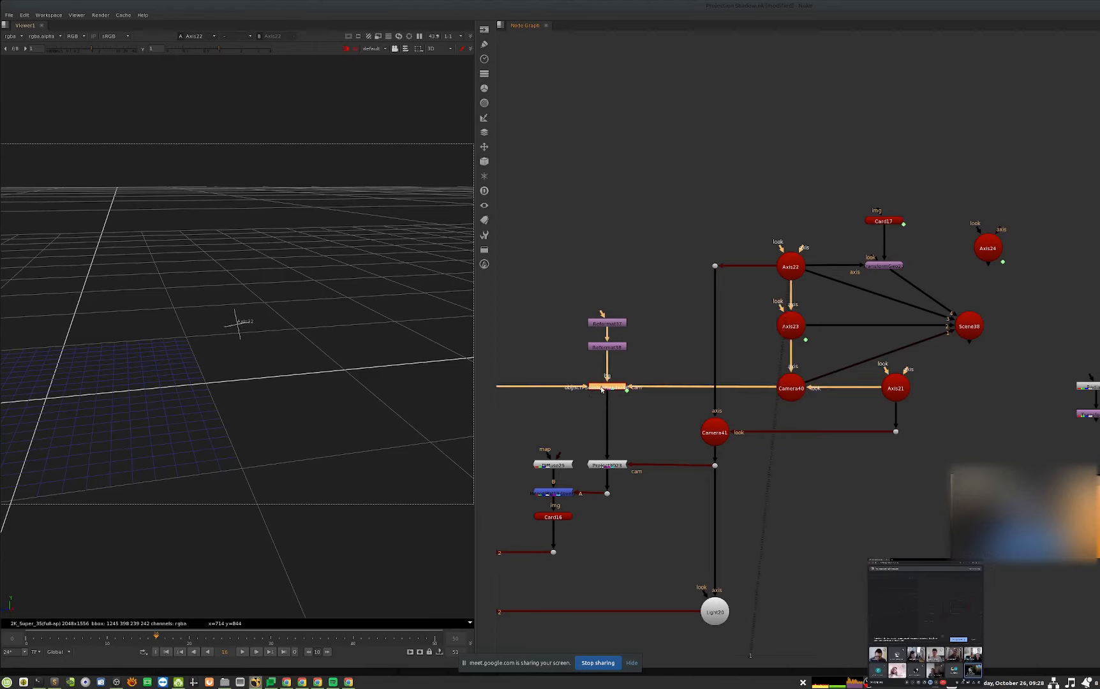
middle_click_drag(660, 415, 674, 388)
left_click_drag(809, 529, 679, 614)
key("1")
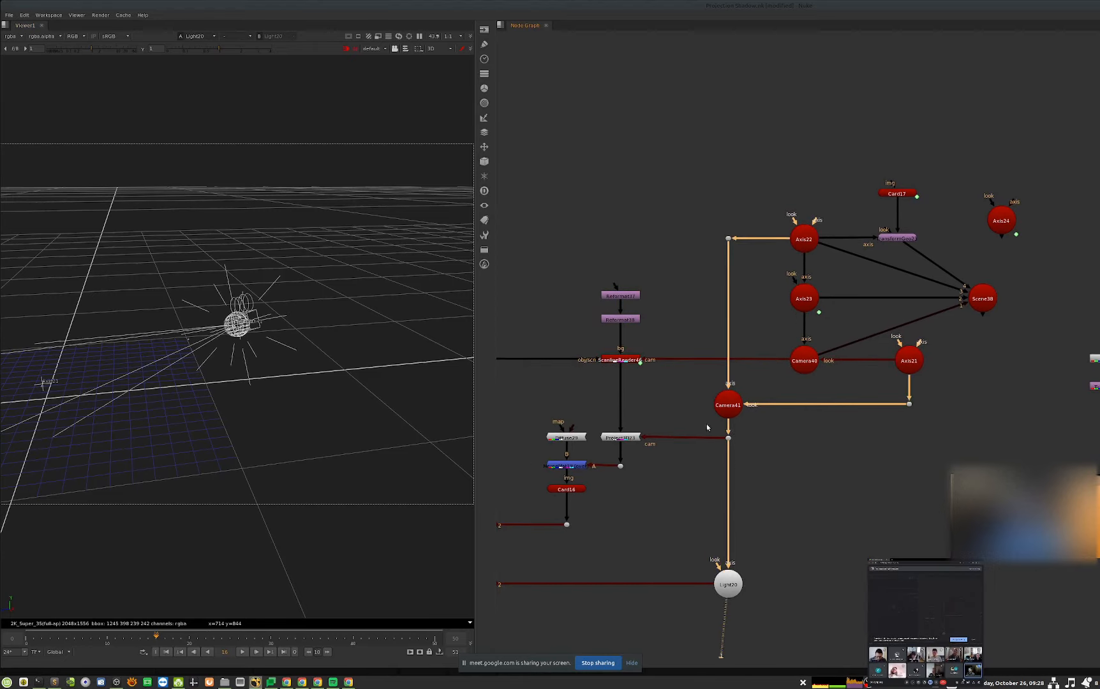
- View the final teapot render from the ScanlineRender below Scene37 in 2D, fitted to the viewer
left_click_drag(707, 427, 743, 395)
middle_click_drag(634, 451, 732, 419)
left_click_drag(658, 487, 590, 530)
key("1")
left_click(382, 500)
key("Tab")
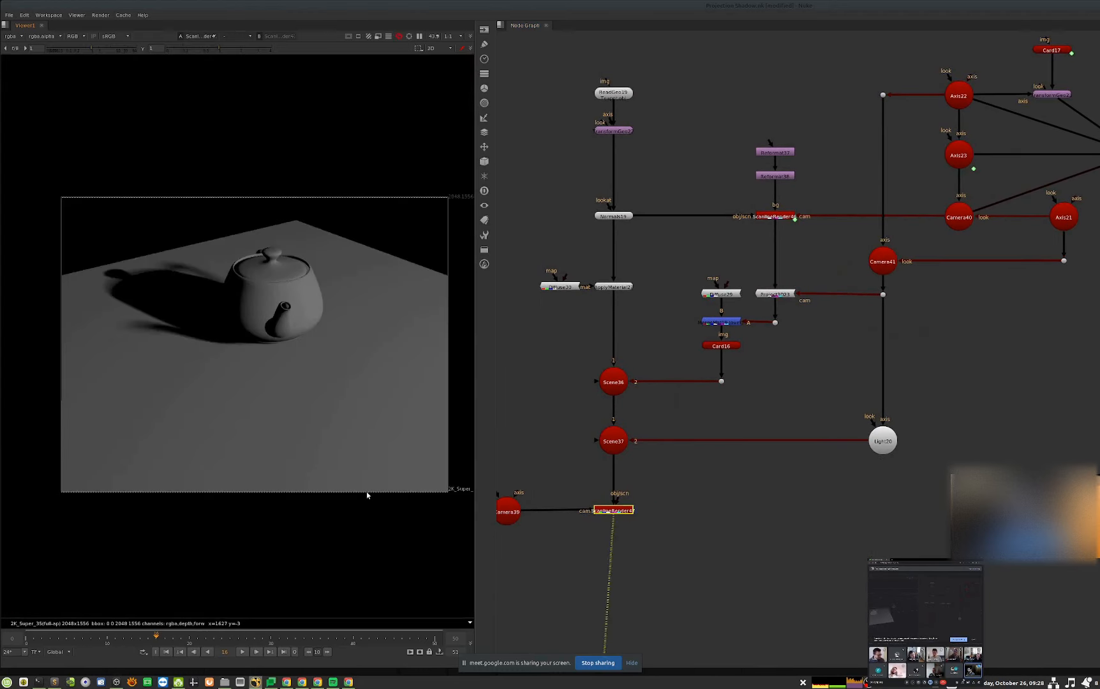
key("f")
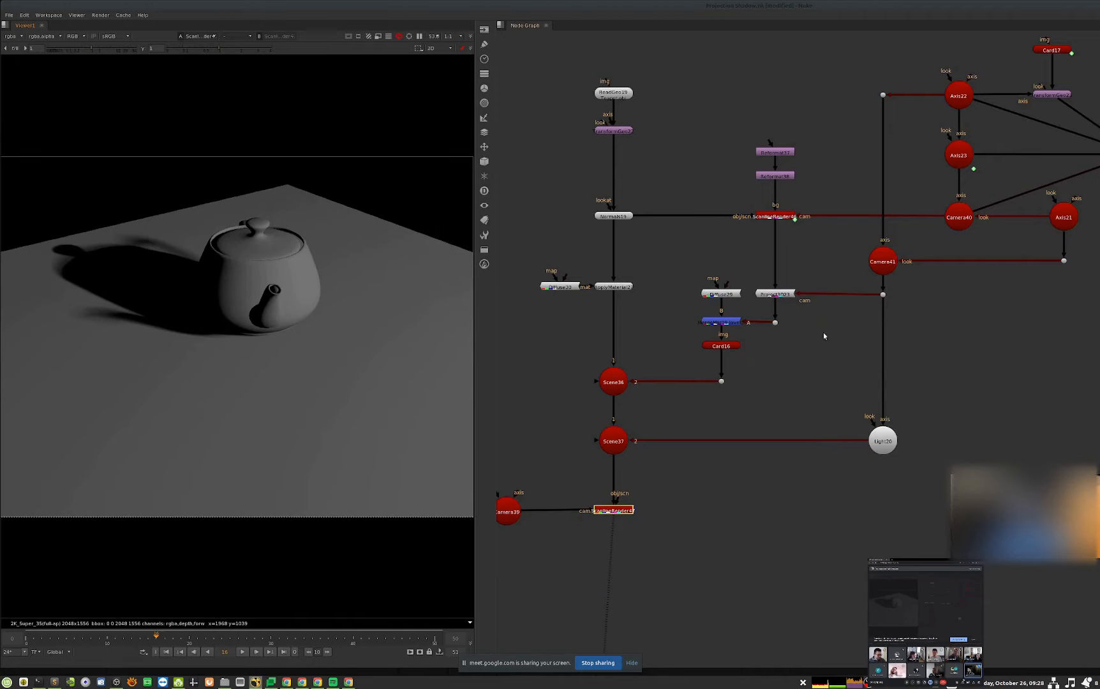
- Open Axis23's user knobs and the MultiSample settings of ScanlineRender46 side by side
middle_click_drag(979, 151, 856, 335)
double_click(836, 339)
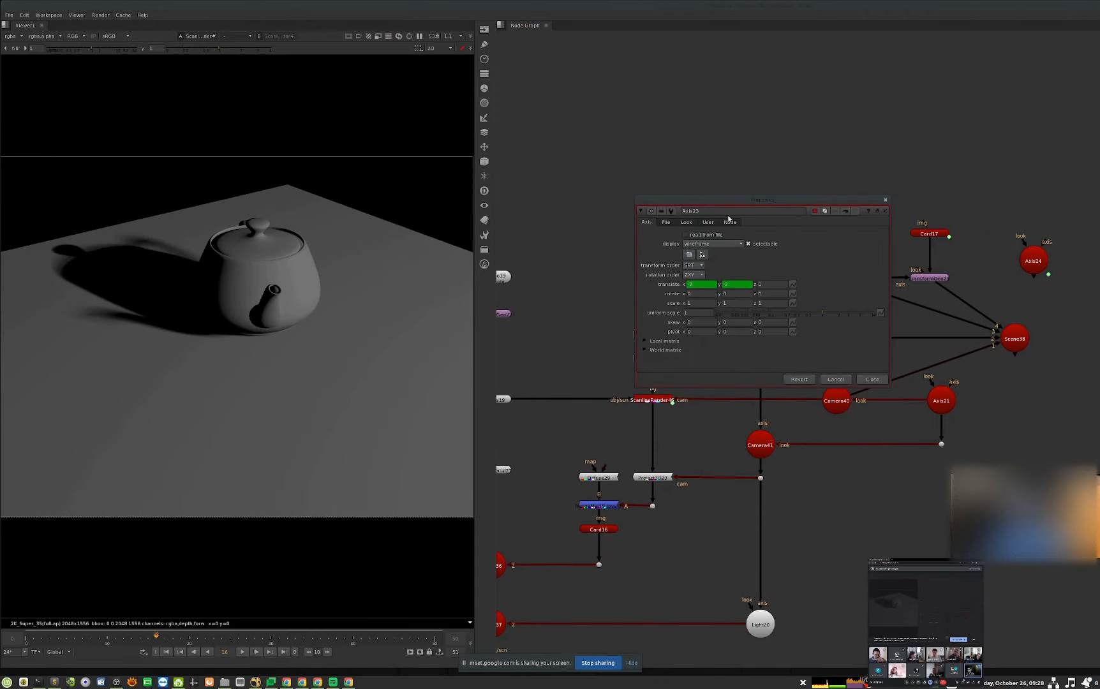
left_click_drag(728, 199, 868, 246)
double_click(652, 399)
left_click(810, 219)
left_click(440, 362)
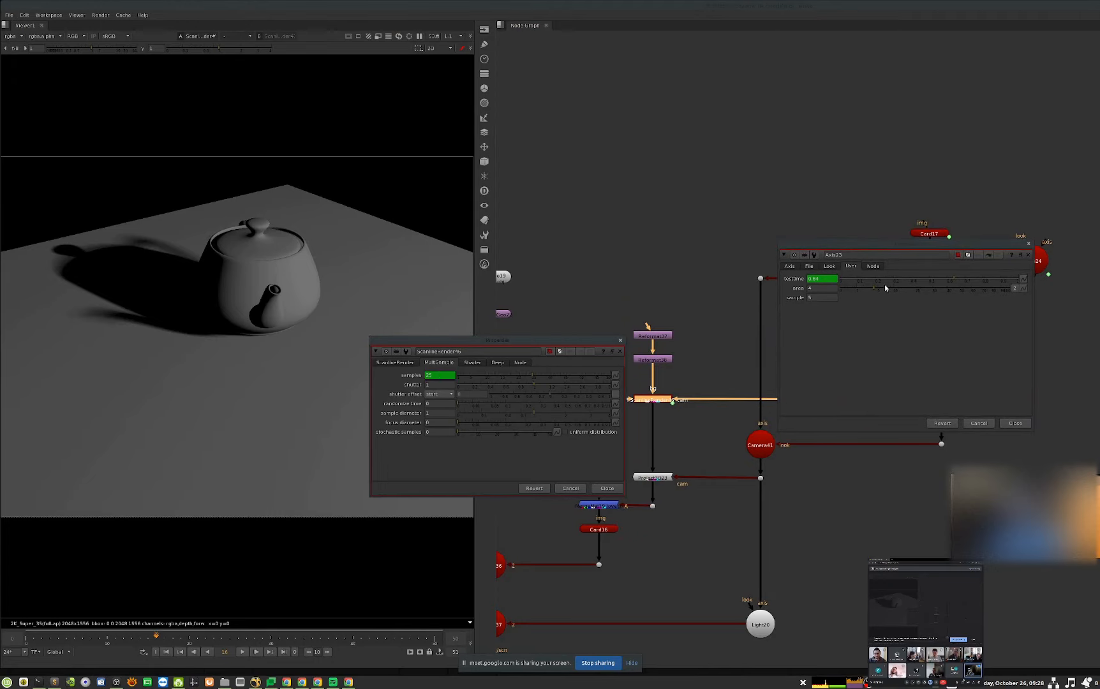
- Set Axis23's sample value to 3 and inspect the teapot's shadow edge up close
left_click(822, 297)
left_click_drag(541, 340, 614, 313)
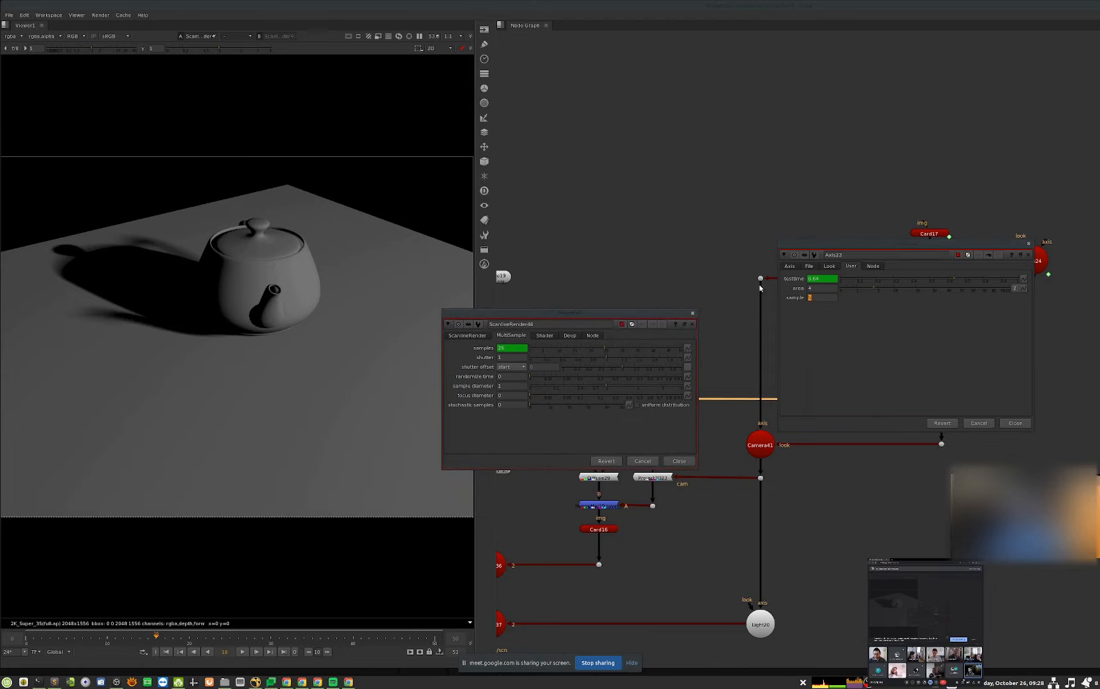
type("9")
key("Return")
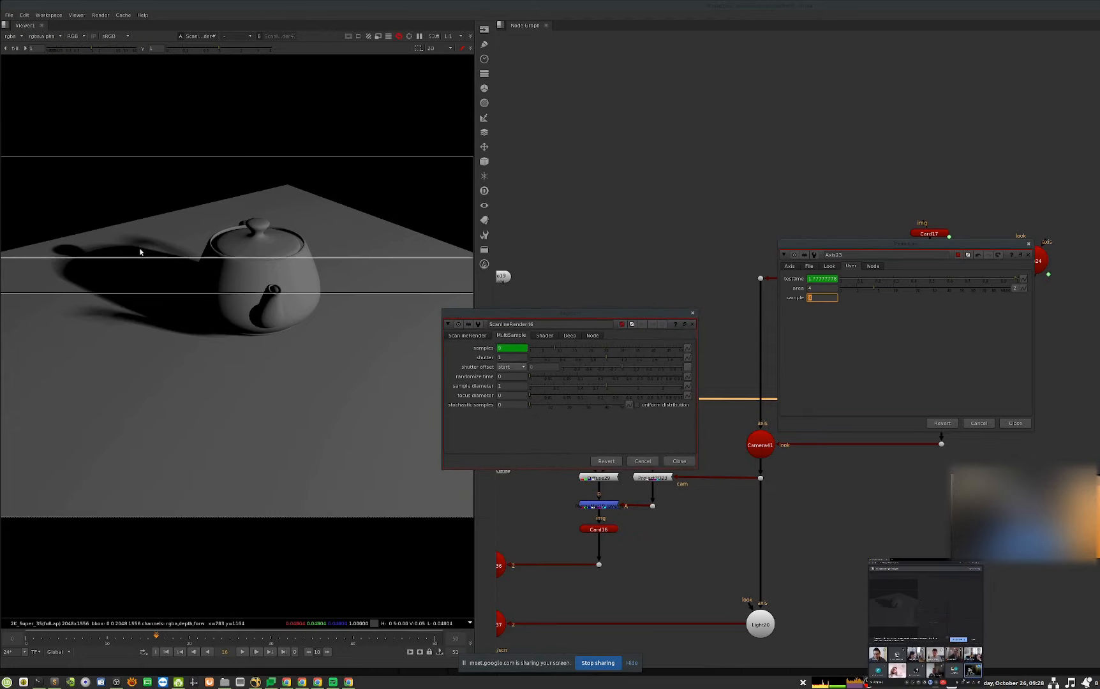
scroll(137, 245, "up", 5)
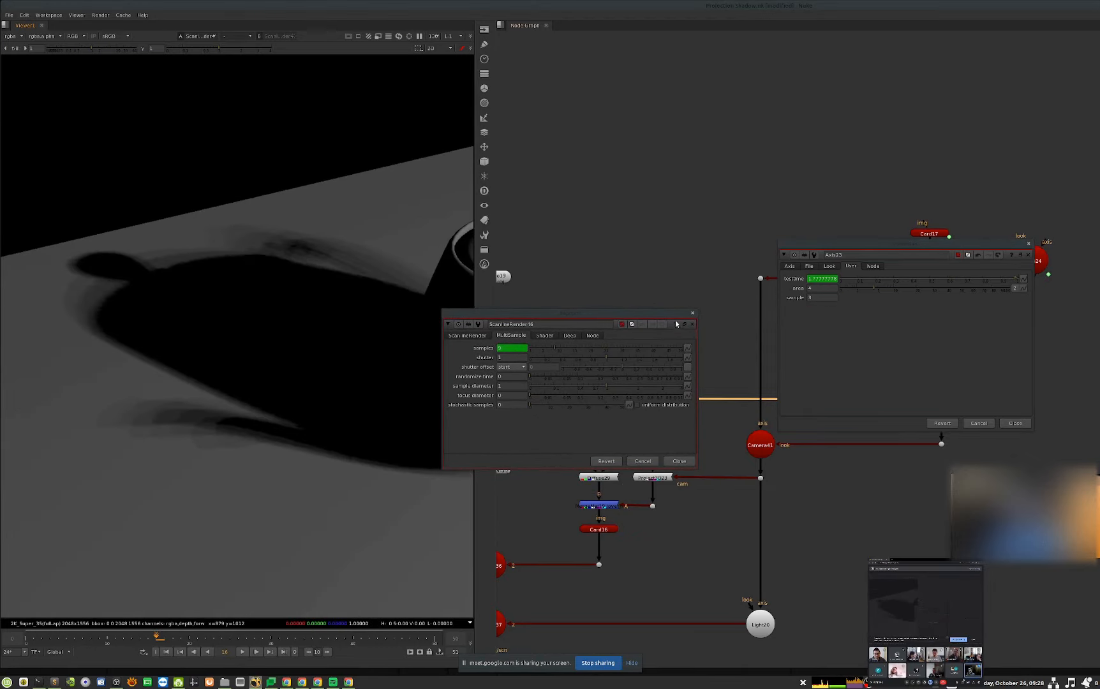
left_click_drag(676, 324, 754, 332)
- Set Axis23's sample value to 5
left_click_drag(815, 297, 793, 307)
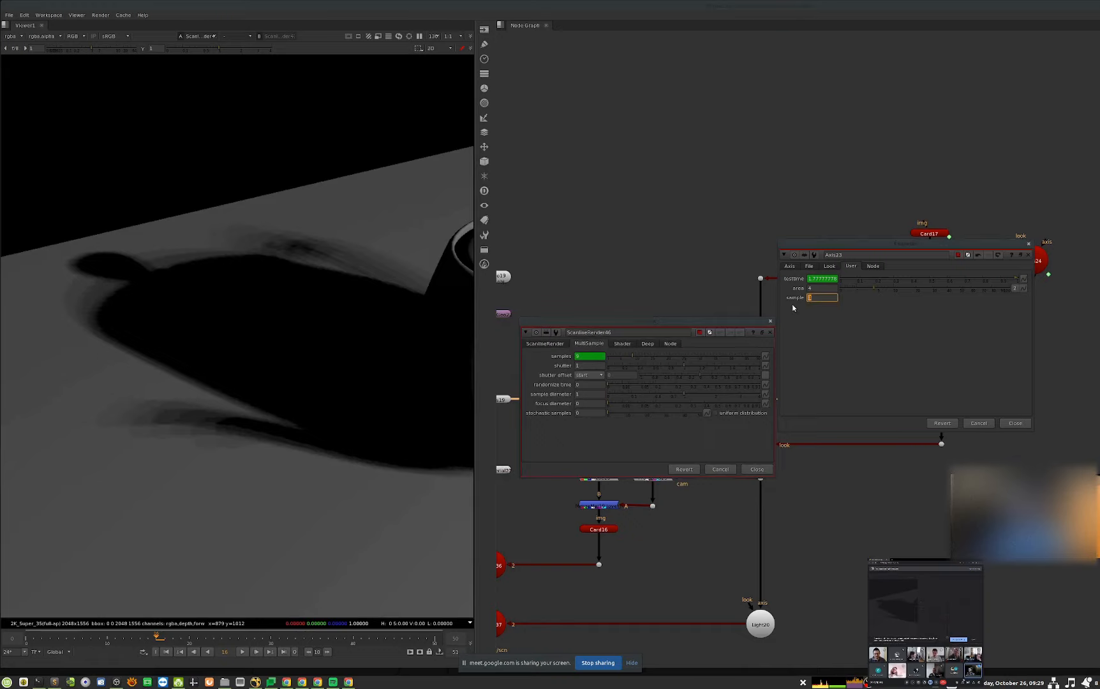
type("4")
key("Return")
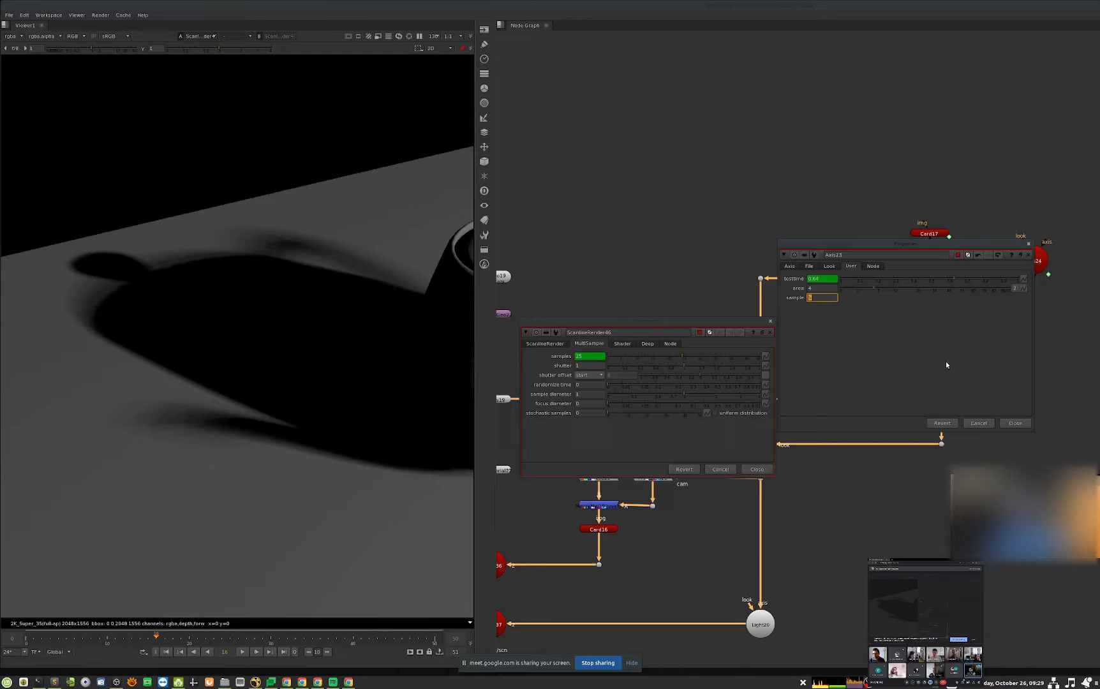
- View the reference image of overlapping circles, Read1, above the soften section
scroll(695, 205, "down", 8)
middle_click_drag(692, 196, 797, 206)
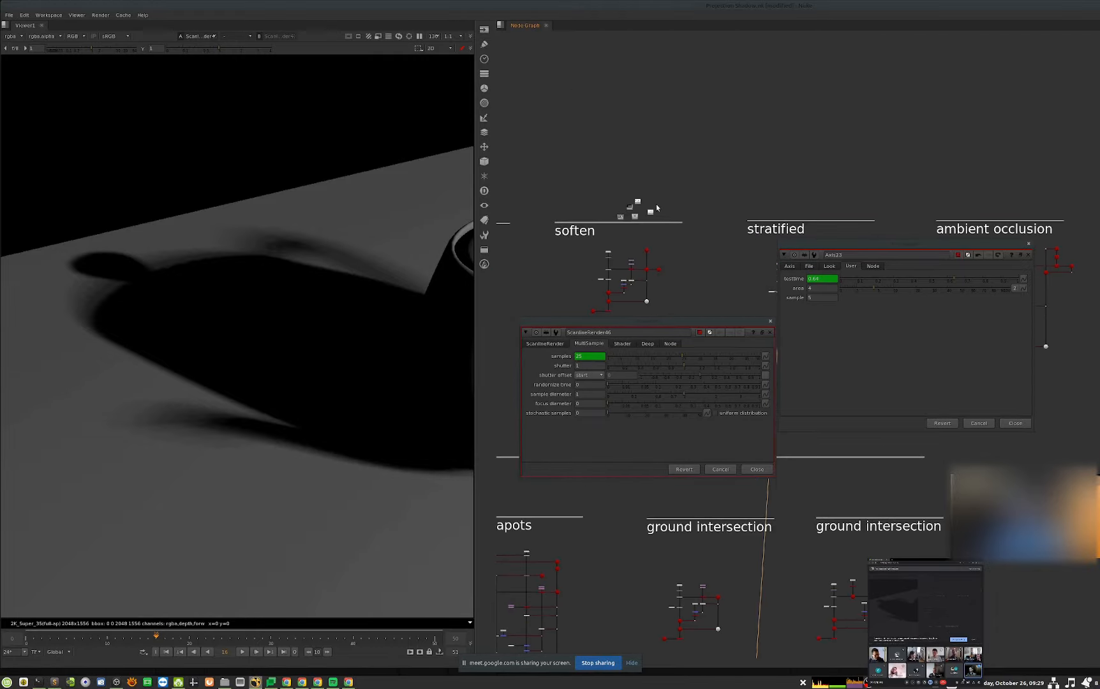
scroll(641, 208, "up", 5)
left_click(608, 213)
key("1")
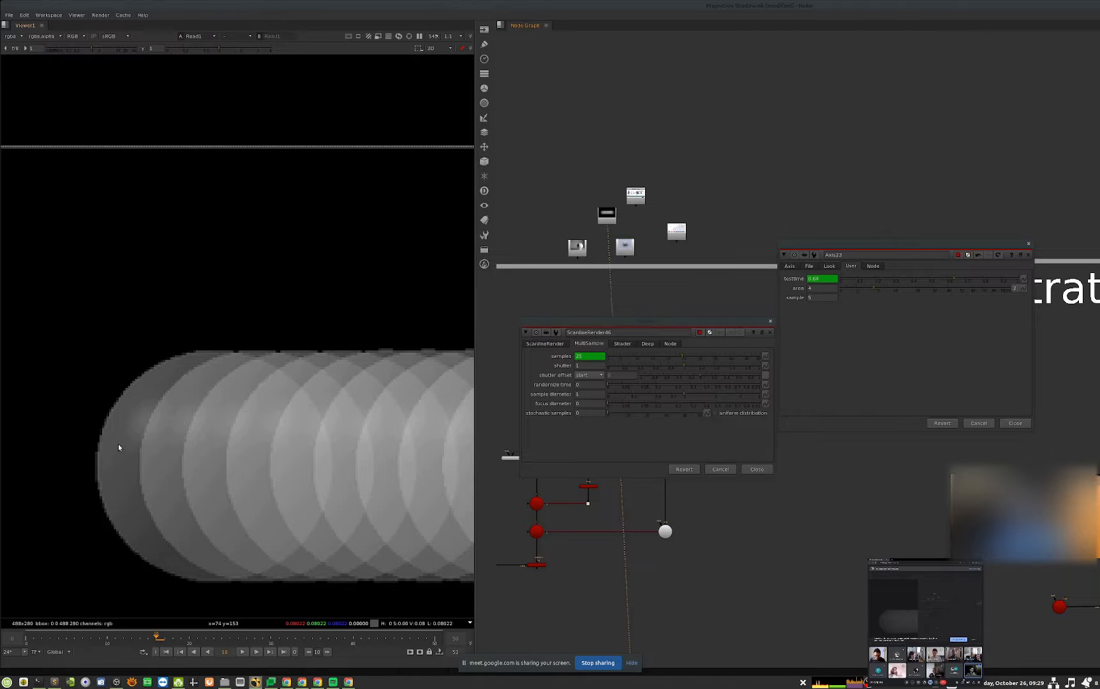
- Return the viewer to the final teapot render in the stratified section
scroll(634, 152, "down", 5)
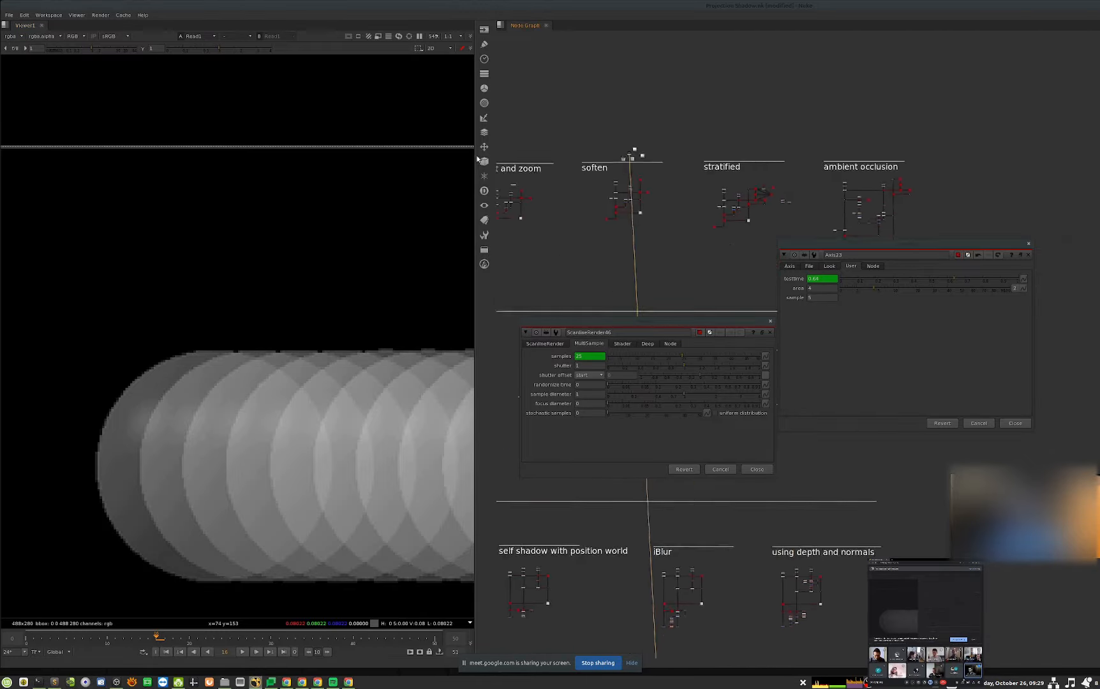
scroll(574, 220, "up", 8)
scroll(596, 225, "up", 1)
left_click(584, 228)
key("1")
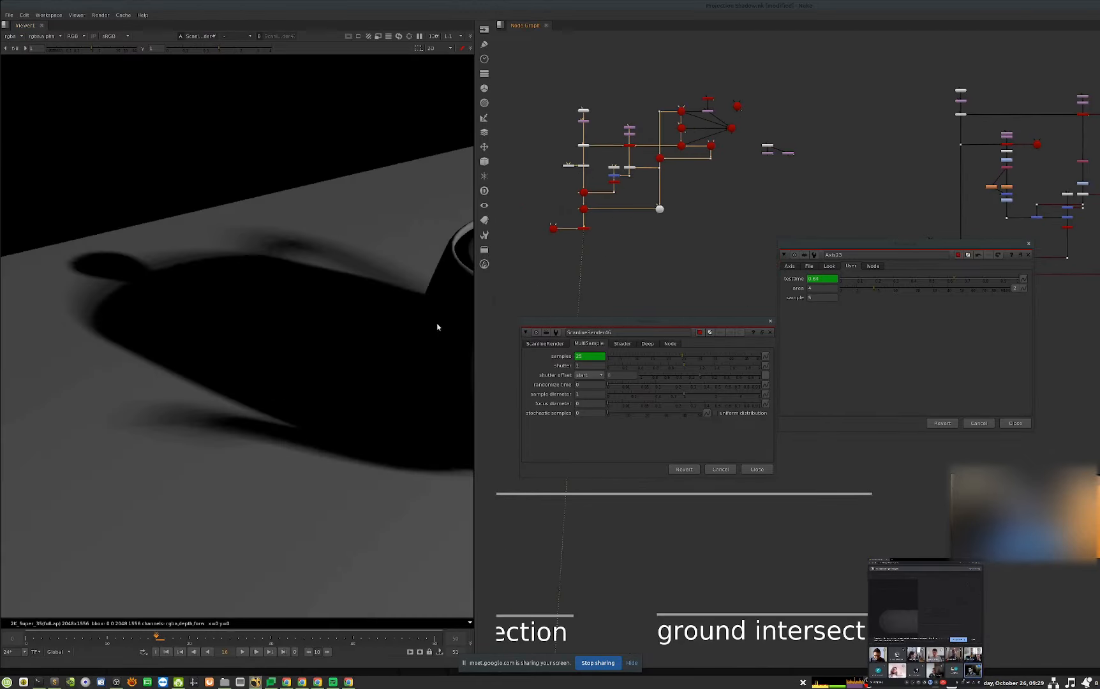
- Set Axis23's area to 7 and view the whole teapot render
left_click_drag(819, 288, 789, 305)
type("7")
key("Return")
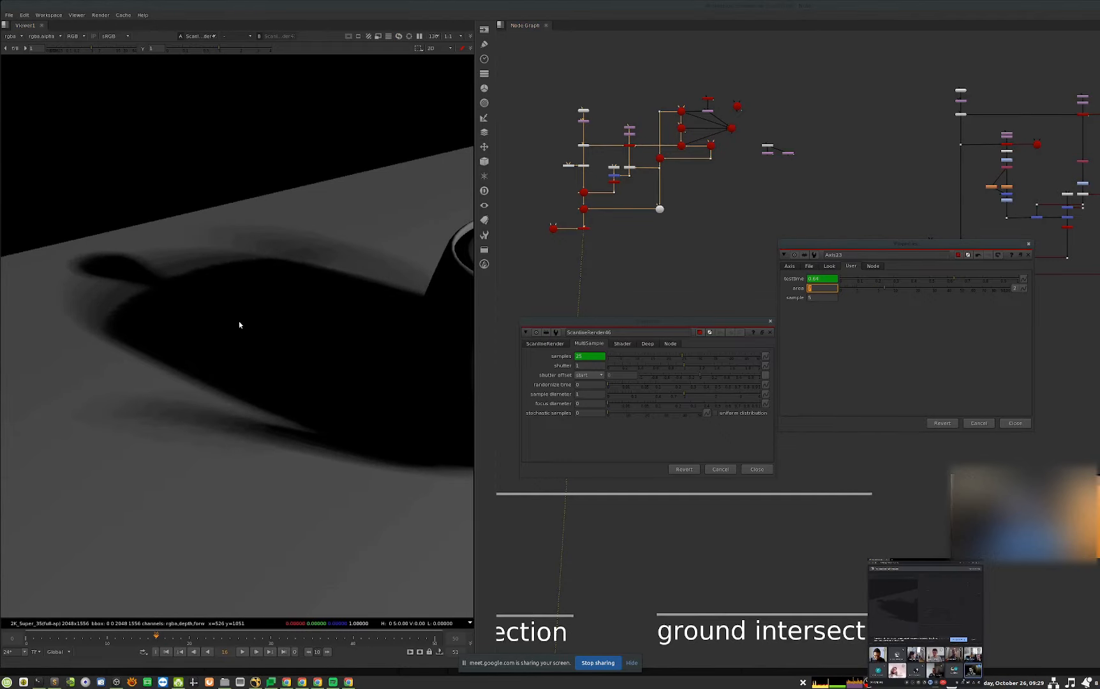
scroll(273, 387, "down", 4)
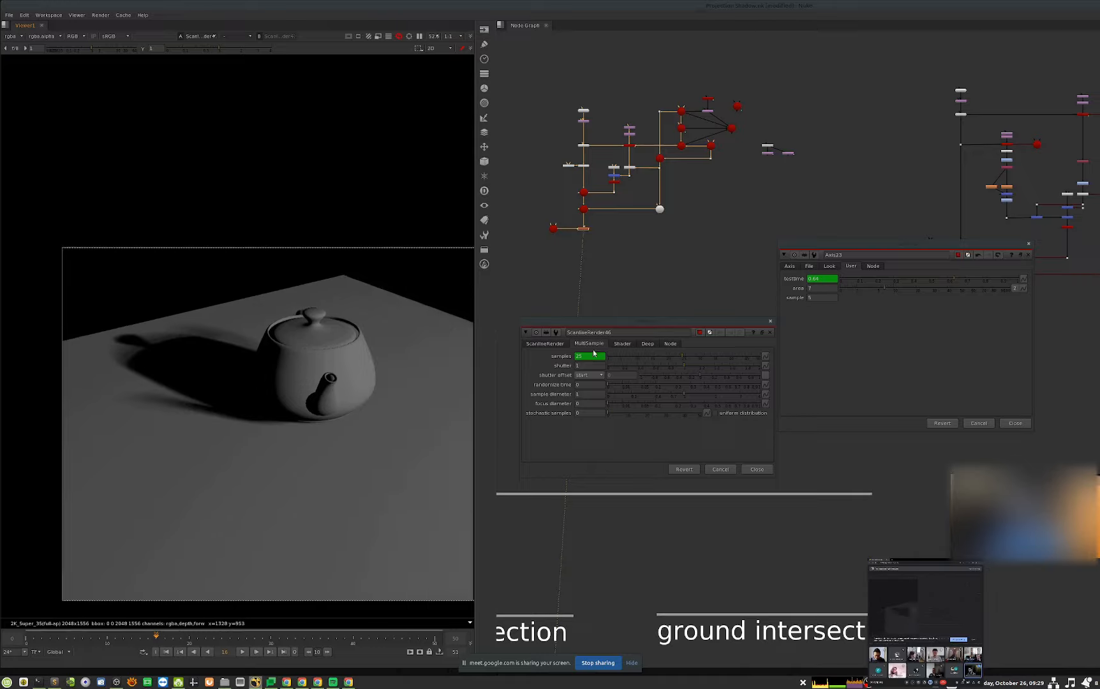
- Set Axis23's area to 2
left_click_drag(837, 288, 790, 300)
type("2")
key("Return")
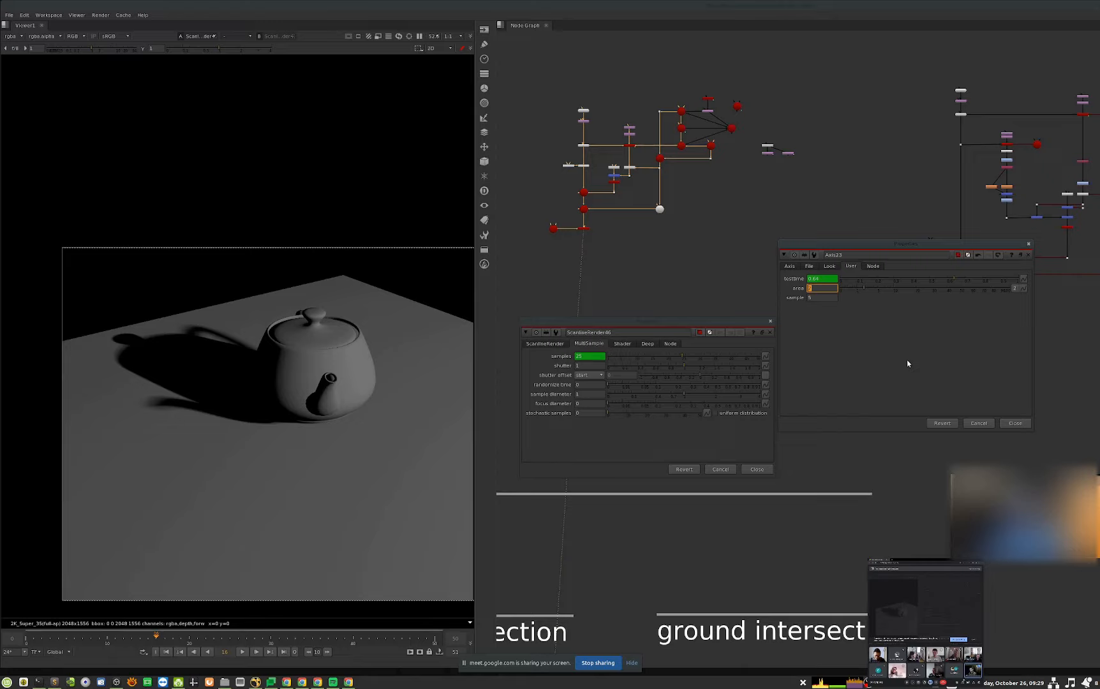
- Set Axis23's area to 4
type("4")
key("Return")
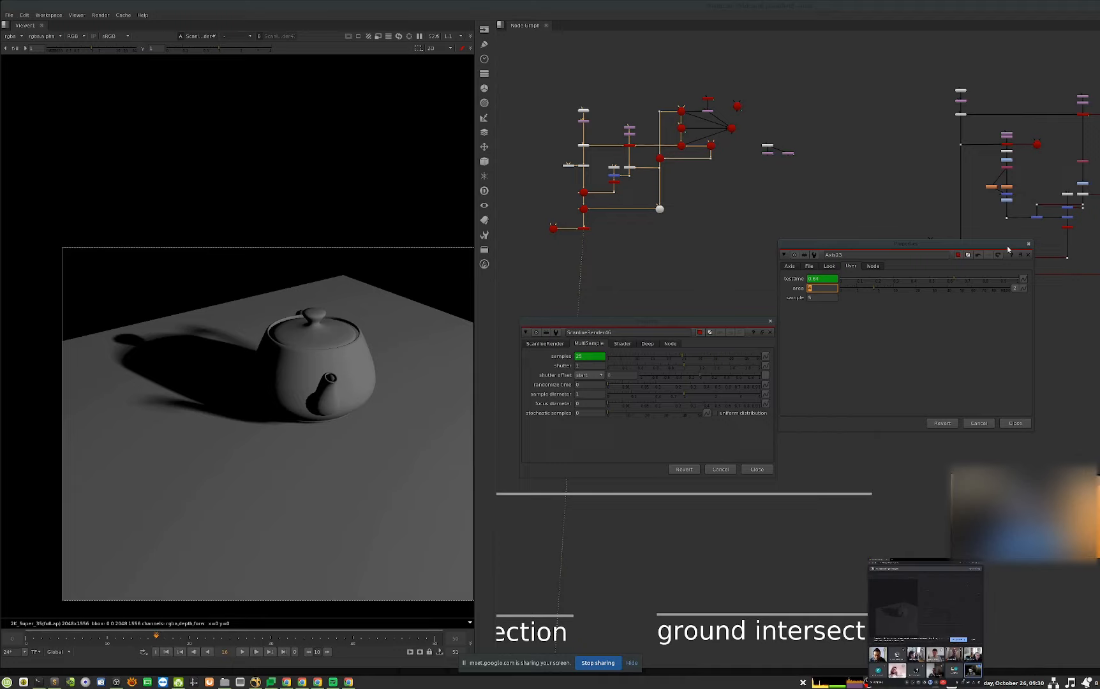
left_click(880, 367)
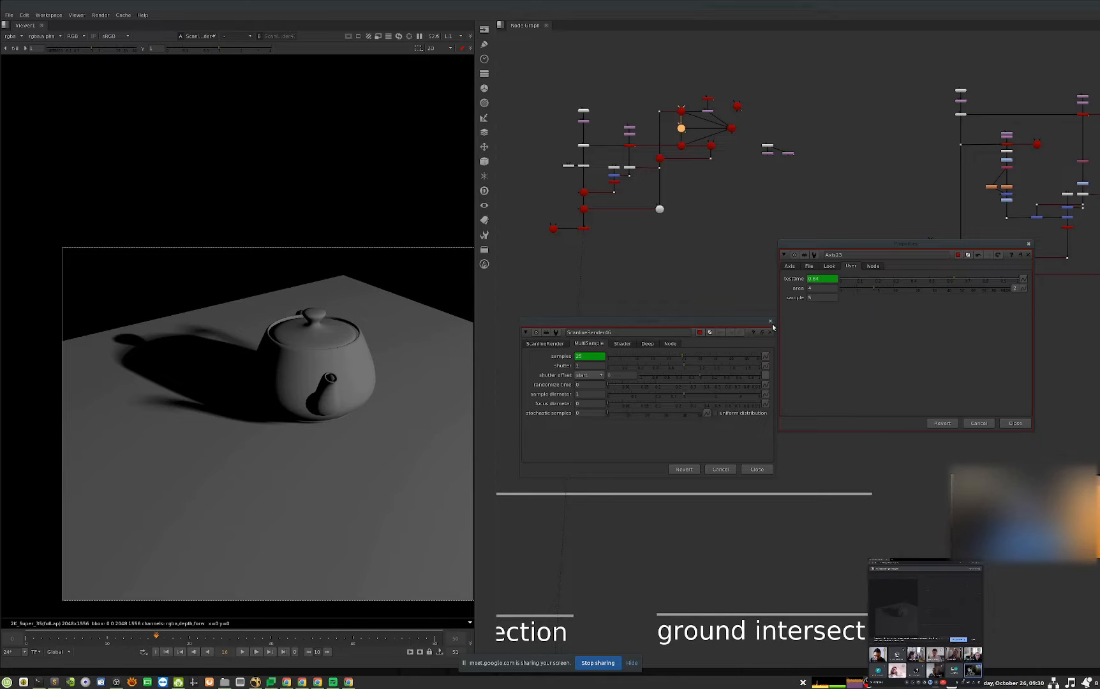
- Change Axis23's area value to 7, and close the Axis23 and ScanlineRender46 properties
left_click_drag(827, 287, 786, 297)
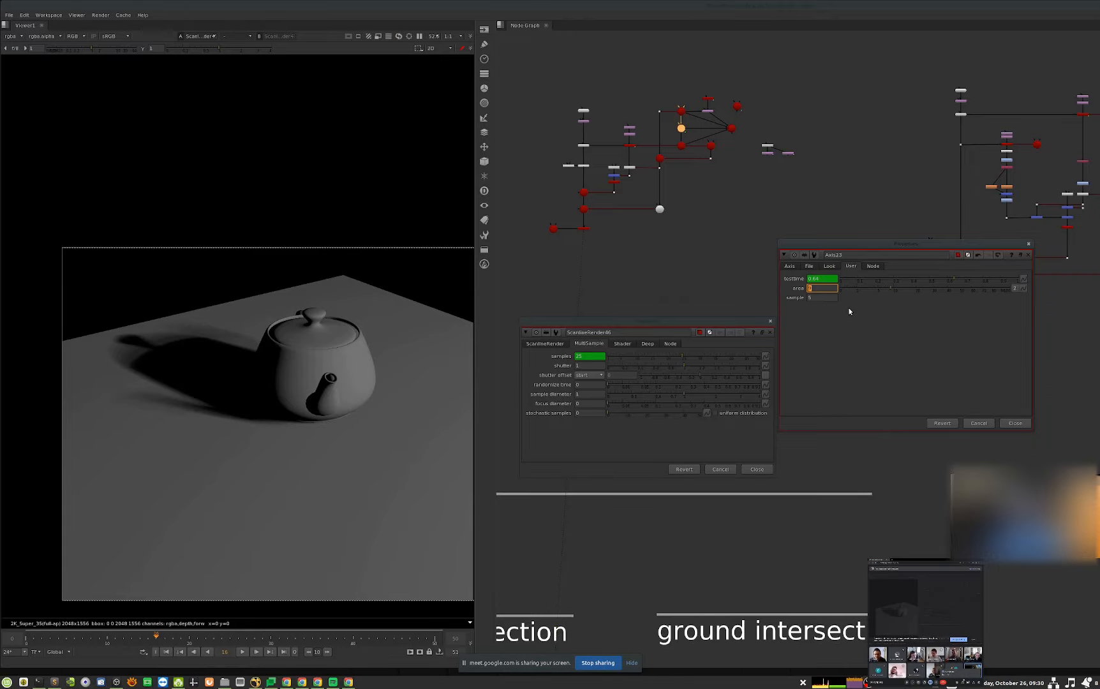
key("Up")
key("Down")
key("Down")
key("Down")
key("Down")
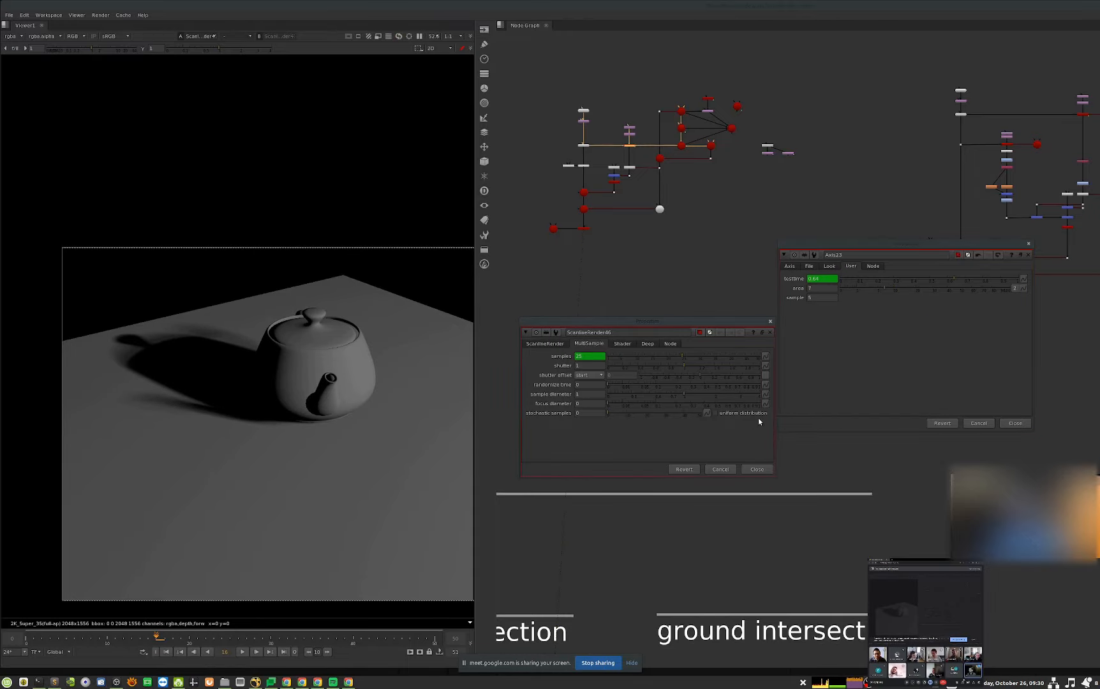
key("Escape")
key("Escape")
- Add a RotoPaint node and a StickyNote above the ambient occlusion section of the node graph
middle_click_drag(1099, 285, 747, 441)
scroll(727, 307, "up", 3)
middle_click_drag(728, 298, 743, 394)
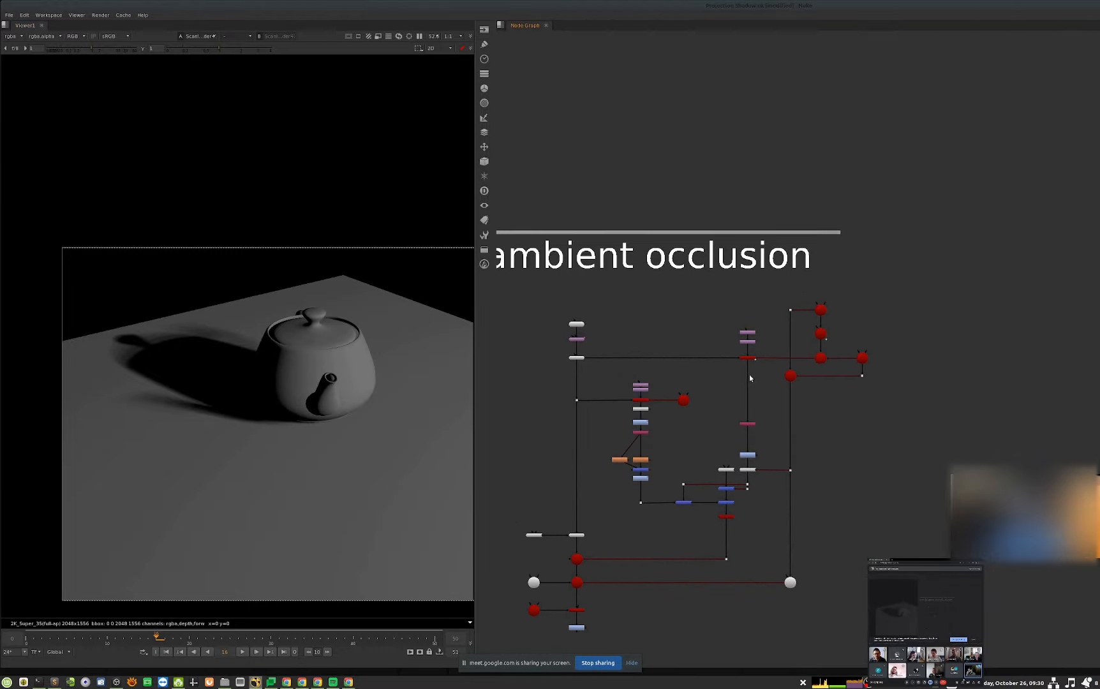
middle_click_drag(792, 251, 783, 282)
middle_click_drag(624, 184, 627, 229)
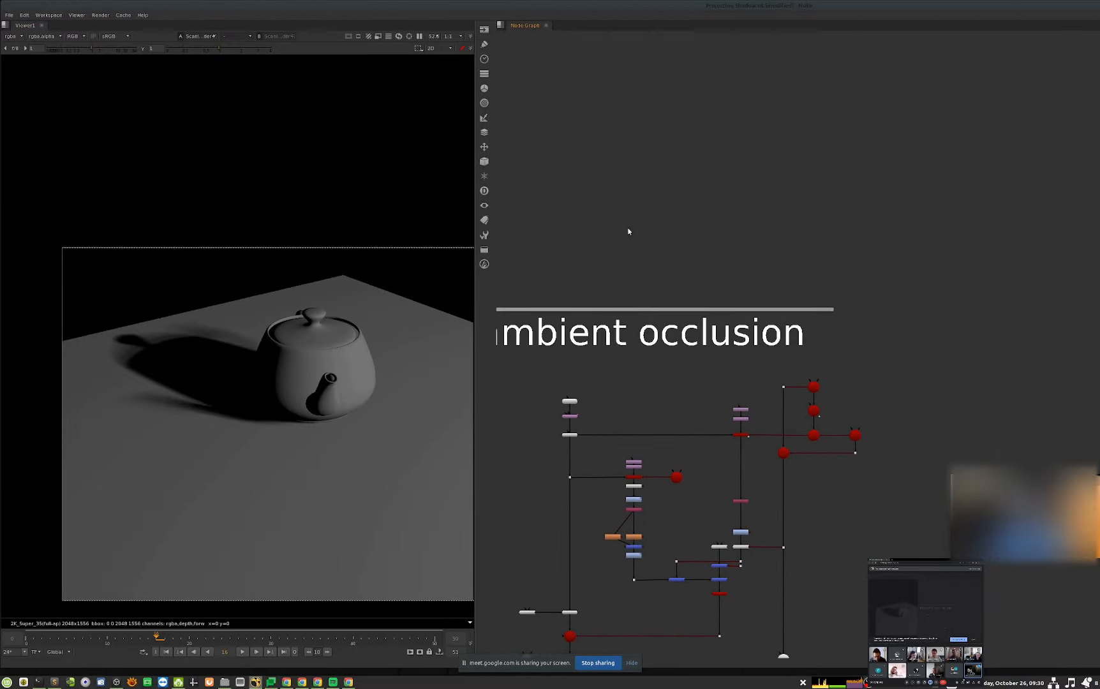
key("p")
key("Tab")
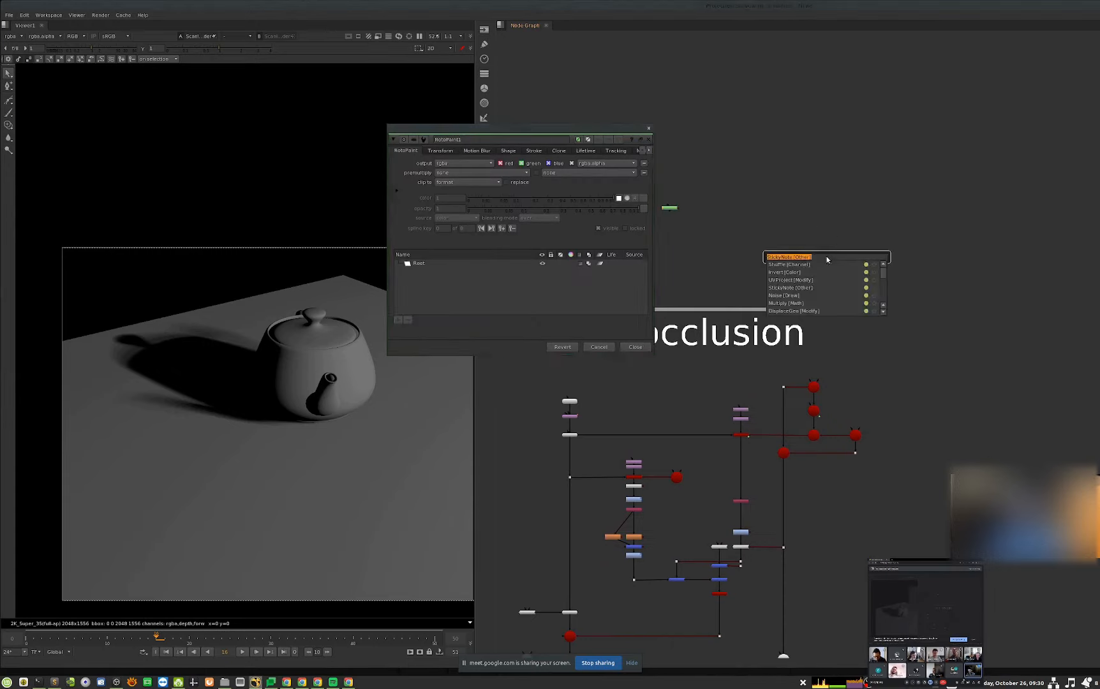
type("sticky")
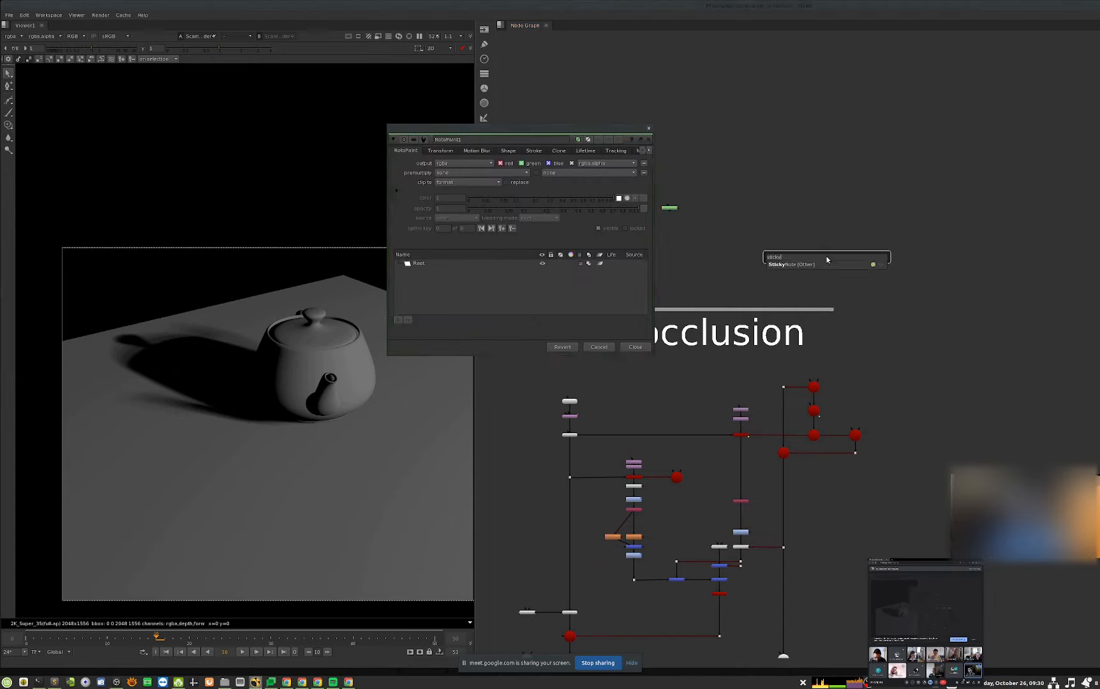
key("Return")
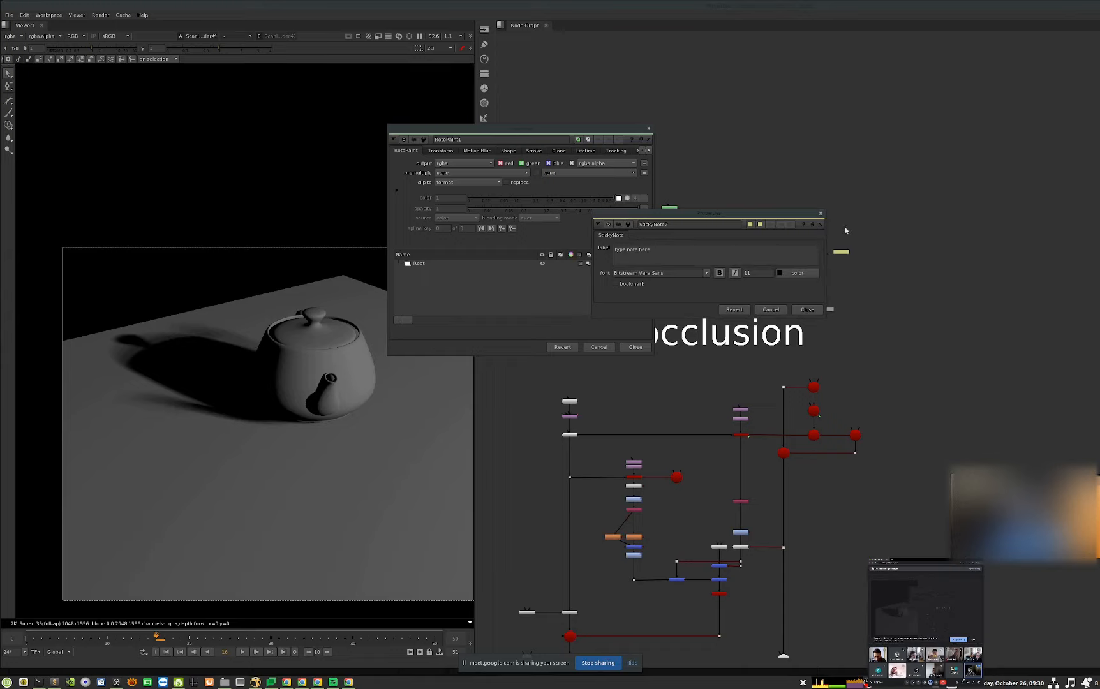
- Open Axis26's user knobs in the ambient occlusion setup and place its properties clear of the sticky note's
scroll(764, 459, "up", 4)
double_click(828, 417)
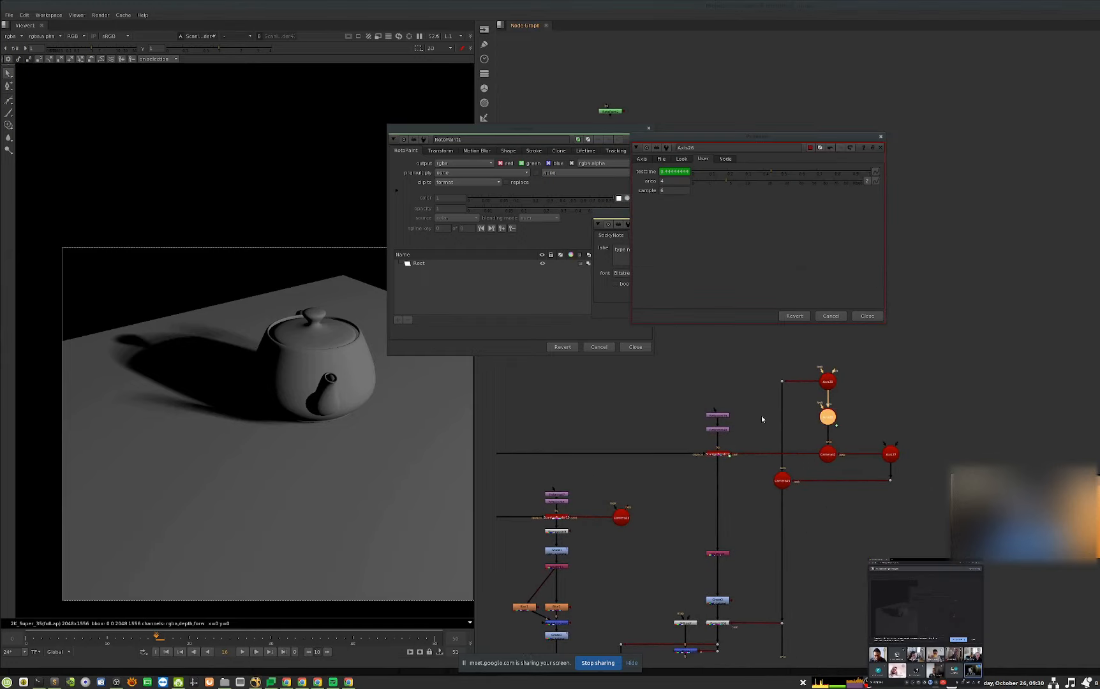
left_click_drag(766, 138, 766, 432)
left_click_drag(740, 314, 866, 335)
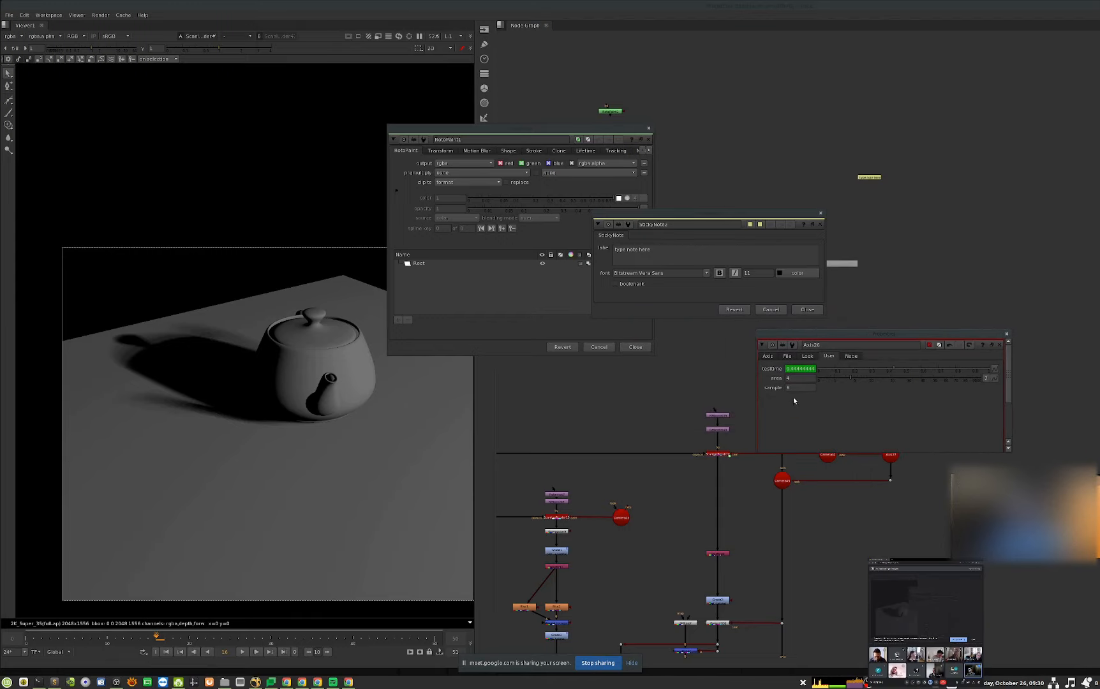
- Copy the expression from Axis26's translate x into the sticky note's label, widening the note's properties to show it
left_click(767, 356)
right_click(822, 421)
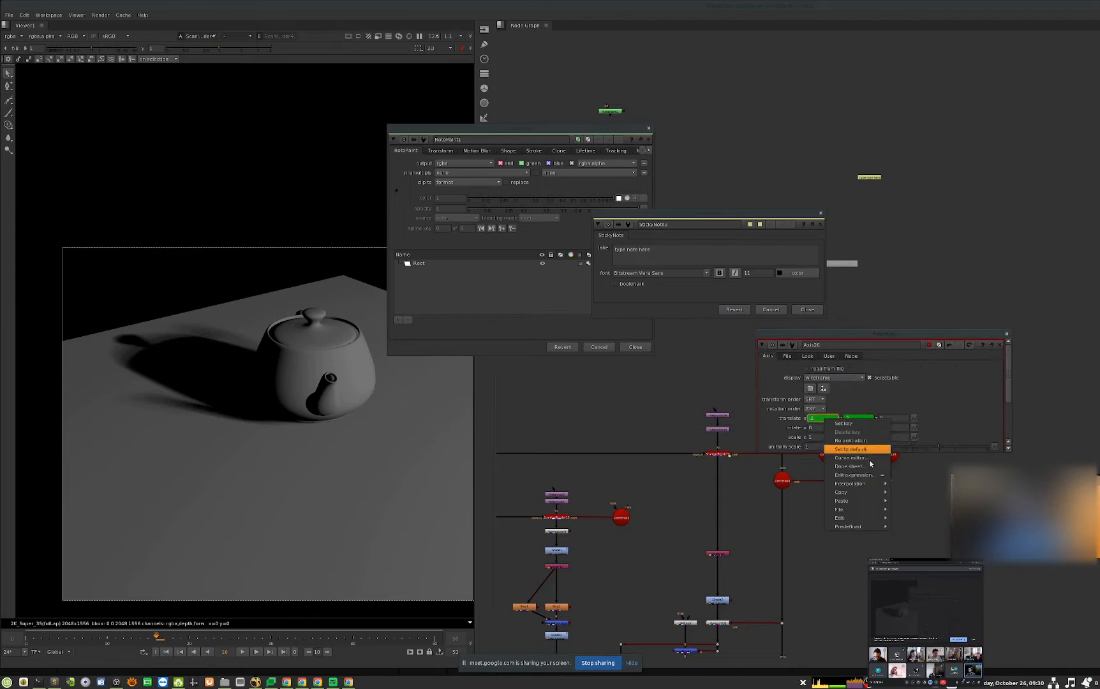
left_click(863, 473)
key("ctrl+c")
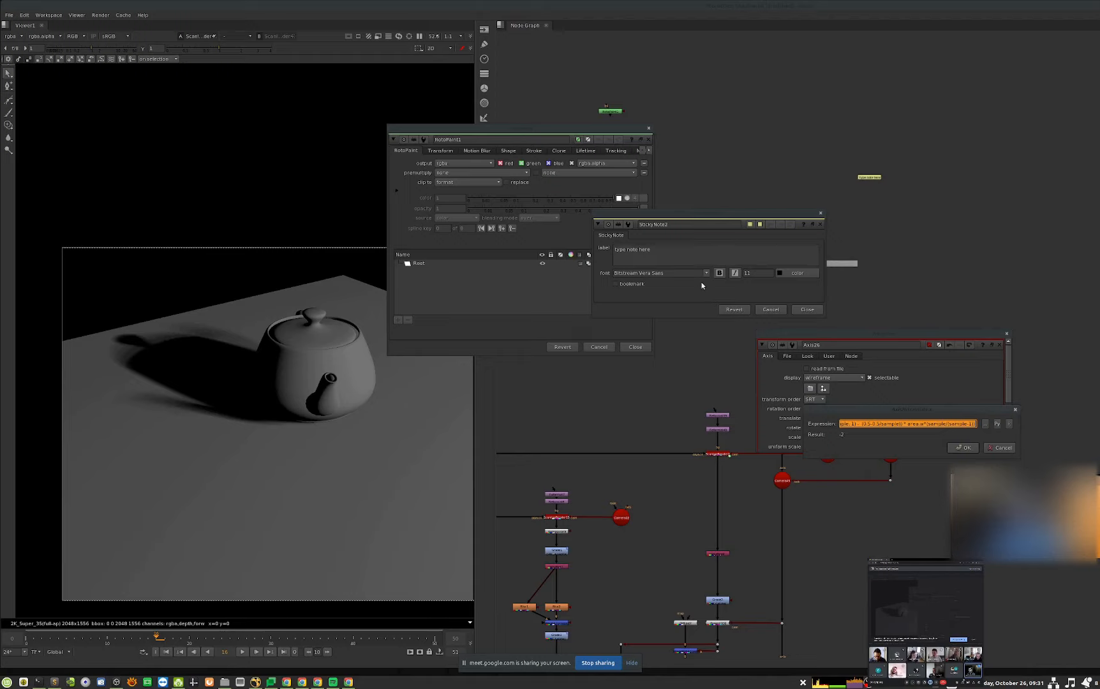
triple_click(631, 250)
key("ctrl+v")
left_click_drag(825, 317, 905, 325)
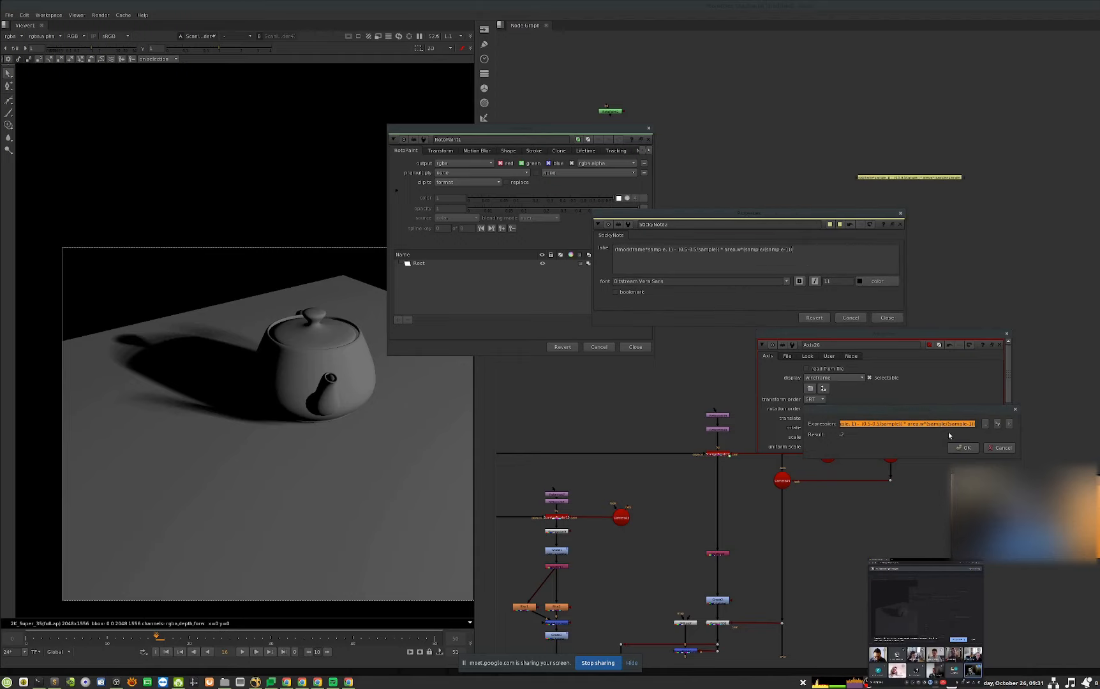
left_click(964, 447)
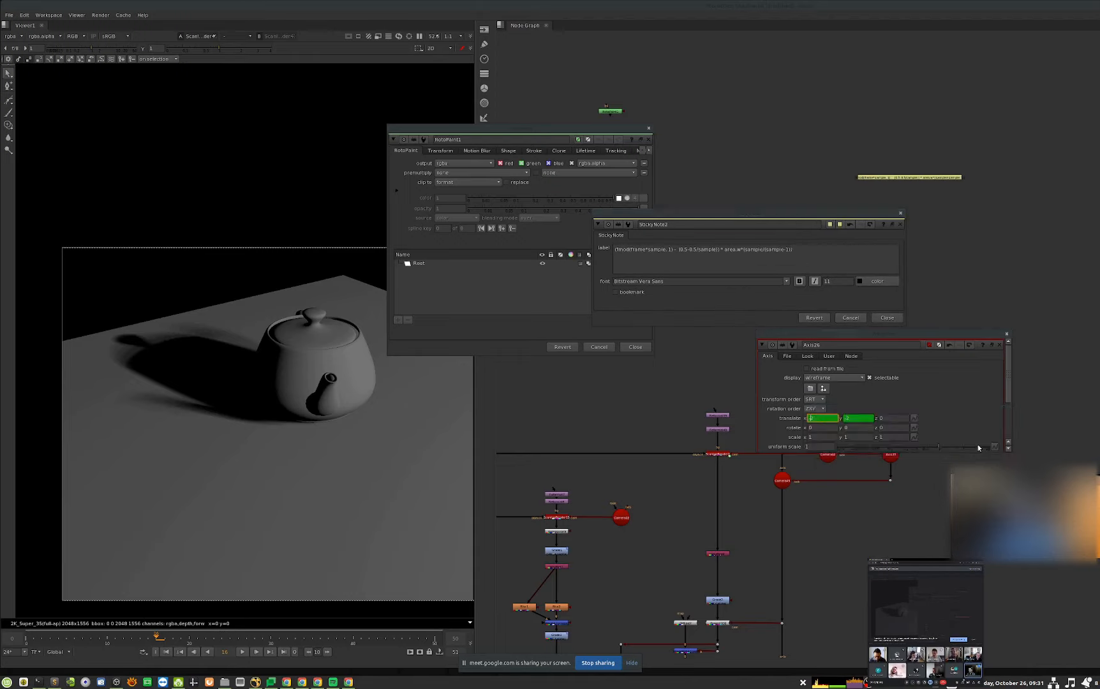
- Copy the expression from Axis26's translate y into the sticky note's label, separated from the first expression by a blank line
right_click(865, 416)
left_click(893, 474)
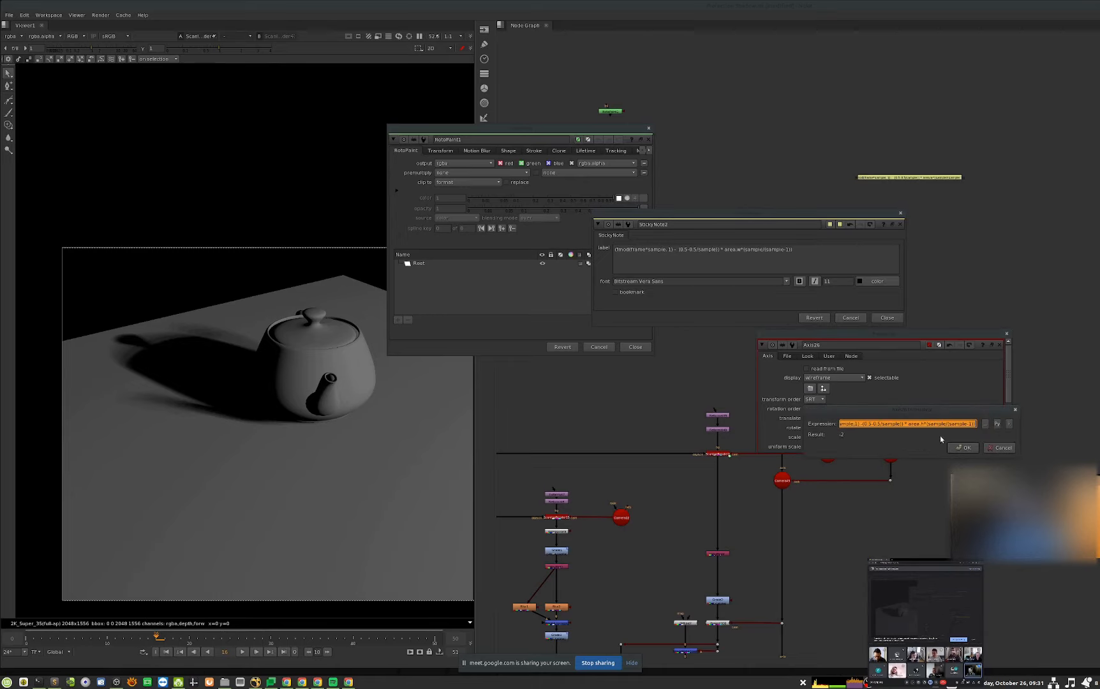
left_click(964, 447)
left_click(858, 245)
key("Return")
key("Return")
key("ctrl+v")
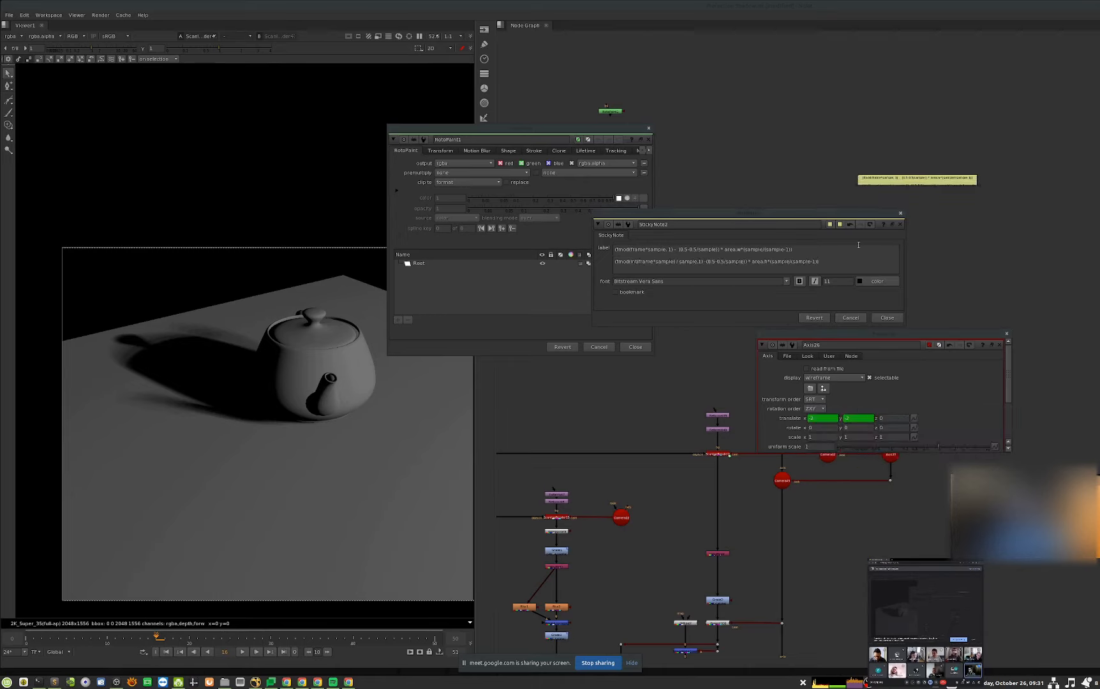
- Set the sticky note's font size to 61
key("ctrl+a")
left_click(826, 281)
key("Up")
key("Up")
key("Up")
key("Up")
key("Up")
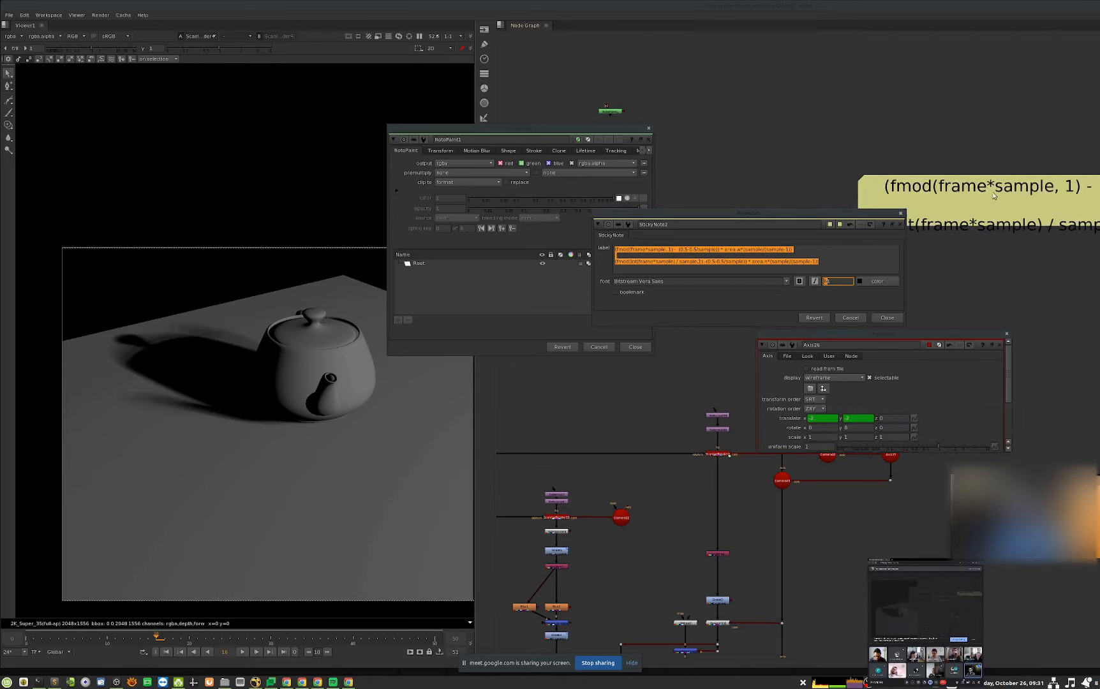
left_click(840, 260)
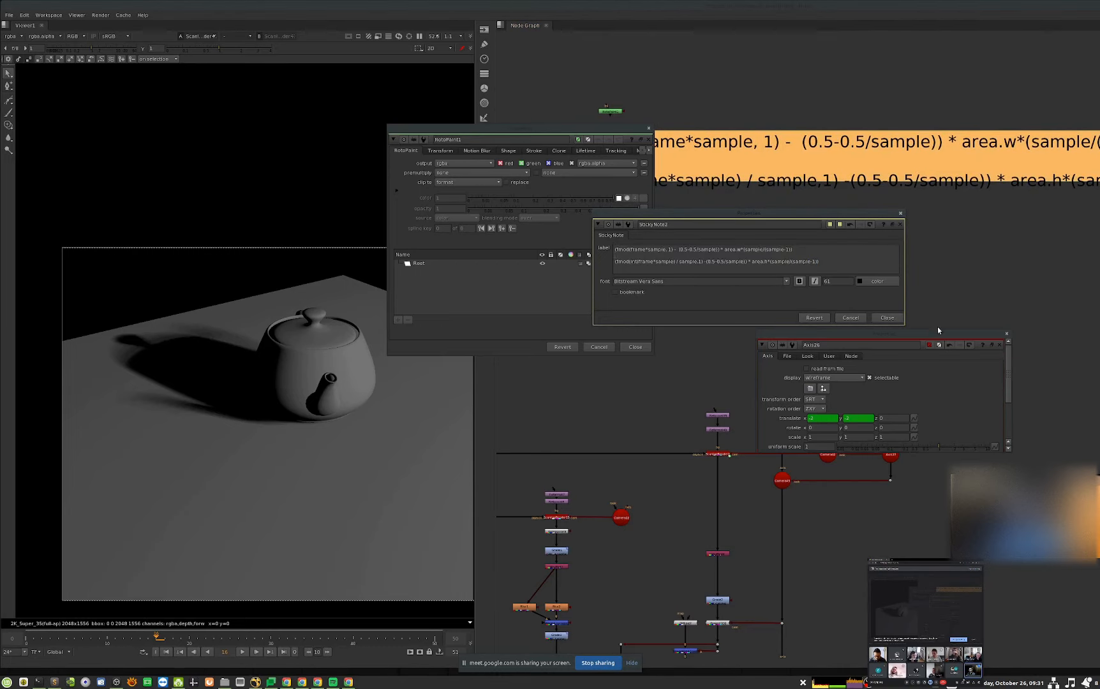
- Close the StickyNote, RotoPaint and Axis26 properties, and move the sticky note up above the RotoPaint node
left_click(886, 317)
left_click(635, 346)
left_click(999, 345)
middle_click_drag(761, 161, 709, 196)
left_click(710, 196)
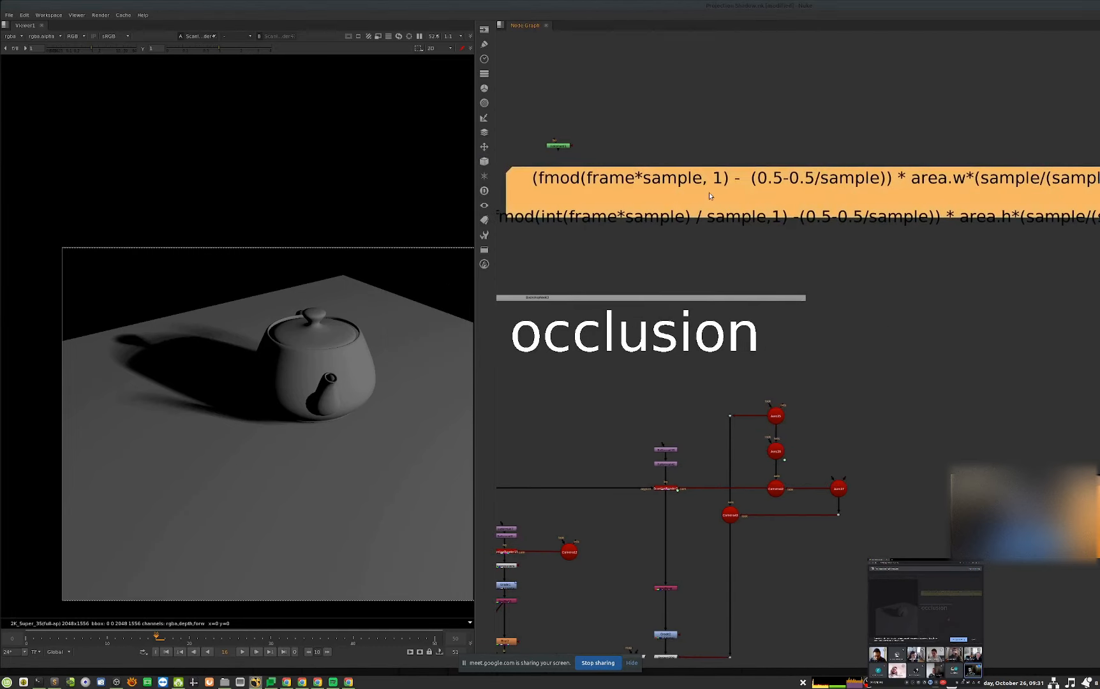
left_click_drag(709, 196, 709, 107)
middle_click_drag(702, 162, 735, 231)
scroll(783, 229, "down", 3)
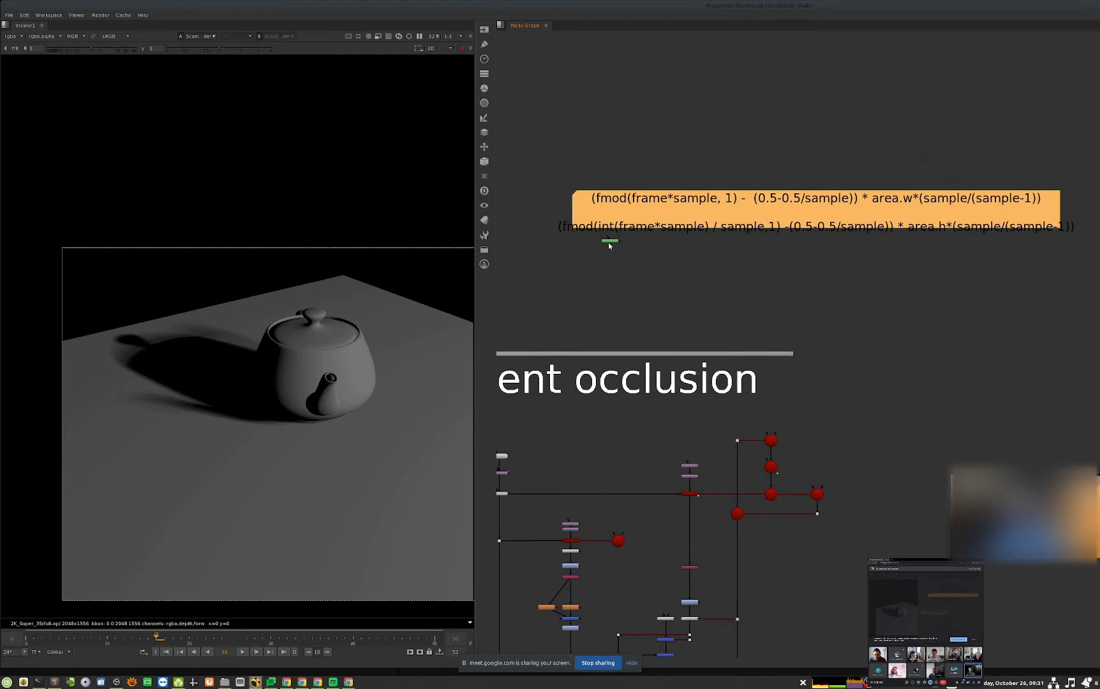
- Show the RotoPaint node in the viewer, open its properties, and set up the Brush tool with size 137
left_click(609, 246)
key("1")
key("f")
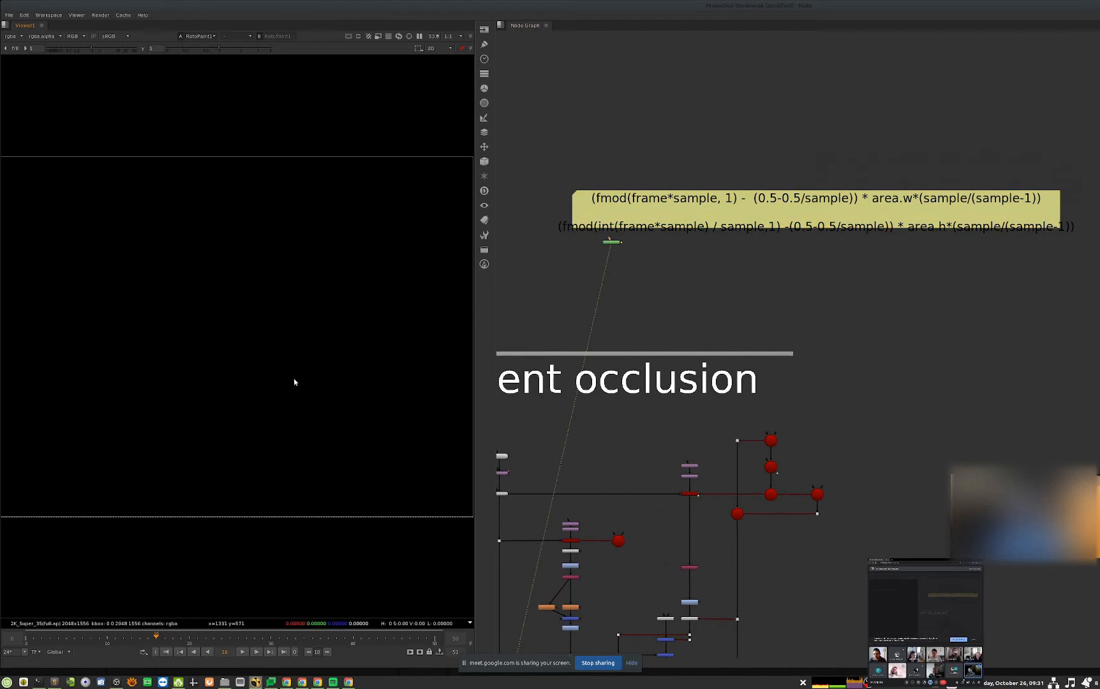
scroll(294, 382, "down", 3)
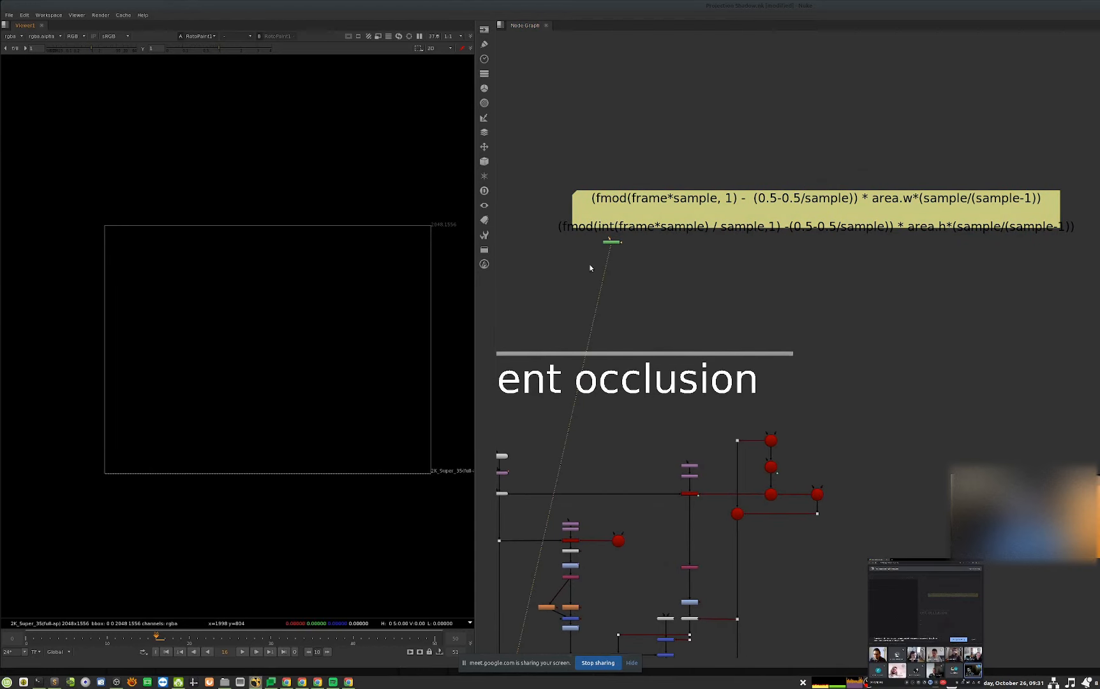
double_click(611, 242)
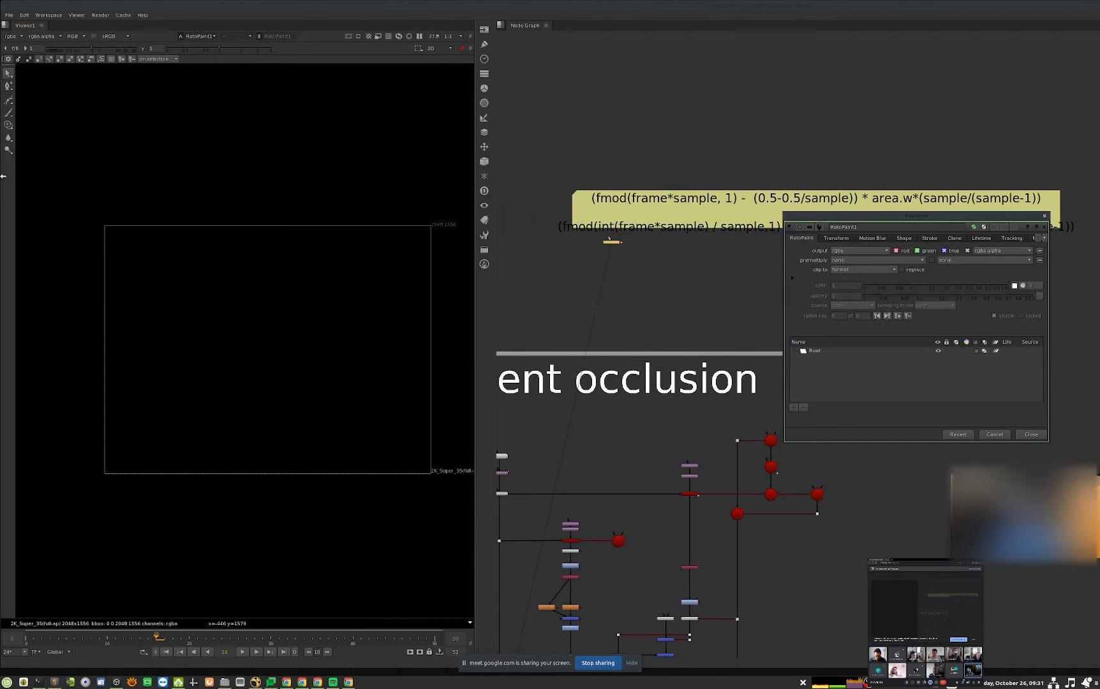
left_click(8, 114)
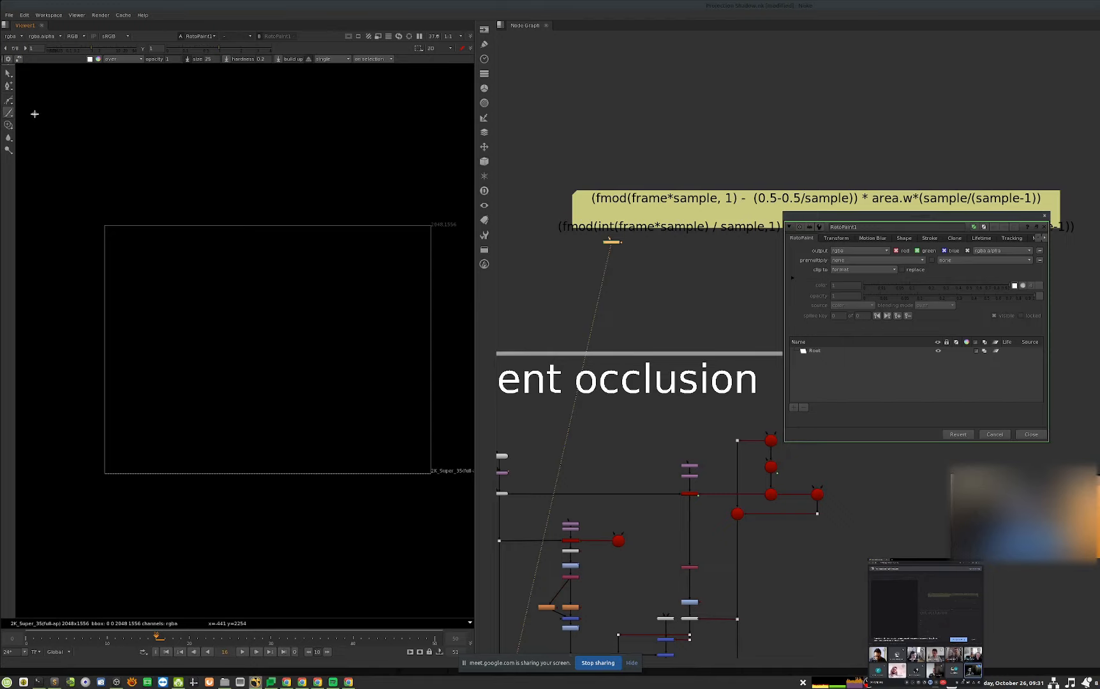
left_click_drag(133, 462, 122, 463, "shift")
- Paint white dots at four spaced positions along the frame's bottom edge, repeating the row three times with slight offsets
left_click(108, 471)
left_click(185, 473)
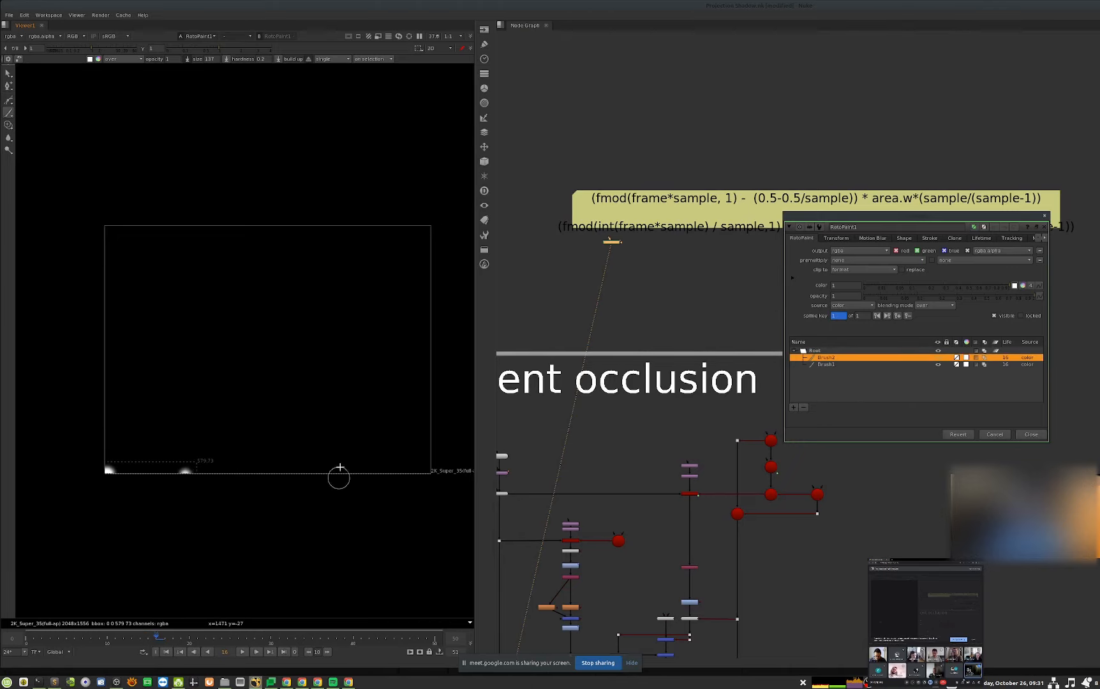
left_click(293, 471)
left_click(430, 477)
left_click(116, 469)
left_click(179, 473)
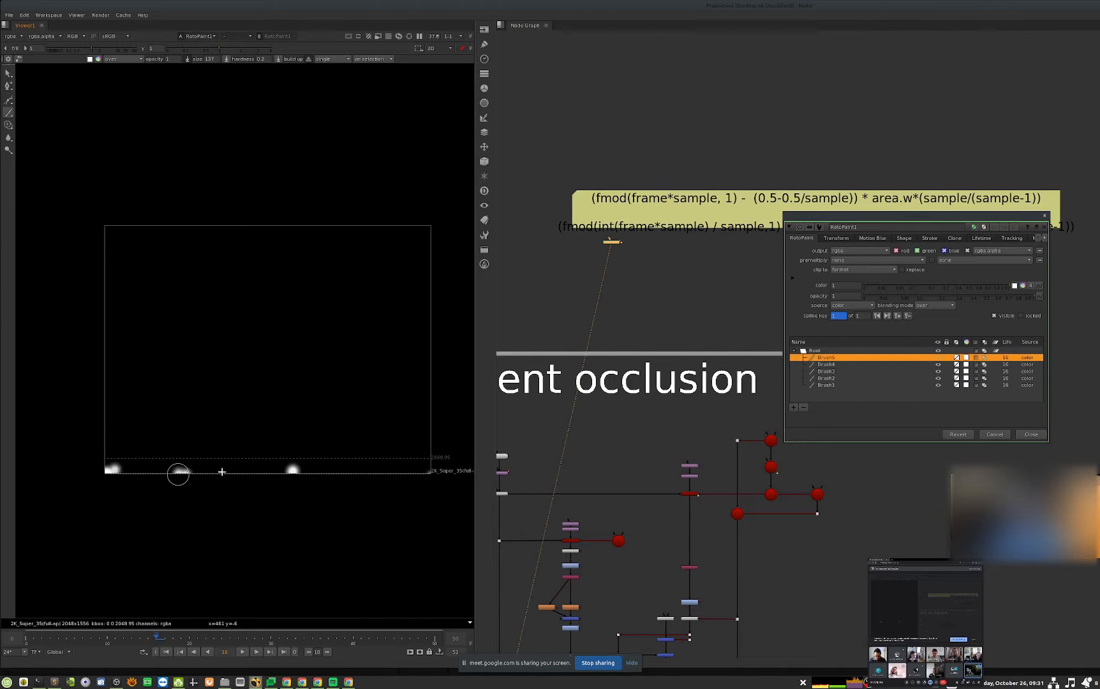
left_click(295, 474)
left_click(434, 474)
left_click(132, 476)
left_click(212, 476)
left_click(310, 476)
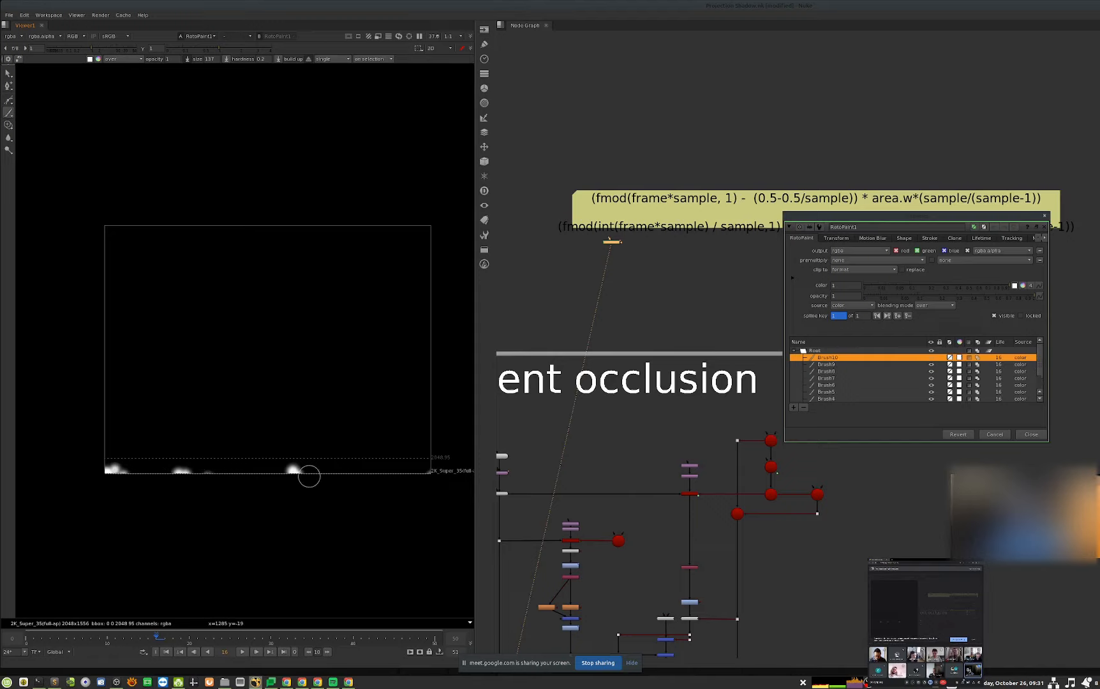
left_click(463, 472)
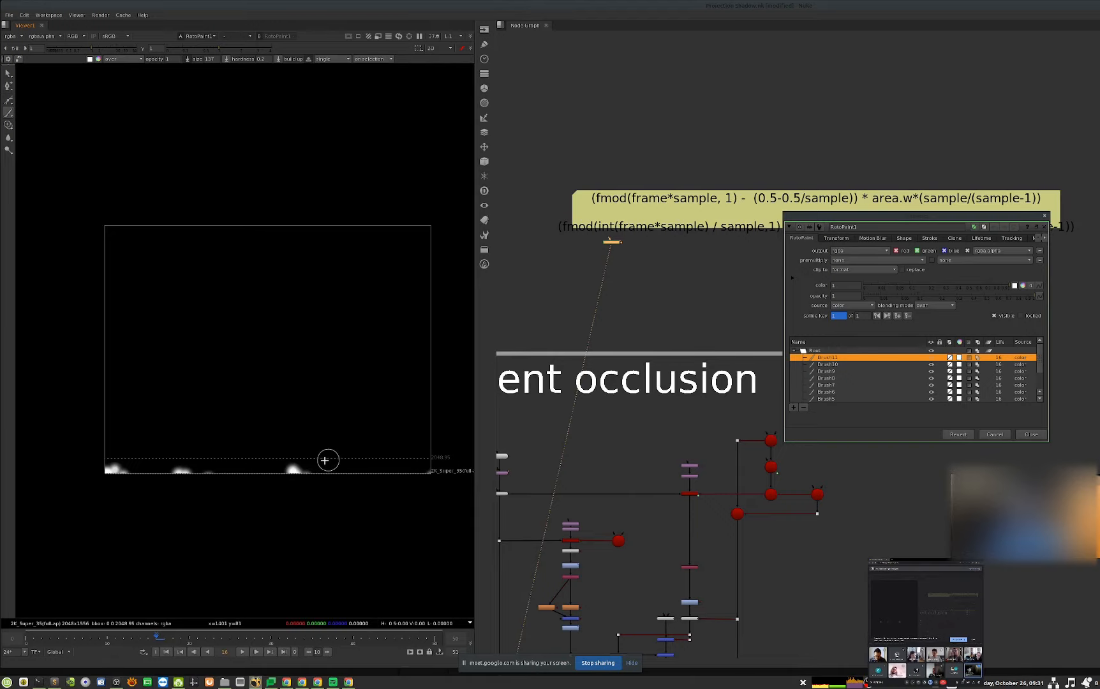
- Paint clusters of white dots at four spaced positions up the frame's left edge, from the lower-left to the upper-left corner
left_click(111, 471)
left_click(112, 471)
left_click(110, 474)
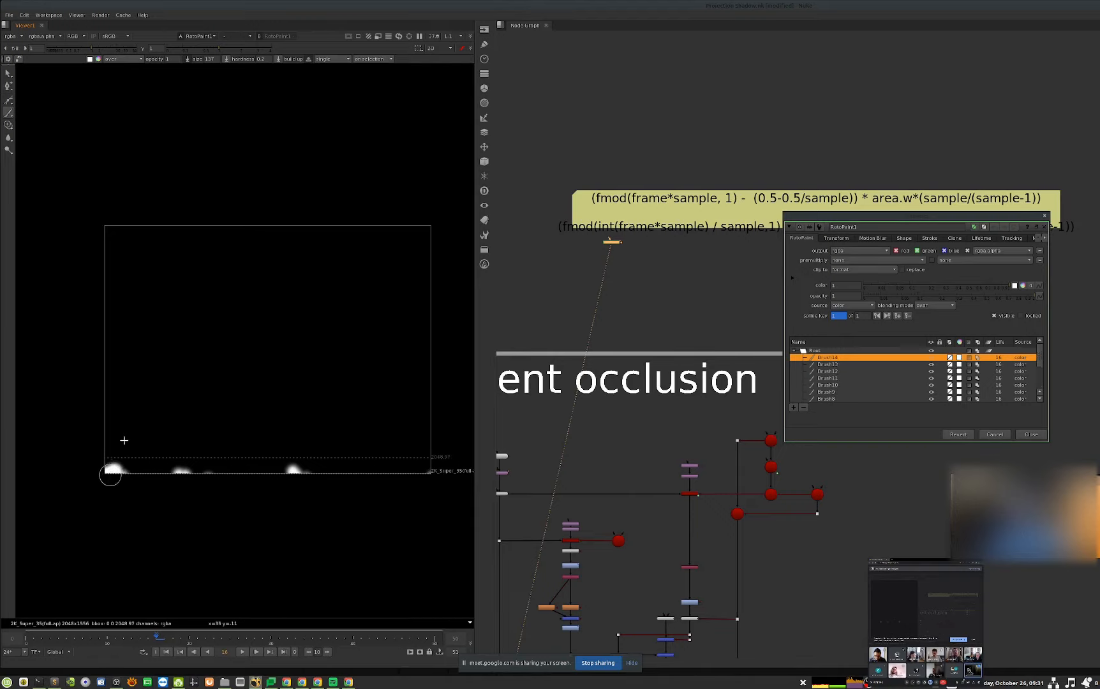
left_click(111, 394)
left_click(110, 394)
left_click(113, 394)
left_click(116, 392)
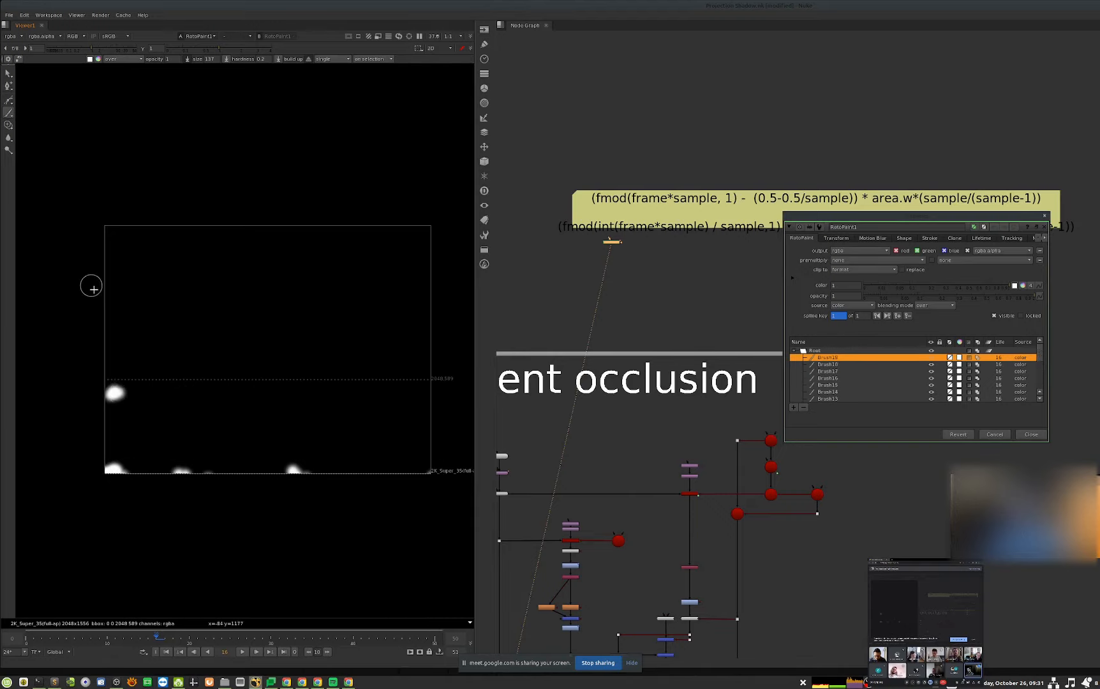
left_click(100, 303)
left_click(108, 302)
left_click(109, 302)
left_click(123, 235)
left_click(118, 232)
left_click(112, 230)
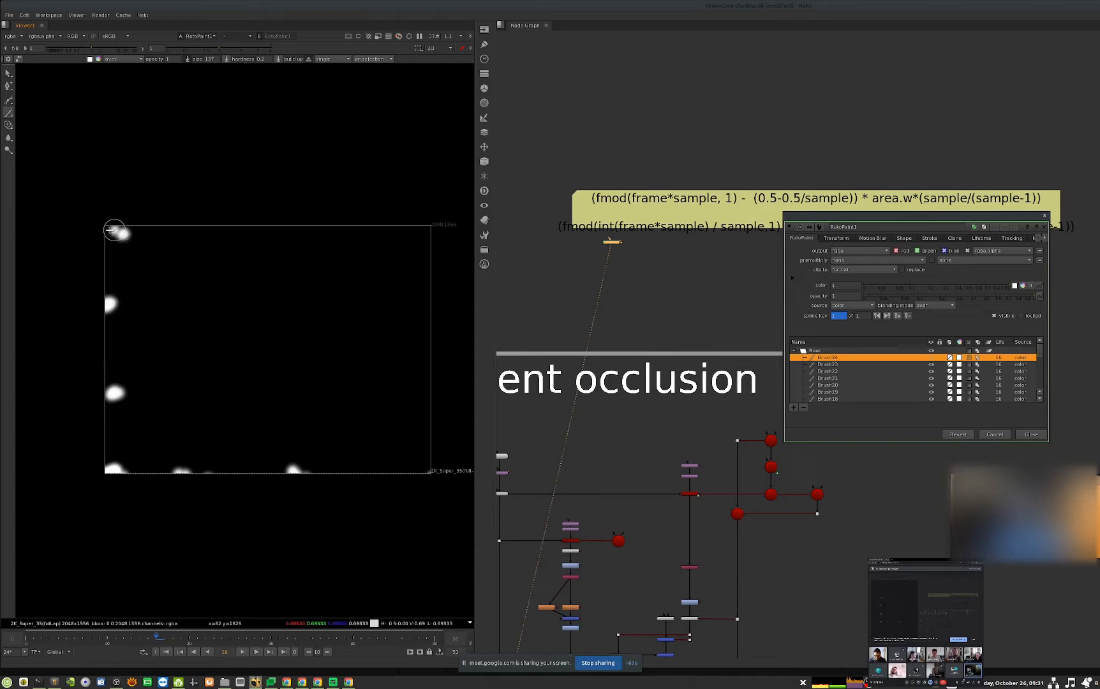
- Paint more soft white dots at the frame's upper-left corner, lower-left corner and lower edge, and close the RotoPaint properties
left_click(104, 236)
left_click(90, 478)
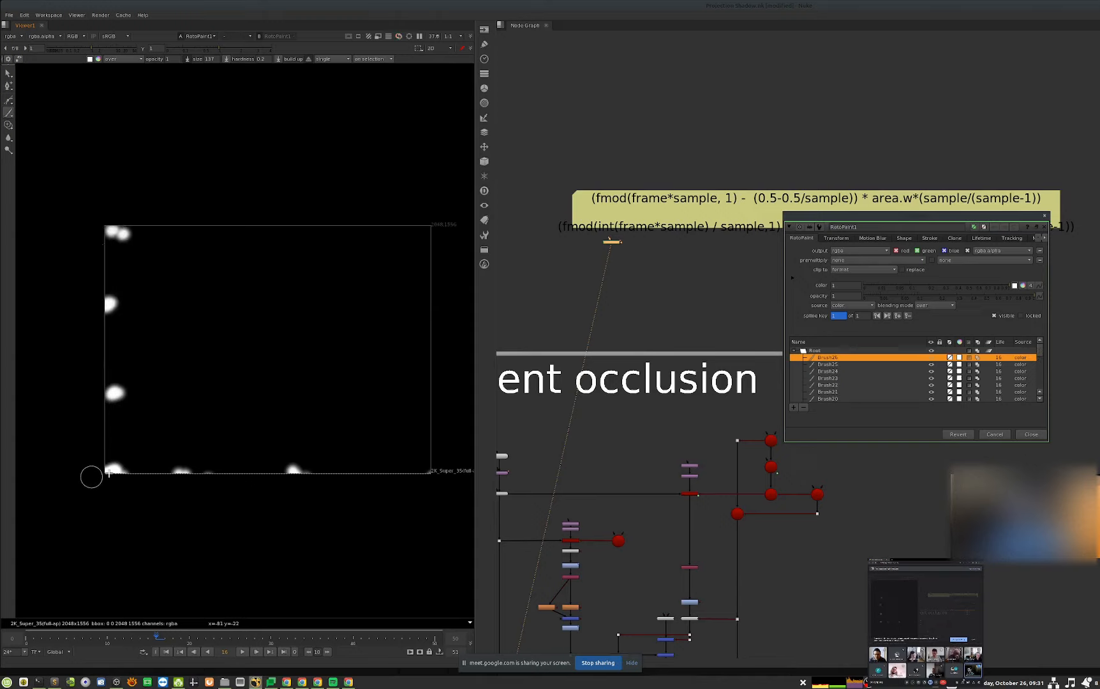
left_click(203, 470)
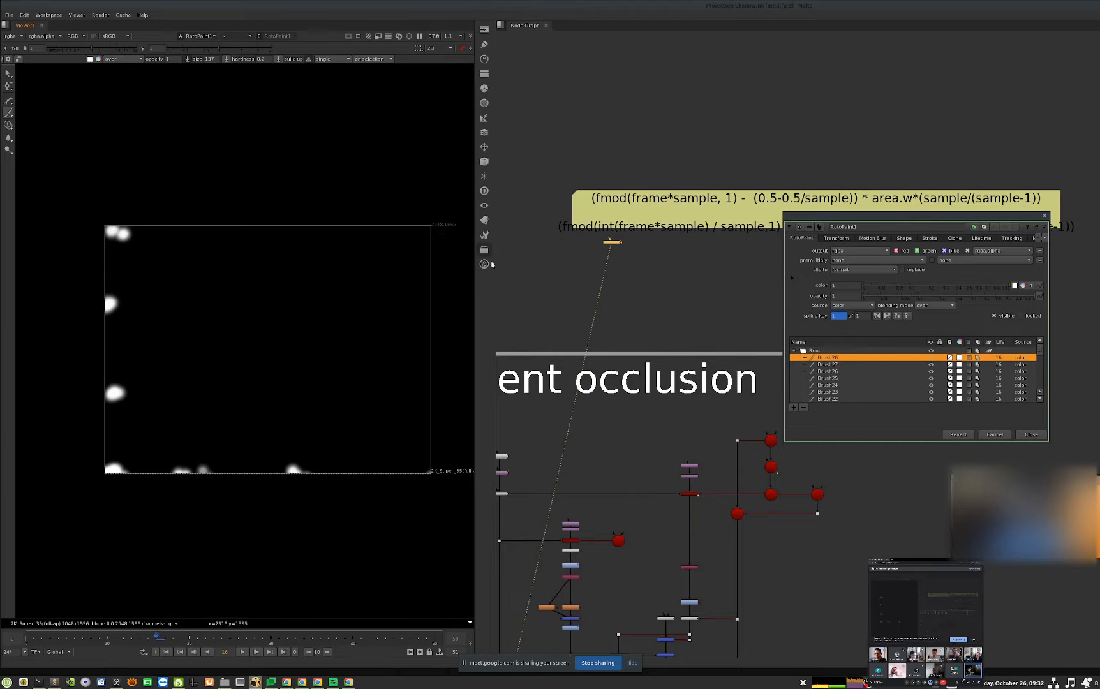
left_click(1031, 436)
- Add an unconnected Transform node below the expression note and move its properties clear of the viewer
middle_click_drag(662, 214, 656, 217)
left_click(615, 215)
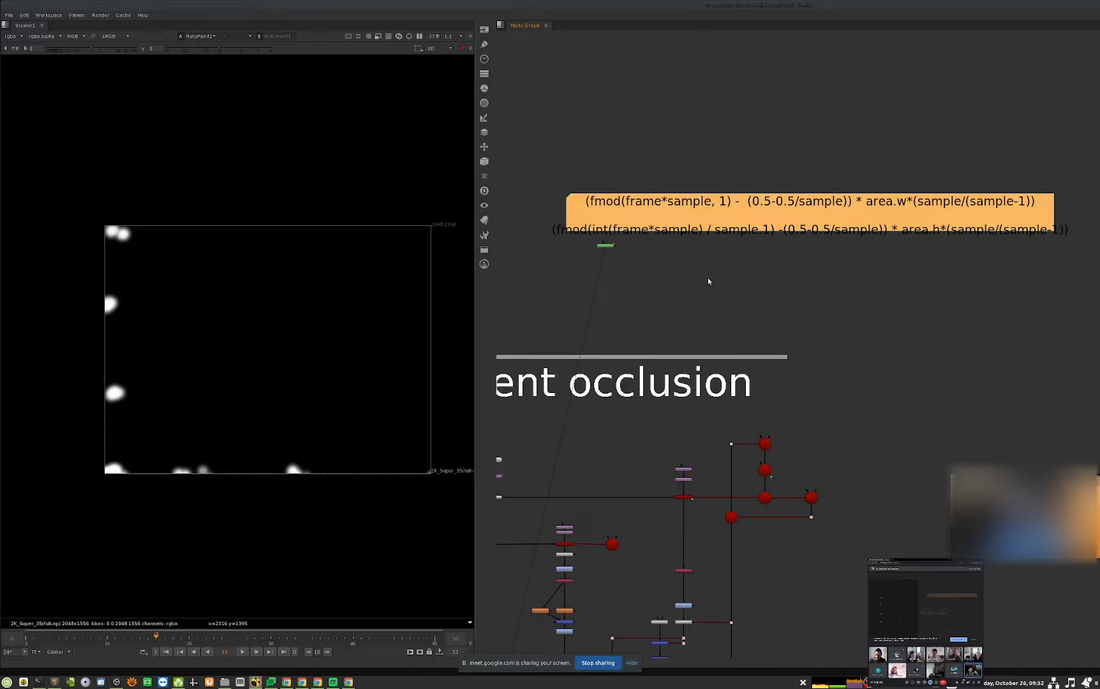
key("t")
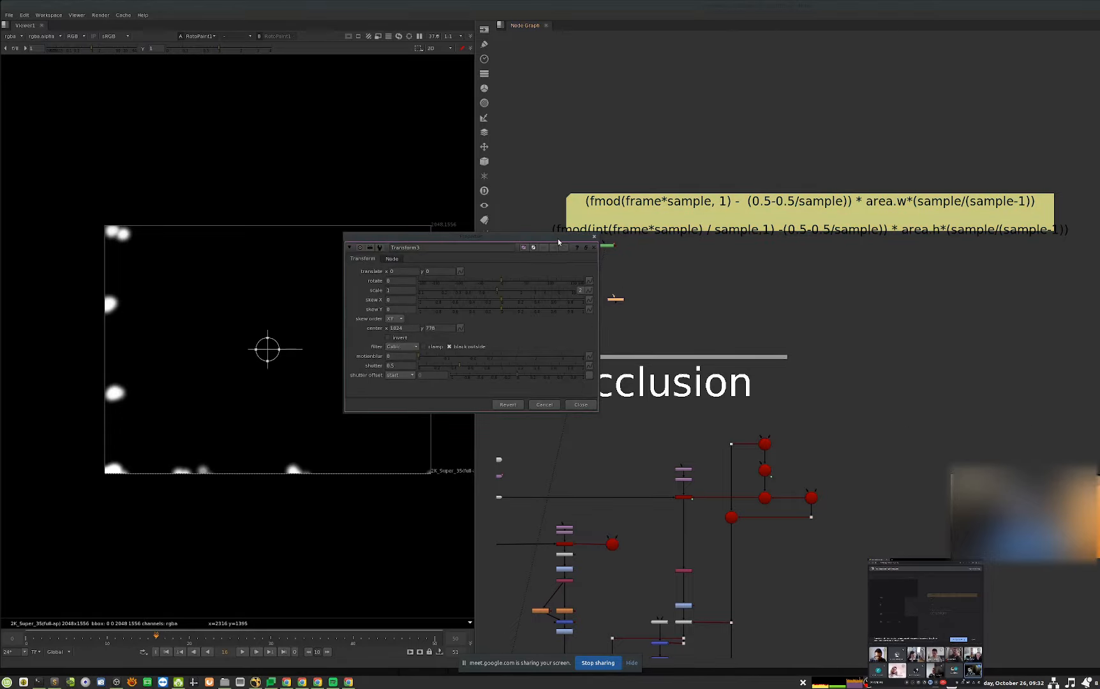
left_click_drag(385, 233, 600, 373)
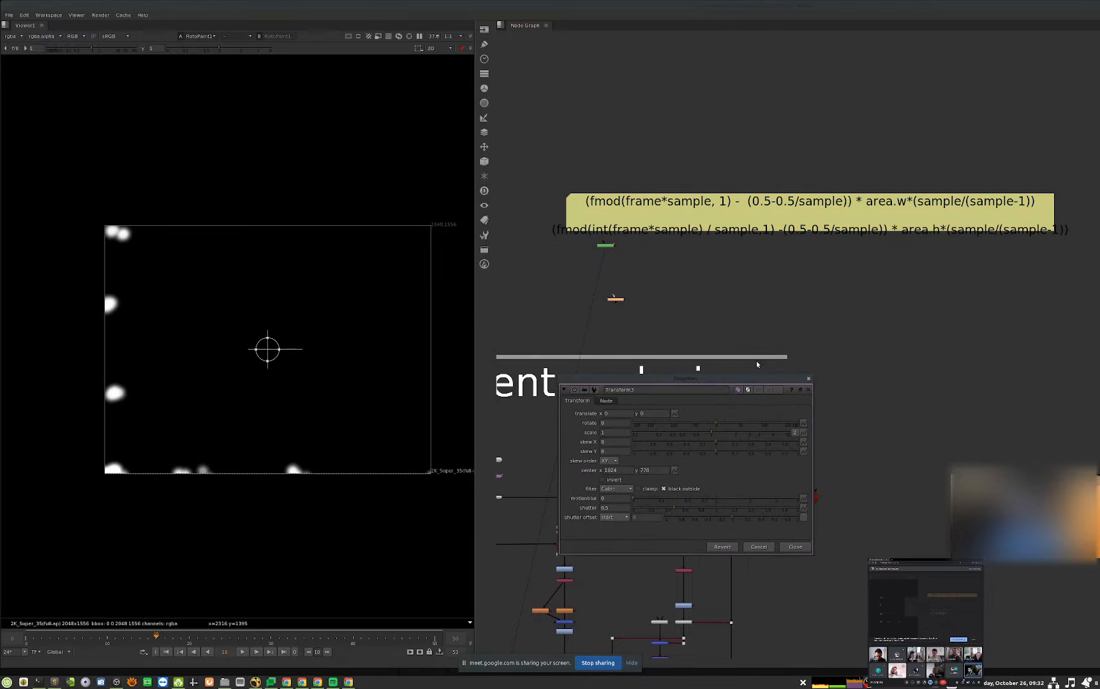
- Set the Transform's translate x expression to fmod(frame, 5) and show its curve in the Curve Editor
left_click(616, 414)
key("equal")
type("frame")
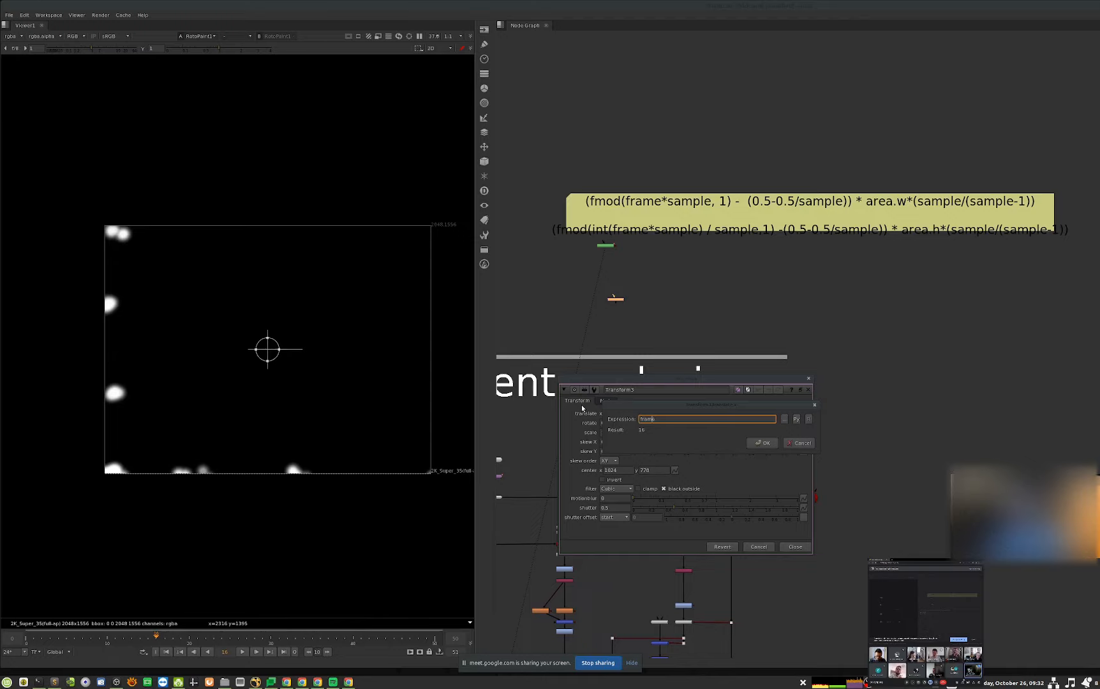
key("Left")
key("Left")
key("Left")
key("Home")
type("(")
key("Home")
type("fmod")
key("End")
type(". 5)")
double_click(661, 419)
left_click(763, 443)
right_click(623, 415)
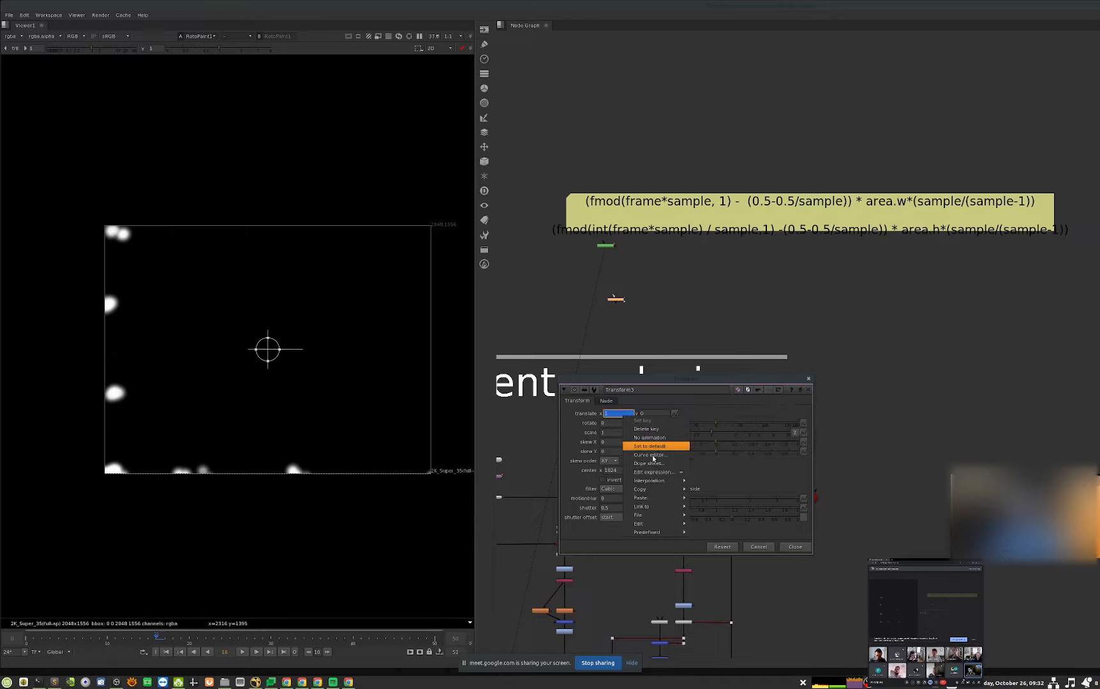
left_click(660, 454)
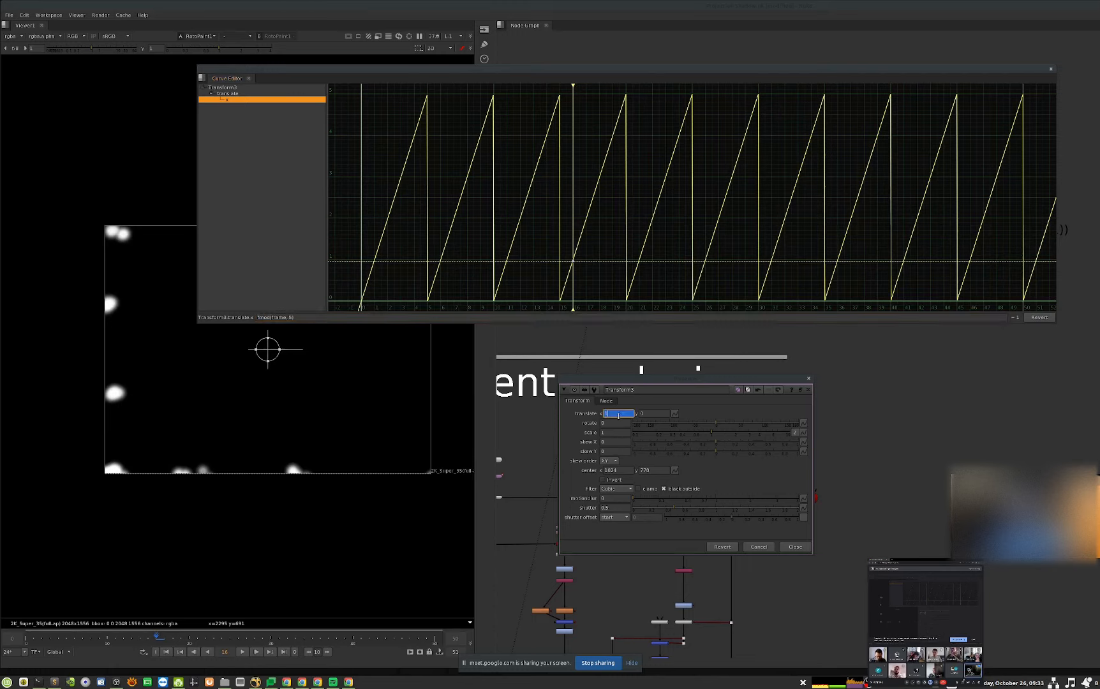
- Replace the Transform's translate x expression with int(frame*5)/5
left_click(620, 413)
key("equal")
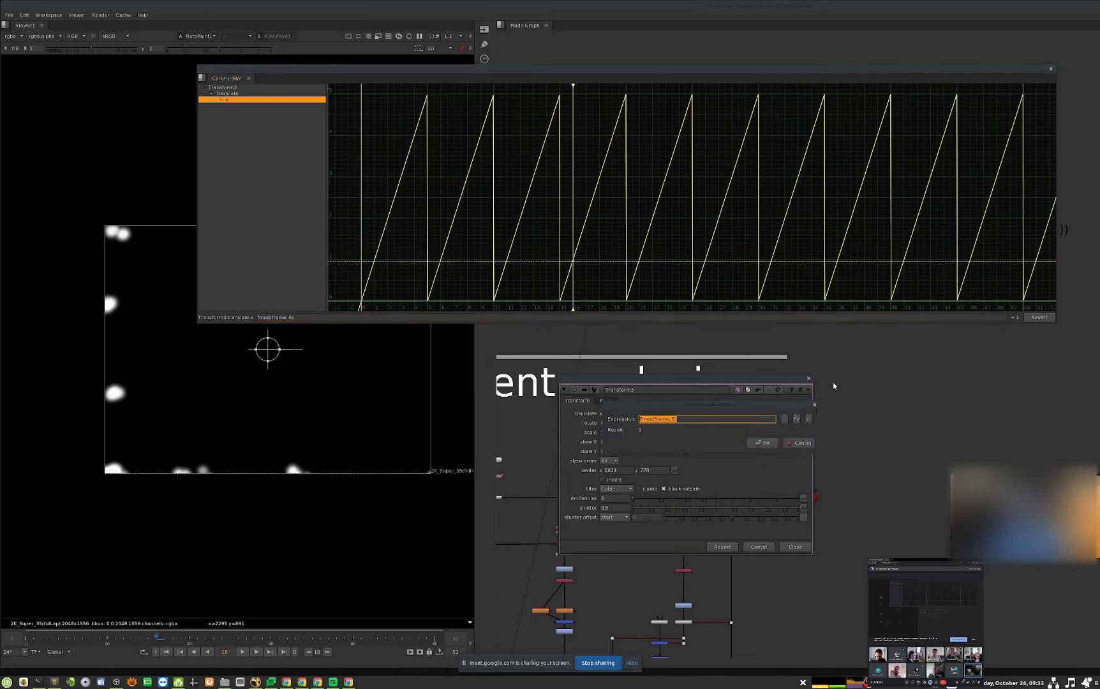
key("Home")
key("shift+Home")
key("BackSpace")
key("BackSpace")
type("*")
key("Home")
type("int(")
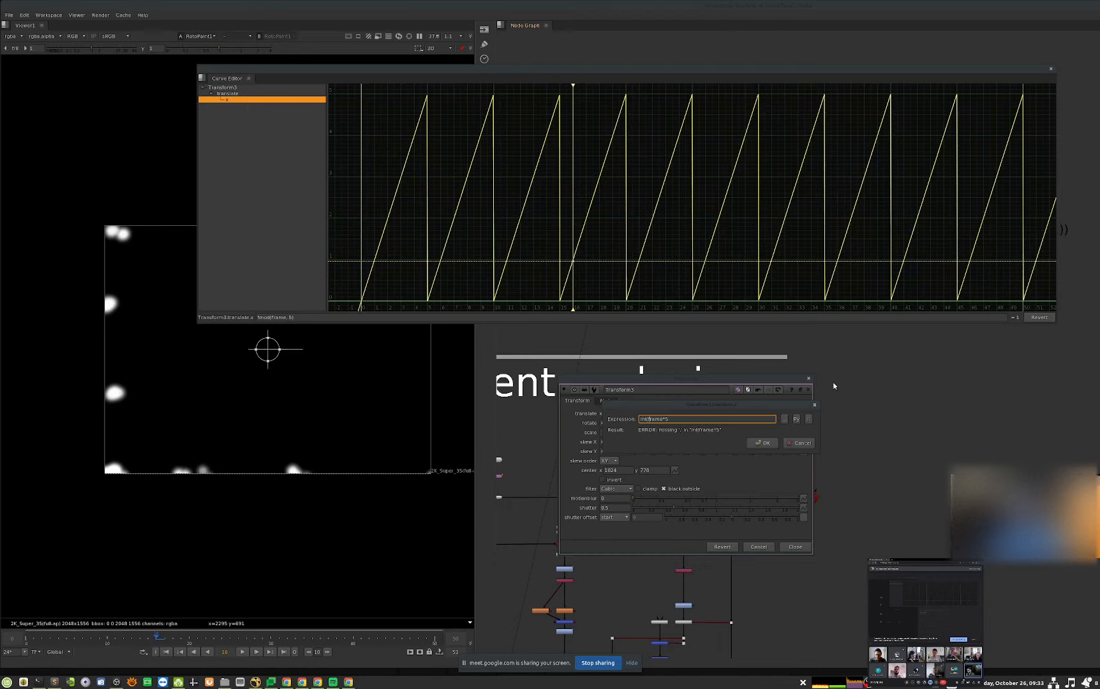
key("End")
type(")*0.2")
key("Return")
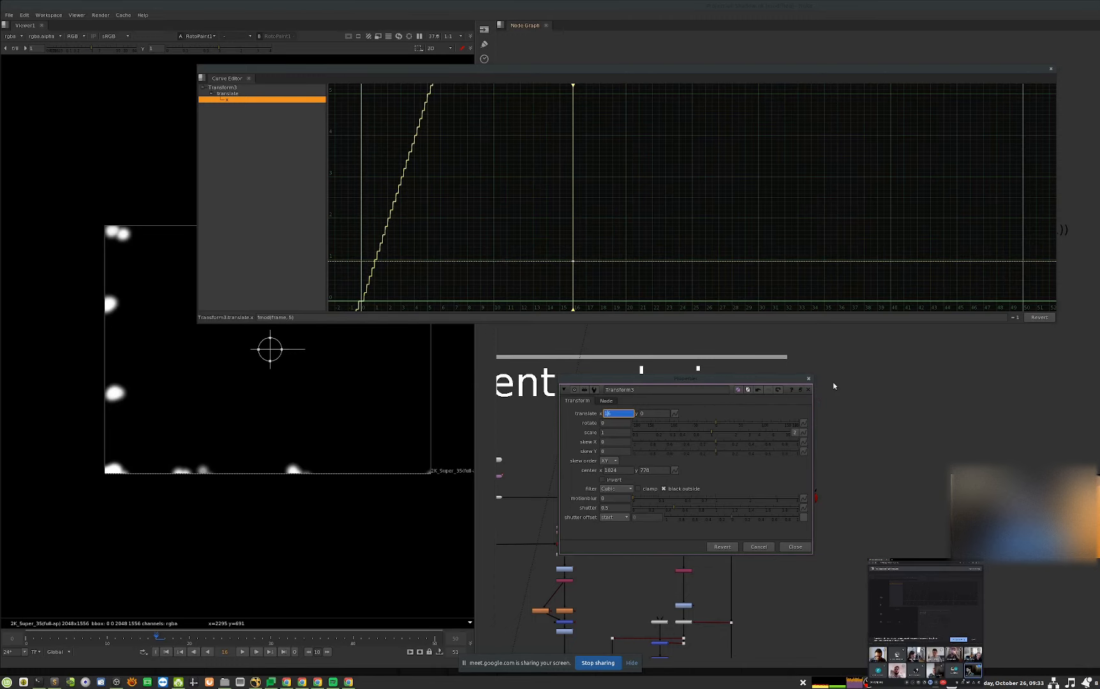
- Inspect the stepped curve up close, change the translate x expression to int(frame/5)/5 and frame the resulting curve
middle_click_drag(504, 190, 590, 212, "alt")
middle_click_drag(386, 266, 697, 228)
right_click(541, 229)
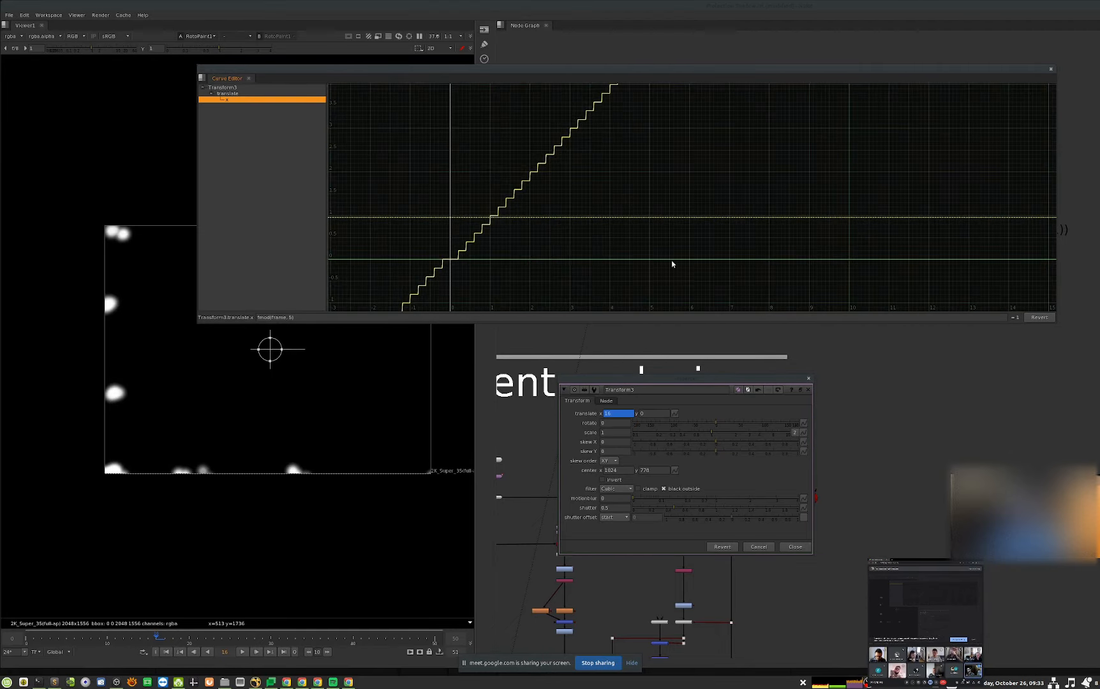
middle_click_drag(510, 233, 625, 232)
middle_click_drag(625, 232, 655, 192, "alt")
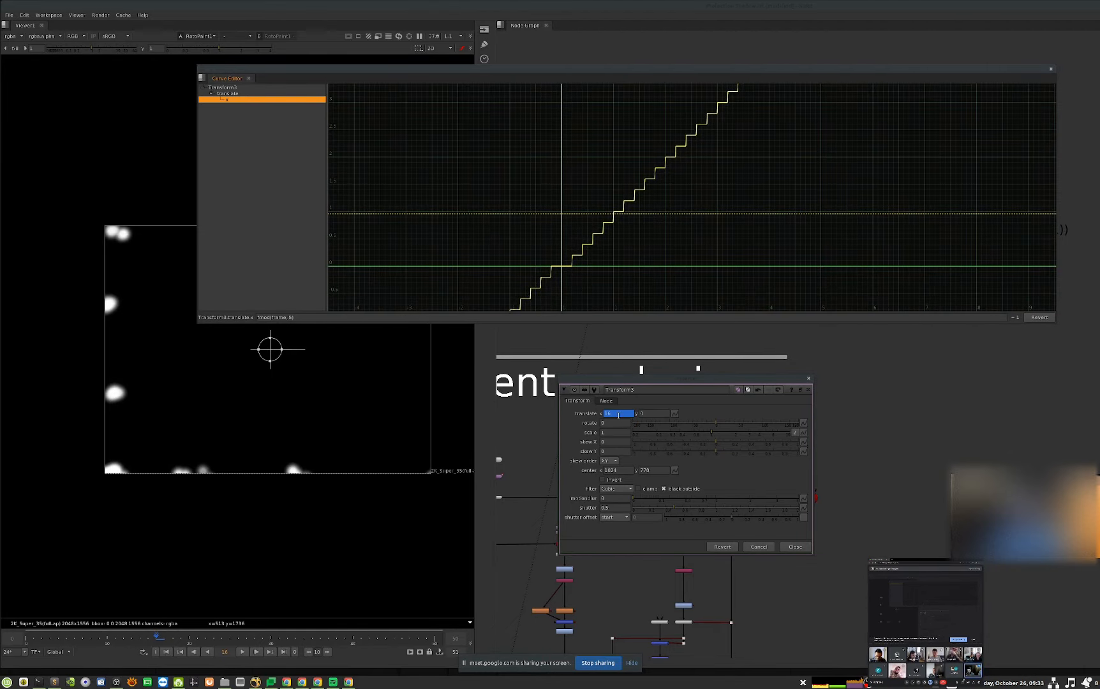
key("equal")
key("Right")
key("Left")
key("Left")
key("Left")
key("Left")
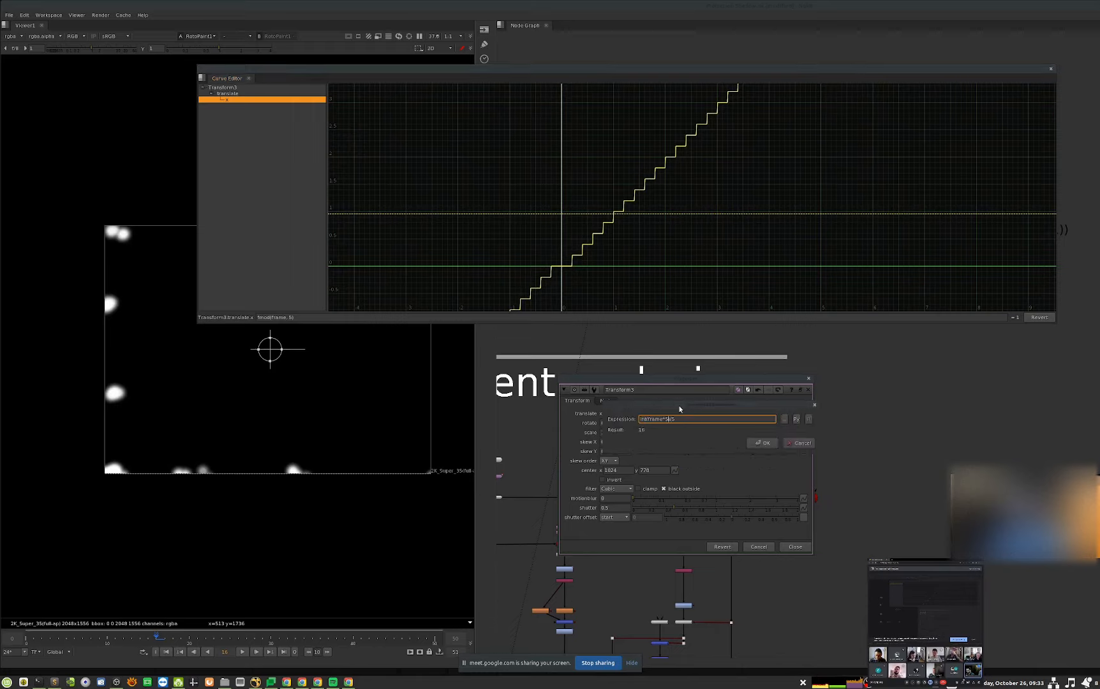
key("shift+Left")
type("/")
key("Return")
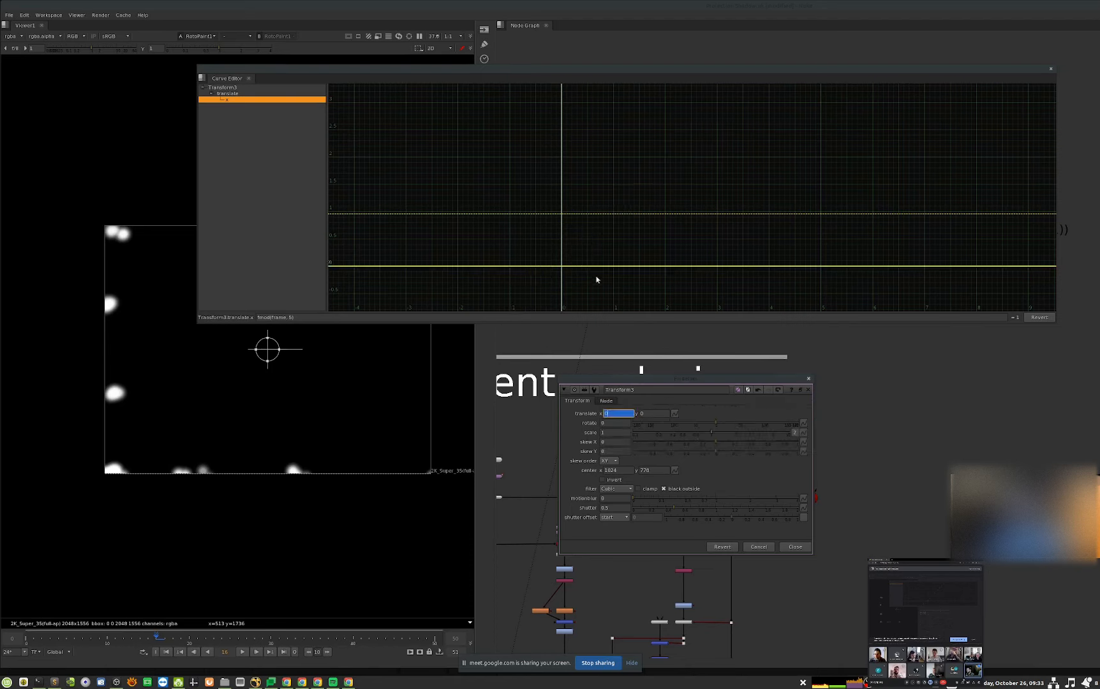
key("f")
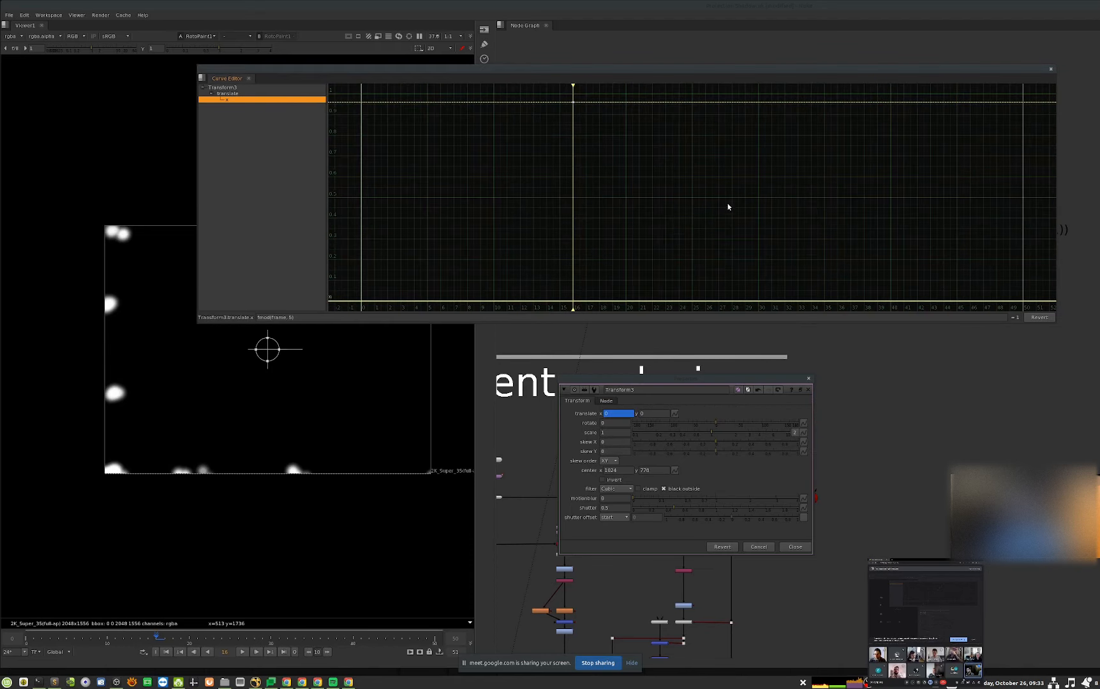
- Change the translate x expression to int(frame/5)*5 and frame the curve in the Curve Editor
left_click(623, 411)
key("=")
key("Left")
key("BackSpace")
type("8")
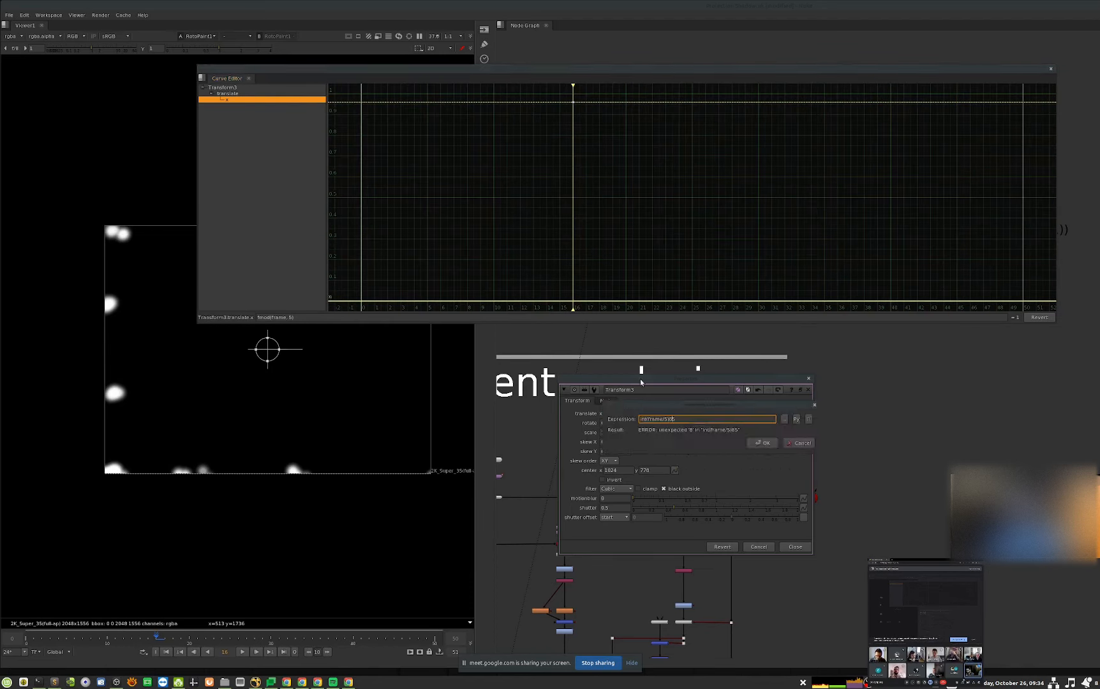
key("BackSpace")
type("*")
key("Return")
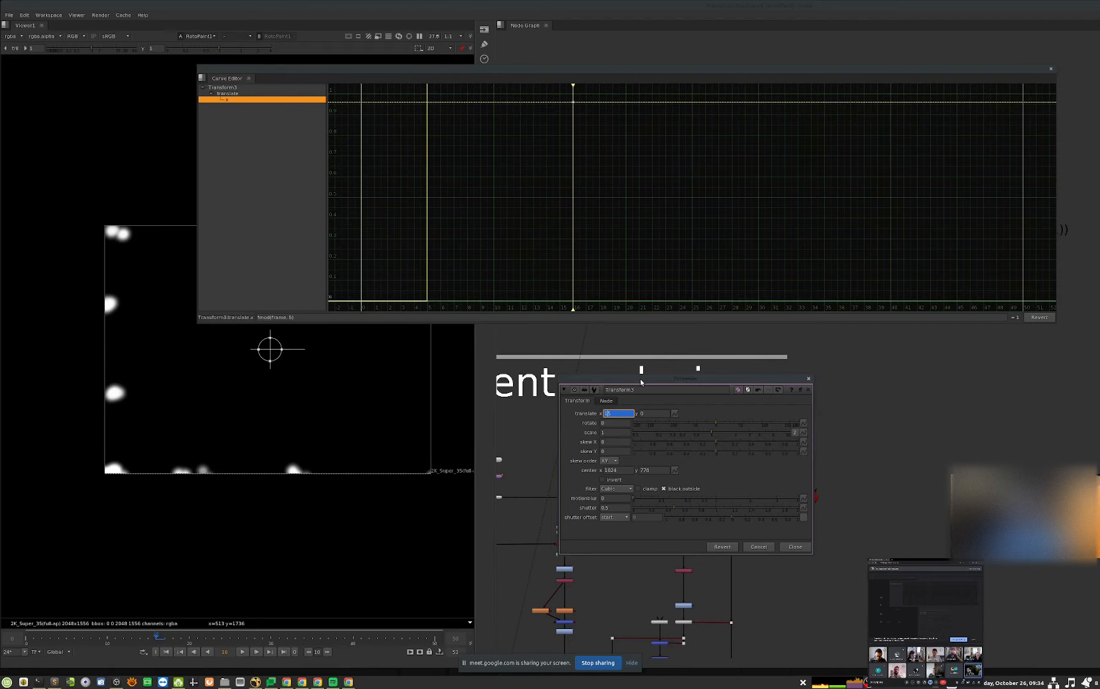
key("f")
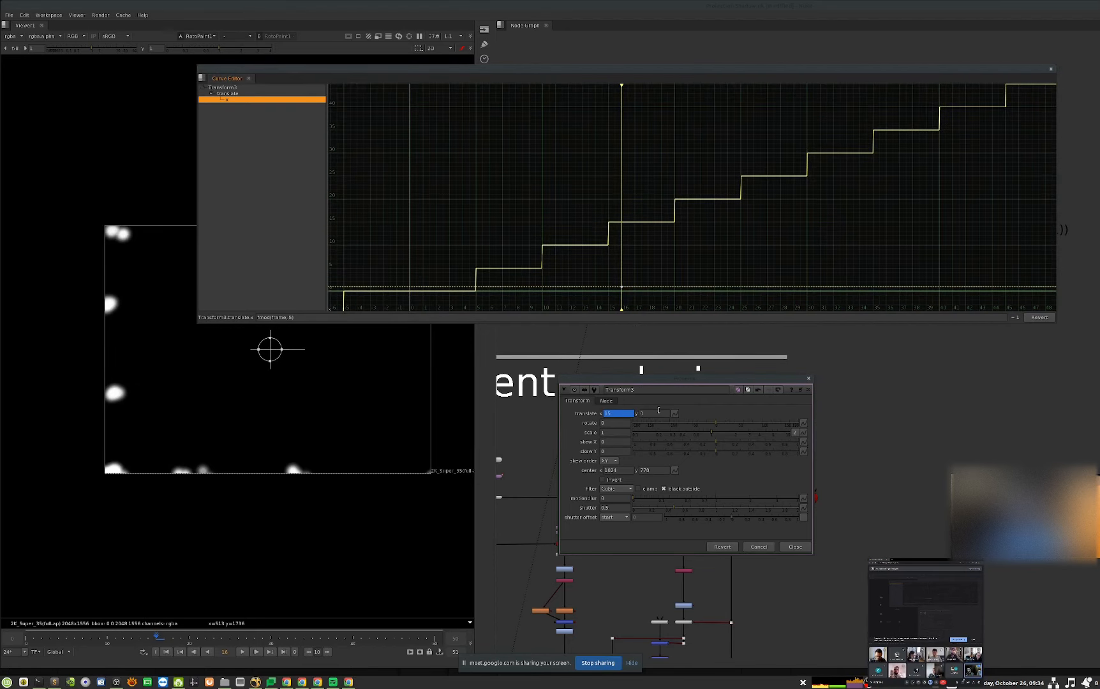
- Review the Transform's translate x expression without changing it
key("=")
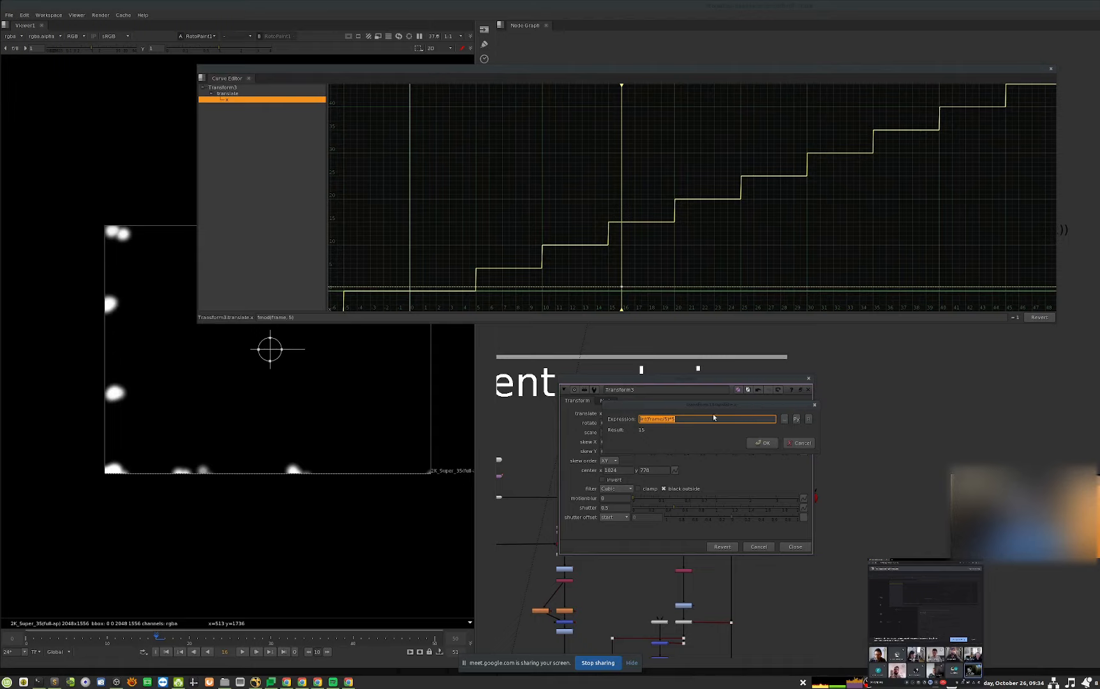
left_click(650, 419)
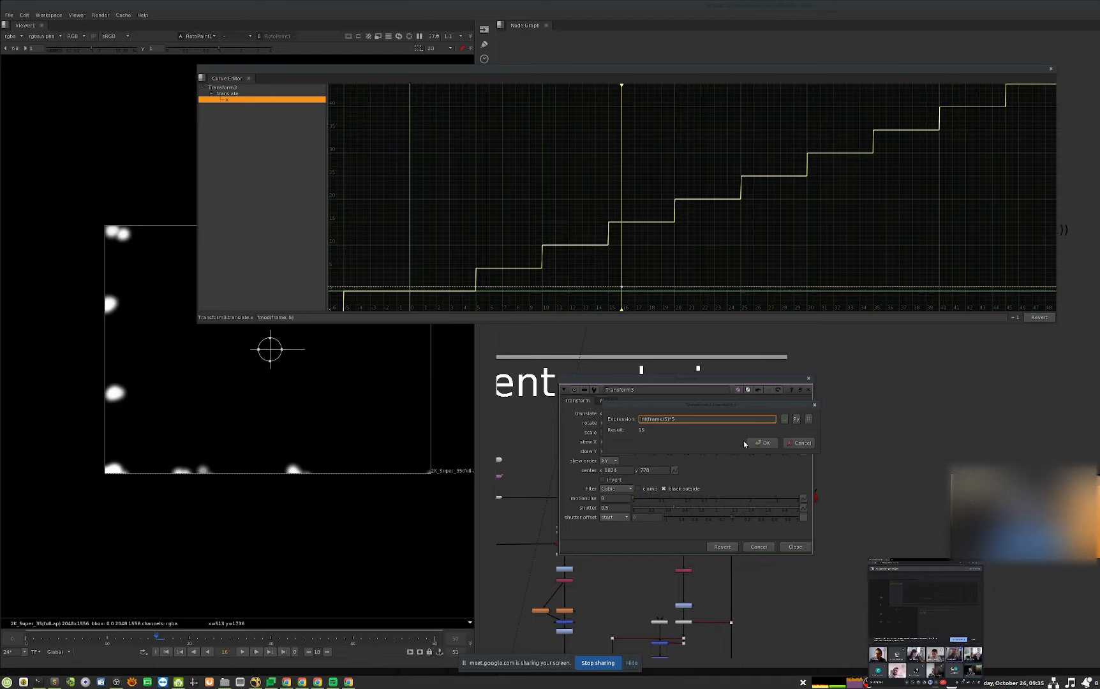
left_click(805, 444)
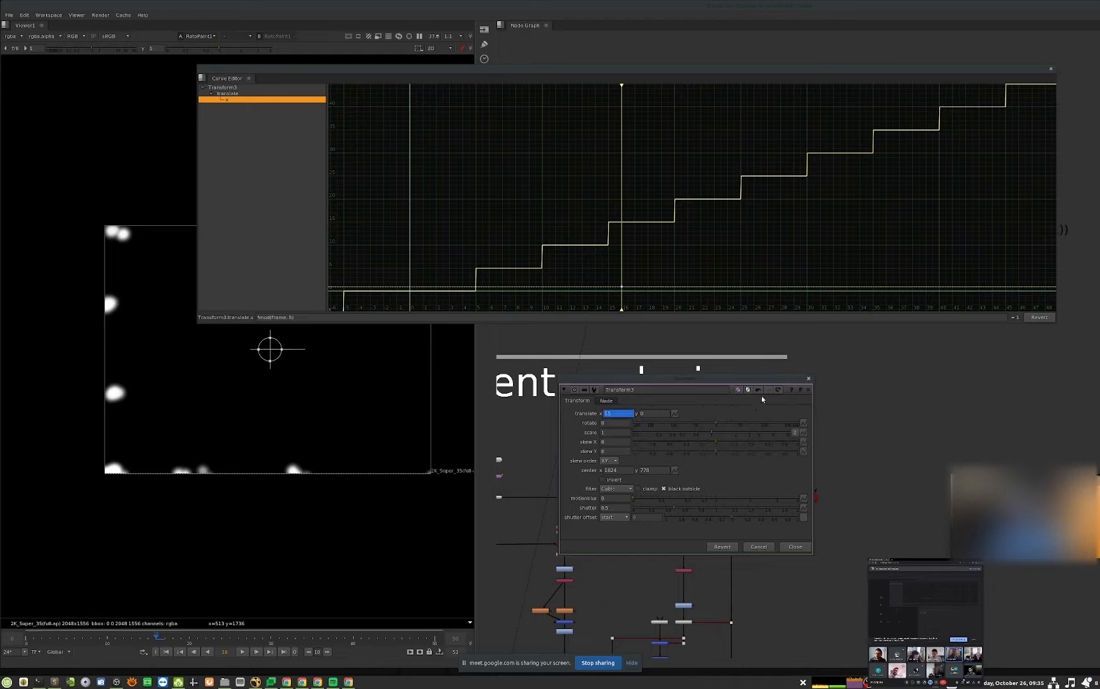
- Close the Transform properties and move the Curve Editor aside to uncover the expression note
left_click(808, 389)
left_click_drag(704, 68, 1099, 230)
left_click(724, 212)
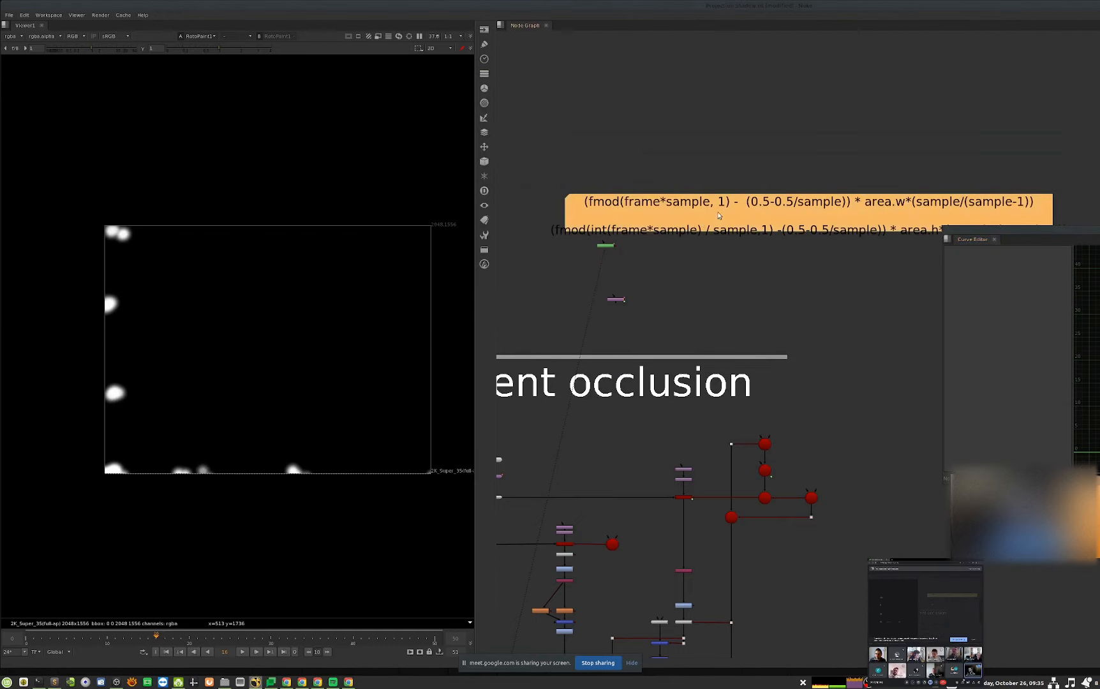
left_click(570, 267)
- Reopen the RotoPaint node and delete all of its brush strokes
double_click(608, 245)
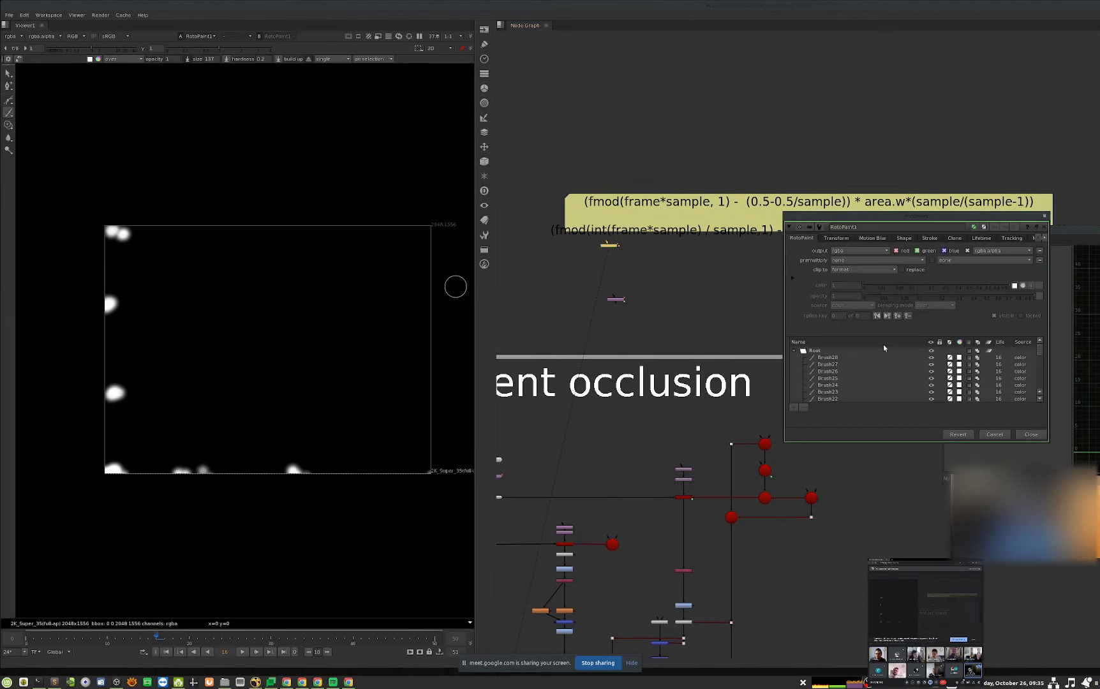
left_click(848, 378)
key("ctrl+a")
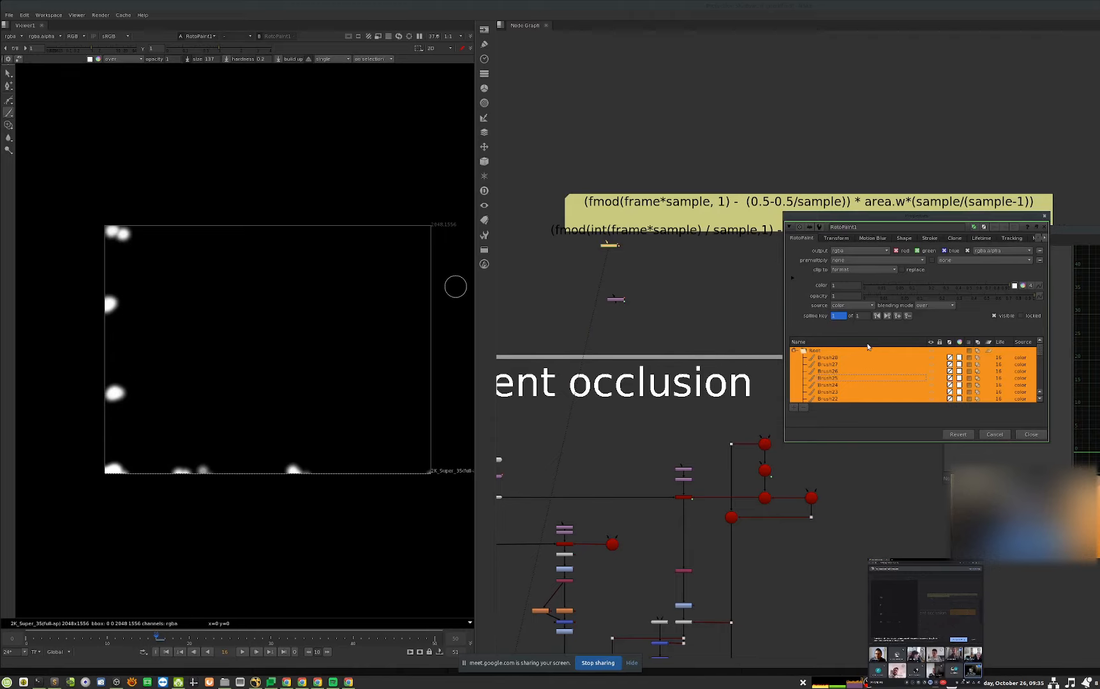
key("shift+Down")
key("Up")
key("Up")
key("Up")
key("Up")
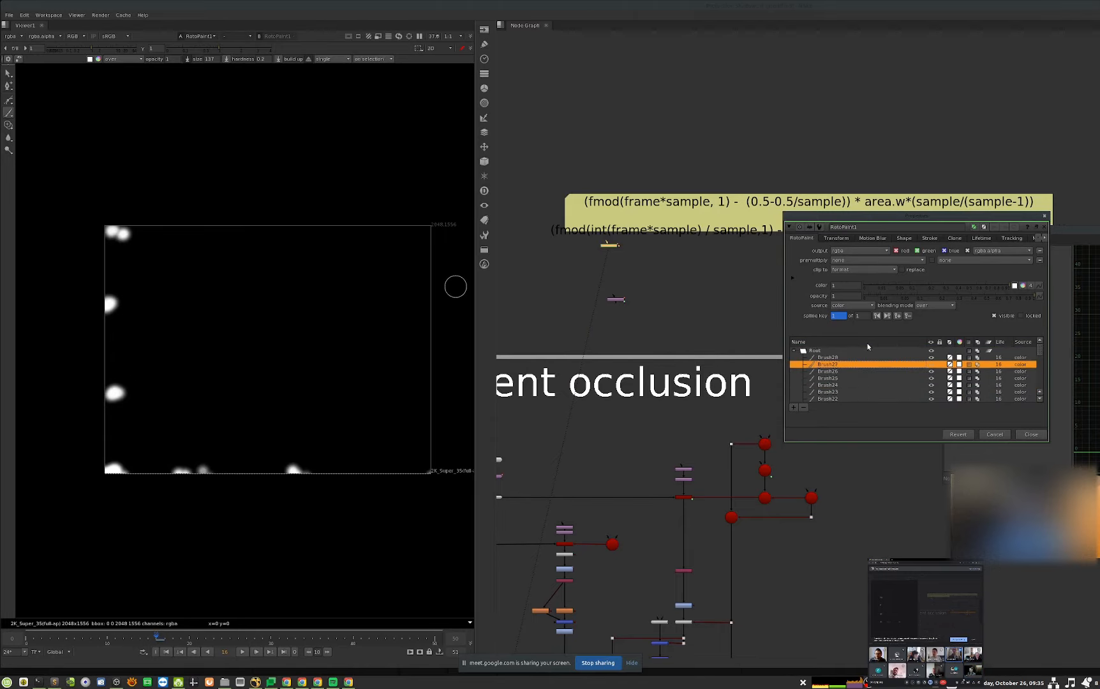
key("shift+Down")
key("shift+End")
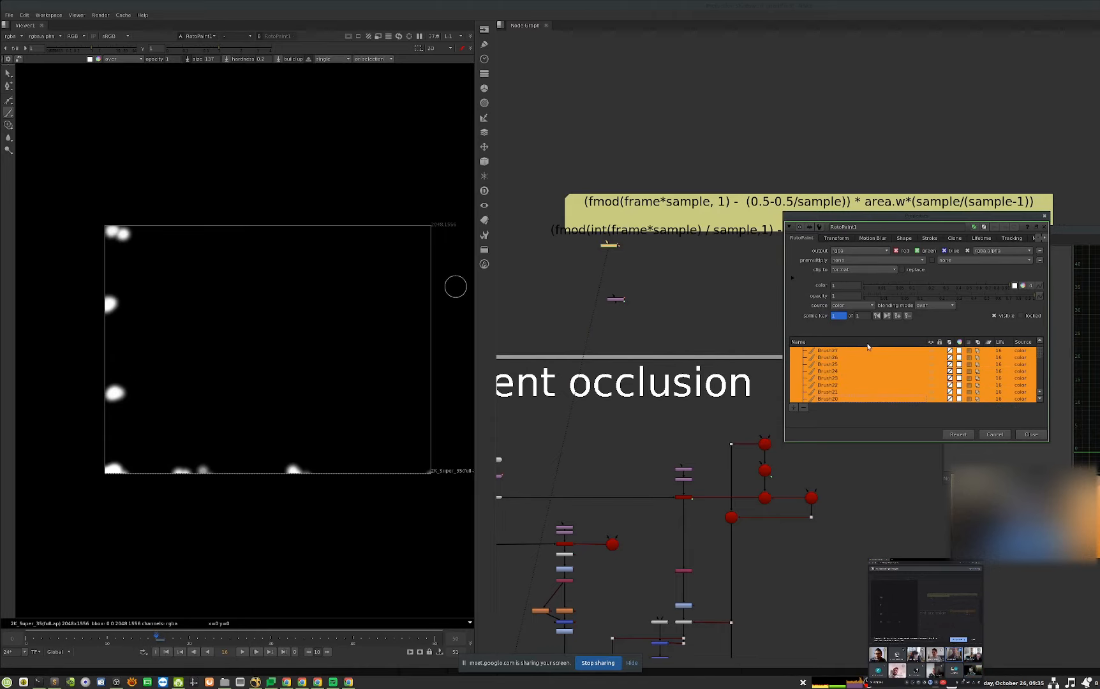
key("Delete")
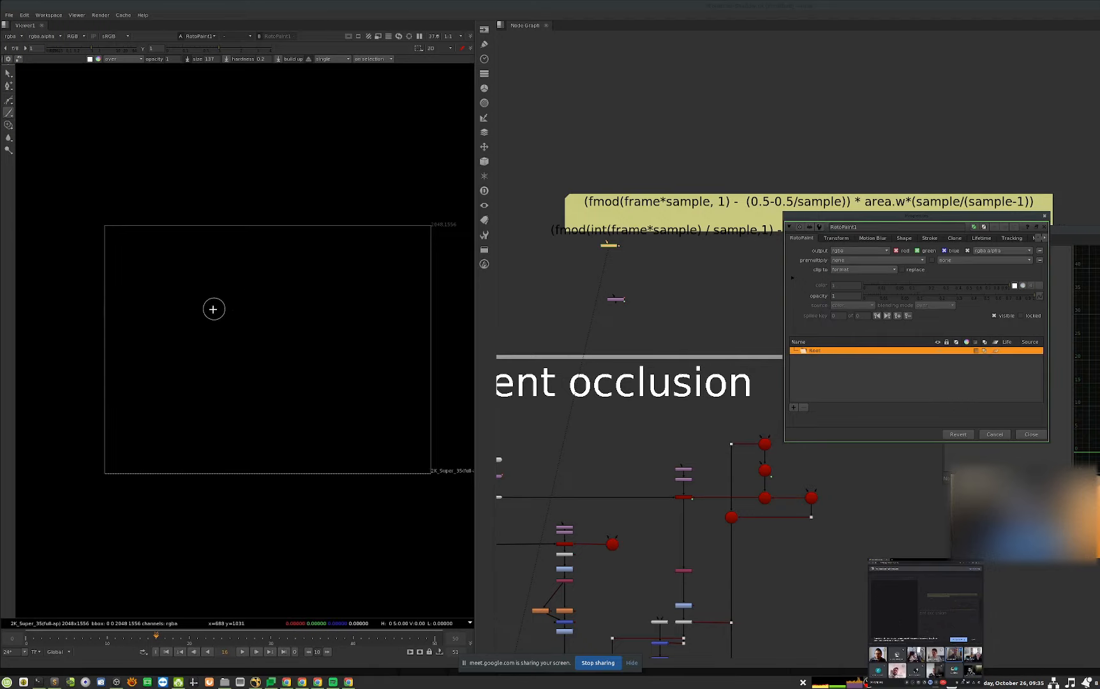
- Reduce the RotoPaint brush to a thin size and set its hardness to 1, undoing the test strokes
left_click_drag(211, 308, 210, 313)
key("ctrl+z")
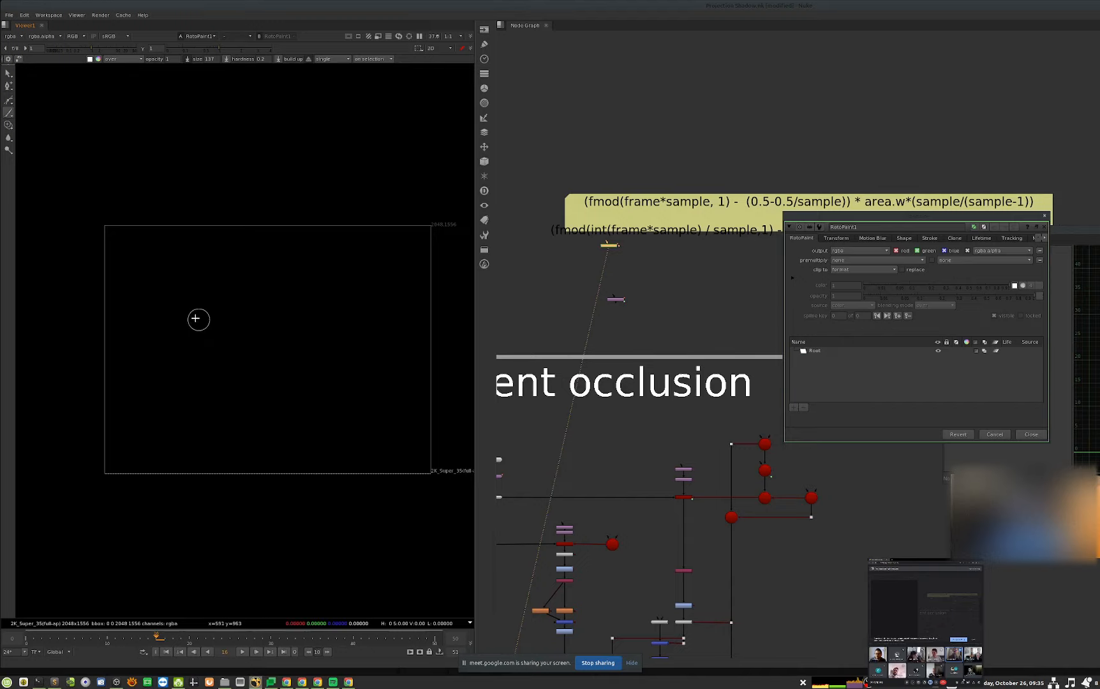
left_click_drag(186, 308, 184, 314, "shift")
left_click_drag(142, 288, 204, 284)
key("ctrl+z")
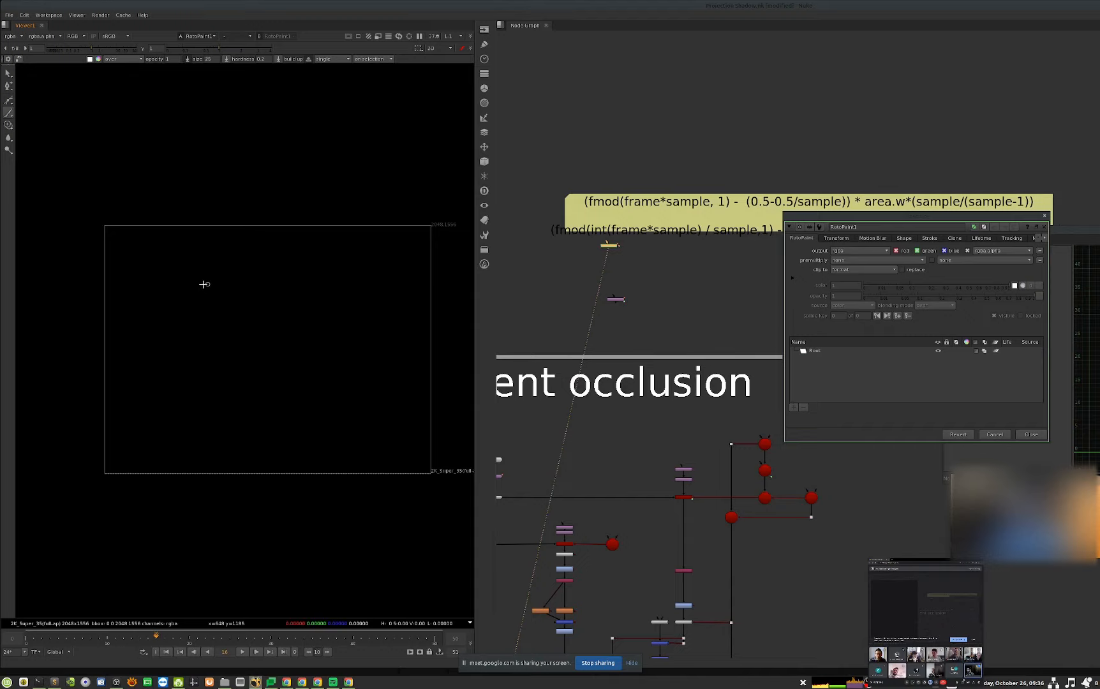
left_click_drag(266, 58, 243, 68)
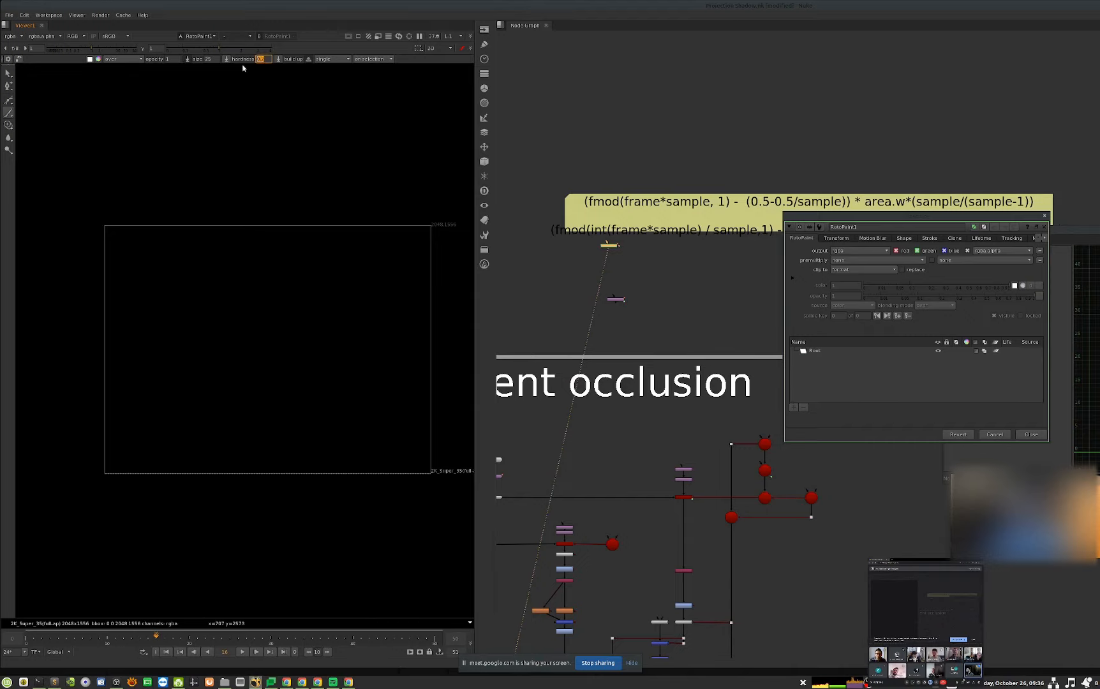
type("1")
left_click(194, 238)
key("ctrl+z")
- Handwrite the digits 1, 2, 3, 4 and 5 in a row across the upper part of the frame
mouse_move(141, 256)
left_mouse_down()
mouse_move(142, 272)
mouse_move(311, 270)
left_mouse_up()
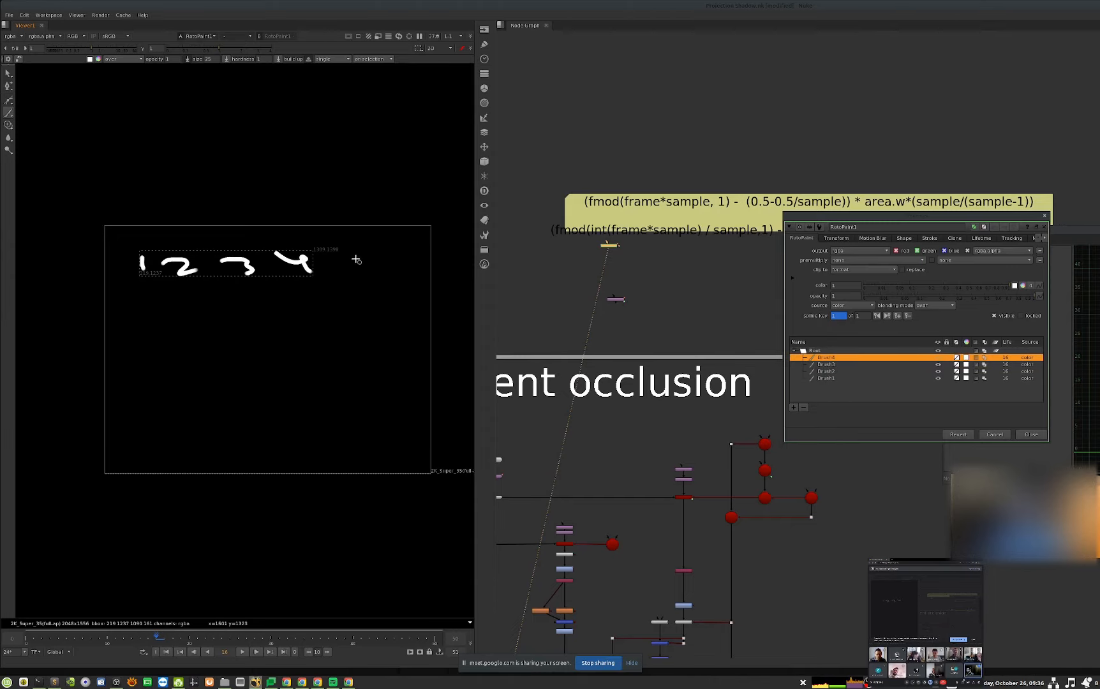
mouse_move(369, 250)
left_mouse_down()
mouse_move(351, 272)
mouse_move(385, 248)
left_mouse_up()
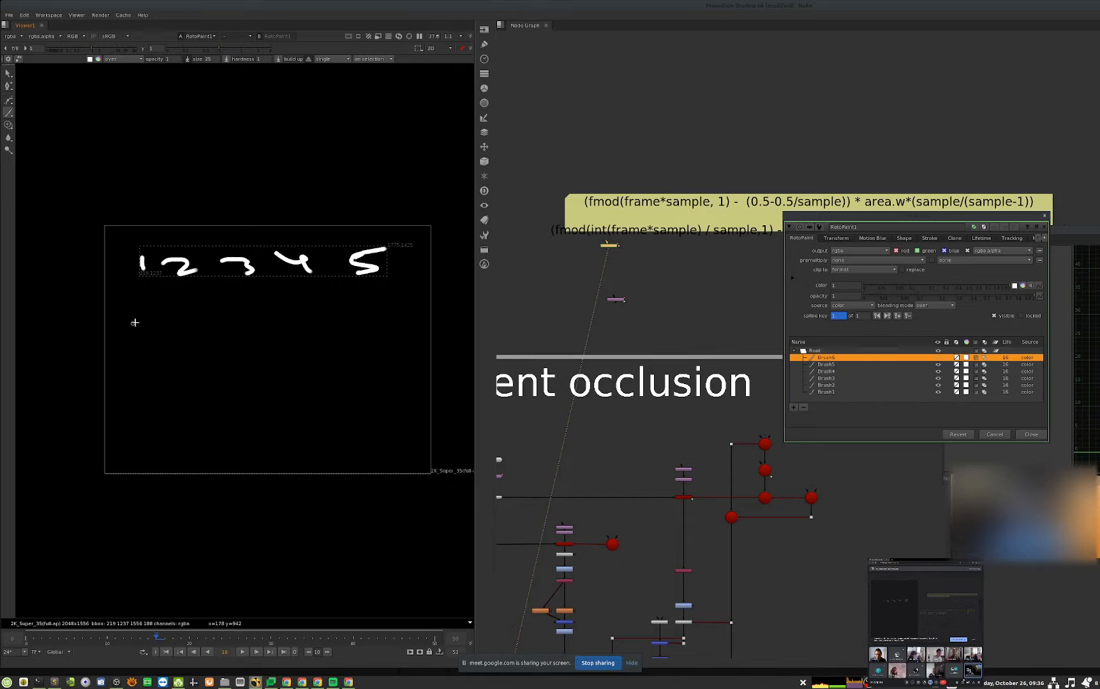
- Handwrite the values 0.2, 0.4, 0.8 and 1 in a second row beneath the digits
left_click_drag(376, 318, 378, 334)
mouse_move(291, 323)
left_mouse_down()
mouse_move(311, 336)
mouse_move(344, 316)
mouse_move(287, 337)
left_mouse_up()
left_click(324, 331)
left_click_drag(234, 326, 235, 327)
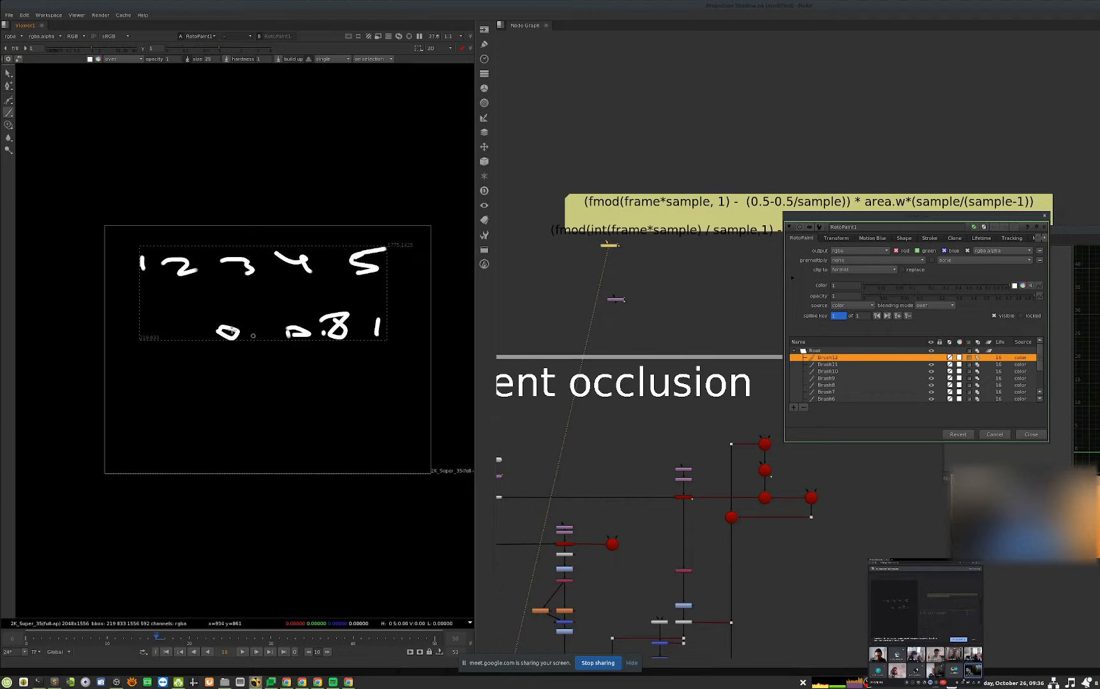
left_click_drag(163, 328, 209, 320)
left_click(187, 336)
left_click_drag(200, 322, 200, 336)
left_click_drag(212, 315, 277, 335)
left_click(247, 337)
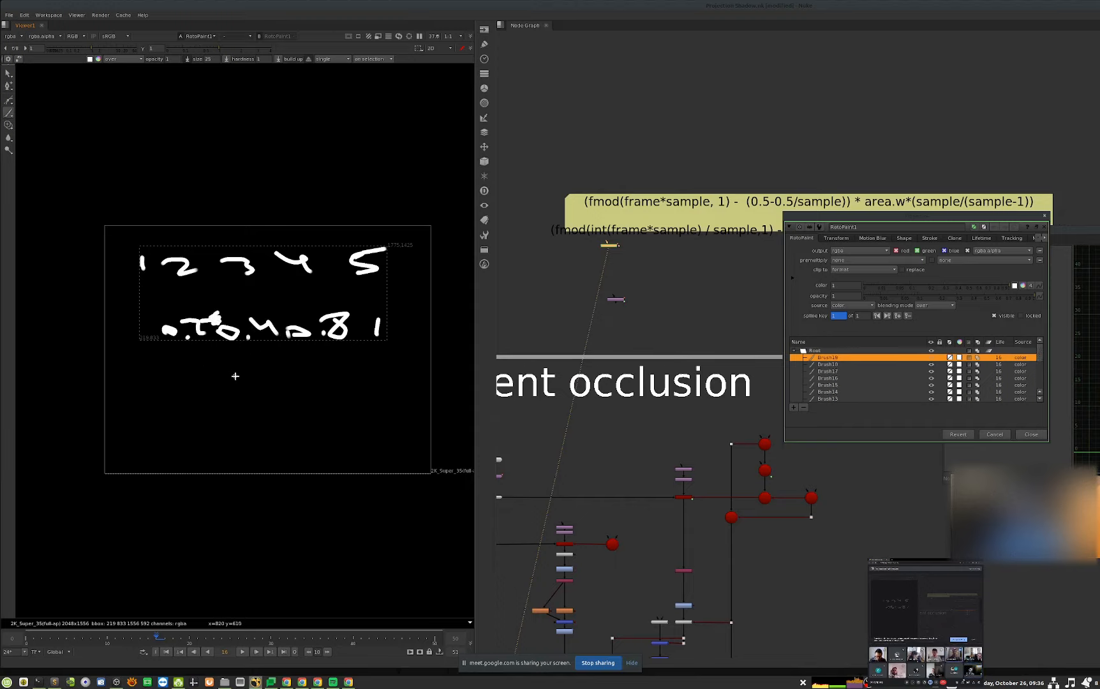
- Add an x at the end of the second row and handwrite a third row of zeros ending in 1 and x beneath it
left_click(102, 337)
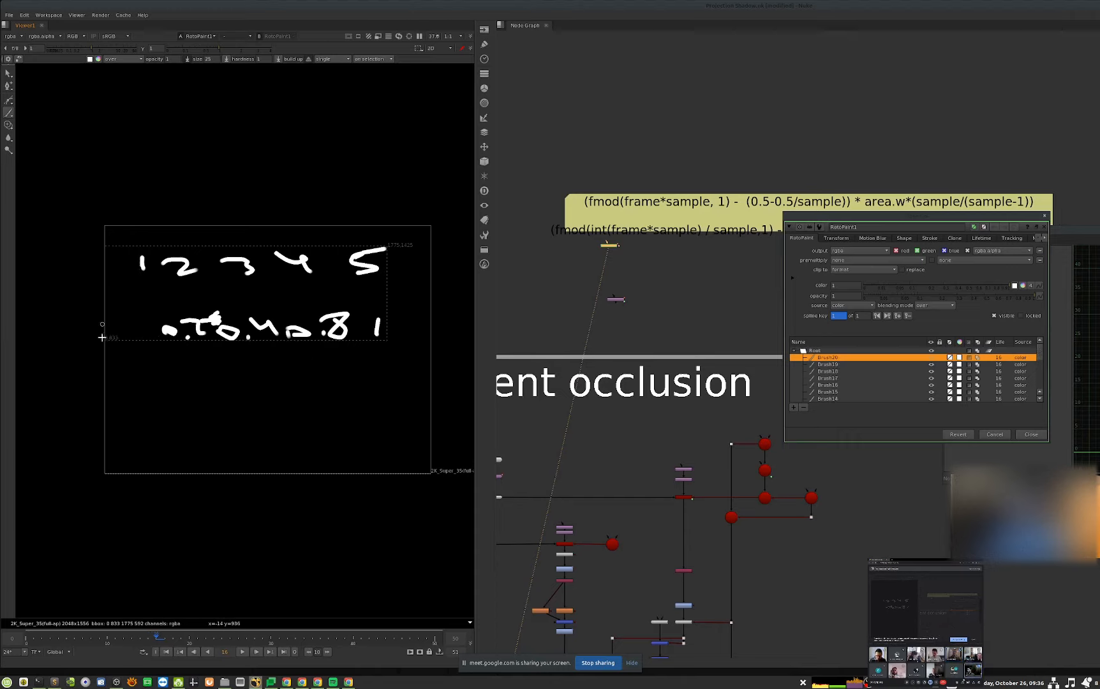
mouse_move(413, 321)
left_mouse_down()
mouse_move(430, 328)
mouse_move(430, 317)
left_mouse_up()
left_click_drag(137, 379, 241, 381)
left_click(300, 378)
left_click_drag(342, 379, 348, 375)
mouse_move(380, 361)
left_mouse_down()
mouse_move(389, 381)
mouse_move(429, 379)
left_mouse_up()
left_click_drag(412, 380, 431, 361)
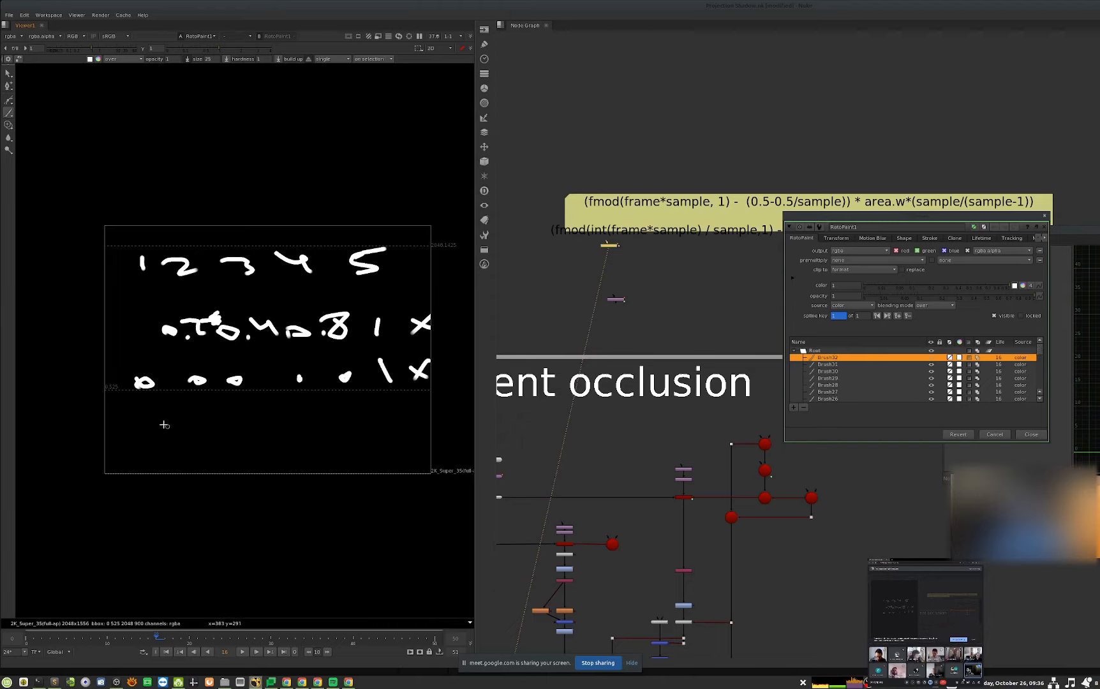
- Add a 6 to the top row, an extra 1 with dots to the second row, and two 5s beneath the third row
left_click_drag(367, 402, 392, 397)
left_click_drag(379, 400, 376, 407)
mouse_move(377, 406)
left_mouse_down()
mouse_move(388, 419)
mouse_move(410, 392)
left_mouse_up()
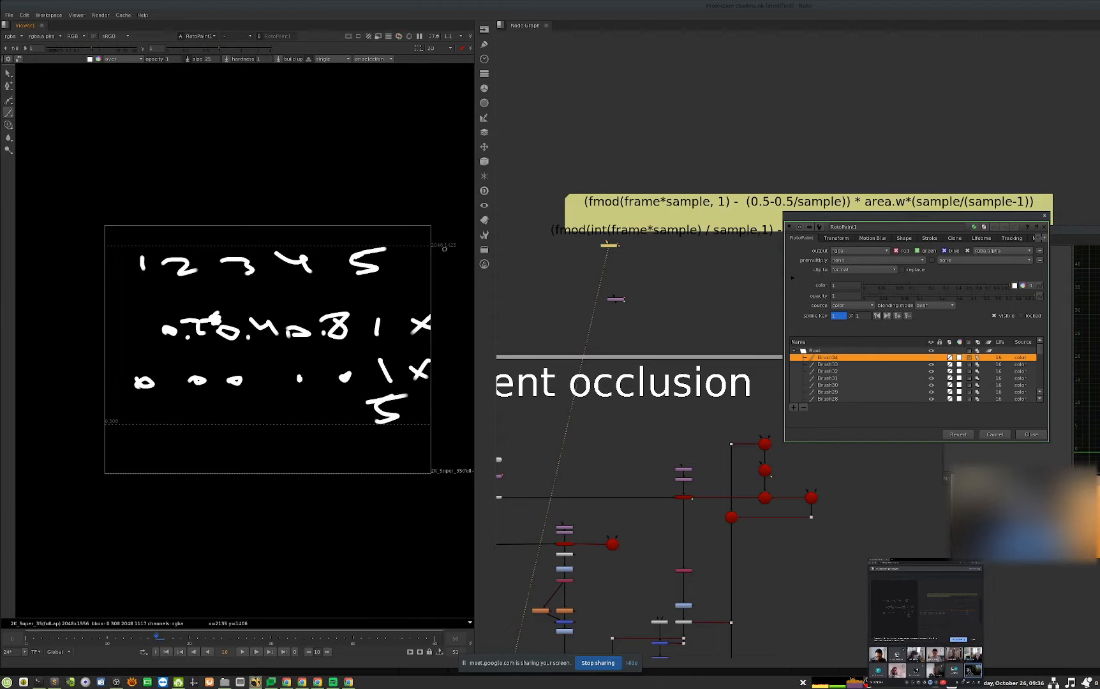
left_click_drag(440, 248, 427, 273)
left_click_drag(393, 318, 388, 334)
left_click(413, 341)
left_click(428, 338)
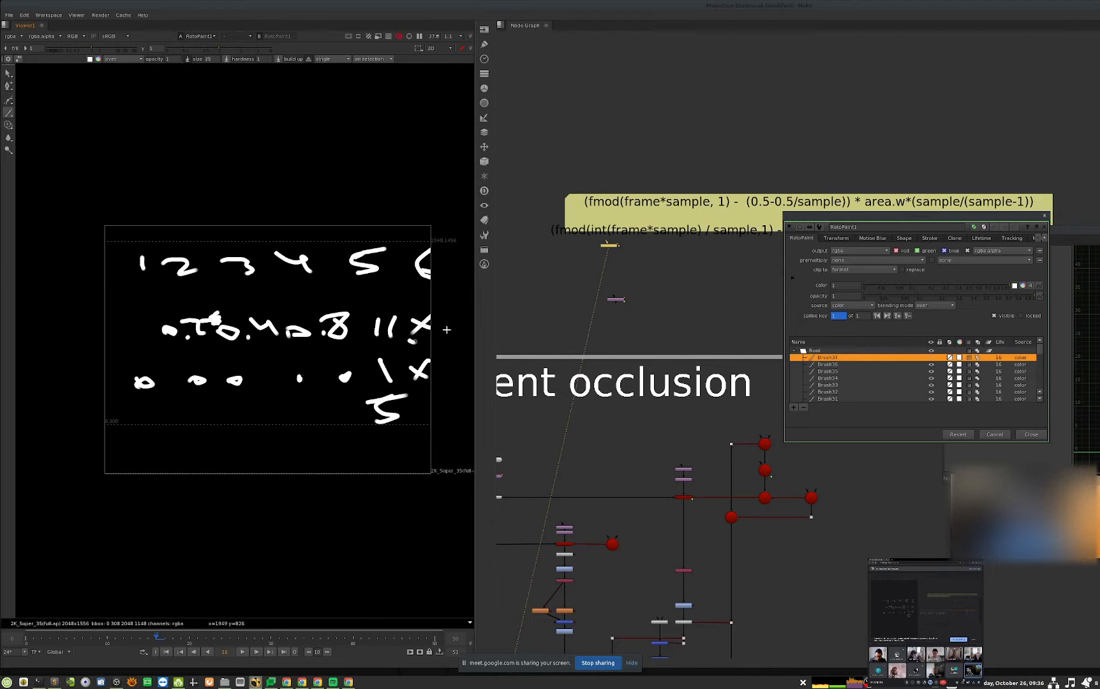
left_click_drag(432, 399, 416, 419)
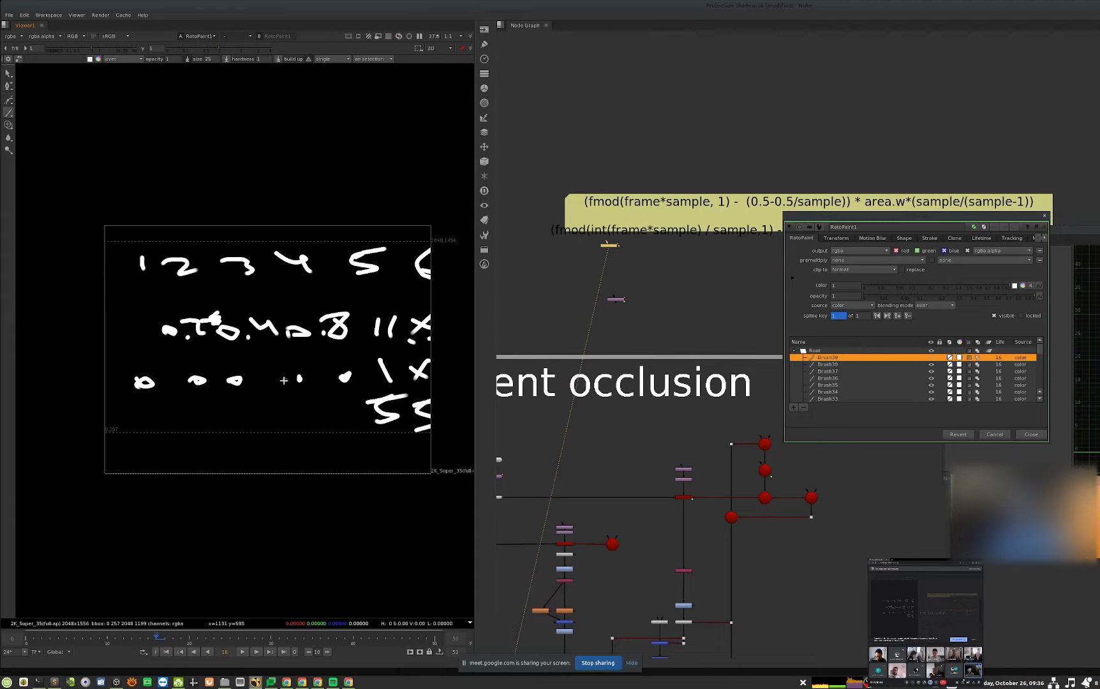
- Undo all the handwritten number strokes along with the earlier deletion of the RotoPaint brush strokes
key("ctrl+z")
key("ctrl+z")
key("ctrl+z")
key("ctrl+z")
key("ctrl+z")
key("ctrl+z")
key("ctrl+z")
key("ctrl+z")
key("ctrl+z")
key("ctrl+z")
key("ctrl+z")
key("ctrl+z")
key("ctrl+z")
key("ctrl+z")
key("ctrl+z")
key("ctrl+z")
key("ctrl+z")
key("ctrl+z")
key("ctrl+z")
key("ctrl+z")
key("ctrl+z")
key("ctrl+z")
key("ctrl+z")
key("ctrl+z")
key("ctrl+z")
key("ctrl+z")
key("ctrl+z")
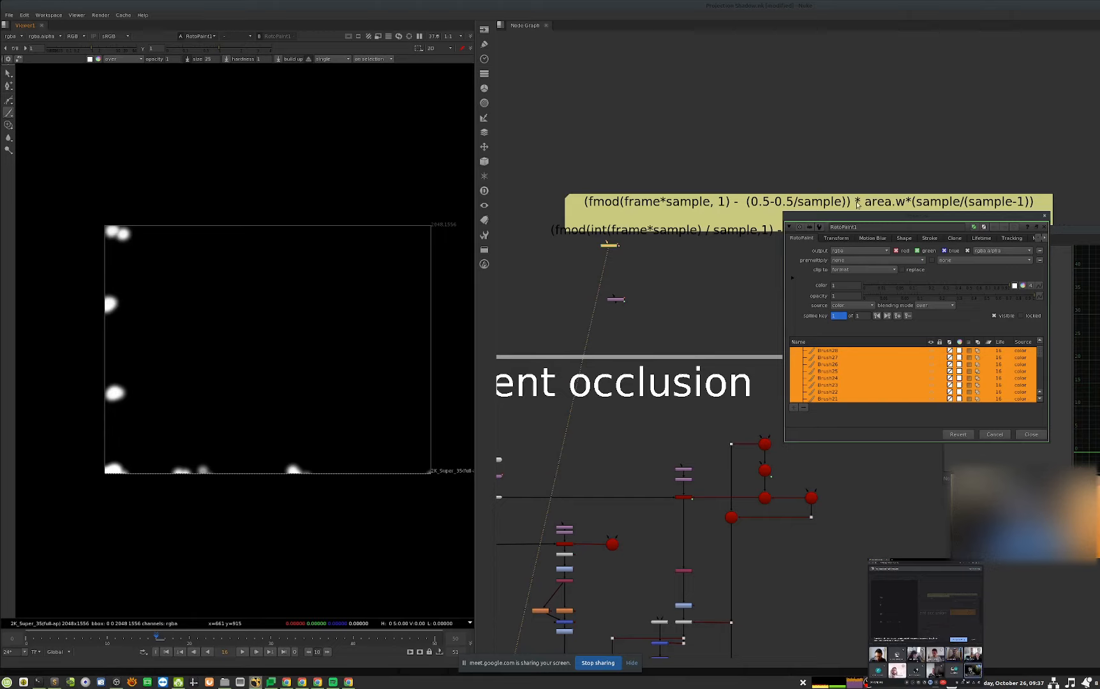
- Move the sticky note with the two fmod expressions upward until both lines are clear of the RotoPaint properties
left_click_drag(719, 226, 694, 214)
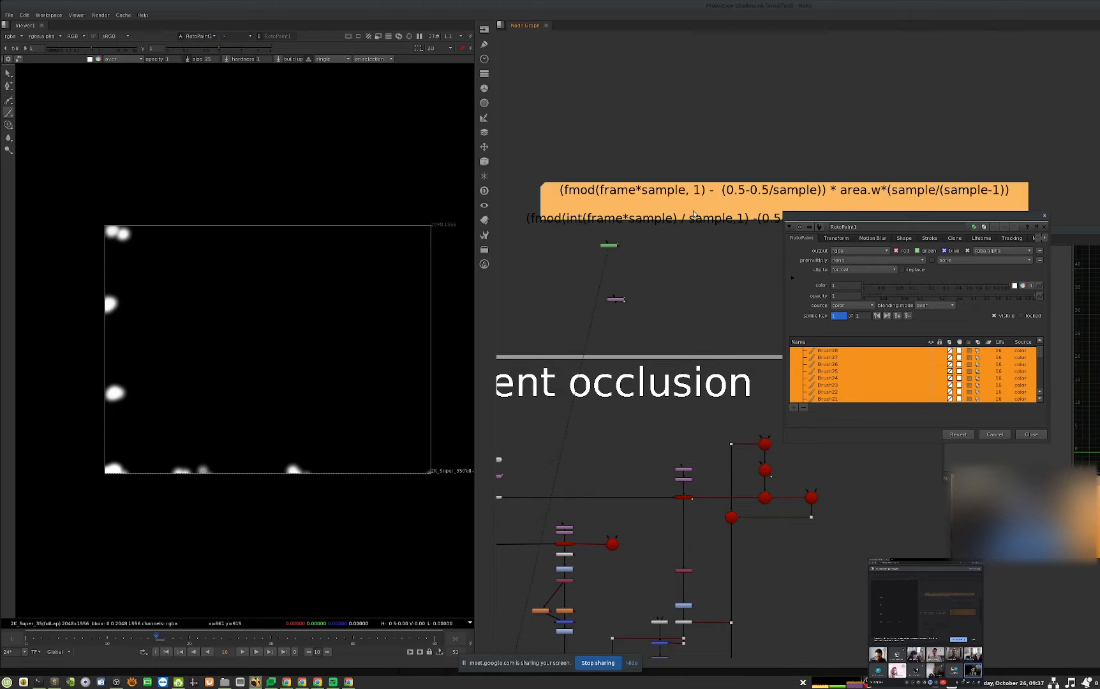
left_click_drag(719, 202, 682, 176)
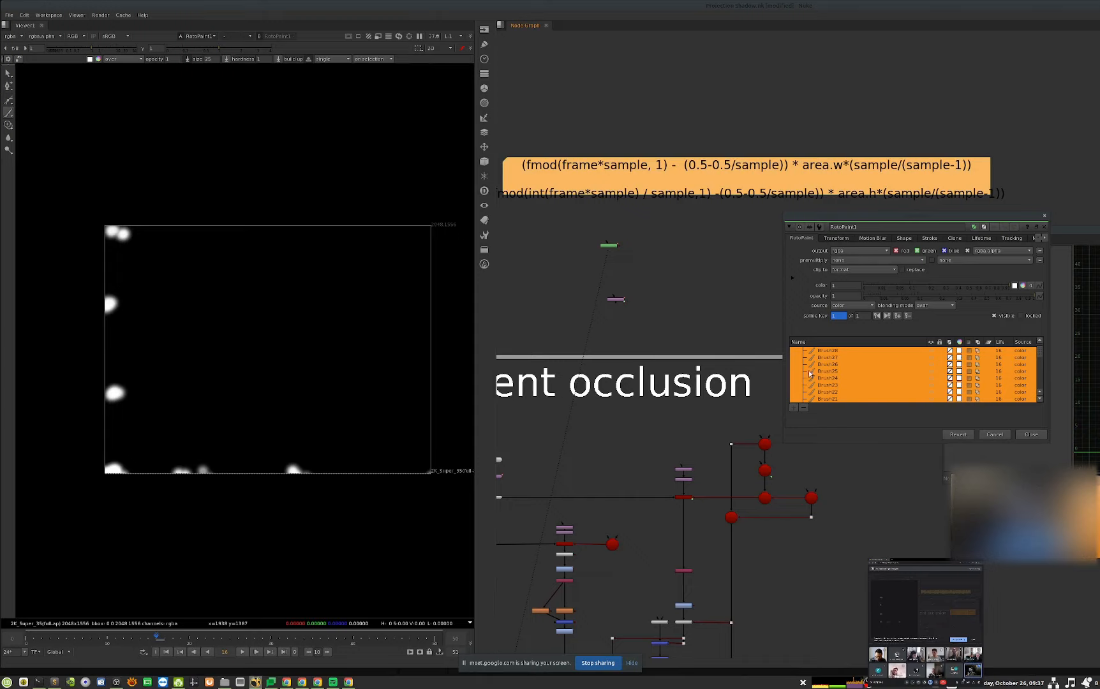
left_click_drag(626, 193, 699, 198)
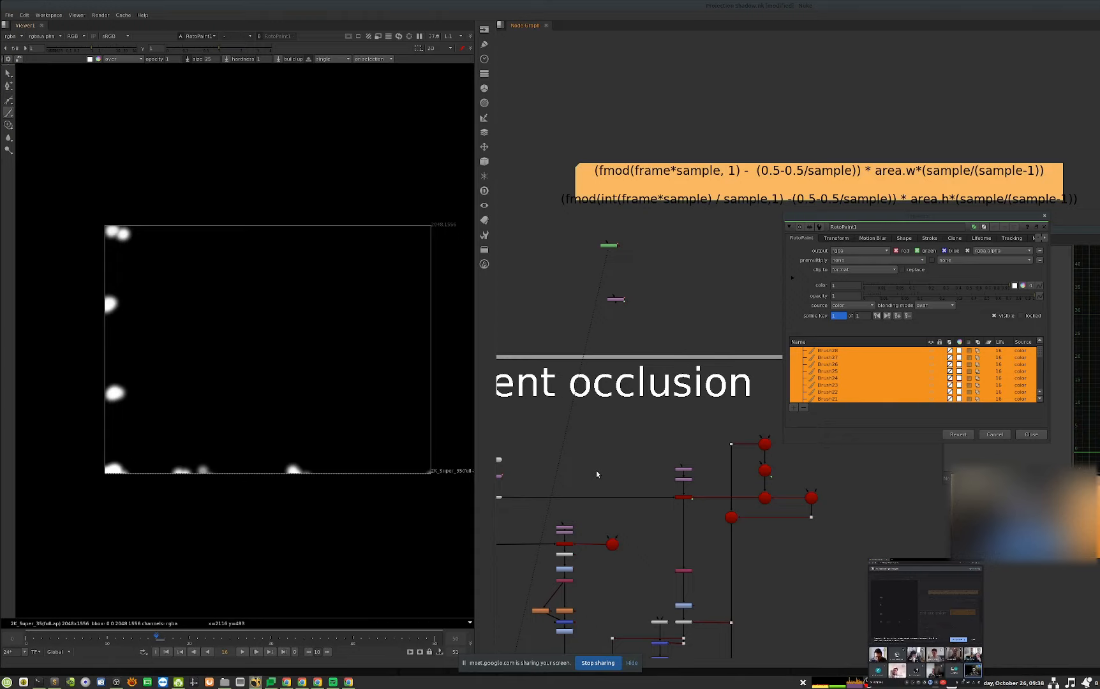
- Delete the two nodes below the expression note and close the floating Curve Editor window
left_click_drag(656, 243, 578, 329)
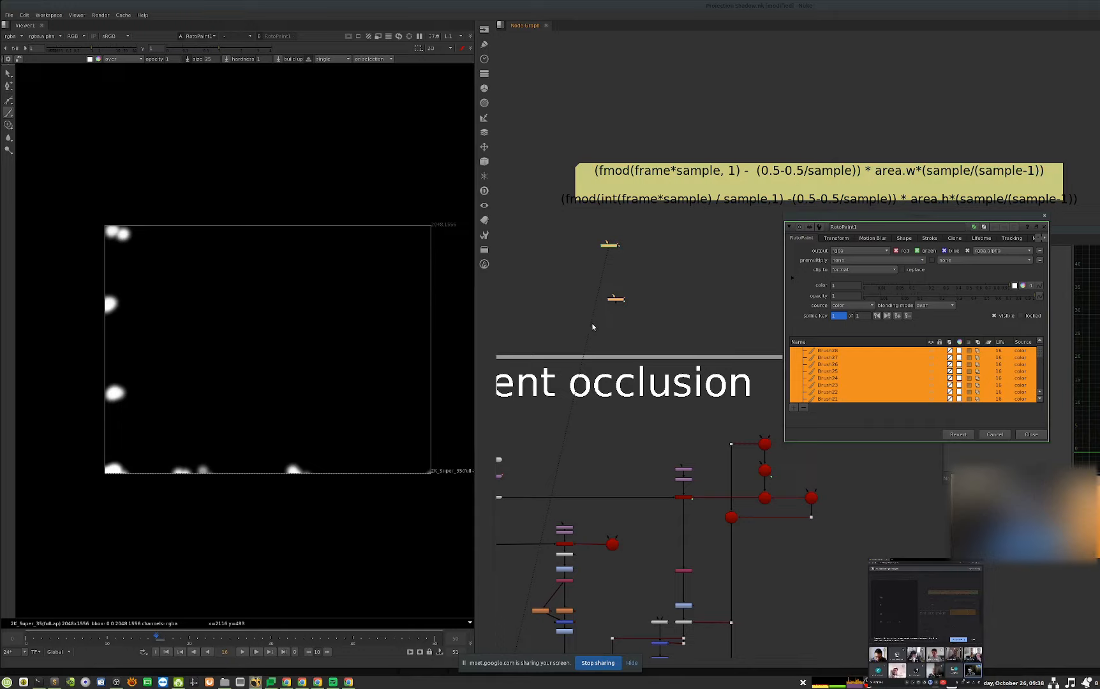
key("Delete")
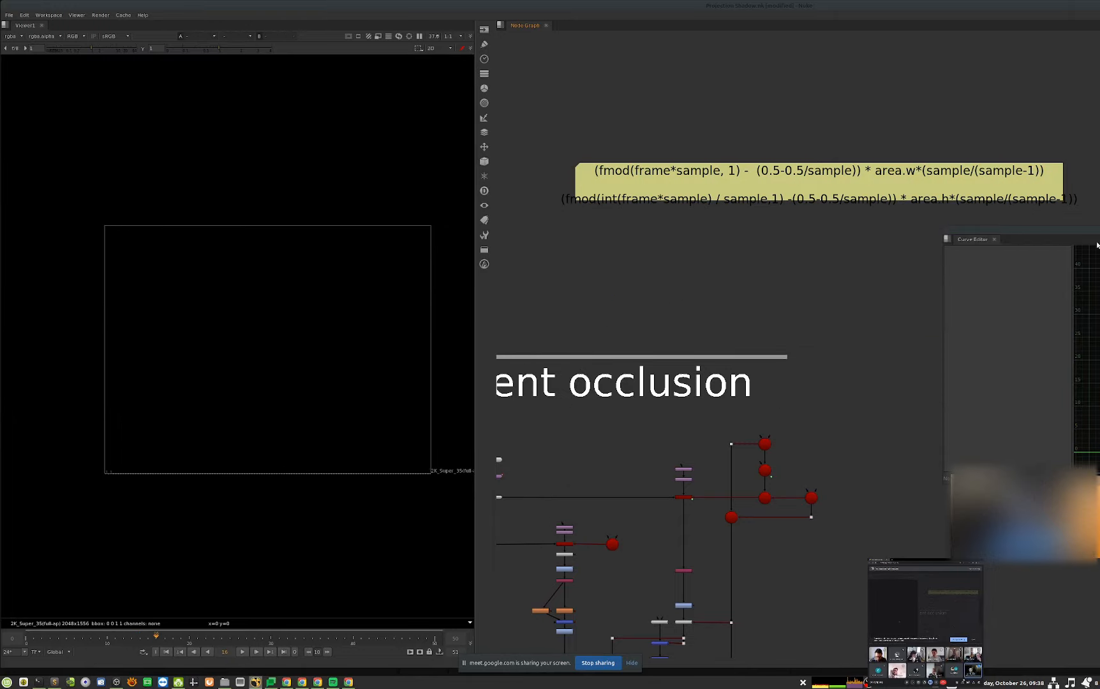
left_click_drag(1078, 235, 800, 264)
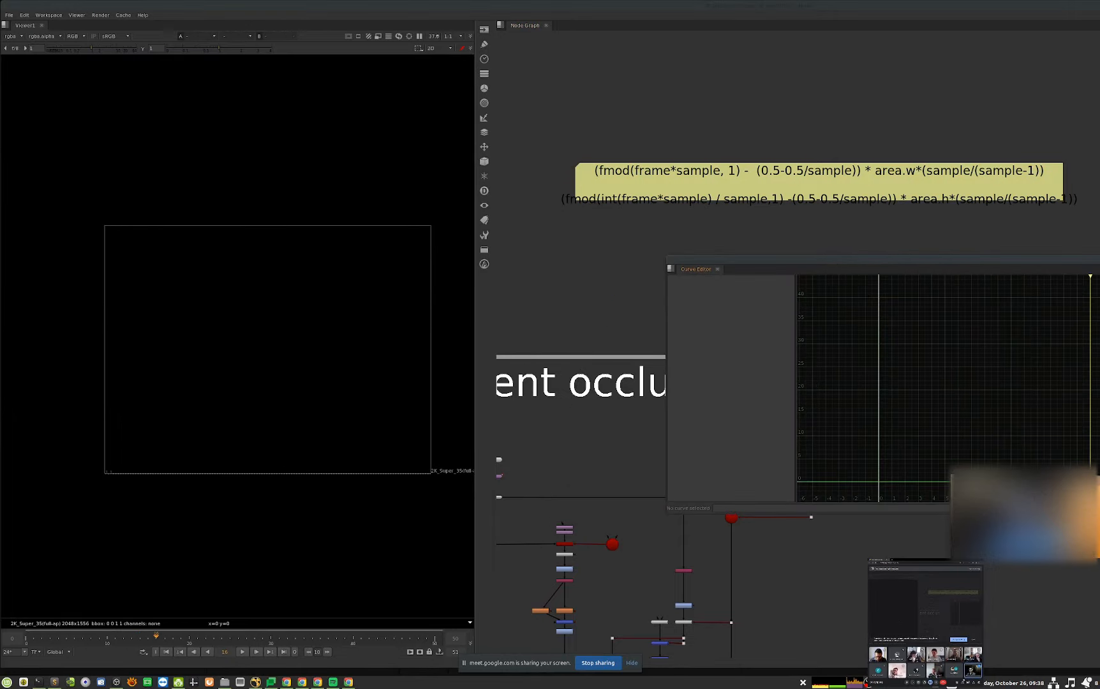
left_click(1095, 261)
- Display the Multiply2 output of the ambient occlusion setup and go to the first frame
scroll(1052, 296, "down", 3)
middle_click_drag(958, 431, 800, 388)
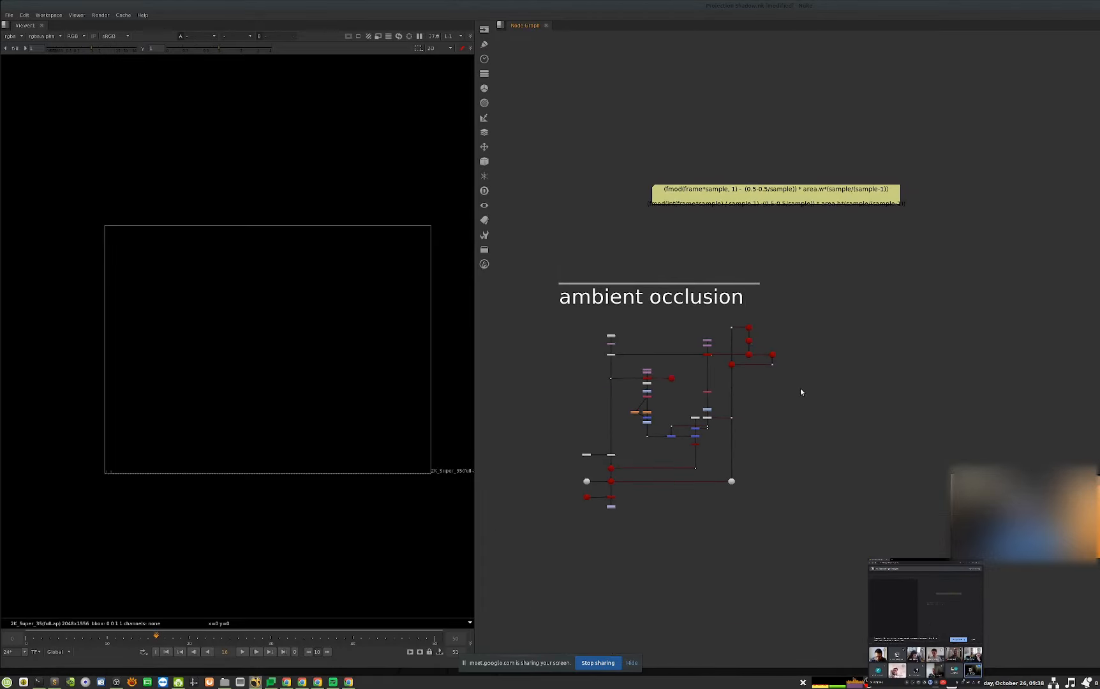
middle_click_drag(806, 463, 893, 426)
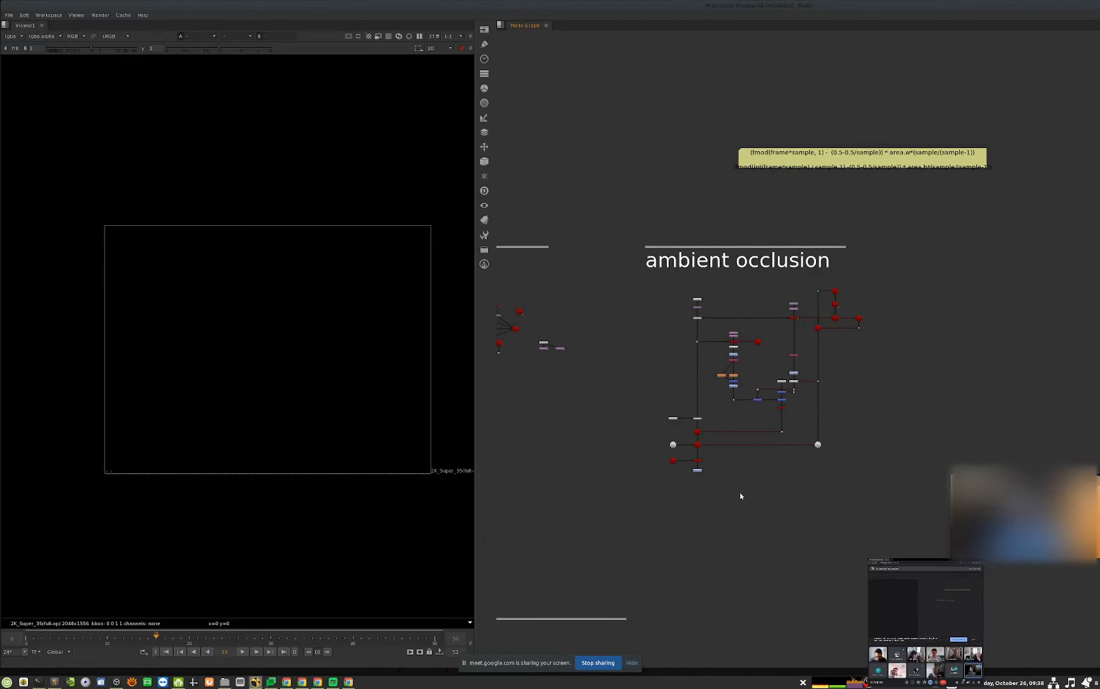
scroll(729, 465, "up", 5)
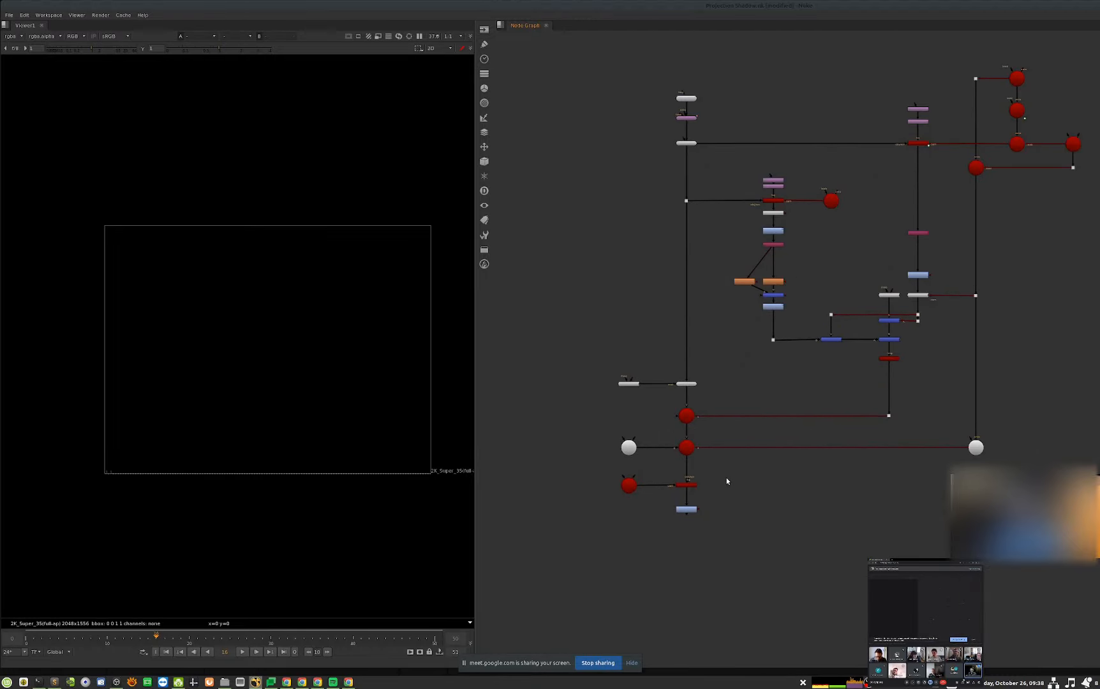
key("1")
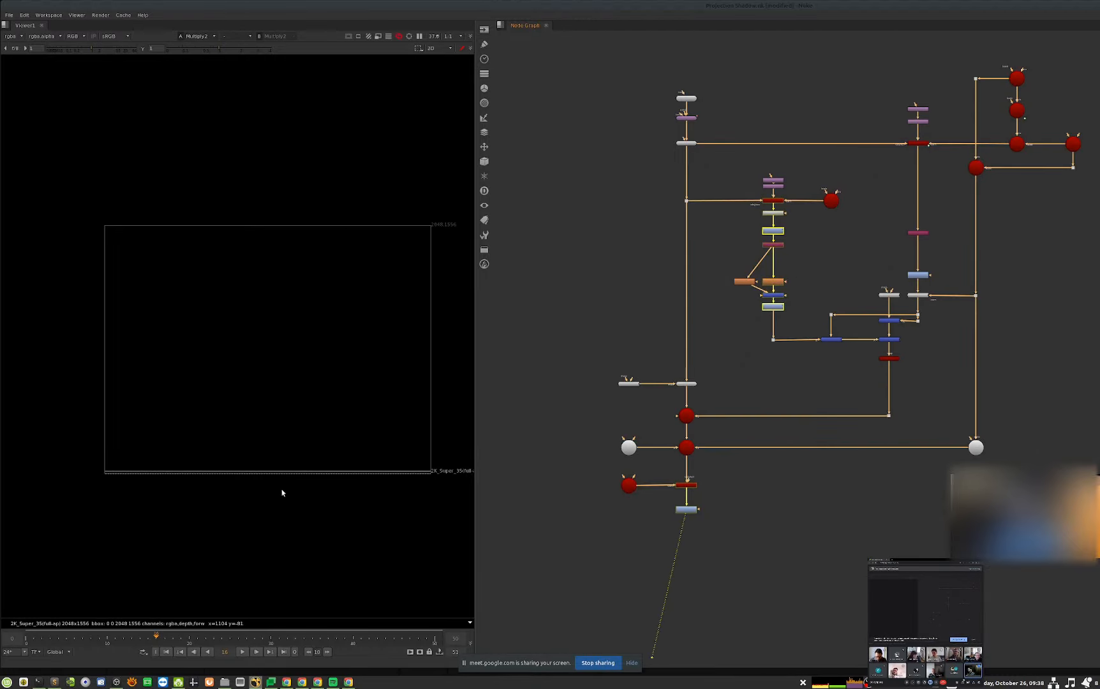
key("f")
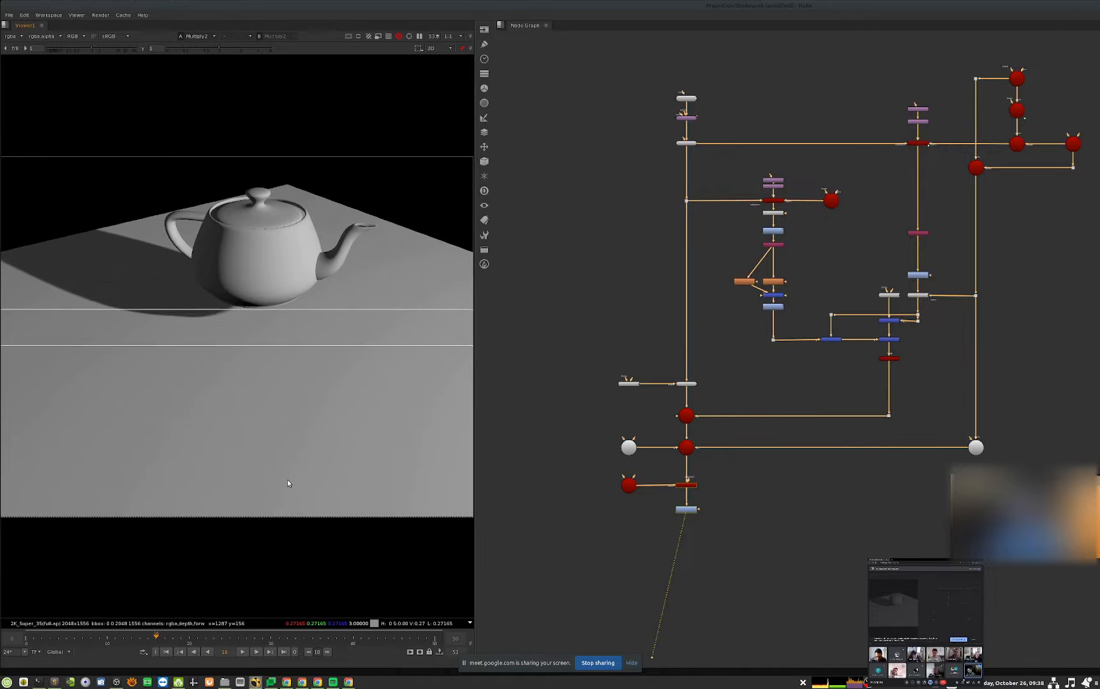
key("Home")
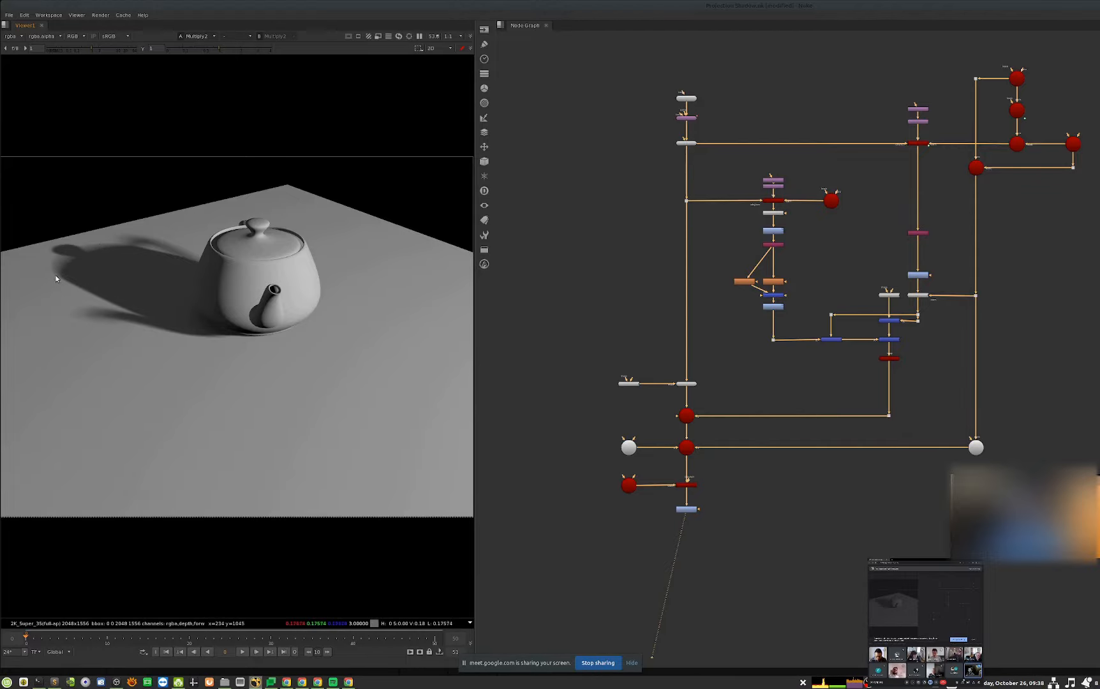
- Toggle the MergeMat over node above Card5 off and on to compare the contact shadow around the teapot's base
scroll(219, 324, "up", 5)
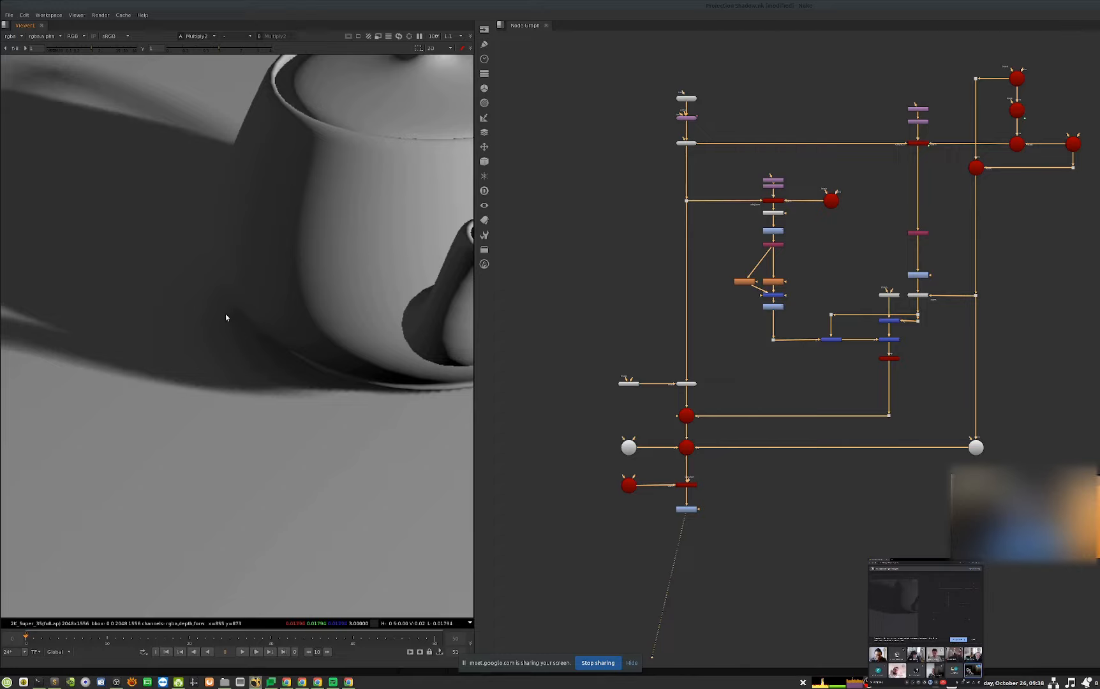
scroll(842, 338, "up", 5)
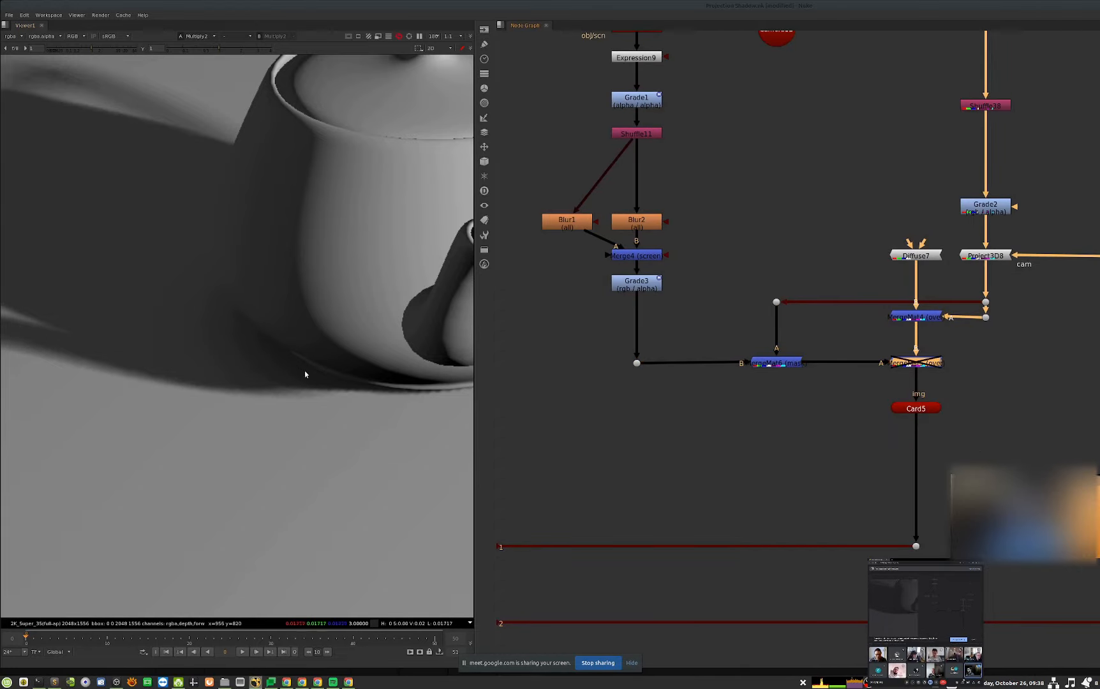
key("d")
key("d")
key("d")
key("f")
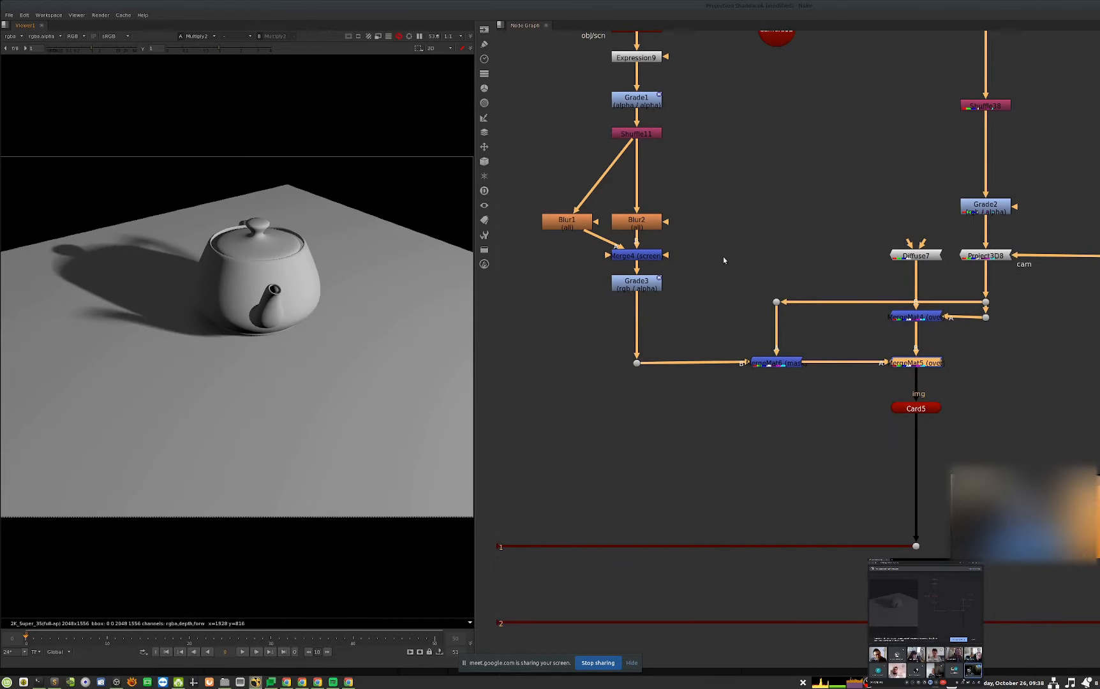
- Display the Expression9 output, which follows the Camera12 scanline render
middle_click_drag(721, 141, 771, 318)
scroll(722, 279, "down", 1)
middle_click_drag(722, 279, 767, 322)
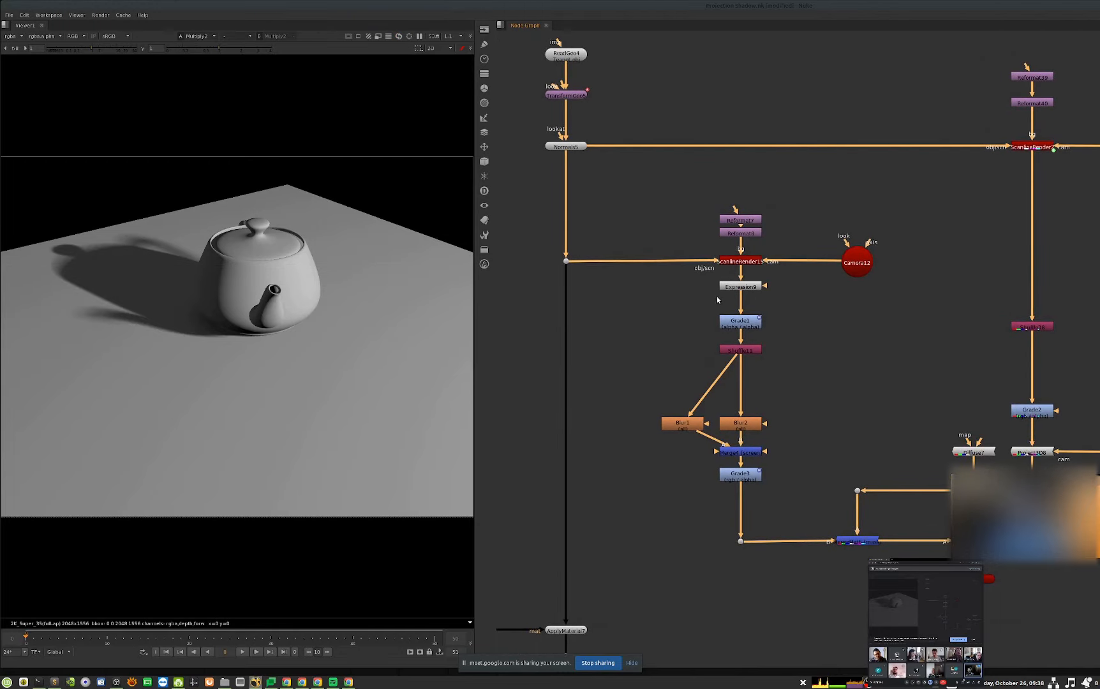
middle_click_drag(803, 269, 774, 288)
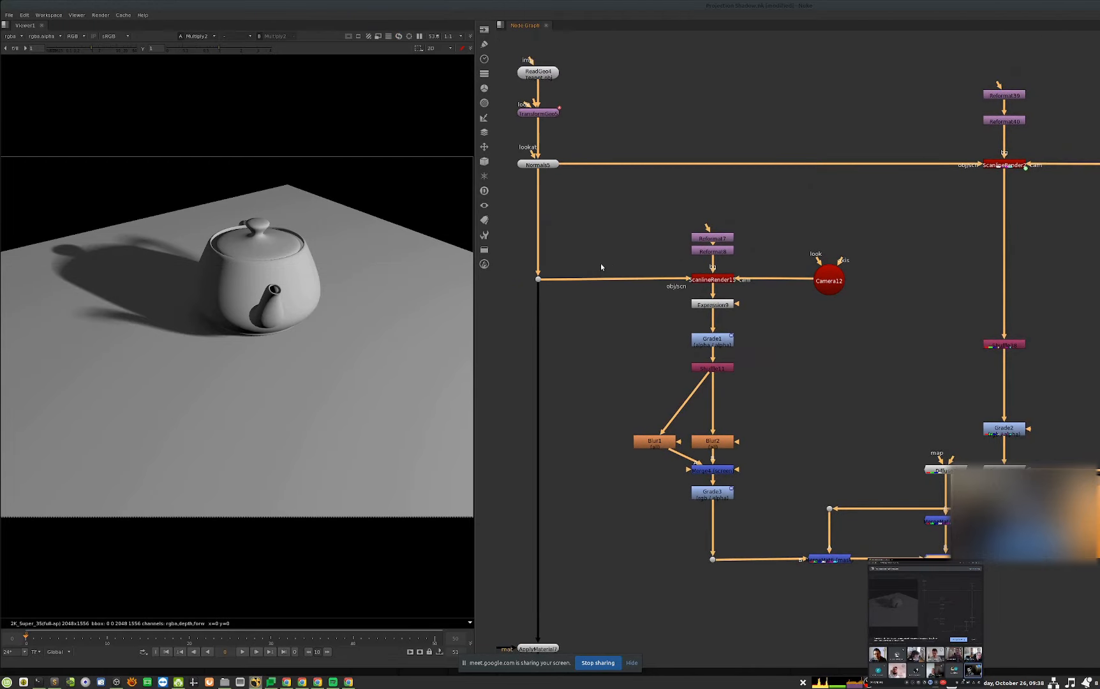
left_click(538, 279)
key("1")
left_click(712, 304)
key("1")
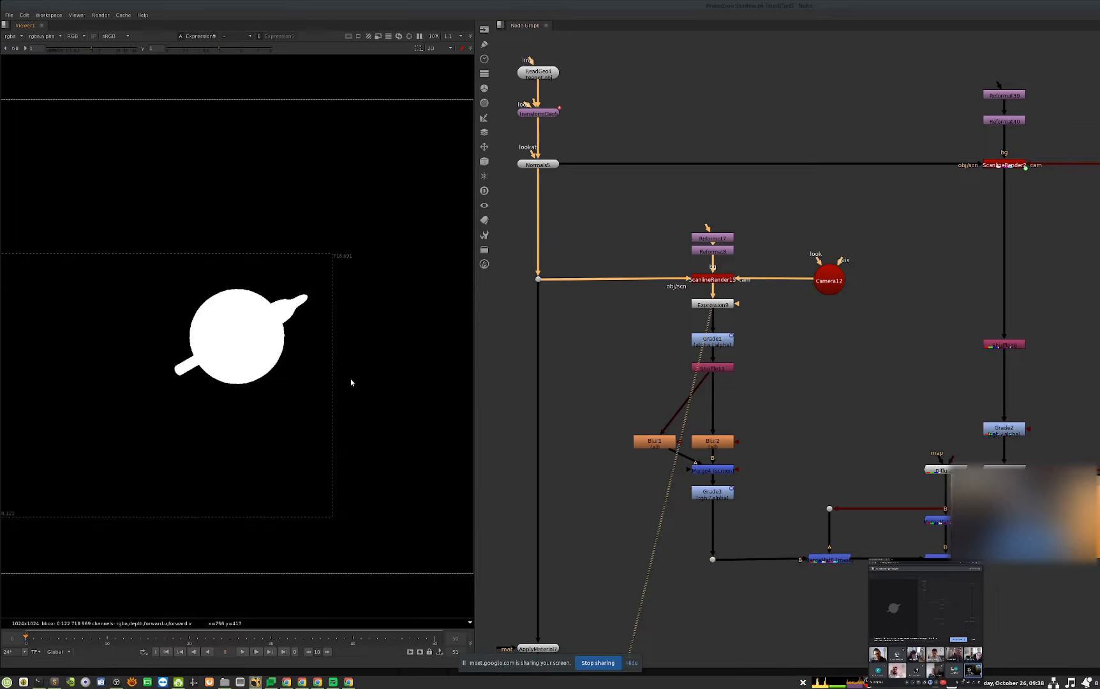
- Display the alpha channel of Grade1 and of the screen merge that combines Blur1 and Blur2
middle_click_drag(825, 346, 762, 330)
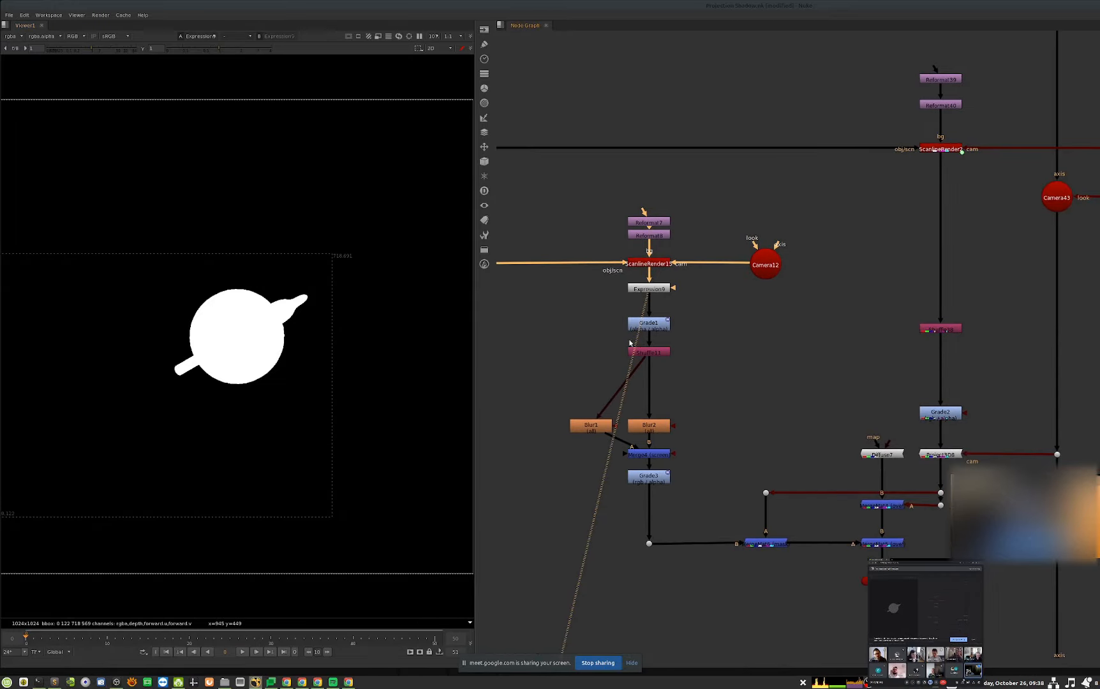
left_click_drag(688, 305, 552, 355)
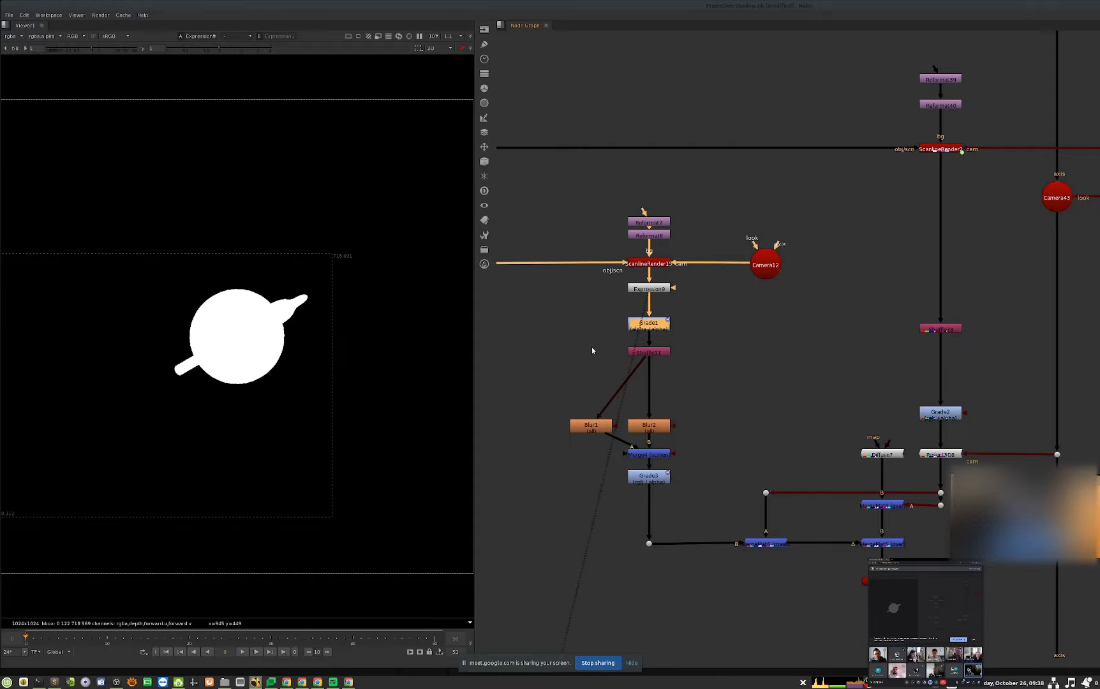
key("1")
key("a")
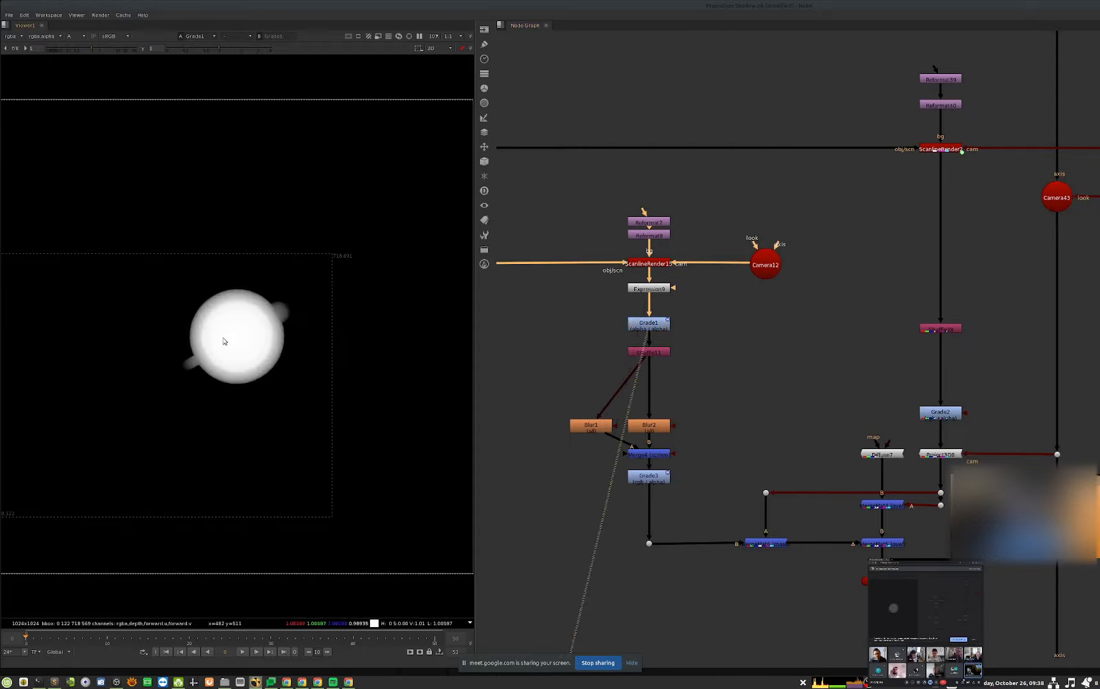
left_click_drag(729, 453, 579, 493)
key("1")
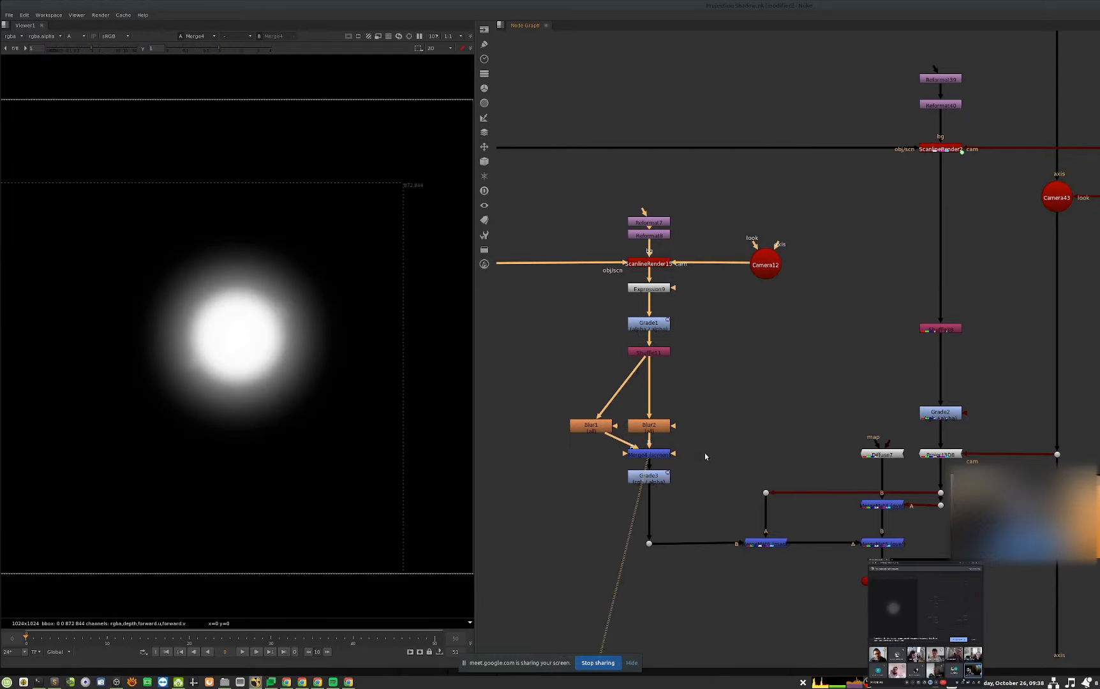
- Display Grade3 and jump repeatedly between frames 0, 10 and 20 to compare how the blurred occlusion mask changes
key("shift+Right")
key("shift+Right")
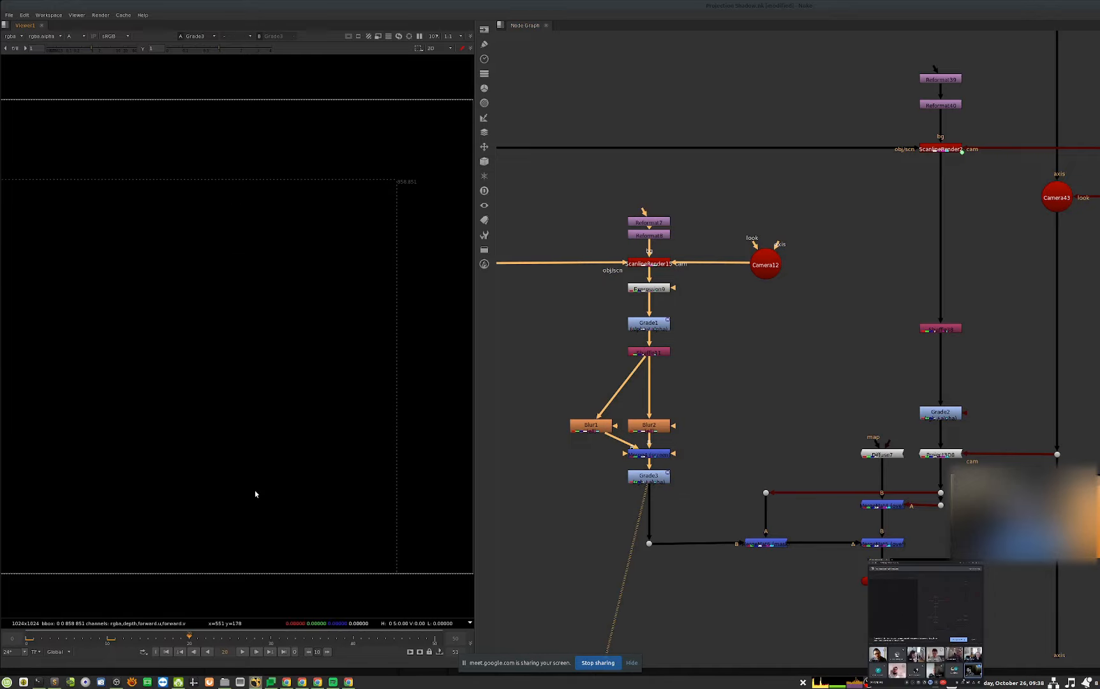
key("shift+Left")
key("shift+Left")
key("shift+Right")
key("shift+Right")
key("shift+Left")
key("shift+Left")
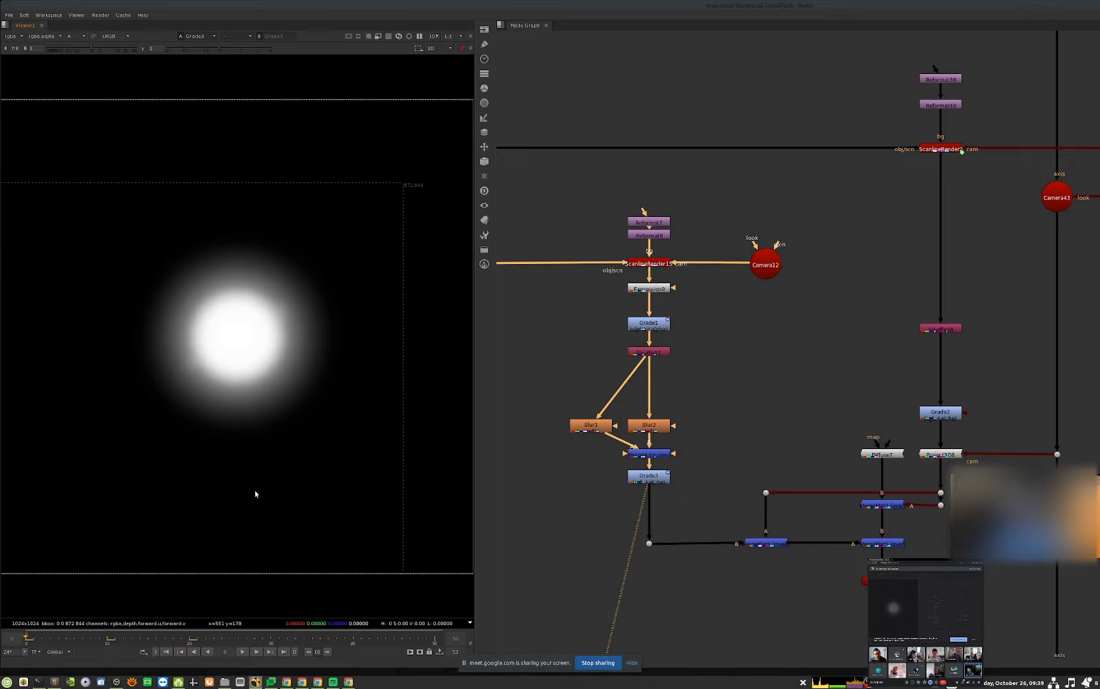
key("shift+Right")
key("shift+Right")
key("shift+Left")
key("shift+Left")
key("shift+Right")
key("shift+Left")
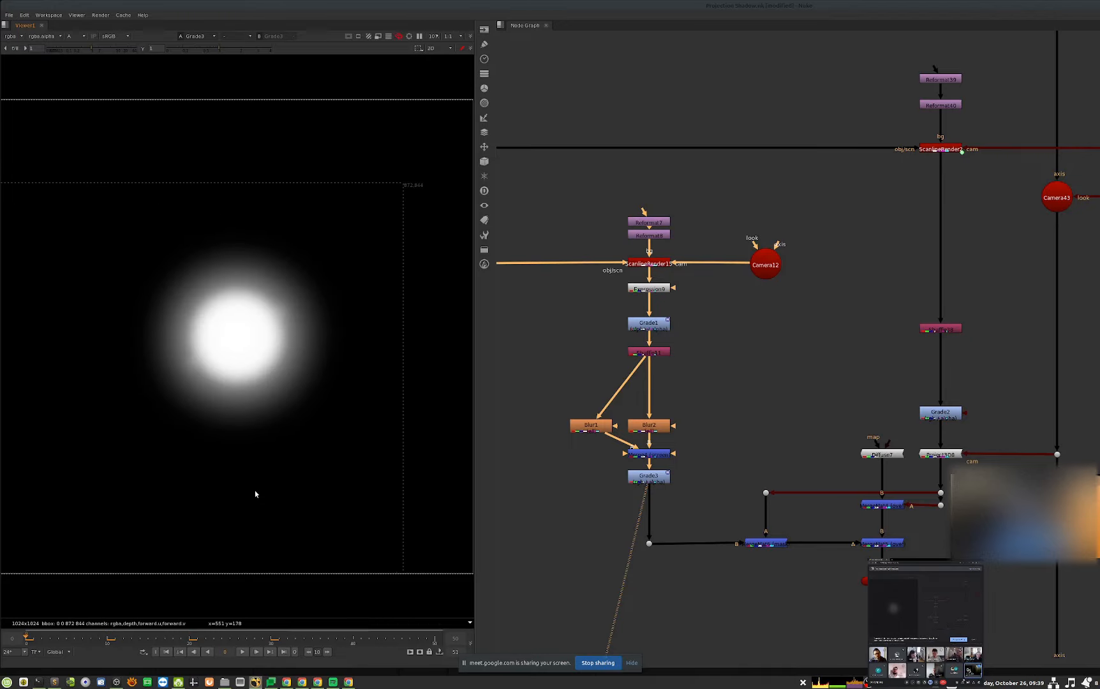
- Display the final Multiply2 render again with all colour channels
middle_click_drag(753, 426, 646, 375)
middle_click_drag(793, 502, 881, 375)
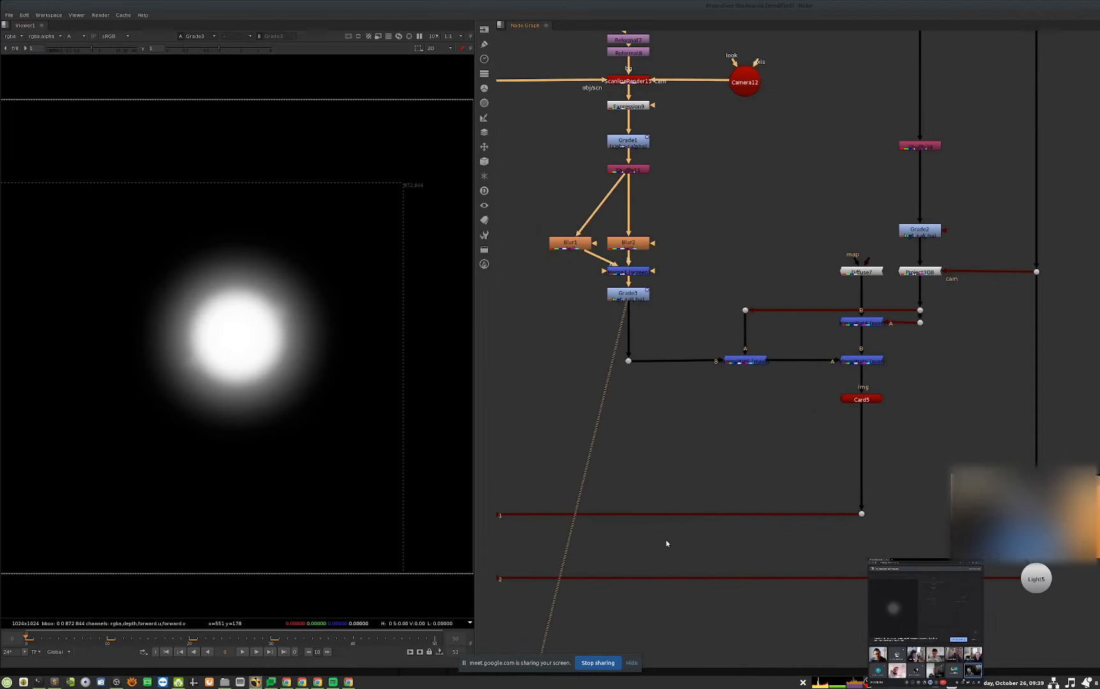
middle_click_drag(668, 542, 864, 412)
middle_click_drag(756, 544, 757, 461)
key("1")
key("a")
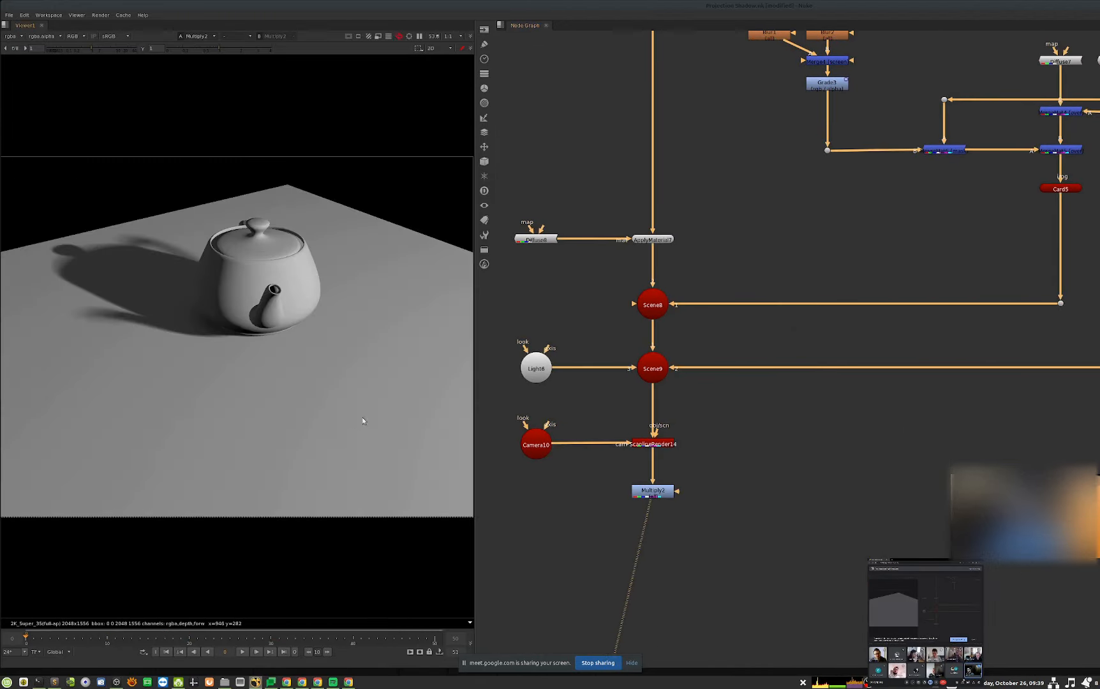
- Disable the MergeMat mask node that combines the Grade3 occlusion branch with the projected shadow
middle_click_drag(823, 276, 706, 423)
middle_click_drag(886, 287, 763, 340)
scroll(763, 341, "up", 3)
left_click_drag(759, 332, 606, 421)
key("d")
- Disable the Scene8 node to hide the teapot and inspect the shadow on the ground card
middle_click_drag(574, 429, 880, 340)
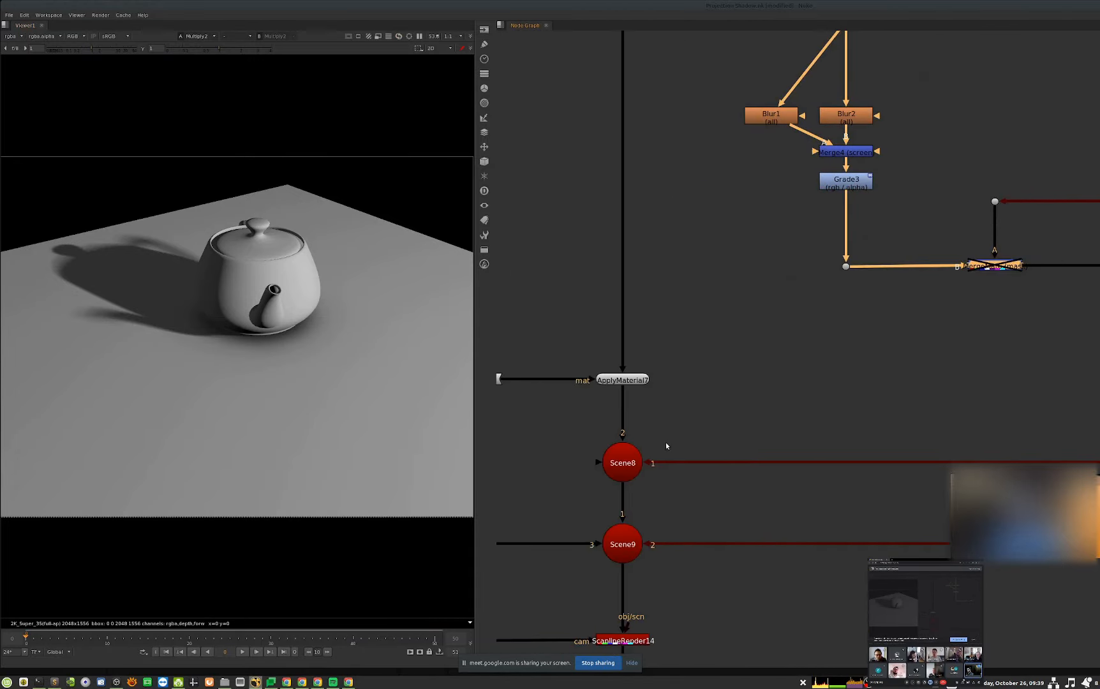
left_click_drag(666, 445, 594, 486)
key("d")
middle_click_drag(719, 424, 463, 520)
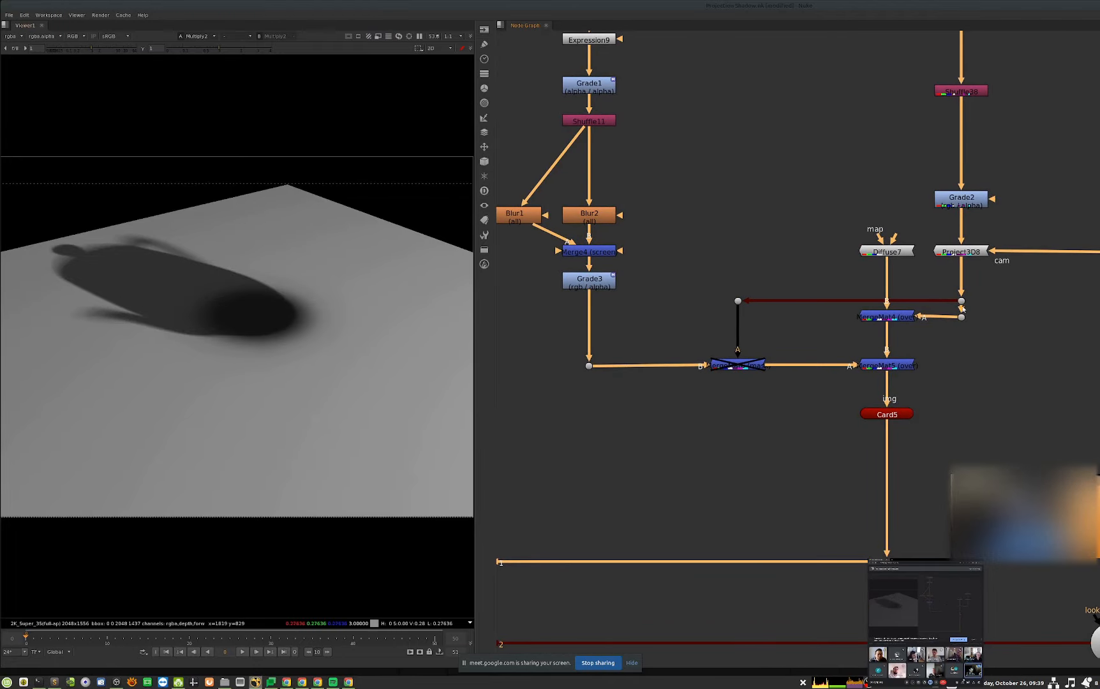
- Display the alpha of the Grade2 node to inspect the teapot matte that feeds the shadow projection
middle_click_drag(790, 322, 720, 354)
left_click(830, 359)
left_click(828, 353)
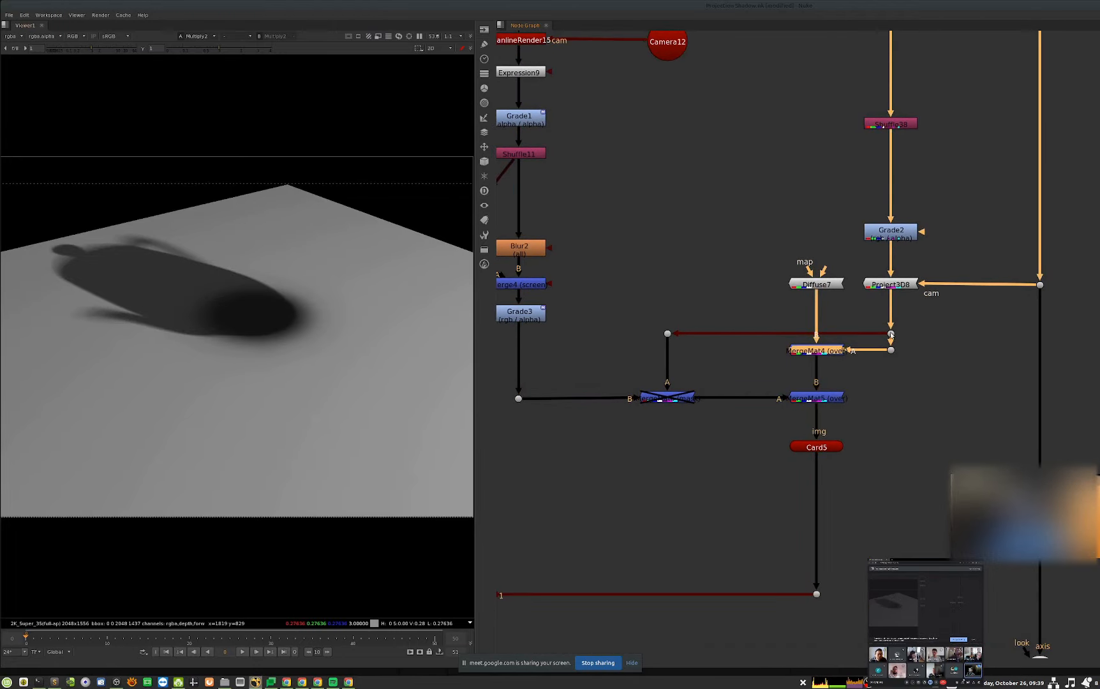
middle_click_drag(985, 184, 955, 246)
left_click(861, 293)
key("1")
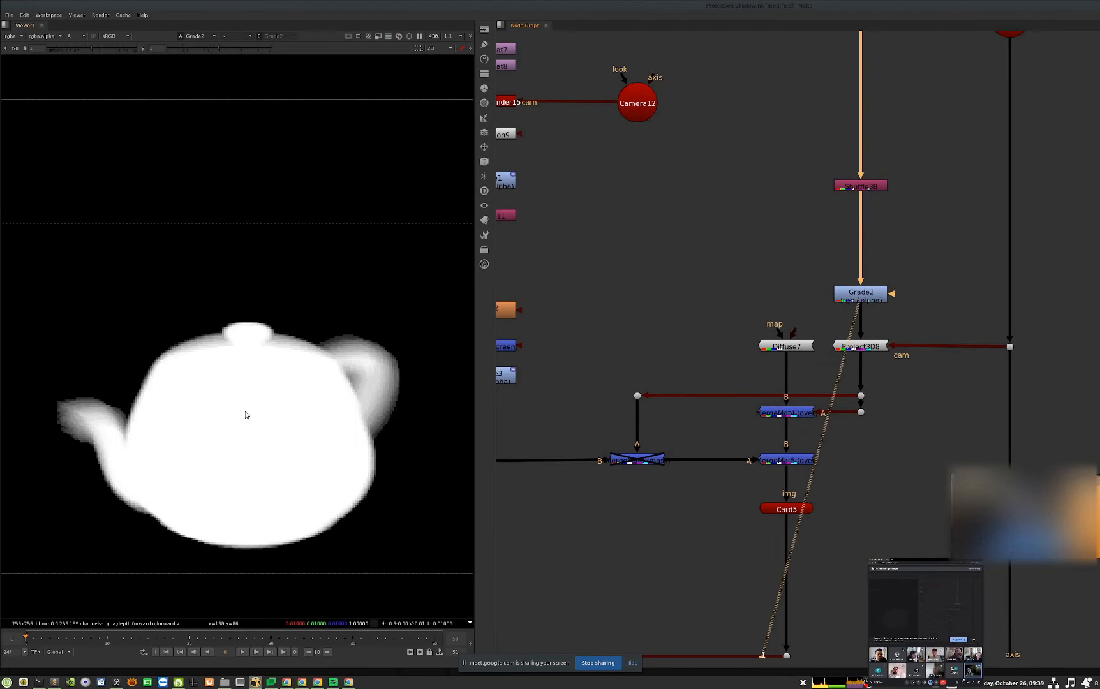
middle_click_drag(662, 477, 725, 420)
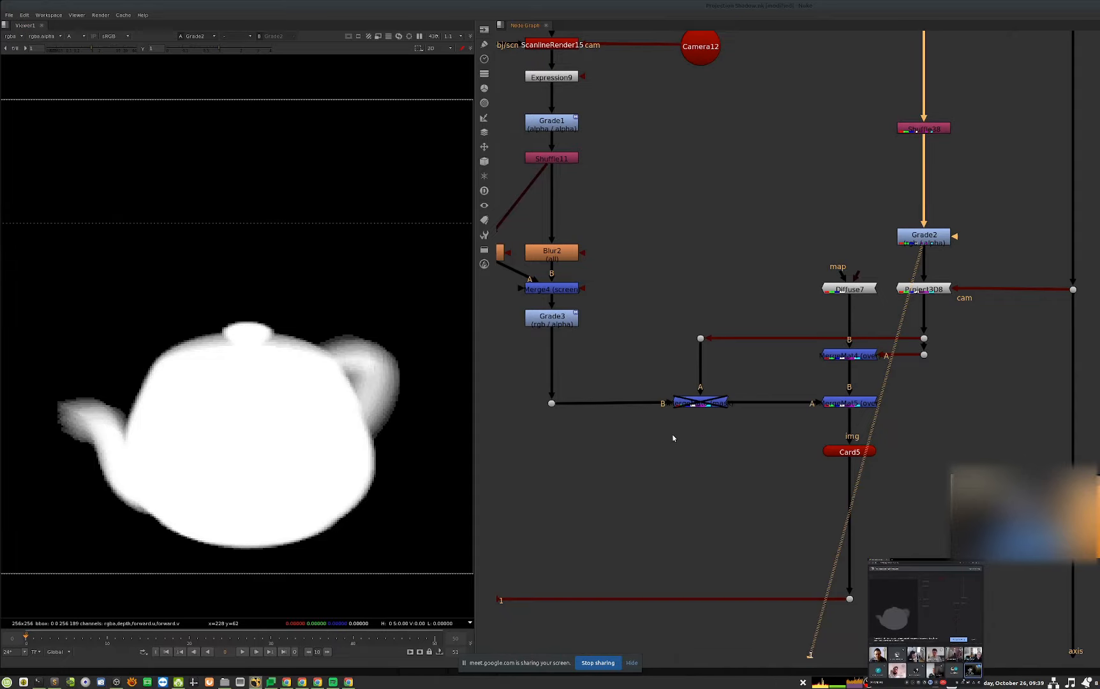
- Display the final Multiply2 render again with all colour channels
middle_click_drag(657, 483, 829, 288)
middle_click_drag(691, 449, 827, 302)
left_click(632, 500)
key("1")
middle_click_drag(579, 533, 472, 588)
key("a")
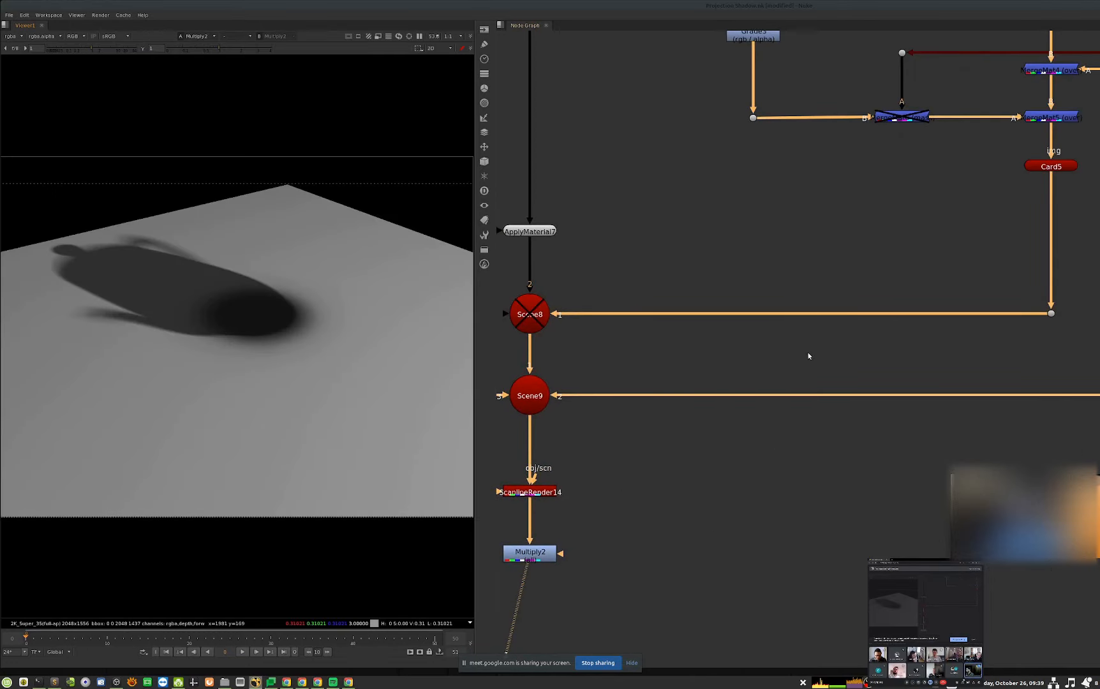
- Re-enable the MergeMat6 mask node that limits the occlusion to the projected shadow
middle_click_drag(944, 189, 696, 378)
left_click_drag(729, 273, 587, 361)
key("d")
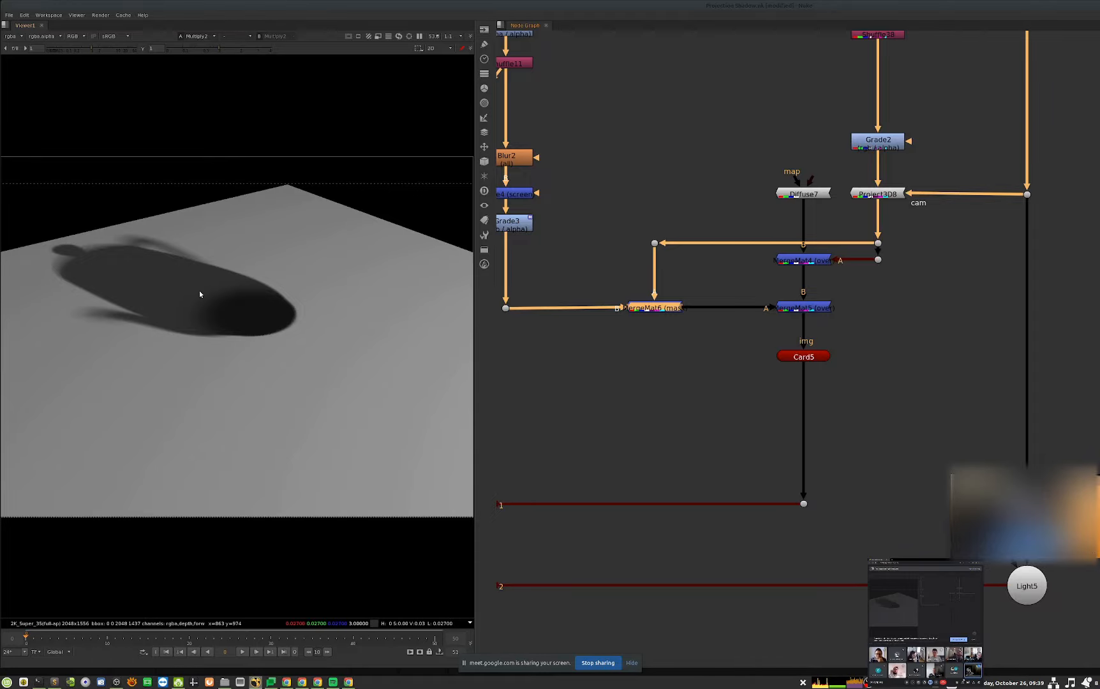
- Re-enable the Scene8 node to show the teapot on the ground card
middle_click_drag(764, 490, 1099, 306)
left_click(695, 517)
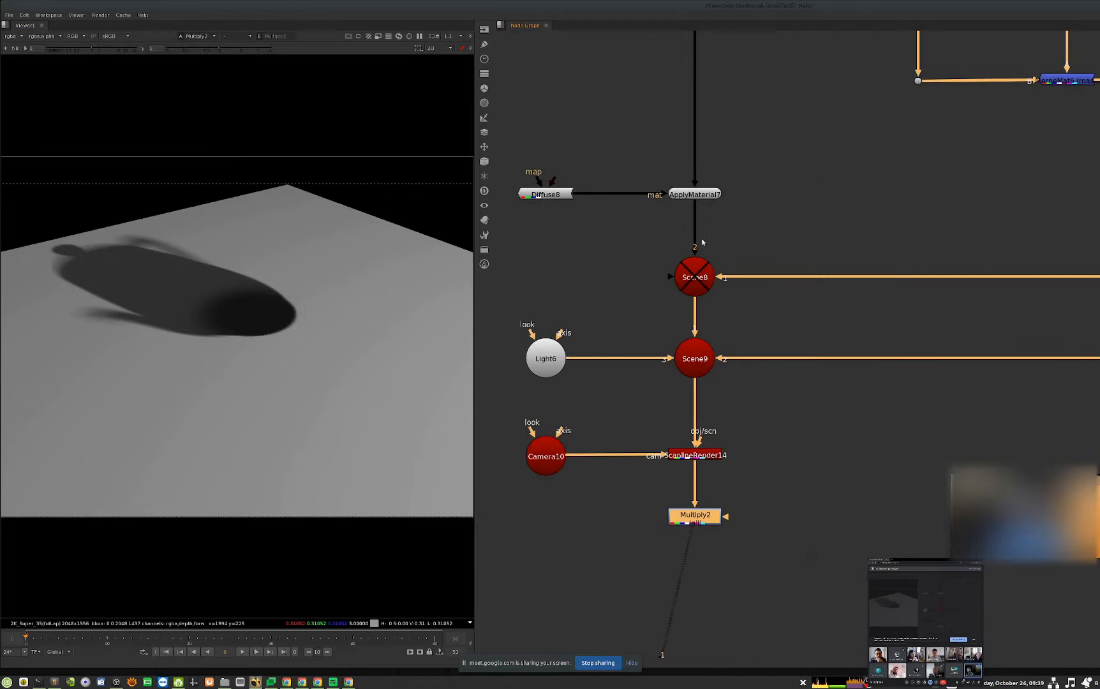
left_click(695, 277)
key("d")
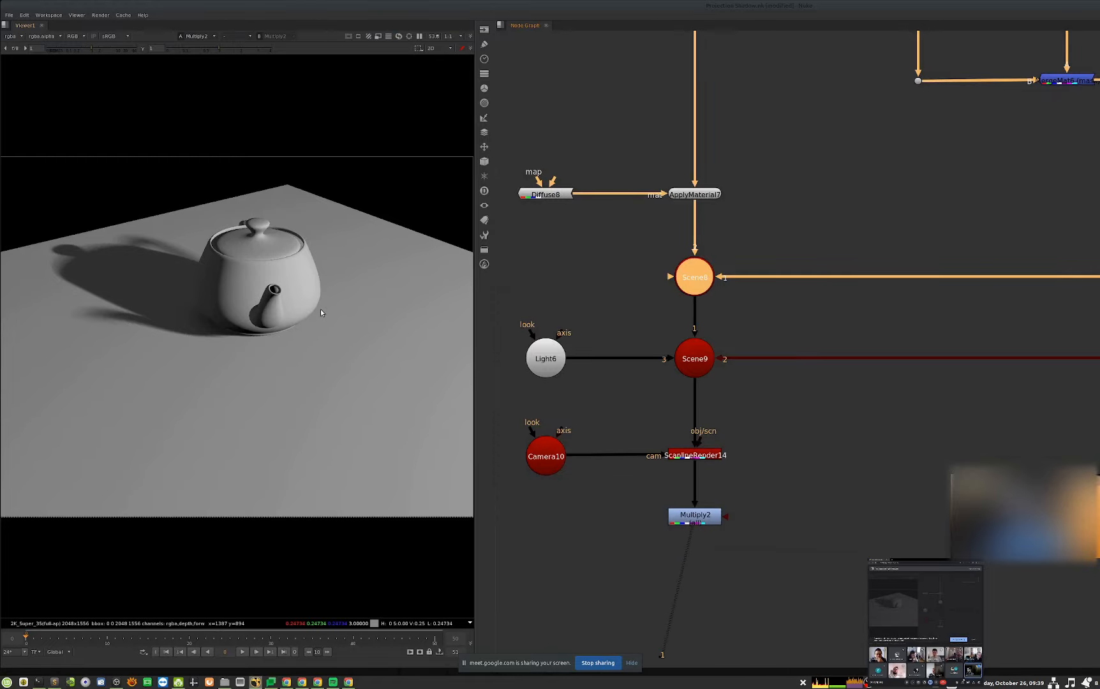
- Toggle the Light6 node off and on to compare its effect on the render
left_click(546, 359)
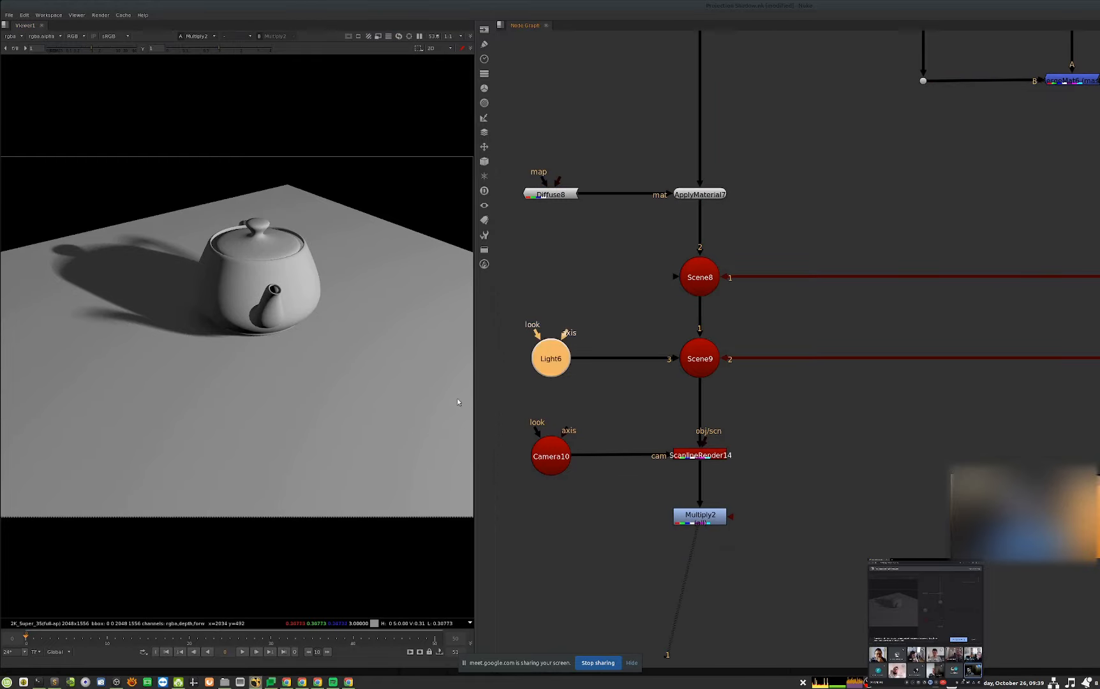
key("d")
key("d")
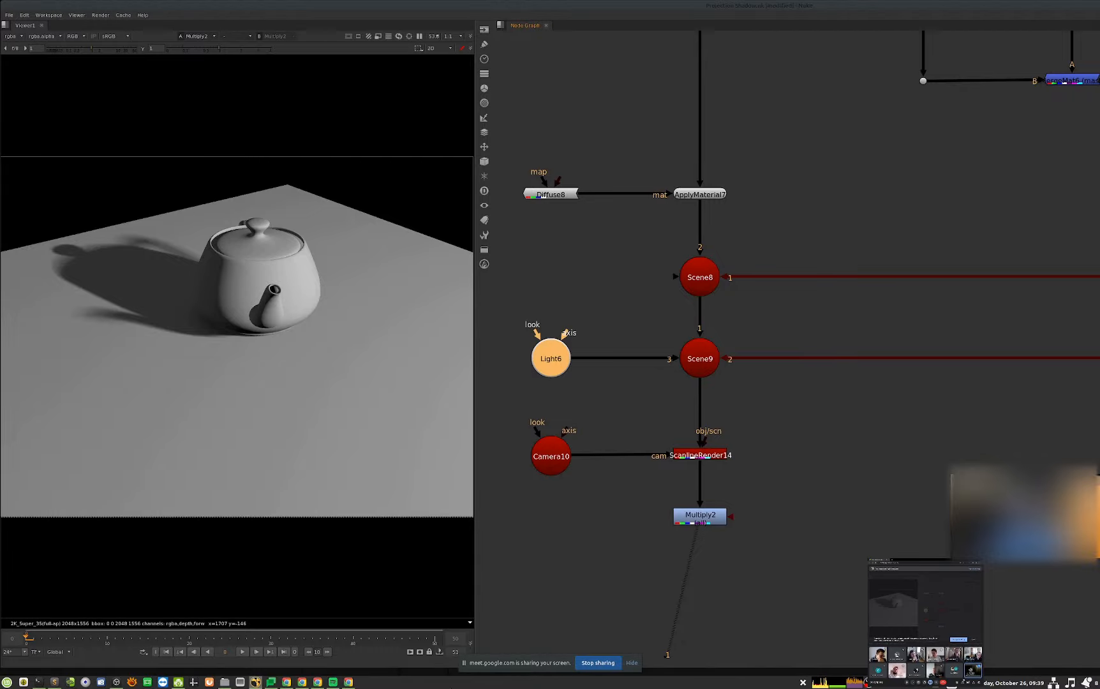
- In the two teapots problem setup, disable the MergeMat node that projects the shadow onto the teapot material
scroll(903, 455, "down", 10)
middle_click_drag(793, 552, 831, 440)
middle_click_drag(663, 468, 1046, 345)
middle_click_drag(857, 417, 894, 325)
middle_click_drag(615, 442, 788, 419)
scroll(790, 416, "up", 6)
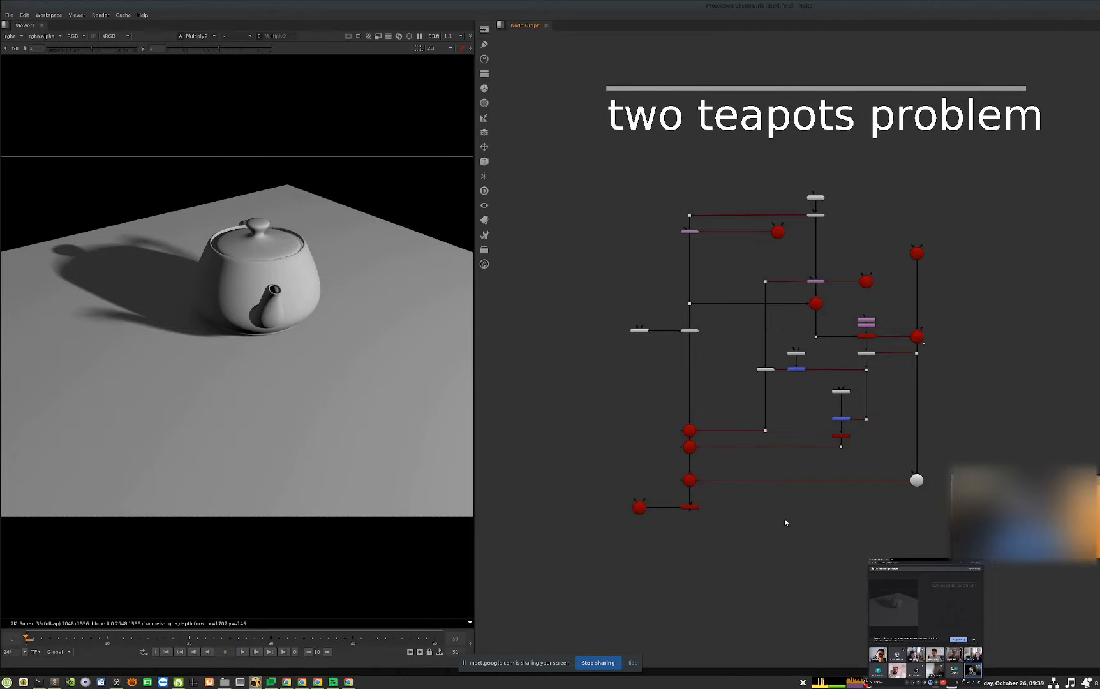
left_click(690, 508)
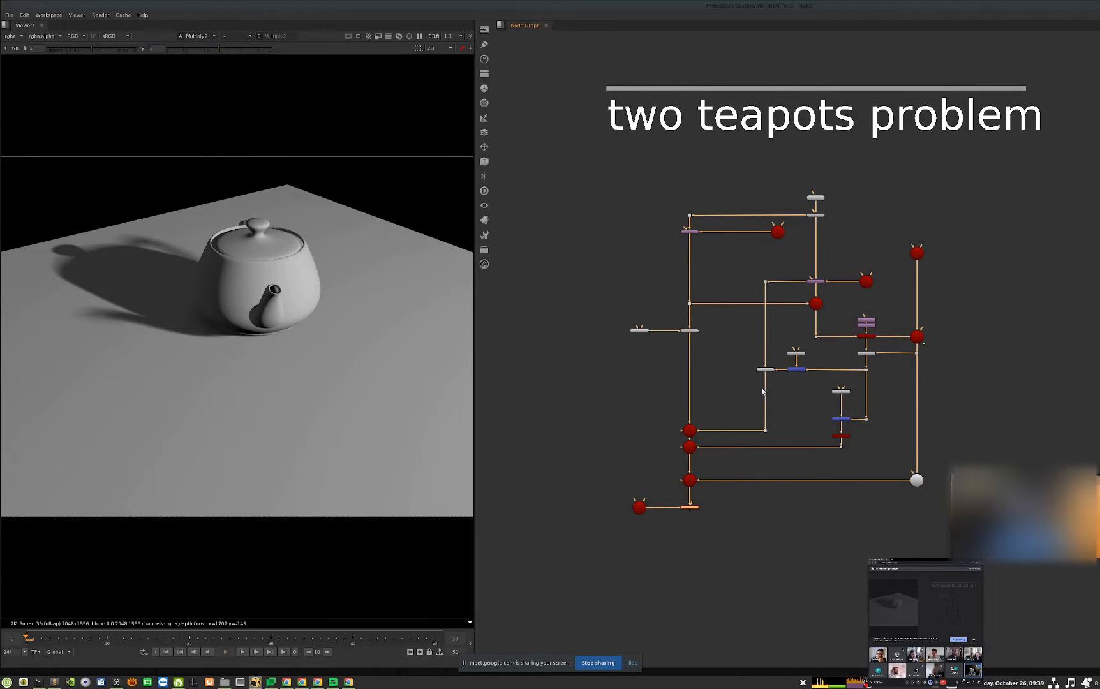
scroll(763, 391, "up", 5)
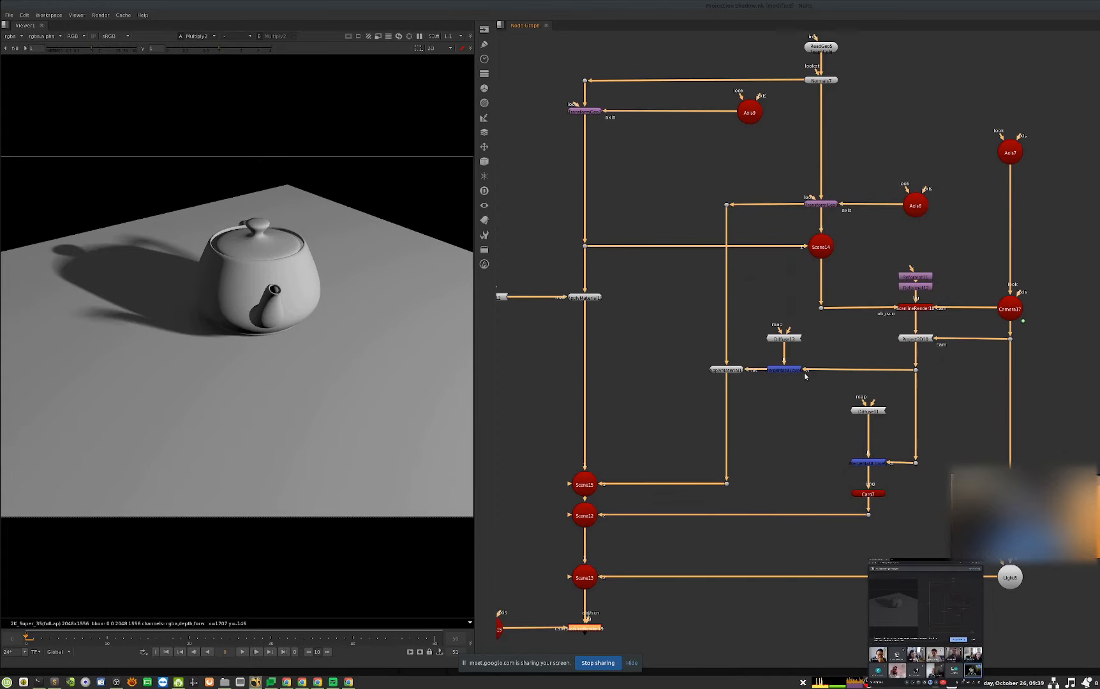
left_click(798, 371)
key("d")
- Display the ScanlineRender19 output to view both teapots without shadows projected onto them
middle_click_drag(752, 466, 830, 406)
left_click(661, 568)
key("1")
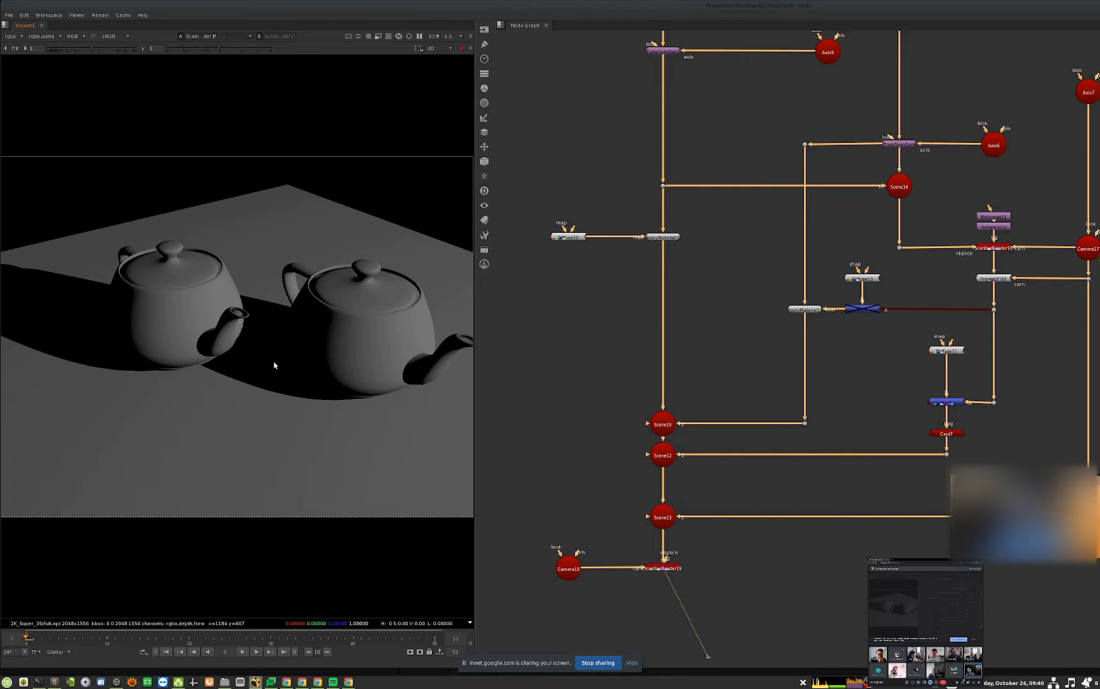
- Display the alpha at Dot38 below the projection node to inspect the combined silhouette of both teapots
middle_click_drag(816, 359, 766, 399)
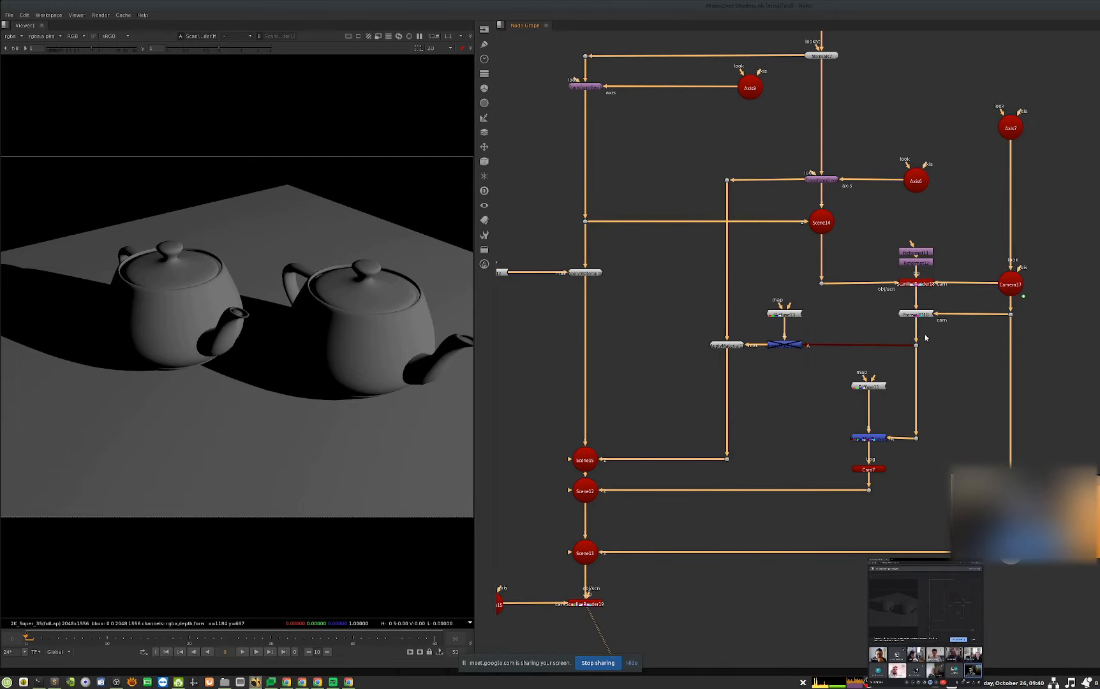
left_click(909, 359)
key("1")
key("a")
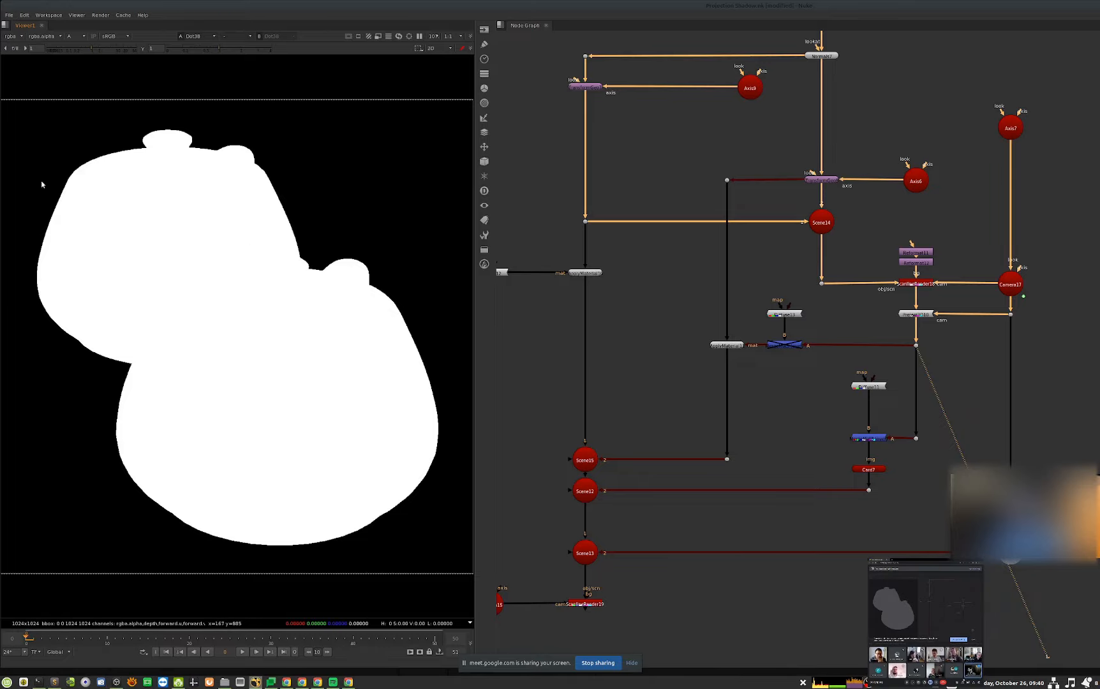
- Display the ScanlineRender19 output in colour and toggle the Scene15 node off and on
middle_click_drag(619, 583, 708, 463)
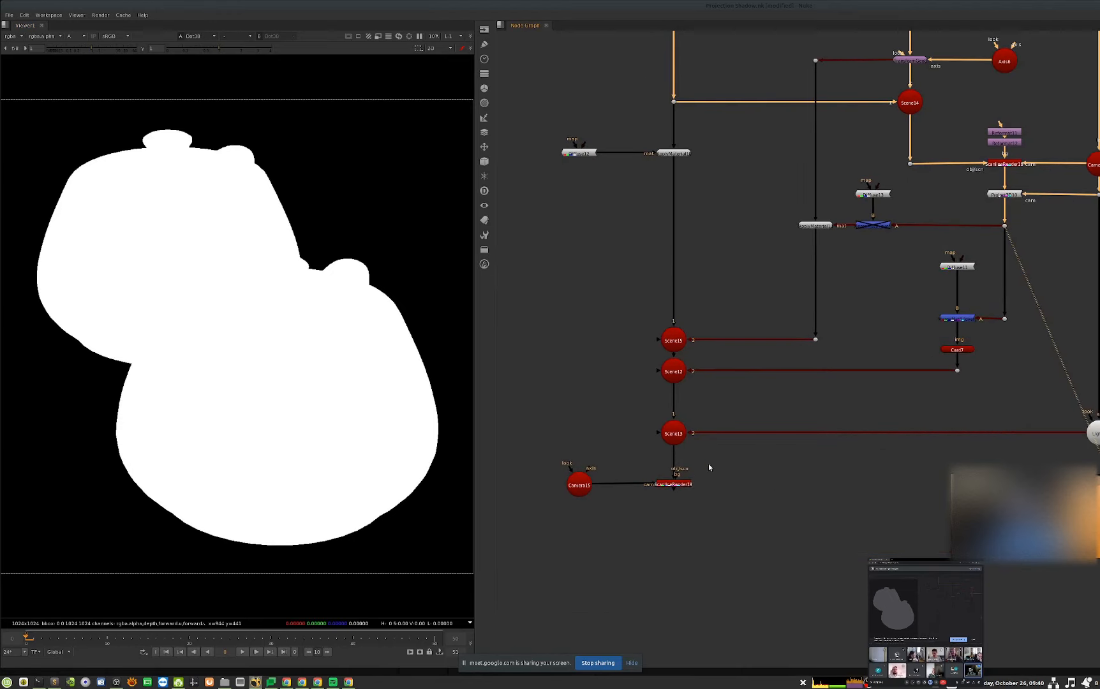
left_click(677, 483)
key("1")
key("a")
left_click(673, 340)
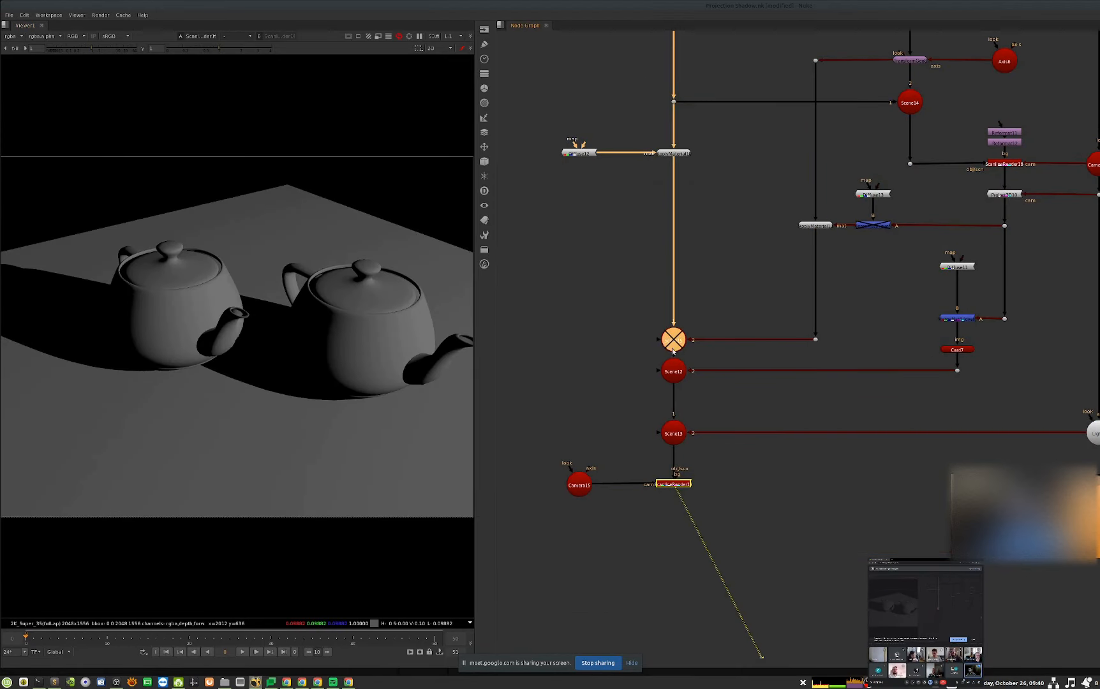
mouse_move(677, 392)
left_mouse_down()
mouse_move(958, 346)
mouse_move(958, 370)
mouse_move(945, 373)
mouse_move(954, 370)
mouse_move(643, 391)
mouse_move(663, 377)
left_mouse_up()
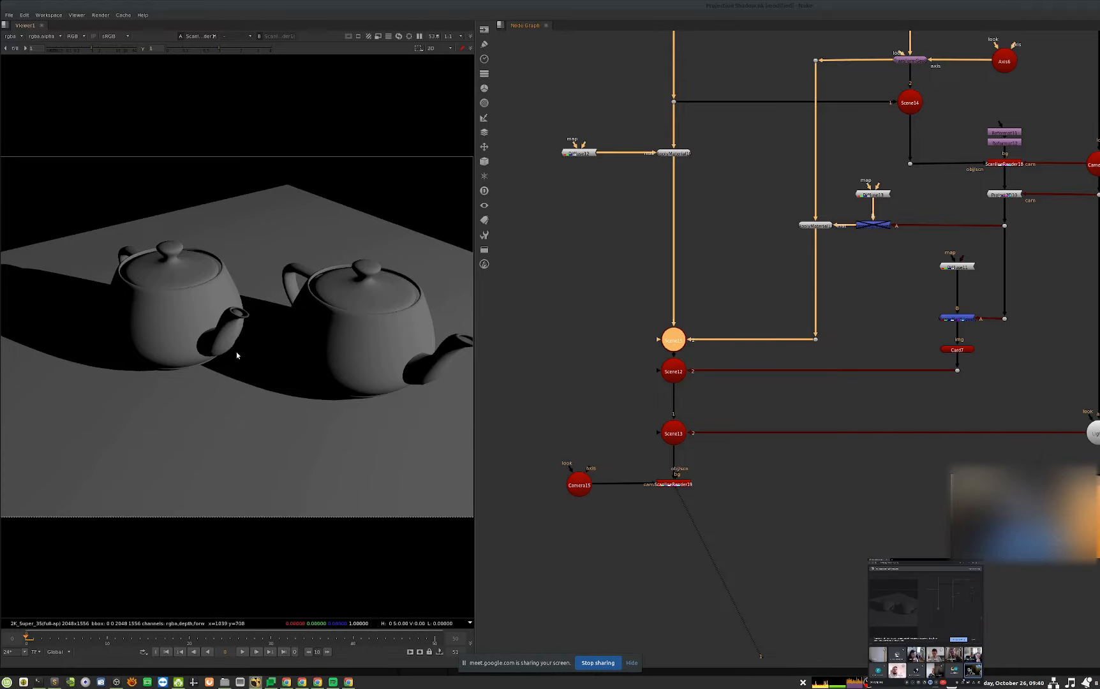
- Re-enable the MergeMat node that projects the combined shadow onto the rear teapot
middle_click_drag(873, 320, 828, 352)
left_click_drag(882, 232, 813, 282)
key("d")
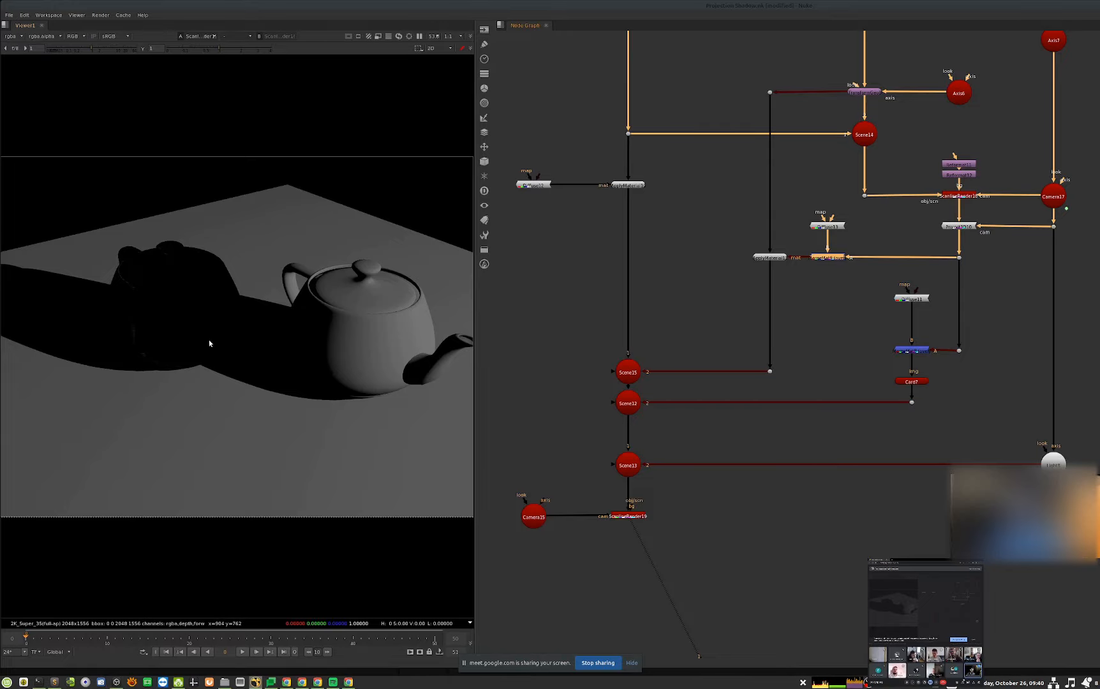
- Display the Dot38 alpha again to examine the overlapping teapot silhouettes as seen from the light camera
middle_click_drag(829, 332, 770, 381)
left_click(898, 306)
key("1")
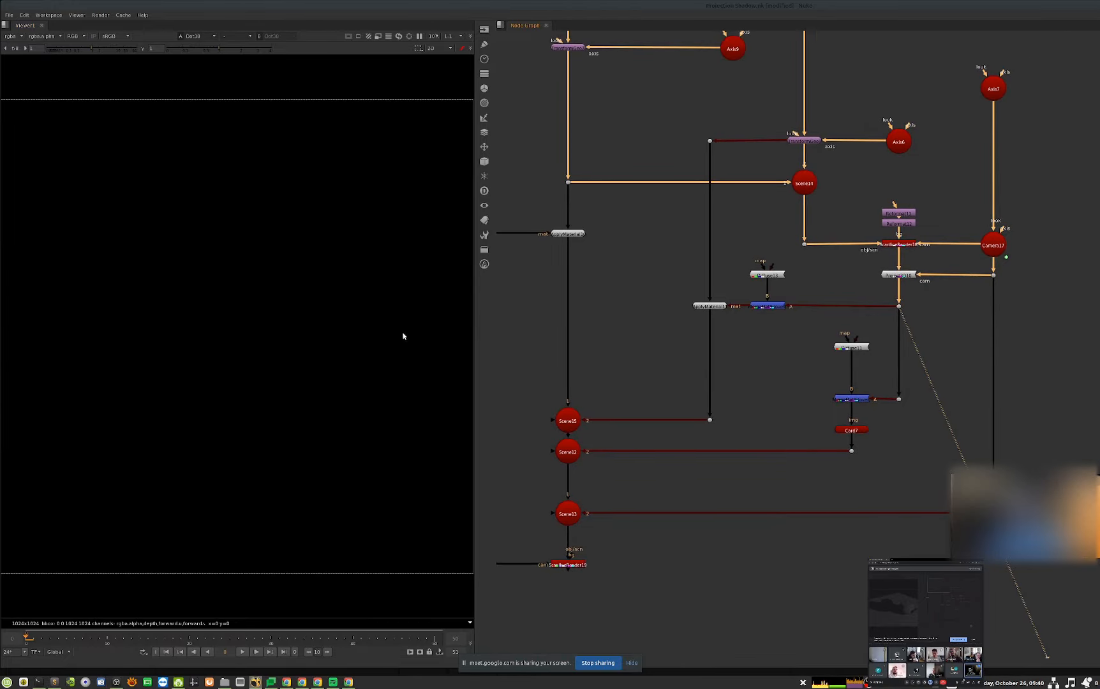
key("a")
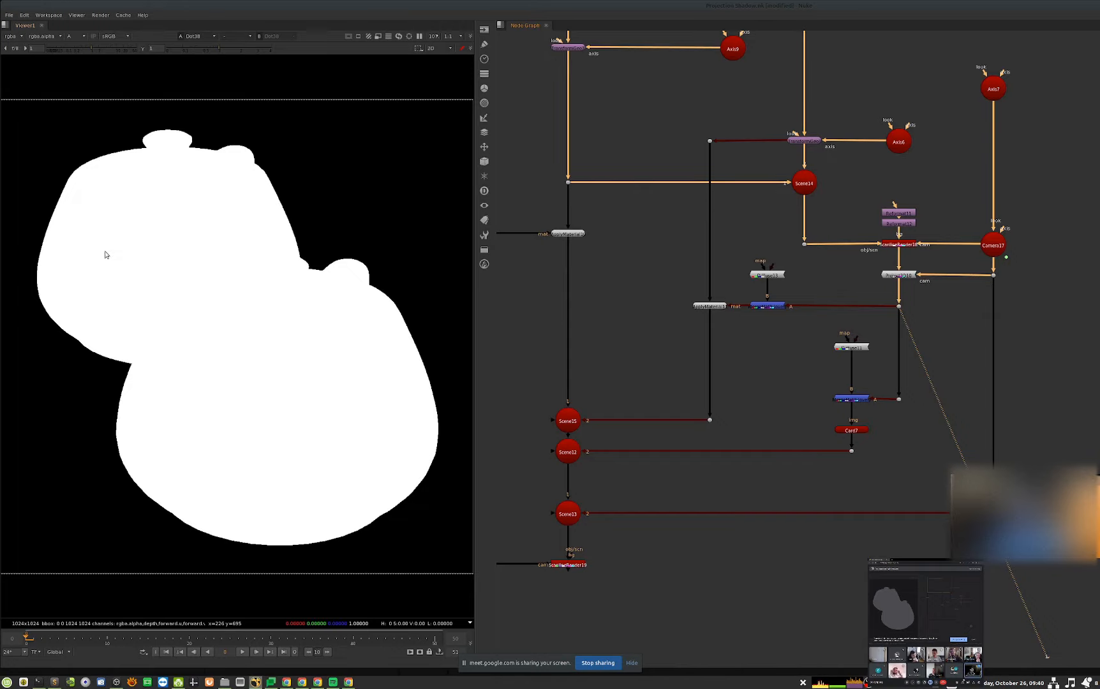
- Display the ScanlineRender19 output in colour and inspect the edge artefacts on the shadowed teapot closely
middle_click_drag(829, 534, 889, 484)
left_click_drag(668, 506, 602, 554)
key("1")
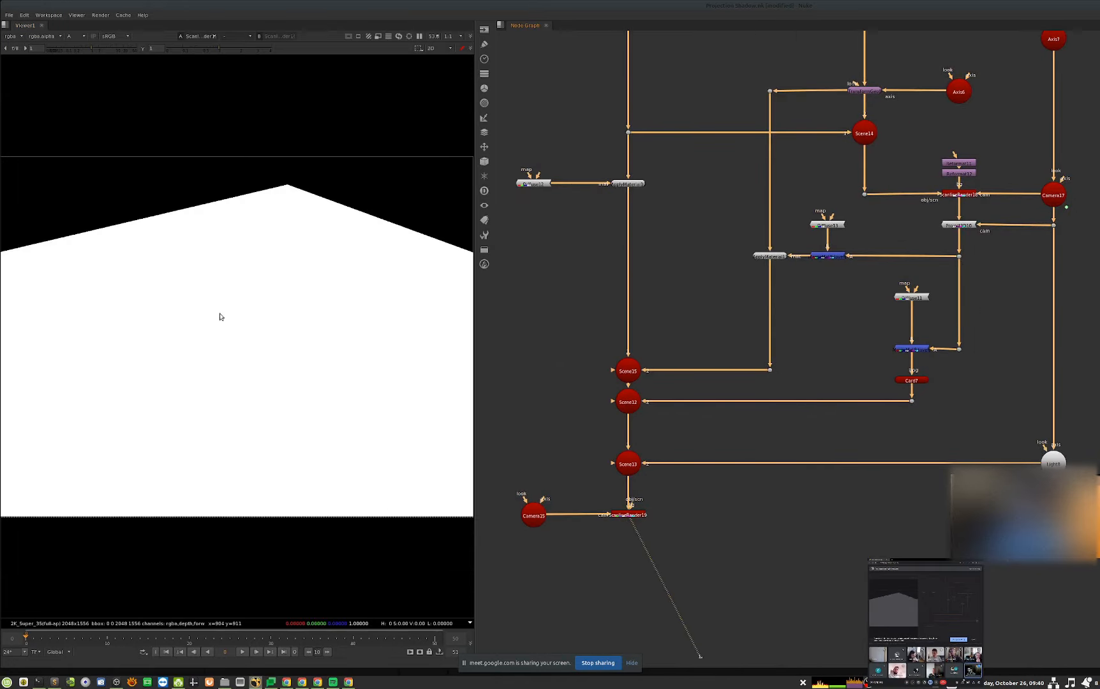
key("a")
scroll(153, 324, "up", 6)
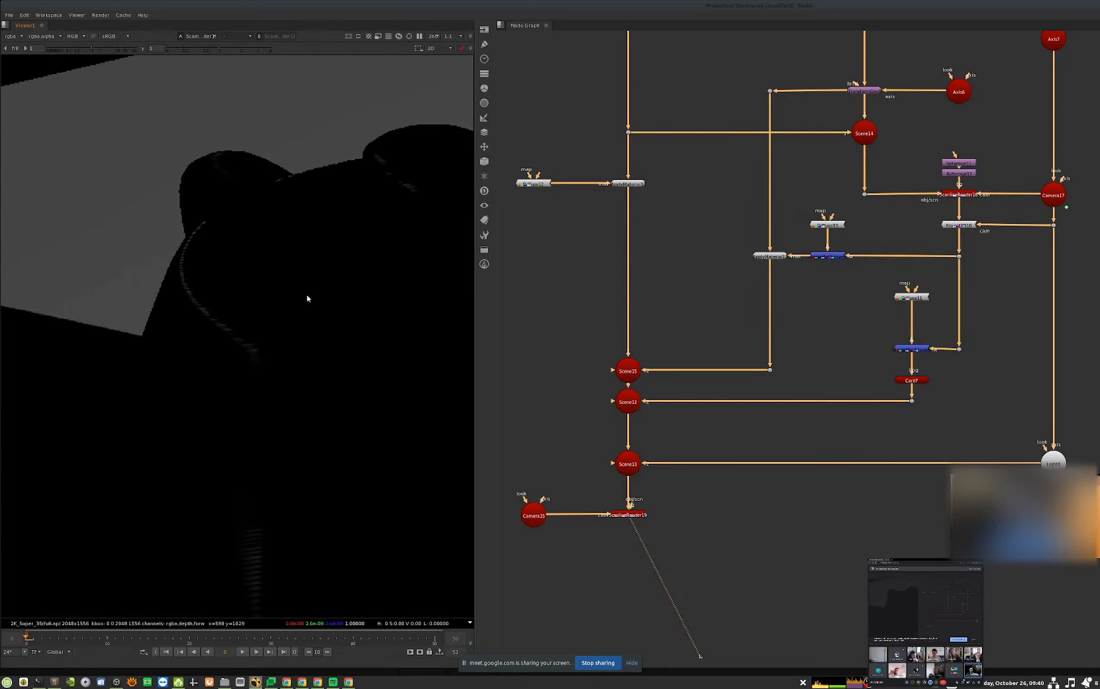
- Insert a Transform after the ScanlineRender that feeds the shadow projection and set its x translate to 40
middle_click_drag(944, 185, 896, 199)
left_click(909, 209)
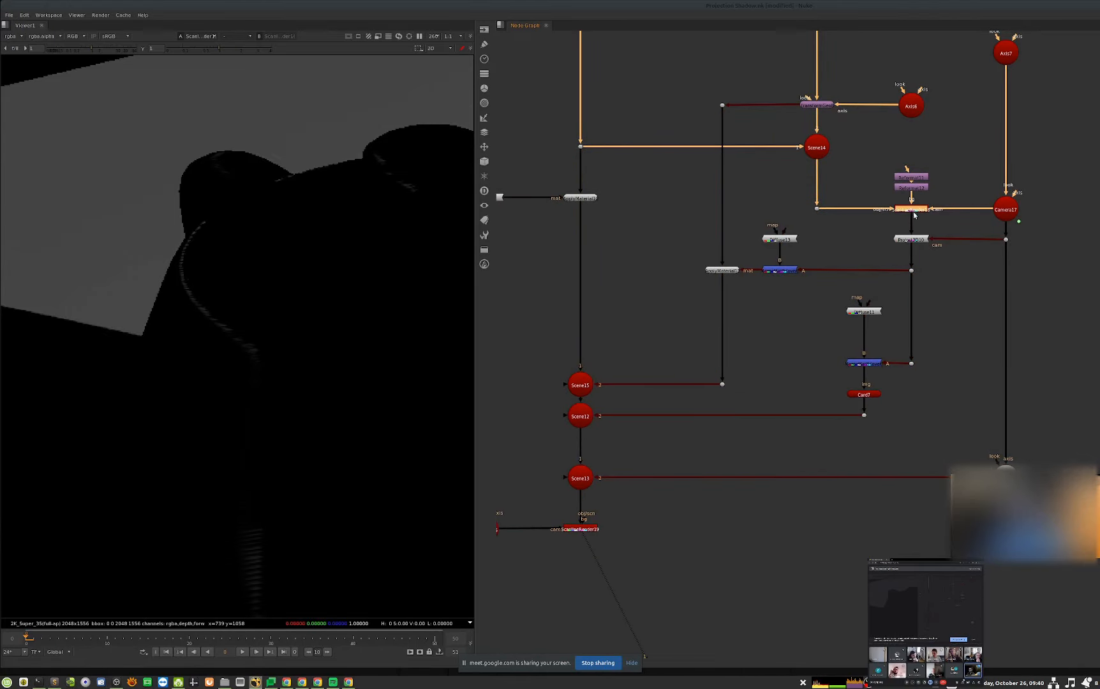
key("t")
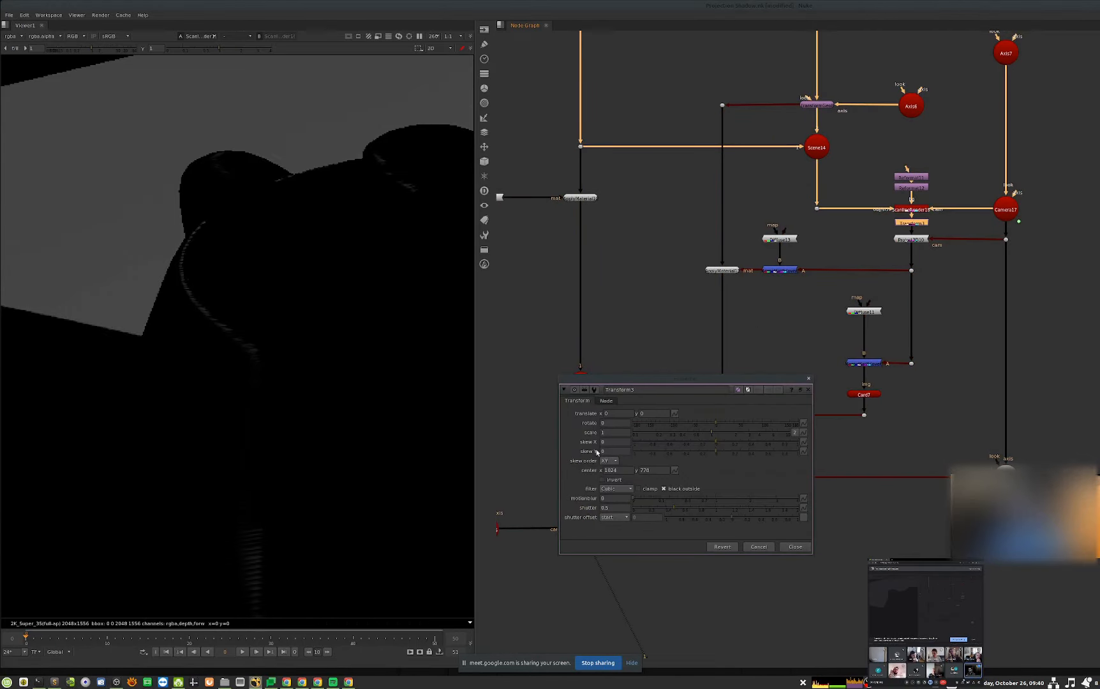
left_click(607, 414)
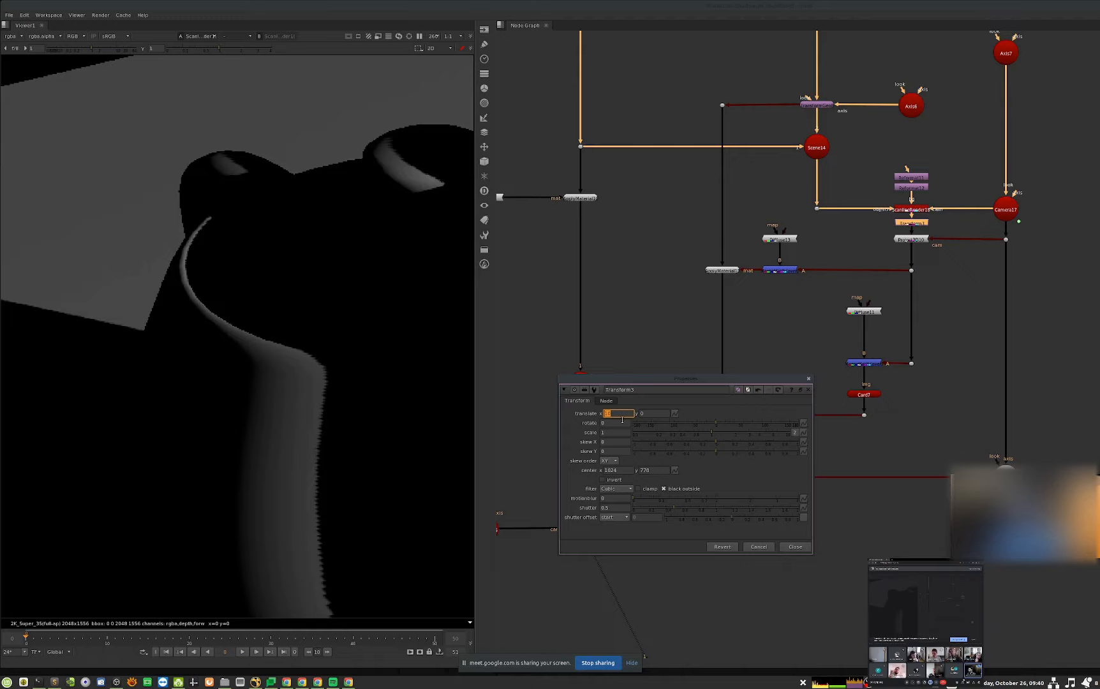
type("40")
key("Return")
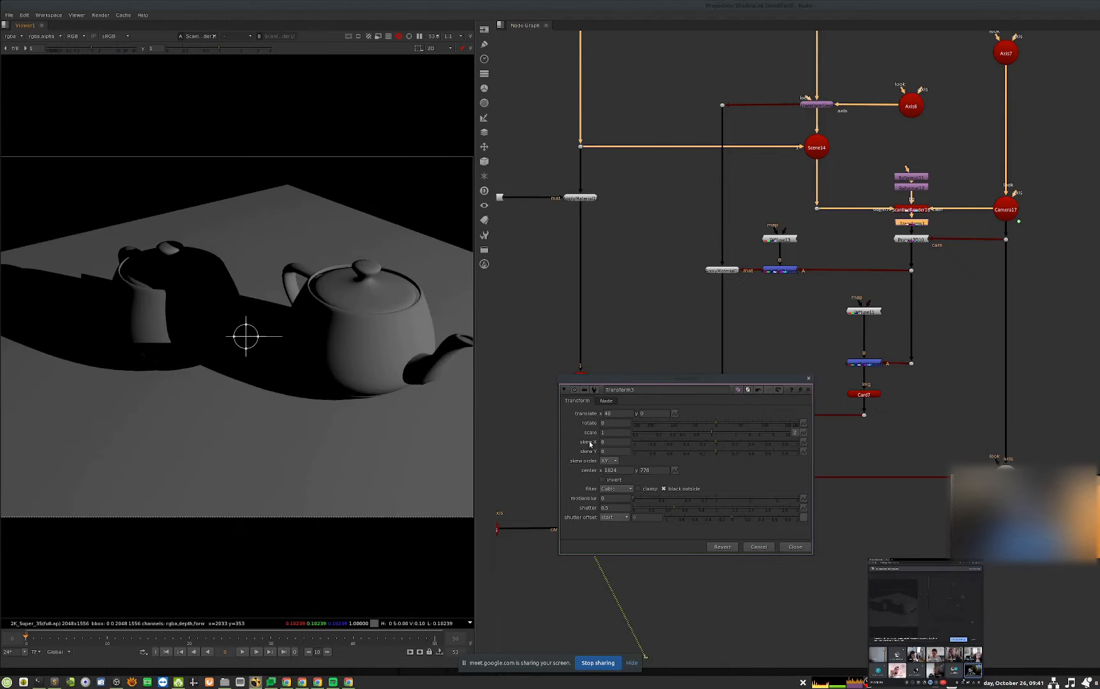
- Lower the Transform's x translate step by step, close its properties and delete the node
left_click(608, 413)
key("Down")
key("Down")
key("Down")
key("Down")
key("Down")
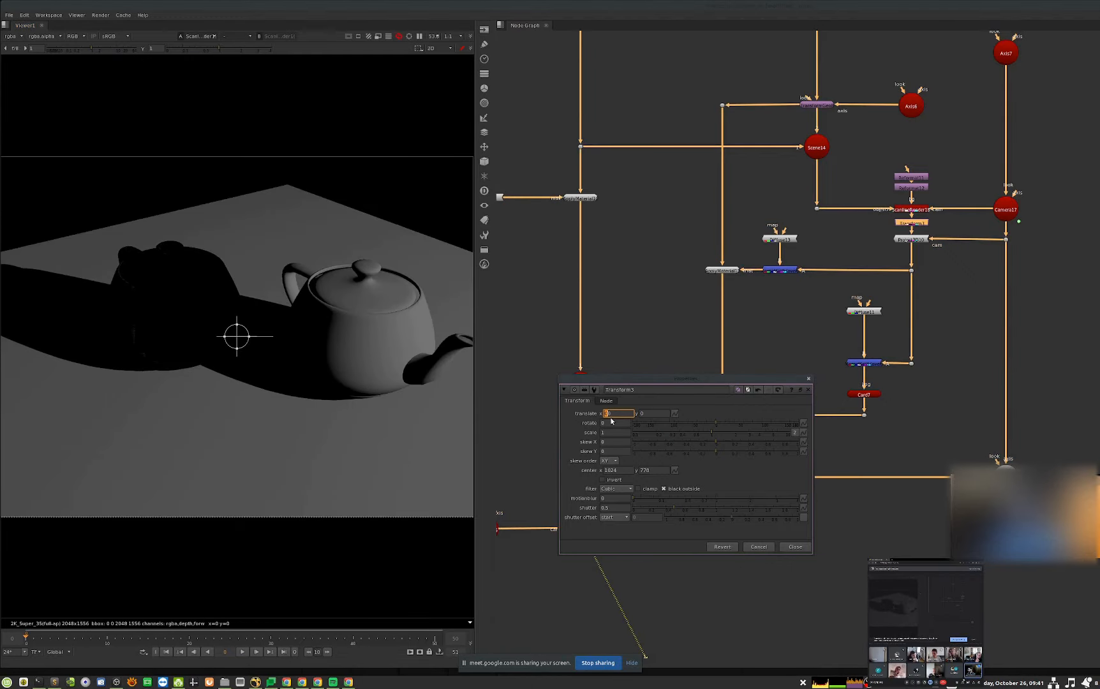
left_click(795, 546)
left_click(920, 225)
key("Delete")
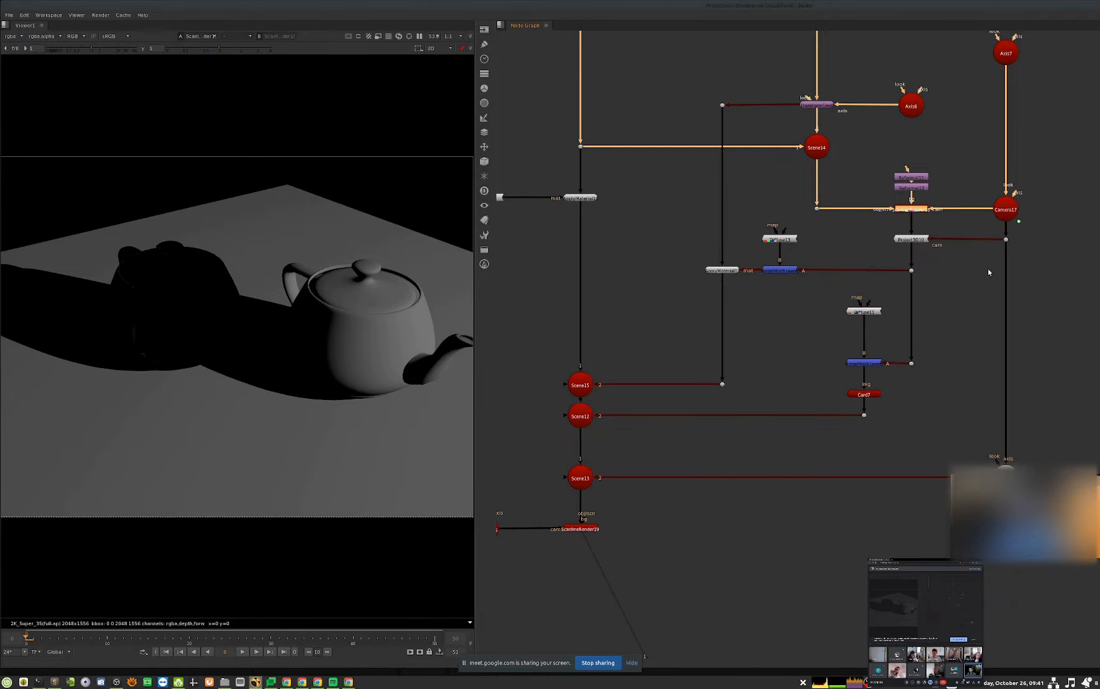
- Display the alpha of ScanlineRender20 in the neighbouring setup to inspect the single teapot's silhouette
left_click(988, 270)
scroll(1007, 363, "down", 2)
middle_click_drag(1046, 365, 899, 385)
middle_click_drag(1006, 381, 510, 364)
middle_click_drag(1009, 346, 815, 312)
scroll(814, 312, "up", 5)
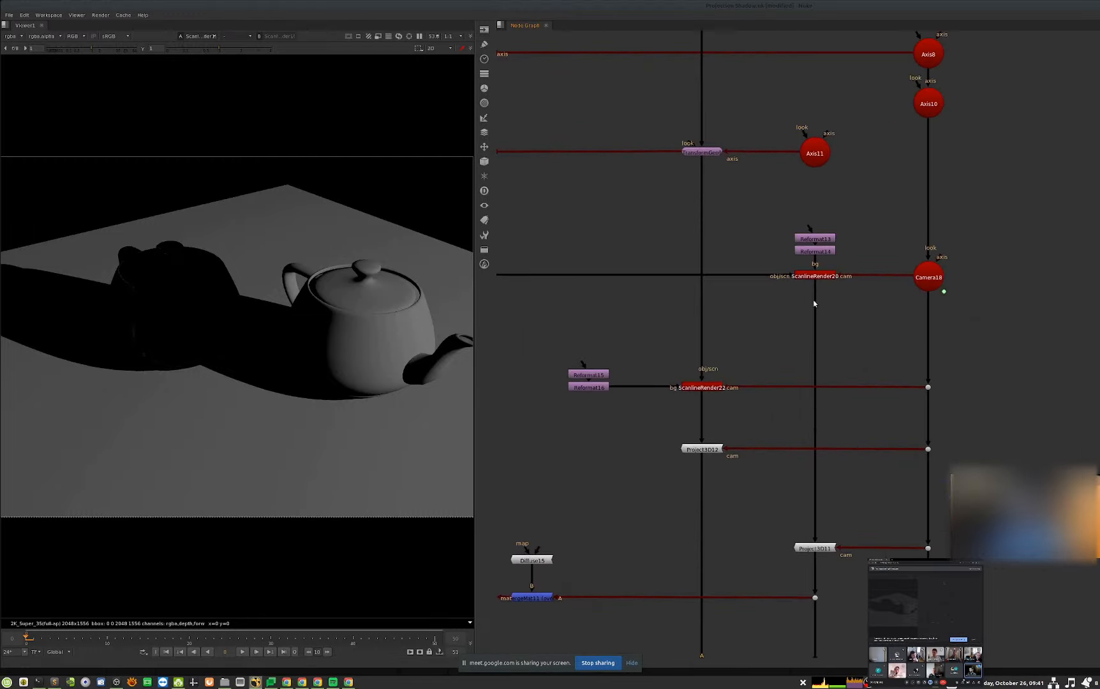
left_click(815, 276)
key("1")
key("a")
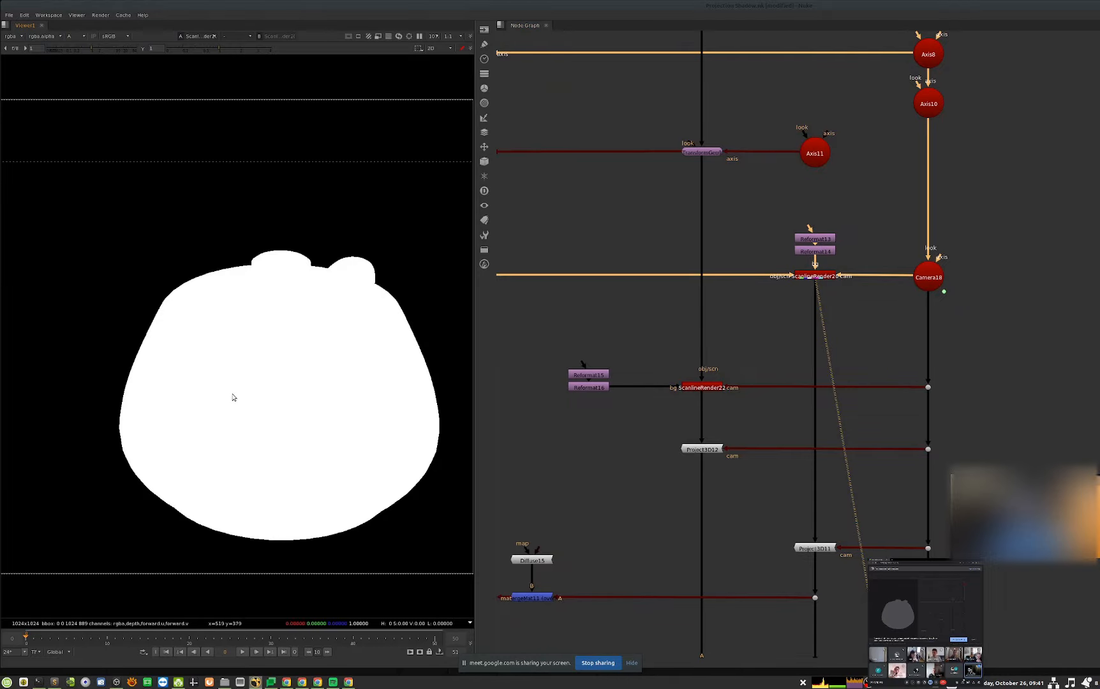
- Display the alpha of ScanlineRender22 and examine how both projection branches merge into the teapot and Card8 materials
left_click(698, 388)
key("1")
middle_click_drag(792, 528, 876, 348)
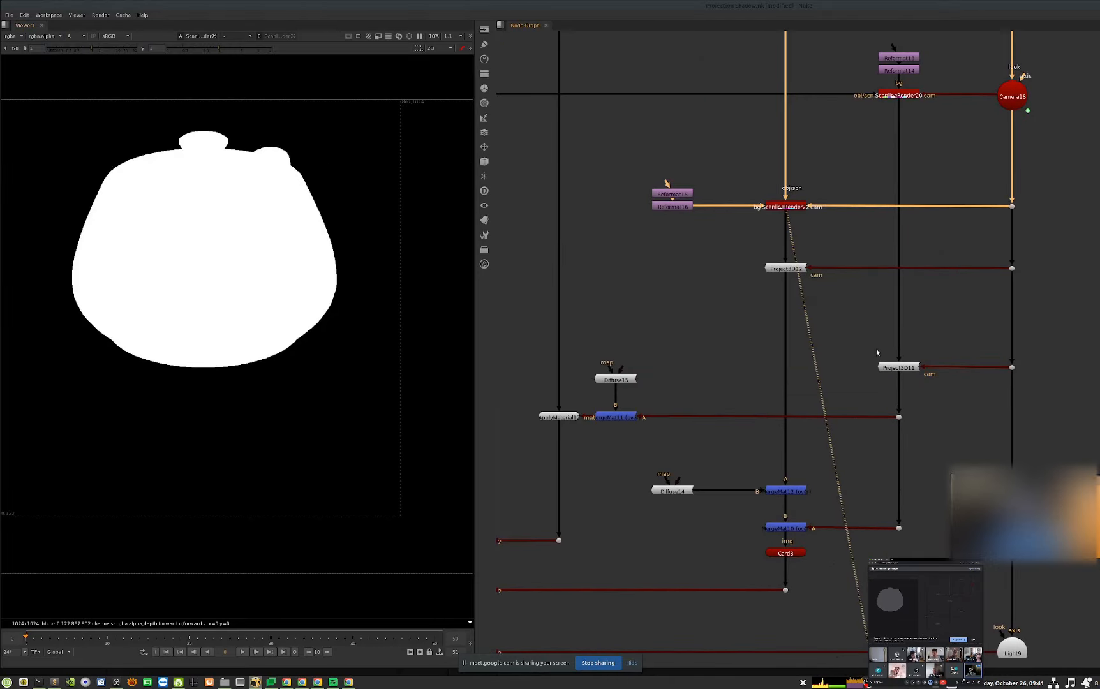
middle_click_drag(859, 547, 891, 448)
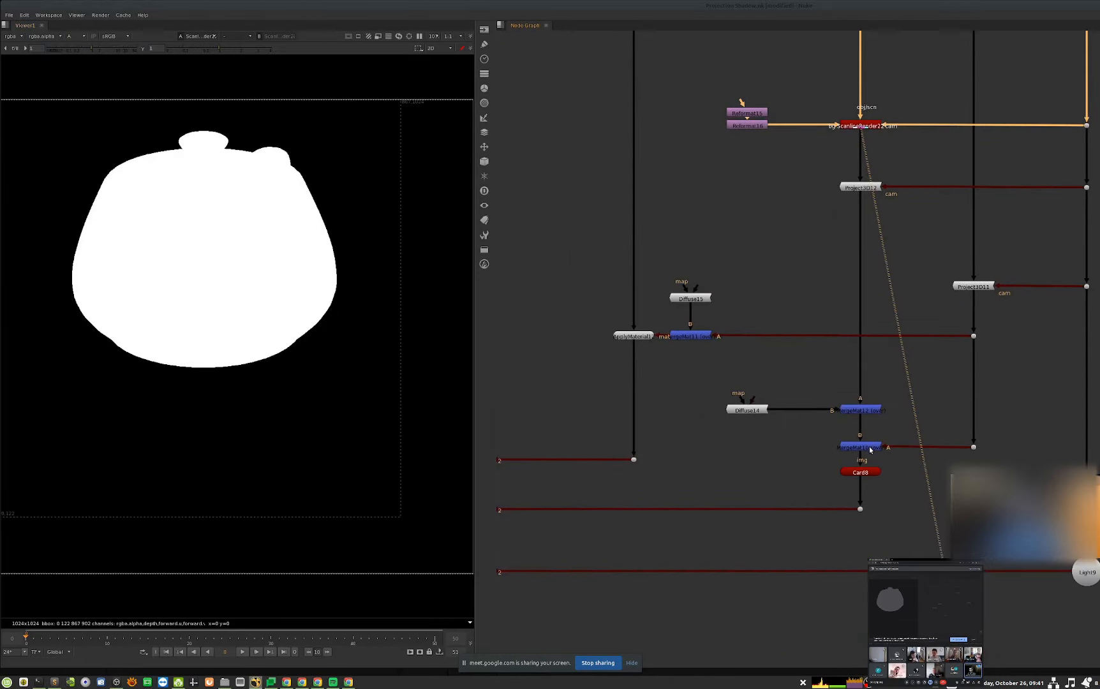
middle_click_drag(587, 565, 835, 452)
middle_click_drag(1004, 196, 835, 249)
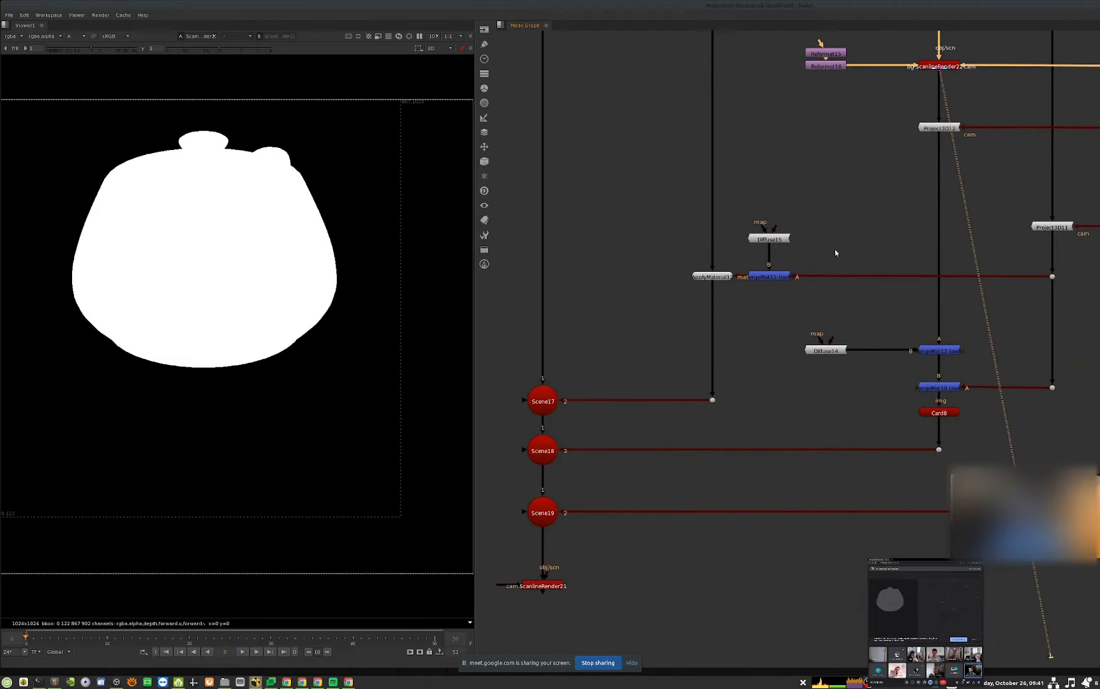
middle_click_drag(1006, 230, 912, 258)
left_click(948, 169)
middle_click_drag(973, 47, 936, 126)
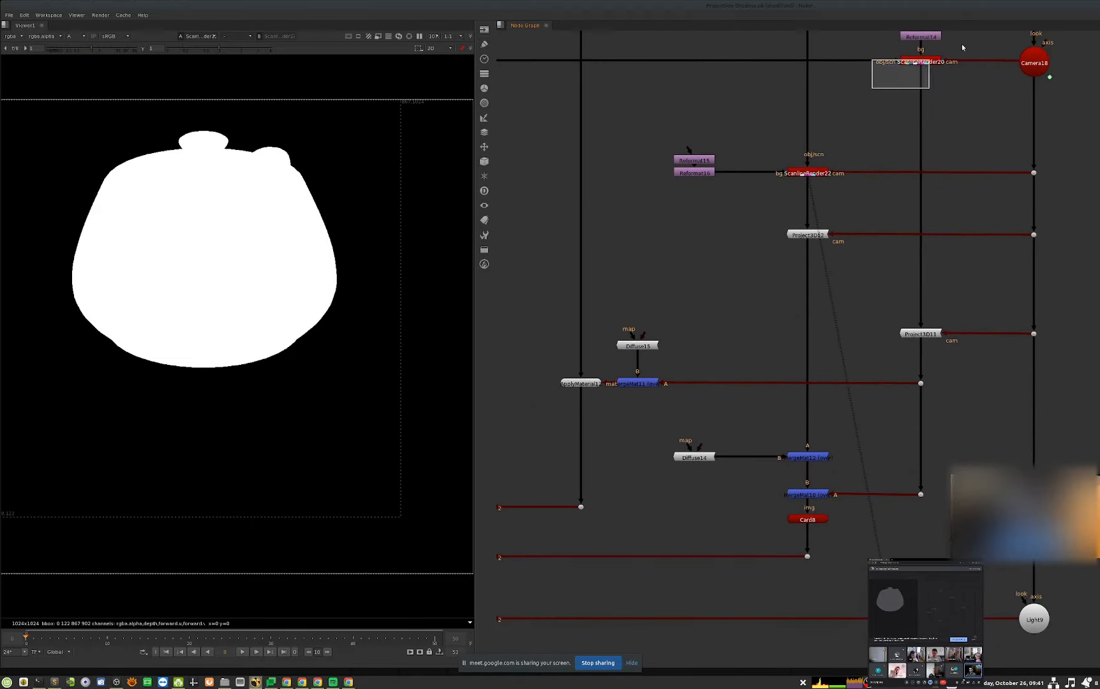
- Display the RGB render of the final ScanlineRender at the end of the two teapots setup
left_click_drag(962, 44, 964, 42)
middle_click_drag(631, 419, 880, 245)
middle_click_drag(693, 524, 726, 435)
left_click(696, 431)
key("1")
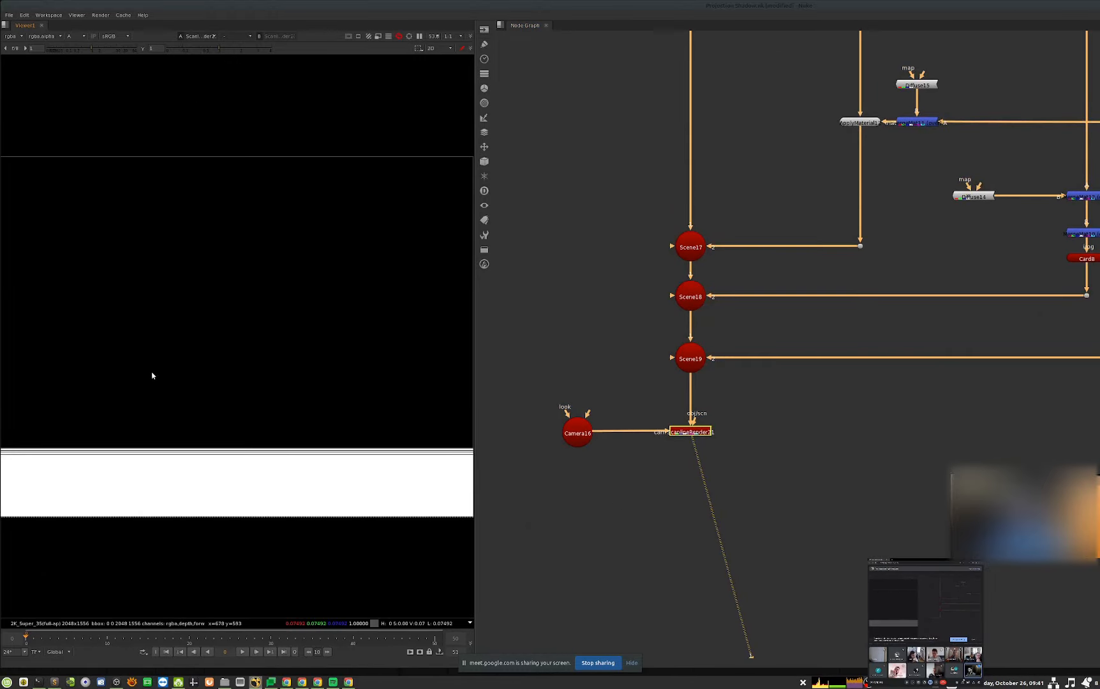
key("a")
middle_click_drag(881, 330, 763, 402)
middle_click_drag(755, 209, 853, 495)
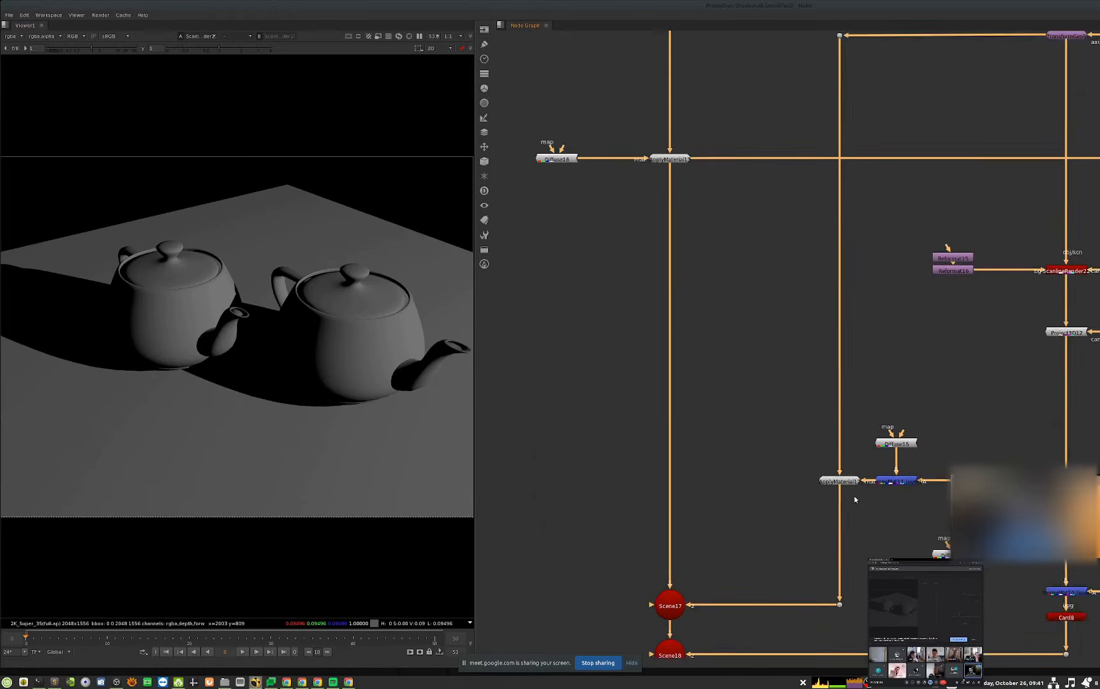
- Inspect the TransformGeo properties that position each of the two teapots, closing each one after checking it
scroll(743, 332, "down", 1)
middle_click_drag(719, 313, 734, 496)
middle_click_drag(1075, 258, 911, 293)
left_click(866, 305)
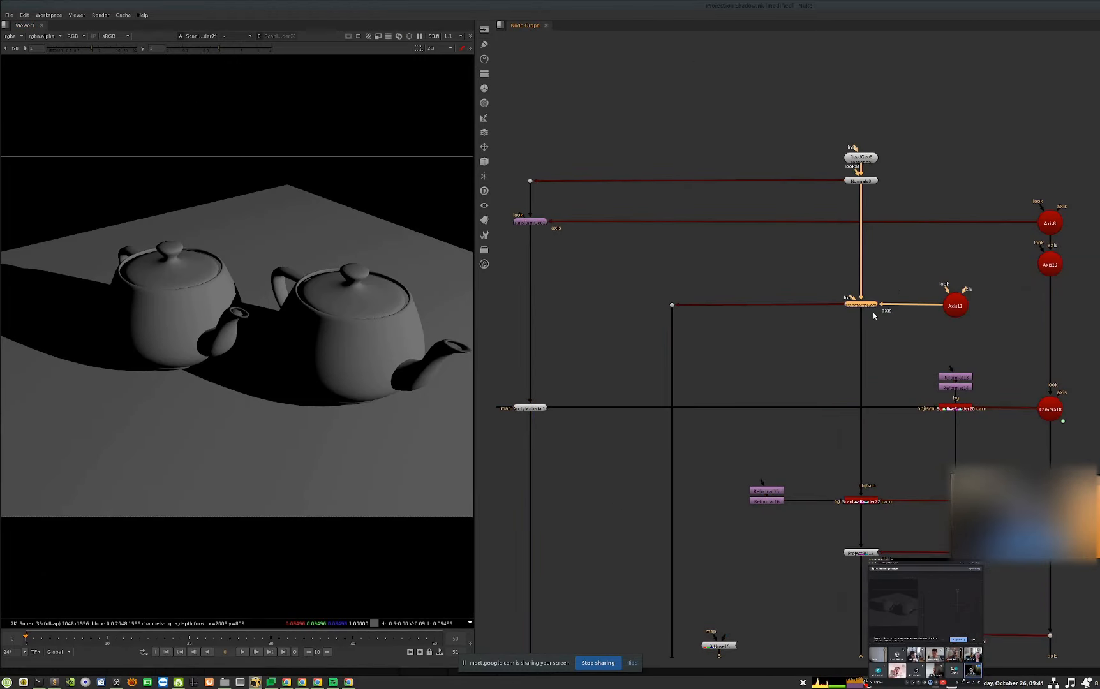
left_click(647, 329)
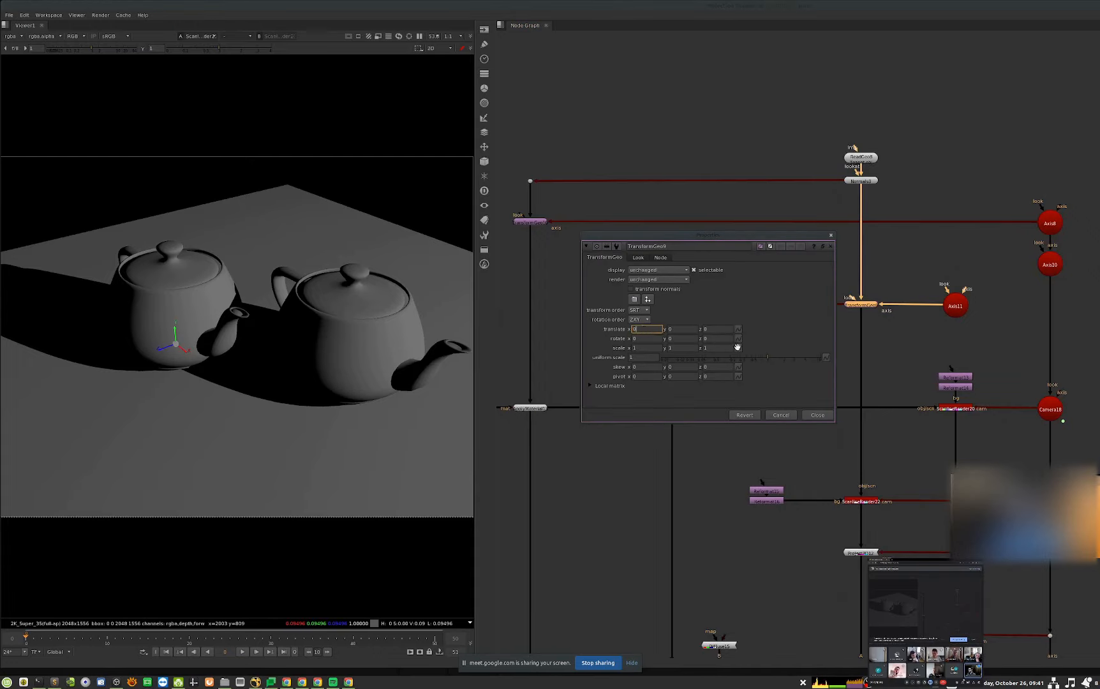
left_click(817, 415)
left_click(529, 222)
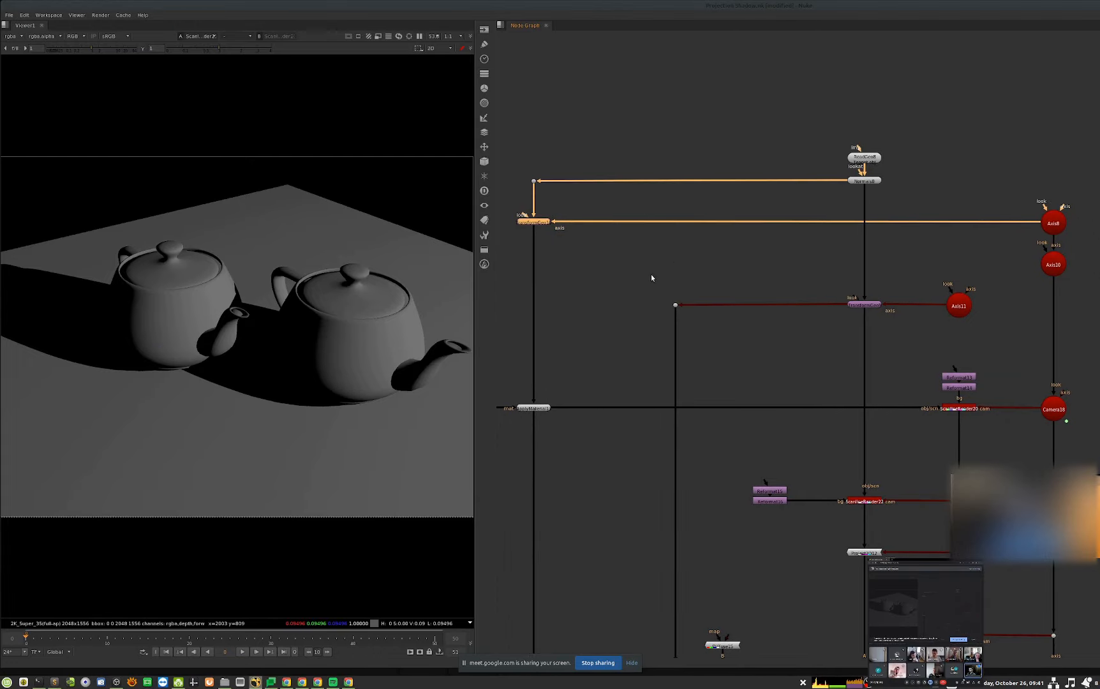
key("Return")
left_click(490, 332)
middle_click_drag(1063, 236, 900, 247)
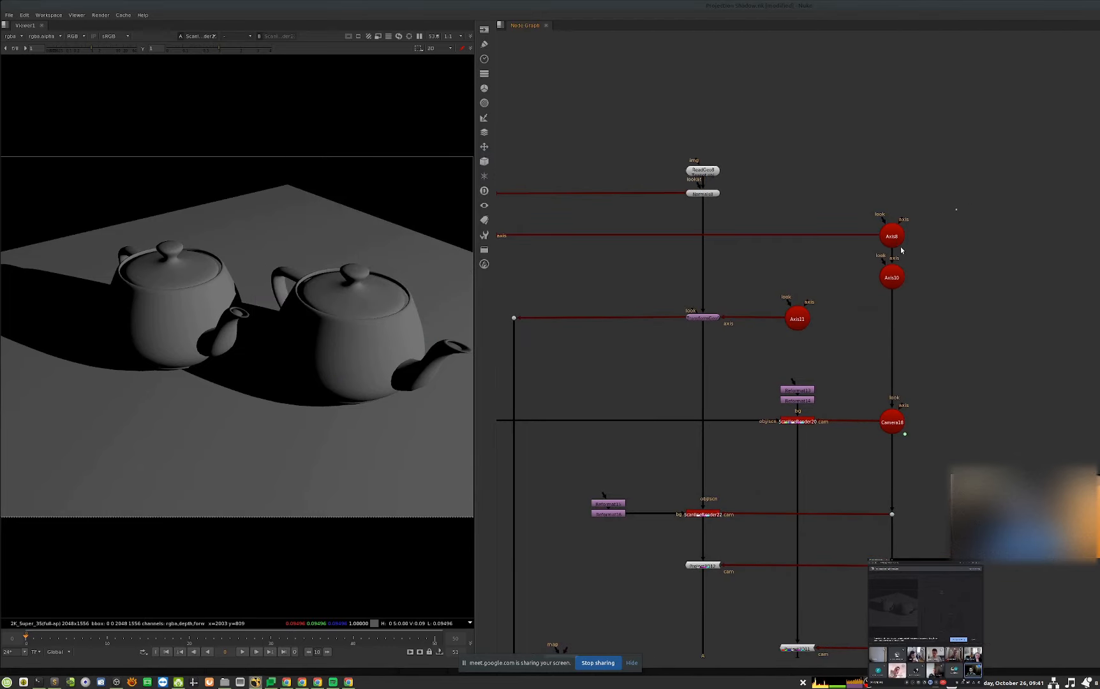
- Shift Axis8's x and z translate back and forth to test how the moved teapot's shadow responds, then close its properties
double_click(892, 235)
left_click(668, 244)
key("Down")
key("Down")
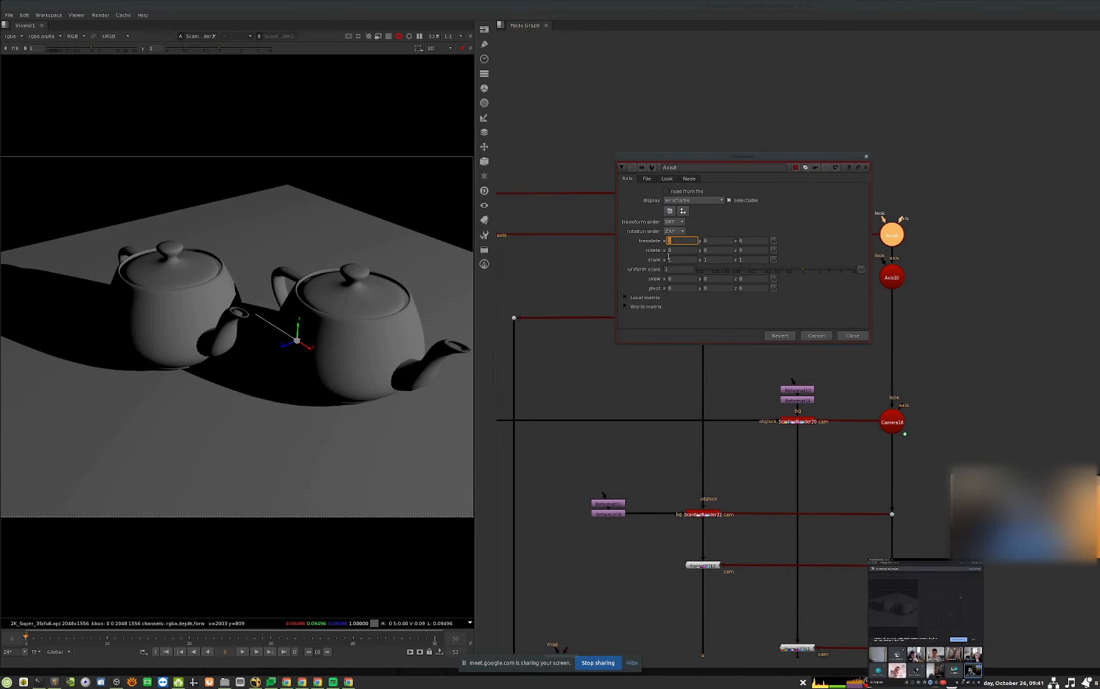
key("Up")
key("Up")
key("Tab")
key("Tab")
key("Down")
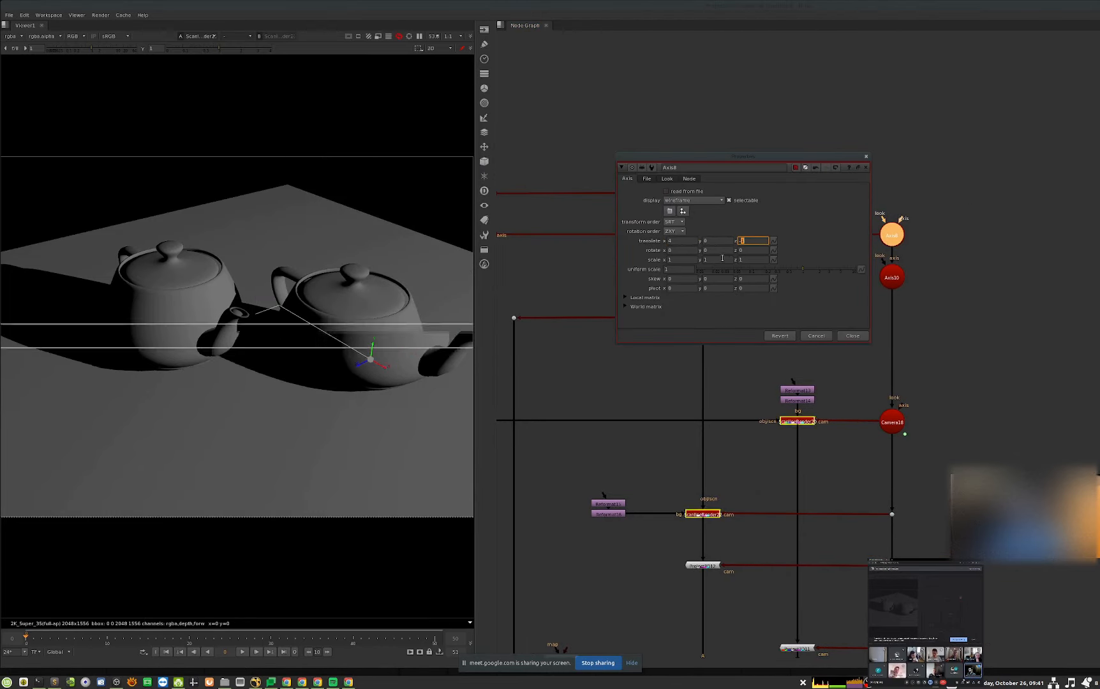
key("Up")
key("Up")
key("Up")
key("Up")
key("Up")
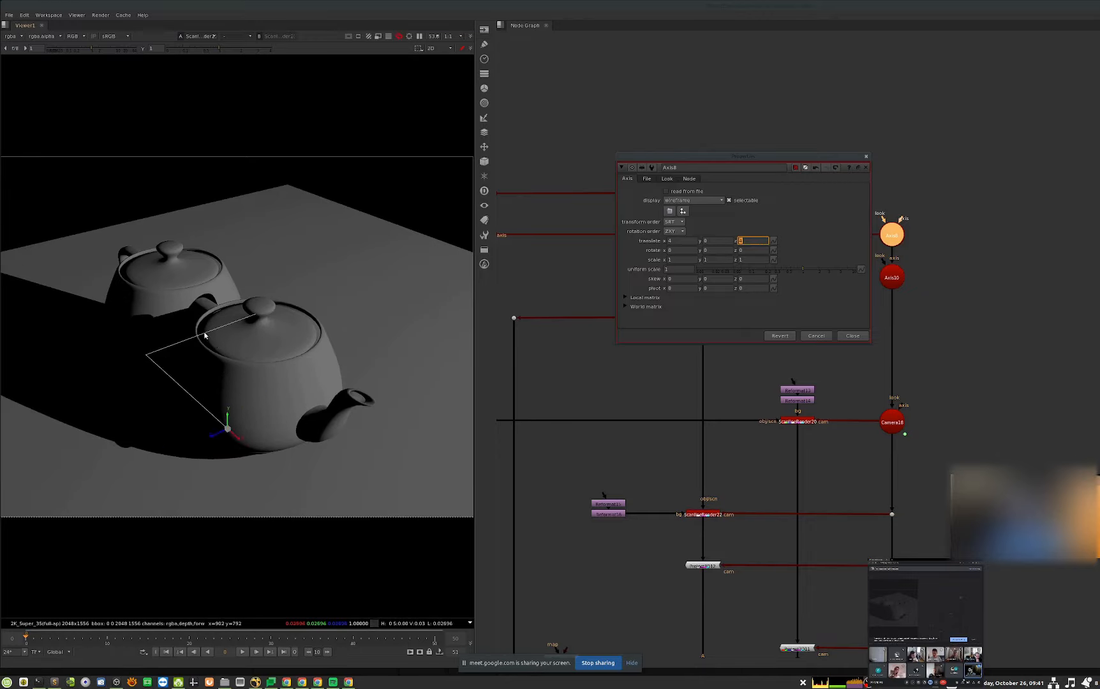
key("Down")
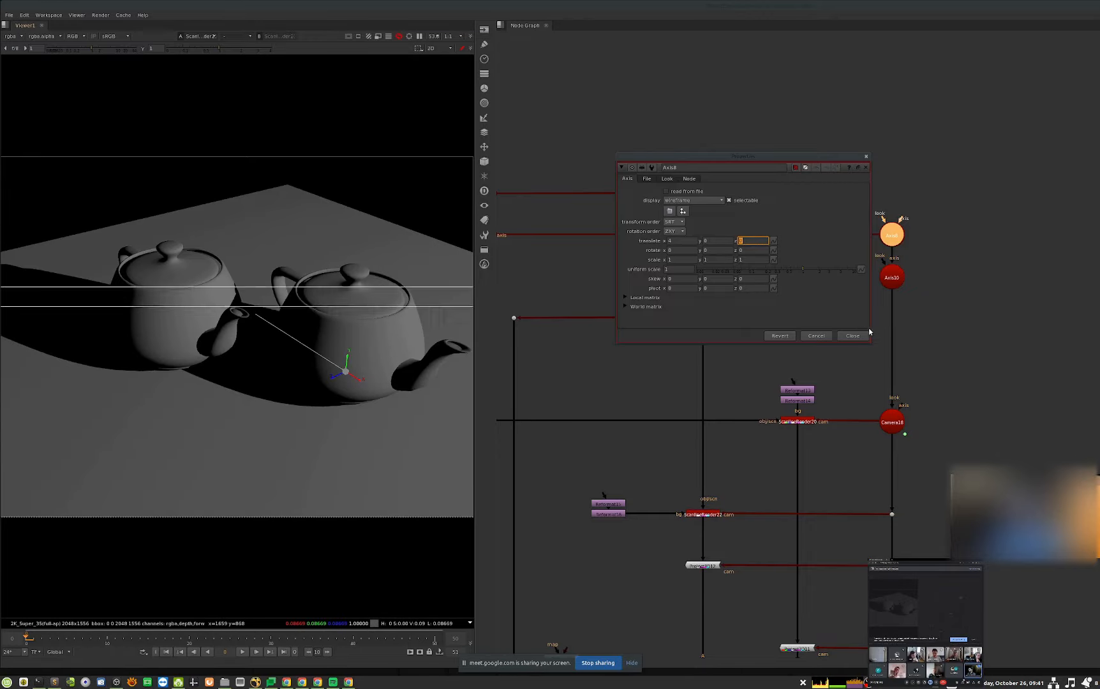
left_click(854, 336)
- Open the teapot's TransformGeo11 properties in the ground intersection setup and display the ScanlineRender24 render
key("f")
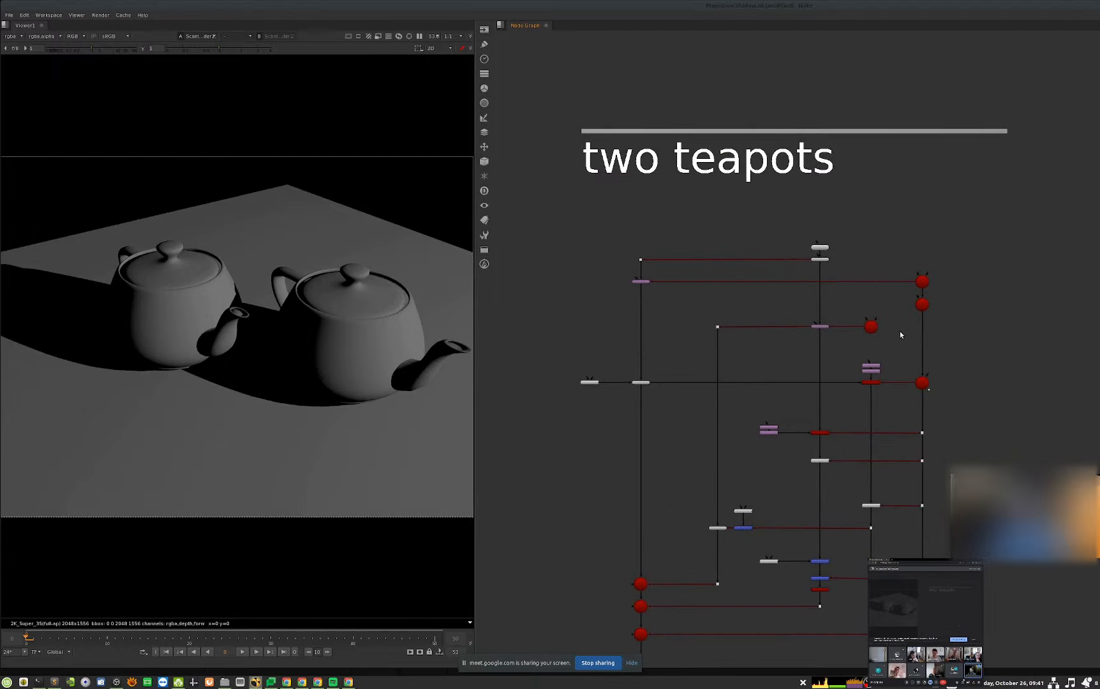
scroll(895, 337, "down", 3)
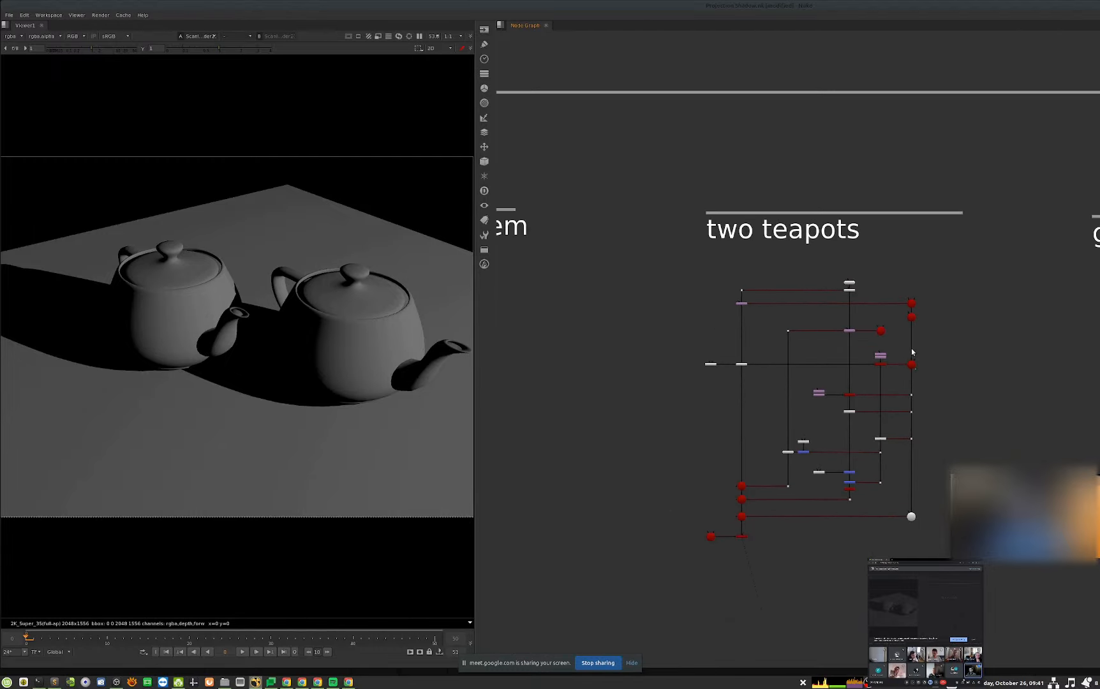
middle_click_drag(735, 362, 878, 386)
middle_click_drag(940, 367, 607, 378)
scroll(779, 415, "up", 6)
left_click(740, 454, "ctrl")
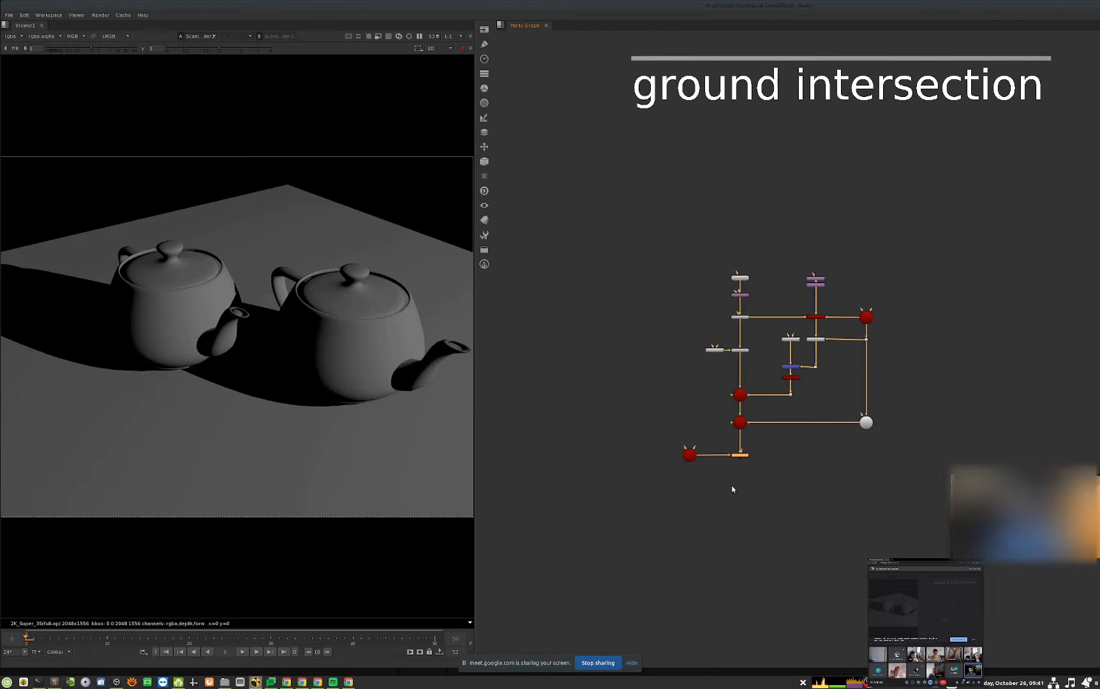
left_click(745, 294)
scroll(743, 299, "up", 5)
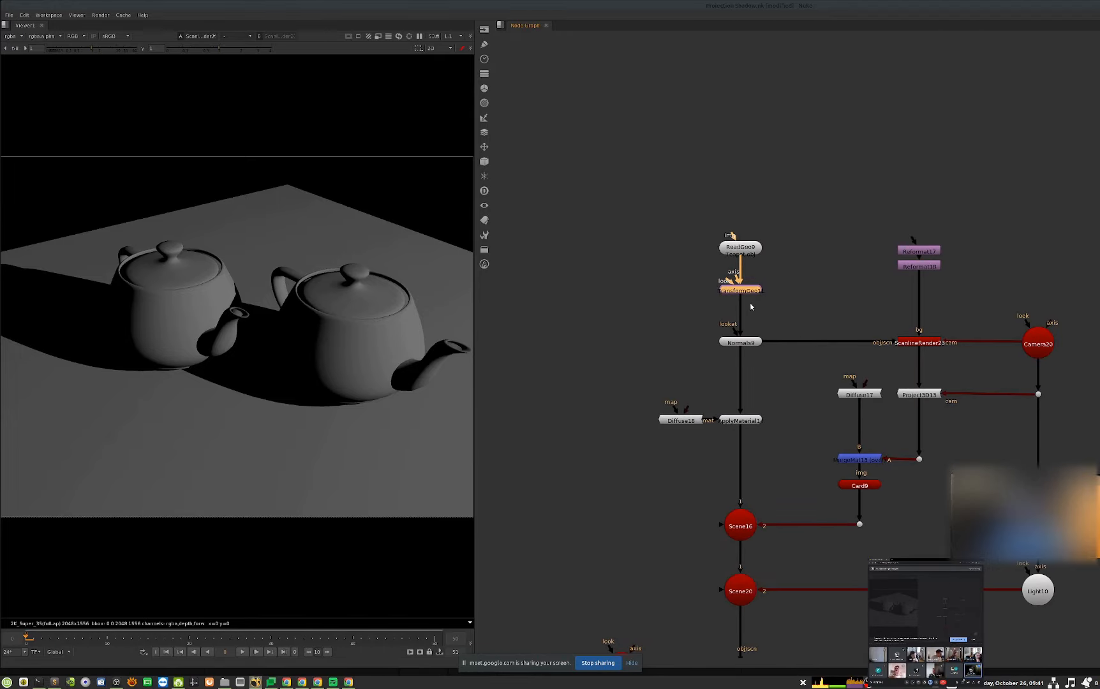
key("Return")
middle_click_drag(813, 538, 855, 386)
left_click_drag(870, 478, 718, 596)
key("1")
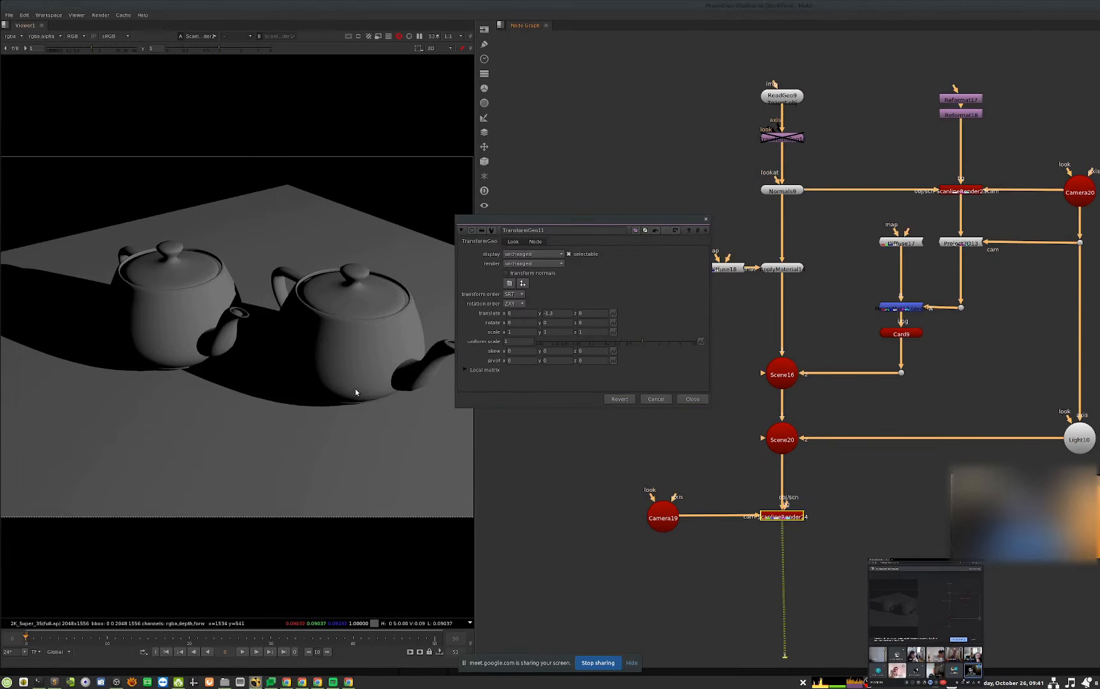
- Toggle TransformGeo11 to compare the teapot resting on and sunk into the ground, leave it enabled and close its properties
left_click_drag(864, 114, 754, 151)
key("d")
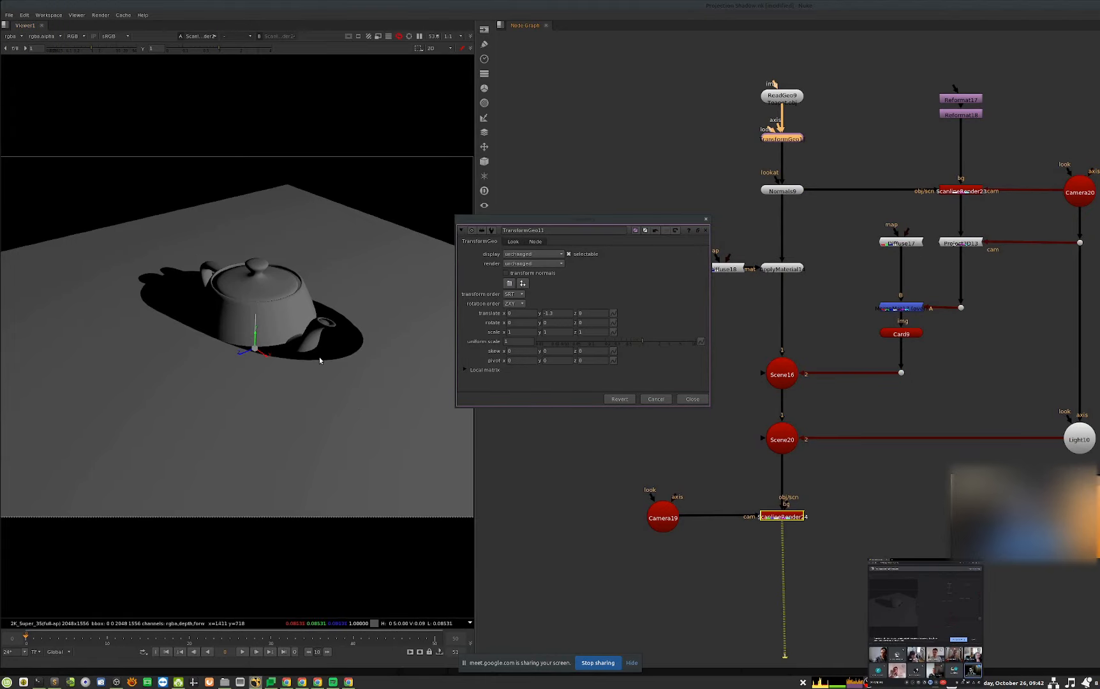
key("Escape")
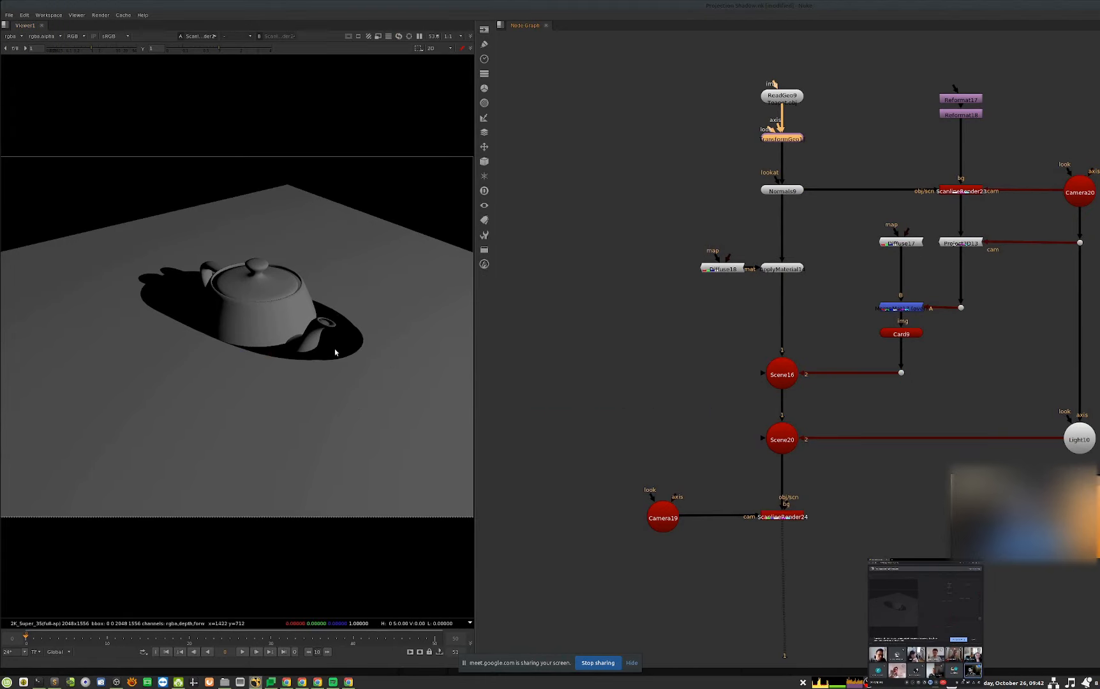
- Display the alpha of ScanlineRender23 to inspect the full teapot silhouette that feeds the shadow projection
middle_click_drag(888, 260, 713, 279)
left_click_drag(852, 177, 773, 218)
key("1")
key("Tab")
key("Tab")
key("a")
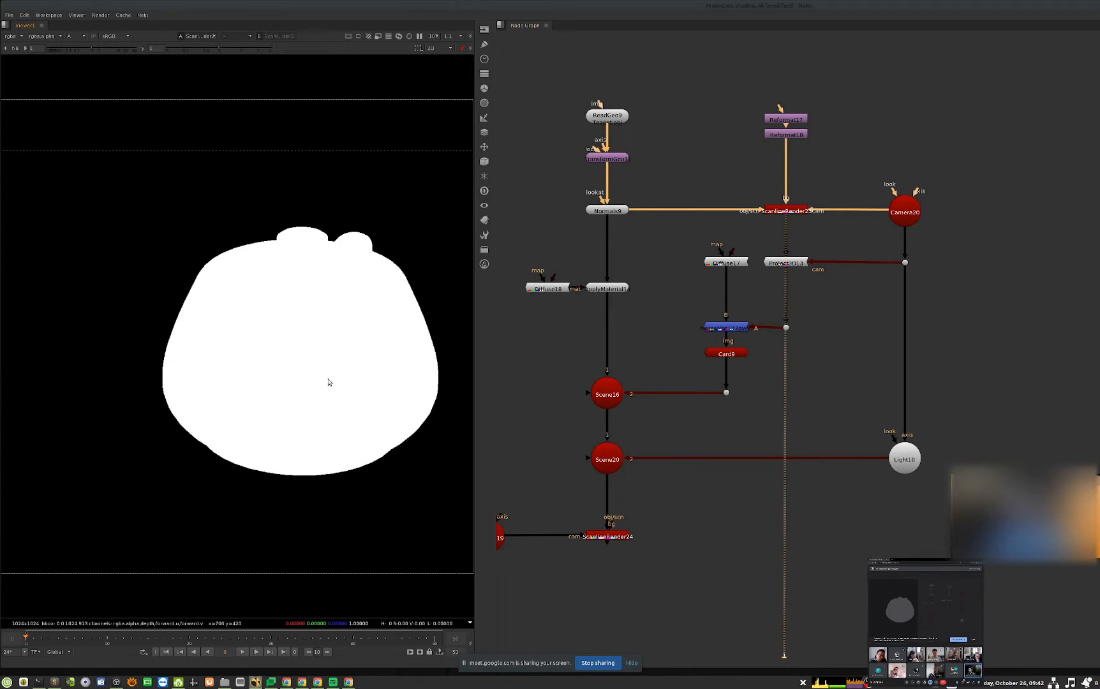
- Return to the RGB render of ScanlineRender24 to examine the shadow where the teapot meets the ground
middle_click_drag(704, 501, 786, 405)
left_click_drag(785, 406, 643, 503)
key("1")
key("a")
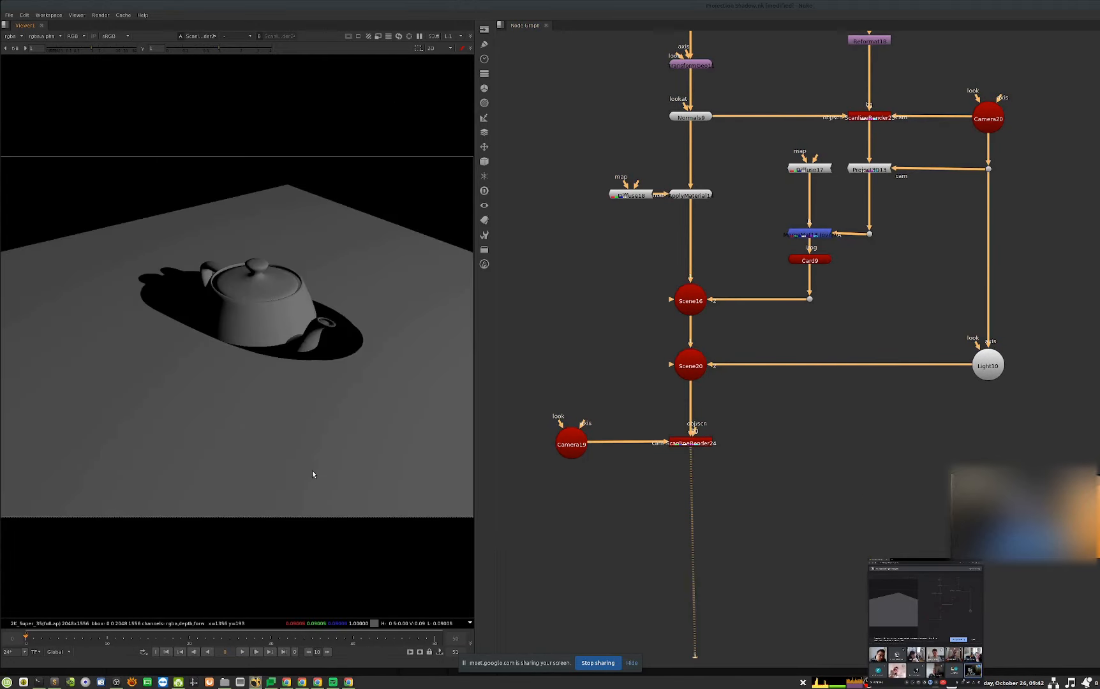
- Disable the stencil BlendMat1 in the neighbouring ground intersection setup and display the ScanlineRender26 render
middle_click_drag(878, 383, 845, 430)
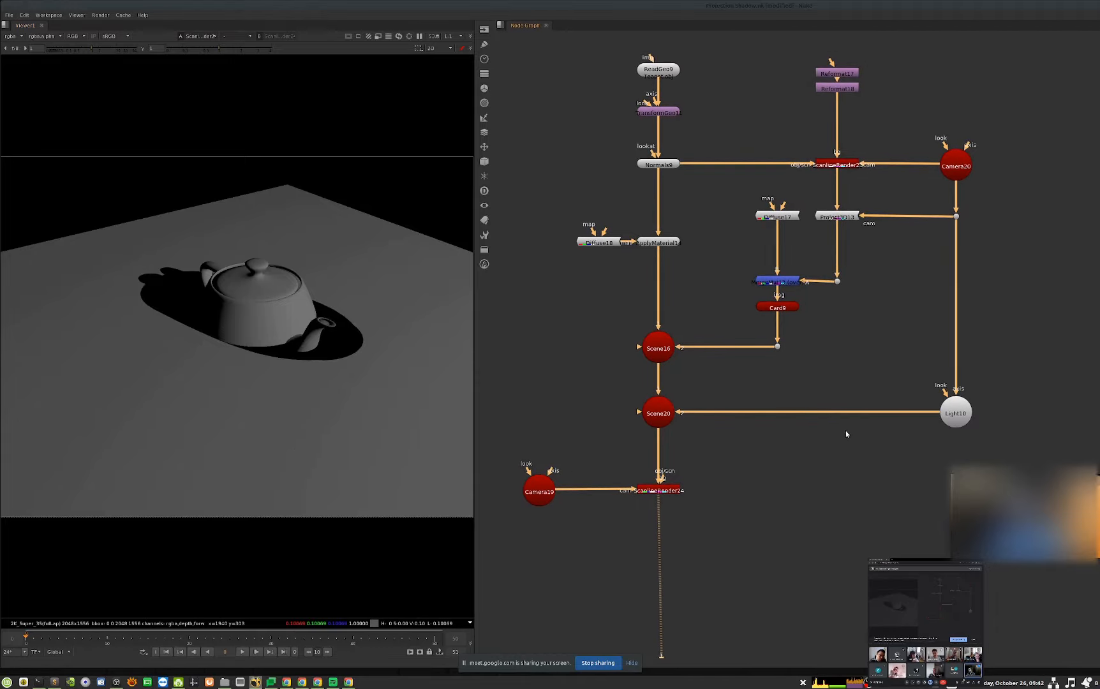
scroll(905, 393, "down", 4)
middle_click_drag(916, 392, 584, 354)
scroll(881, 287, "up", 3)
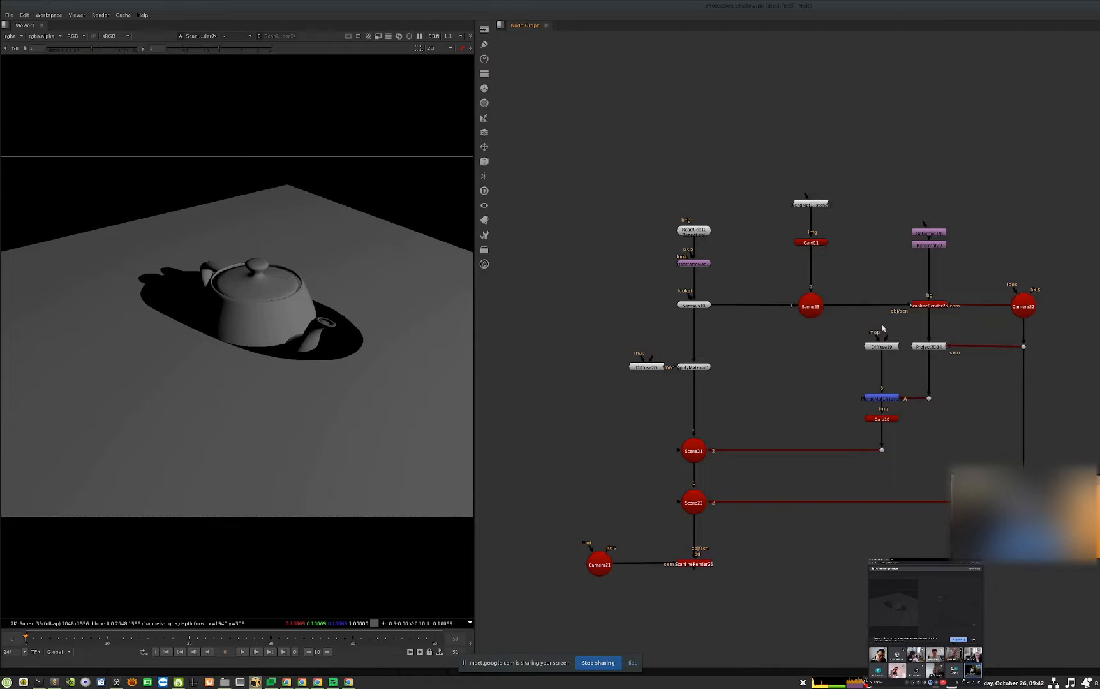
left_click(810, 203)
key("d")
key("ctrl+a")
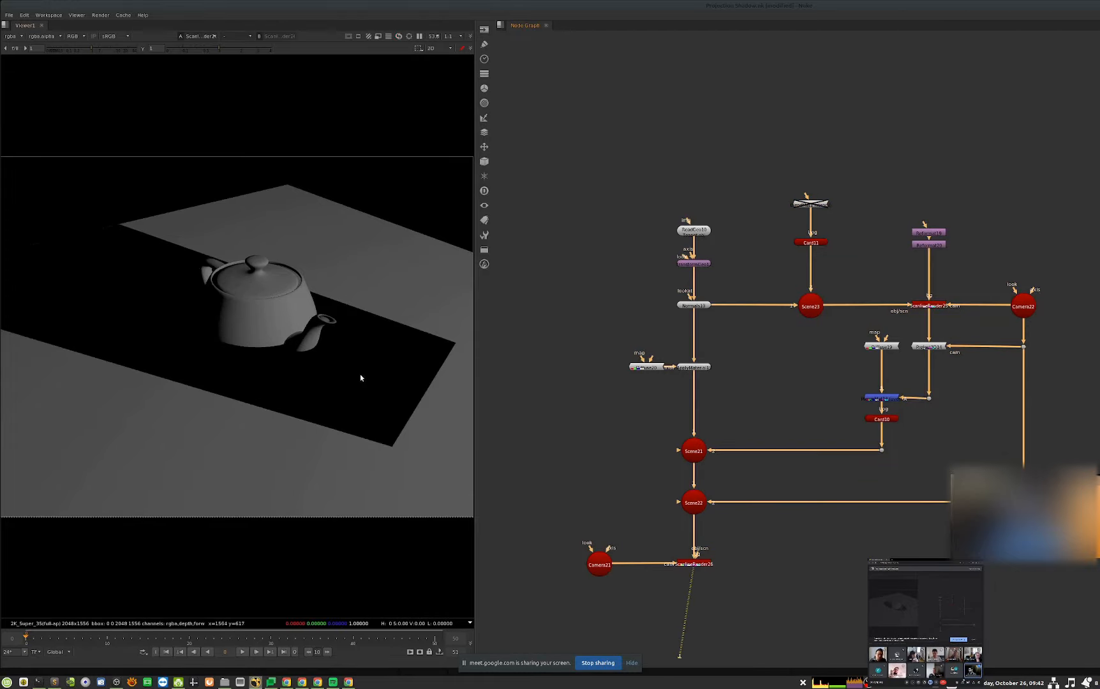
- Disable and re-enable Card11 to compare the ground shadow, and re-enable the stencil BlendMat1
scroll(833, 255, "up", 1)
left_click(812, 242)
key("d")
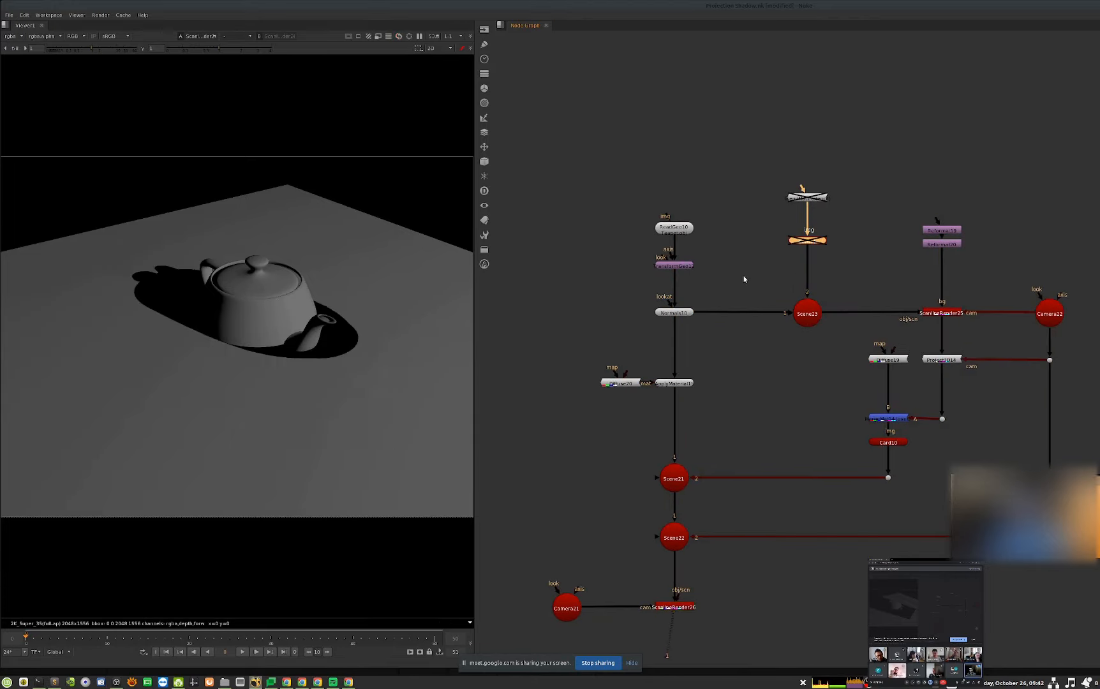
key("d")
scroll(832, 241, "up", 3)
left_click(806, 238)
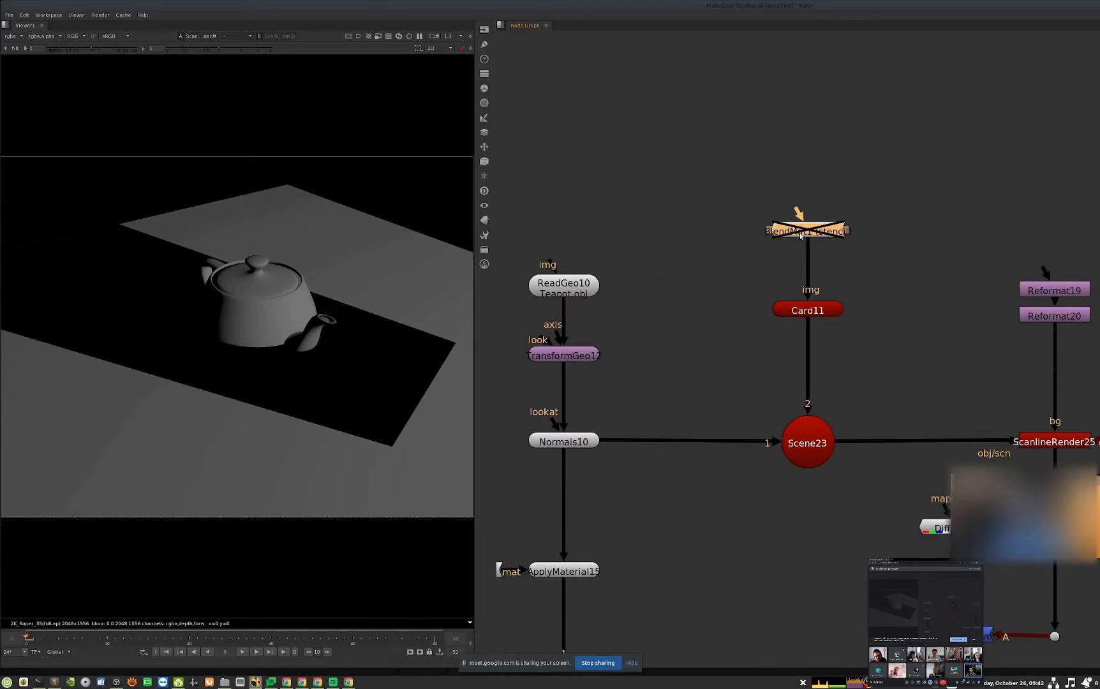
left_click_drag(800, 235, 814, 238)
key("d")
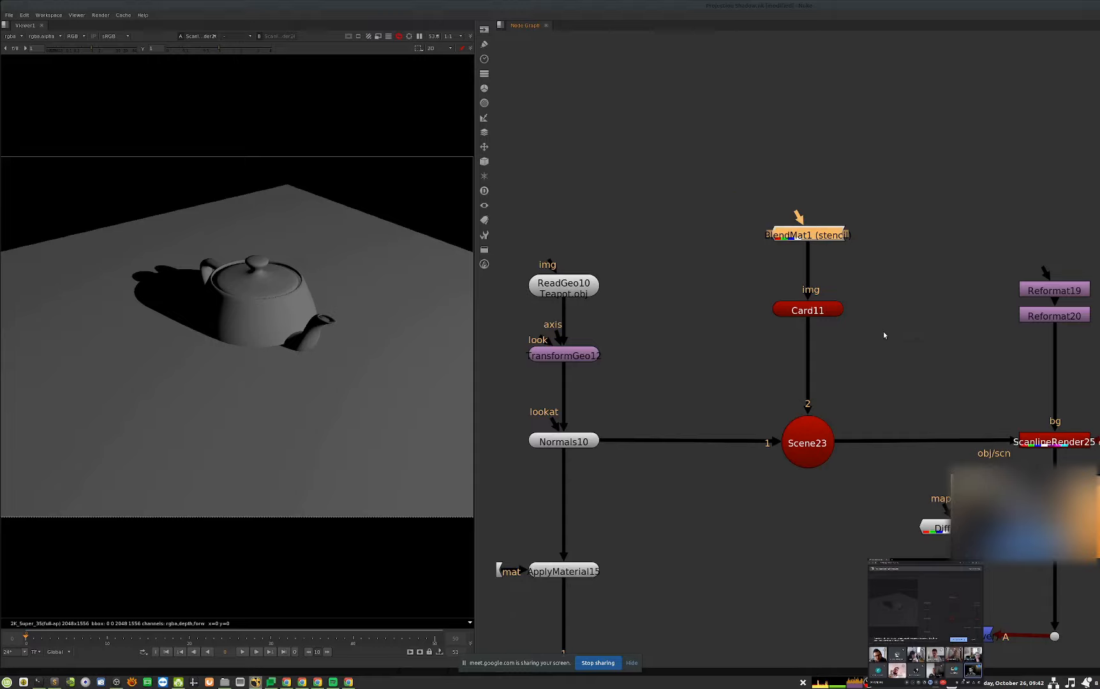
- Display the alpha of ScanlineRender25 and disable BlendMat1 to see the card without its stencil
middle_click_drag(884, 331, 768, 349)
left_click(963, 394)
key("1")
key("a")
left_click(734, 236)
key("d")
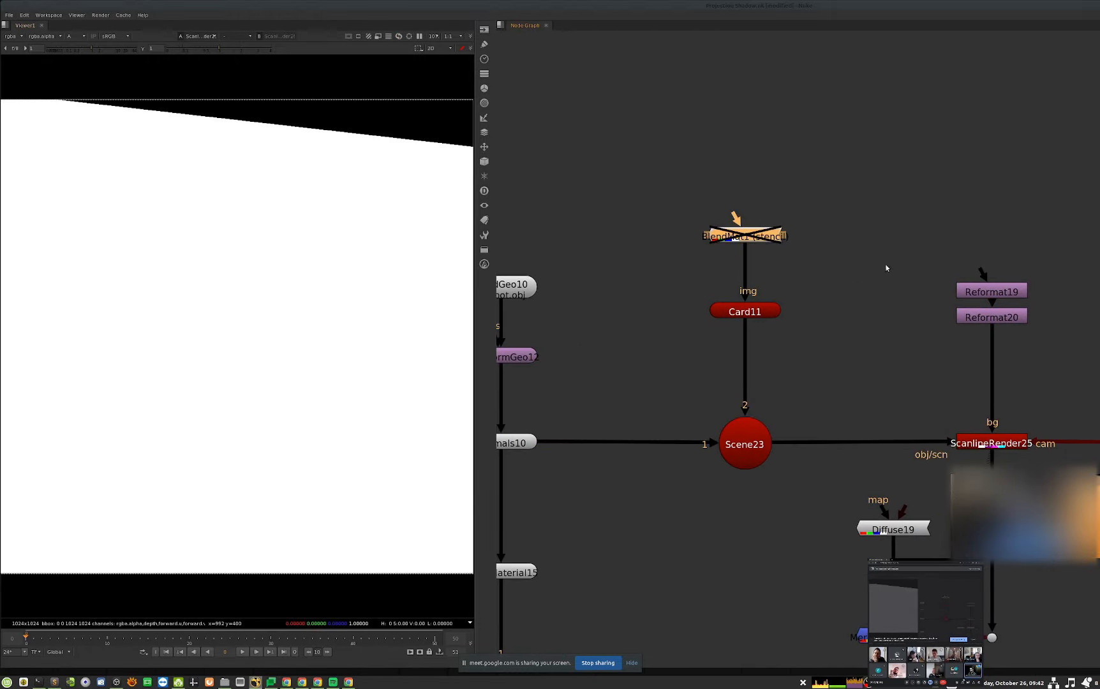
- Toggle Card11 off and on while viewing the projection alpha, and turn the BlendMat1 stencil back on
left_click(744, 311)
key("d")
key("d")
left_click(685, 270)
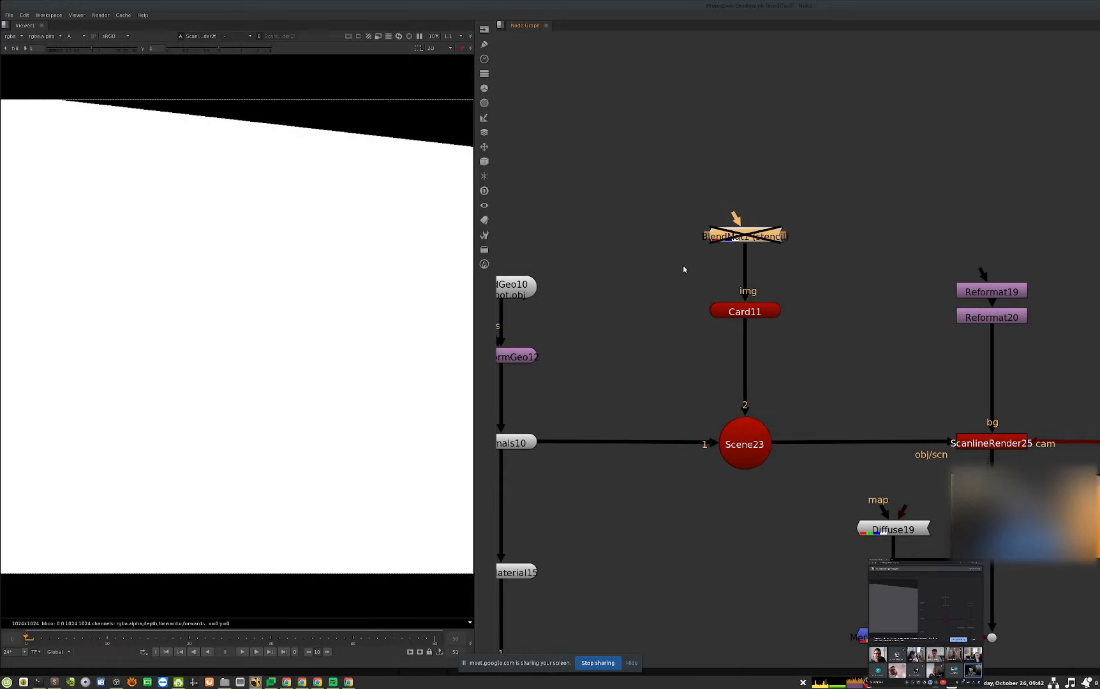
left_click(734, 236)
key("d")
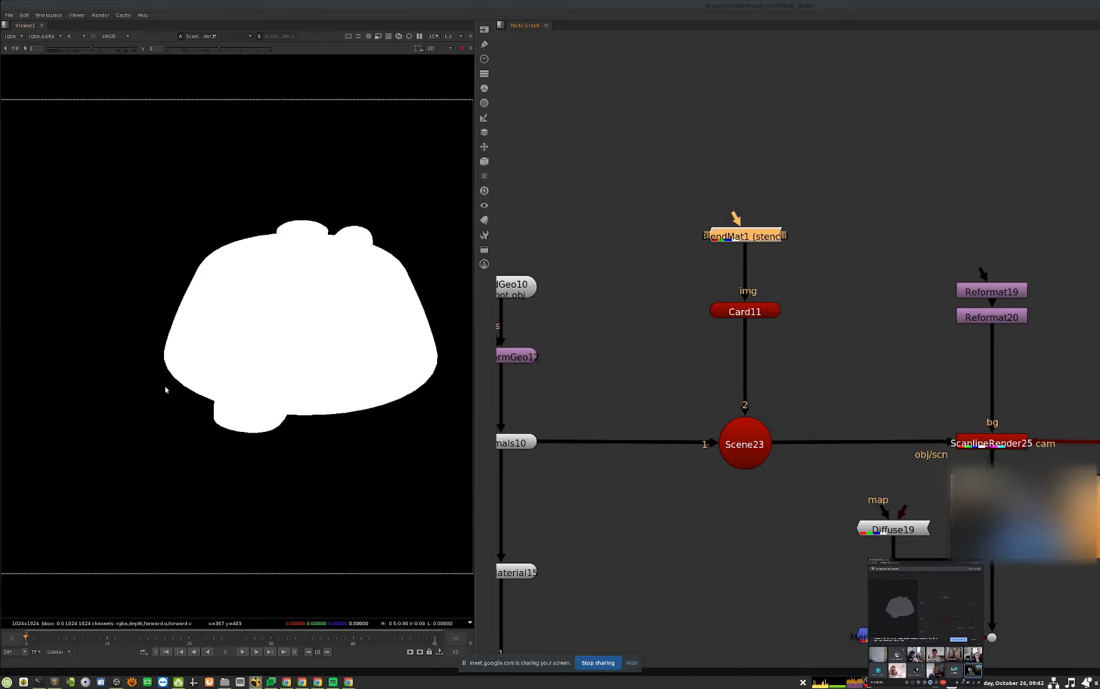
- Open the Project3D properties in the project depth setup, review the occlusion mode options and close the properties
middle_click_drag(728, 354, 841, 301)
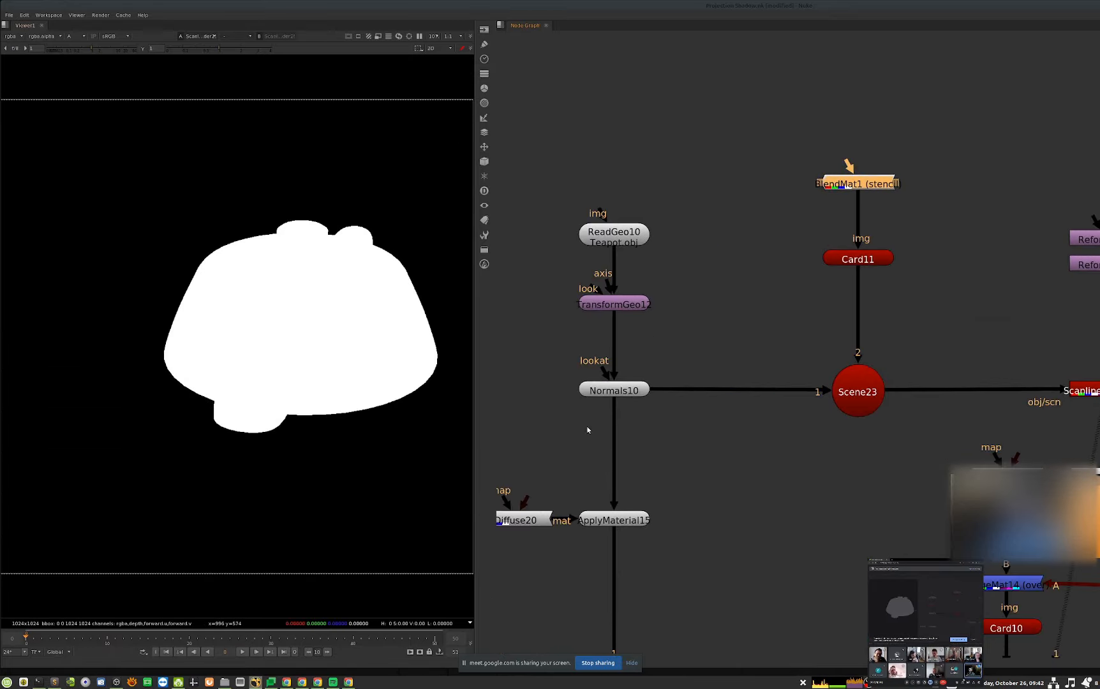
middle_click_drag(741, 375, 760, 445, "alt")
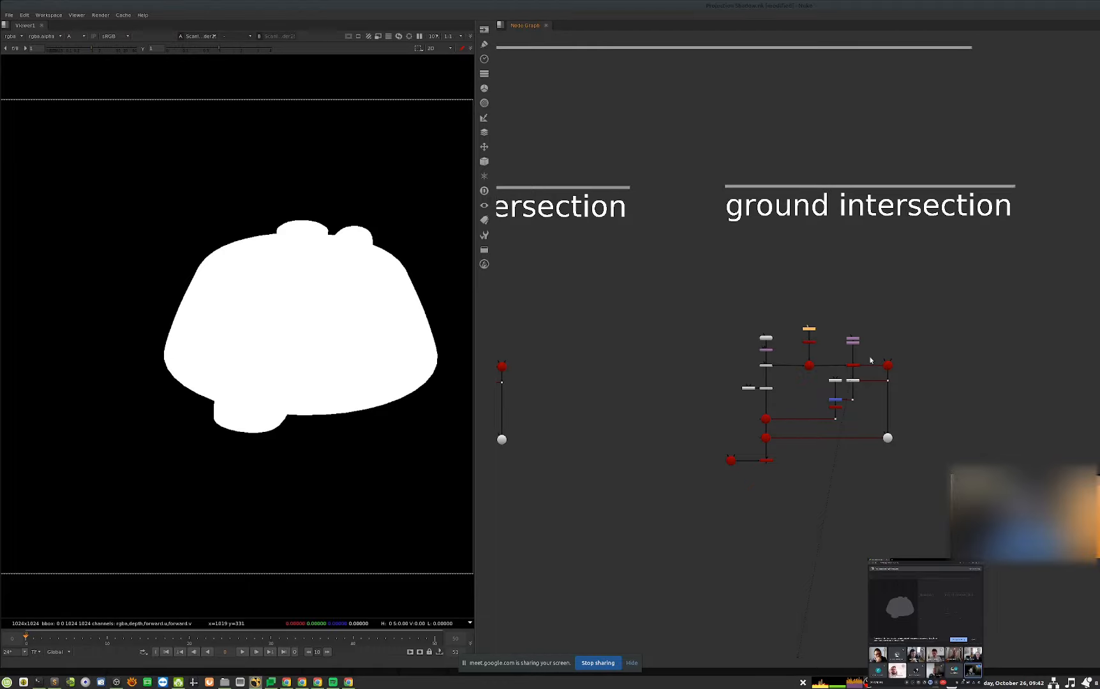
scroll(630, 374, "down", 5)
middle_click_drag(787, 373, 937, 315)
middle_click_drag(757, 409, 1049, 329)
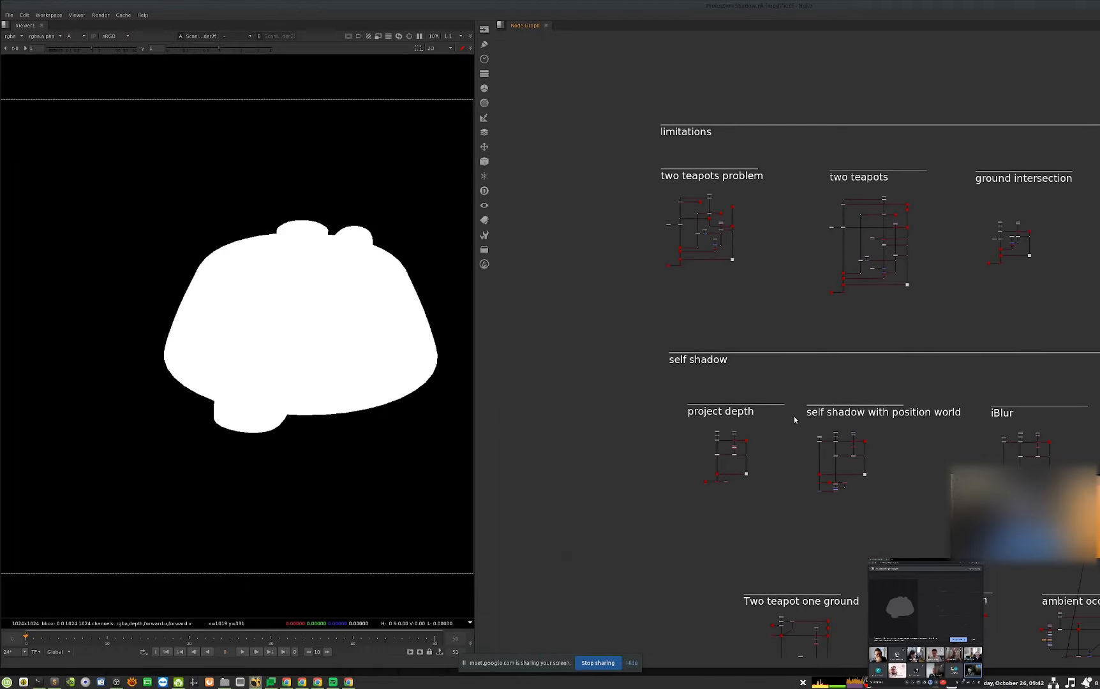
scroll(787, 454, "up", 3)
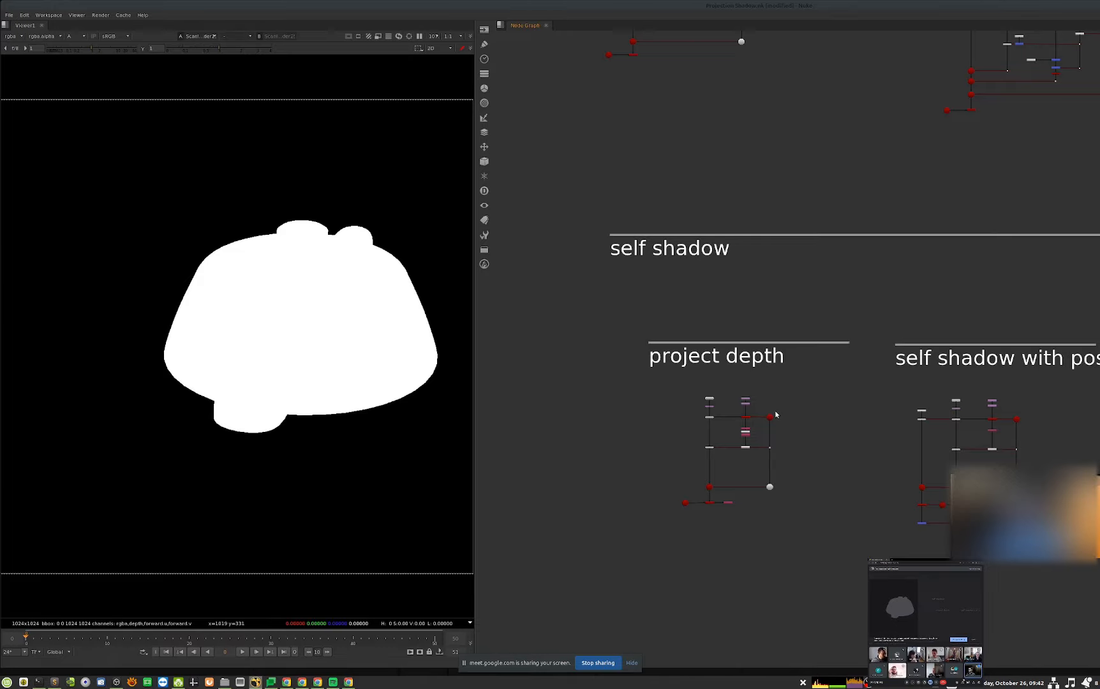
scroll(710, 448, "up", 5)
double_click(857, 436)
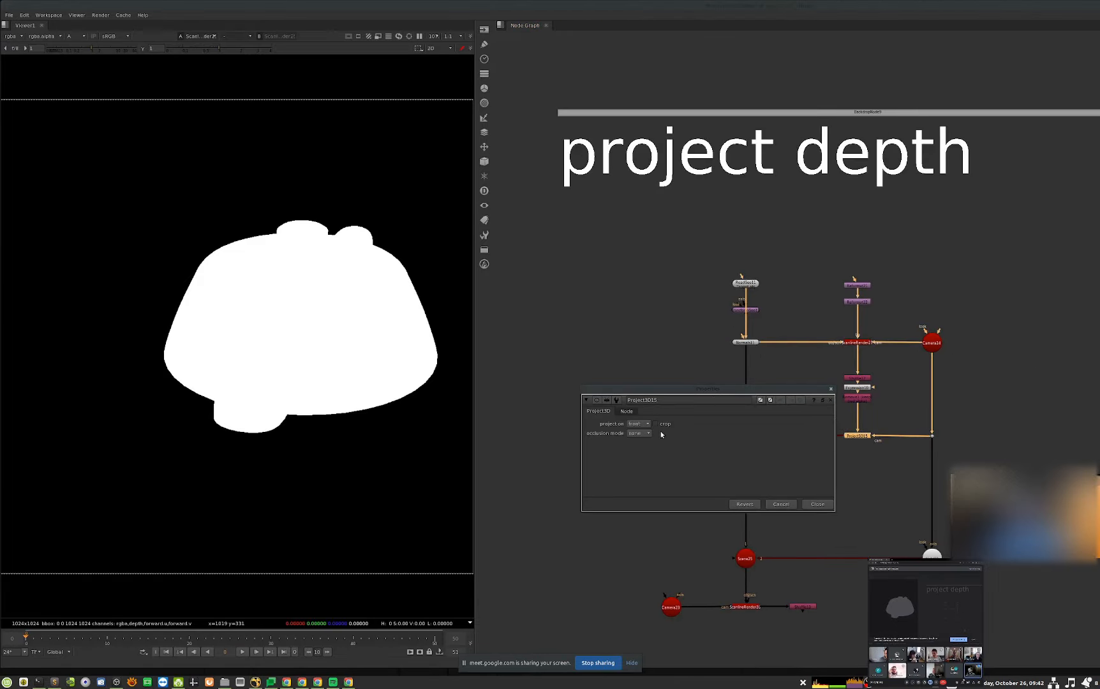
left_click(640, 434)
left_click(648, 445)
left_click(827, 504)
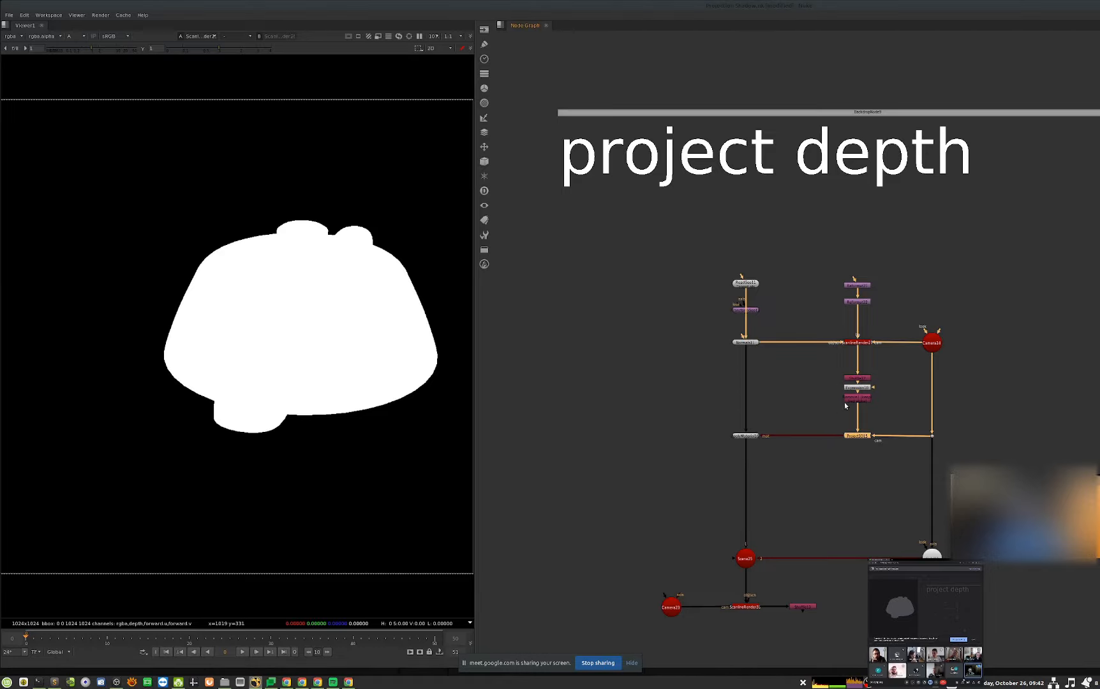
mouse_move(753, 310)
left_mouse_down()
mouse_move(771, 308)
mouse_move(748, 313)
left_mouse_up()
scroll(821, 294, "down", 5)
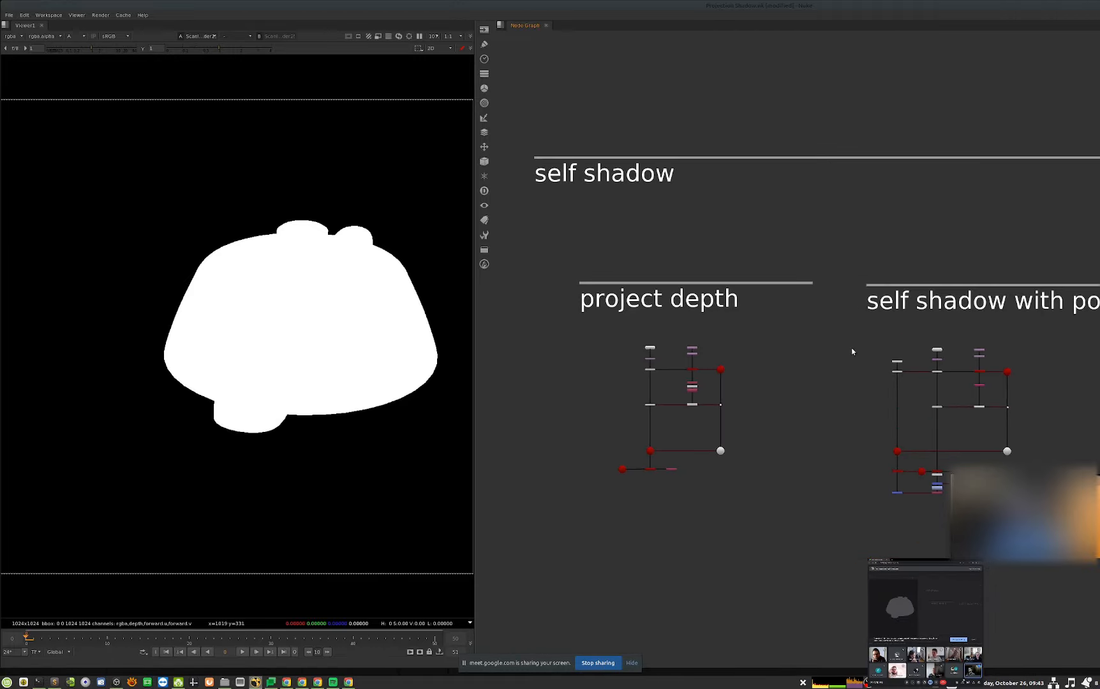
- Display the final ScanlineRender26 of the project depth setup in the viewer
scroll(855, 120, "down", 3)
middle_click_drag(854, 120, 790, 240)
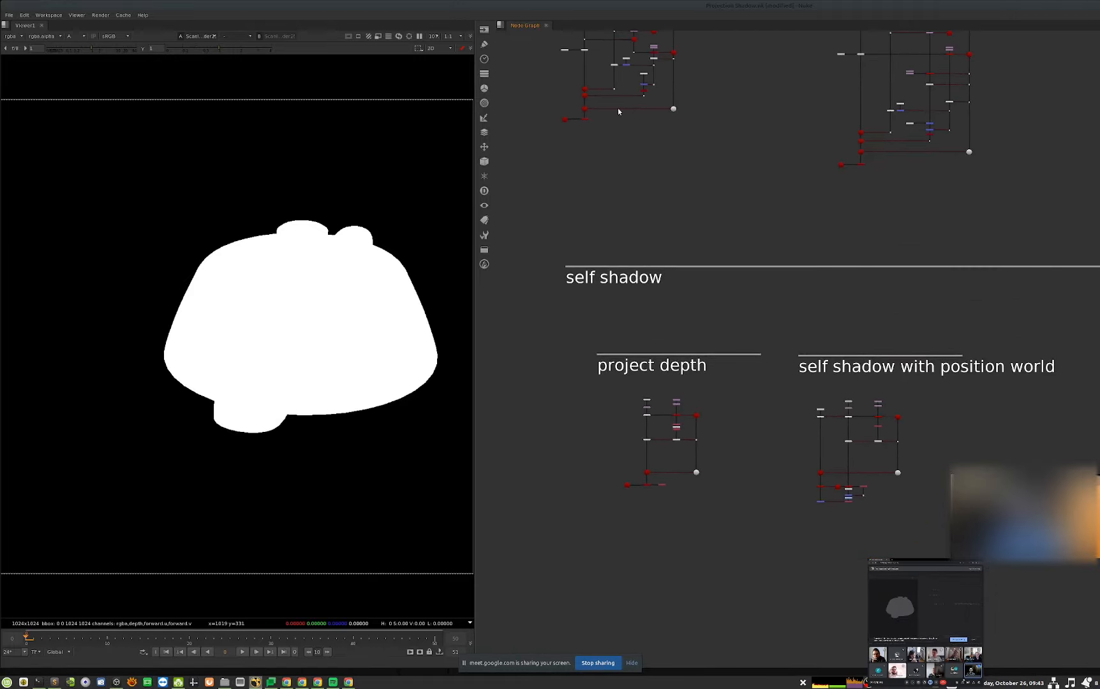
middle_click_drag(742, 454, 822, 415)
scroll(739, 436, "up", 6)
left_click_drag(677, 494, 606, 561)
key("1")
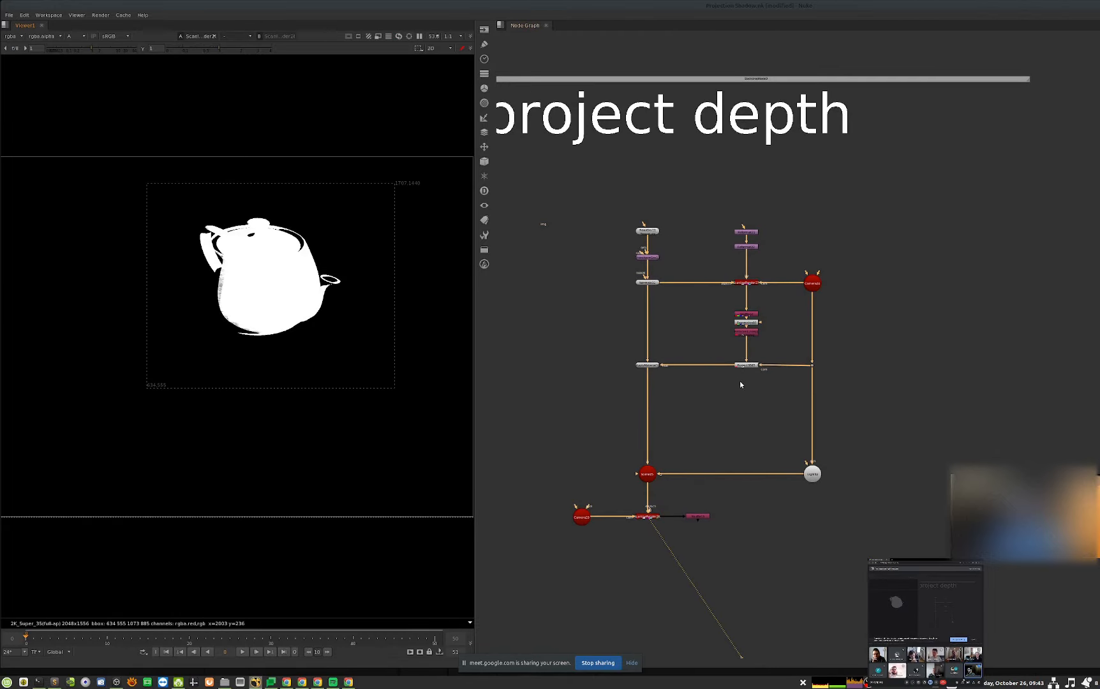
- Display ScanlineRender27, which renders the teapot from Camera24, in the viewer
middle_click_drag(769, 326, 760, 387)
scroll(761, 387, "up", 2)
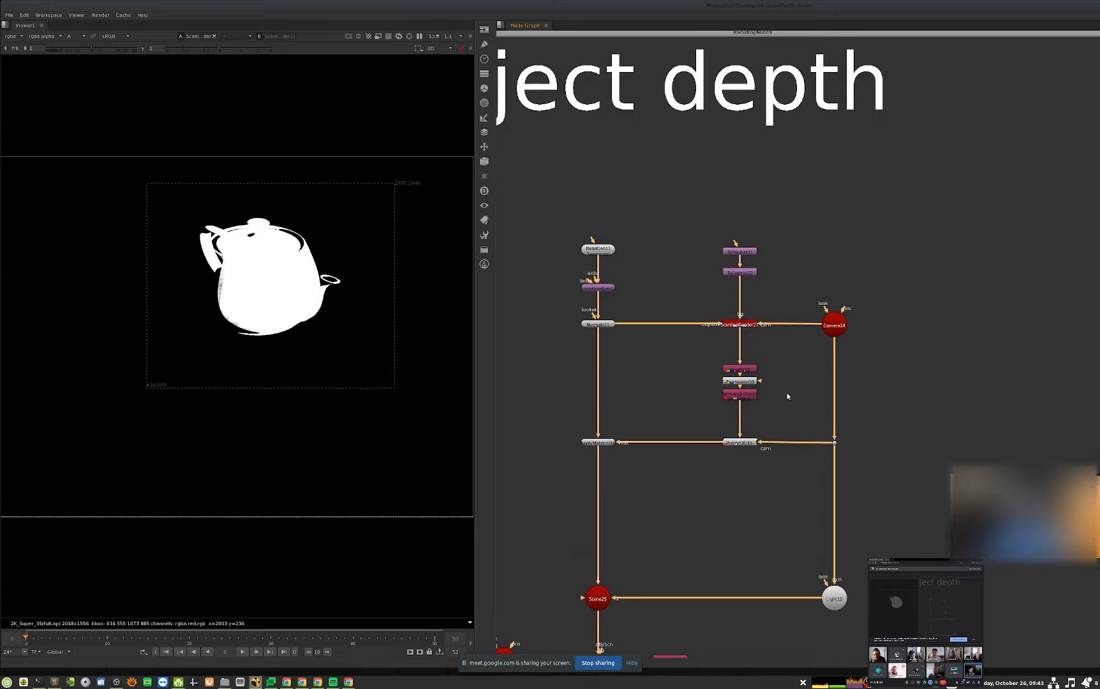
middle_click_drag(766, 360, 775, 372)
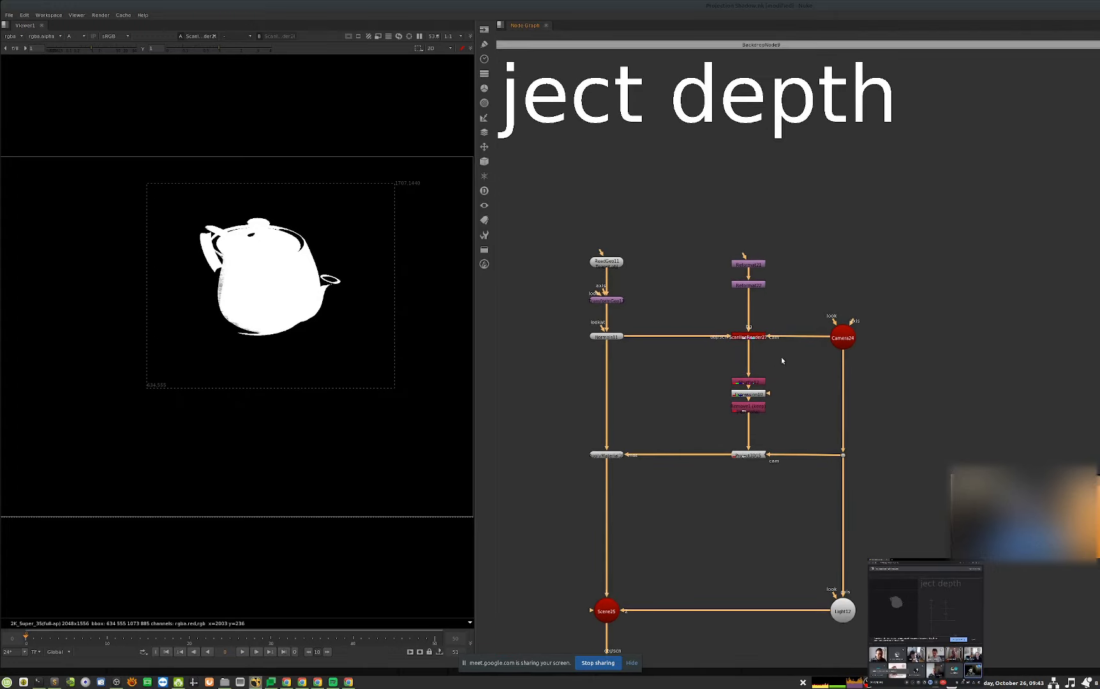
left_click_drag(790, 310, 747, 337)
key("1")
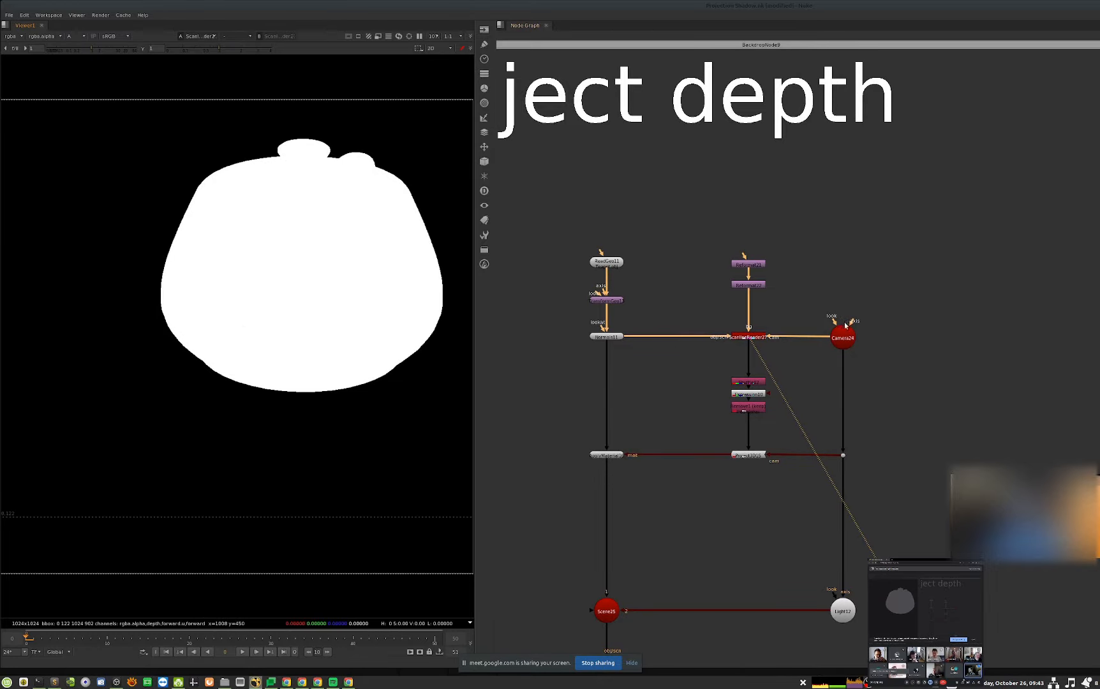
- View Shuffle12 in RGB instead of alpha and adjust the viewer gain to 12 with a lower gamma to examine the depth pass
scroll(776, 376, "up", 2)
left_click(742, 385)
key("1")
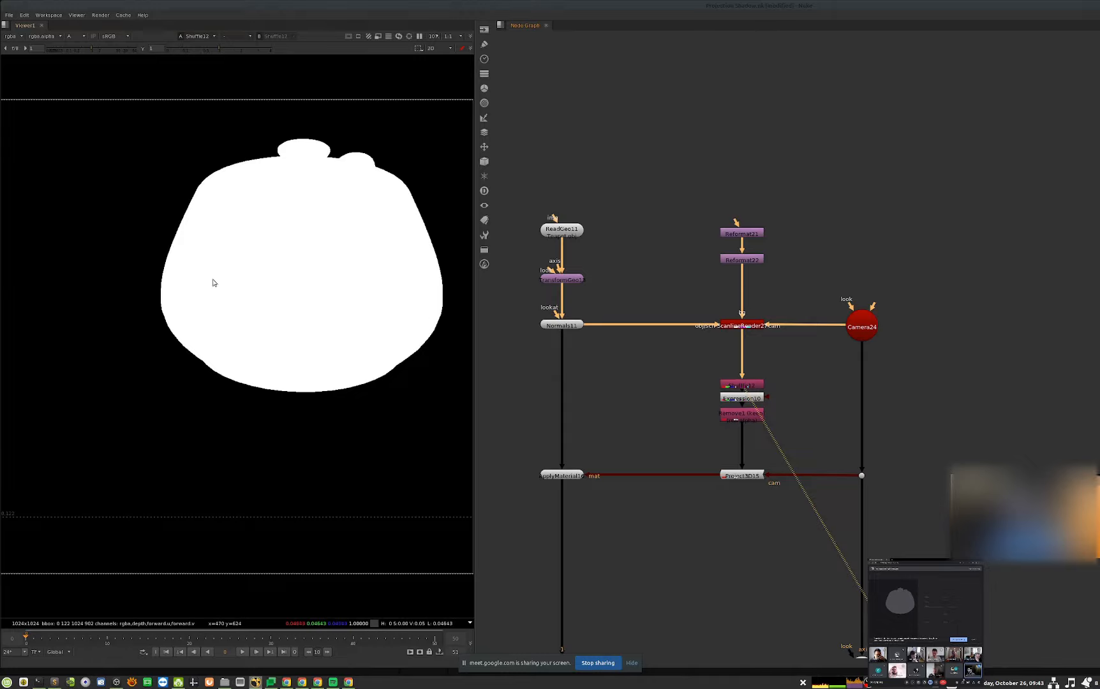
key("a")
left_click_drag(96, 51, 120, 52)
scroll(208, 275, "up", 3)
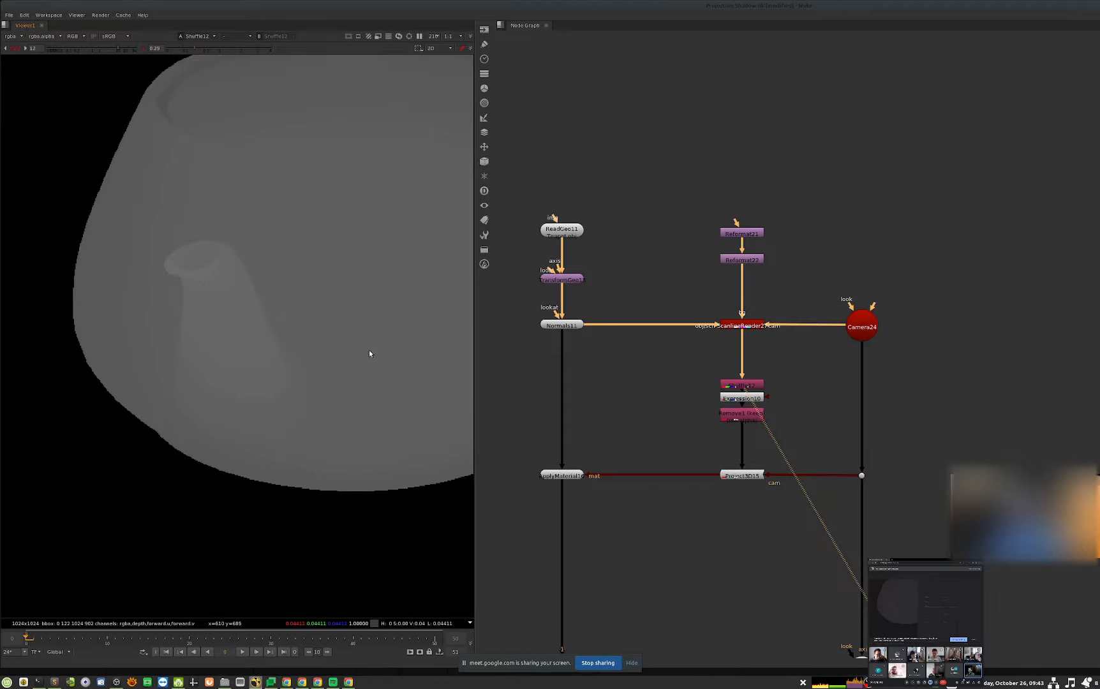
- View Expression10 and lower the viewer gain and gamma to examine the depth values on the teapot
scroll(368, 352, "down", 2)
left_click(734, 398)
key("1")
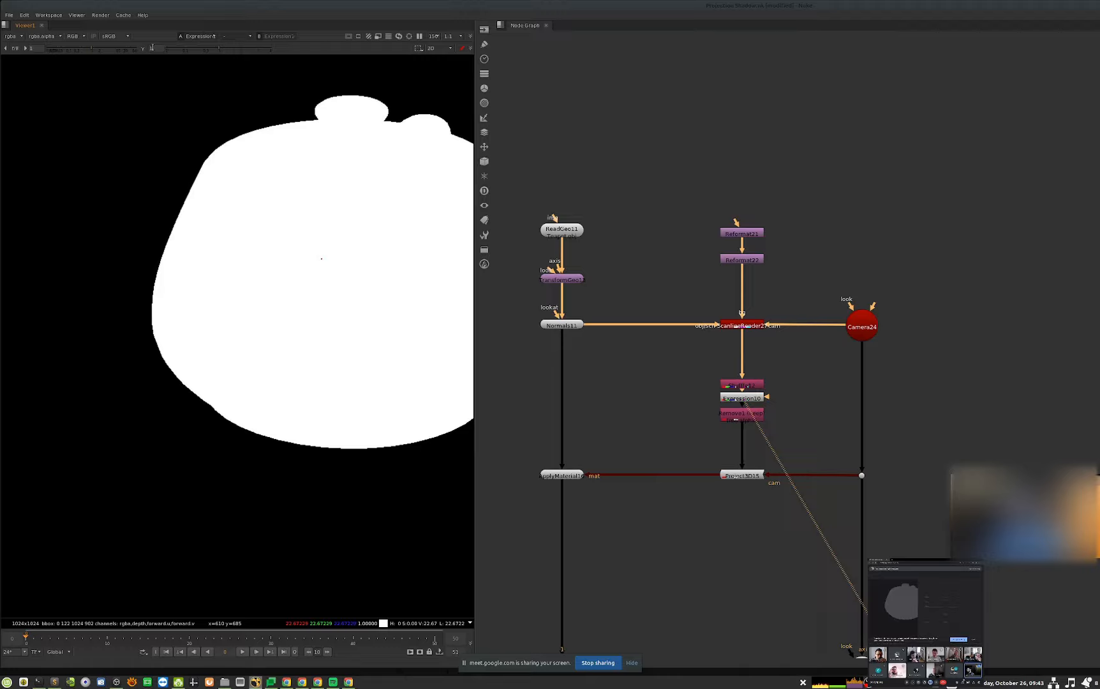
left_click_drag(74, 51, 45, 54)
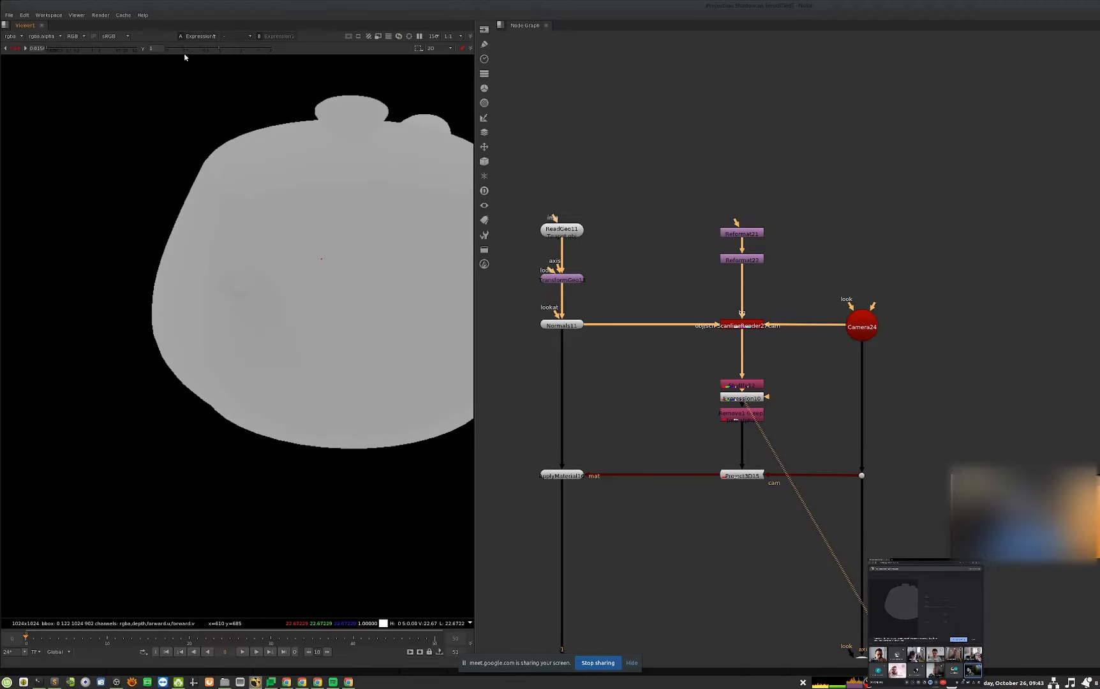
left_click_drag(218, 50, 196, 50)
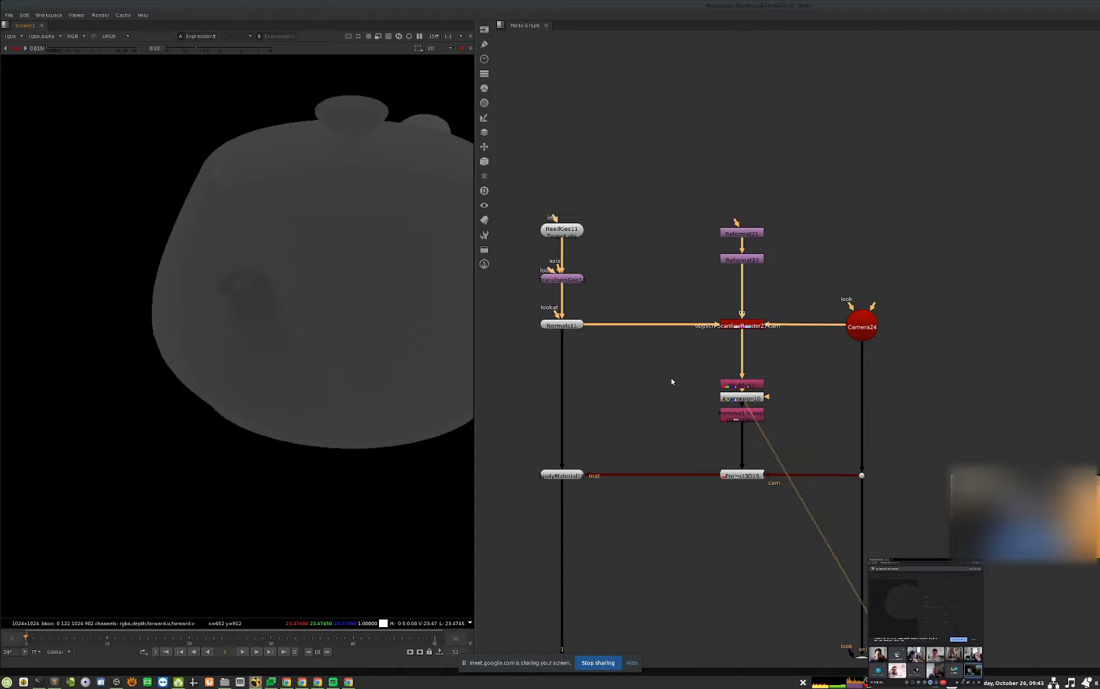
- View ScanlineRender26 of the project depth setup, reset the viewer gain and gamma, and show its colour channels
middle_click_drag(637, 468, 679, 435)
middle_click_drag(652, 509, 757, 263)
left_click(715, 471)
key("1")
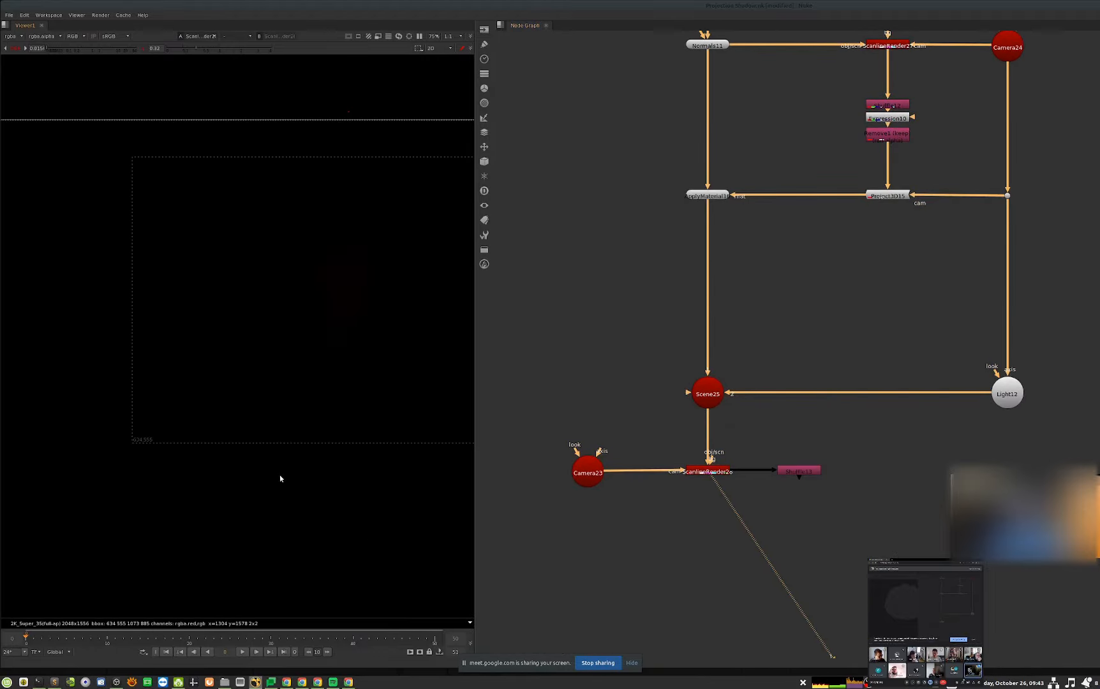
left_click(77, 50, "ctrl")
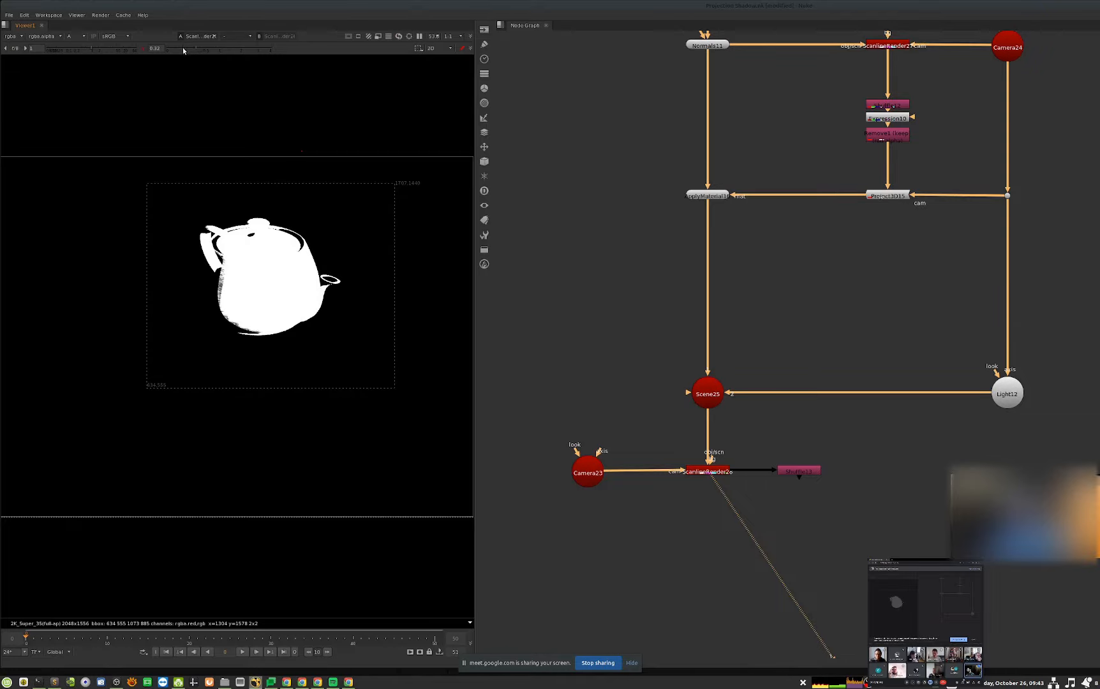
left_click(185, 50, "ctrl")
key("a")
scroll(323, 304, "up", 3)
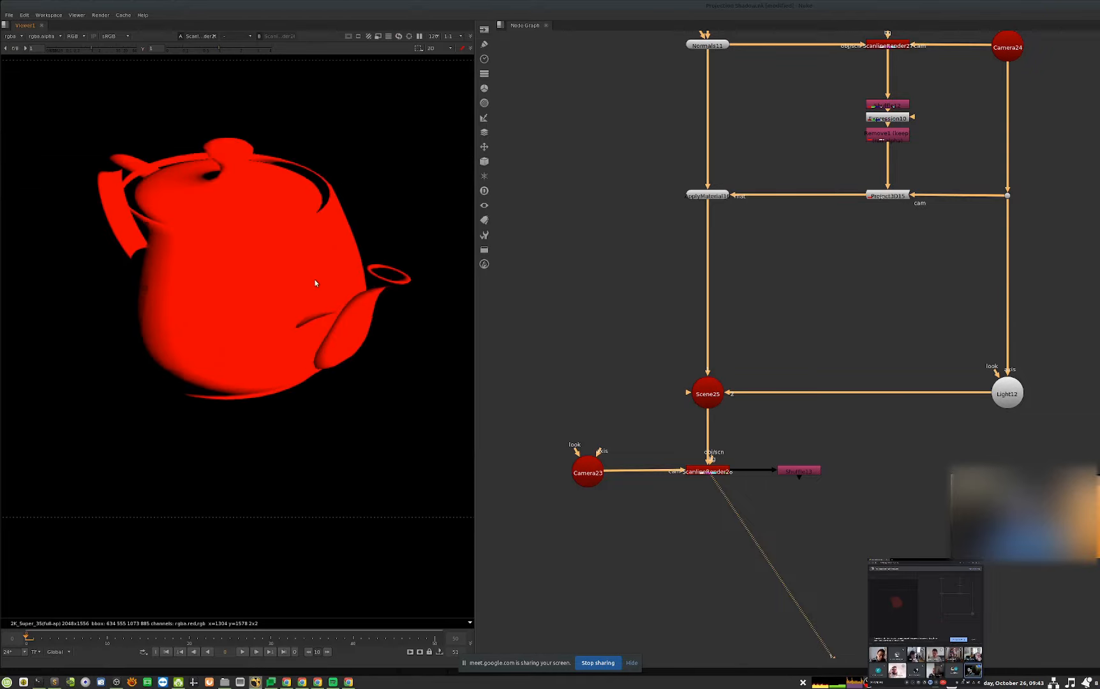
- Lower the viewer gain and gamma to inspect the projected depth on the teapot, and reset both
left_click_drag(91, 50, 55, 50)
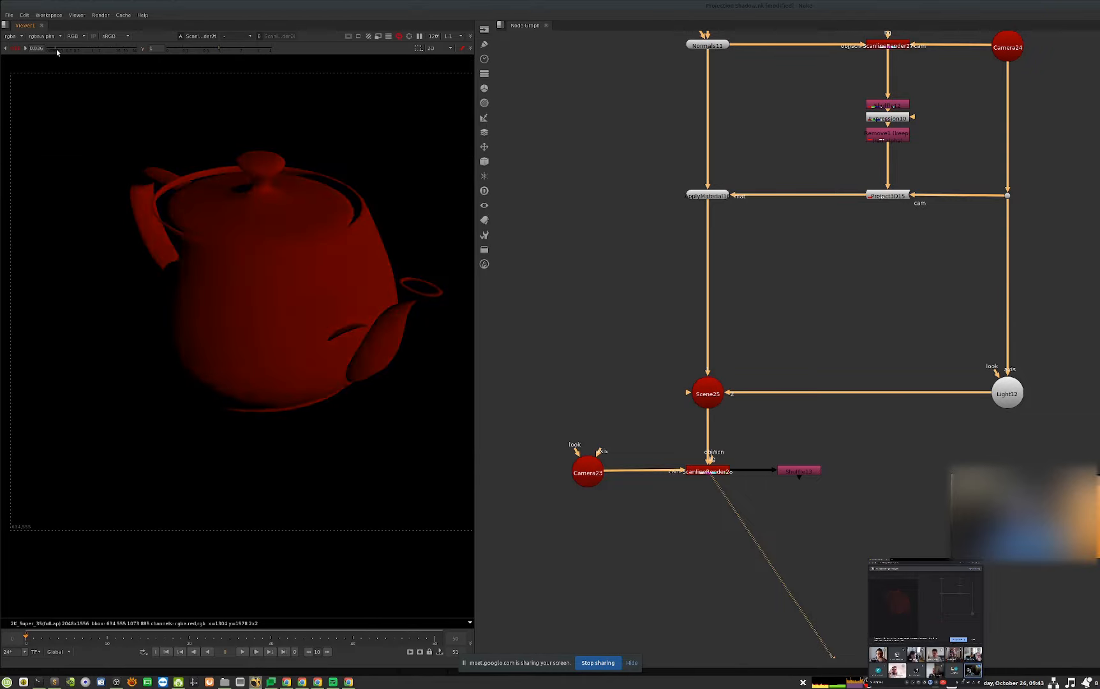
left_click_drag(218, 50, 195, 49)
left_click_drag(66, 49, 73, 50)
scroll(331, 309, "up", 1)
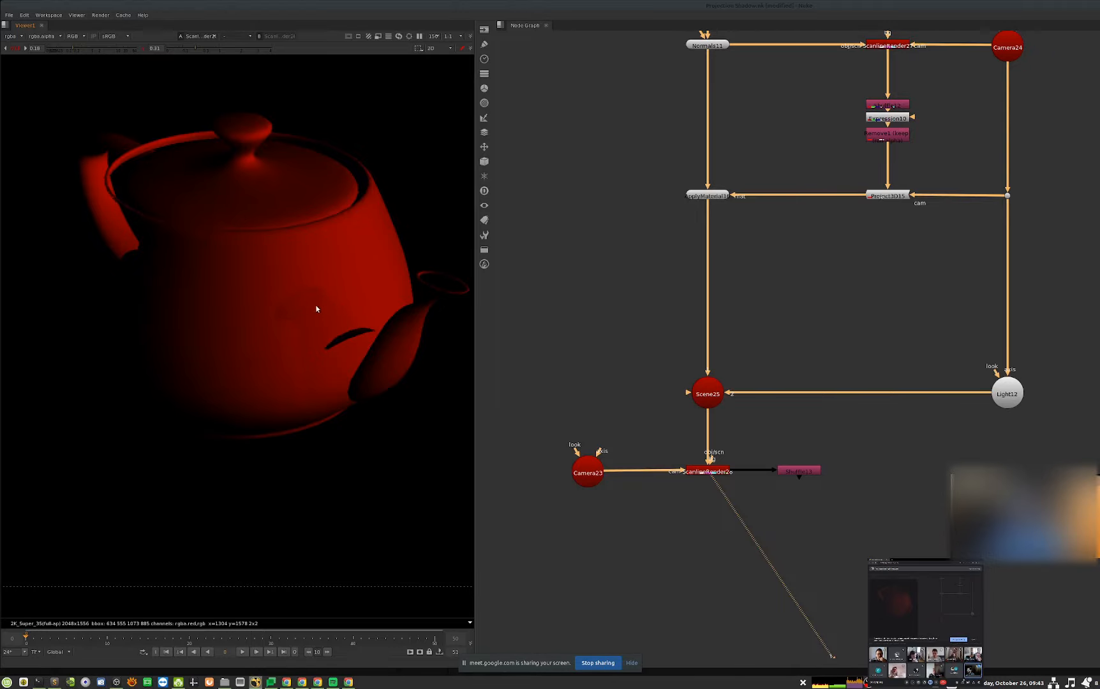
middle_click_drag(353, 322, 310, 338)
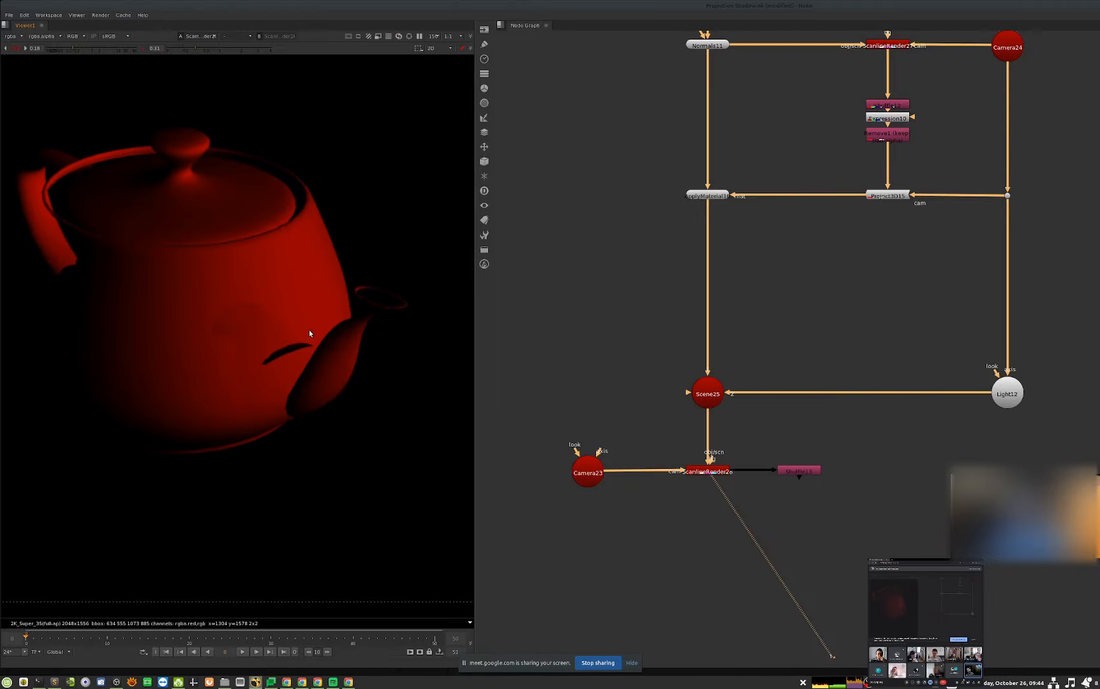
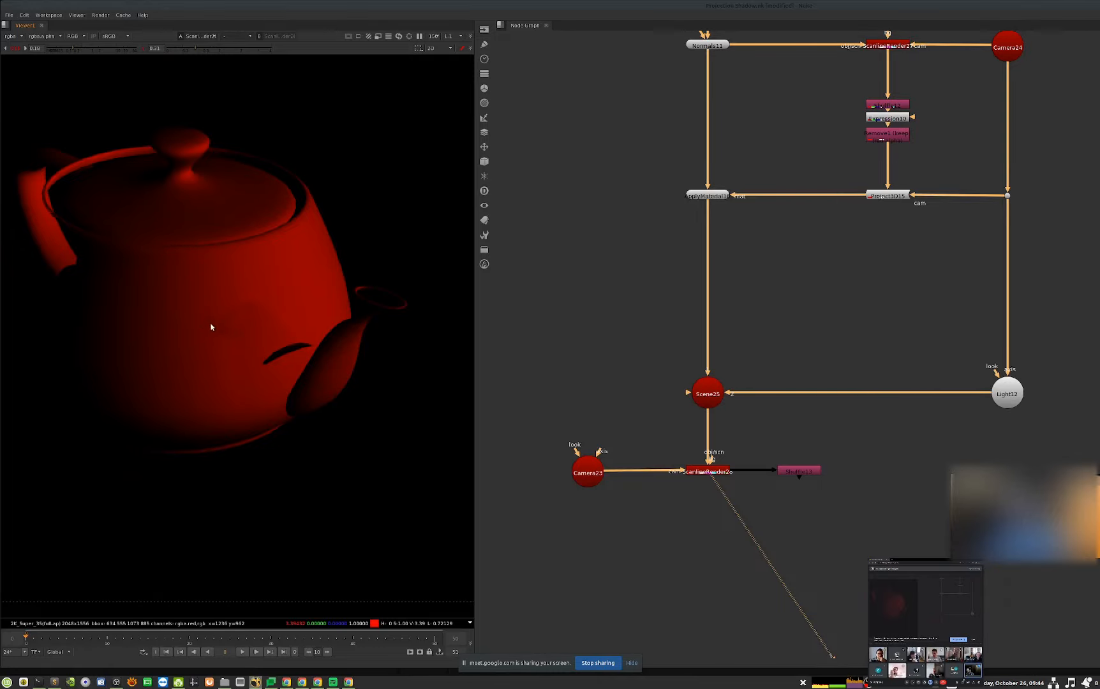
scroll(256, 351, "down", 2)
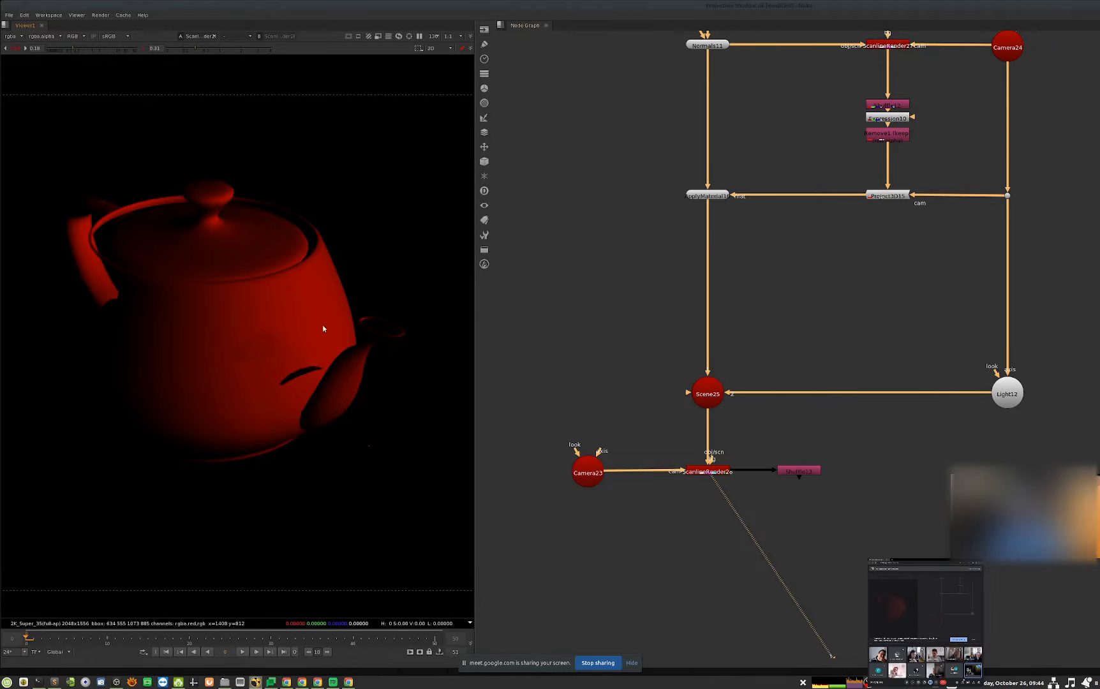
left_click(115, 48, "ctrl")
left_click(182, 49, "ctrl")
- Display Shuffle14 of the self shadow with position world setup and fit its position pass in the viewer
scroll(913, 371, "down", 5)
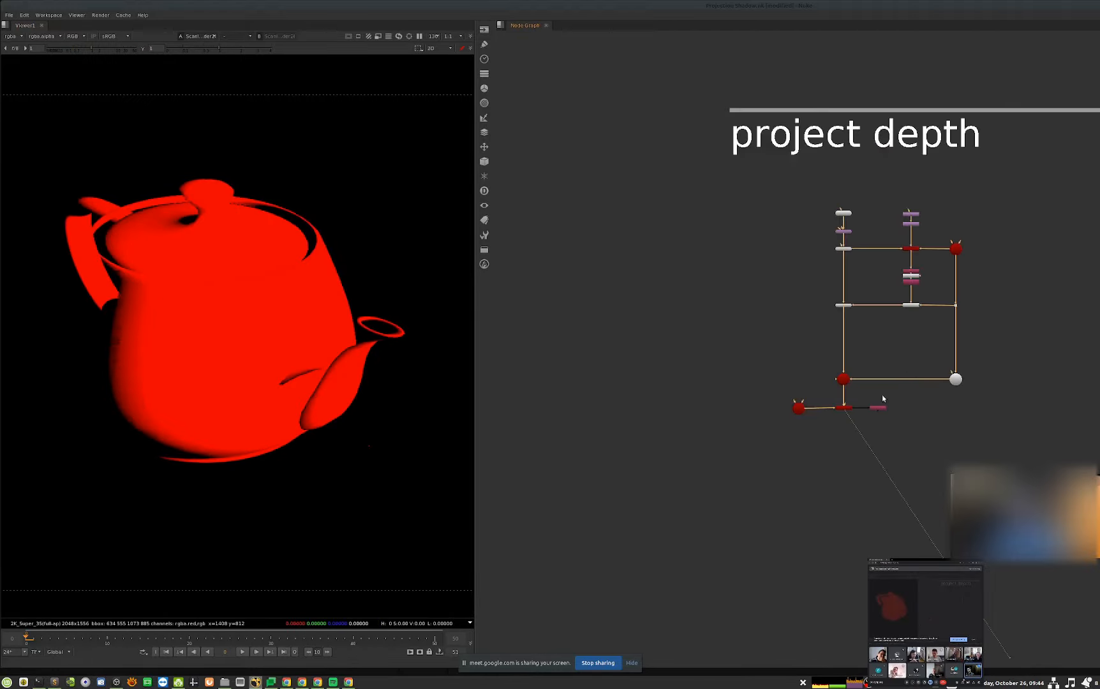
middle_click_drag(882, 394, 532, 414)
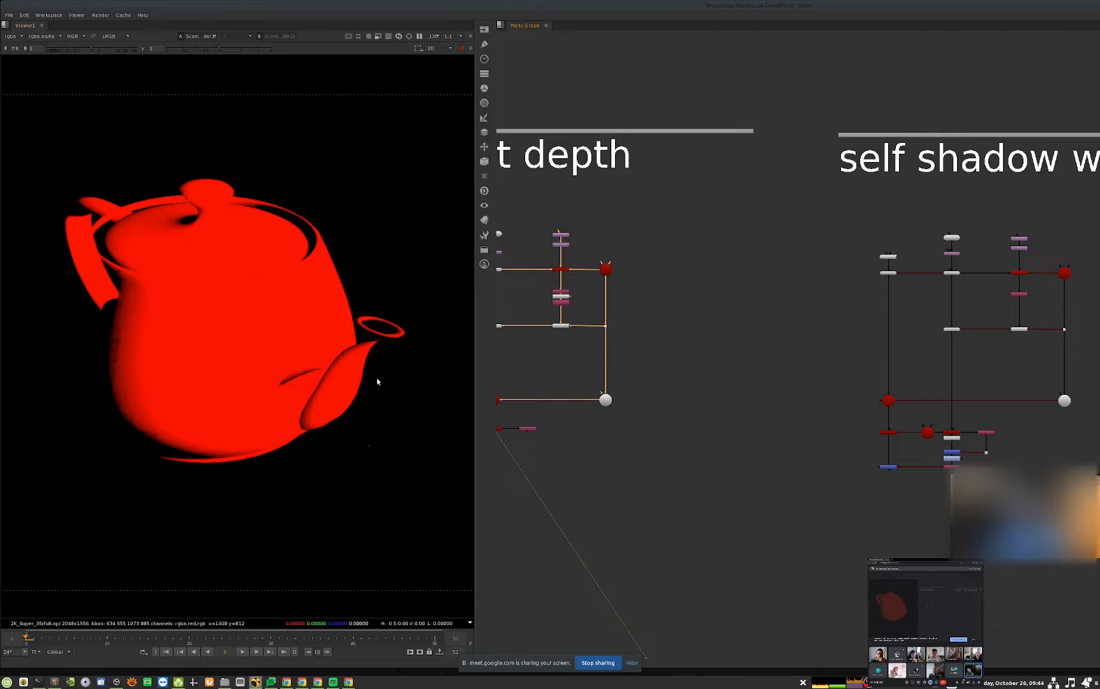
middle_click_drag(359, 382, 357, 379)
middle_click_drag(991, 356, 844, 371)
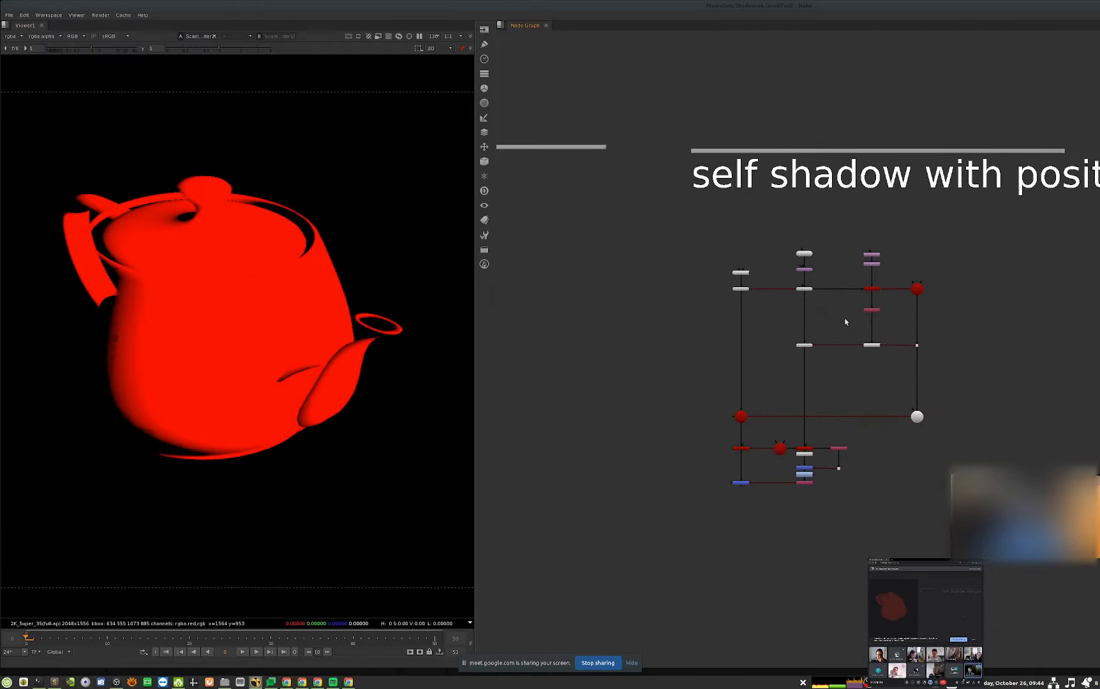
scroll(855, 313, "up", 3)
left_click(875, 308)
key("1")
key("f")
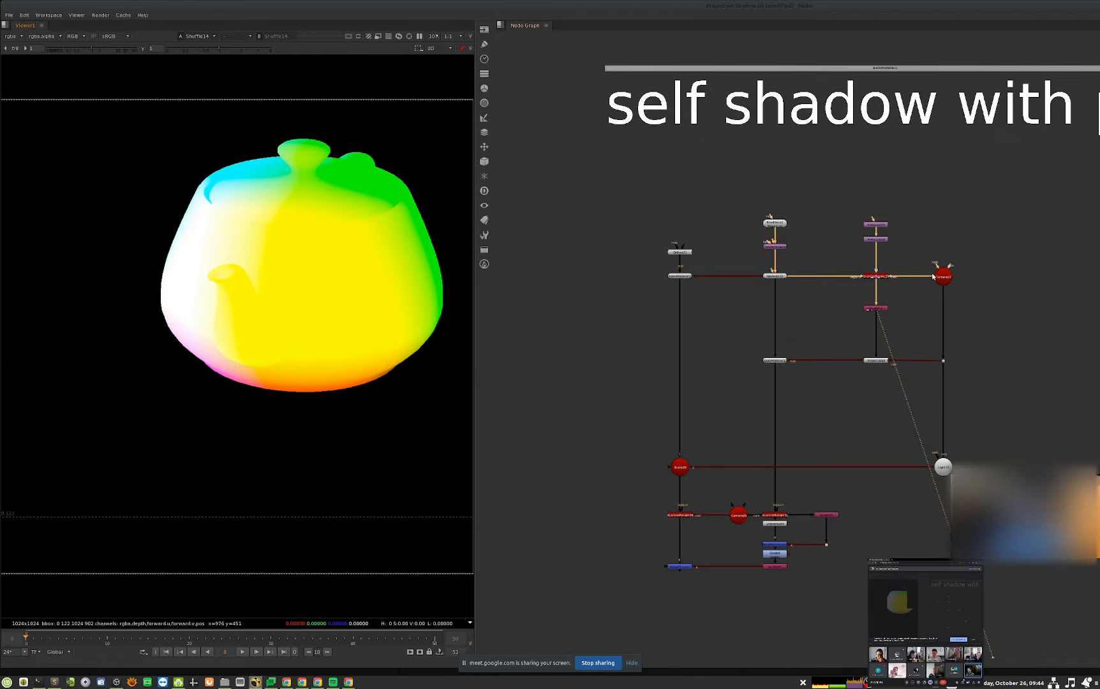
- Open the properties of the ScanlineRender feeding Shuffle14, review the surface point output in its shader settings and close them
double_click(875, 276)
left_click(702, 241)
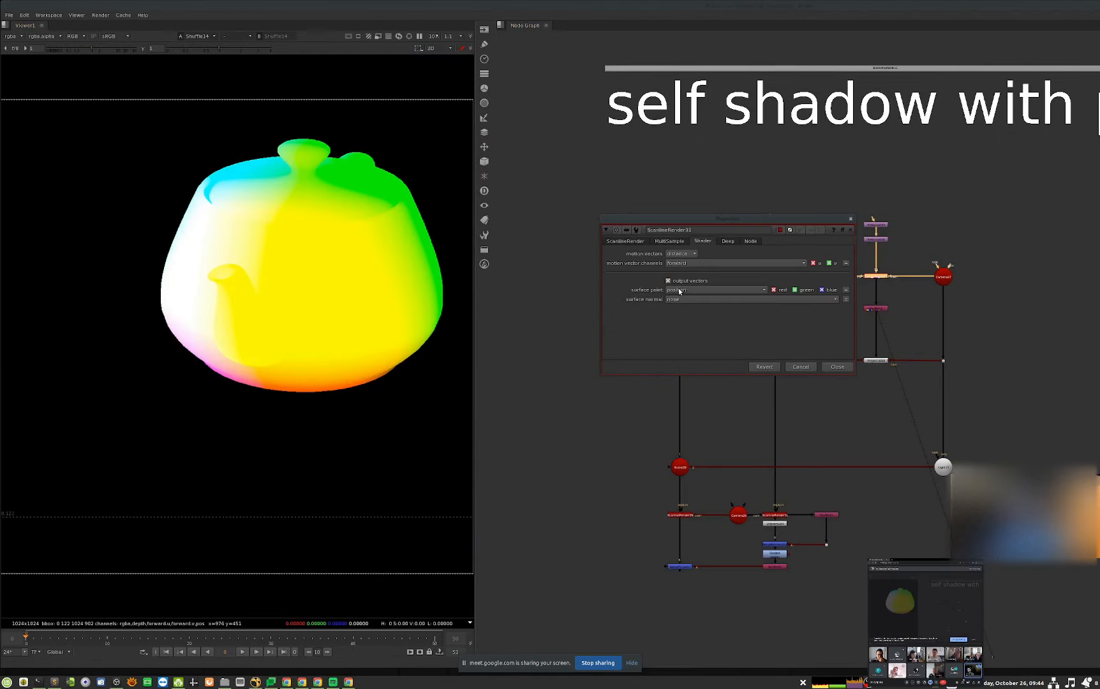
left_click(837, 366)
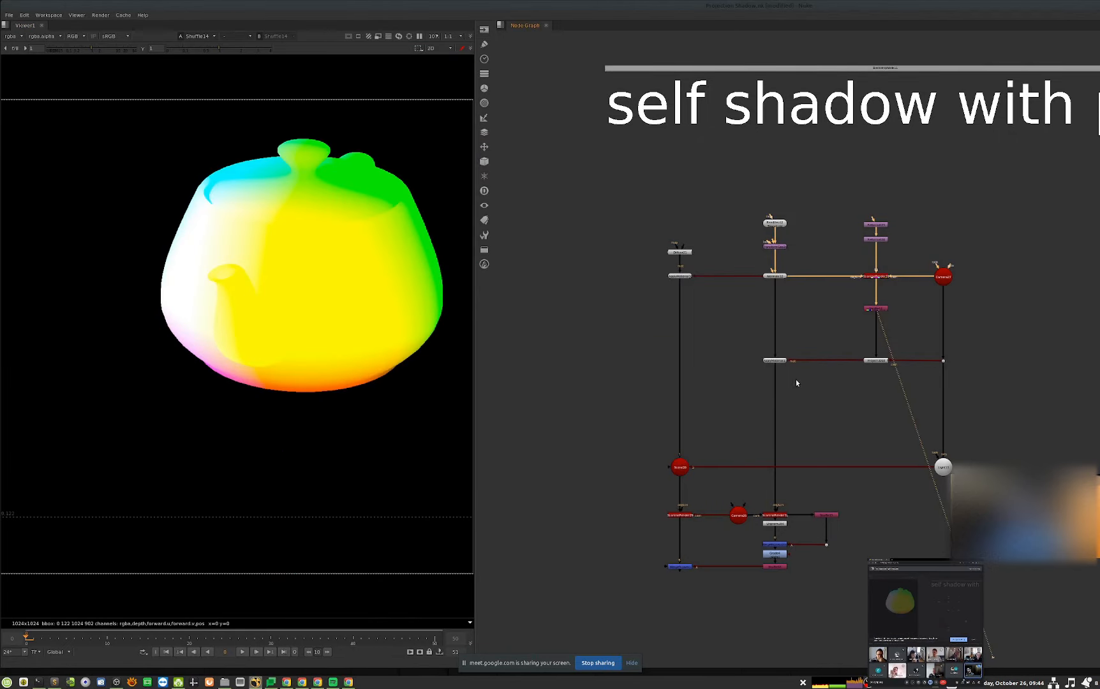
- View the ScanlineRender with the projected position pass and lower the viewer gain to examine the spout's projection on the teapot body
left_click(774, 515)
key("1")
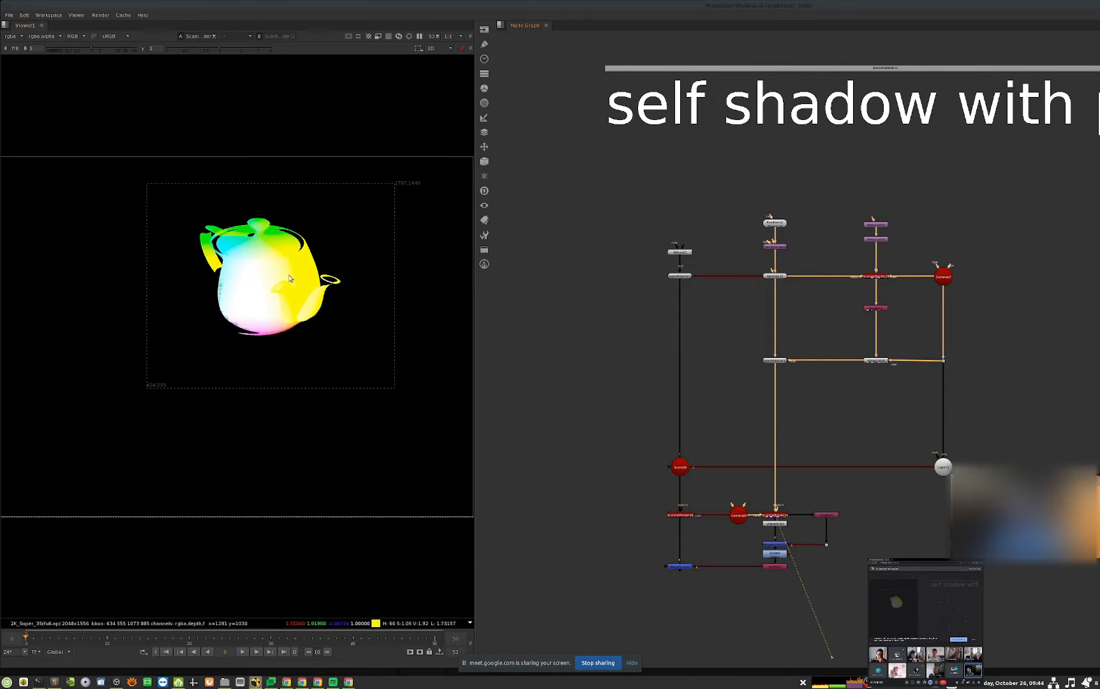
scroll(293, 283, "up", 3)
left_click_drag(92, 49, 57, 49)
scroll(342, 339, "up", 3)
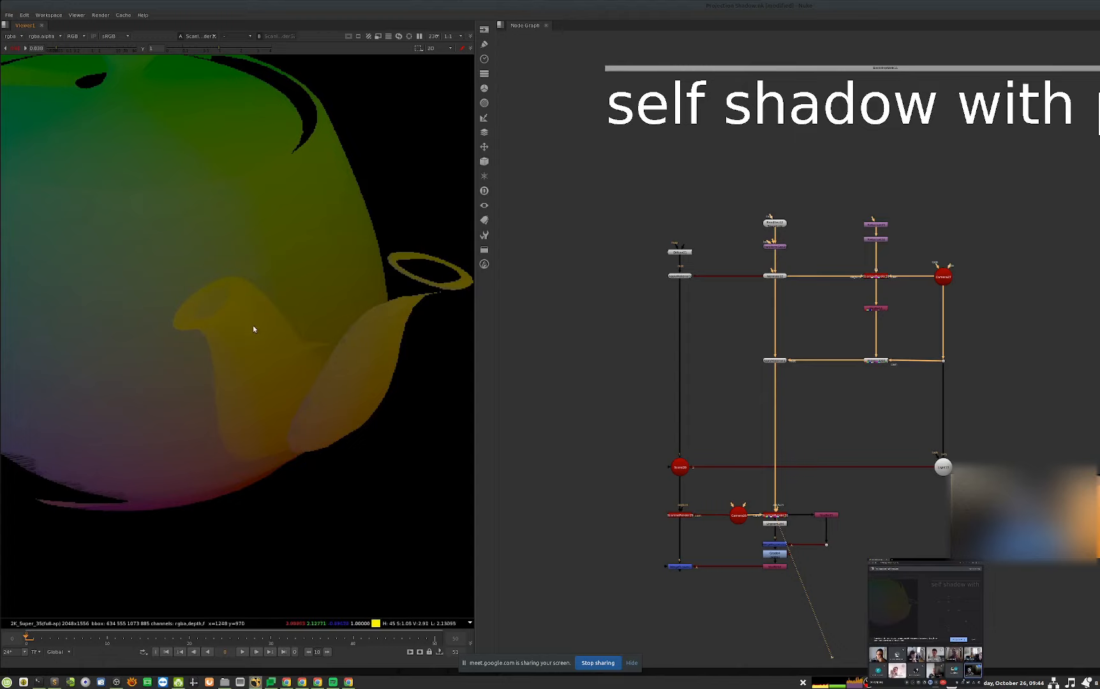
scroll(312, 356, "up", 1)
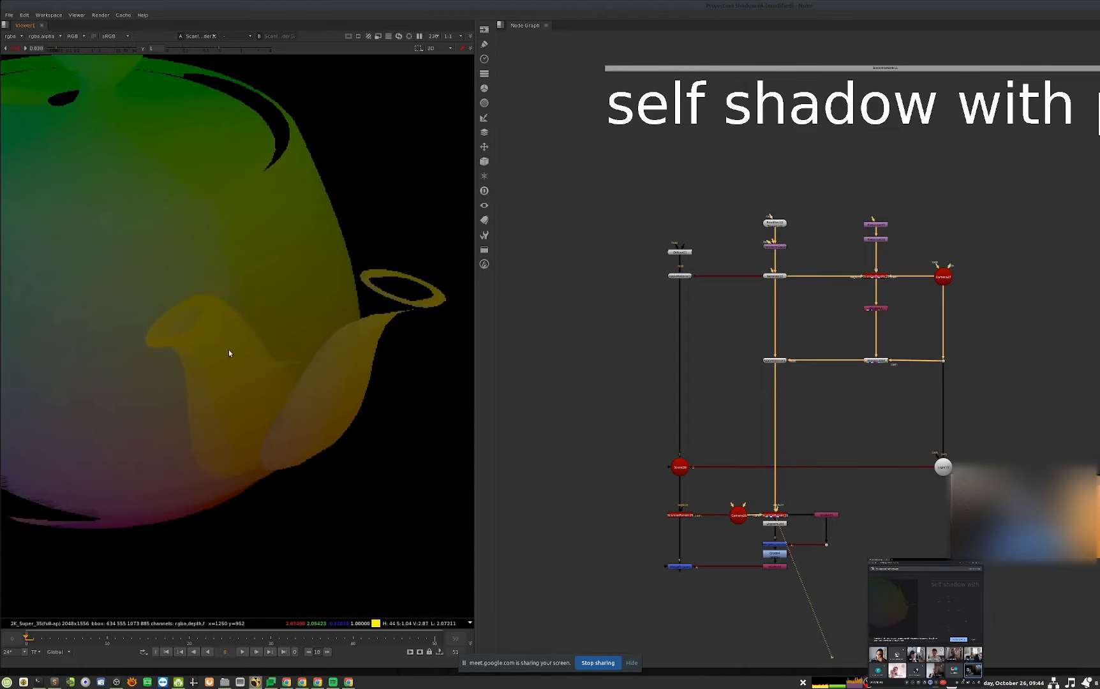
middle_click_drag(229, 352, 265, 364)
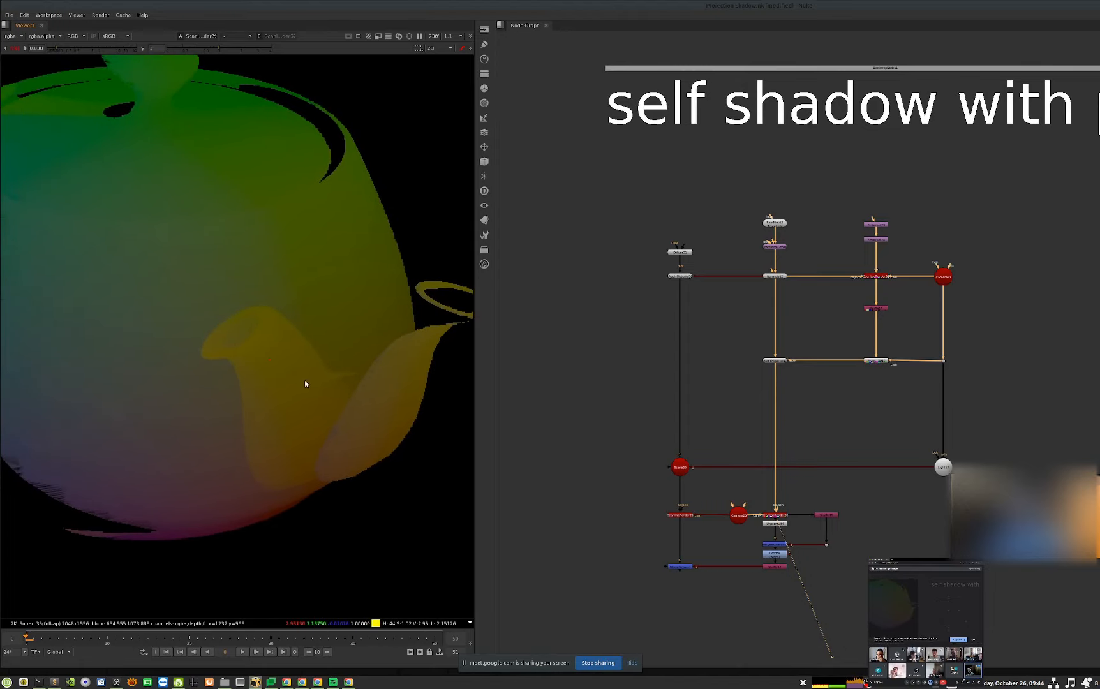
middle_click_drag(333, 358, 254, 368)
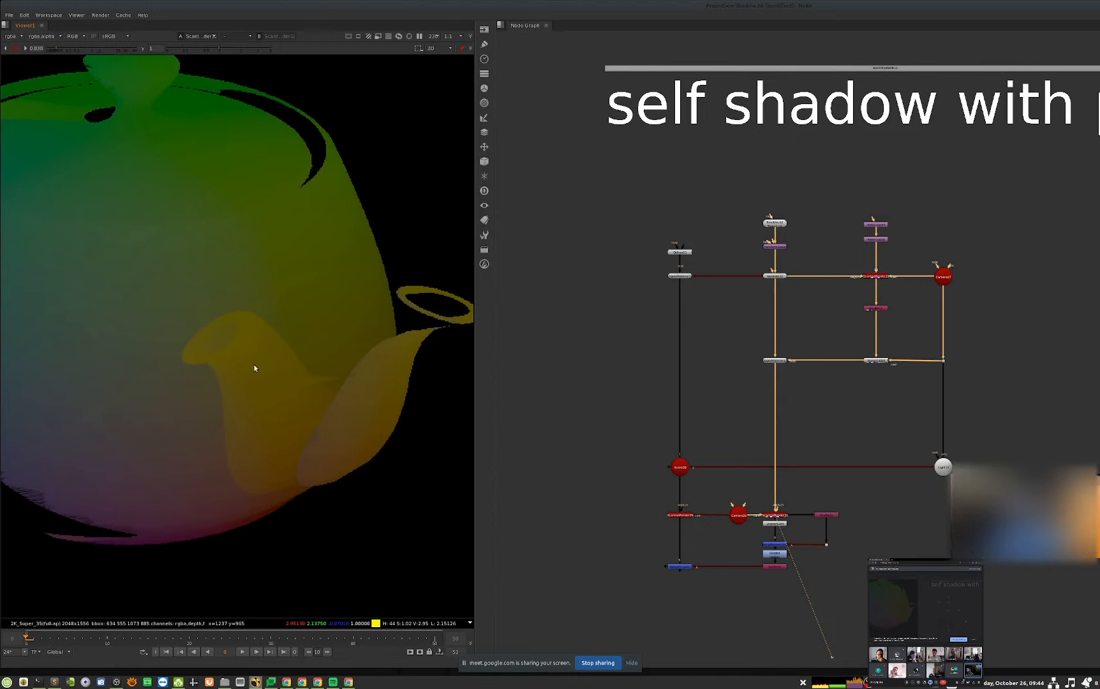
- Add a RotoPaint node beside the self shadow setup, activate its Brush, and undo a first test stroke
middle_click_drag(788, 335, 843, 343)
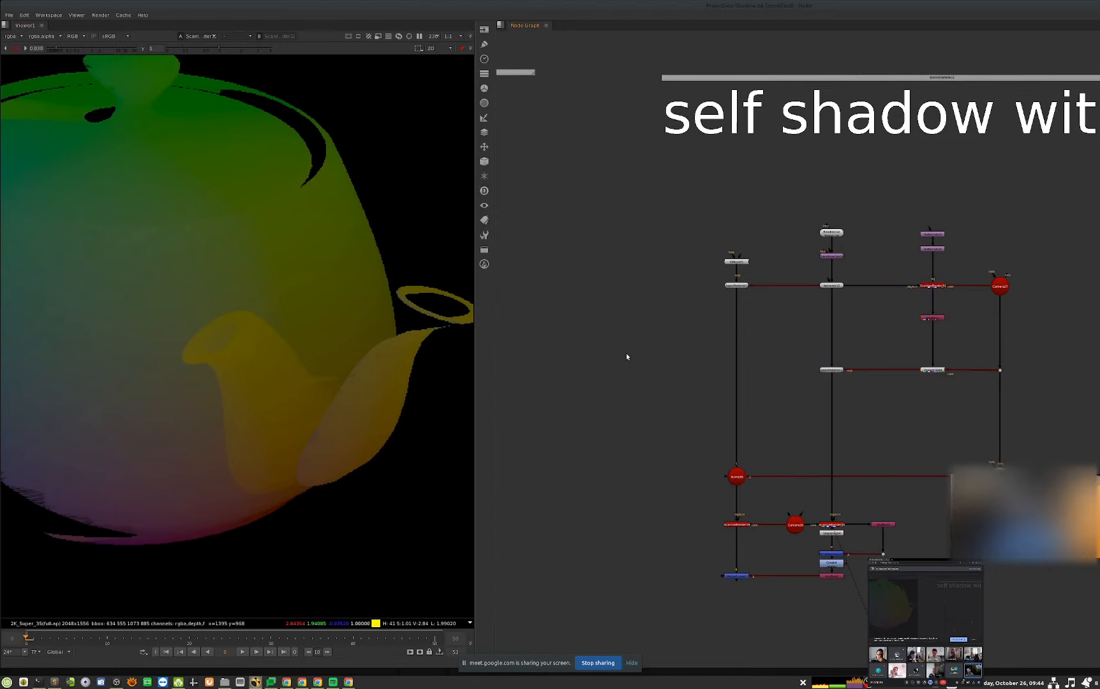
key("p")
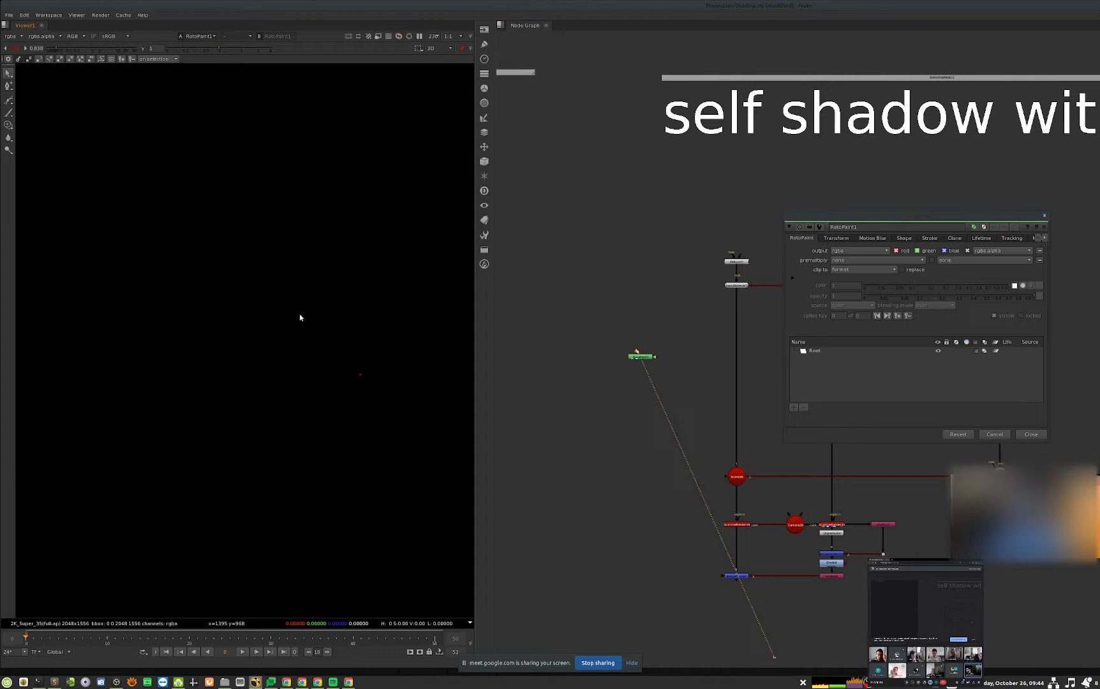
scroll(300, 317, "down", 8)
left_click(9, 115)
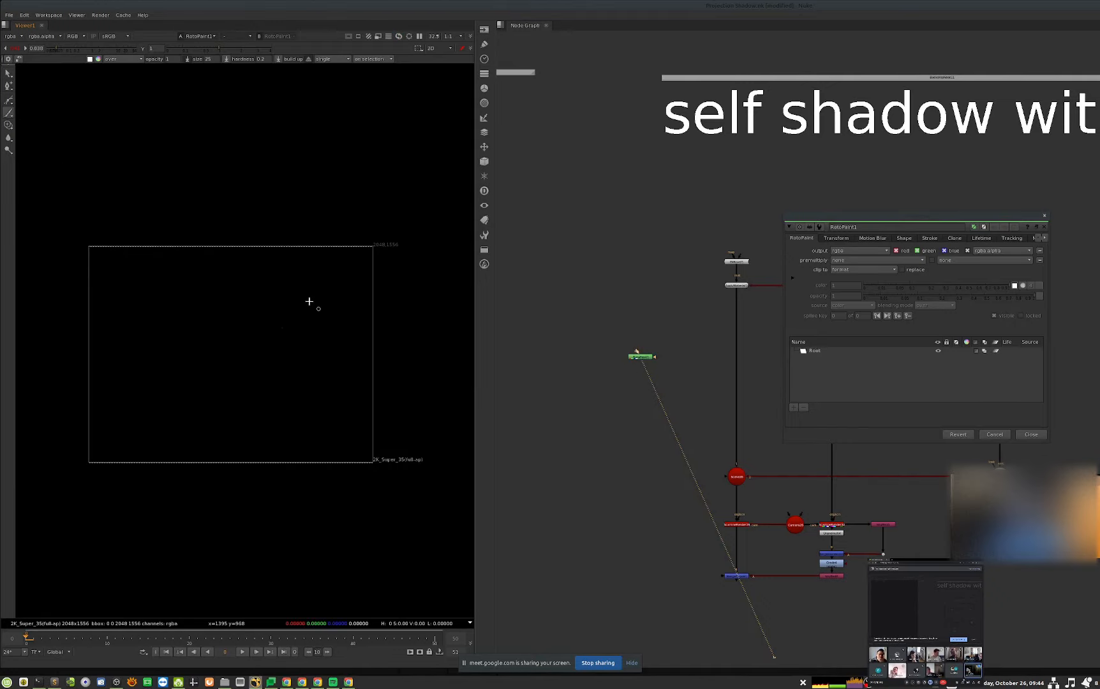
left_click_drag(278, 285, 330, 378)
key("ctrl+z")
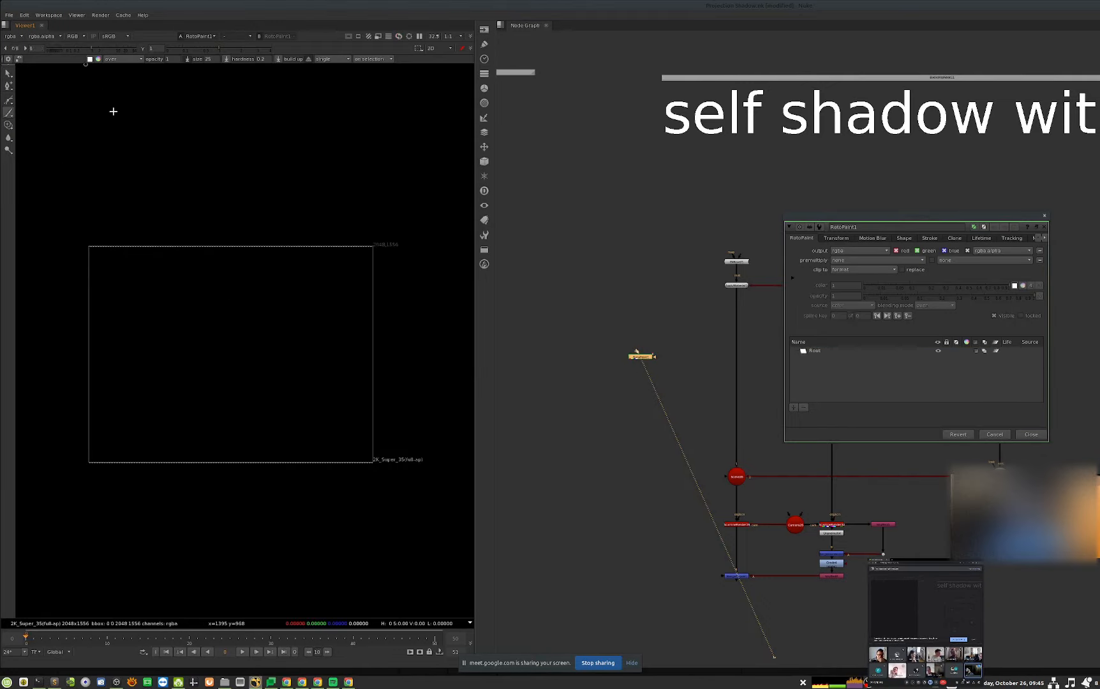
- Sketch three slanted surface strokes on the RotoPaint canvas and a projector at their upper right with two rays spreading across them
left_click_drag(281, 298, 299, 385)
left_click_drag(216, 295, 230, 336)
left_click_drag(249, 392, 256, 383)
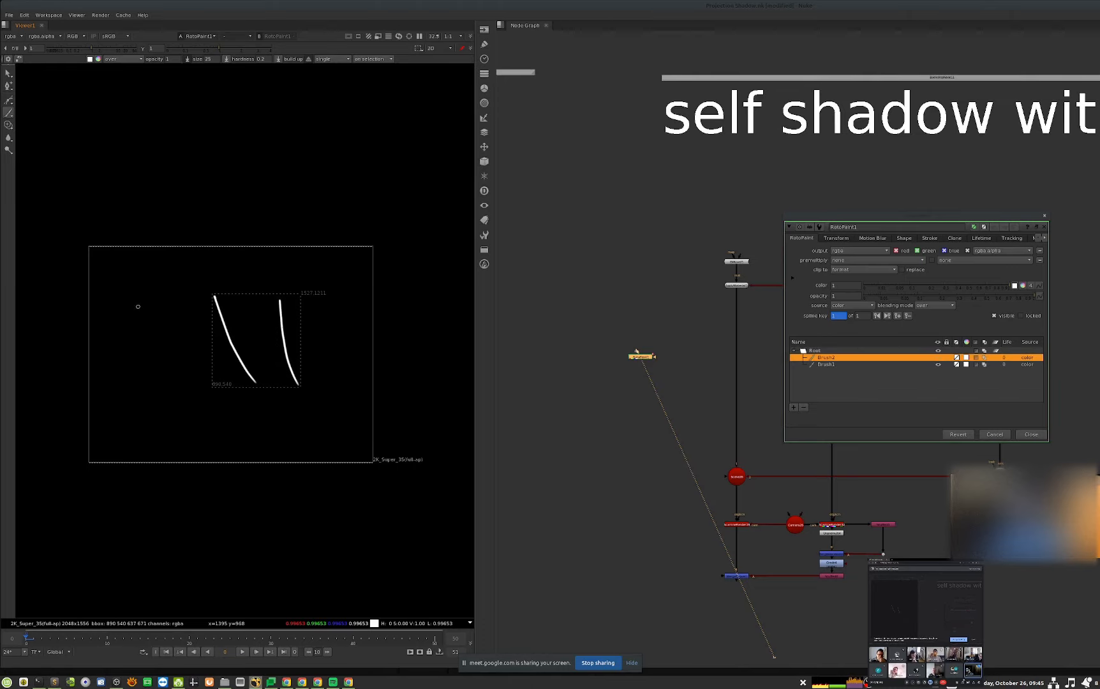
left_click_drag(139, 308, 199, 402)
left_click_drag(344, 282, 355, 294)
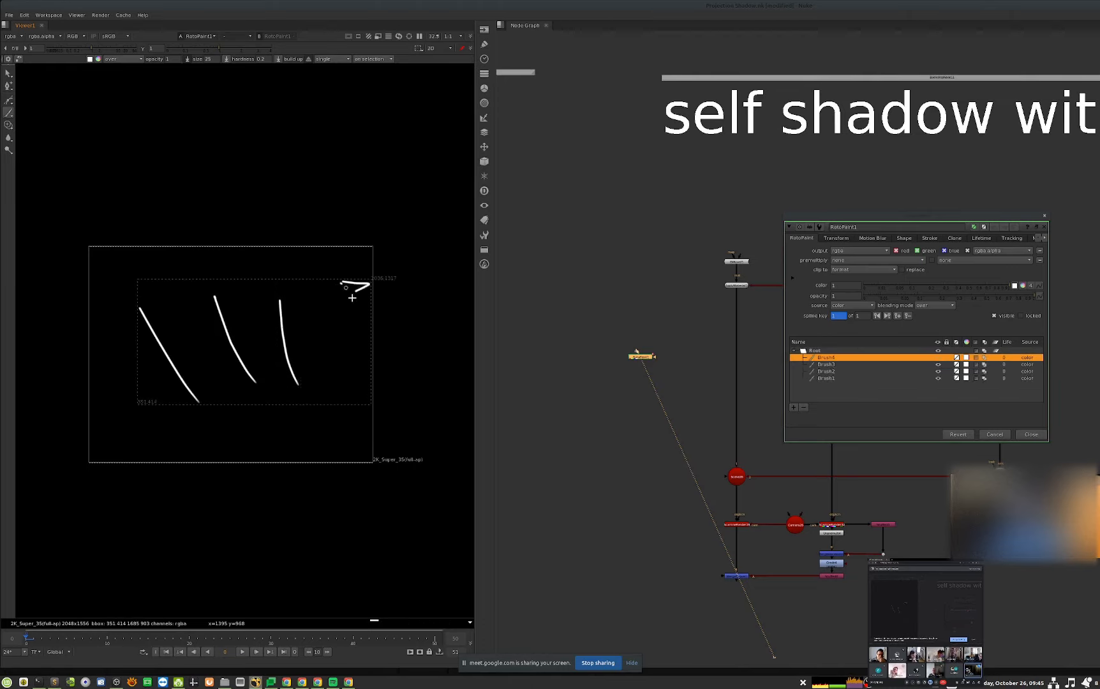
mouse_move(156, 288)
left_mouse_down()
mouse_move(348, 279)
mouse_move(267, 424)
left_mouse_up()
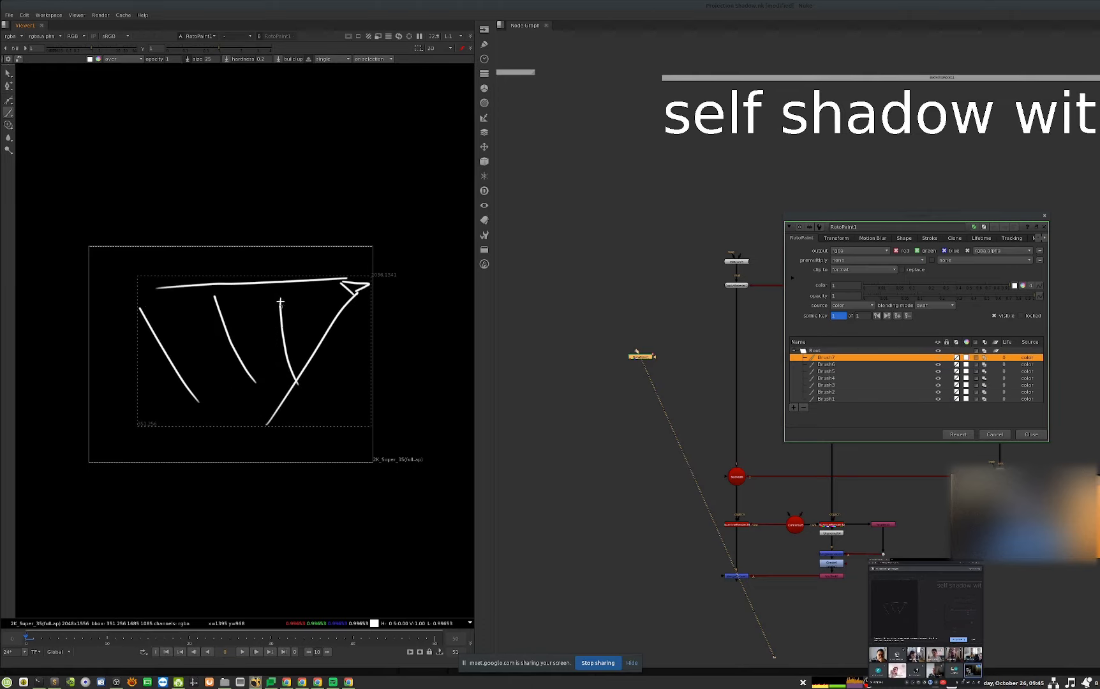
- Shade the surface nearest the projector and mark the projected position on all three surfaces with arrows and S marks
mouse_move(273, 295)
left_mouse_down()
mouse_move(302, 362)
mouse_move(271, 305)
mouse_move(283, 354)
left_mouse_up()
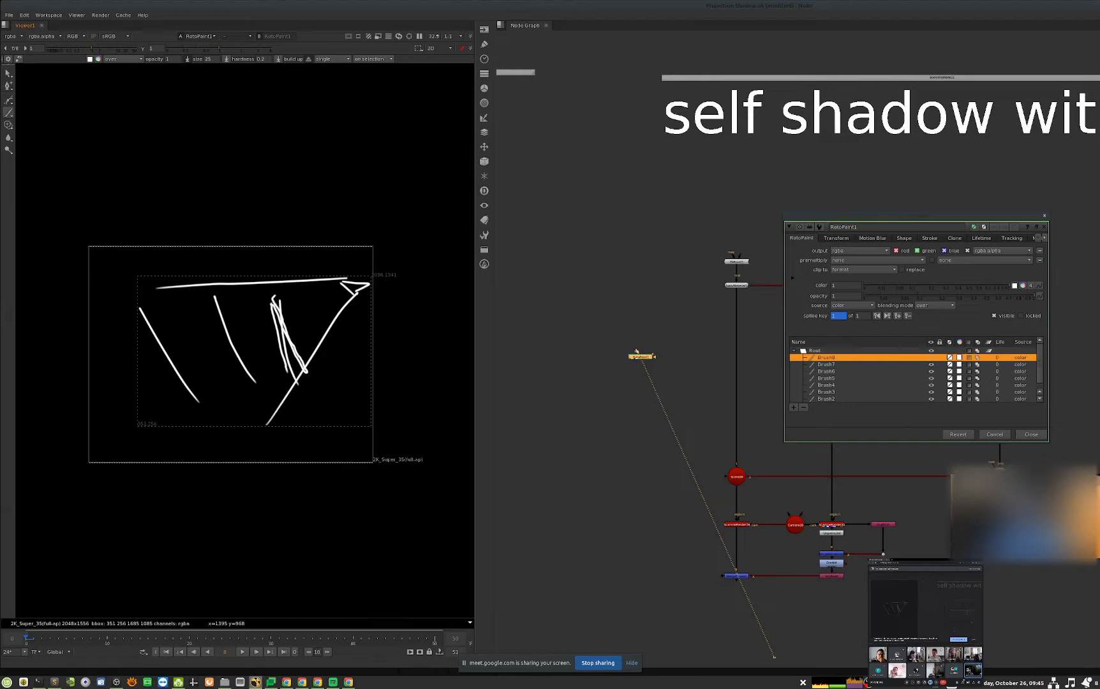
mouse_move(284, 319)
left_mouse_down()
mouse_move(293, 351)
mouse_move(232, 340)
mouse_move(243, 342)
mouse_move(164, 351)
left_mouse_up()
left_click_drag(168, 348, 179, 355)
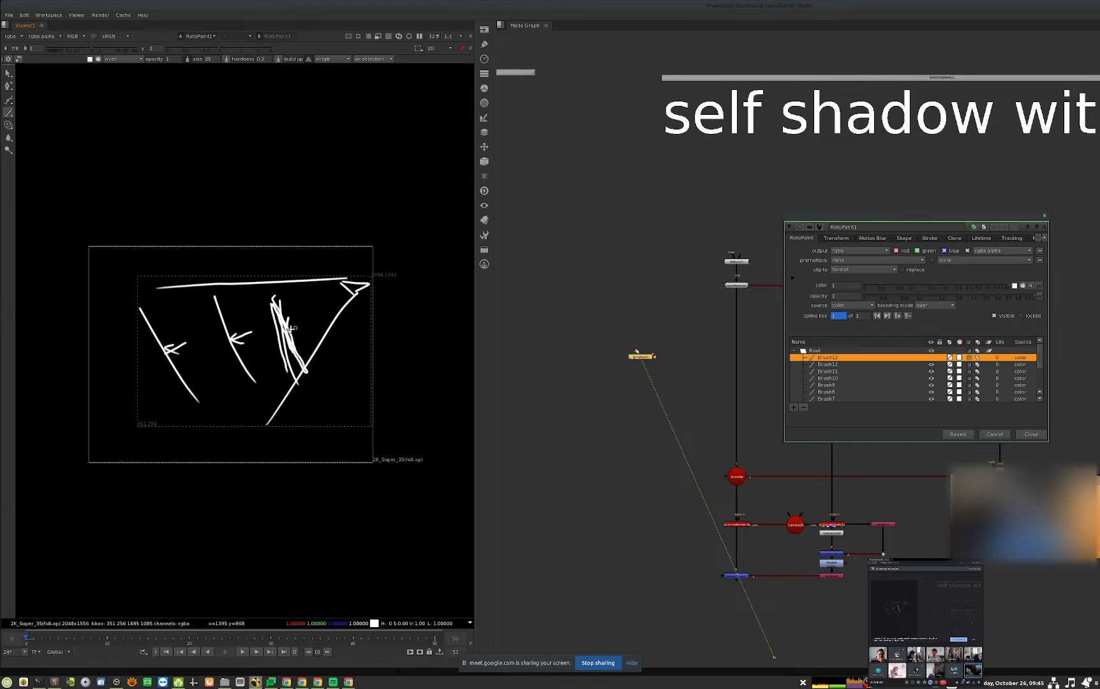
mouse_move(308, 325)
left_mouse_down()
mouse_move(300, 341)
mouse_move(237, 330)
mouse_move(163, 351)
left_mouse_up()
left_click(237, 328)
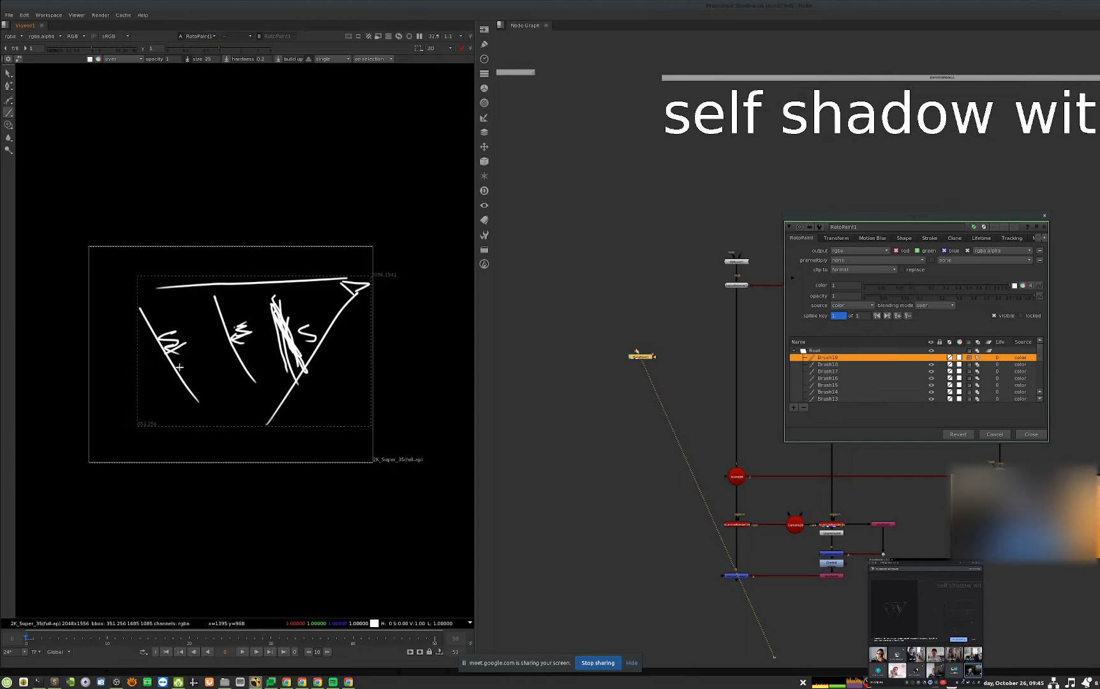
- Trace over the two farther surface strokes, loop around the nearest one and shade the middle surface
left_click_drag(139, 308, 201, 393)
left_click_drag(213, 309, 258, 382)
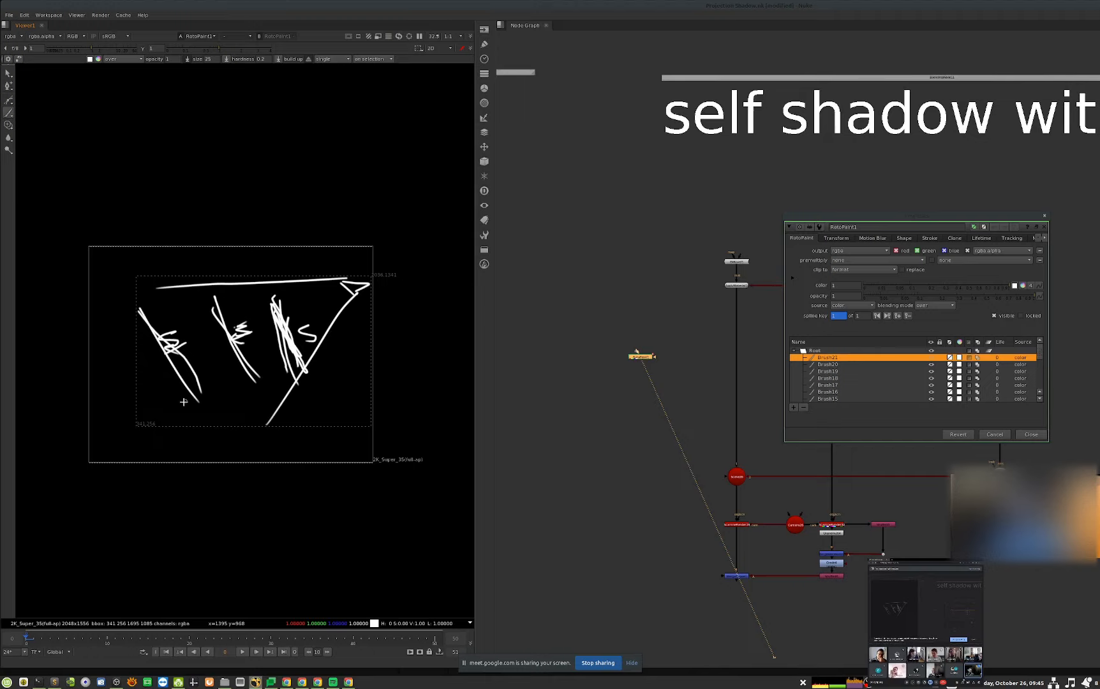
mouse_move(268, 306)
left_mouse_down()
mouse_move(314, 356)
mouse_move(273, 330)
left_mouse_up()
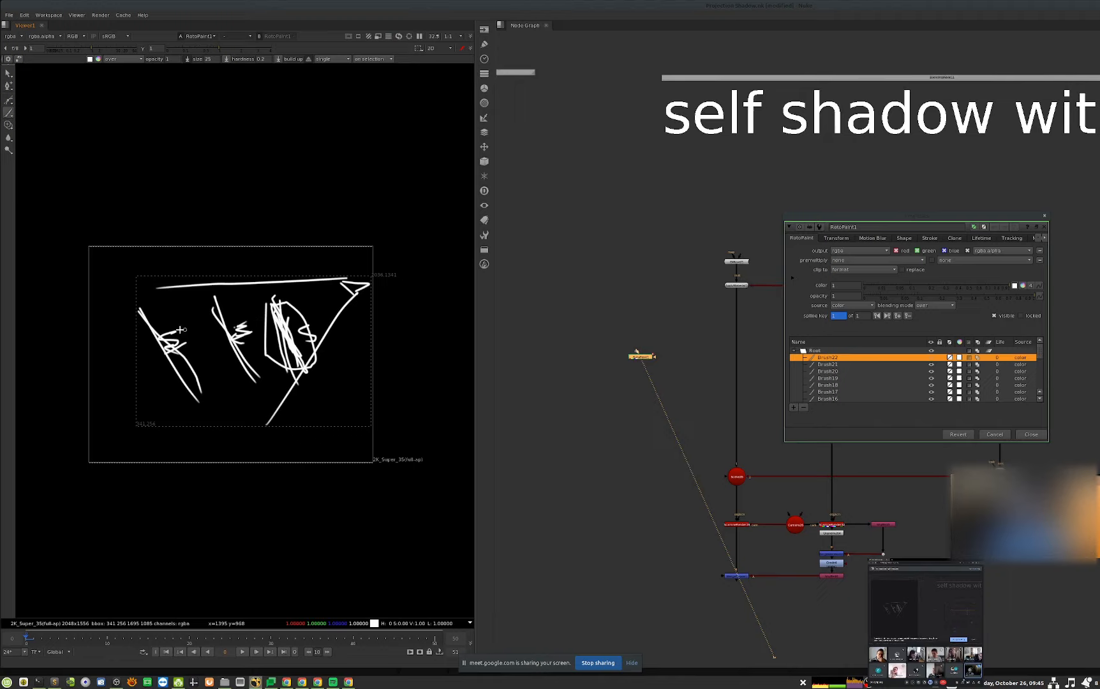
mouse_move(217, 309)
left_mouse_down()
mouse_move(262, 365)
mouse_move(236, 328)
left_mouse_up()
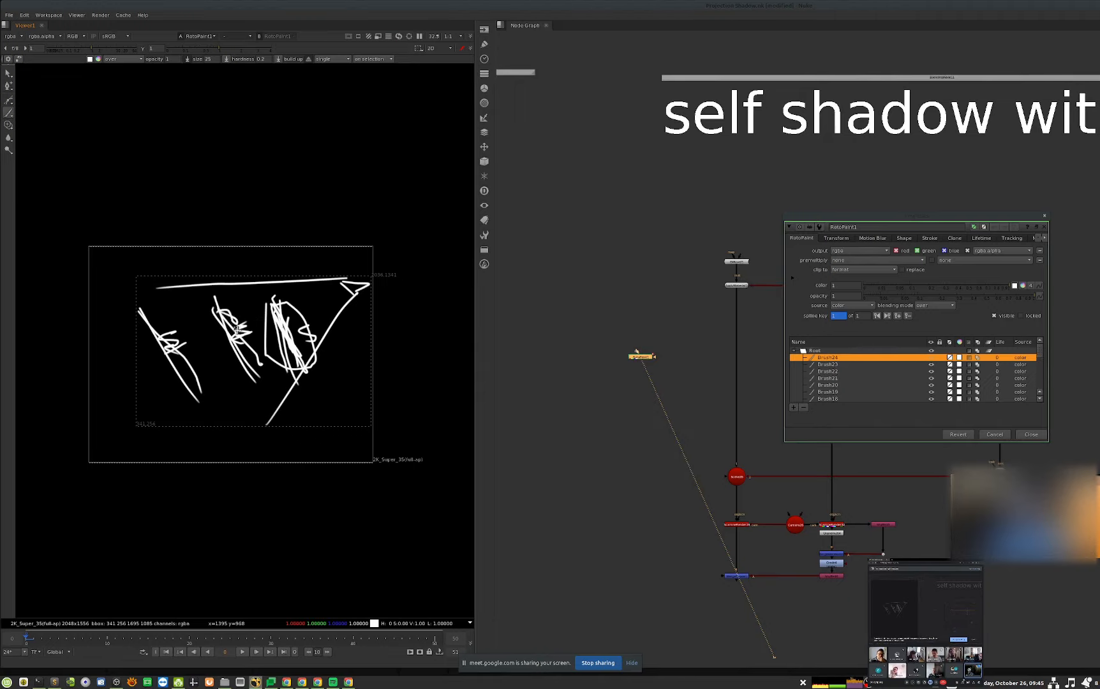
- Finish the sketch with an S and minus sign below the surfaces, and delete the RotoPaint node
left_click_drag(282, 322, 295, 316)
left_click_drag(311, 406, 302, 421)
left_click_drag(309, 409, 335, 408)
key("ctrl+z")
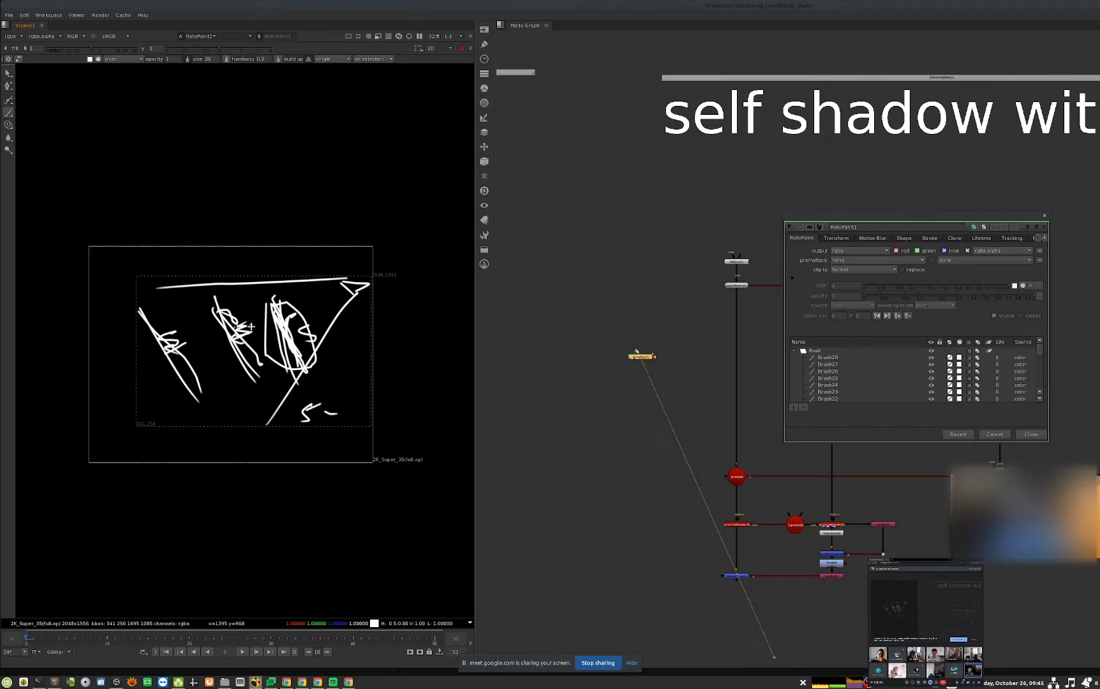
left_click_drag(168, 313, 150, 324)
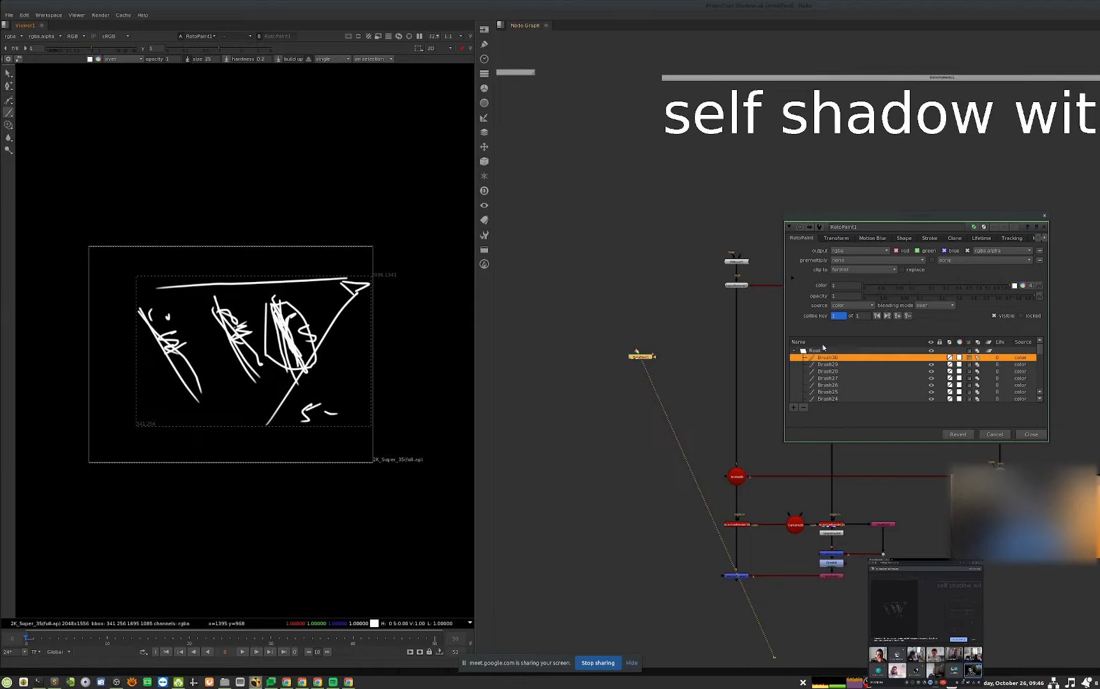
key("Delete")
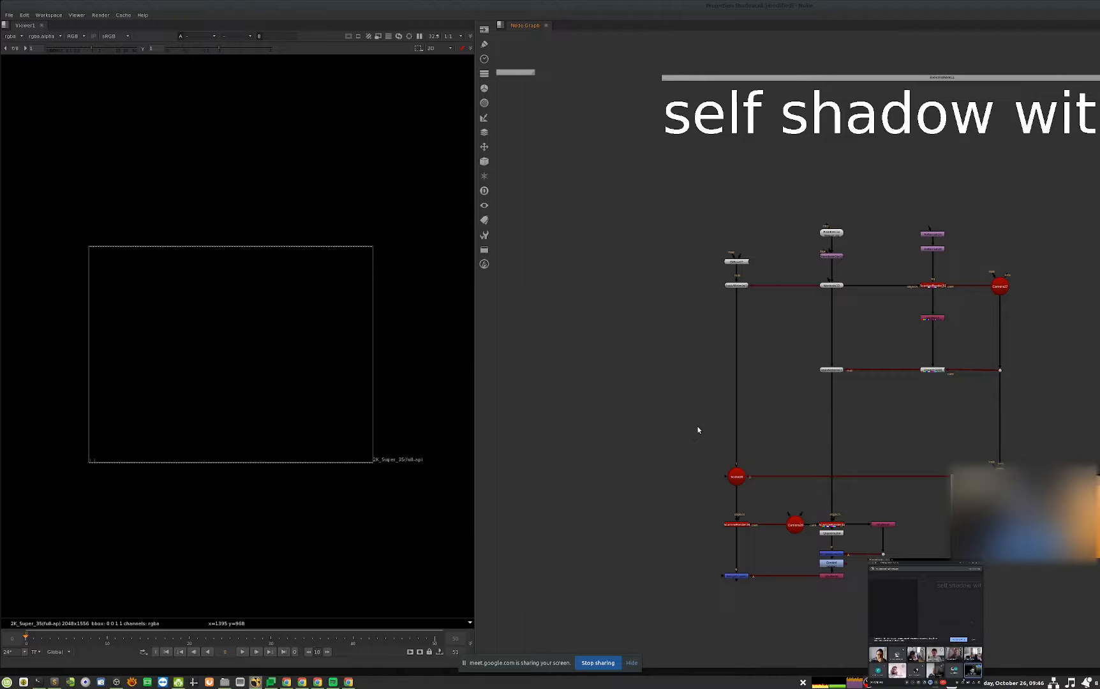
- Display ScanlineRender32, fit the teapot in the viewer and lower the viewer gain to 0.115 to examine the projected positions
middle_click_drag(777, 458, 674, 451)
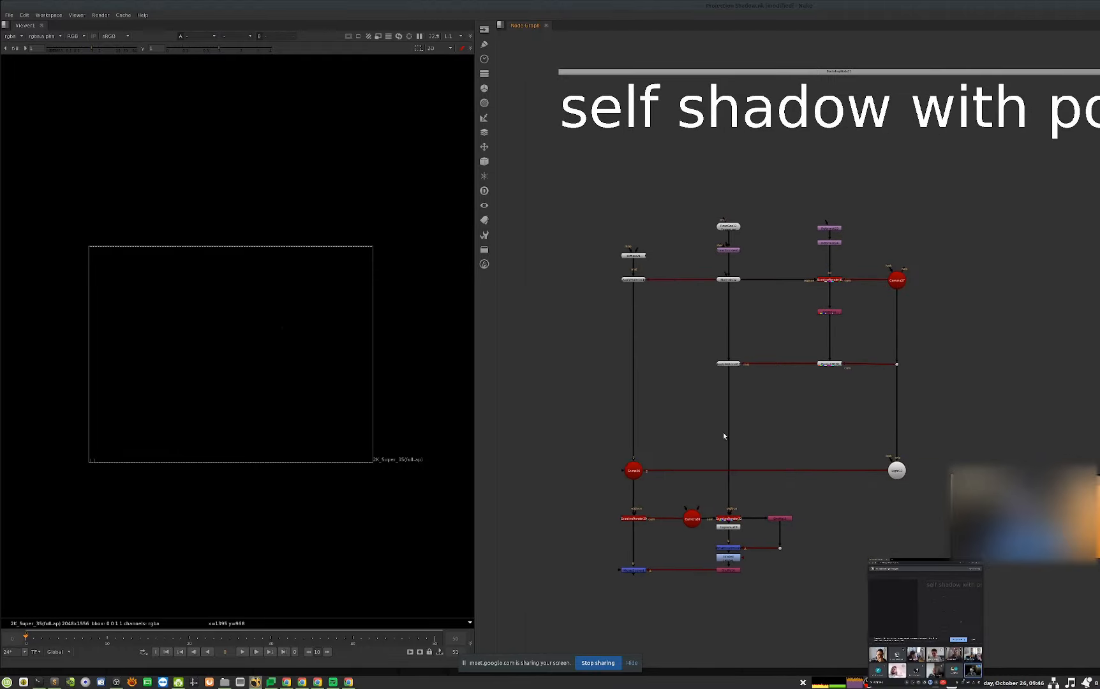
middle_click_drag(821, 399, 802, 428)
middle_click_drag(741, 521, 760, 464)
scroll(748, 464, "up", 3)
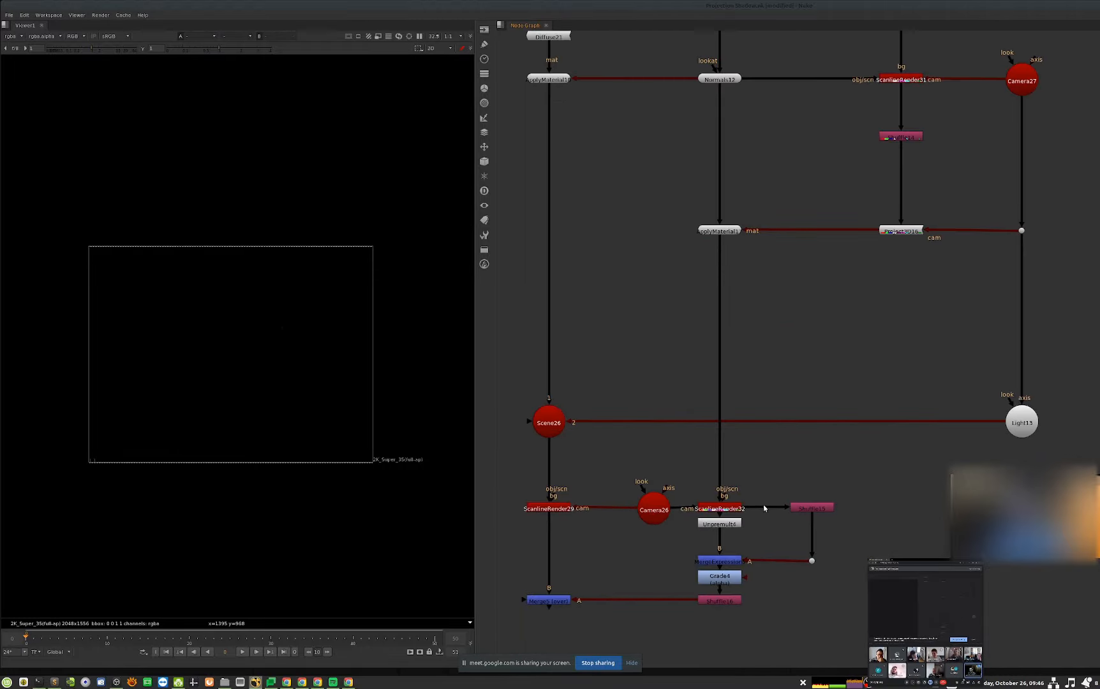
left_click(742, 508)
left_click_drag(664, 518, 654, 518)
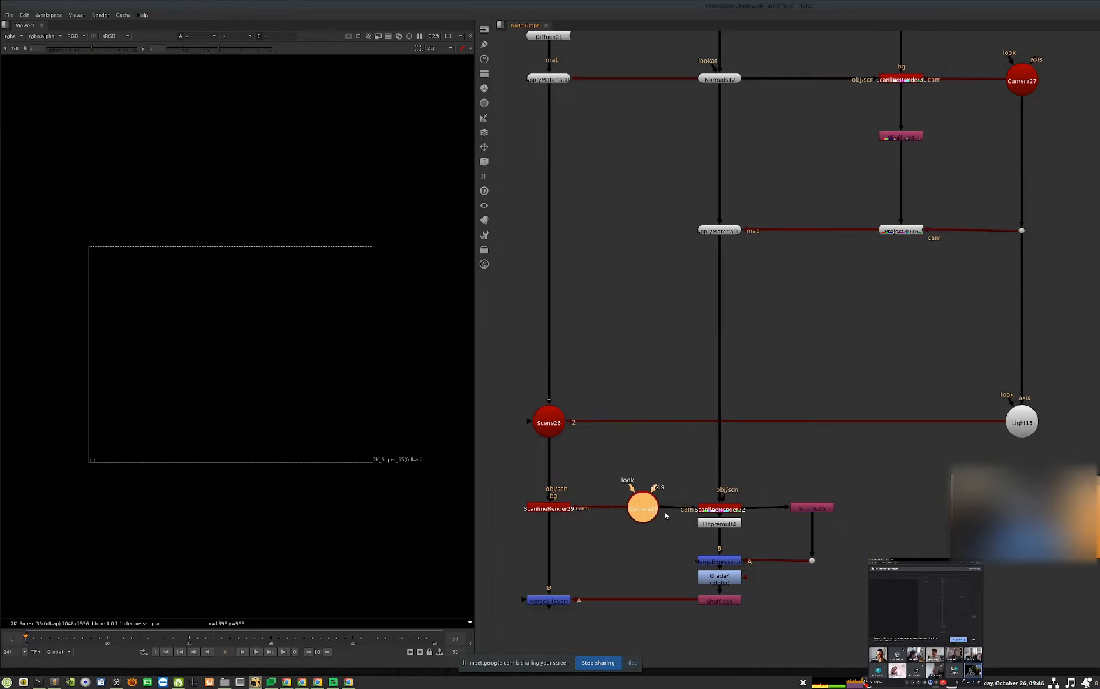
left_click(733, 510)
key("1")
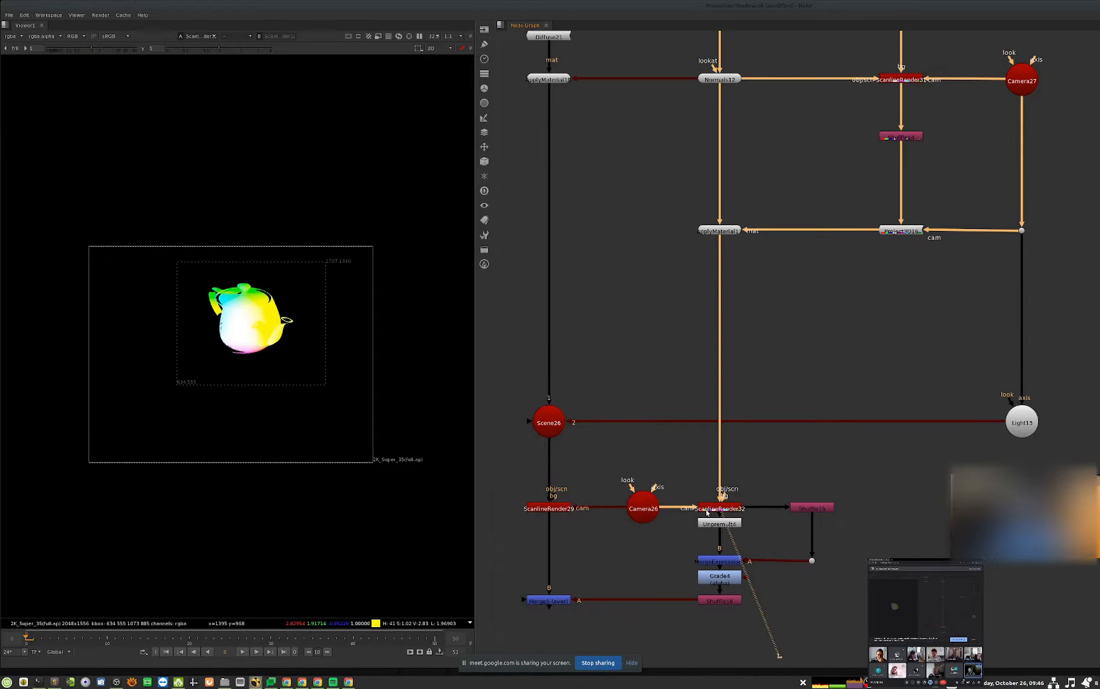
key("f")
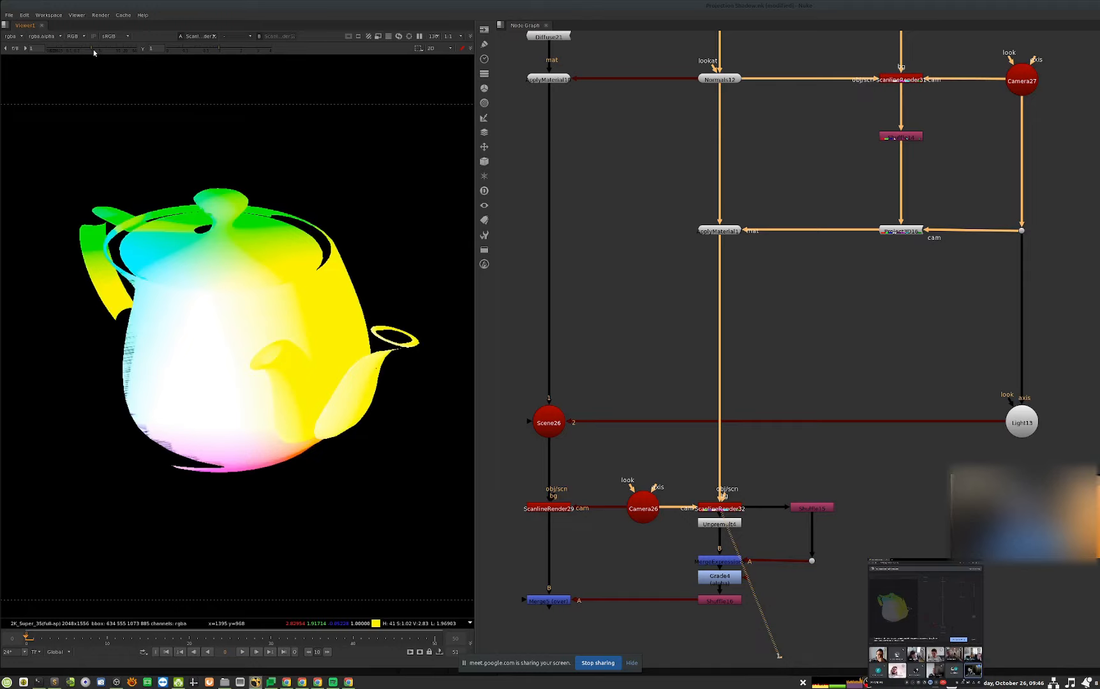
left_click_drag(106, 49, 67, 49)
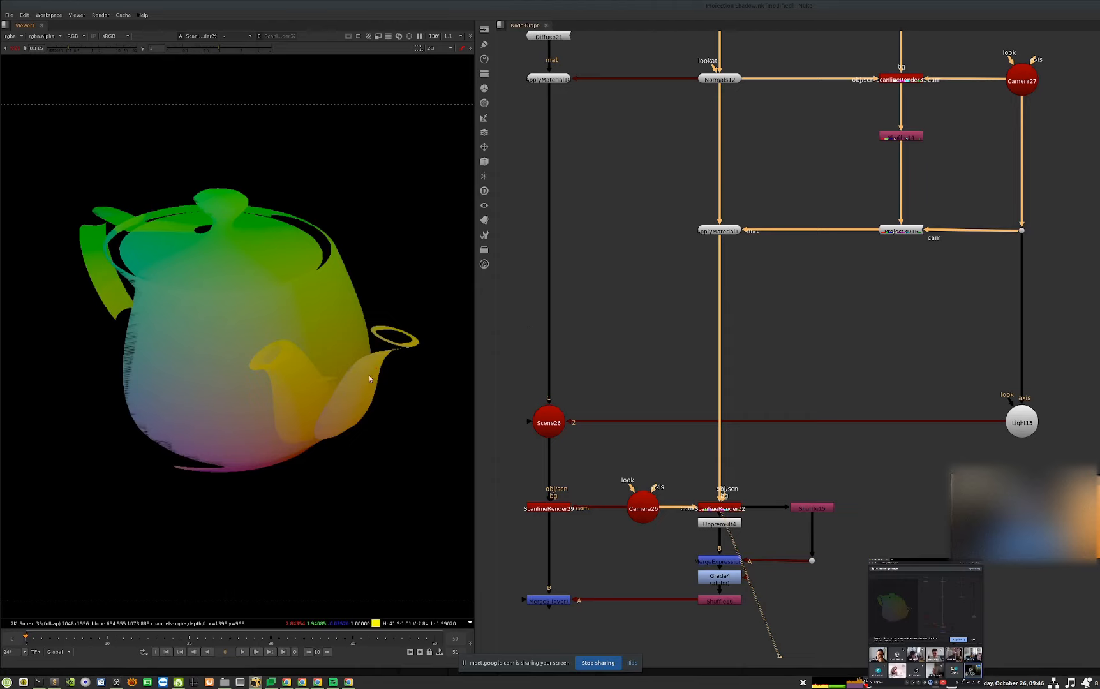
- Display the Shuffle15 position pass, review the shader settings of ScanlineRender32 and close its properties
left_click(813, 508)
key("1")
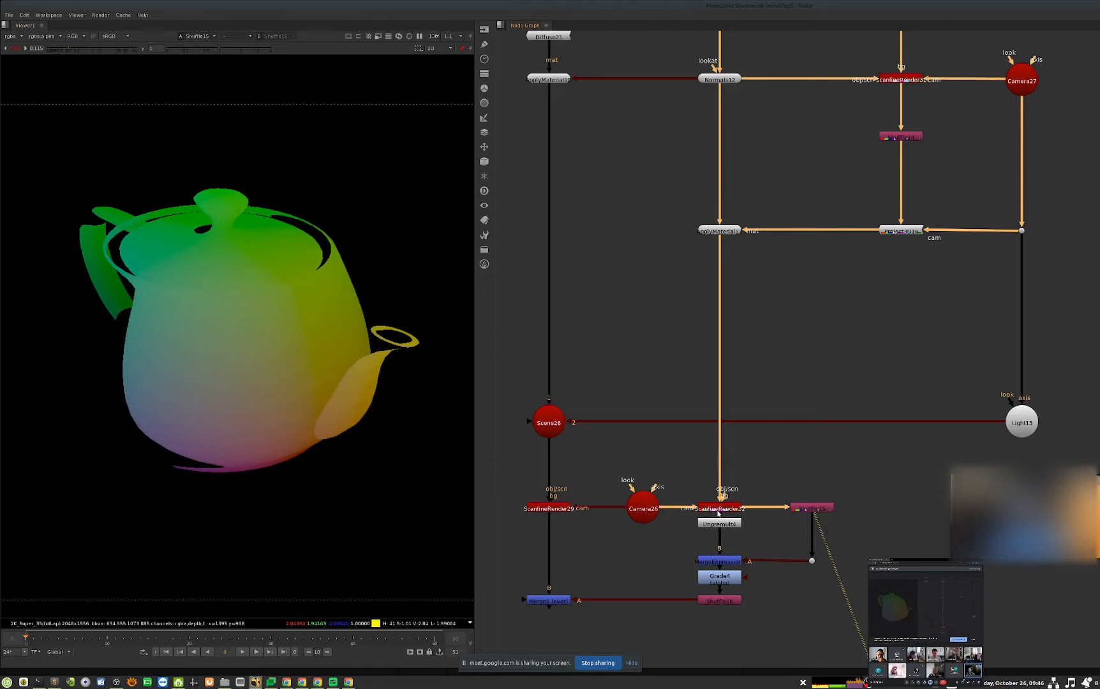
left_click(717, 511)
key("backslash")
key("ctrl+z")
double_click(729, 506)
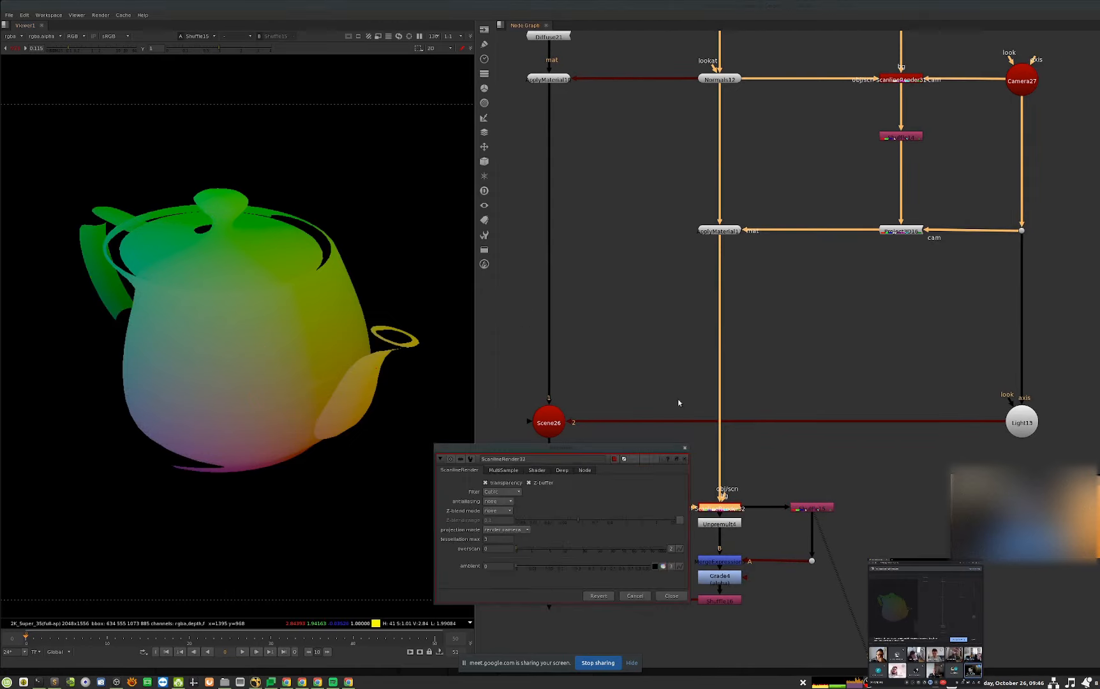
left_click(535, 471)
key("Escape")
- Compare the projected position from Unpremult4 with the teapot's own position from Shuffle15 in the viewer
left_click(730, 520)
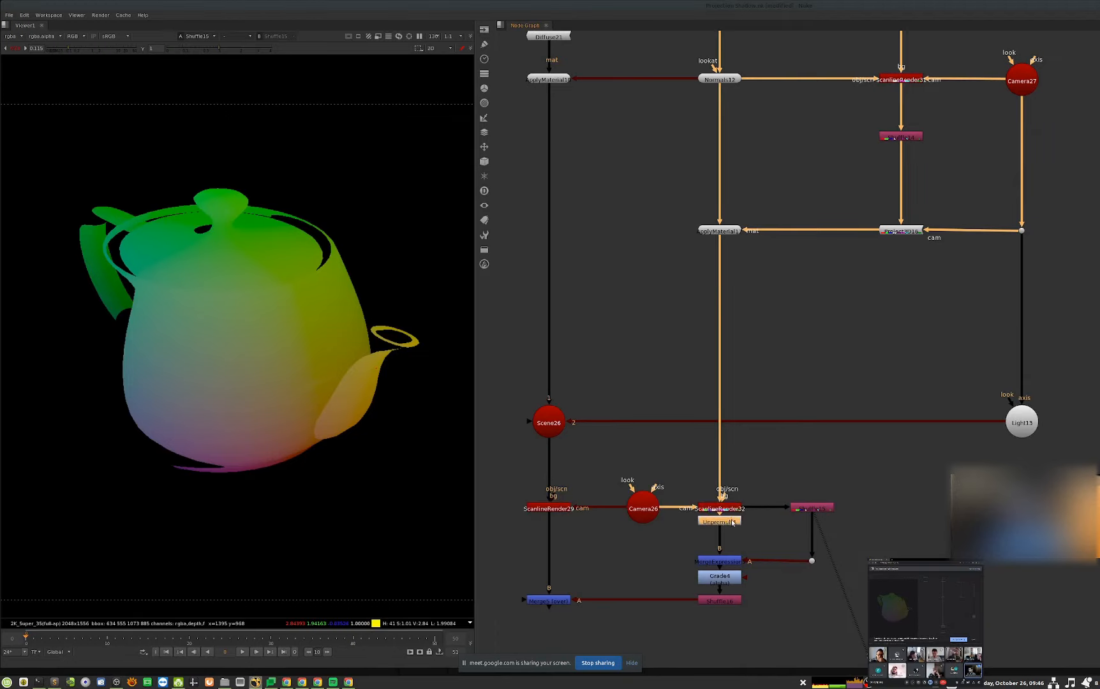
key("1")
left_click_drag(818, 507, 814, 507)
key("3")
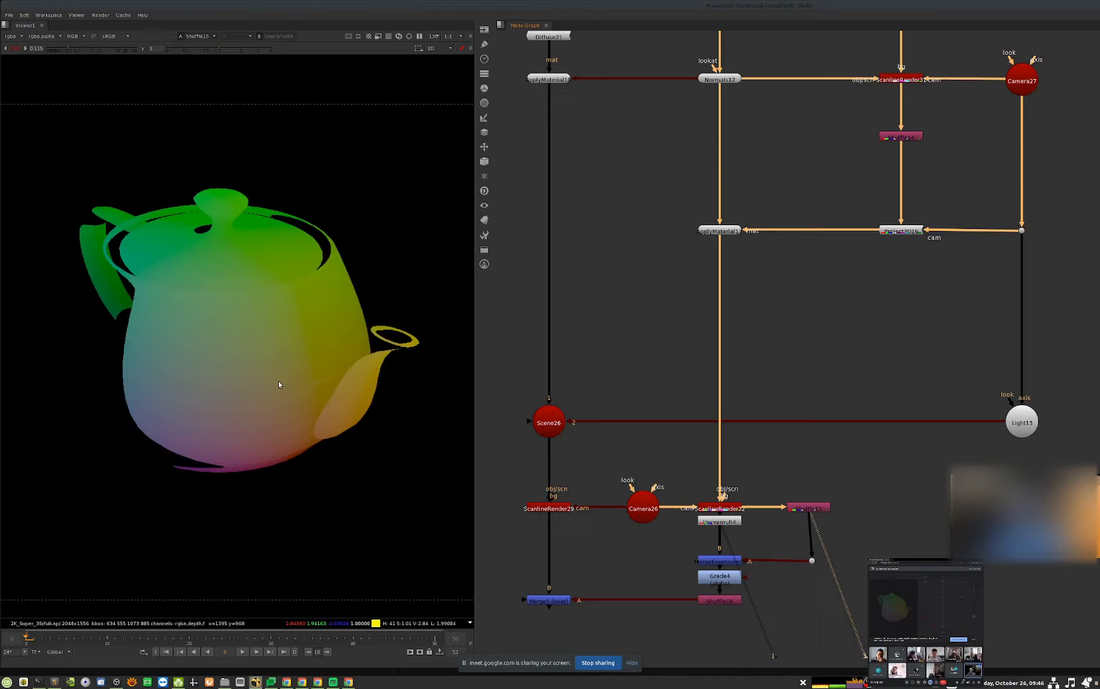
key("1")
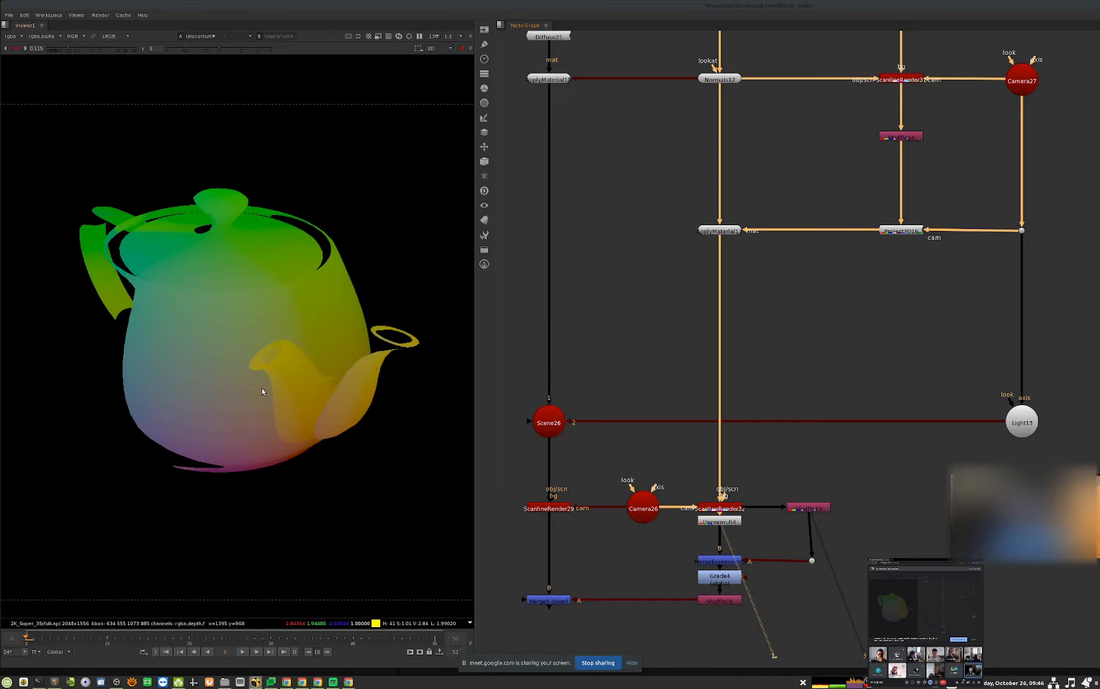
- Open MergeExpression5, review its position distance expression and close the properties
middle_click_drag(921, 486, 951, 468)
double_click(749, 545)
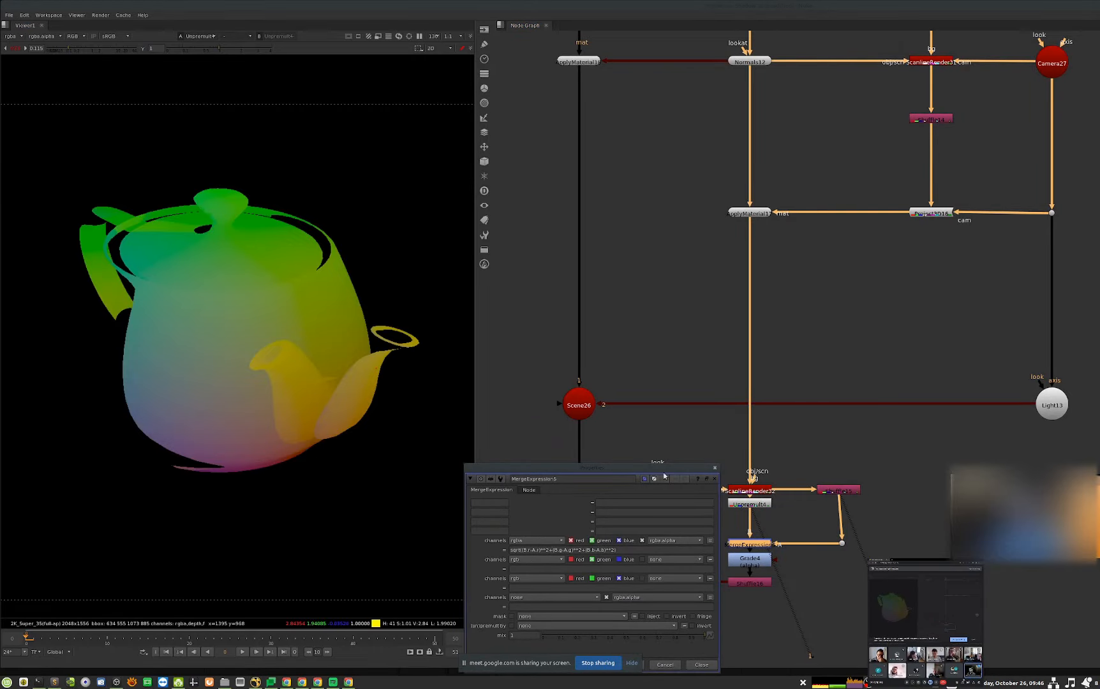
left_click(714, 478)
- Display Grade4 of the self shadow with position world setup to examine the difference between the two position passes
scroll(951, 355, "down", 10)
middle_click_drag(868, 386, 820, 536)
middle_click_drag(938, 125, 752, 487)
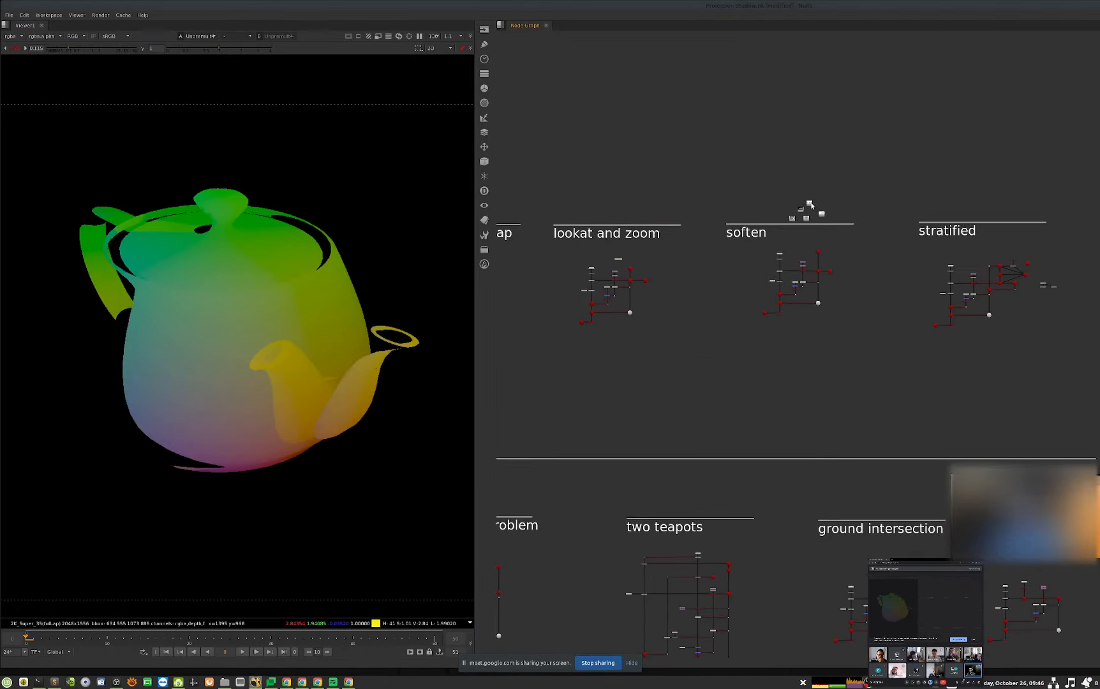
middle_click_drag(915, 269, 810, 260)
scroll(744, 299, "down", 7)
scroll(683, 447, "up", 10)
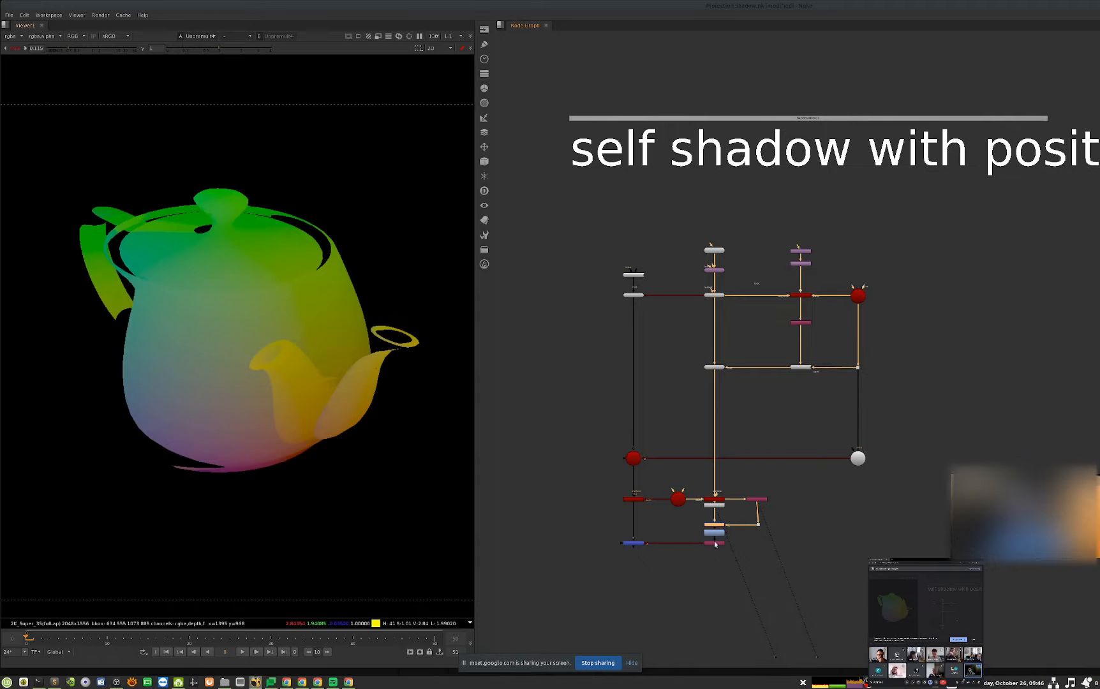
scroll(709, 542, "up", 5)
left_click(724, 517)
key("1")
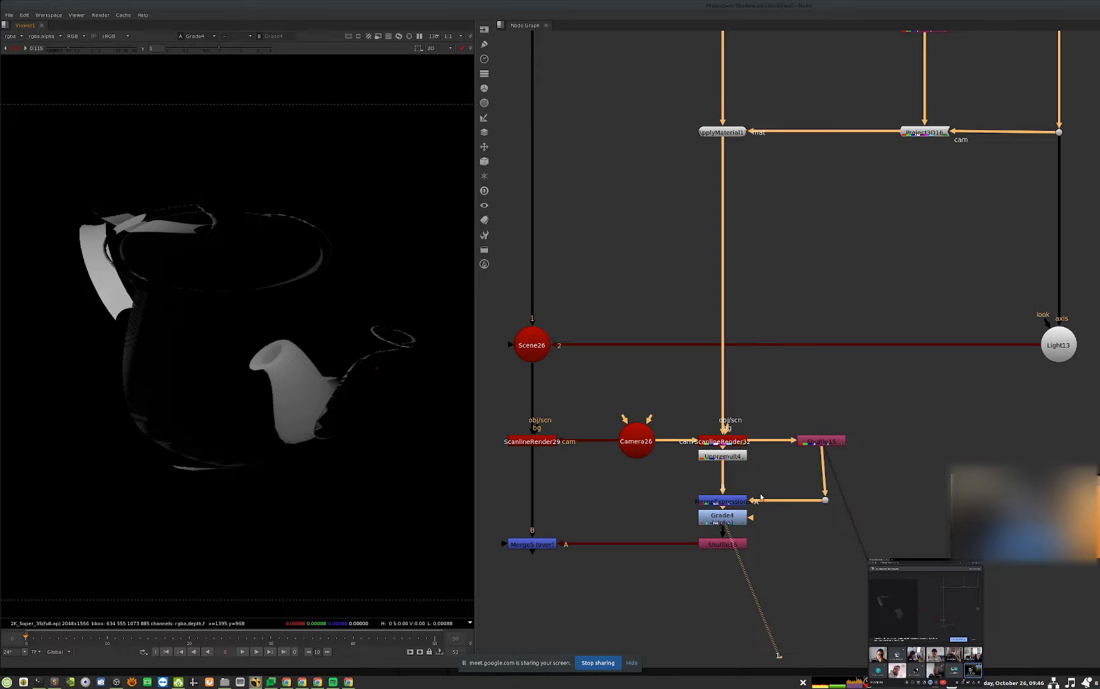
middle_click_drag(217, 445, 219, 445)
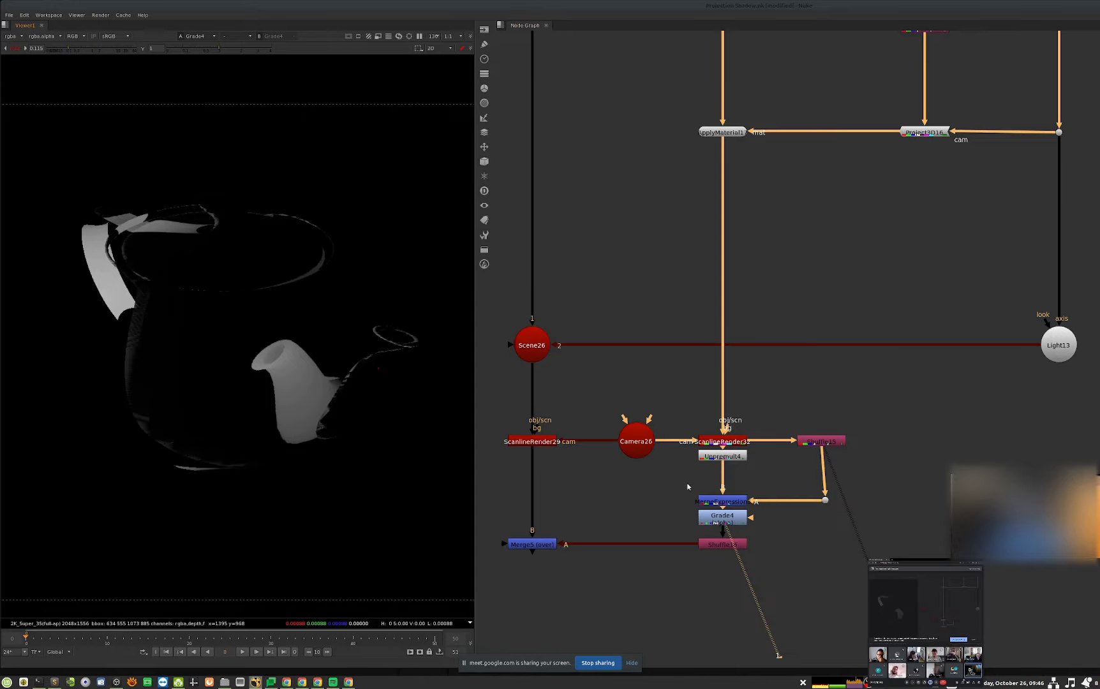
- Display the alpha of the Shuffle16 shadow matte and reset the viewer gain to 1
left_click_drag(741, 559, 723, 544)
middle_click_drag(640, 559, 692, 558)
key("a")
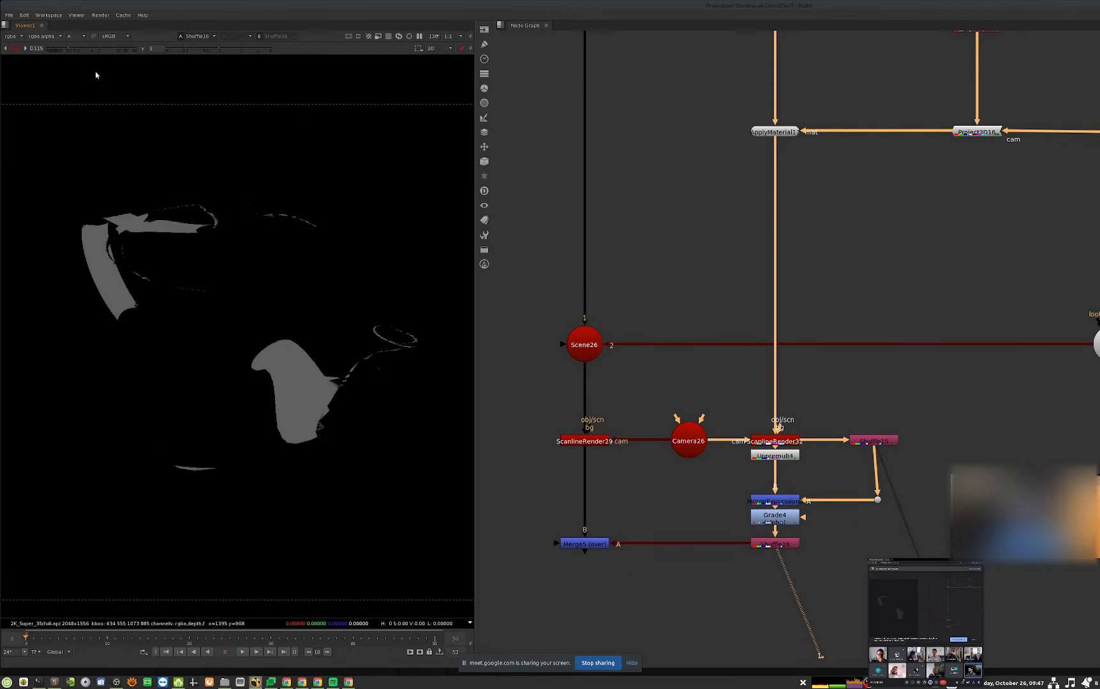
left_click(106, 49, "ctrl")
- Display the Merge5 result in full colour and examine the self shadow merged over the lit teapot
middle_click_drag(670, 510, 694, 505)
left_click_drag(806, 554, 609, 539)
key("a")
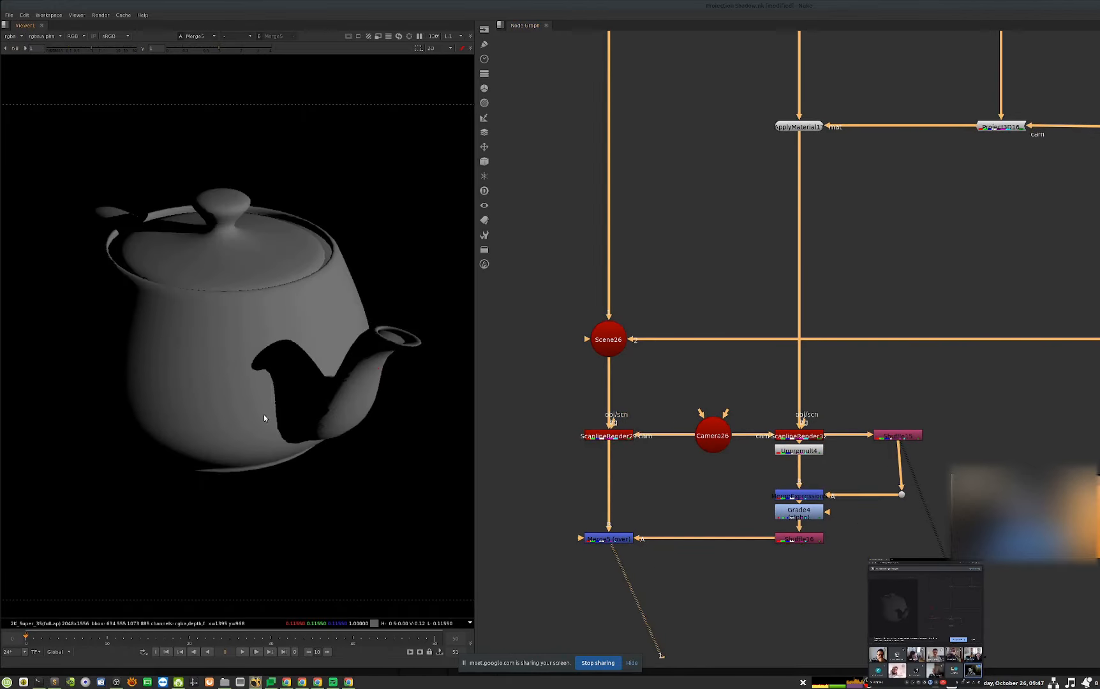
left_click(603, 540)
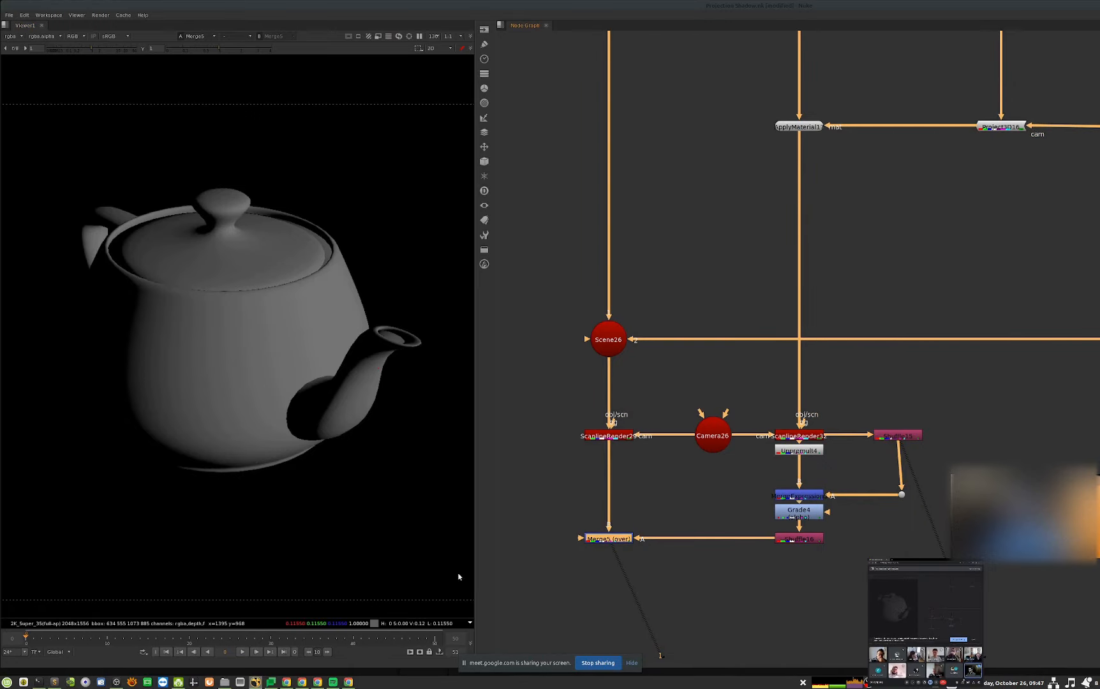
key("f")
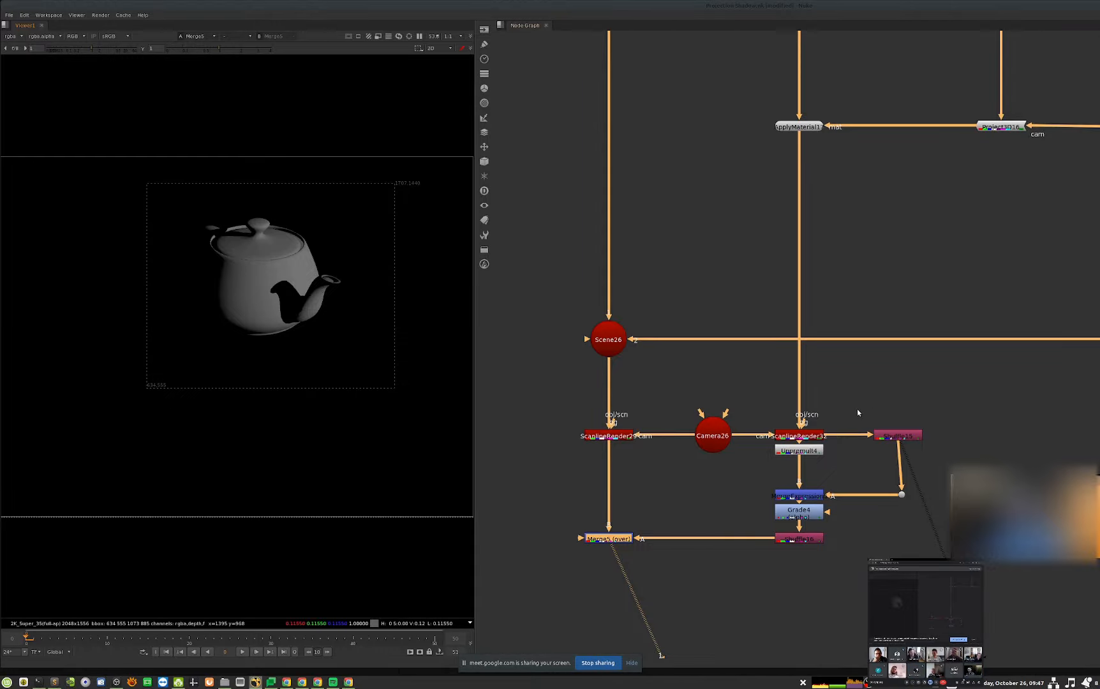
- Open the Project3D17 node of the iBlur setup, check its projection and occlusion mode, and close its properties
scroll(857, 409, "down", 10)
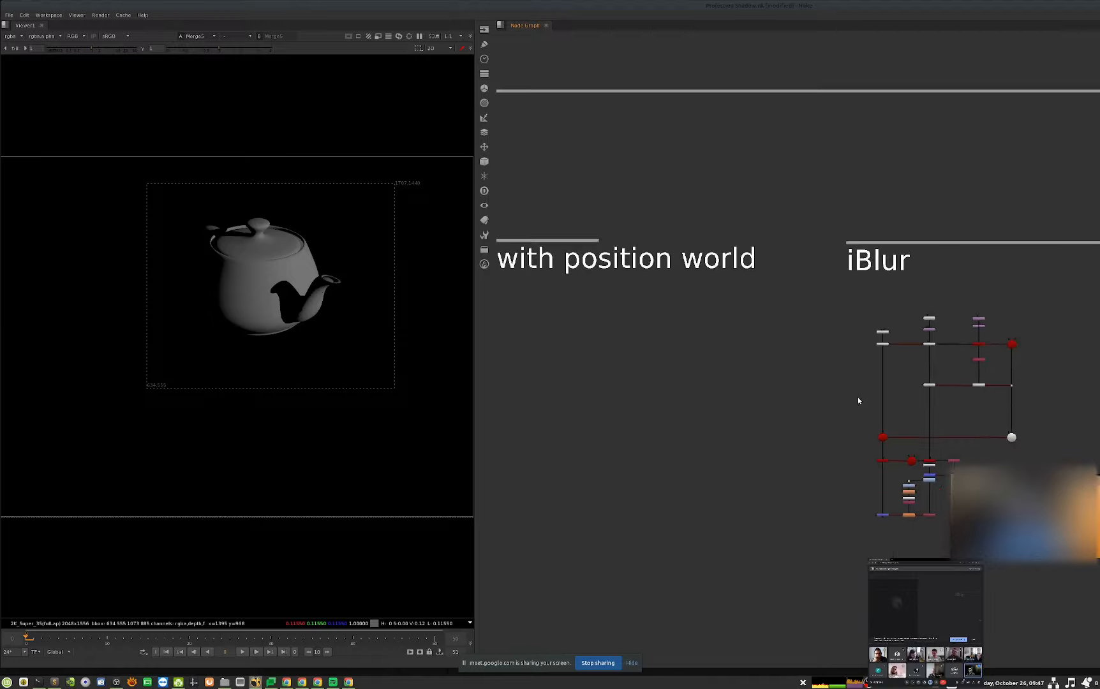
scroll(858, 400, "up", 8)
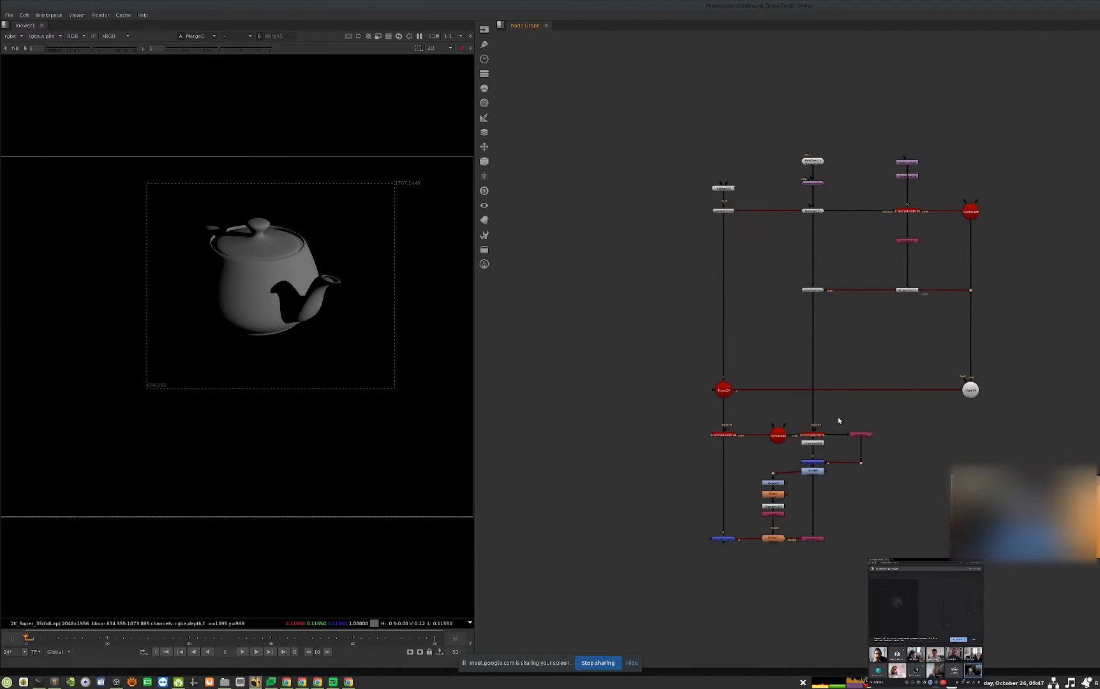
double_click(907, 289)
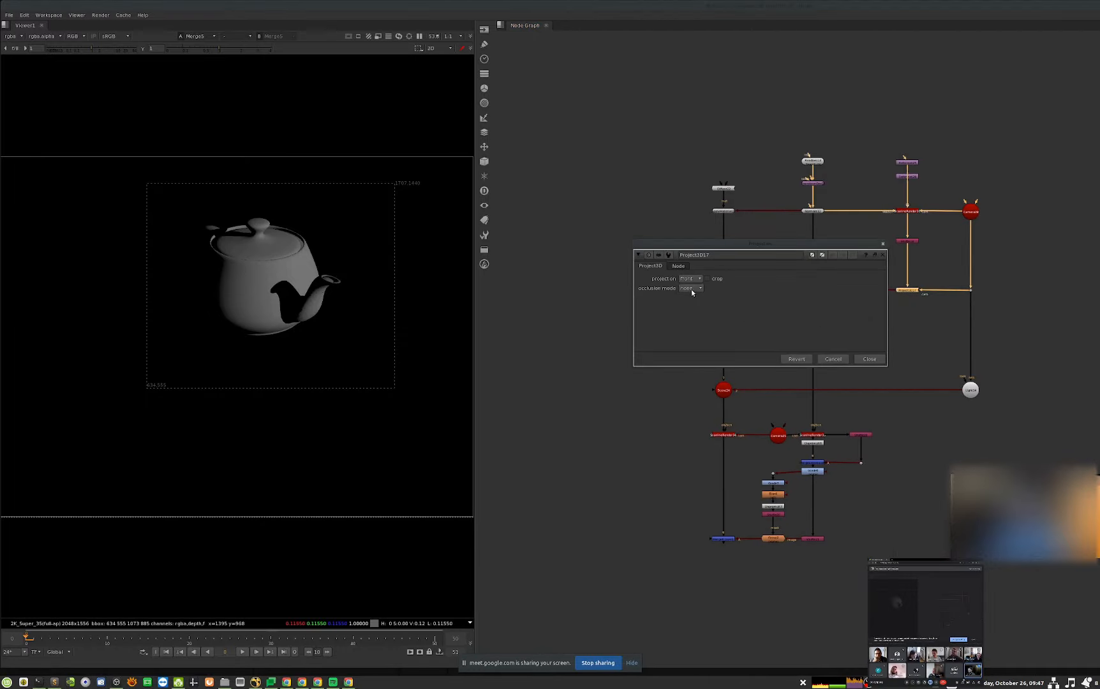
left_click(870, 360)
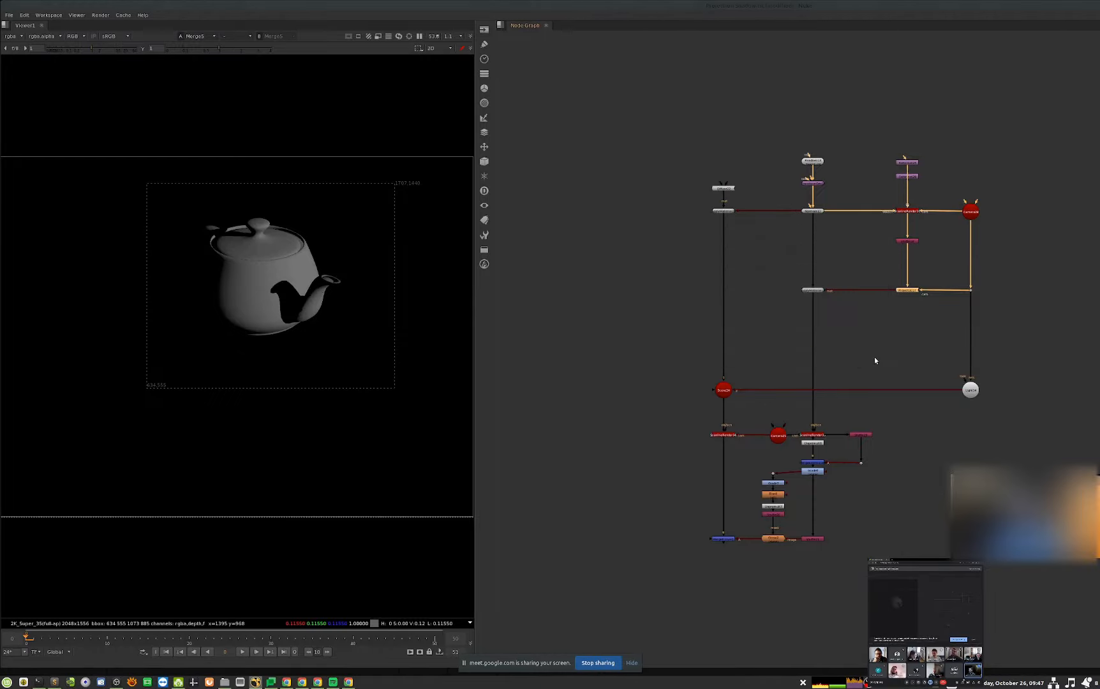
- Review the MultiSample, Shader, Deep and main render settings of ScanlineRender33 in the iBlur setup and close its properties
double_click(812, 436)
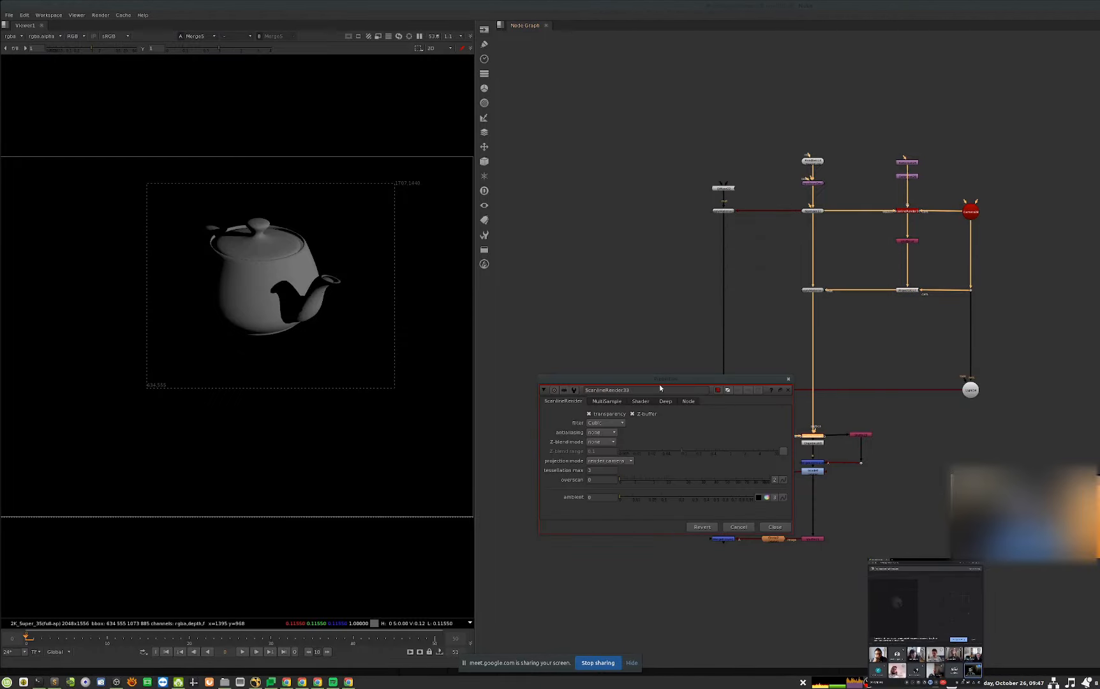
left_click(606, 401)
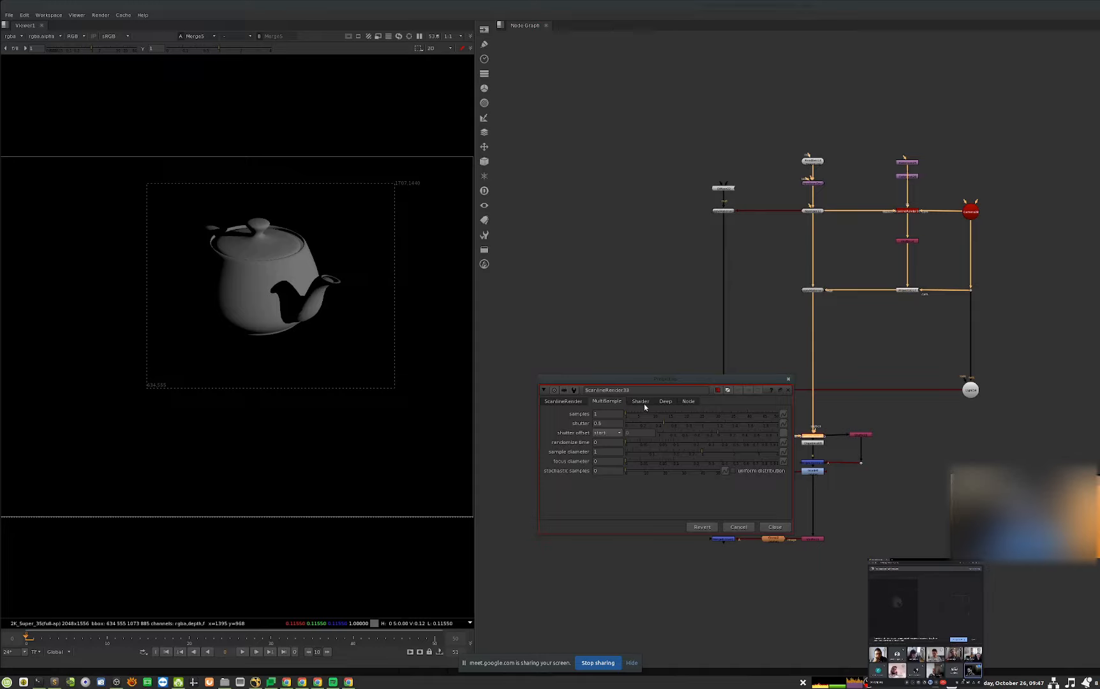
left_click(642, 402)
left_click(663, 402)
left_click(615, 402)
left_click(563, 401)
left_click(789, 379)
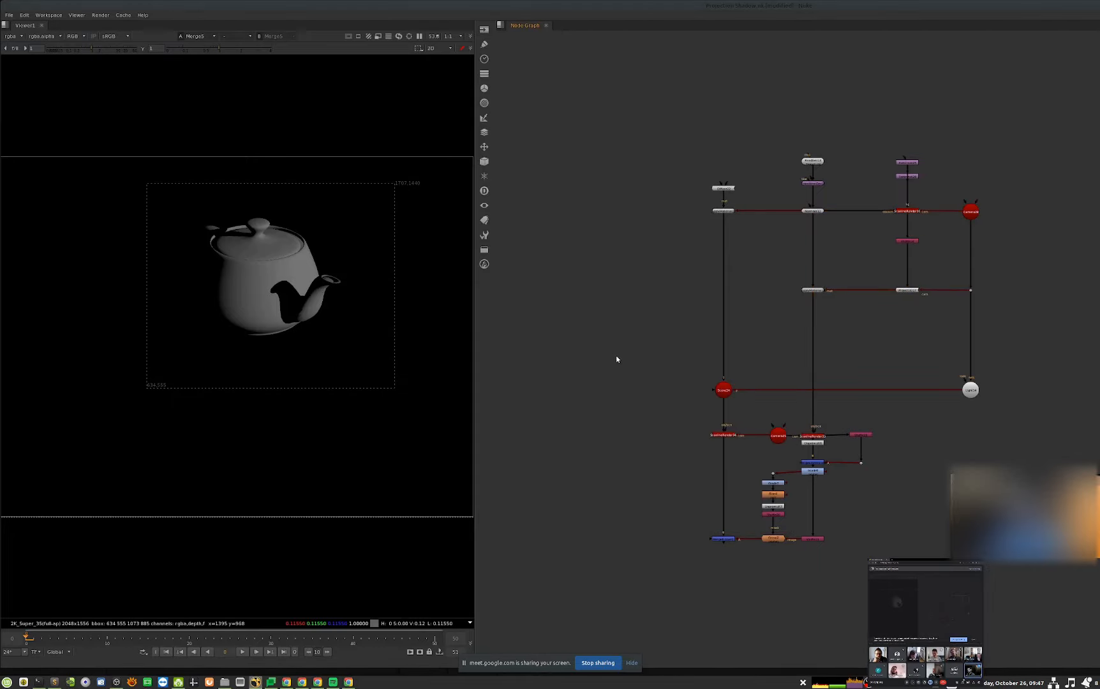
- Enable cast shadows on Light14, inspect its depthmap resolution setting and close the light's properties
double_click(969, 388)
left_click(737, 314)
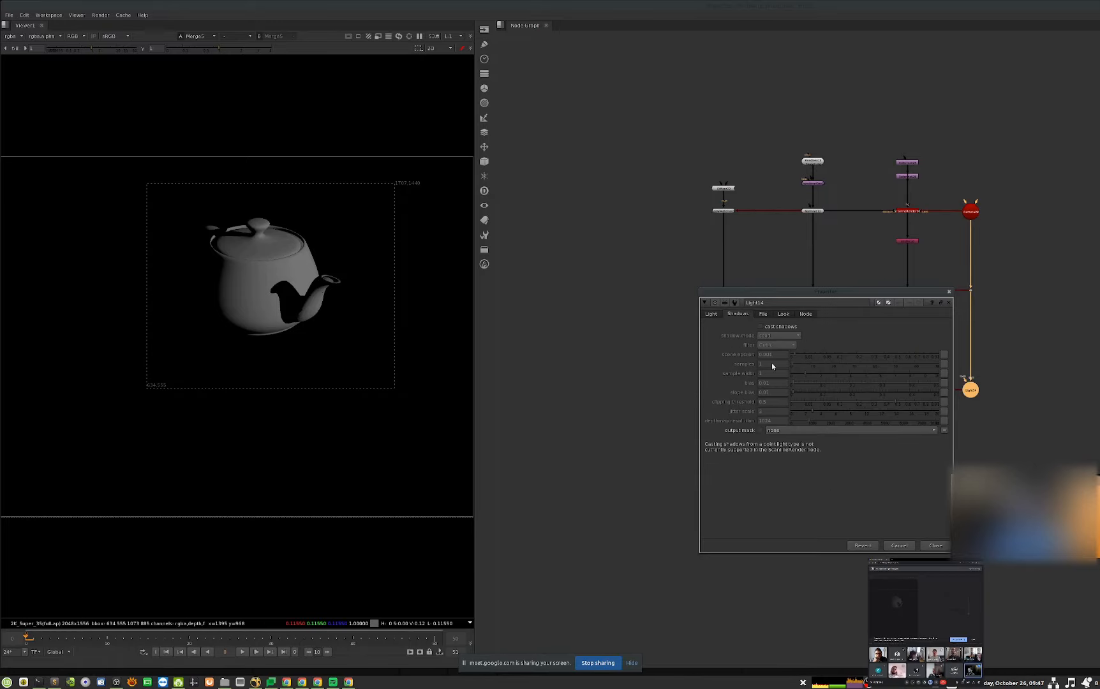
left_click_drag(858, 301, 829, 298)
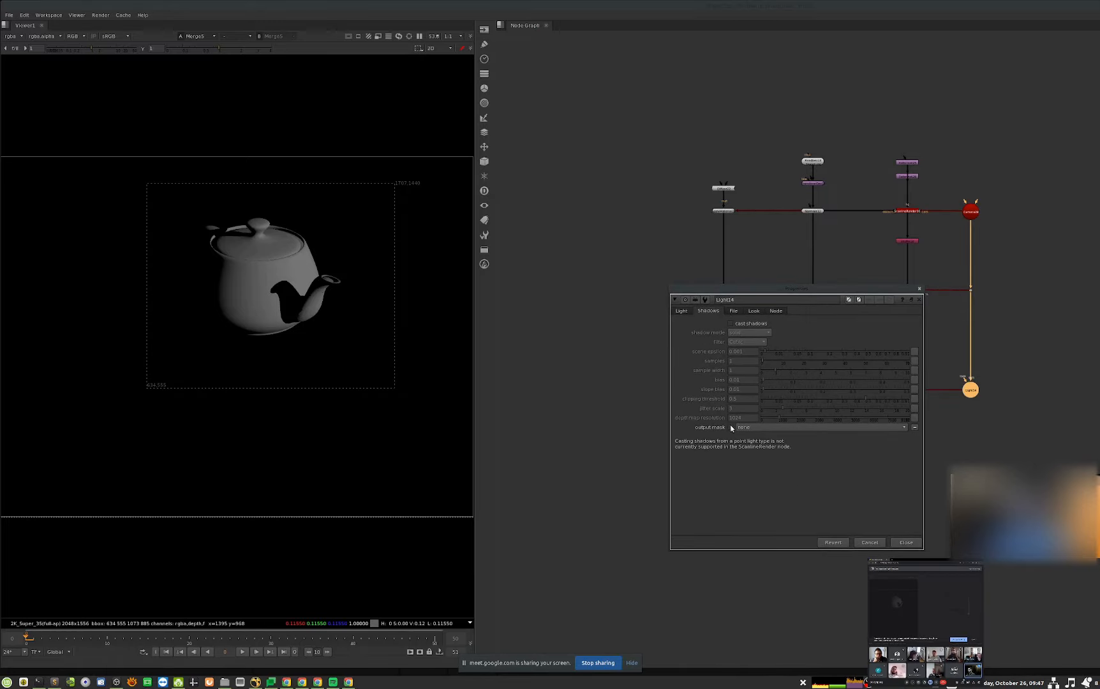
left_click(730, 323)
double_click(750, 418)
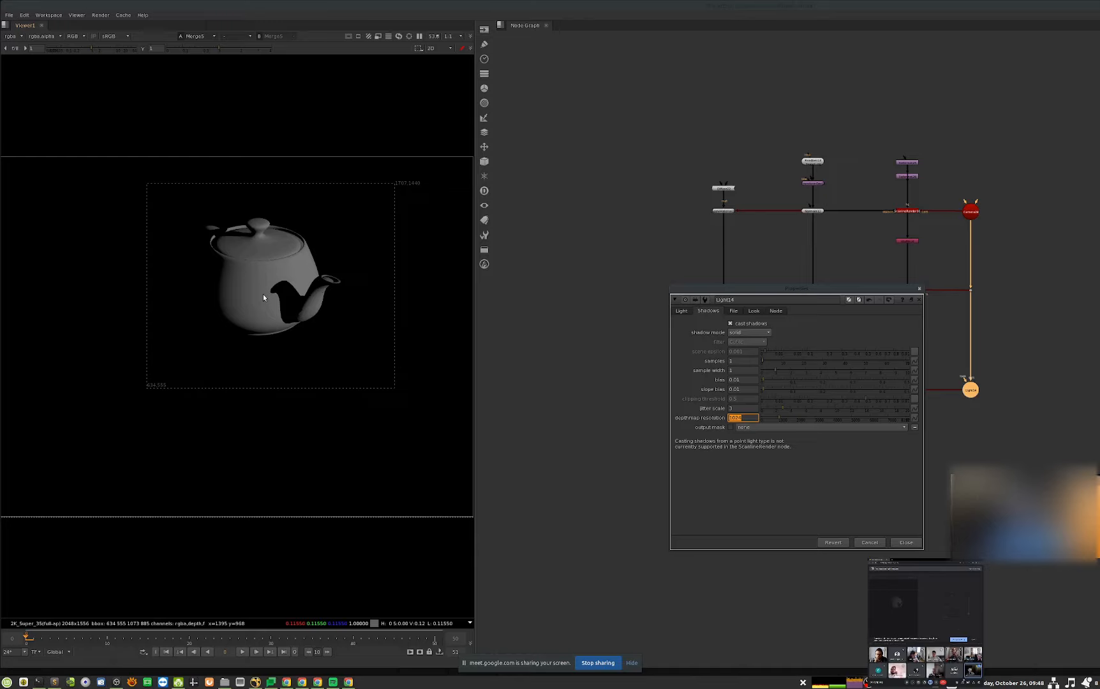
left_click(859, 496)
left_click(905, 542)
- Display MergeExpression5 of the self shadow with position world setup and examine the position difference in an enlarged viewer
middle_click_drag(907, 511, 915, 492)
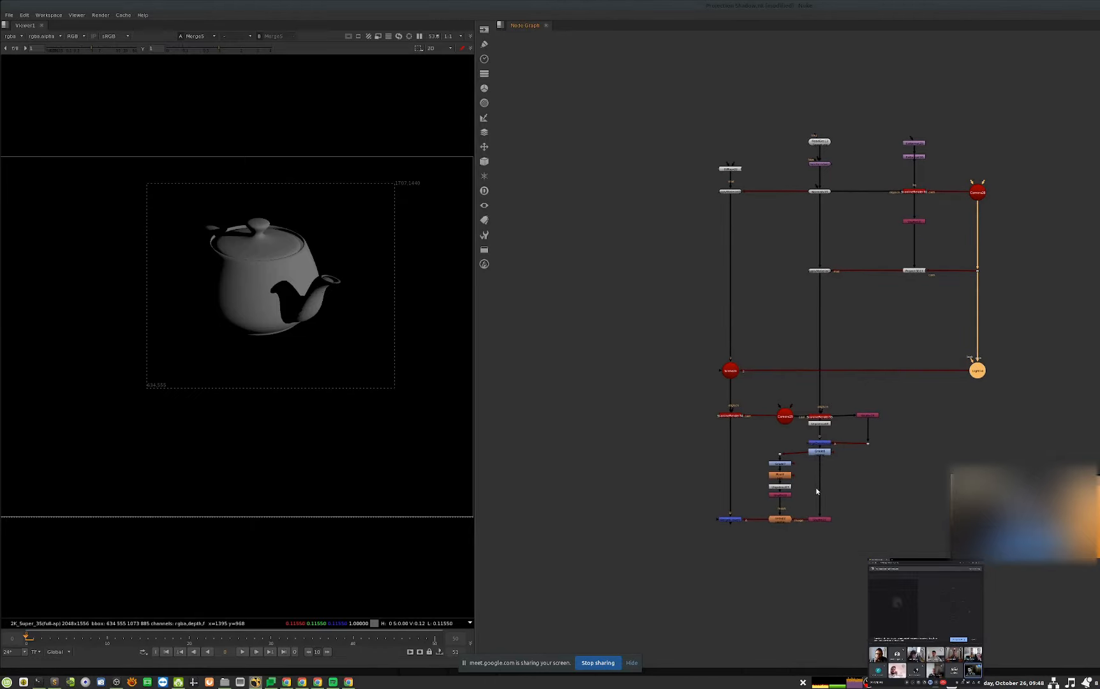
middle_click_drag(638, 508, 787, 423)
middle_click_drag(509, 378, 663, 420, "alt")
left_click(662, 421)
key("1")
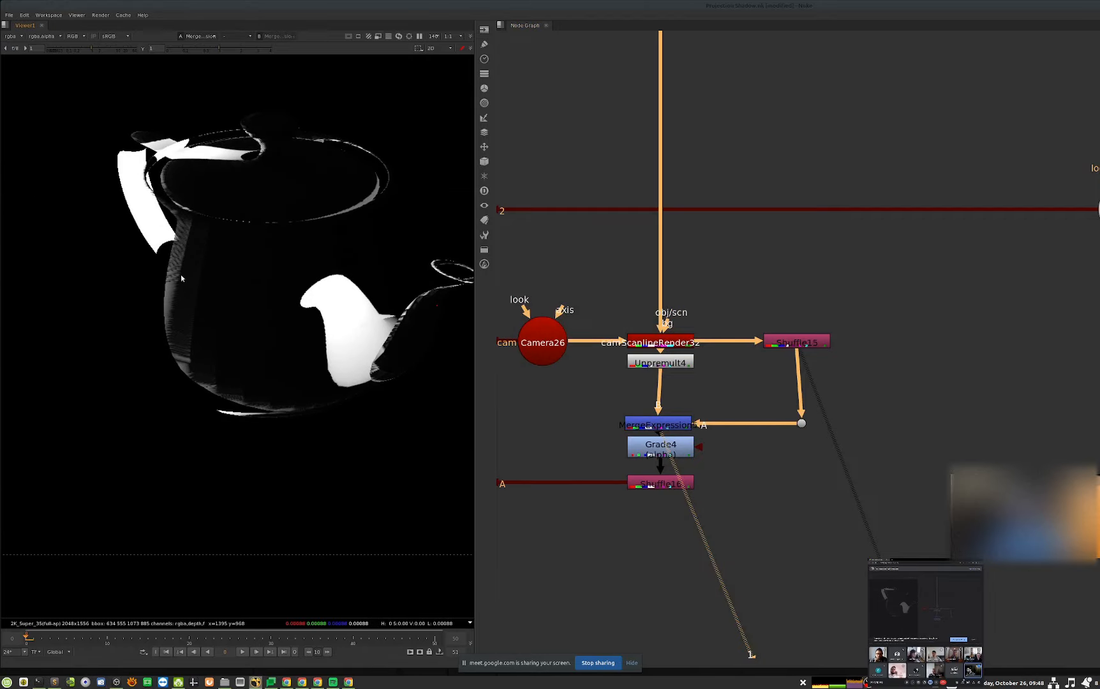
key("space")
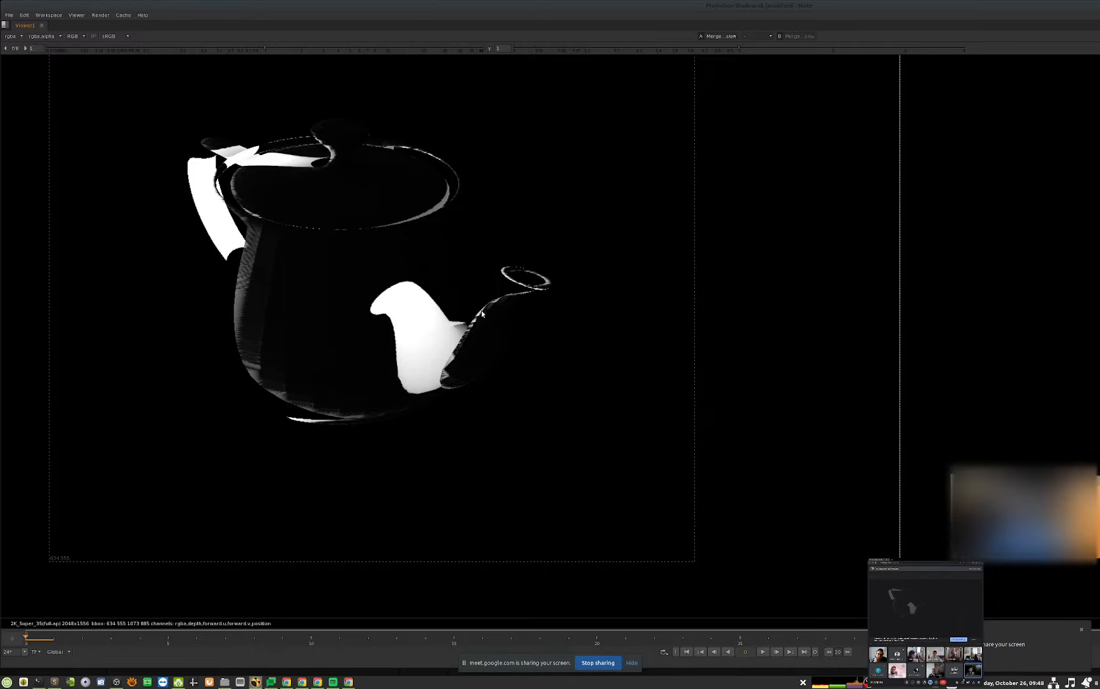
key("space")
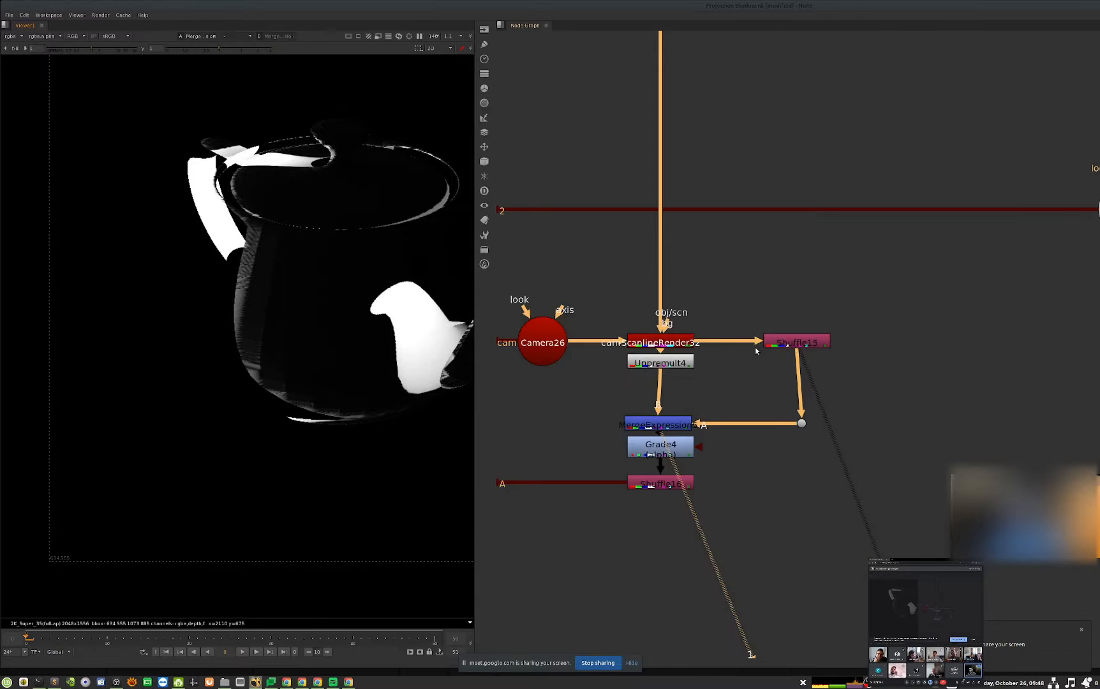
- Display the Shuffle14 position pass, examine the teapot's edges and spout, and lower the viewer gain to 0.2
middle_click_drag(760, 407, 712, 506)
scroll(782, 260, "up", 1)
left_click(815, 225)
key("1")
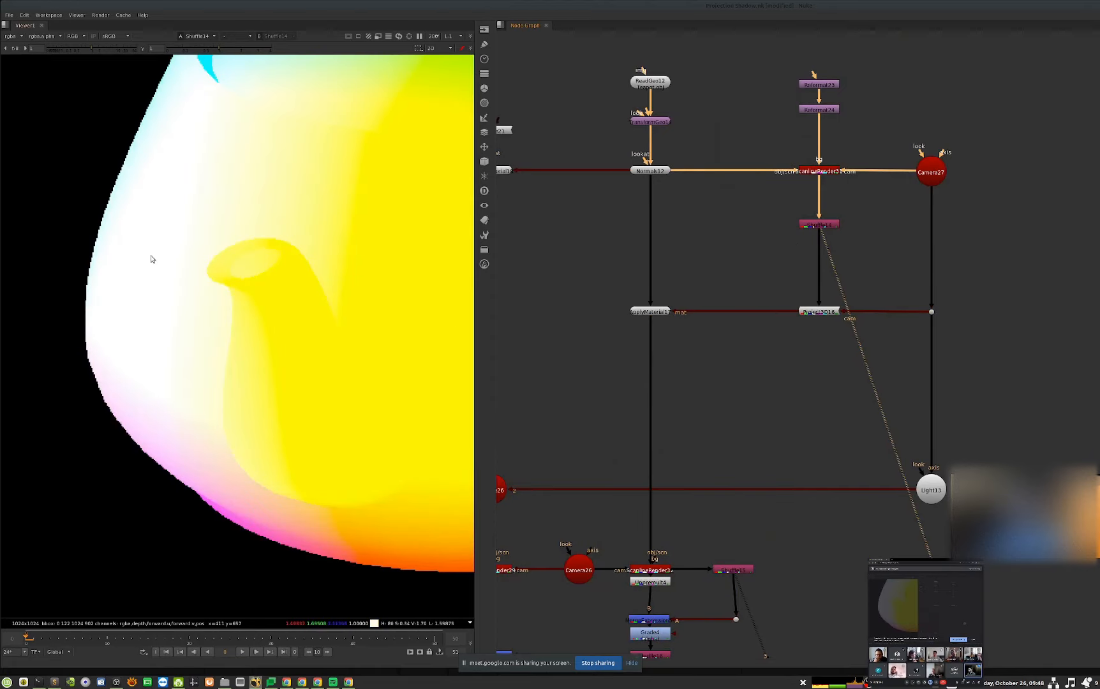
middle_click_drag(208, 255, 171, 303)
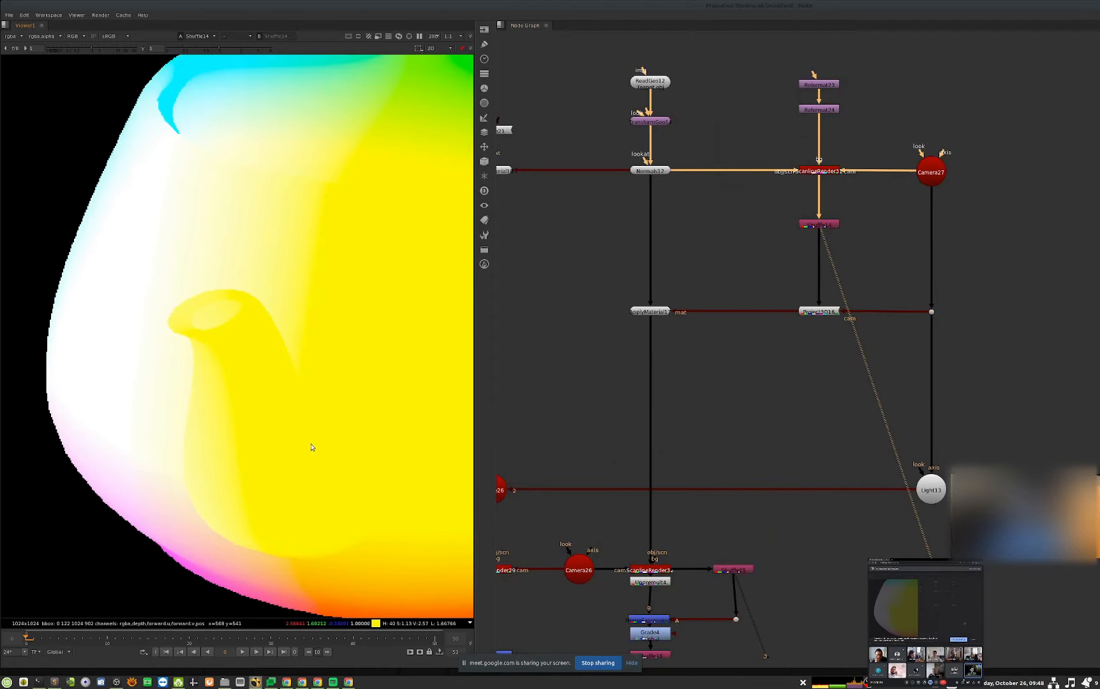
scroll(198, 245, "up", 3)
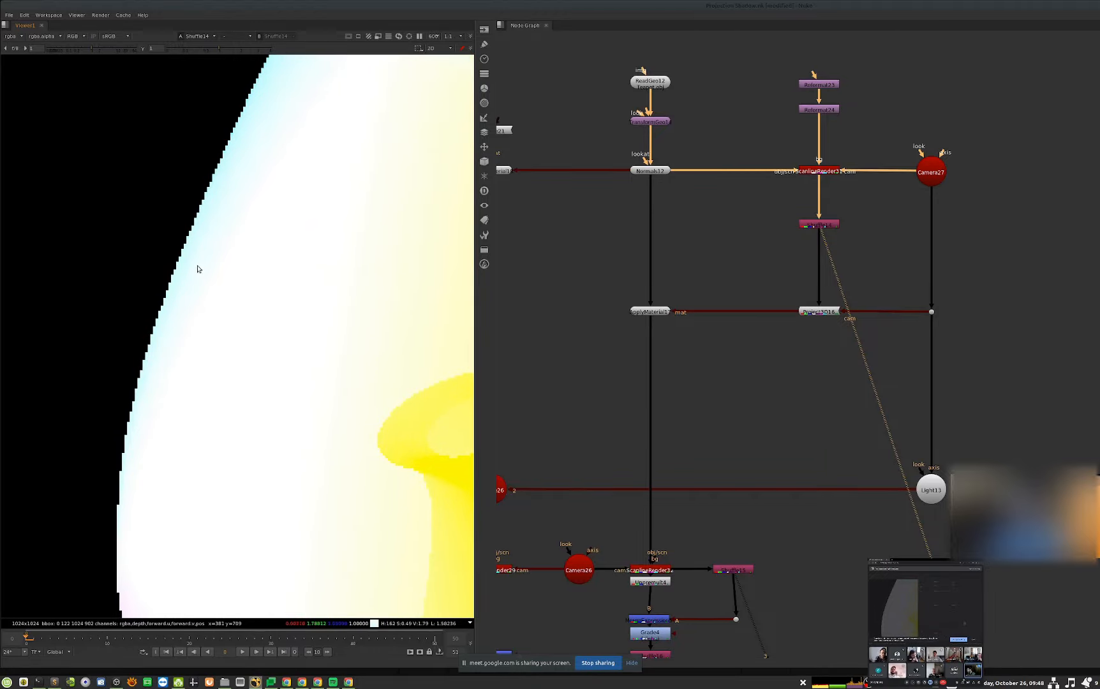
scroll(274, 323, "down", 4)
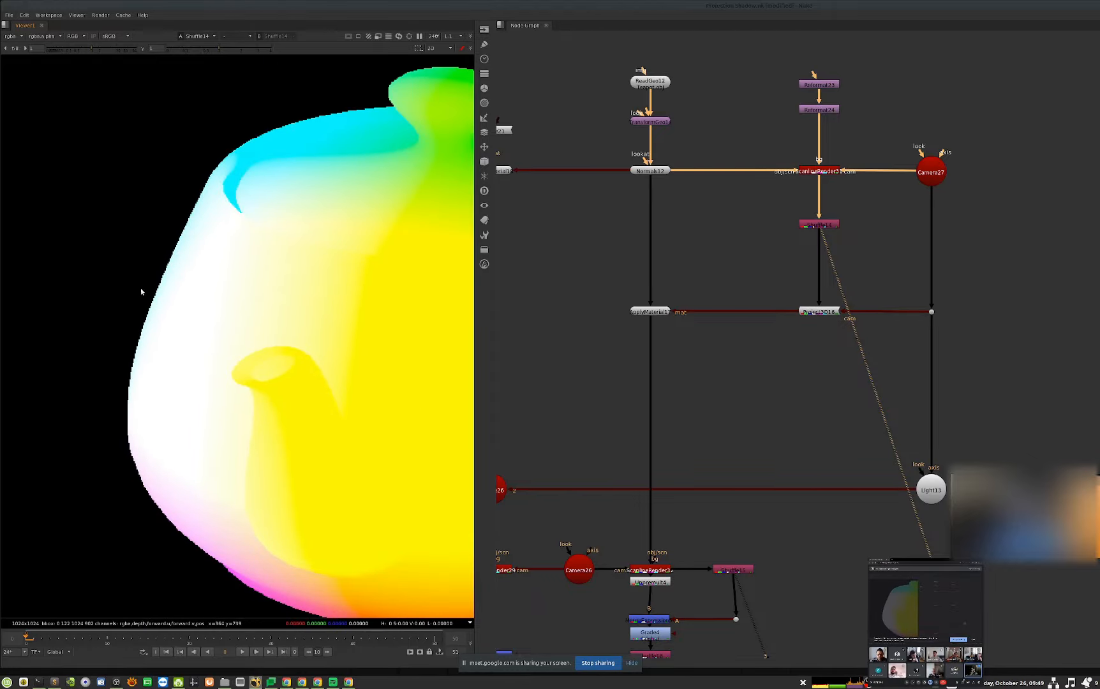
middle_click_drag(419, 461, 243, 387)
middle_click_drag(37, 314, 152, 373)
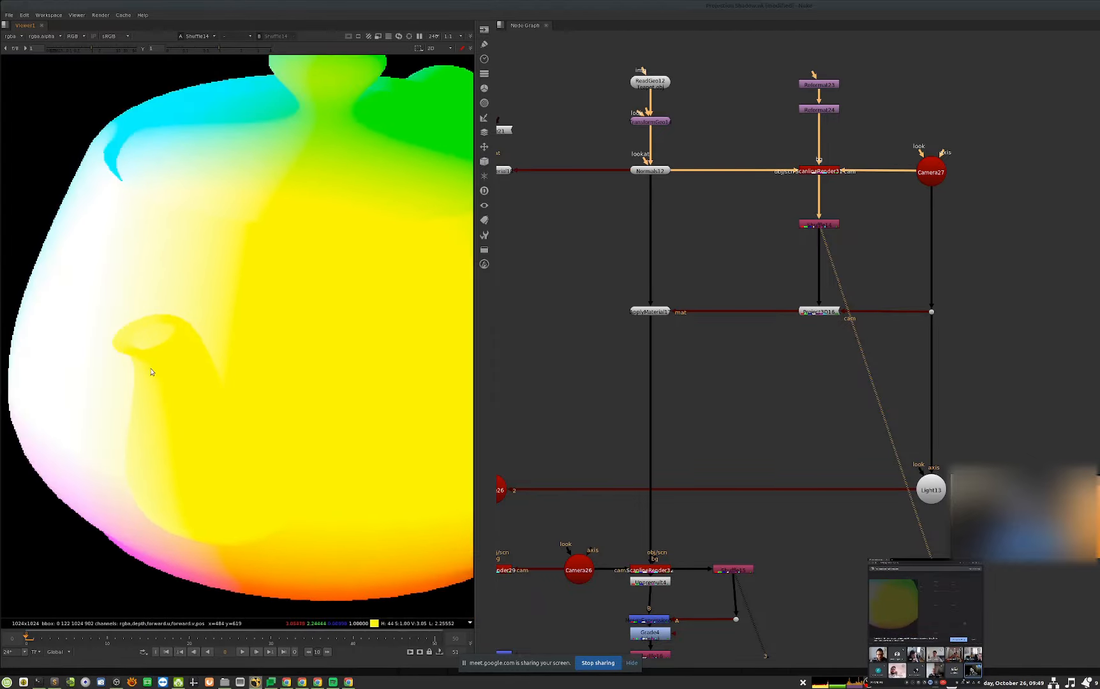
left_click_drag(93, 48, 73, 48)
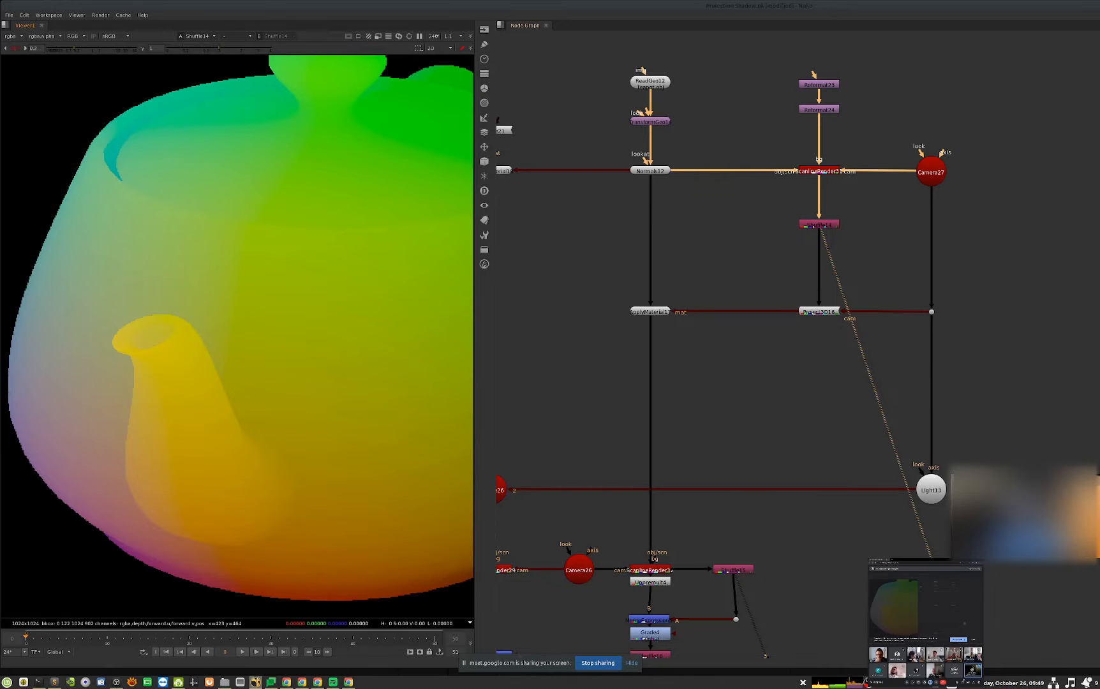
- Display MergeExpression5 again and examine the edges of the lid, knob, handle and body up close for artefacts
middle_click_drag(795, 534, 891, 415)
left_click(741, 501)
middle_click_drag(836, 485, 821, 490)
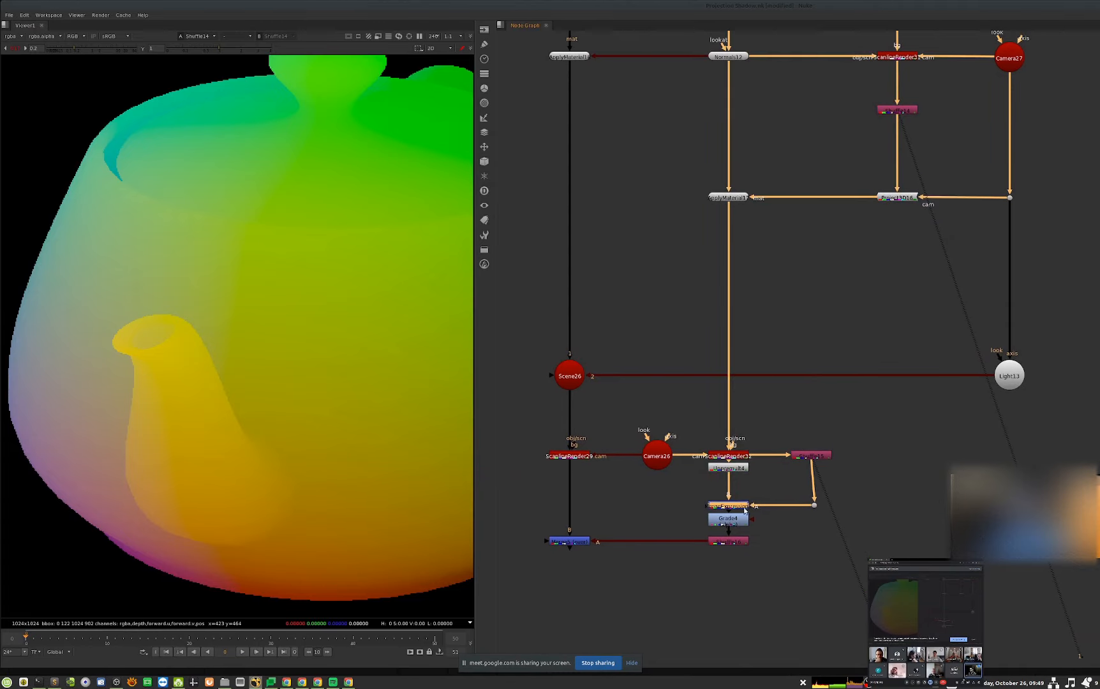
key("1")
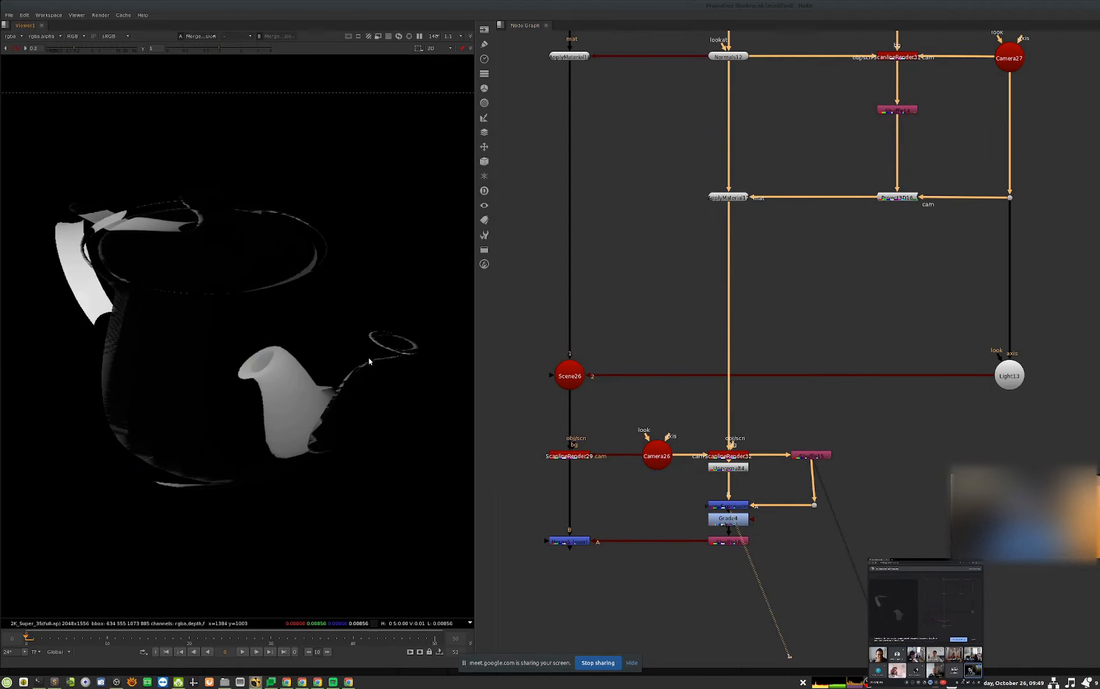
scroll(303, 274, "up", 5)
middle_click_drag(310, 306, 295, 349)
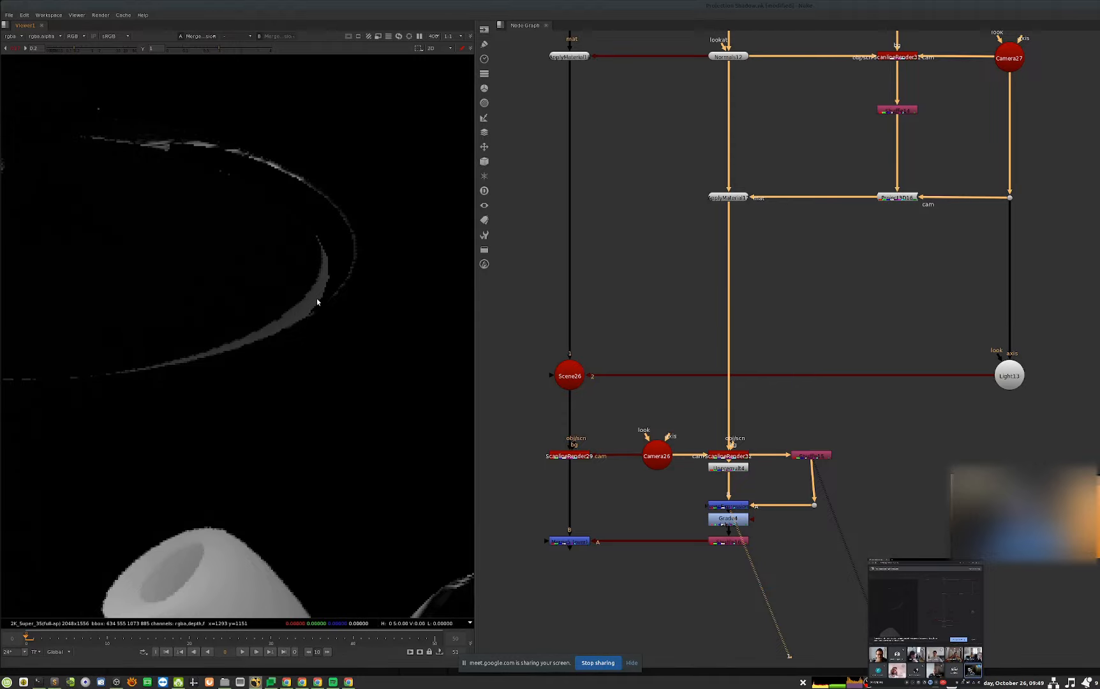
scroll(284, 299, "down", 2)
middle_click_drag(230, 313, 258, 310)
middle_click_drag(169, 335, 269, 322)
middle_click_drag(247, 136, 229, 196)
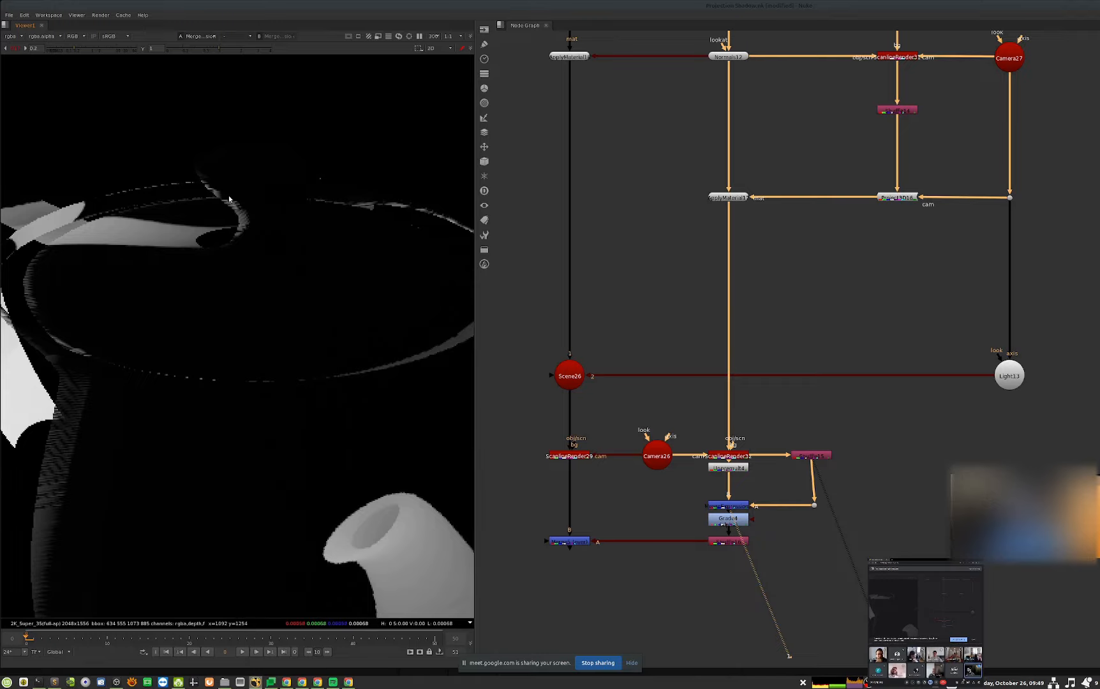
middle_click_drag(228, 271, 245, 221)
middle_click_drag(191, 364, 164, 314)
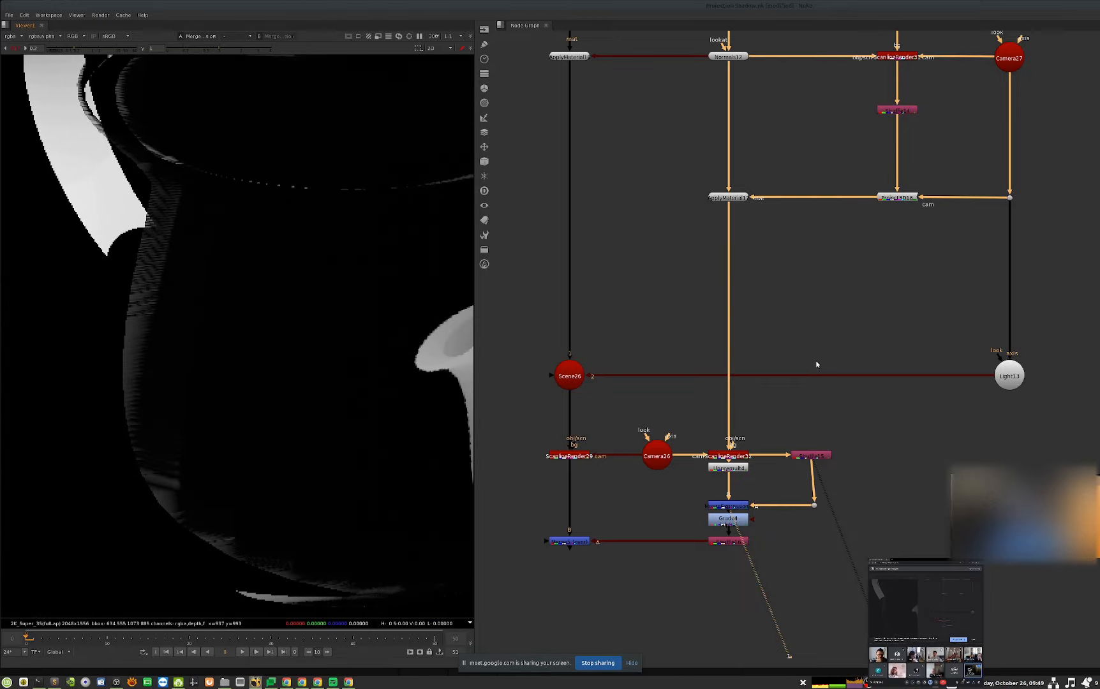
- Compare the projected position pass of ScanlineRender32 with the Unpremult4 output along the teapot's shadowed edge
left_click(730, 455)
key("1")
middle_click_drag(178, 258, 232, 262)
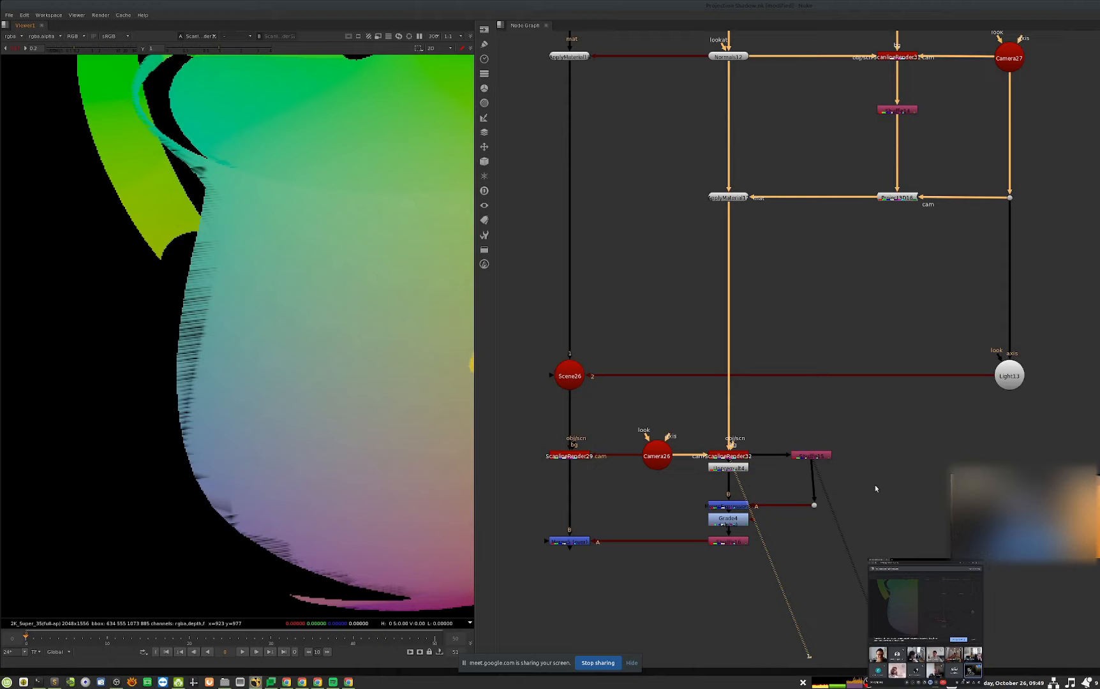
left_click(728, 468)
key("1")
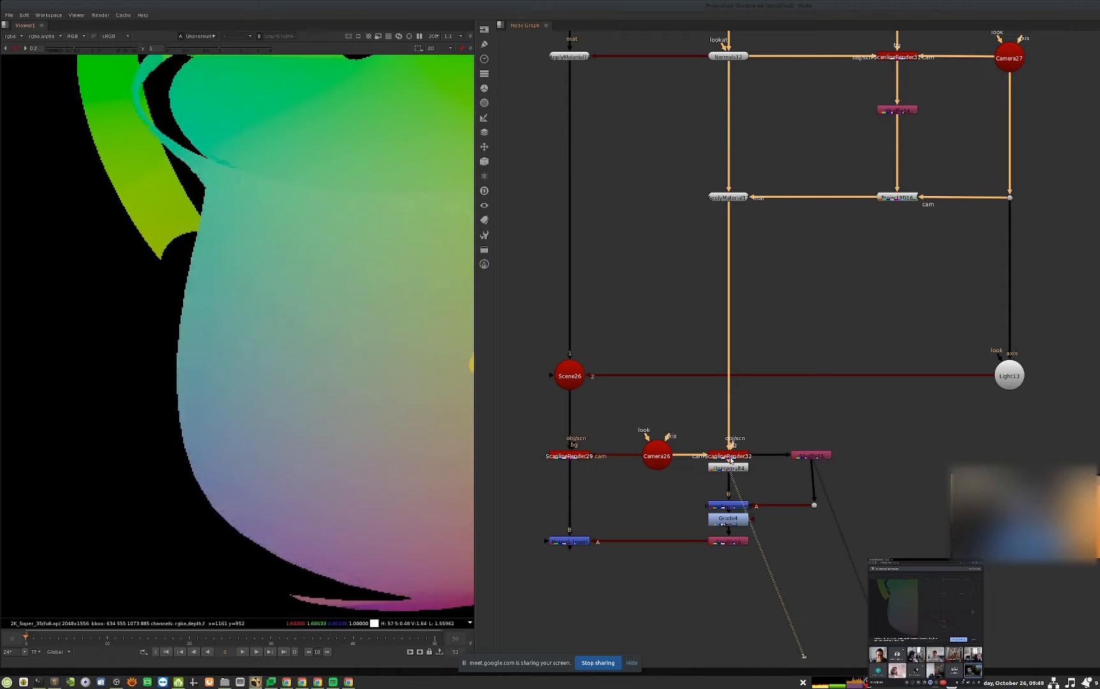
left_click(730, 457)
key("1")
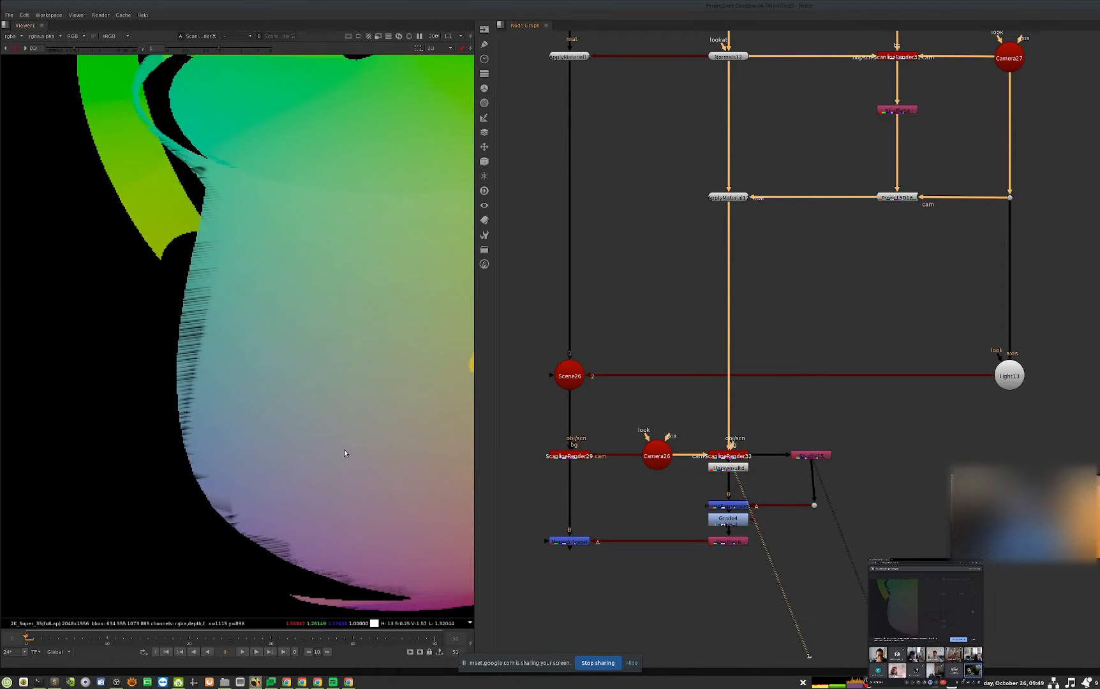
- Display MergeExpression5, examine the whole teapot's difference with the viewer gain raised to 64, and reset the gain to 1
left_click(735, 510)
key("1")
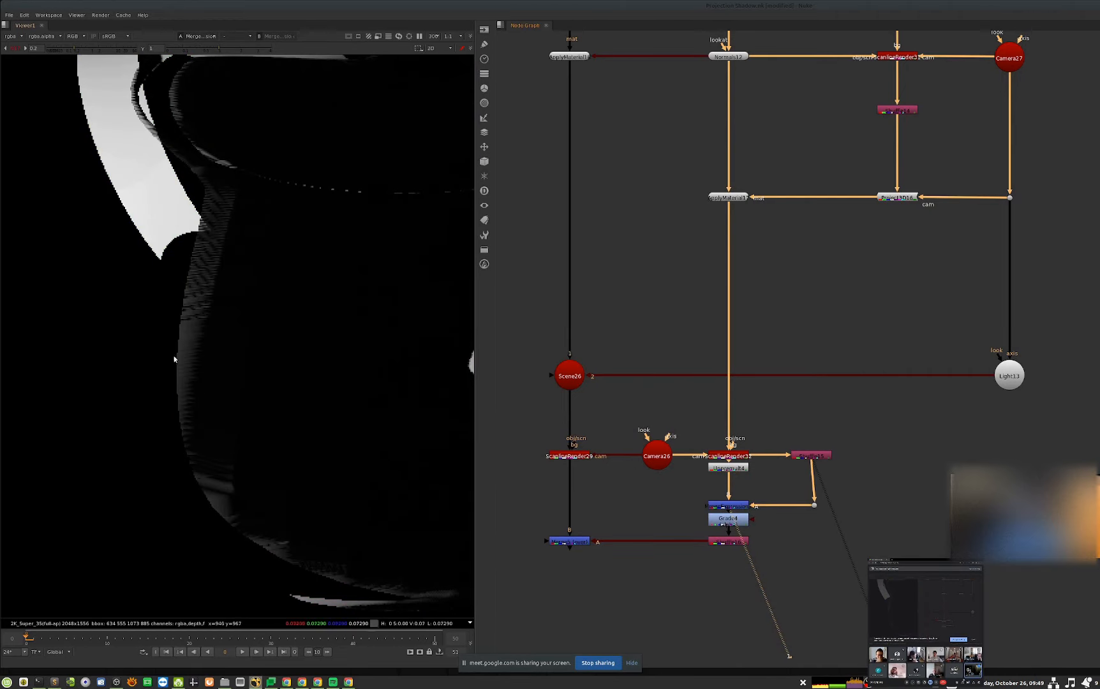
left_click_drag(118, 49, 146, 53)
scroll(266, 329, "down", 5)
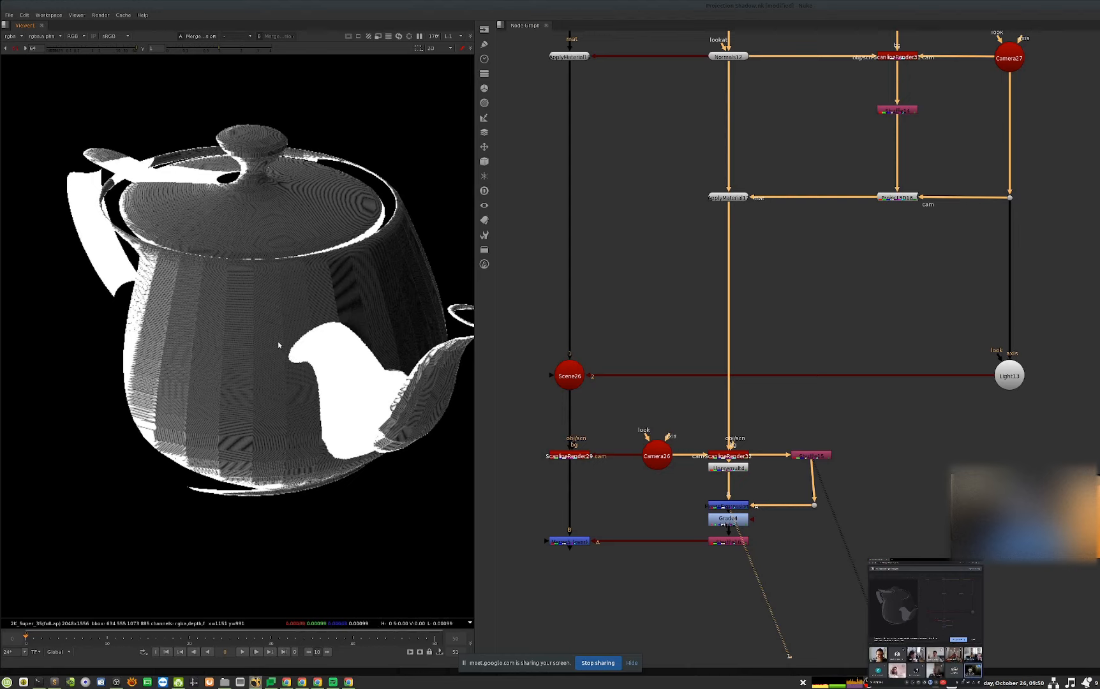
left_click(135, 48, "ctrl")
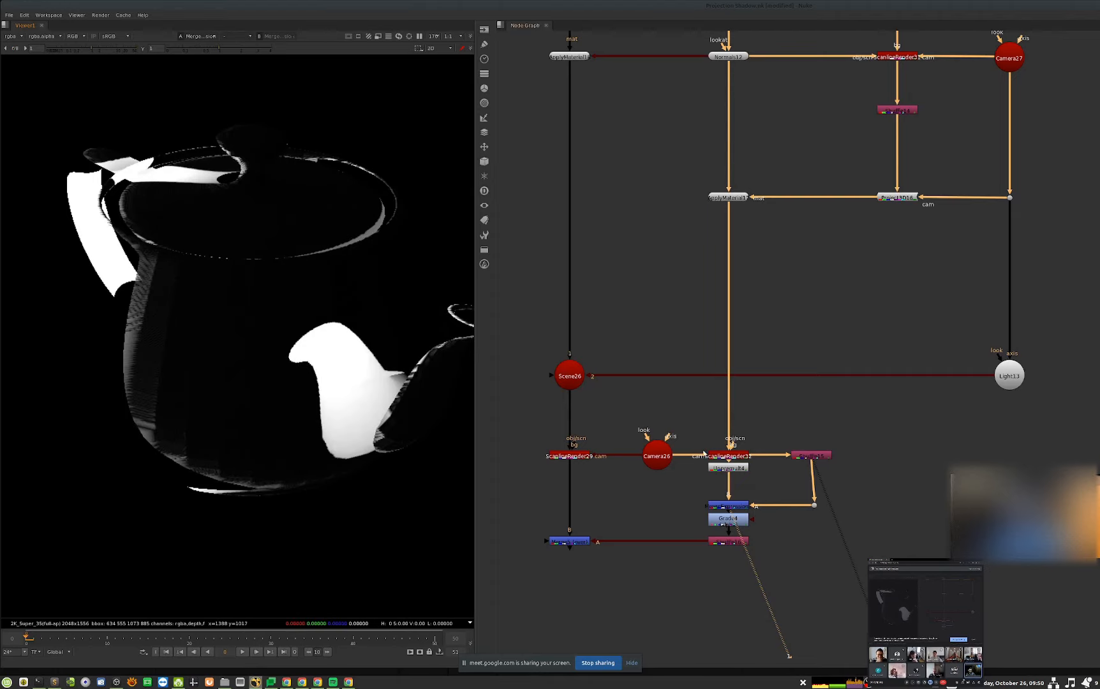
- Go to the iBlur setup and display its Grade6 node to examine the graded shadow matte
left_click(731, 520)
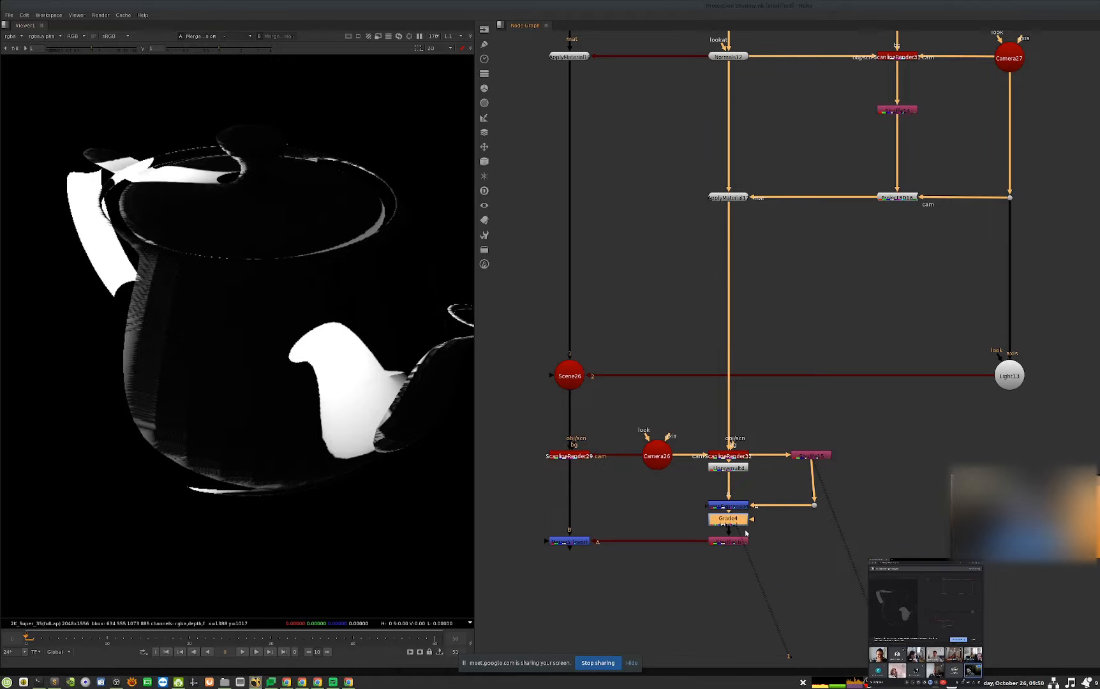
middle_click_drag(800, 456, 617, 467)
scroll(617, 467, "down", 2)
scroll(892, 456, "down", 4)
middle_click_drag(892, 456, 666, 465)
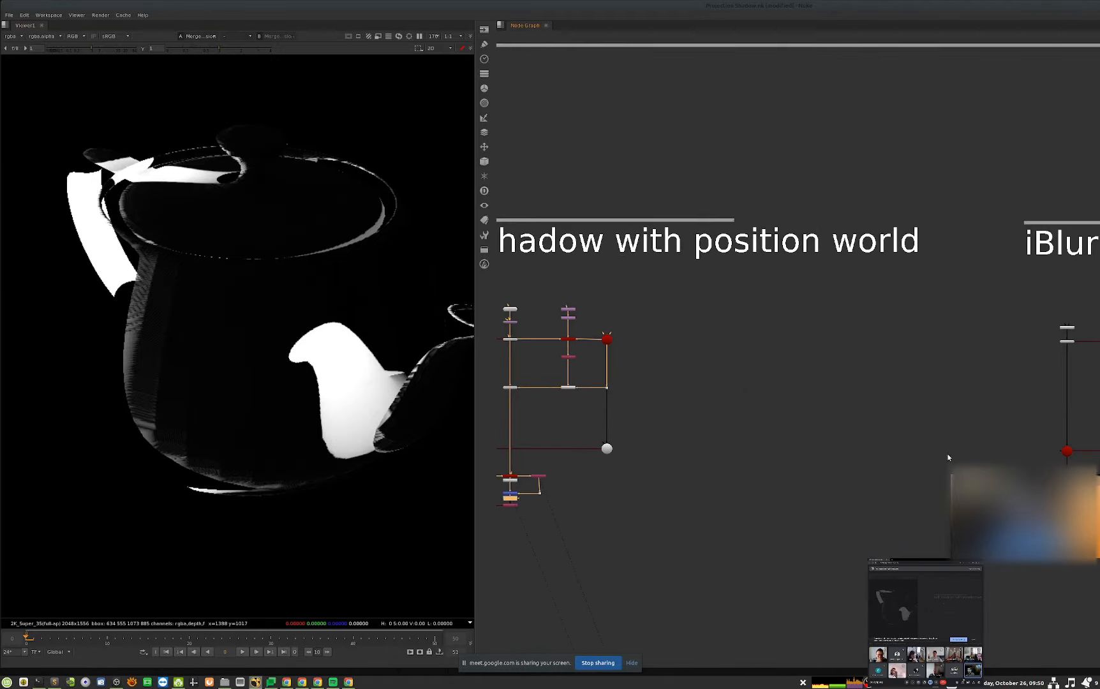
middle_click_drag(948, 457, 813, 438)
middle_click_drag(771, 384, 743, 382)
middle_click_drag(964, 417, 866, 417)
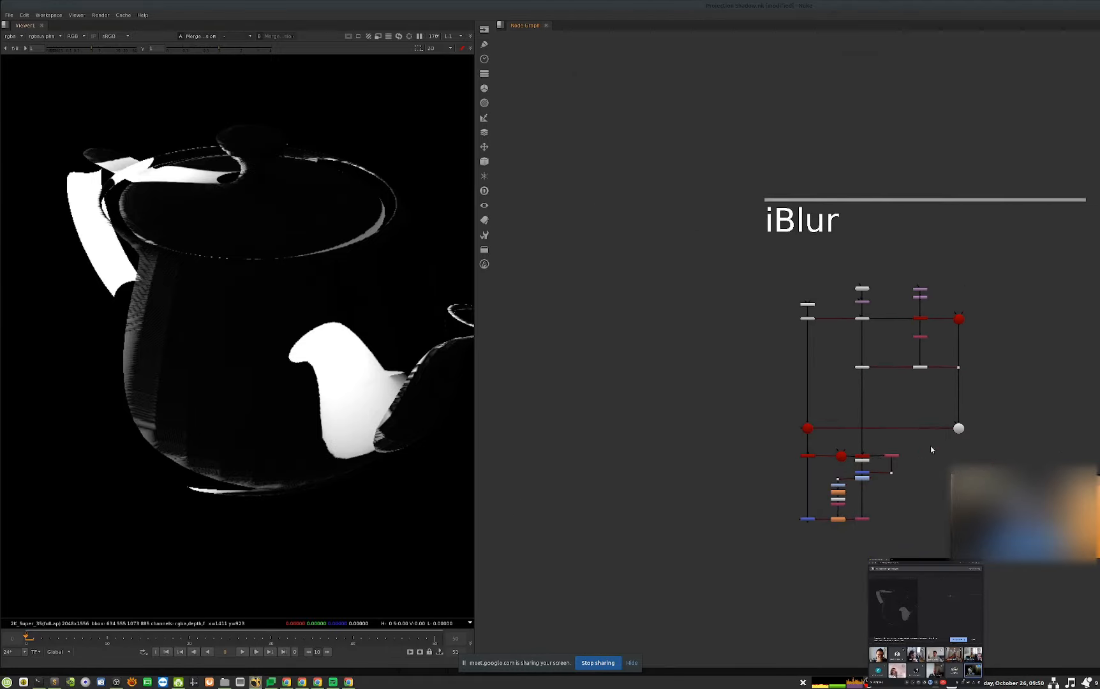
scroll(878, 457, "up", 5)
left_click(831, 522)
key("1")
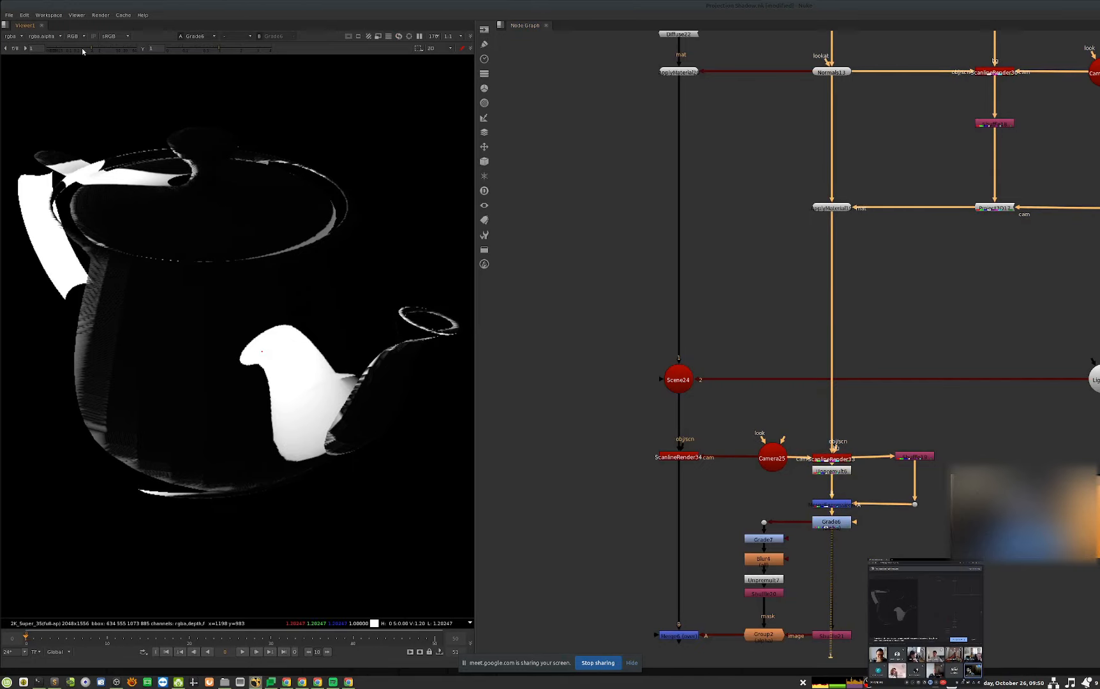
- Lower the viewer gain to 0.895 and examine the Grade6 shadow matte around the spout and over the whole teapot
left_click_drag(82, 47, 66, 48)
scroll(327, 386, "up", 3)
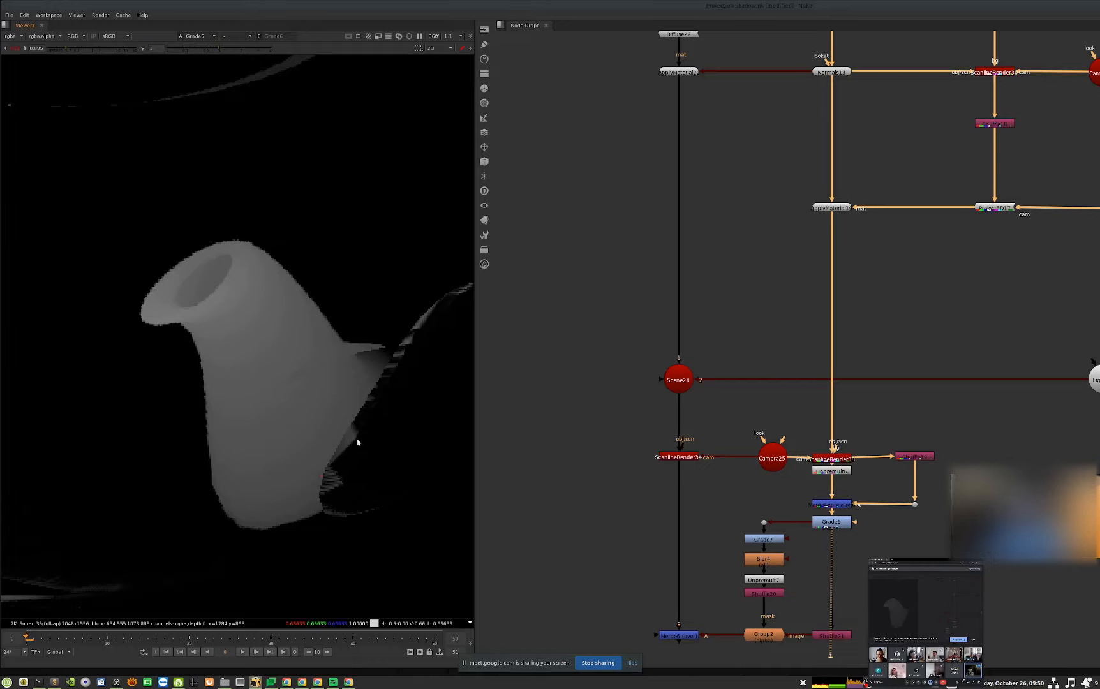
left_click(159, 299, "ctrl")
middle_click_drag(950, 492, 964, 439)
scroll(296, 381, "down", 5)
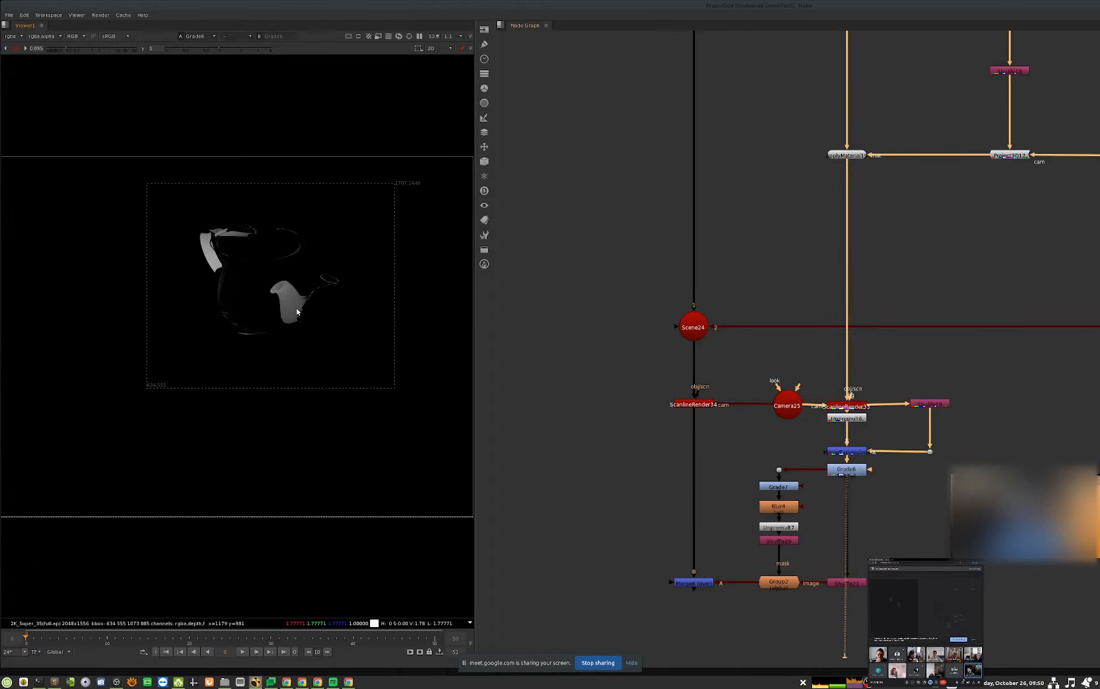
scroll(777, 507, "up", 2)
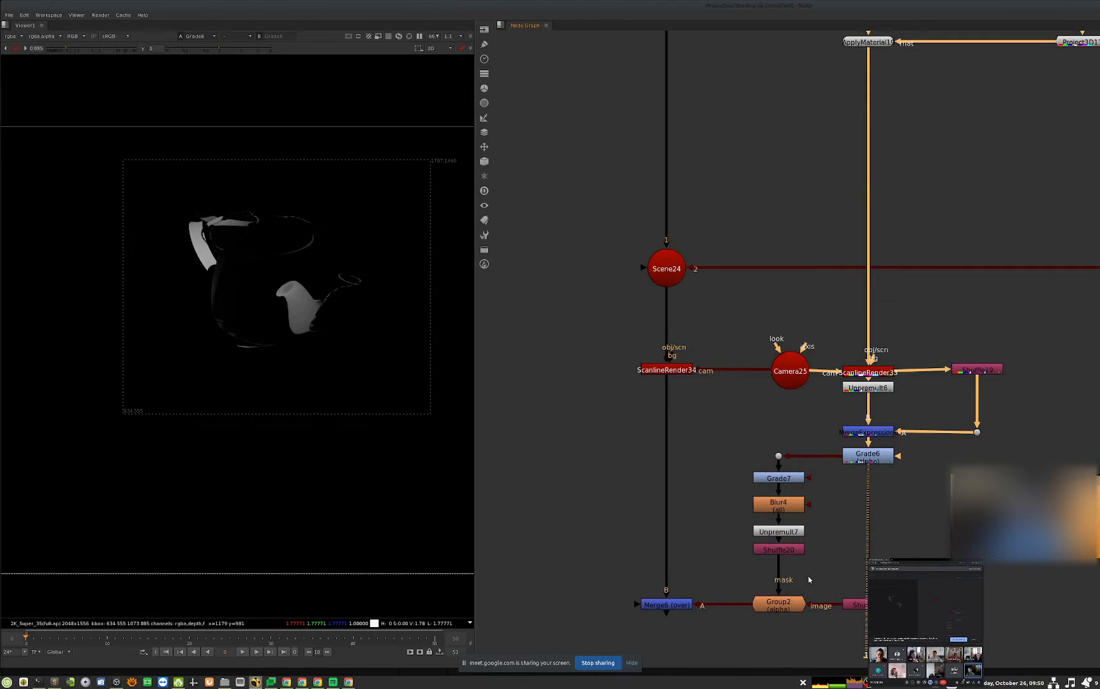
- Display the alpha channel of the Group2 node and examine the blurred edges of the shadow matte
left_click(785, 606)
middle_click_drag(784, 607, 780, 584)
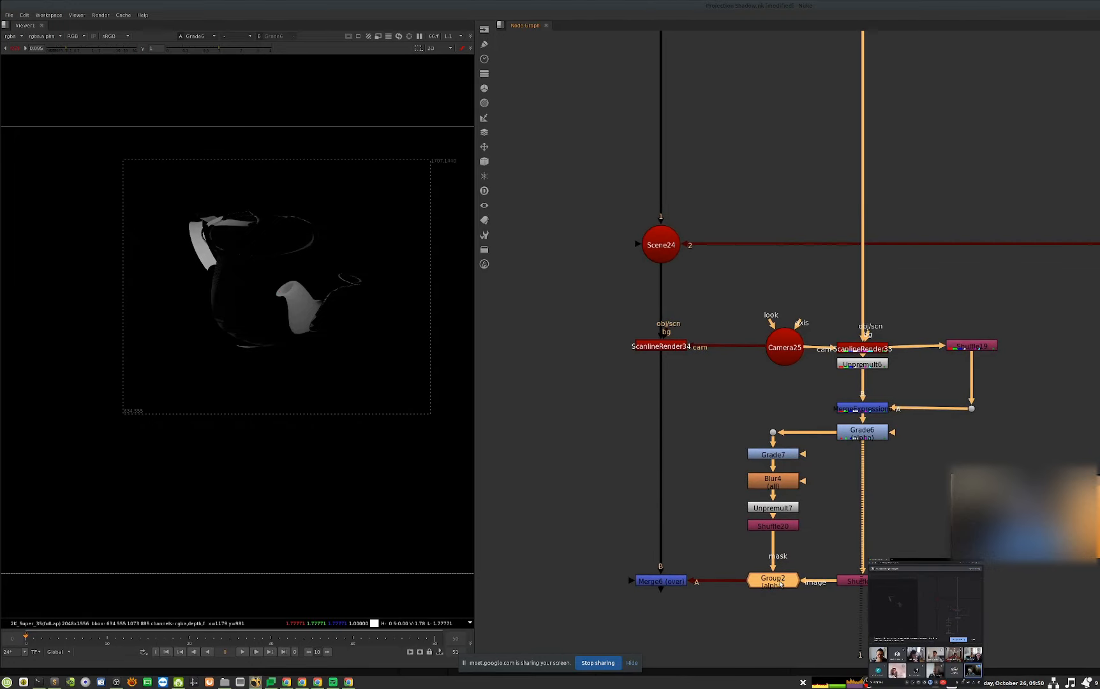
key("1")
key("a")
scroll(275, 296, "up", 4)
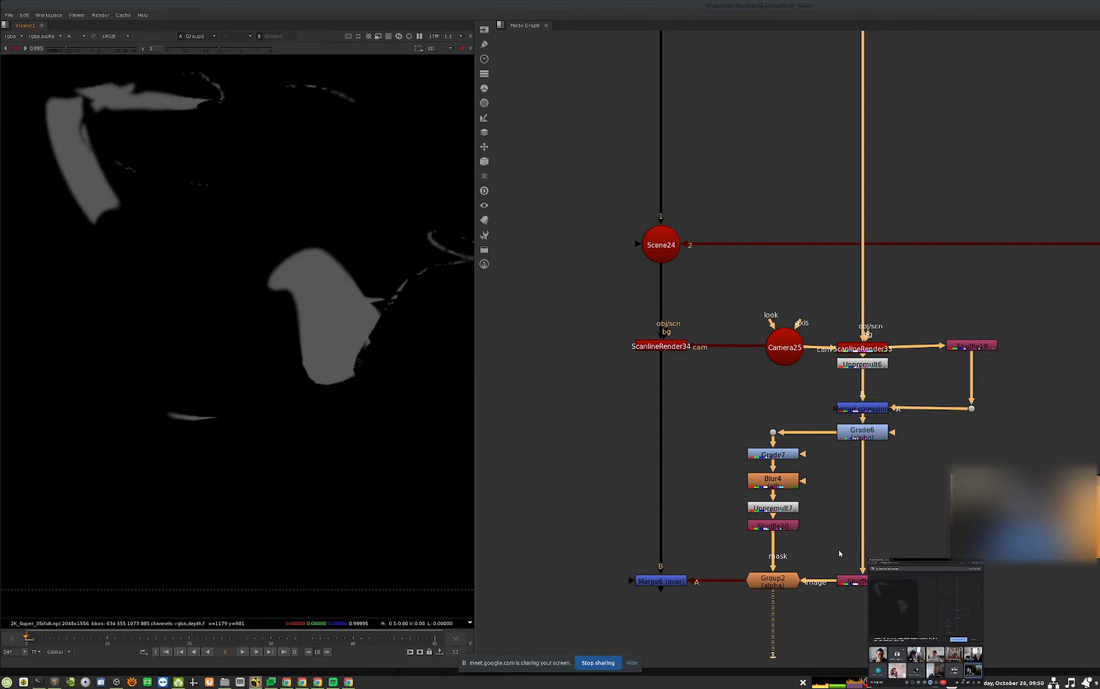
key("ctrl+z")
key("ctrl+shift+z")
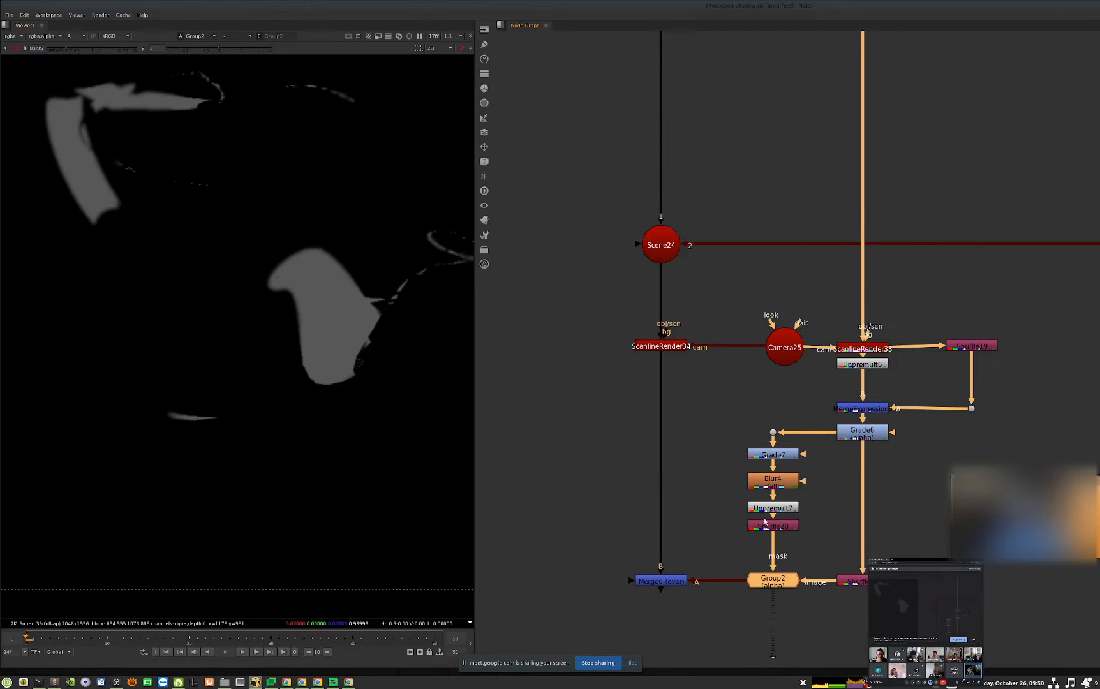
- Display Grade7, Unpremult7 and Shuffle20 in turn to examine how the blur mask is built
left_click(788, 455)
key("1")
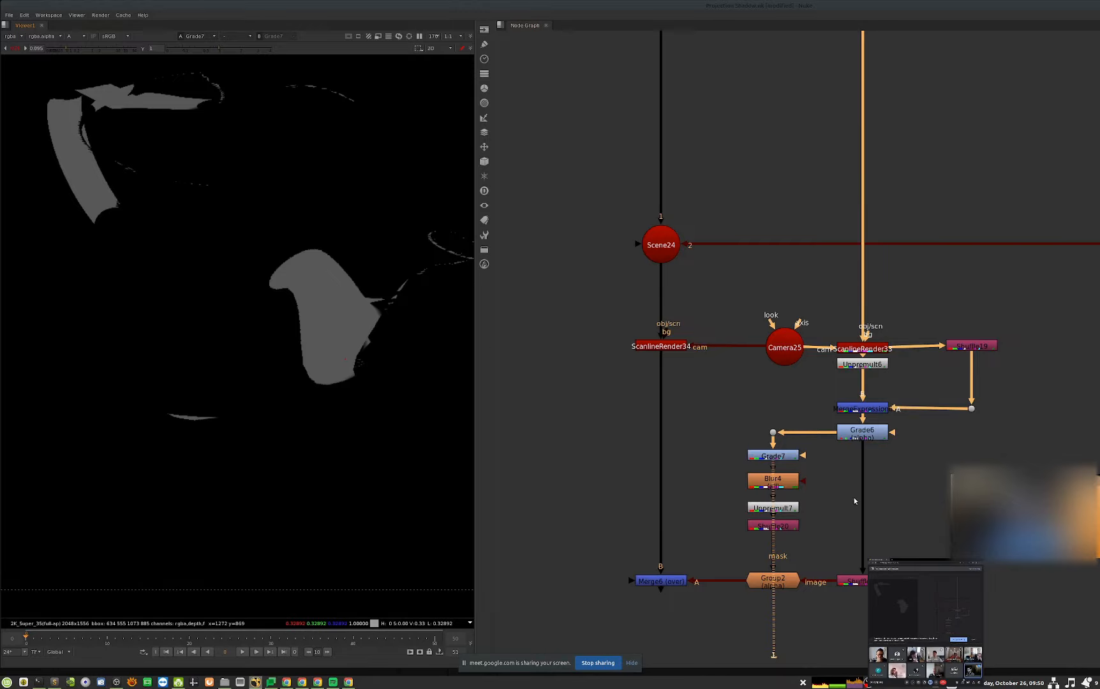
left_click(755, 507)
key("1")
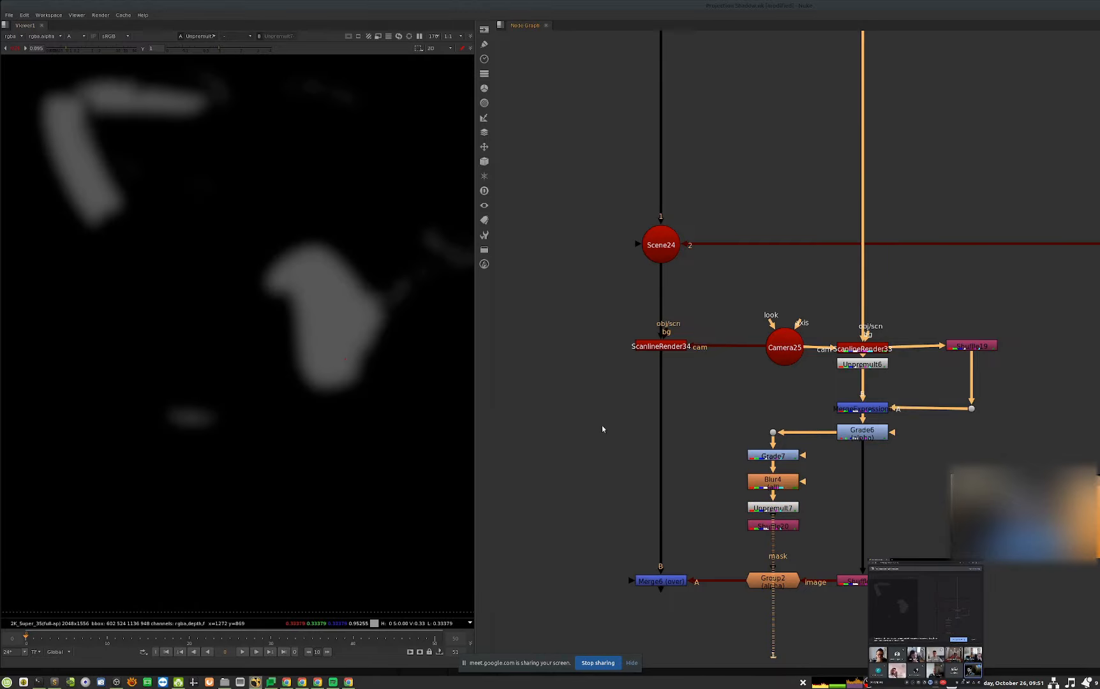
left_click(759, 527)
key("1")
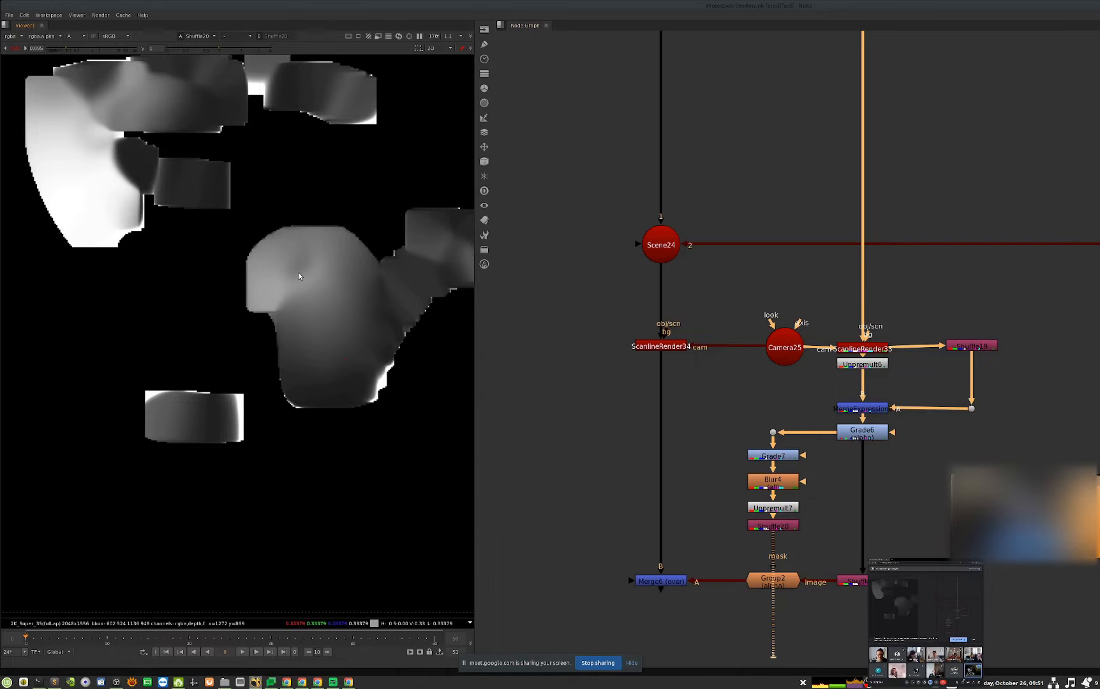
- Disable the Group2 blur and display the Merge6 render in colour with the viewer gain reset to 1
left_click(773, 579)
key("1")
key("d")
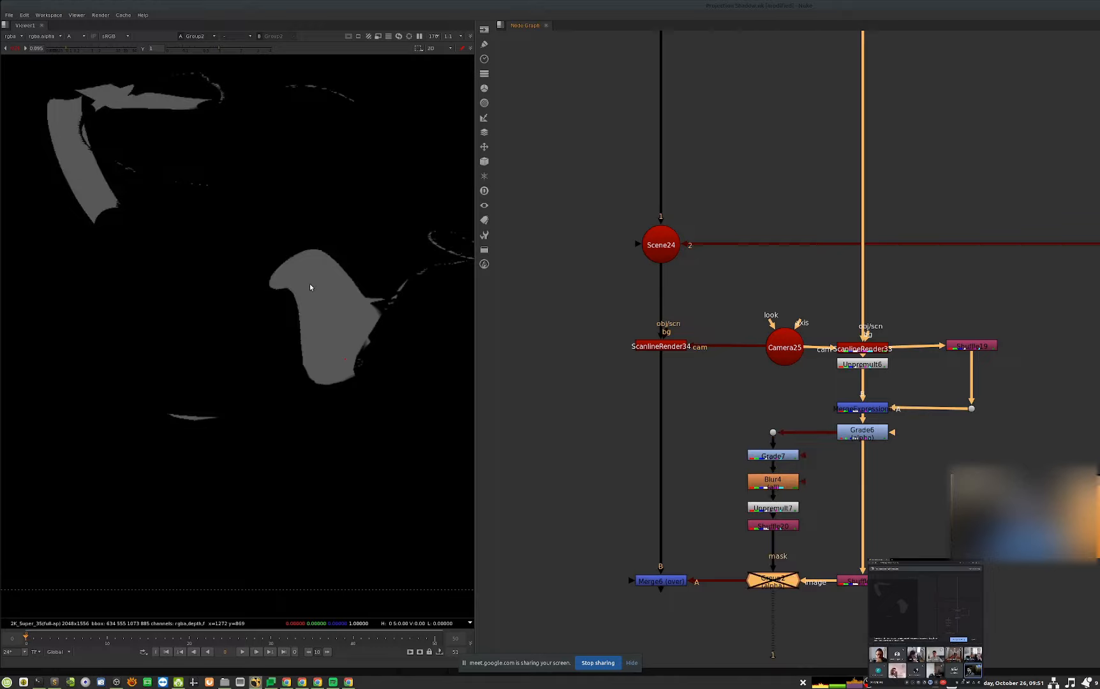
key("Down")
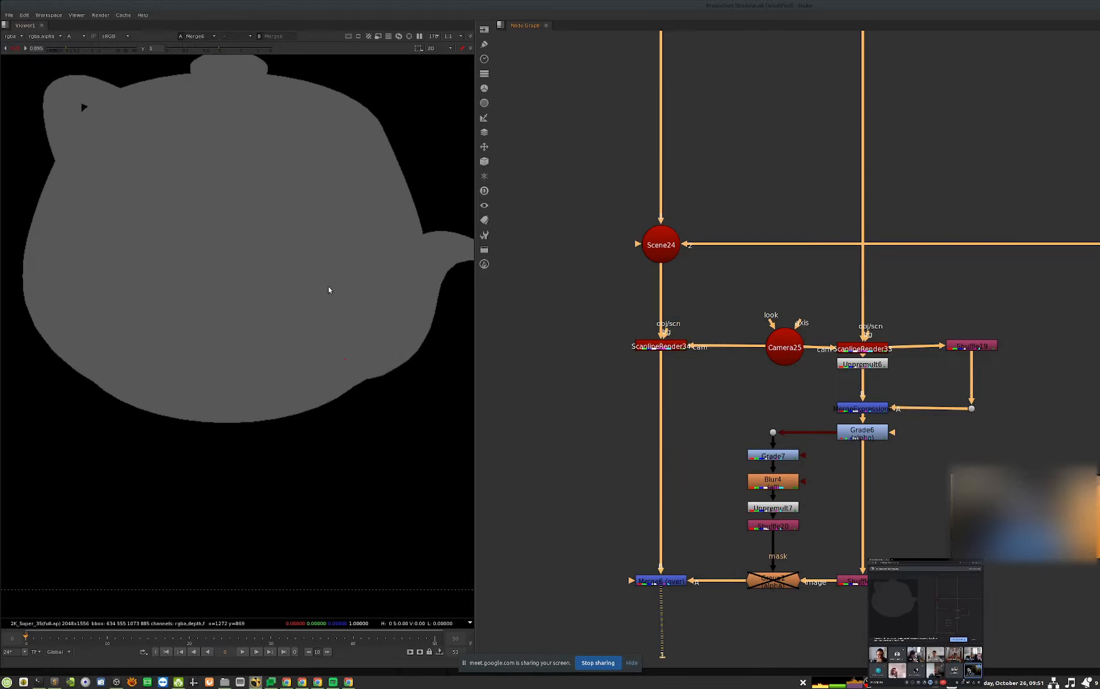
left_click(108, 49, "ctrl")
- Switch Group2 on and off to compare soft and hard shadow edges on the teapot, leaving it enabled
left_click(755, 577)
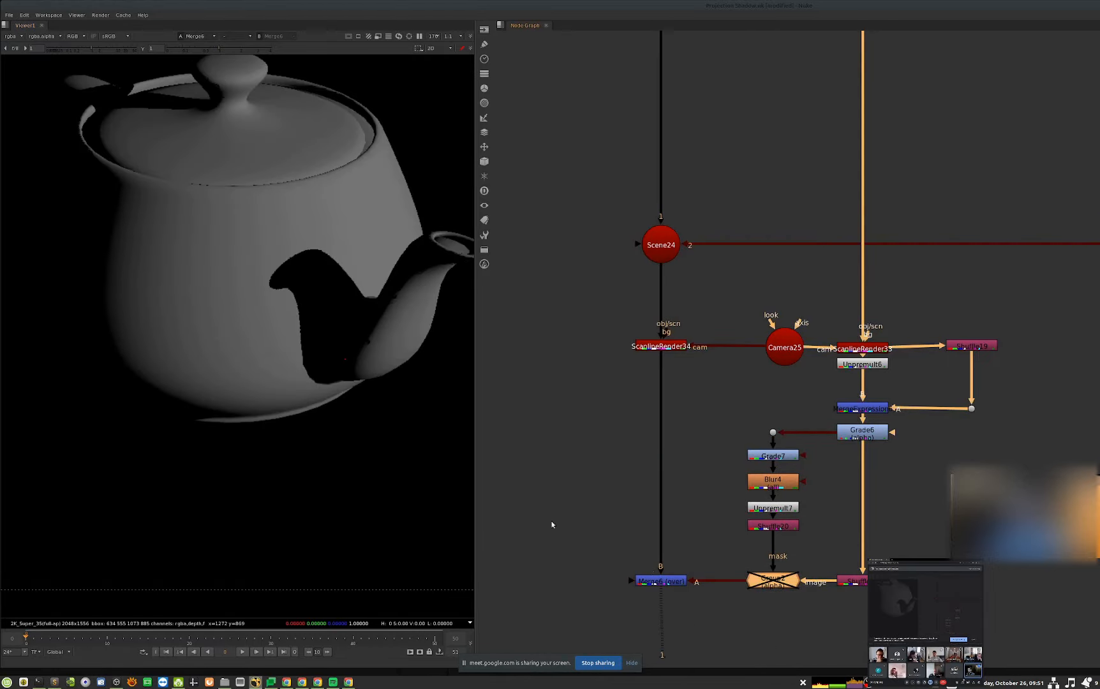
key("d")
key("d")
key("d")
middle_click_drag(278, 291, 272, 291)
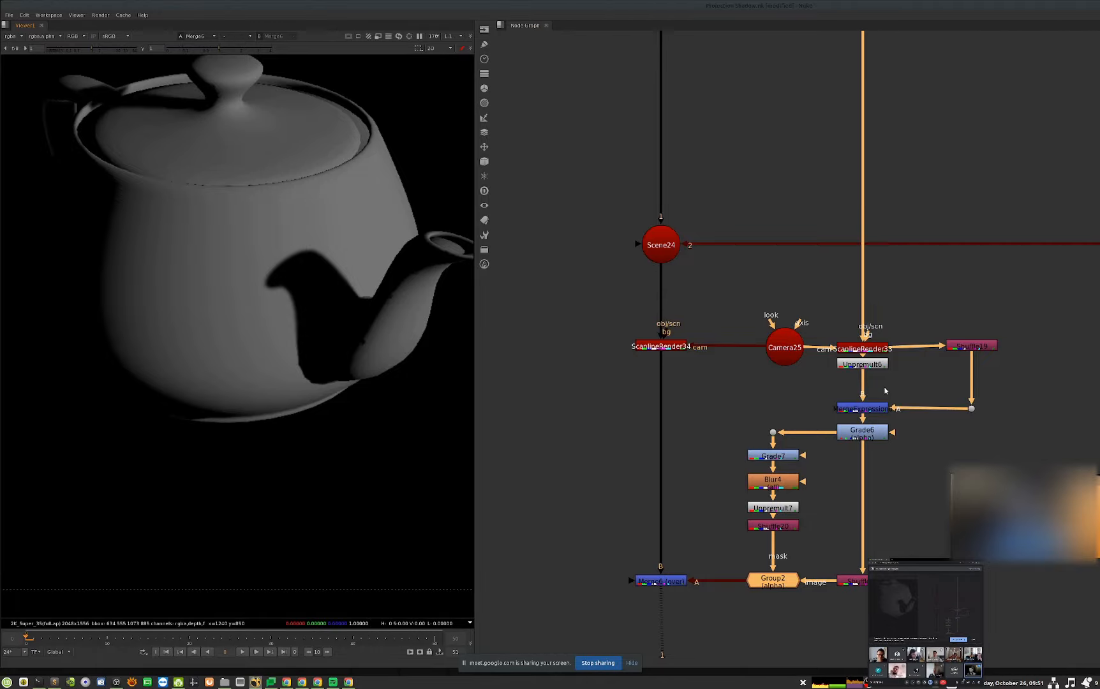
- Go to the stratified setup and display its final ScanlineRender with the whole frame in view
scroll(885, 390, "down", 3)
middle_click_drag(873, 420, 788, 490)
scroll(900, 367, "down", 8)
middle_click_drag(866, 380, 822, 461)
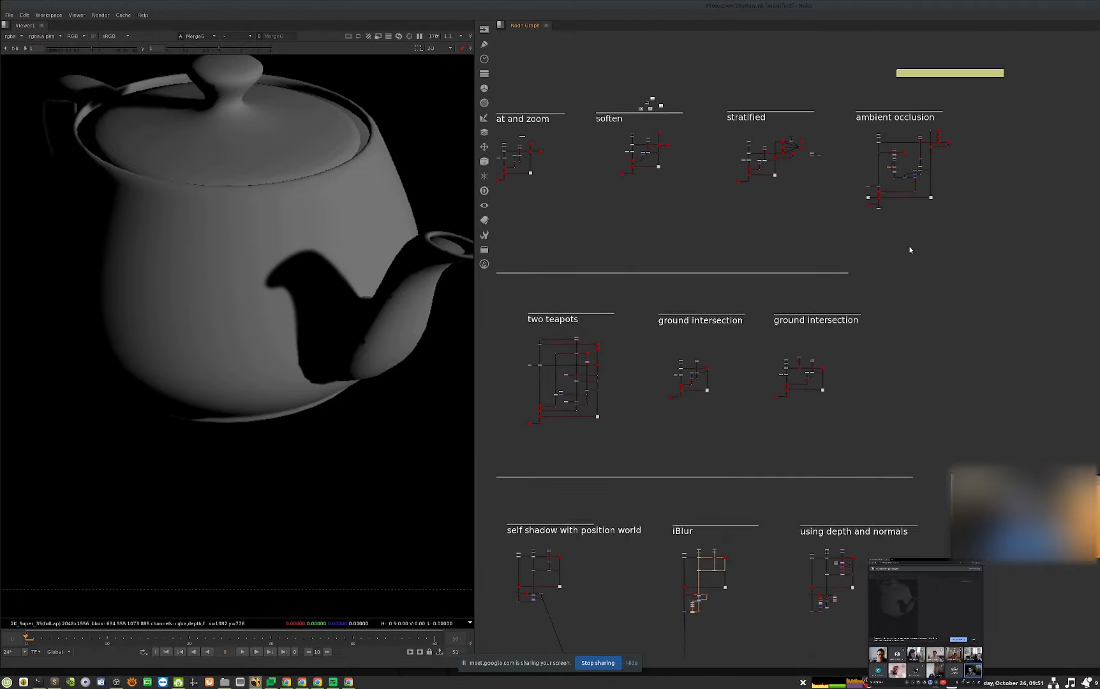
middle_click_drag(910, 250, 837, 273)
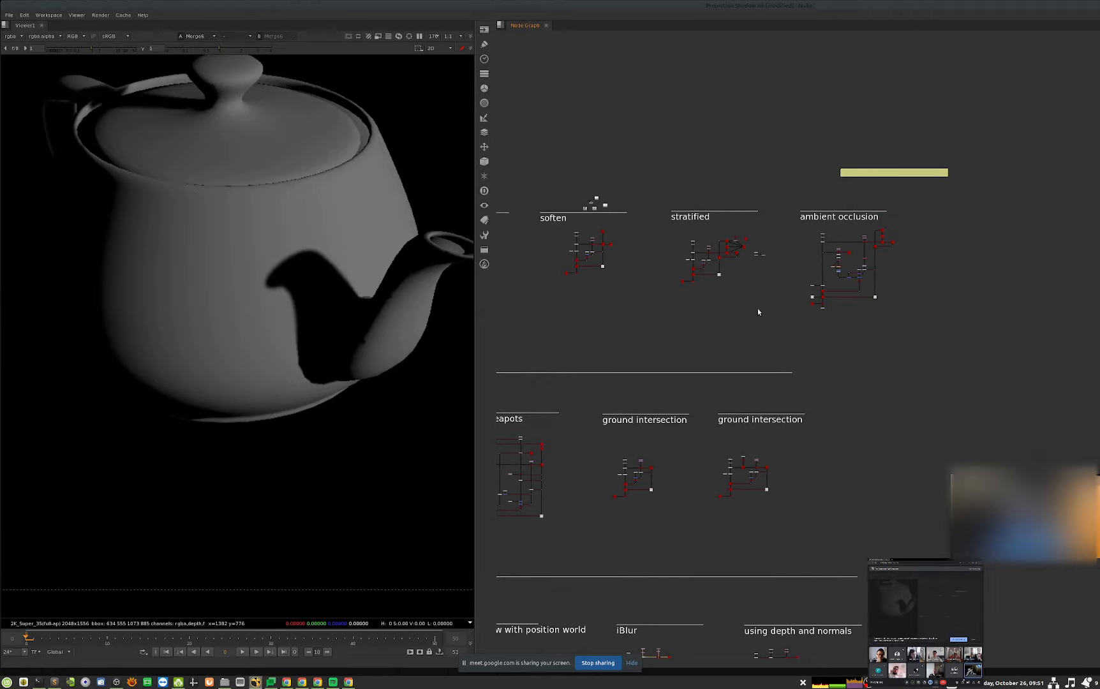
scroll(684, 221, "up", 6)
left_click(714, 411)
key("1")
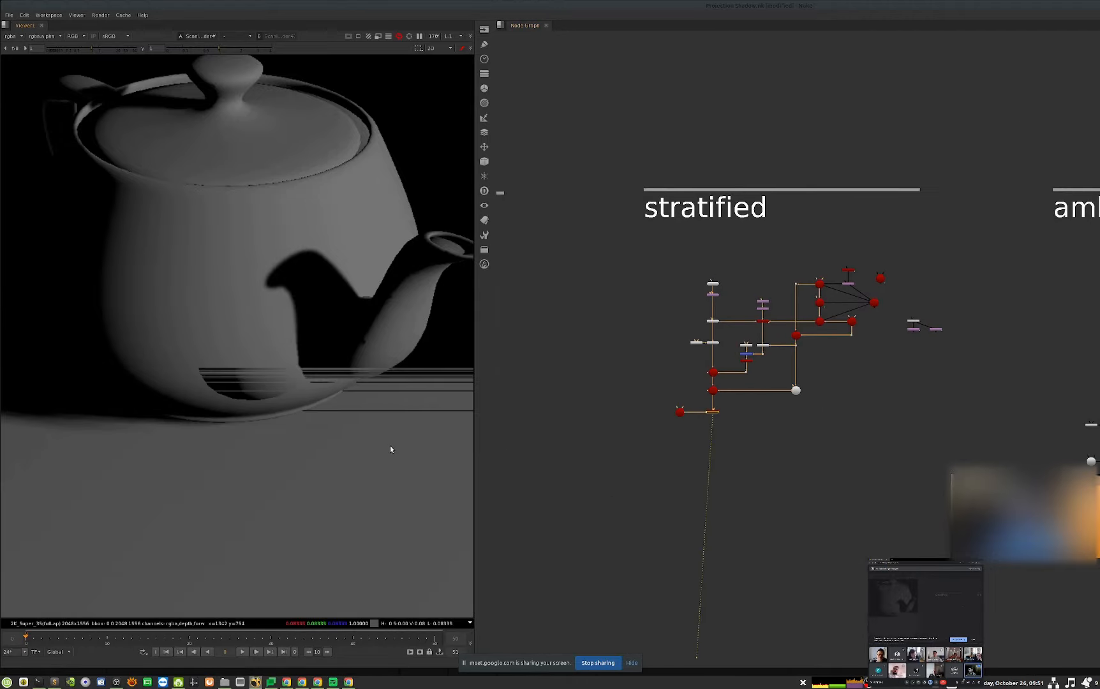
key("f")
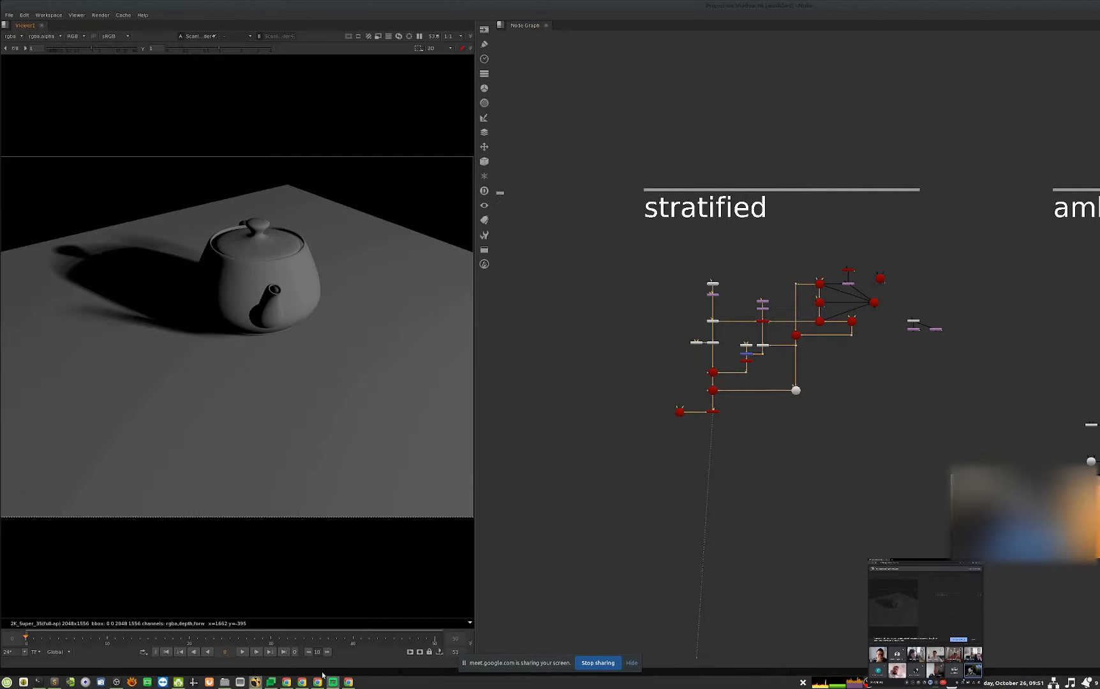
- Go to frame 47 and raise the stratified teapot by setting TransformGeo22's y translation to 1
left_click(276, 640)
left_click(410, 640)
middle_click_drag(961, 451, 872, 498)
double_click(624, 340)
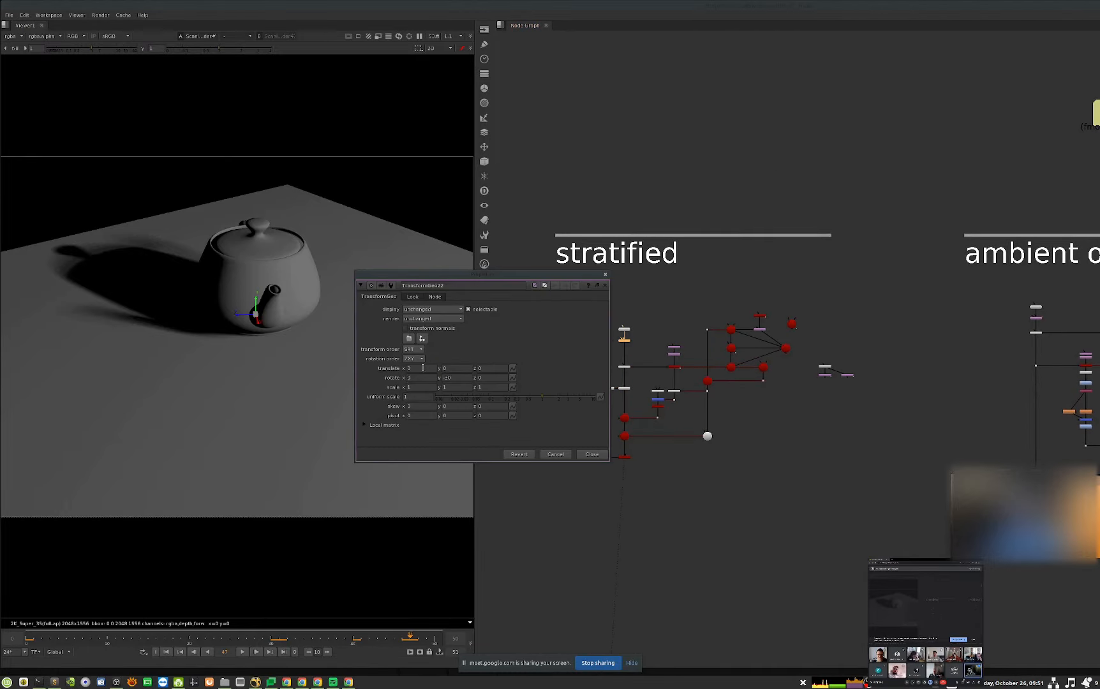
left_click(456, 368)
type("1")
key("Return")
left_click_drag(496, 273, 752, 289)
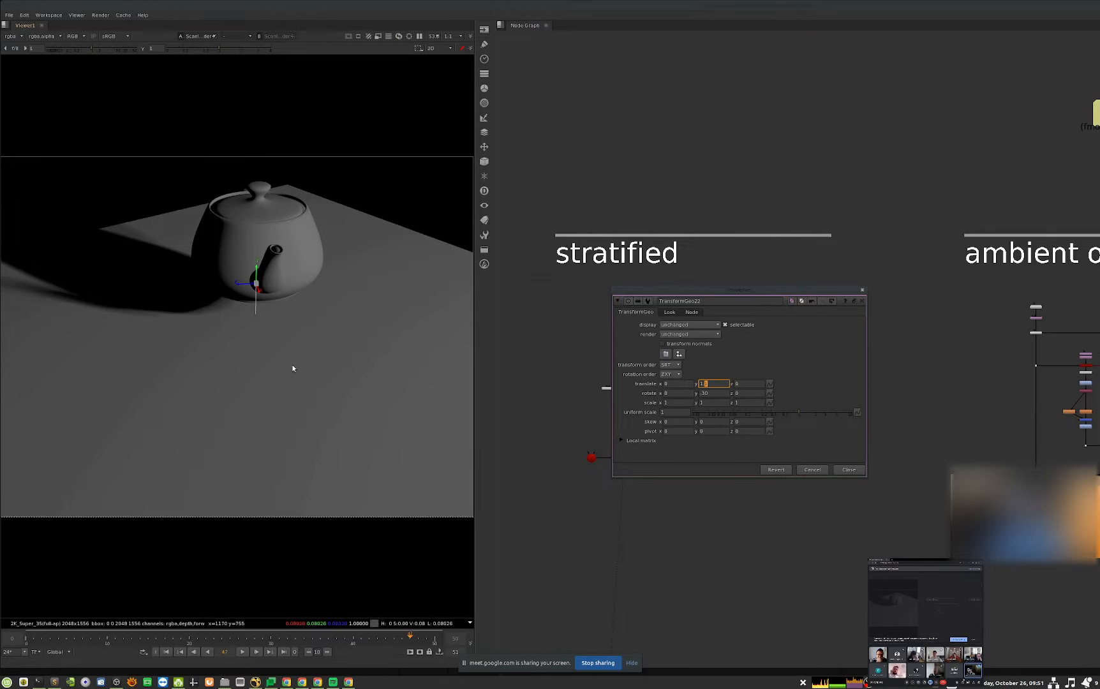
left_click(855, 470)
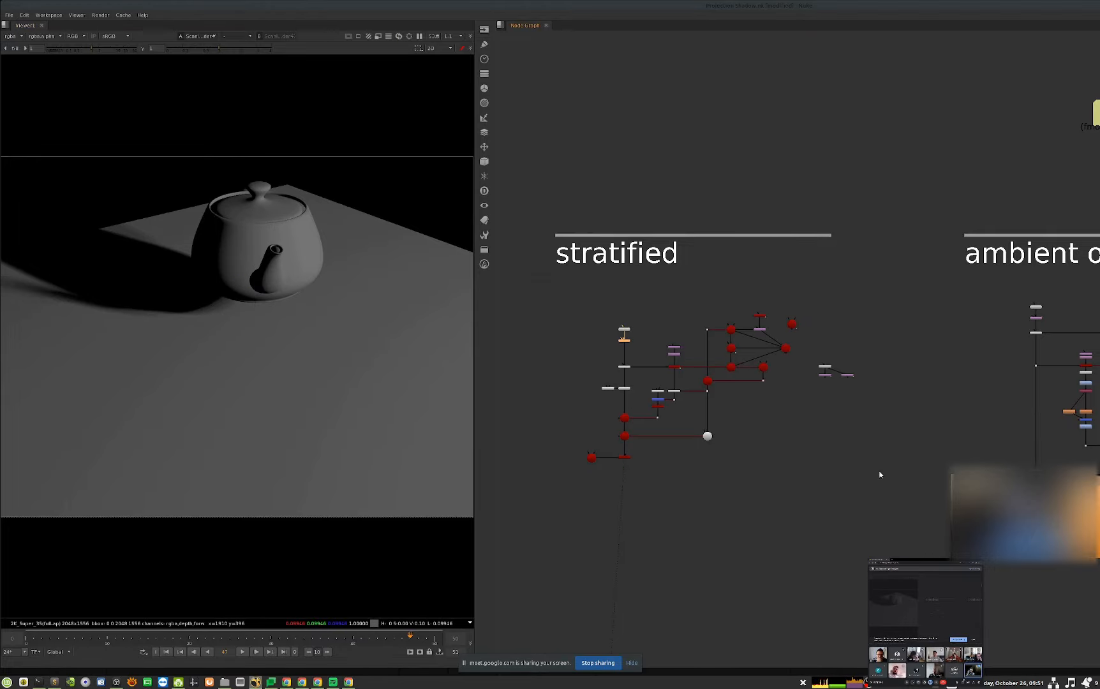
- Examine the axis and camera rig of the stratified setup, and return to the iBlur setup to display its Merge6 output
scroll(720, 360, "up", 6)
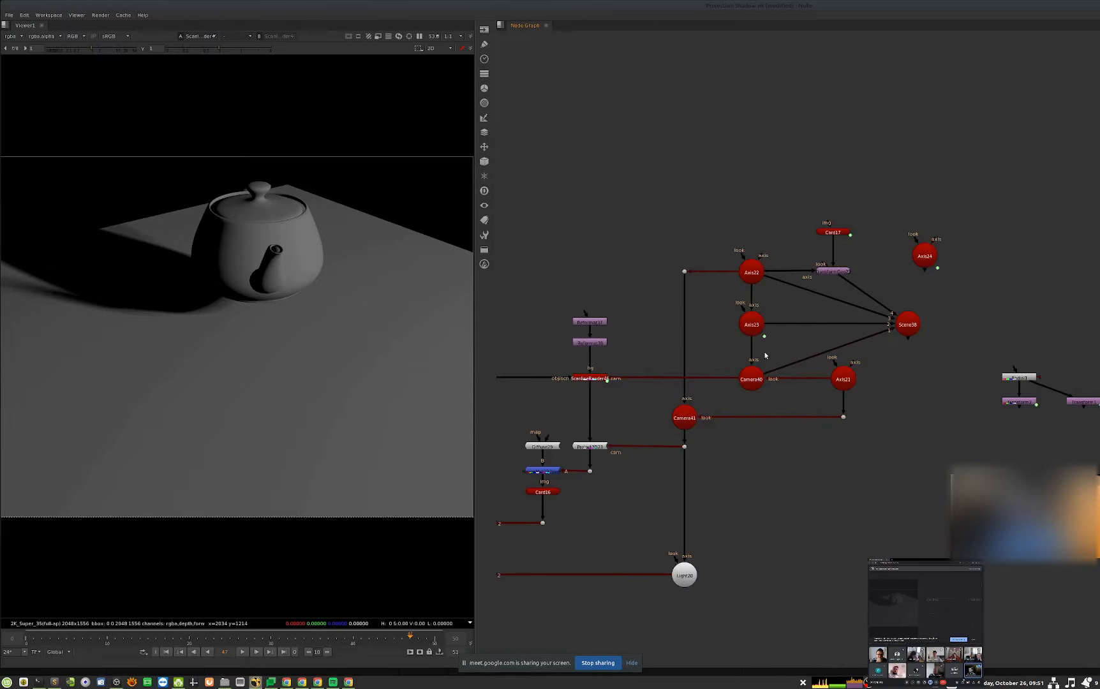
middle_click_drag(747, 331, 844, 328)
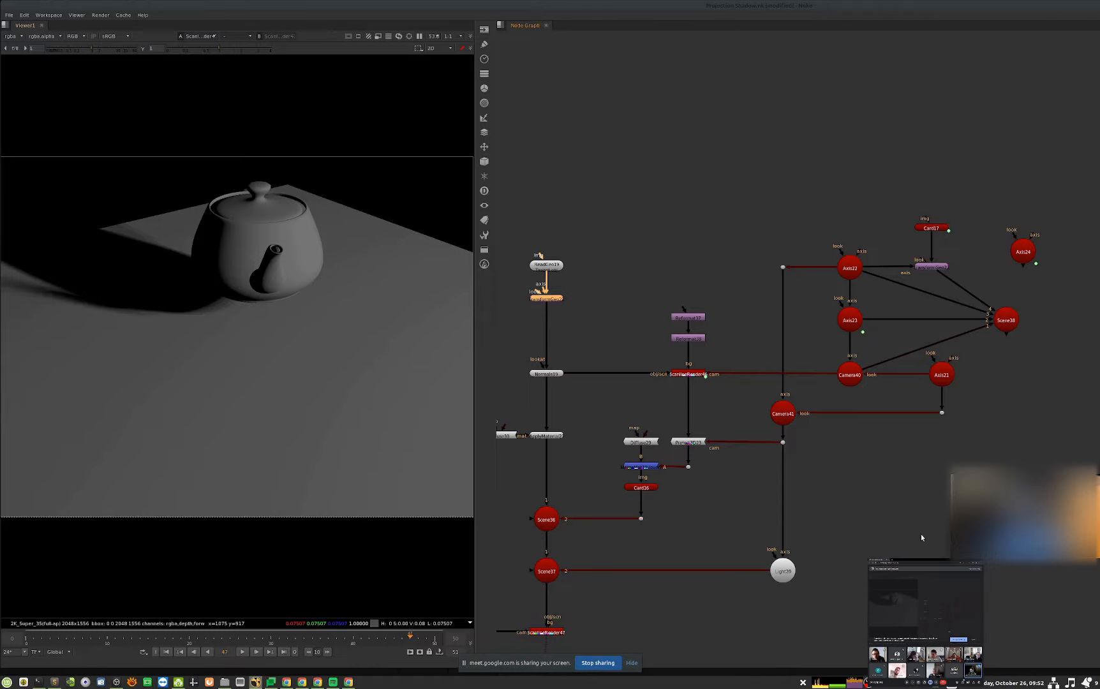
key("r")
key("Escape")
middle_click_drag(922, 427, 716, 32, "alt")
middle_click_drag(797, 547, 728, 522)
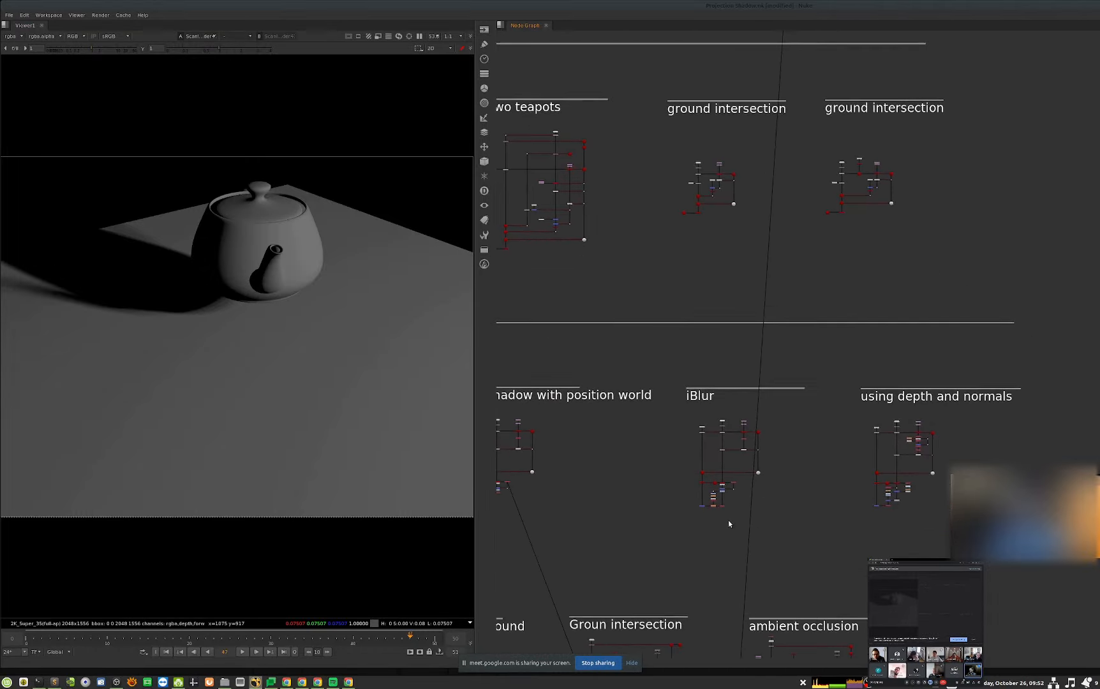
scroll(726, 517, "up", 8)
middle_click_drag(661, 500, 710, 549)
left_click(684, 528)
key("1")
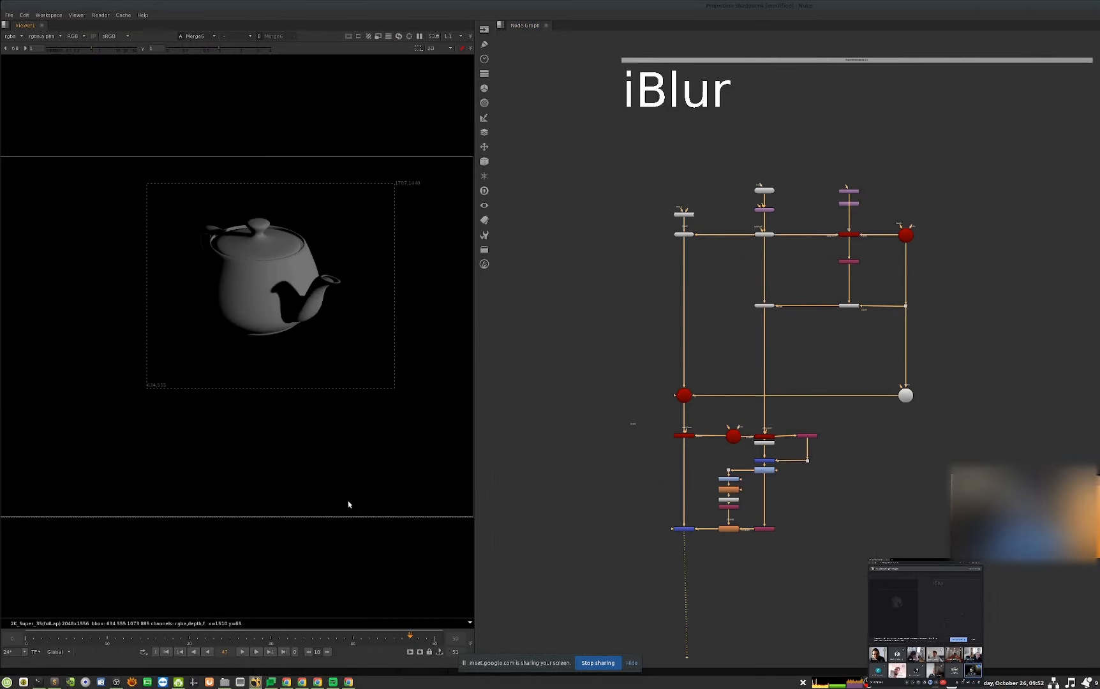
key("a")
key("a")
- Go to the using depth and normals setup and examine its node chain around TransformGeo, Blur5 and Copy1
middle_click_drag(1097, 476, 651, 465)
middle_click_drag(1081, 495, 832, 504)
scroll(754, 255, "up", 5)
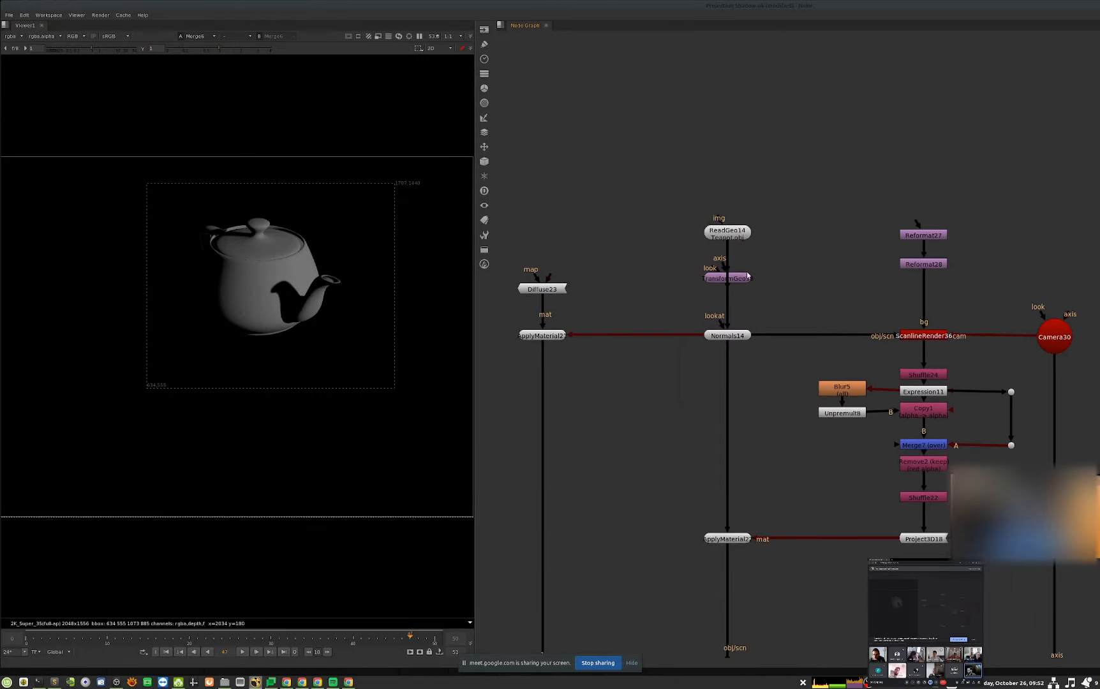
mouse_move(723, 279)
left_mouse_down()
mouse_move(774, 279)
mouse_move(720, 284)
left_mouse_up()
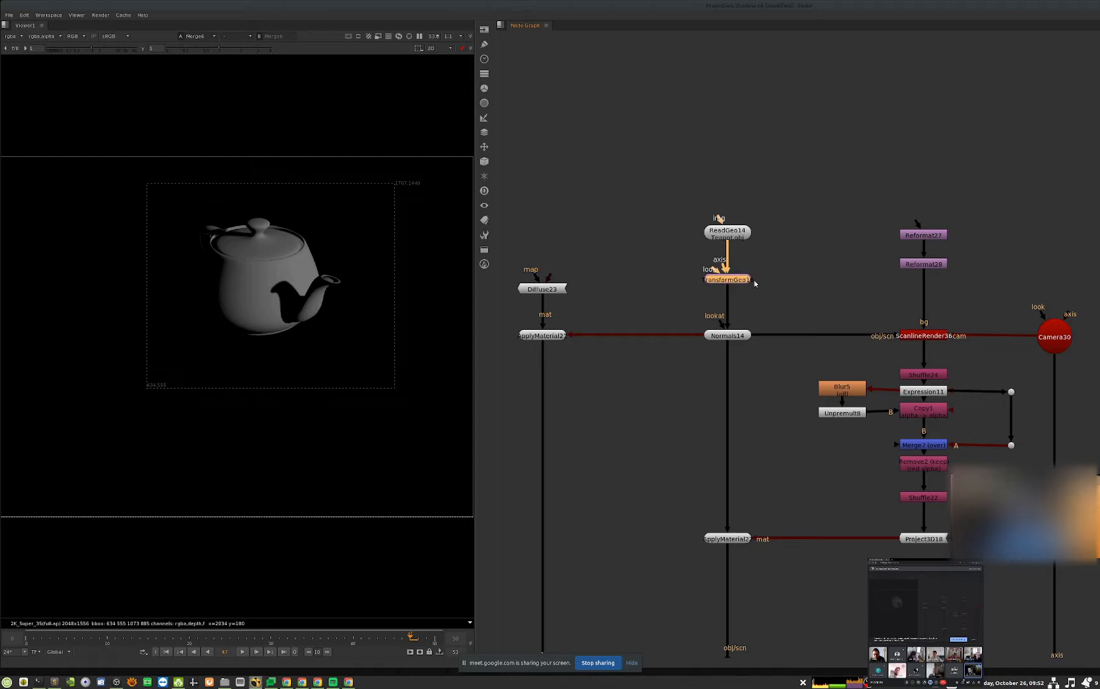
left_click(753, 284)
middle_click_drag(917, 619, 948, 528)
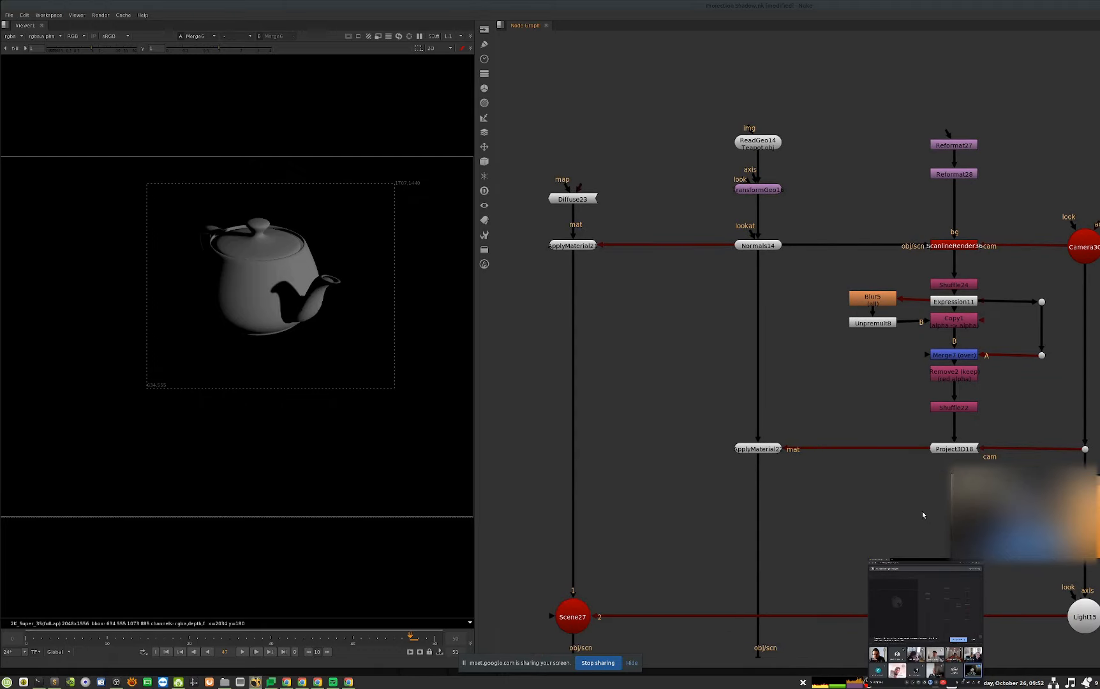
left_click(889, 303)
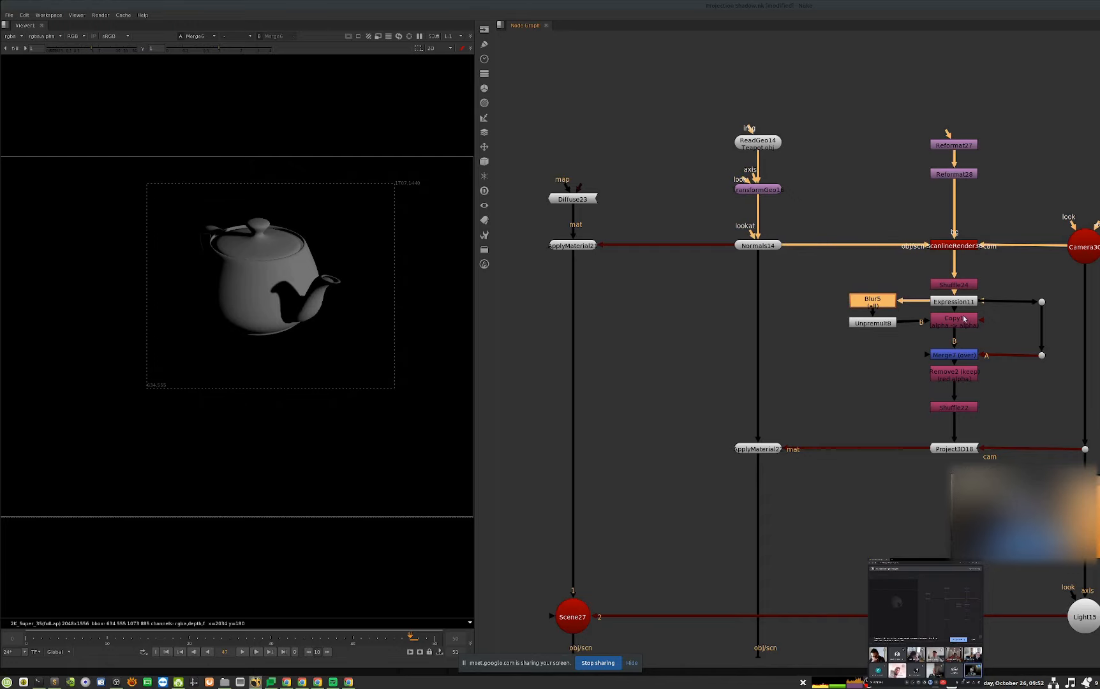
left_click(950, 321)
middle_click_drag(971, 397, 934, 373)
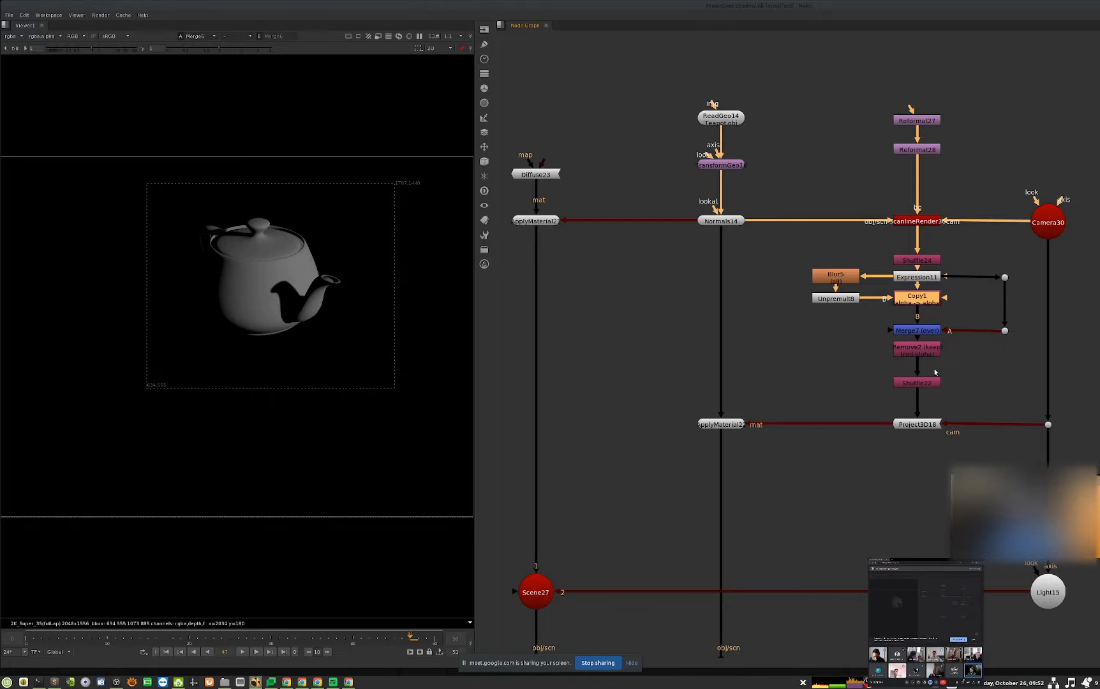
middle_click_drag(786, 501, 825, 441)
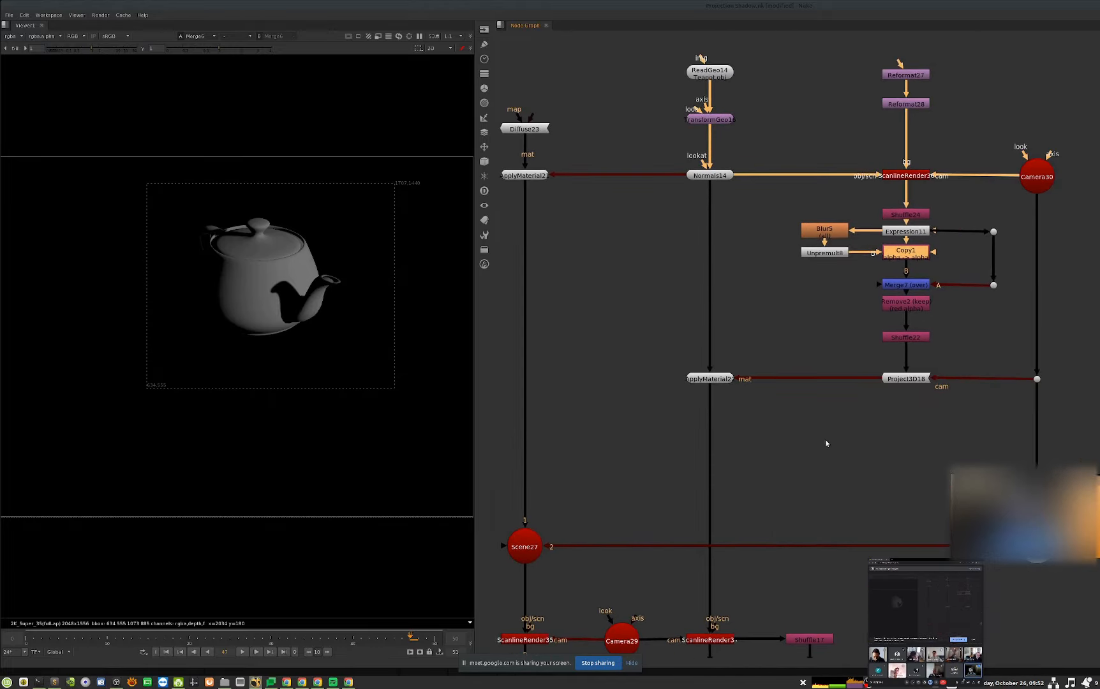
- Display the Shuffle24 depth pass and examine it with the viewer gain at 14 and gamma at about 0.26
left_click(916, 217)
key("1")
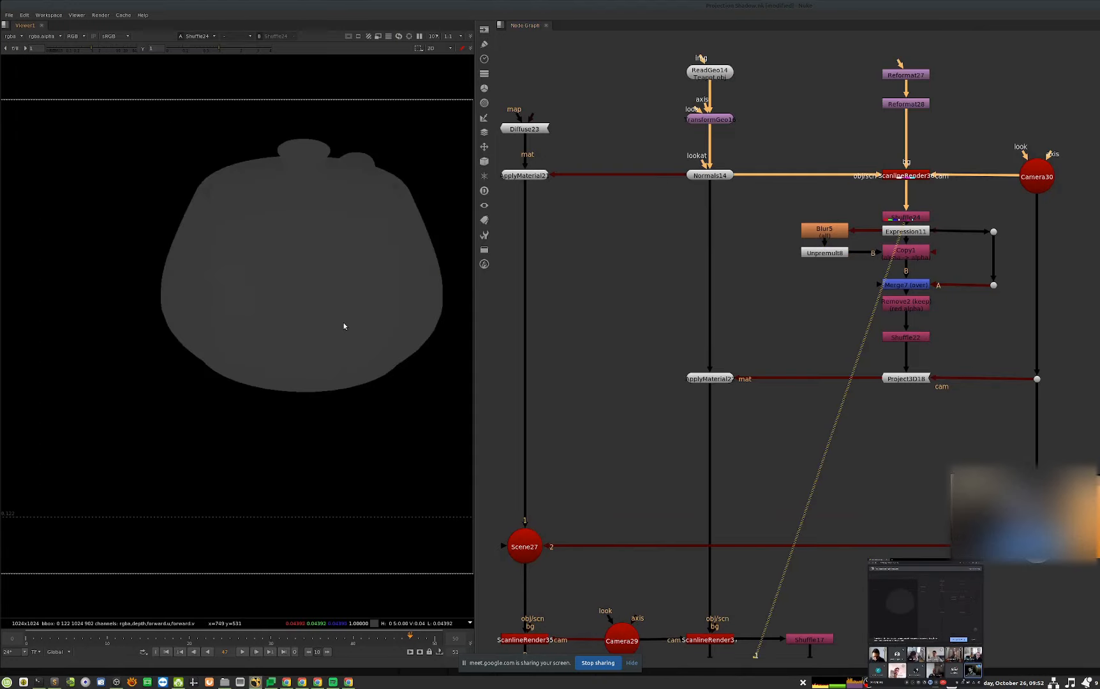
left_click_drag(86, 48, 81, 48)
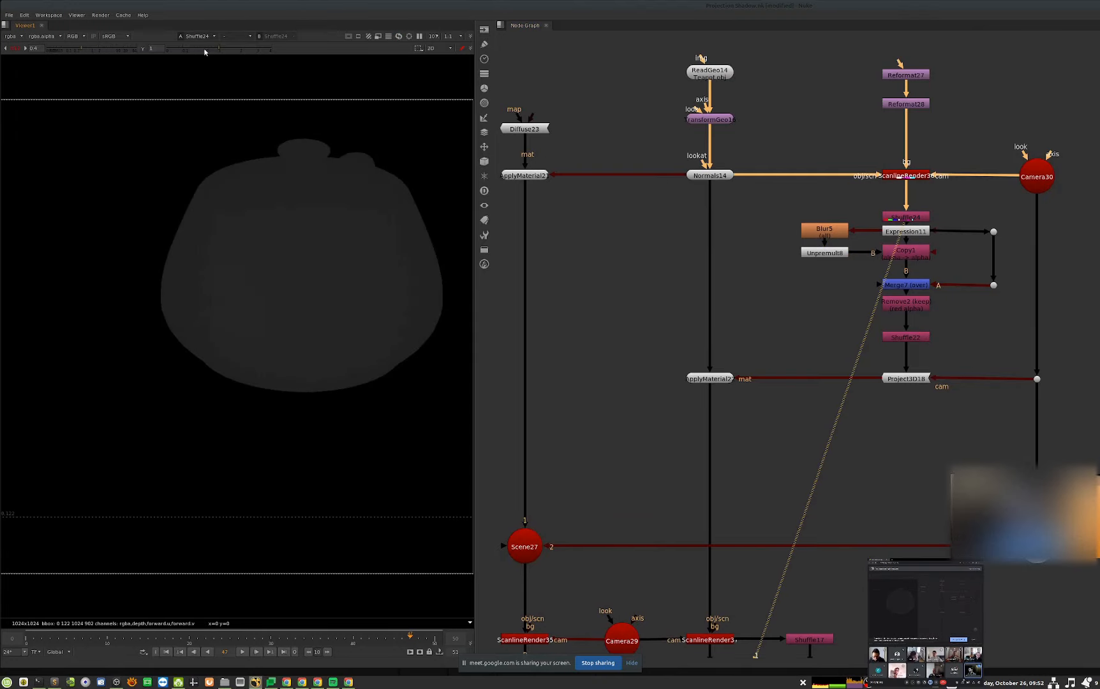
left_click_drag(201, 48, 193, 47)
left_click_drag(100, 47, 119, 48)
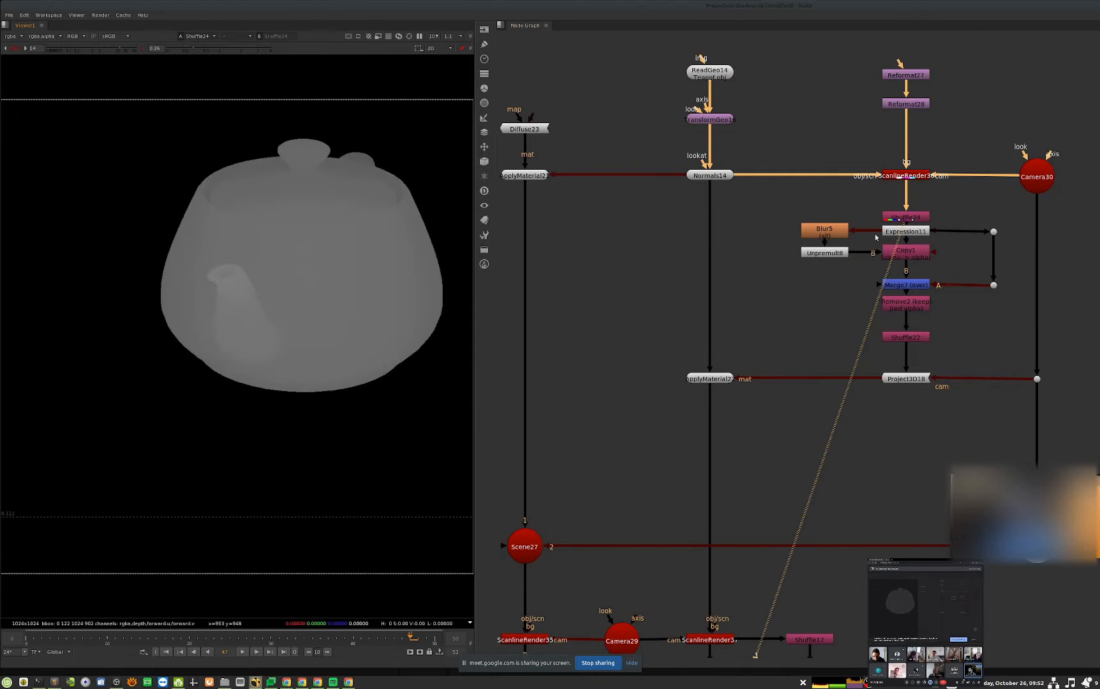
- Display the Expression11 node and open its properties to read the RGB expression
left_click(925, 232)
key("1")
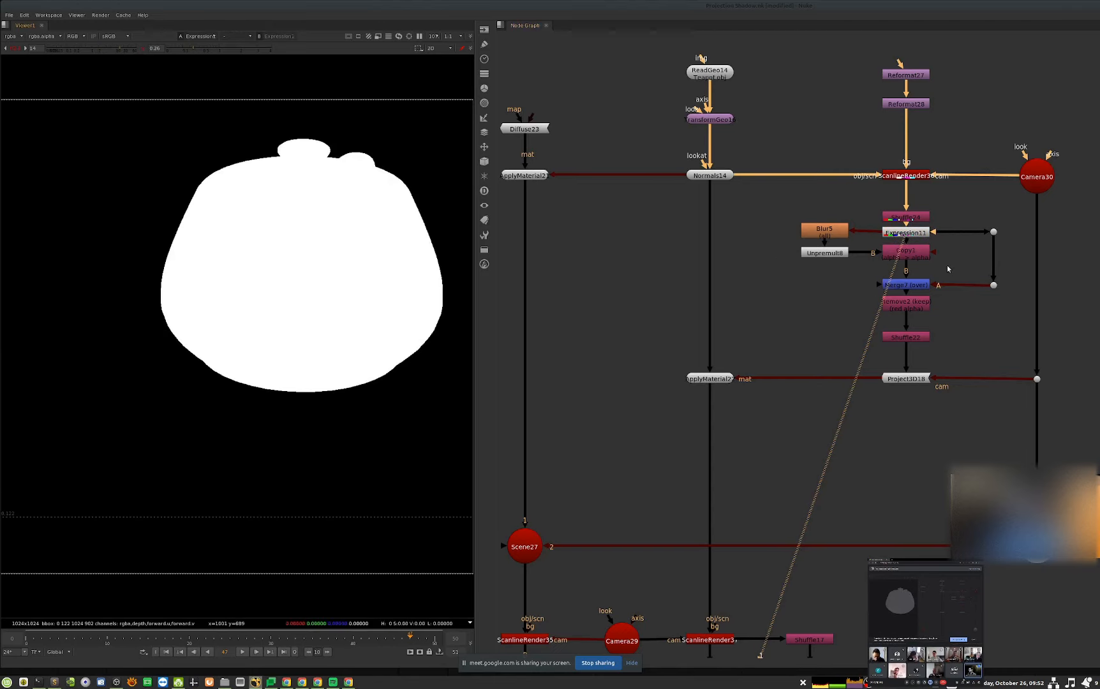
left_click(927, 232)
double_click(928, 232)
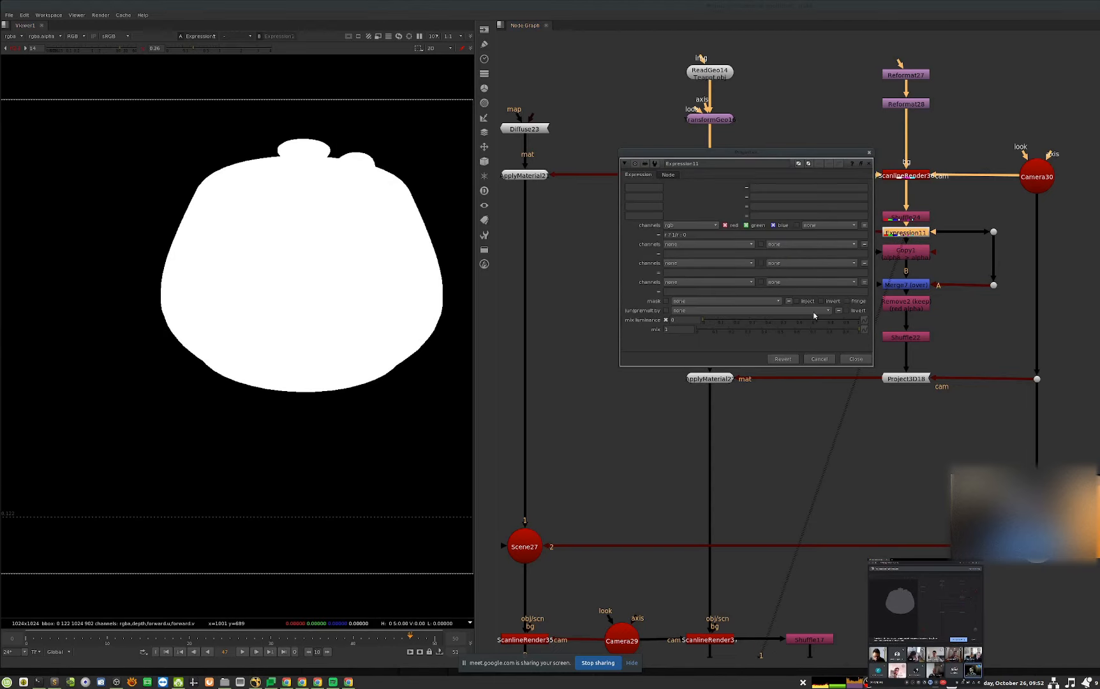
- Close the Expression11 properties and lower the viewer gain and gamma to examine the teapot's depth shading
left_click(856, 359)
left_click(271, 283, "ctrl")
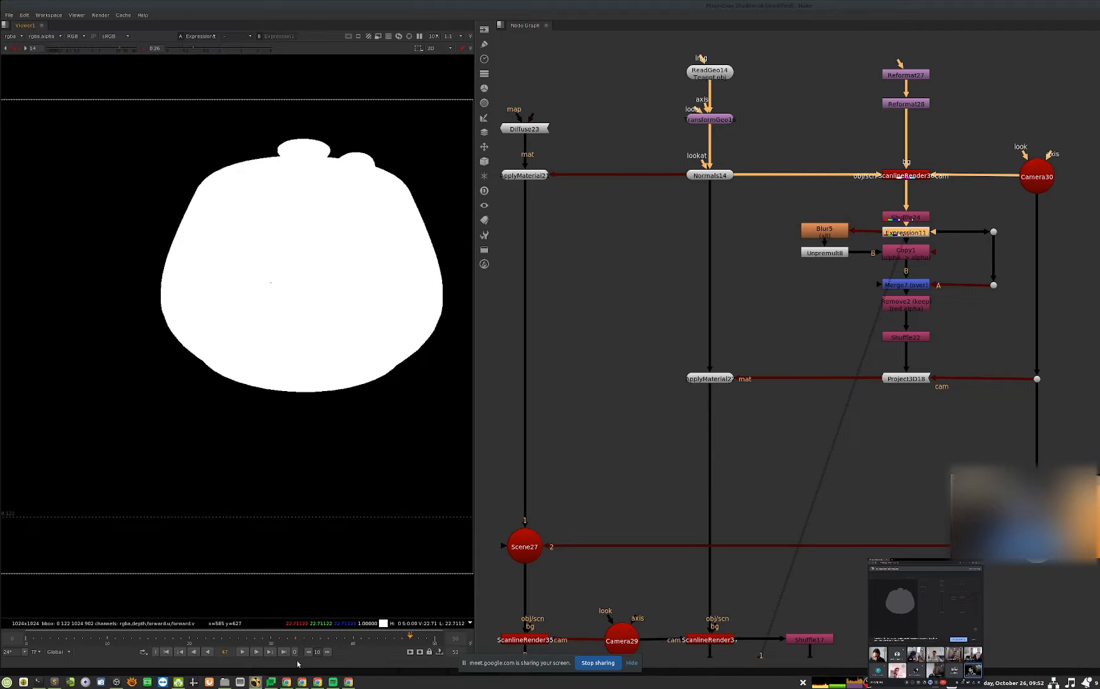
left_click(14, 48)
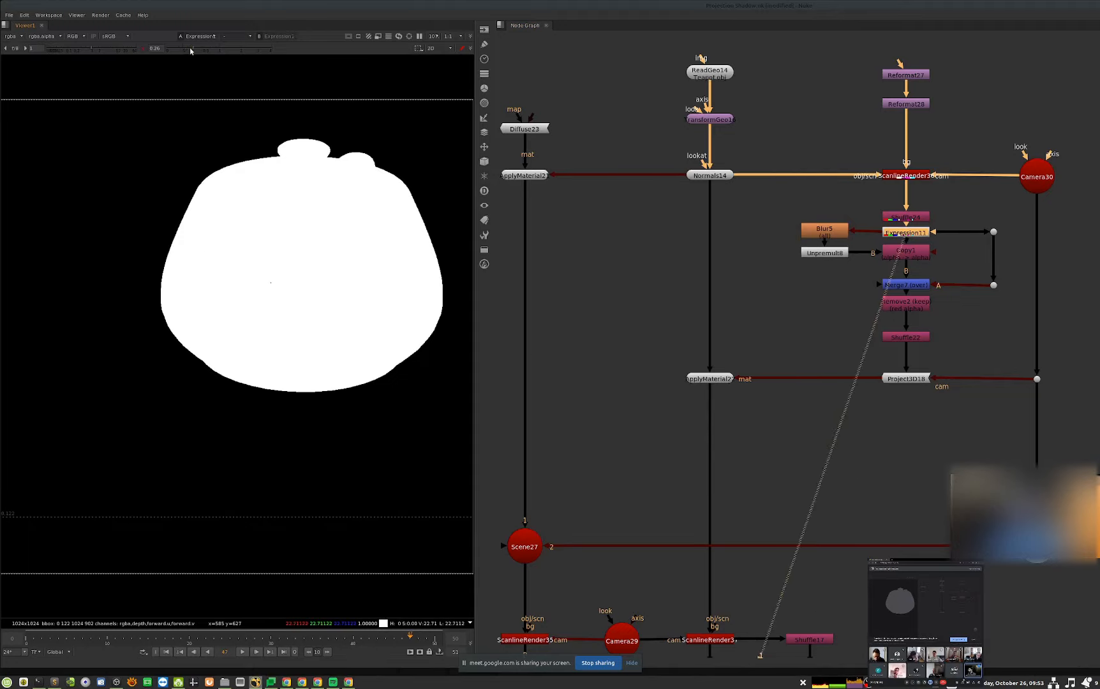
left_click(142, 48)
left_click_drag(61, 51, 50, 51)
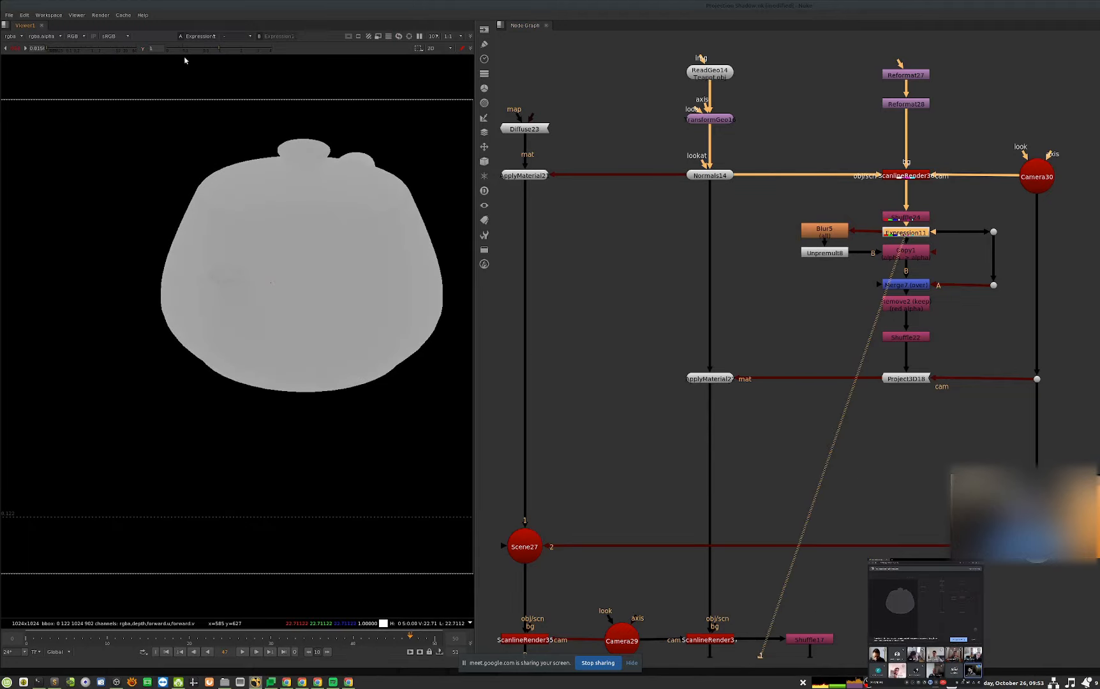
left_click_drag(204, 51, 195, 51)
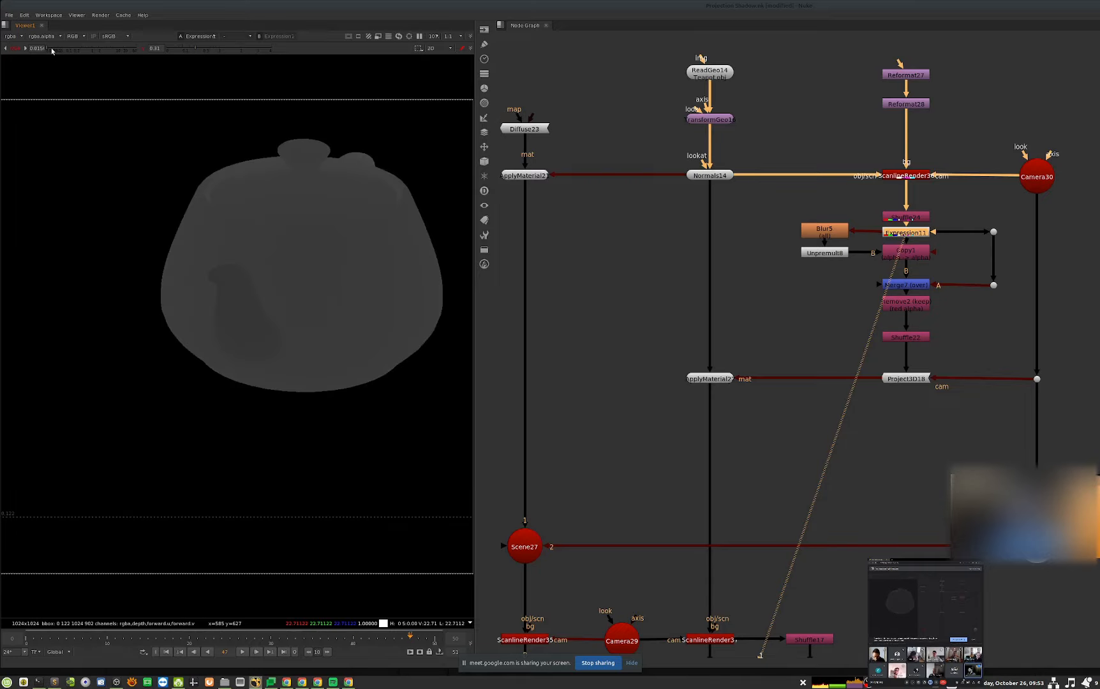
left_click_drag(52, 51, 55, 51)
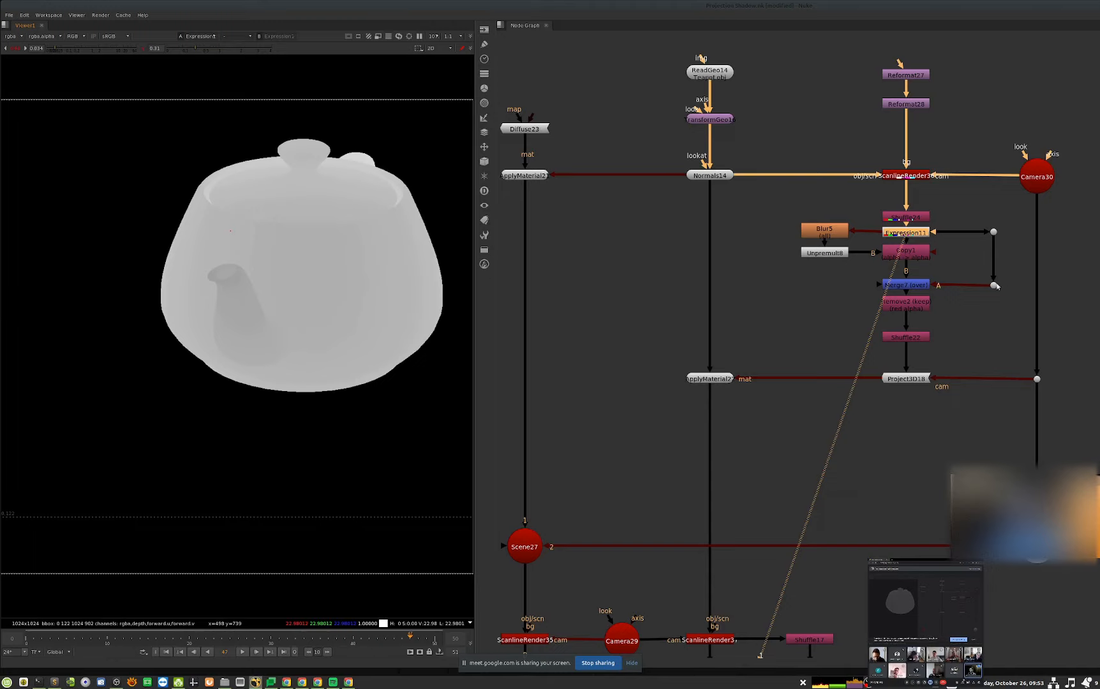
- Display the Merge7 output to check its extended edges, and view the projected depth on the teapot from ScanlineRender37
left_click(912, 287)
key("1")
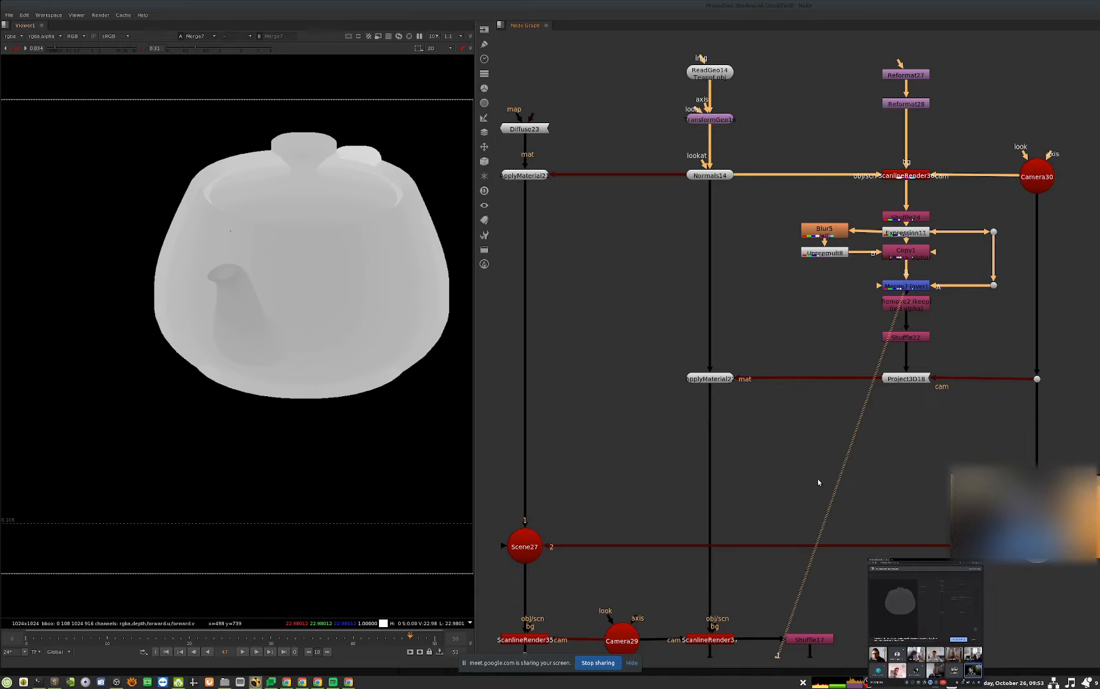
middle_click_drag(817, 478, 880, 348)
left_click(763, 509)
key("1")
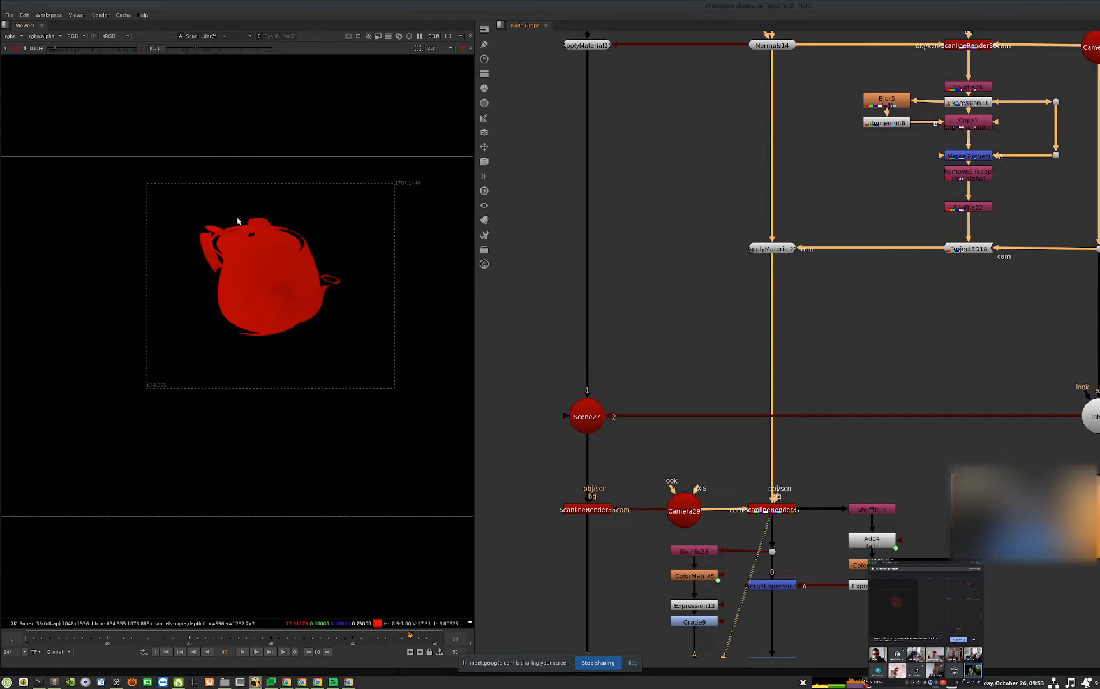
scroll(204, 236, "up", 4)
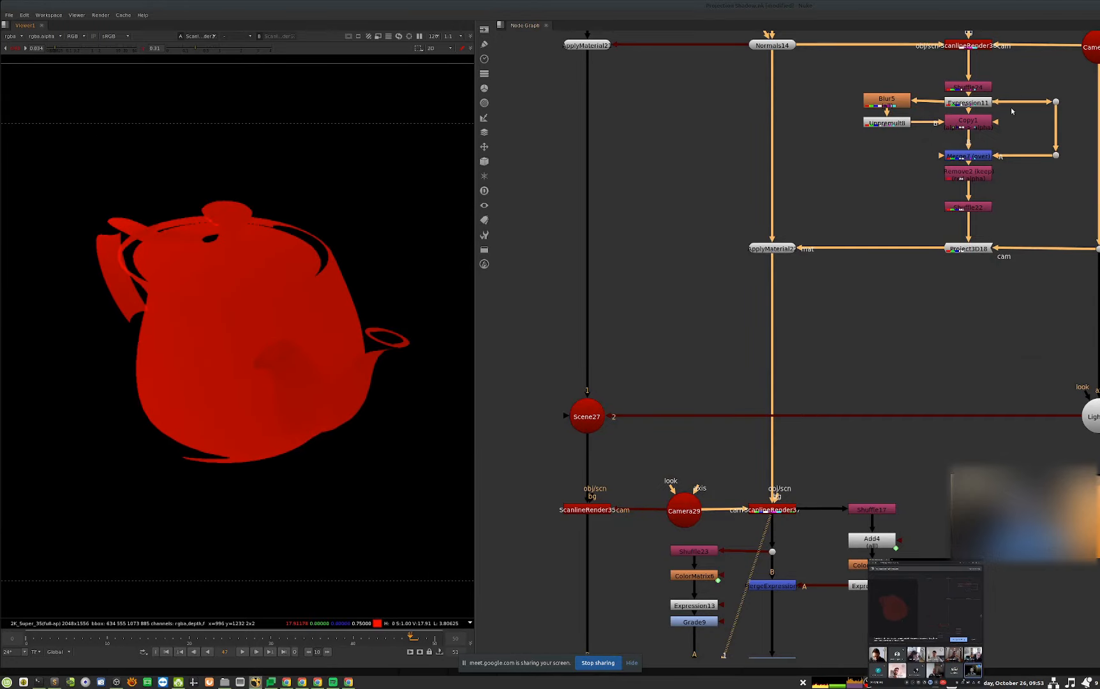
- Display the Shuffle17 pass with the viewer gain and gamma reset to 1
left_click(893, 510)
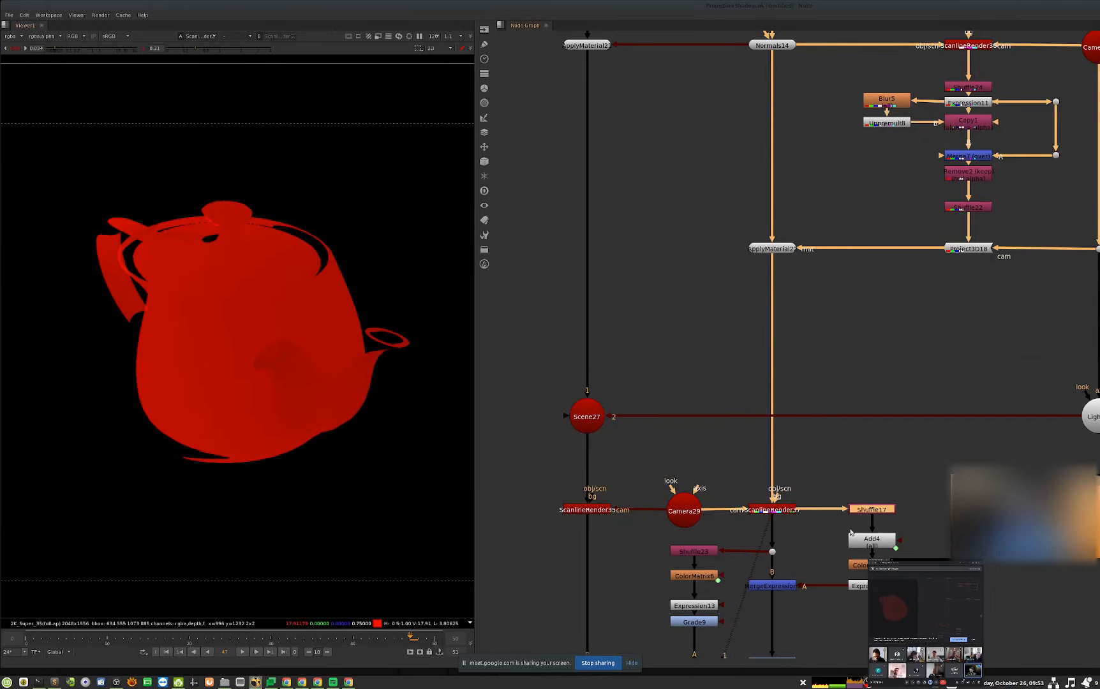
double_click(883, 513)
left_click(823, 615)
key("1")
left_click(125, 49, "ctrl")
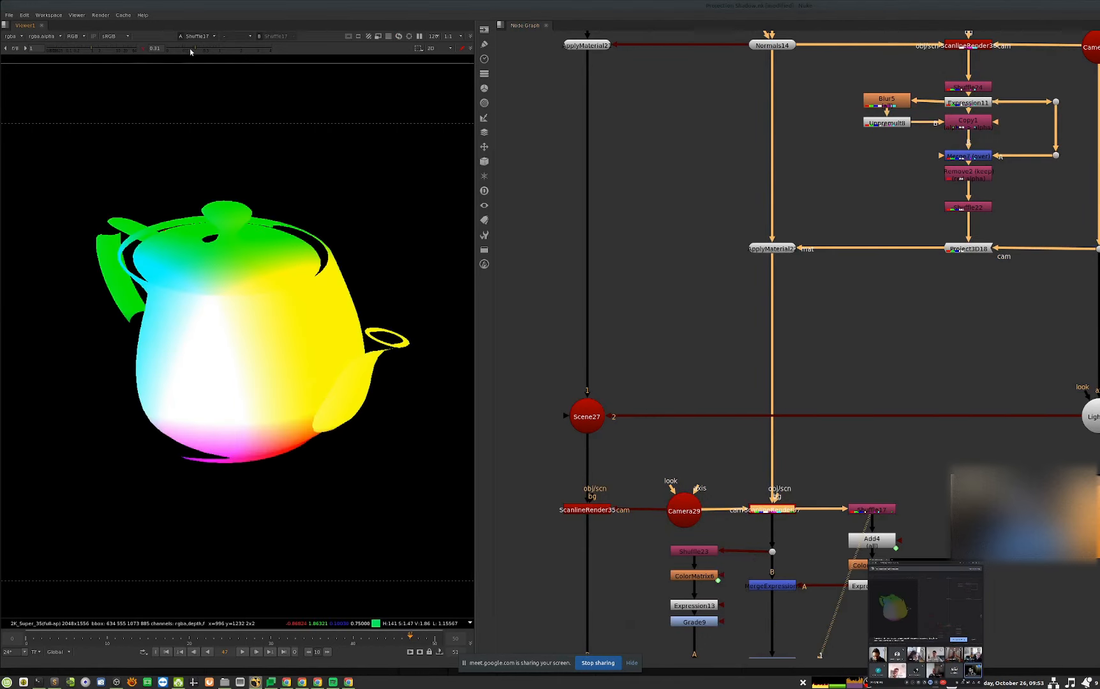
left_click(191, 50, "ctrl")
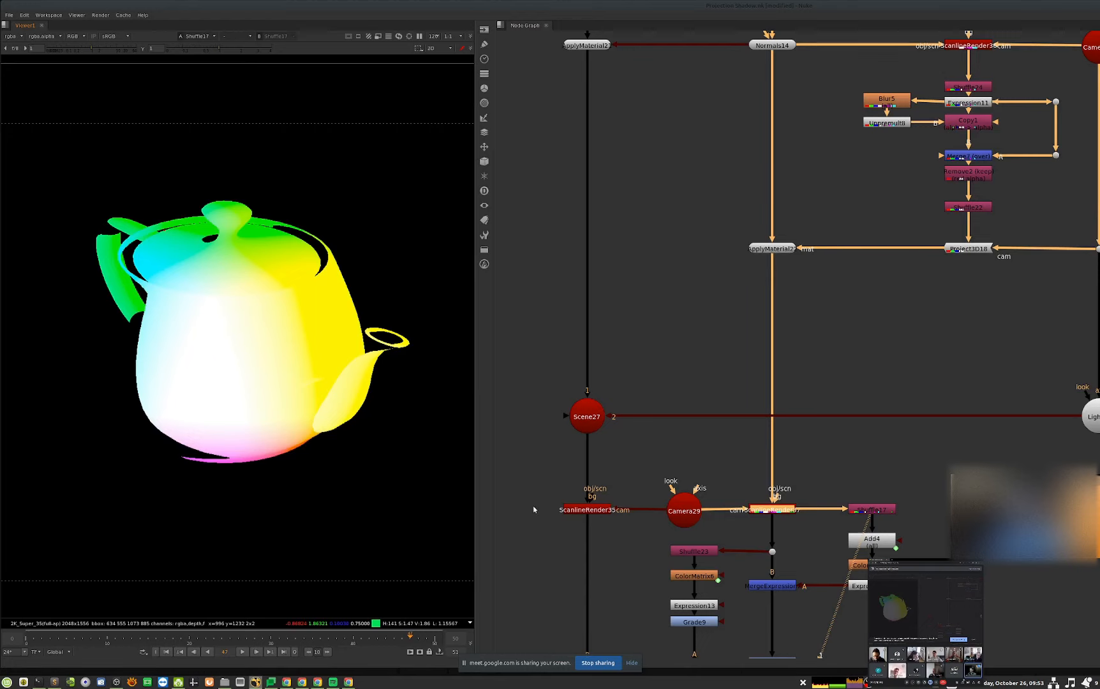
- Examine Camera29, ScanlineRender37 and the Shuffle17 branch that leads into the MergeExpression node
scroll(871, 487, "up", 3)
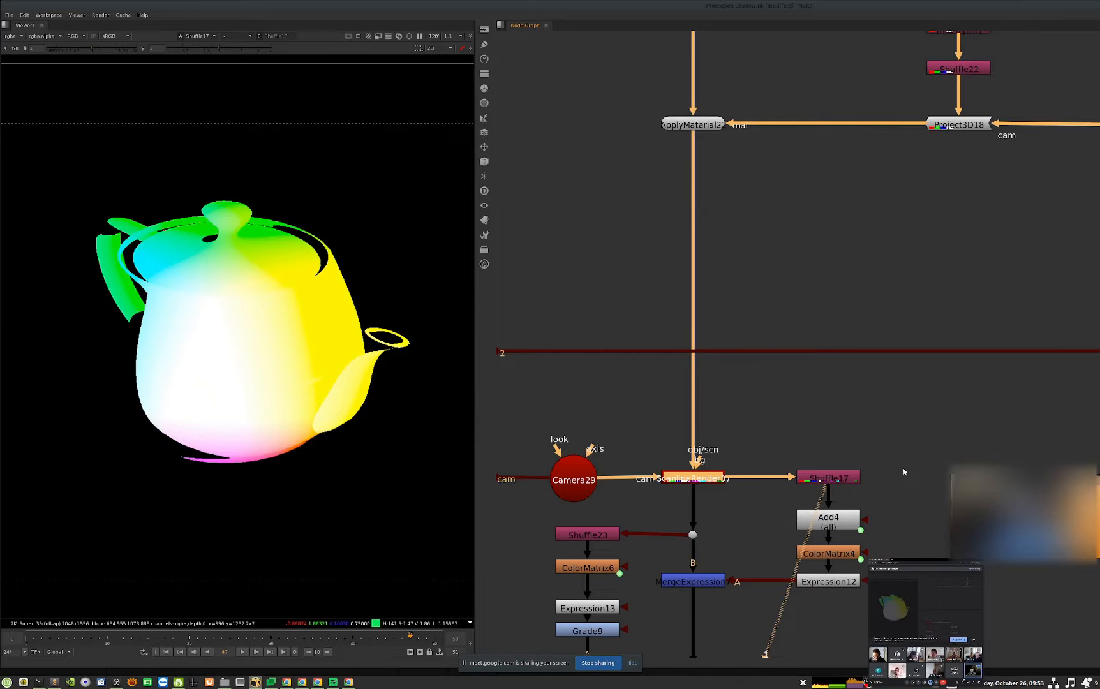
middle_click_drag(638, 500, 747, 463)
left_click(694, 445)
middle_click_drag(915, 425, 848, 431)
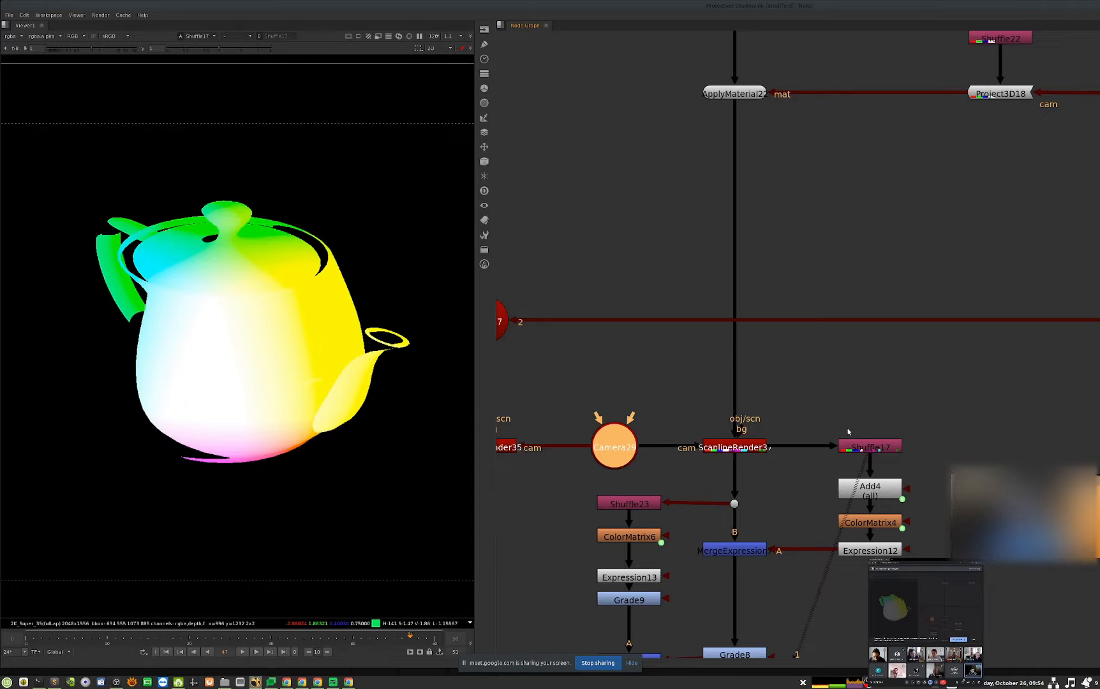
middle_click_drag(847, 431, 774, 435)
middle_click_drag(882, 452, 807, 463)
left_click(728, 463)
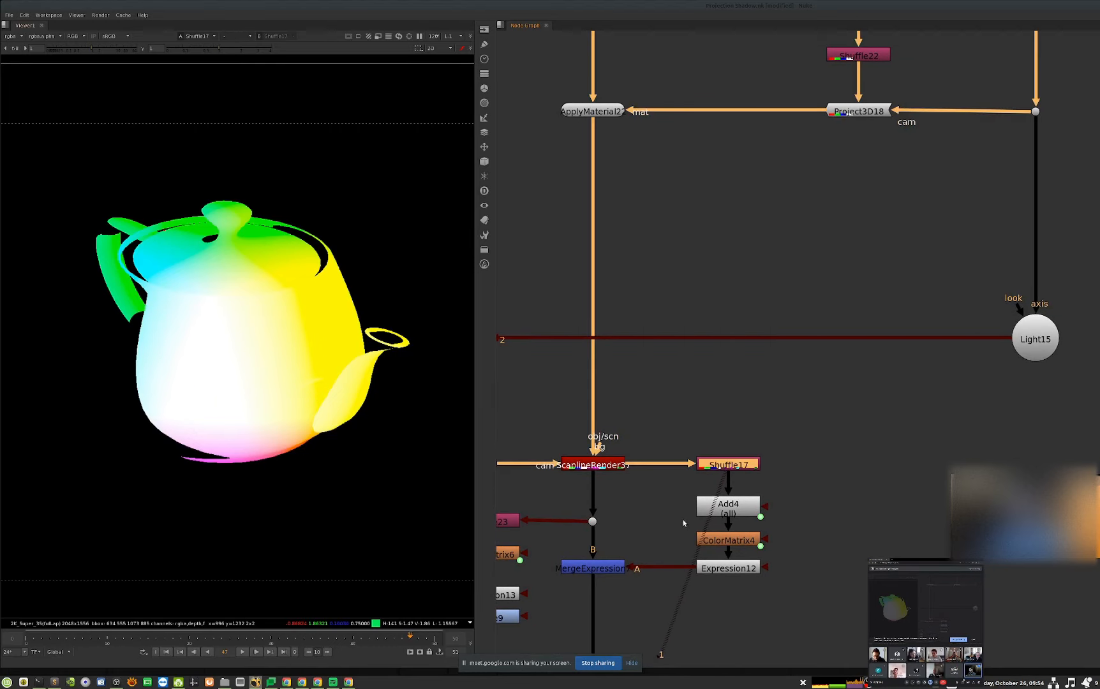
- Compare the ColorMatrix4 output with the original Shuffle17 pass in the viewer
left_click_drag(829, 474, 665, 526)
left_click(725, 540)
key("1")
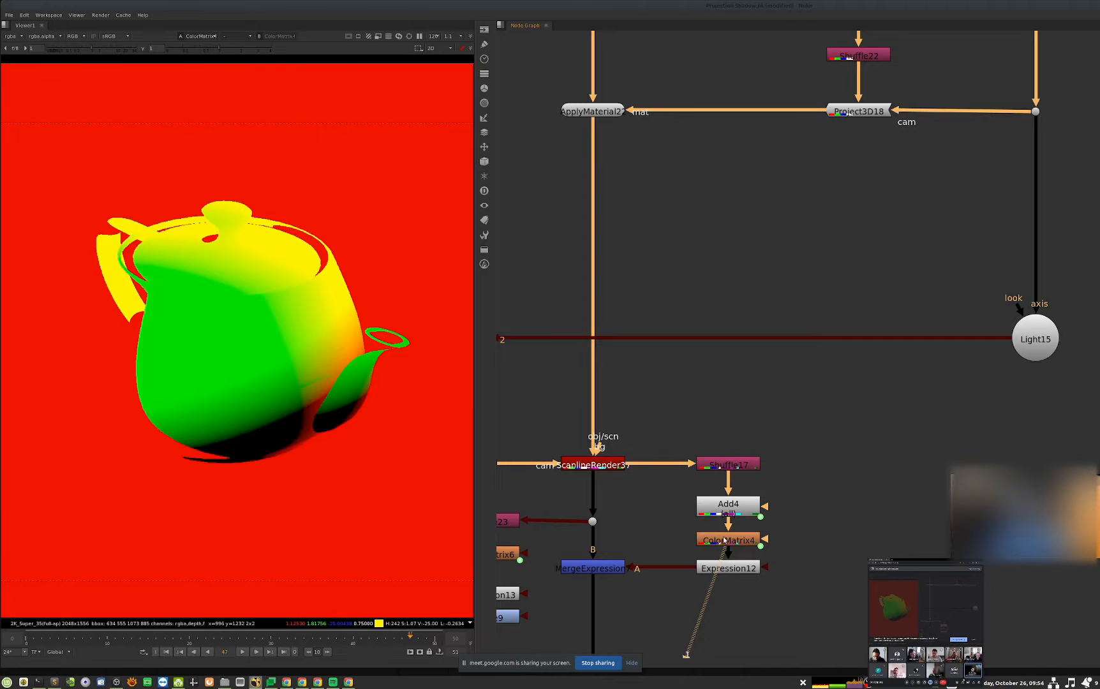
left_click(618, 460)
left_click_drag(803, 436, 689, 495)
key("1")
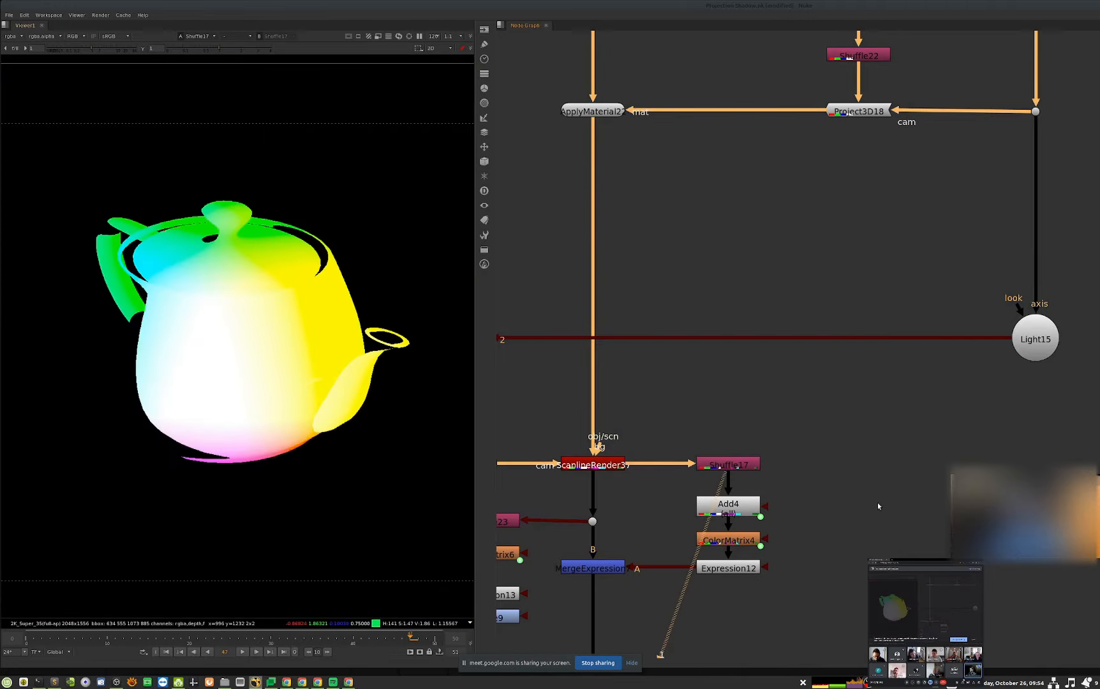
- Locate the projection camera Camera30 and compare its translate values with the Add4 node's values
scroll(855, 514, "down", 3)
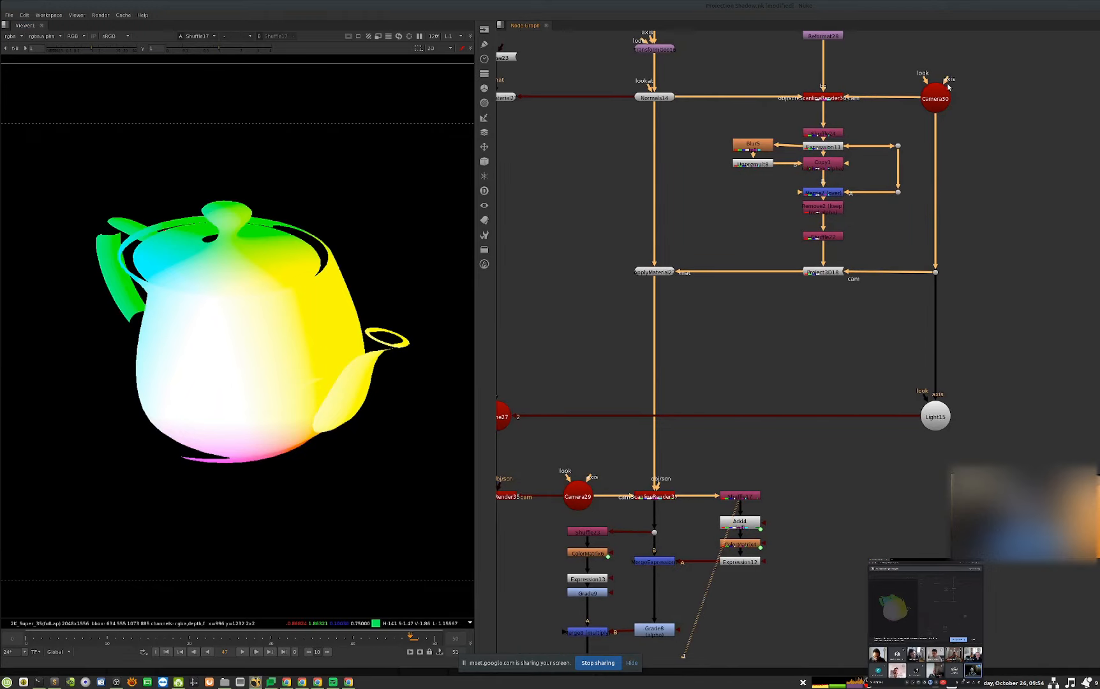
left_click_drag(995, 58, 925, 115)
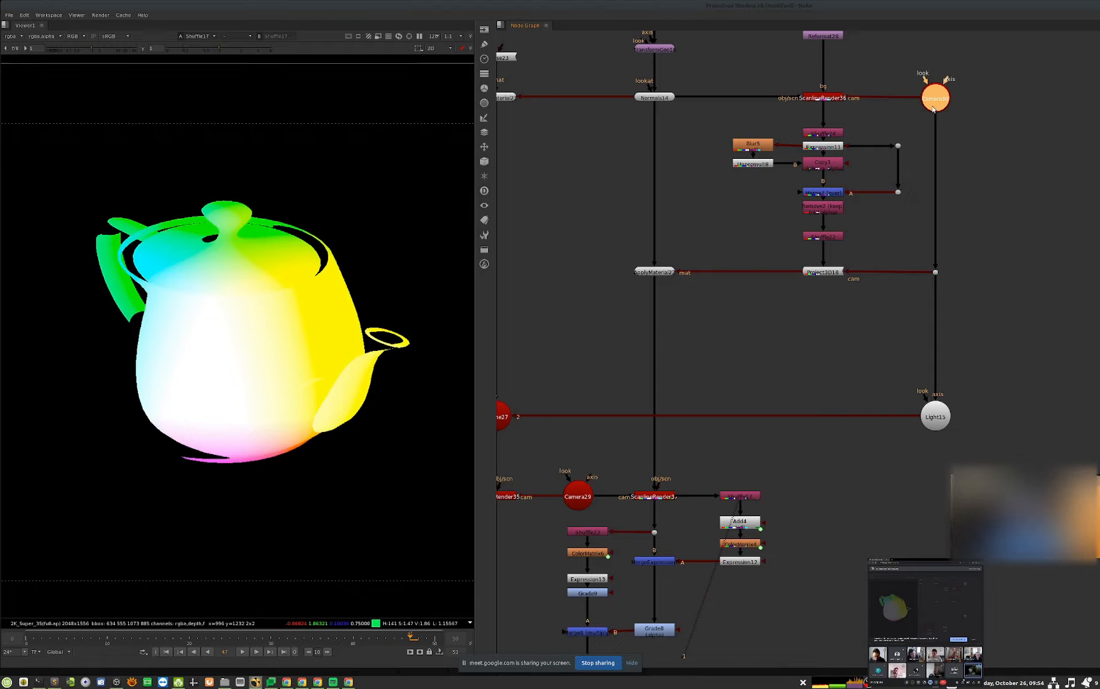
left_click(805, 474)
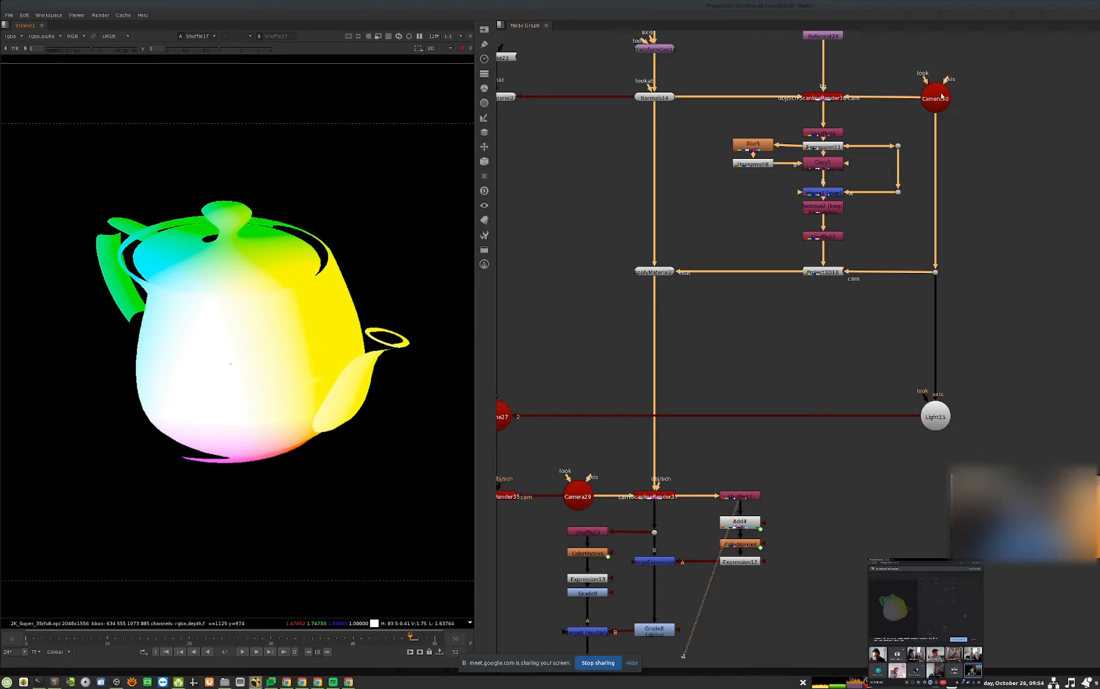
double_click(747, 528)
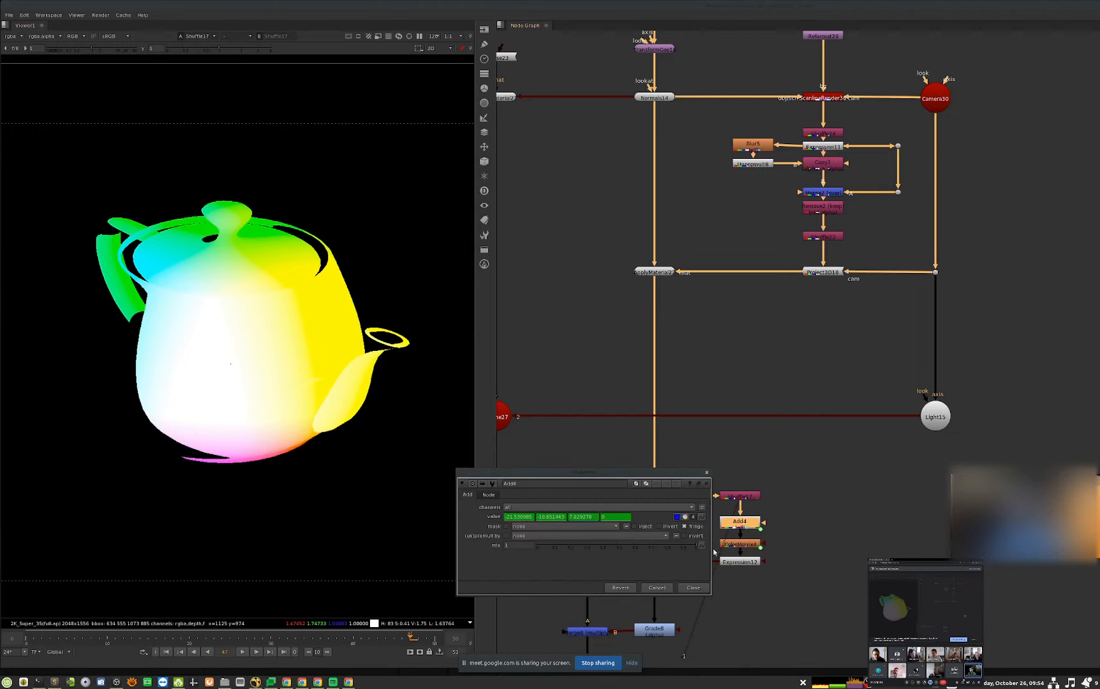
double_click(936, 98)
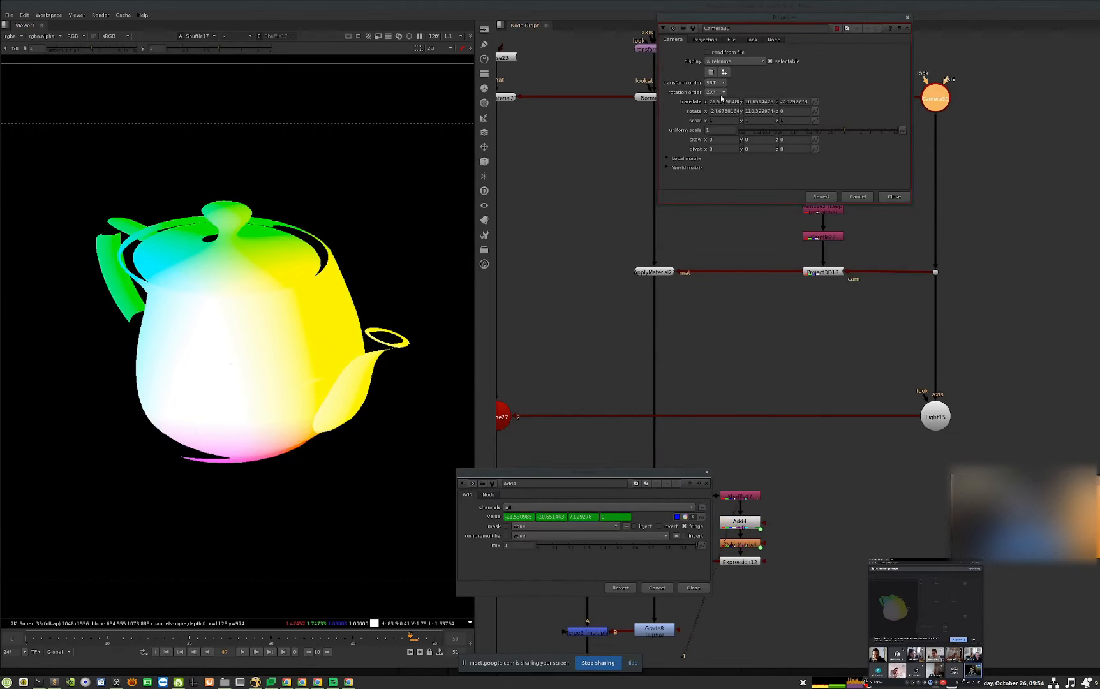
left_click(621, 573)
- Compare the ColorMatrix4 matrix with Camera30's world matrix, and close all the open node properties
double_click(740, 543)
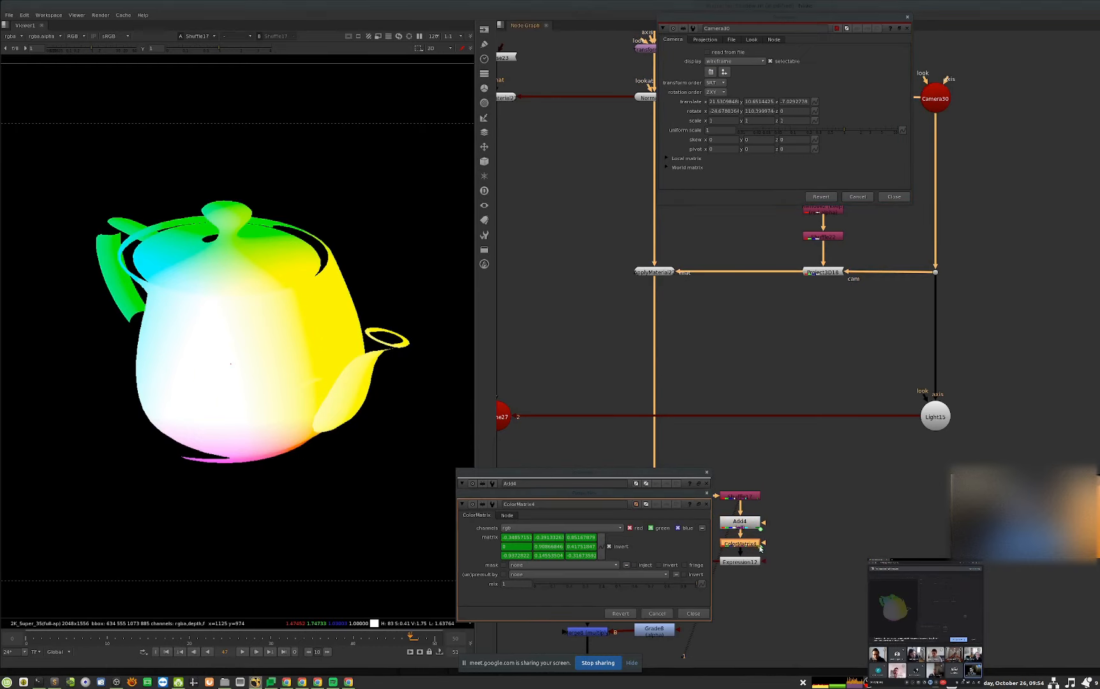
left_click(699, 168)
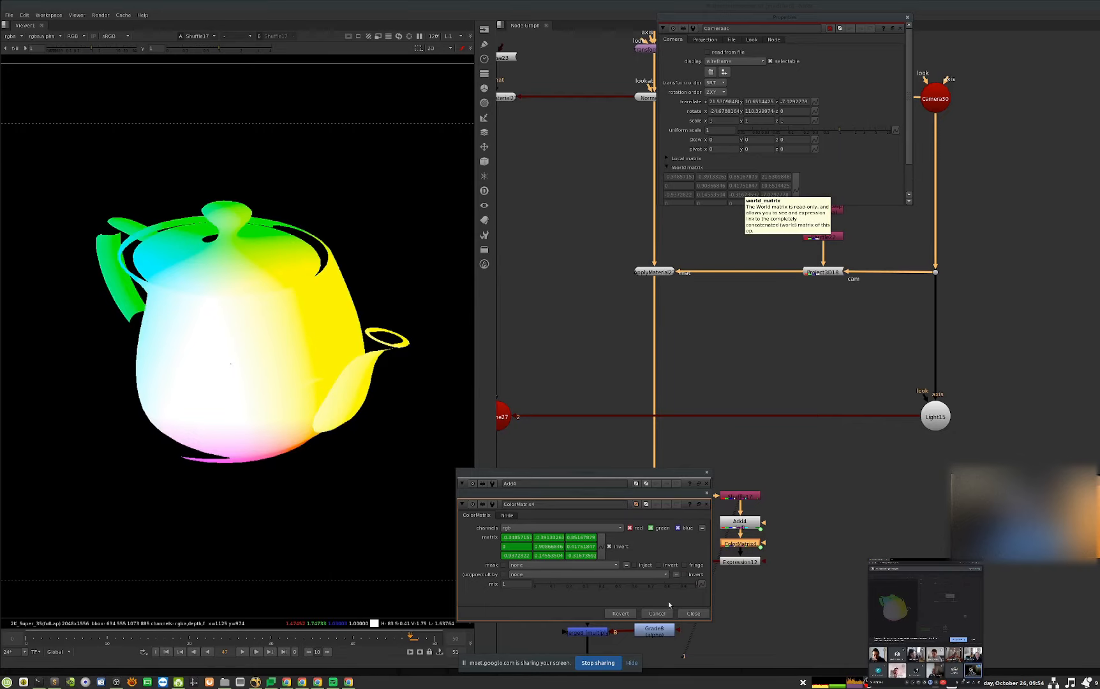
left_click(693, 613)
left_click(900, 28)
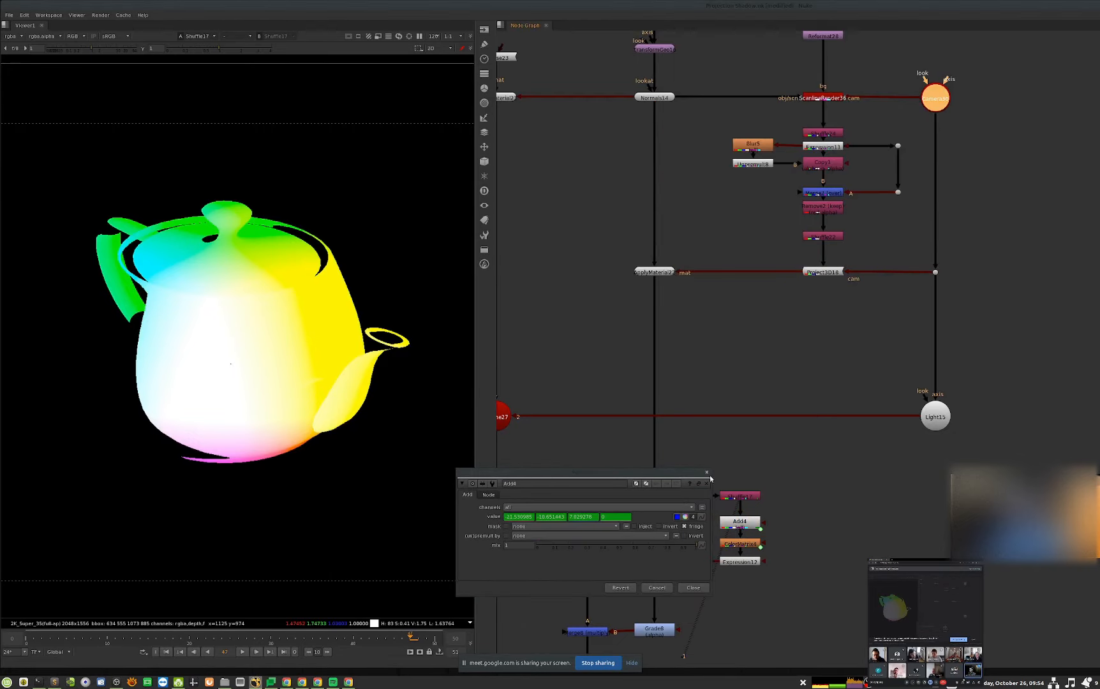
left_click(693, 587)
- Display the ColorMatrix4 output and examine its red, green and blue channels one at a time
middle_click_drag(821, 574, 861, 554)
scroll(742, 542, "up", 5)
left_click(798, 509)
key("1")
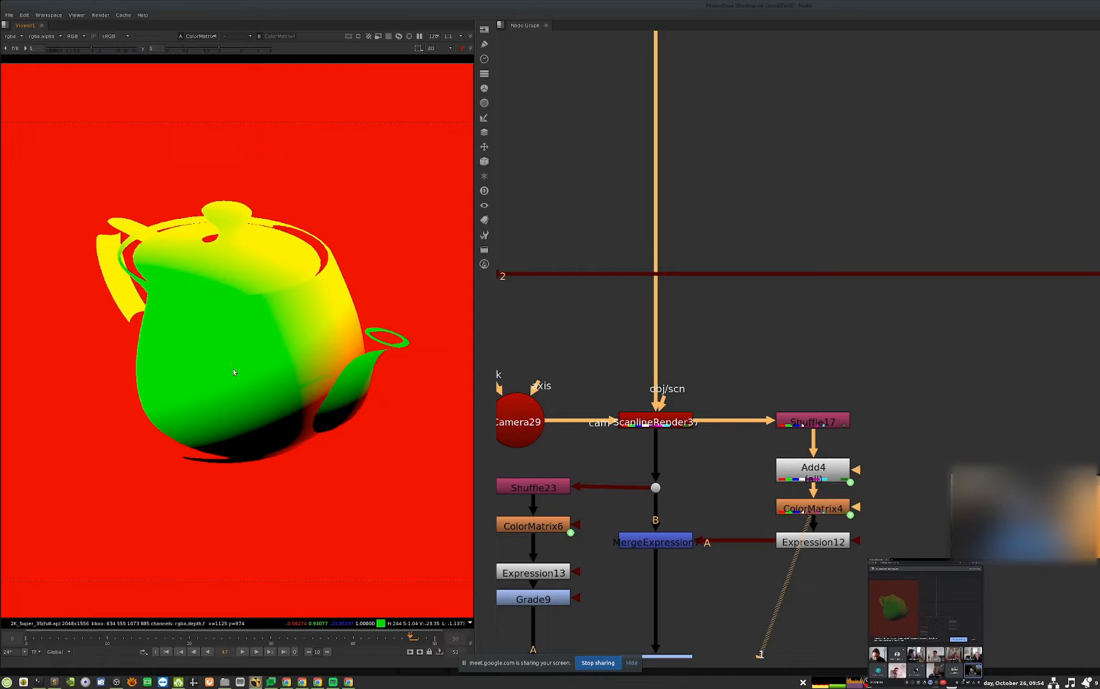
key("r")
key("g")
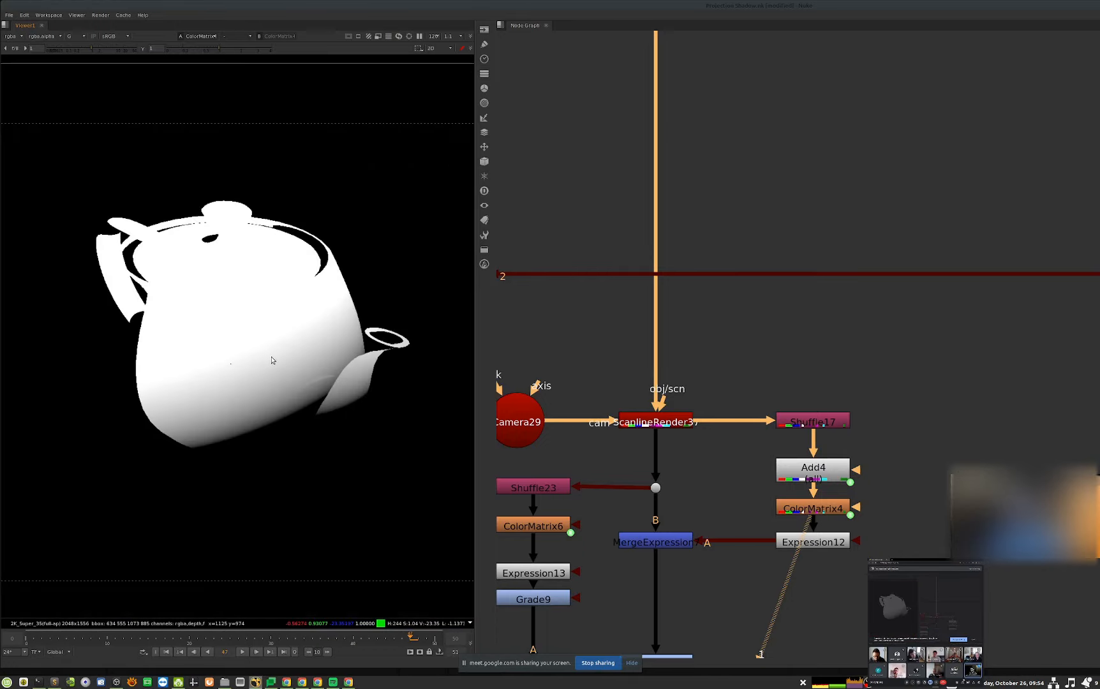
key("b")
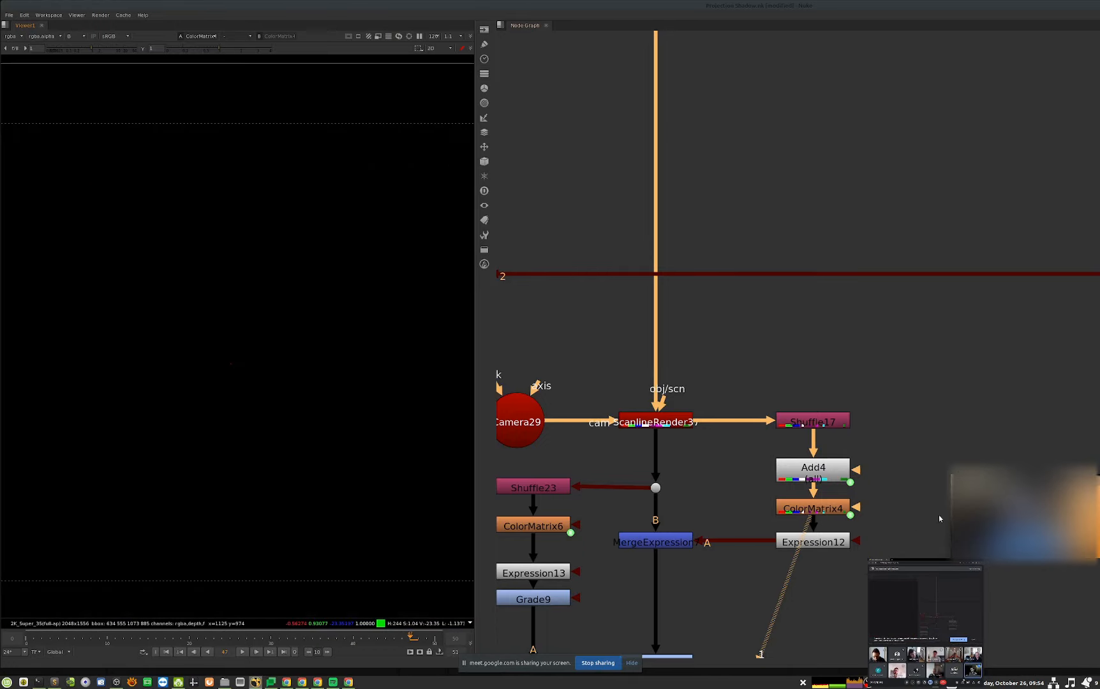
- Display the Expression12 output and lower the viewer gain and gamma to examine its depth values
left_click_drag(950, 544, 909, 530)
key("1")
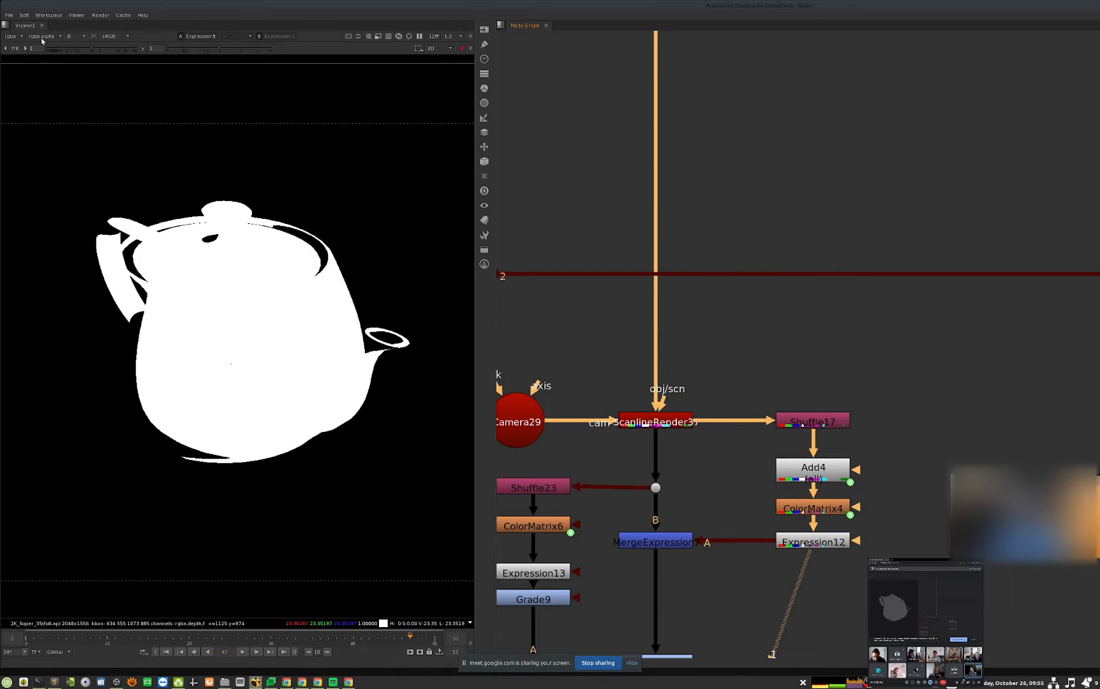
left_click_drag(83, 51, 52, 50)
left_click(186, 48)
- Display the ScanlineRender37 output in full RGB with the viewer gain and gamma reset to 1
left_click(678, 419)
key("1")
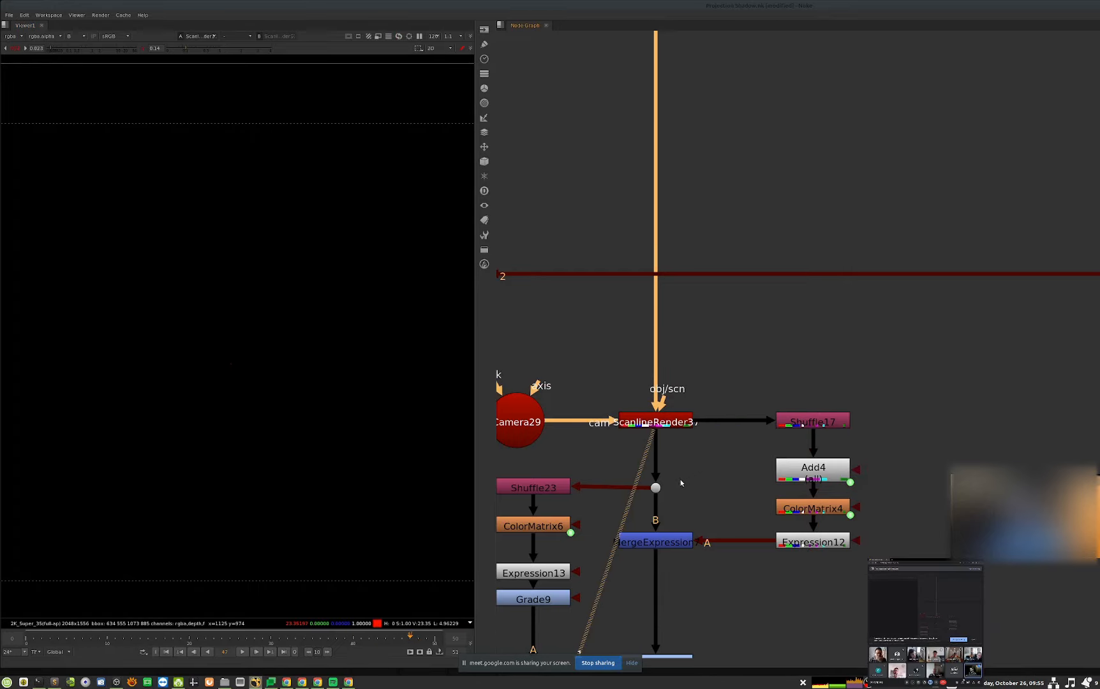
left_click(55, 49, "ctrl")
left_click(201, 49, "ctrl")
left_click(168, 84)
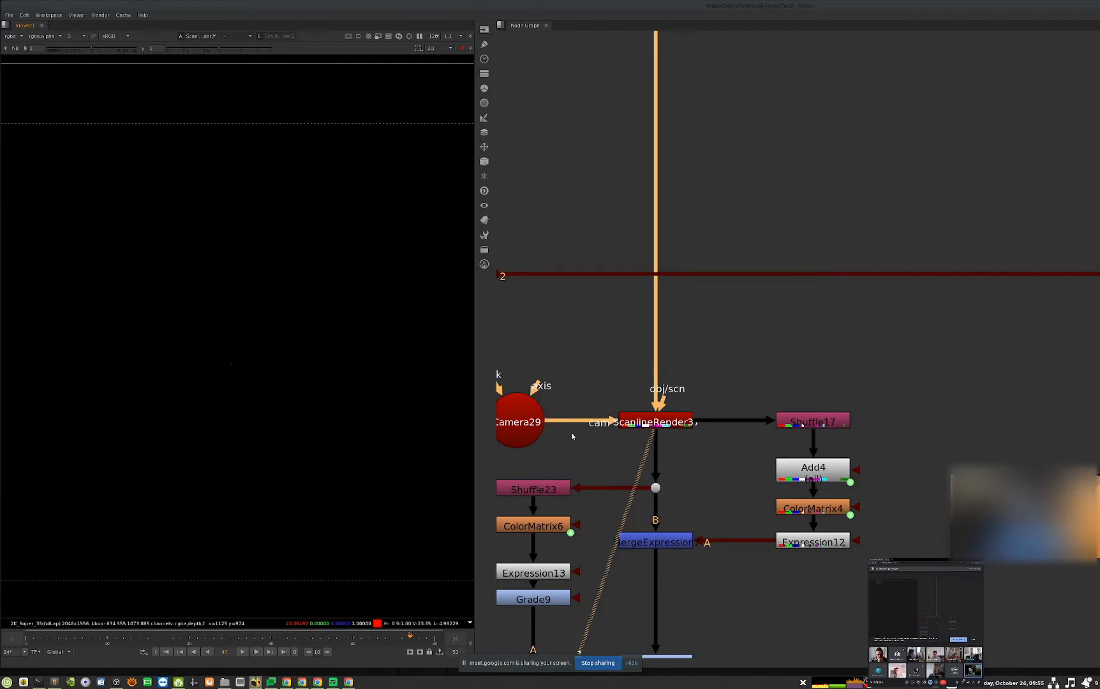
left_click(740, 393)
scroll(760, 333, "down", 5)
scroll(742, 342, "up", 3)
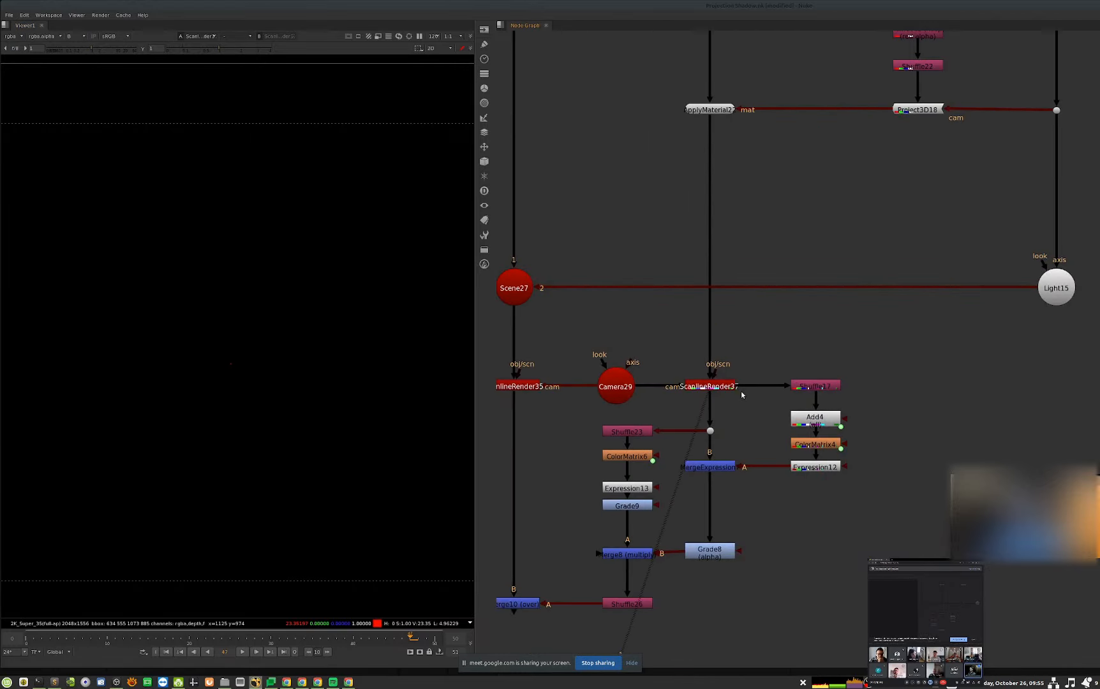
left_click(734, 382)
key("b")
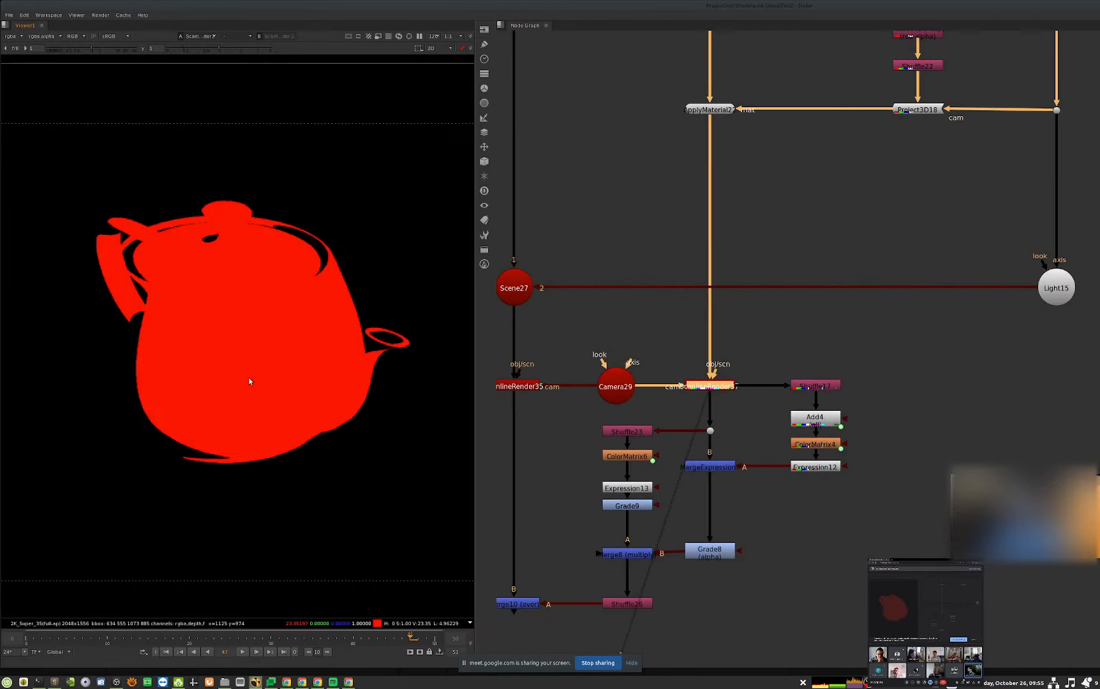
- Lower the viewer gain and gamma on the ScanlineRender37 output to examine the projected depth on the teapot up close
scroll(276, 367, "up", 3)
left_click(76, 48)
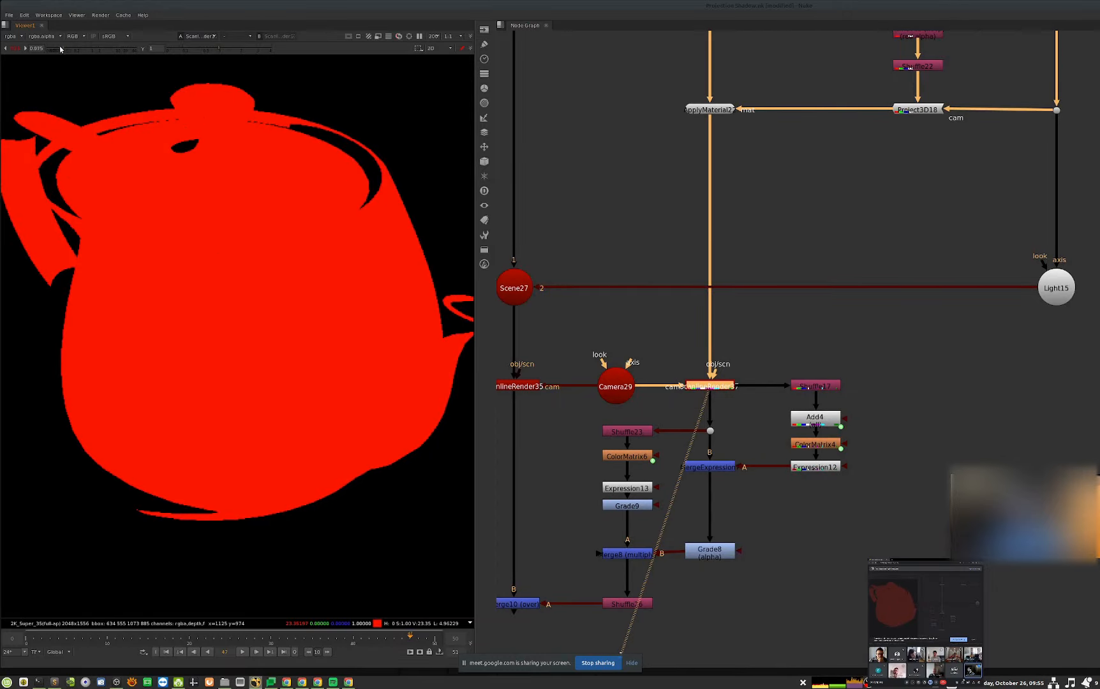
left_click(49, 51)
left_click_drag(211, 46, 159, 49)
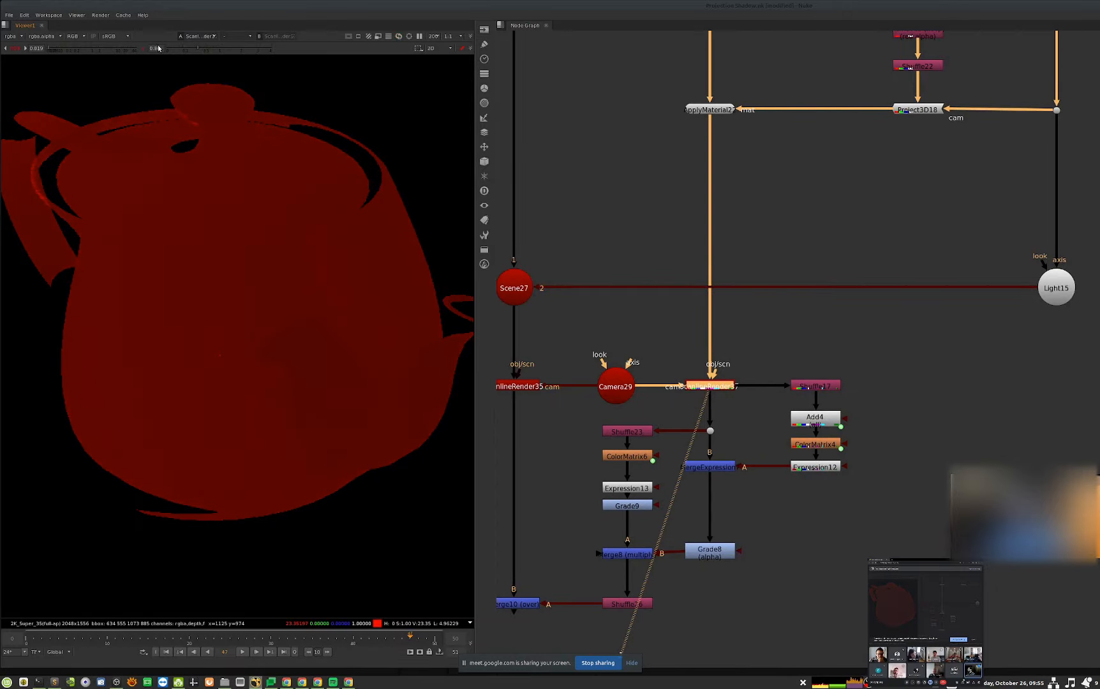
left_click(53, 48)
- Connect Expression12 to viewer input 3 and compare it with ScanlineRender37 on input 1
left_click(819, 466)
key("3")
key("1")
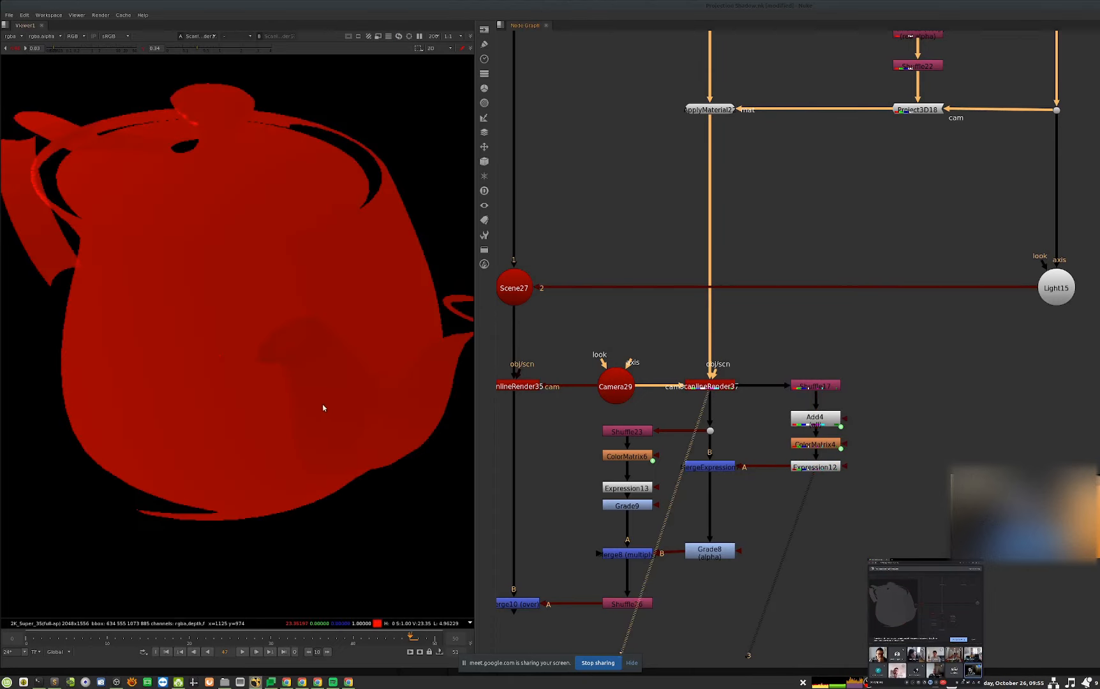
- Alternate between the ScanlineRender37 and Expression12 outputs to compare projected depth with camera-space depth on the teapot
key("3")
key("1")
key("3")
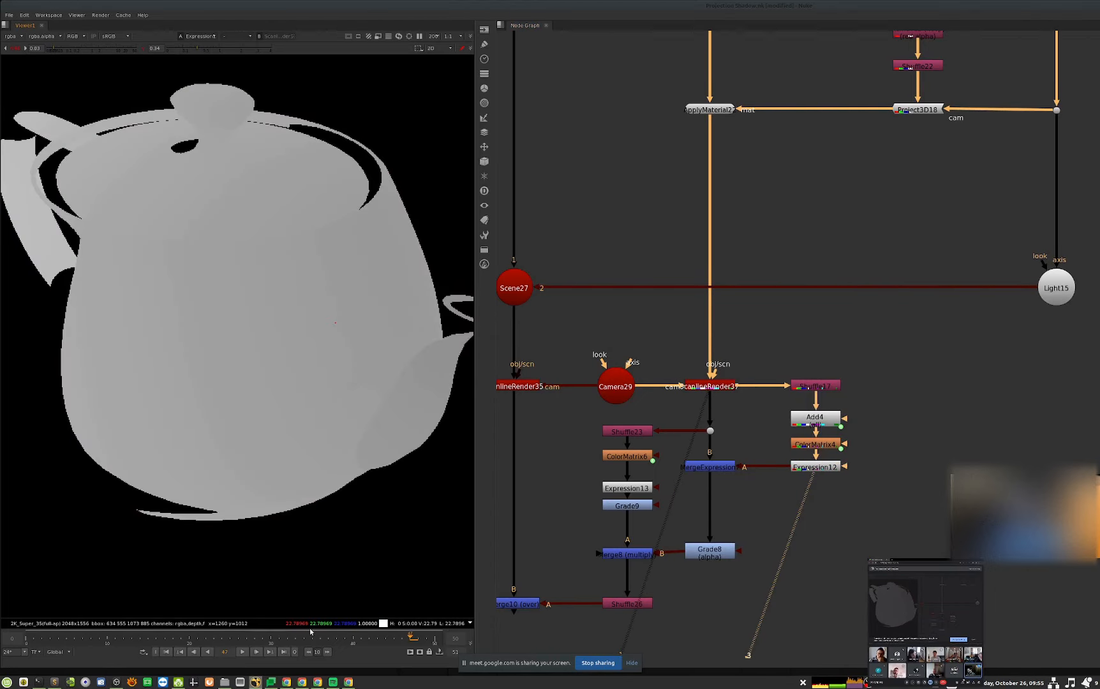
key("1")
key("3")
key("1")
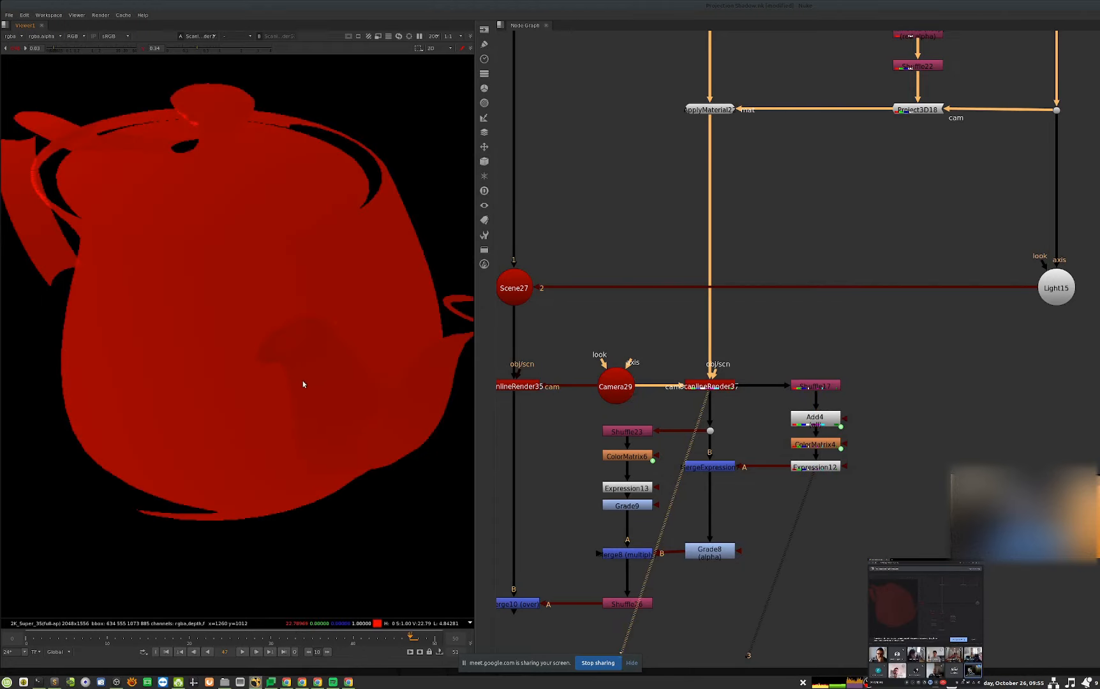
key("3")
key("1")
key("3")
key("1")
key("3")
key("1")
key("3")
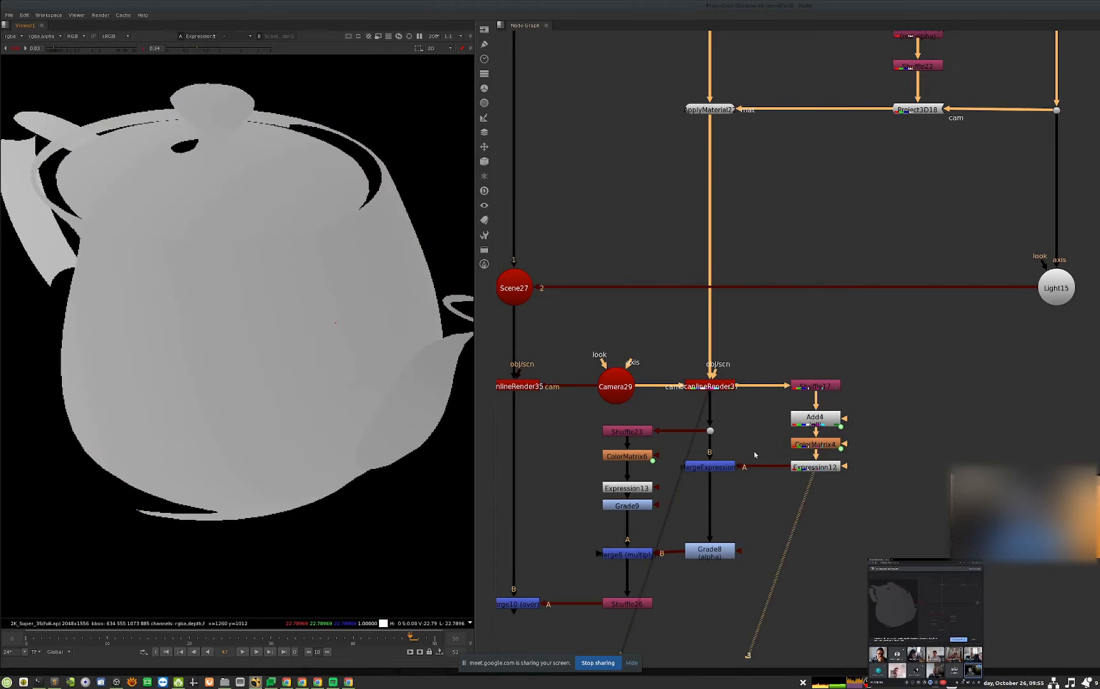
- Display the MergeExpression output and reset the viewer gamma and gain to 1 to examine the depth difference
key("1")
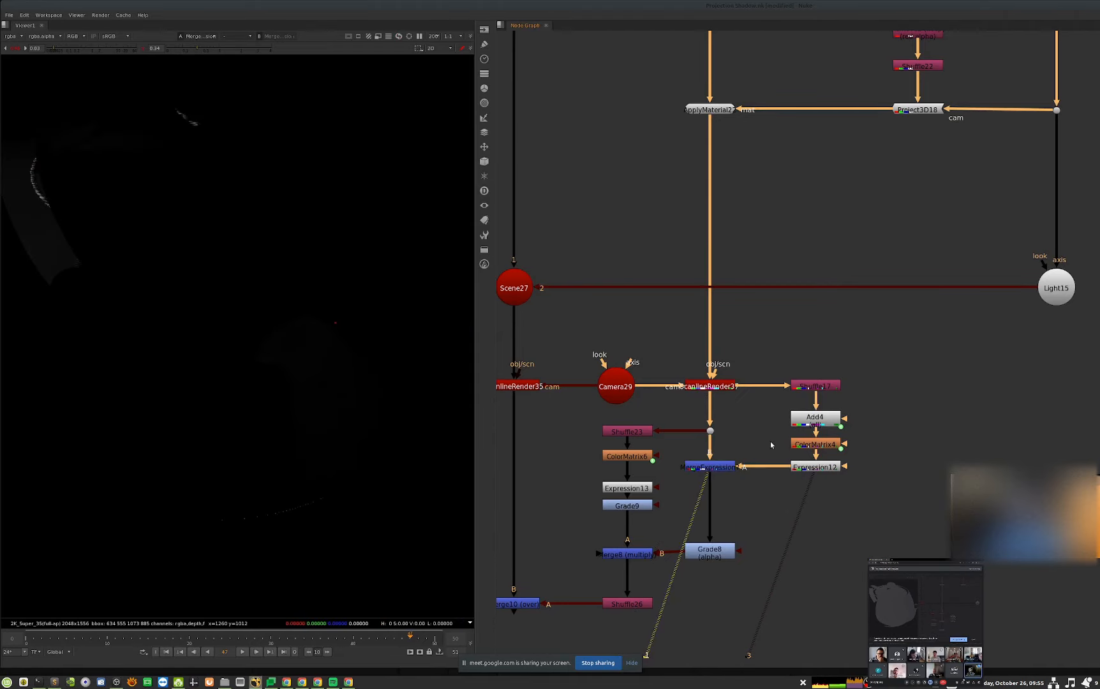
double_click(720, 467)
left_click(658, 587)
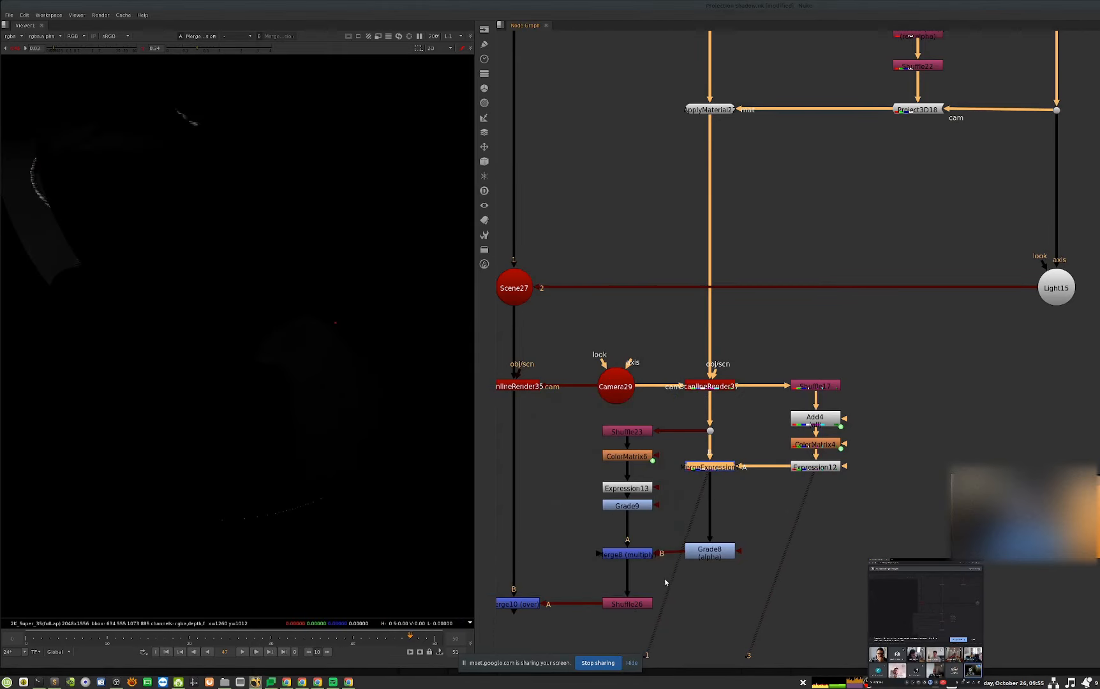
left_click(189, 48, "ctrl")
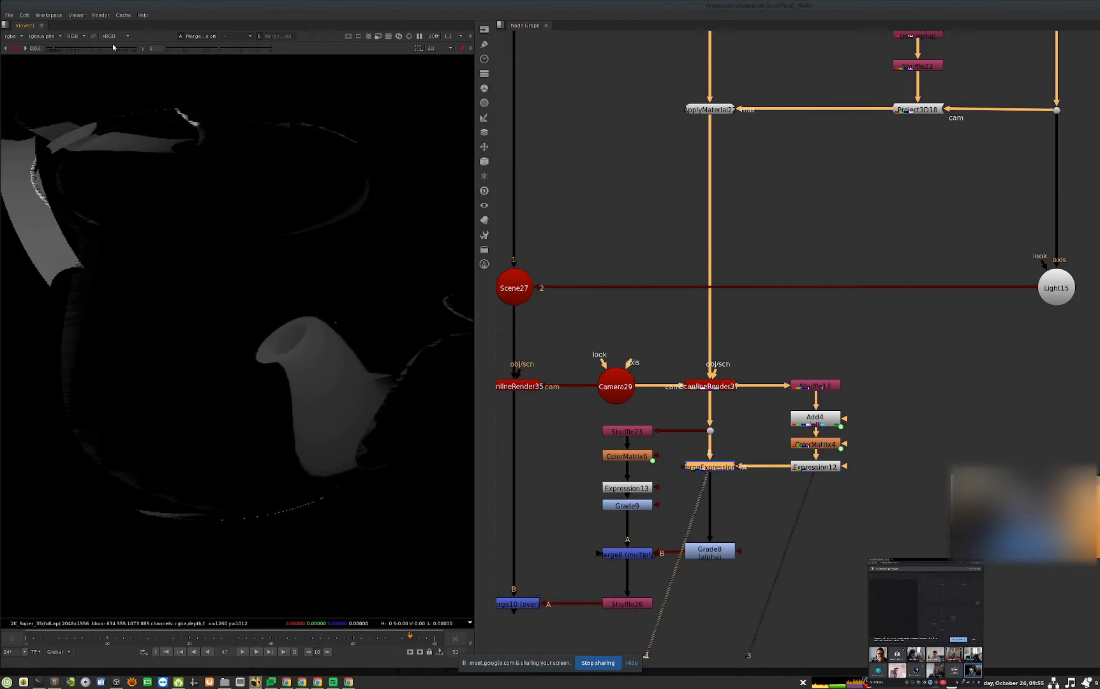
left_click(113, 48, "ctrl")
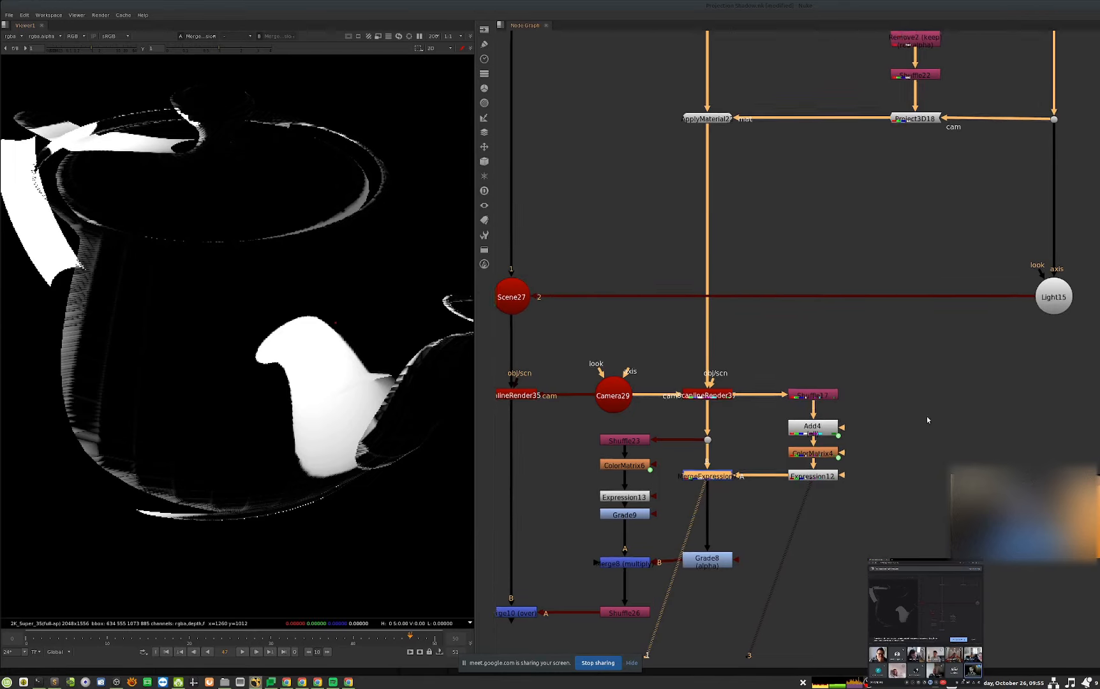
scroll(926, 416, "down", 5)
scroll(798, 469, "up", 5)
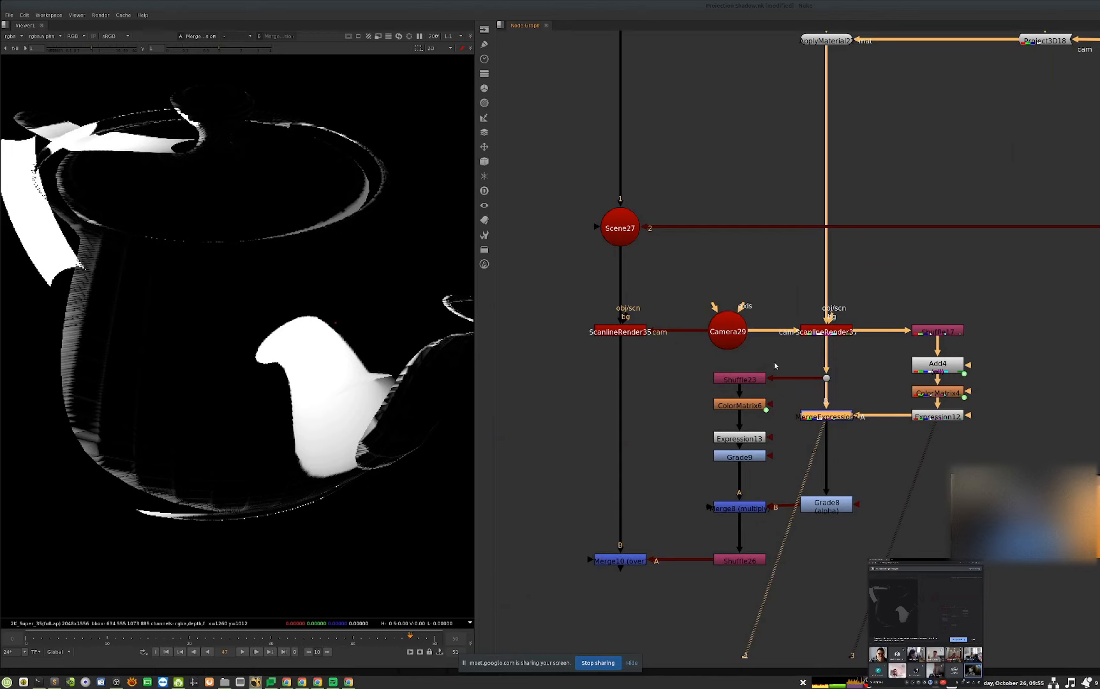
- View the normals branch node by node through Shuffle23, ColorMatrix6 and Expression13
left_click(740, 378)
key("1")
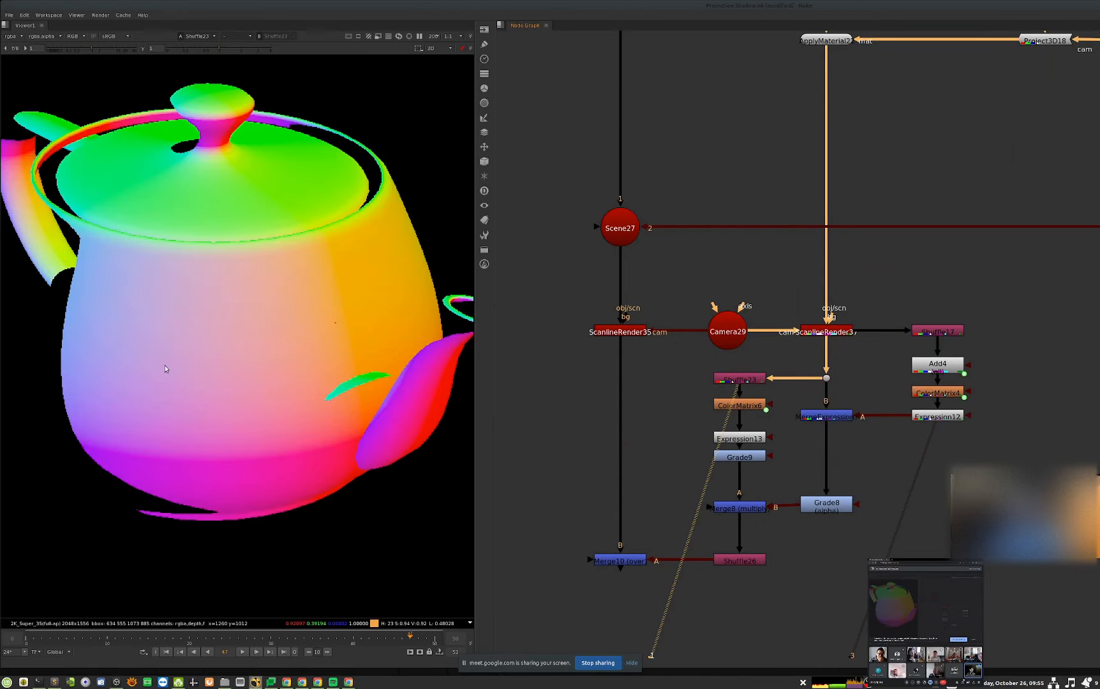
left_click(734, 405)
key("1")
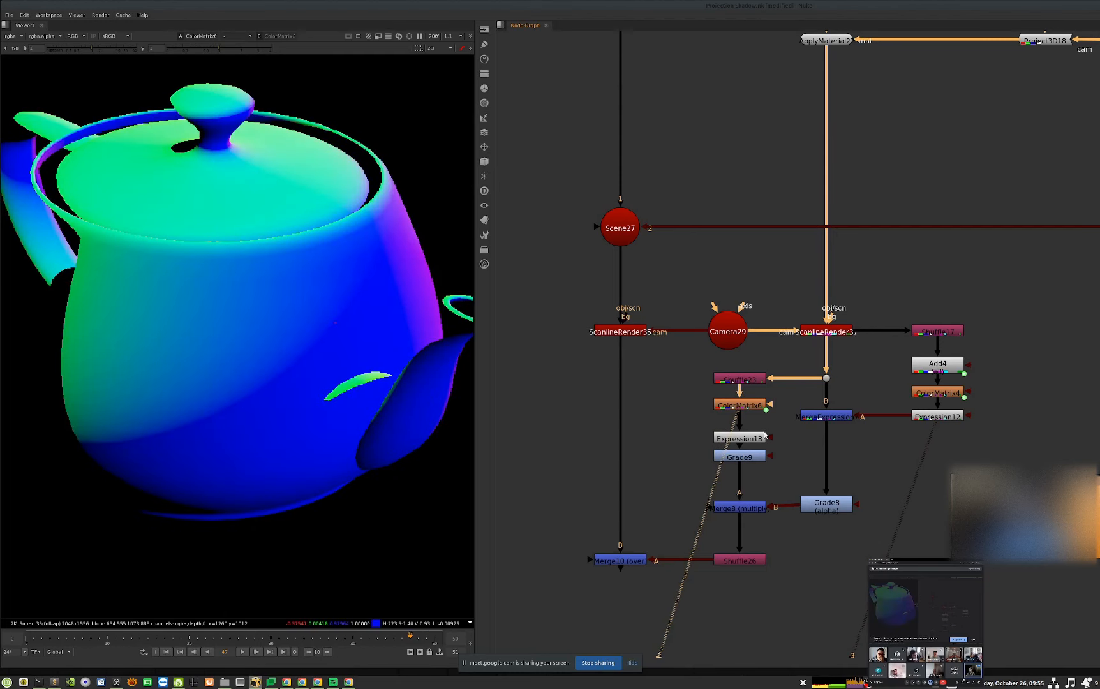
left_click(738, 438)
key("1")
middle_click_drag(876, 386, 797, 409)
scroll(919, 324, "down", 2)
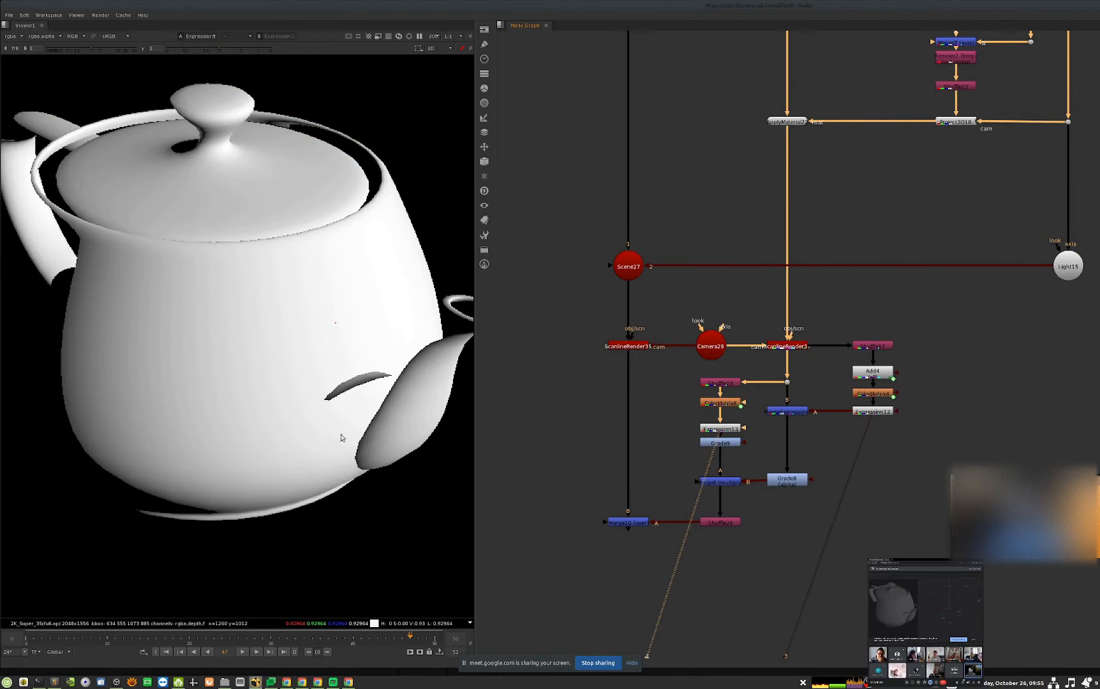
scroll(341, 438, "down", 1)
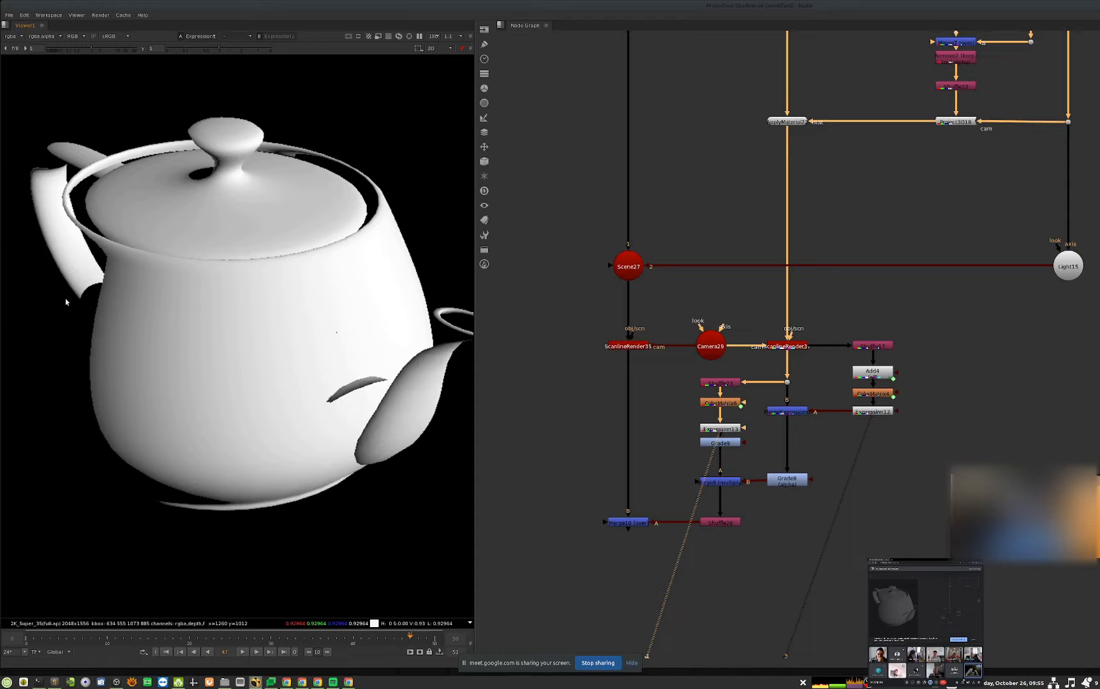
- Display the Grade9 output, followed by the Merge8 multiply of the normals and depth mattes
left_click(728, 441)
key("1")
left_click(714, 482)
key("1")
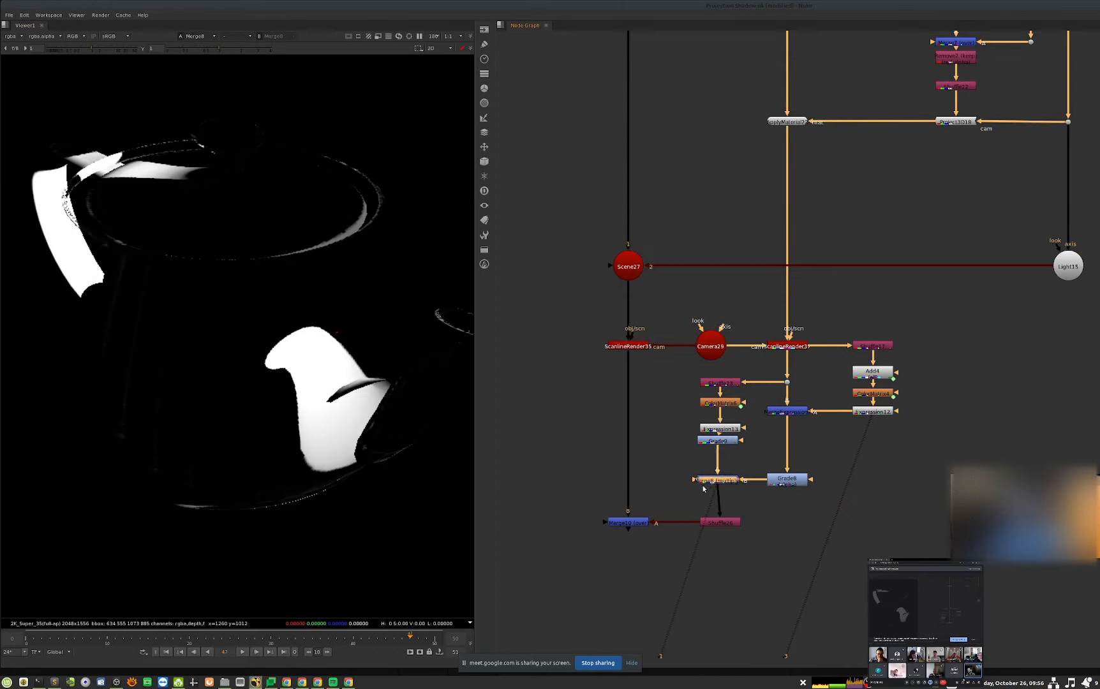
- Repeatedly disable and enable Merge8 to compare the shadow matte with and without the normals multiply
key("d")
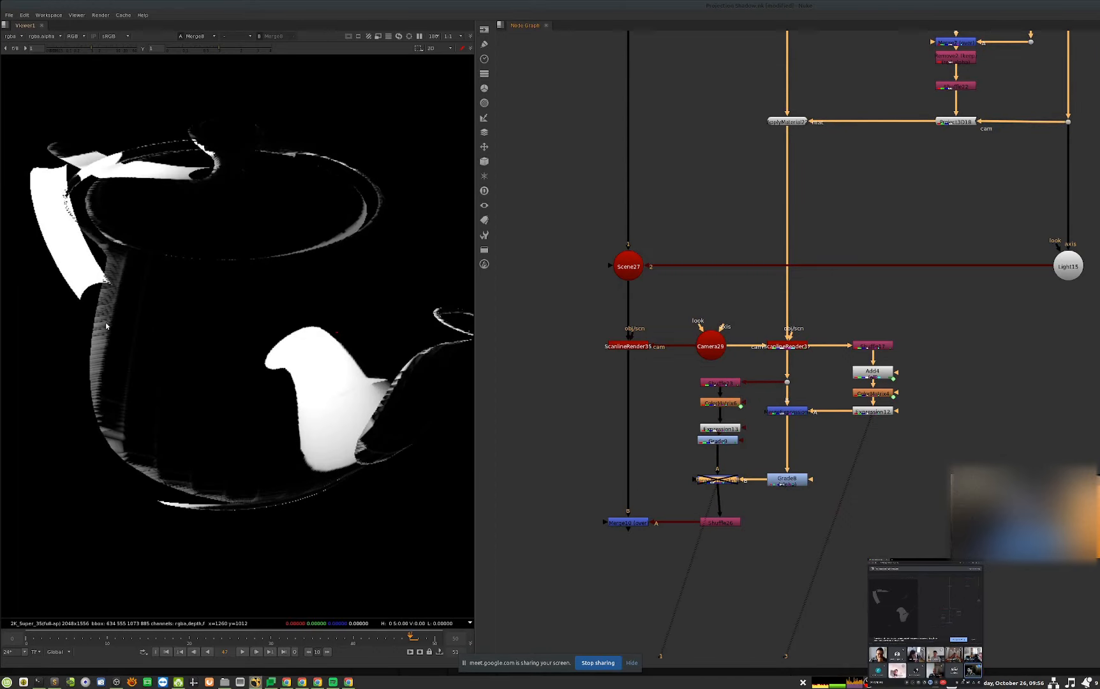
key("d")
key("d")
key("d")
key("d")
key("d")
key("d")
key("d")
key("d")
key("d")
key("d")
left_click_drag(725, 479, 726, 480)
middle_click_drag(698, 496, 722, 490)
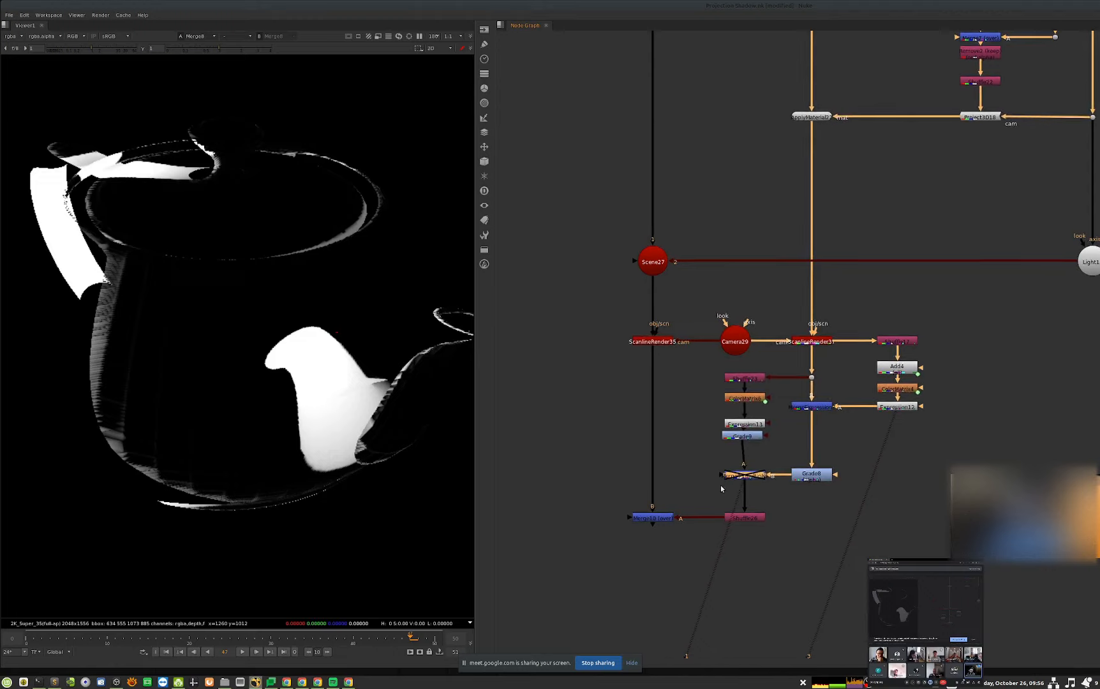
- Display Merge10 and toggle Merge8 off and on to compare the shadowed teapot, leaving Merge8 enabled
left_click(653, 517)
key("1")
left_click(587, 560)
left_click_drag(744, 474, 741, 475)
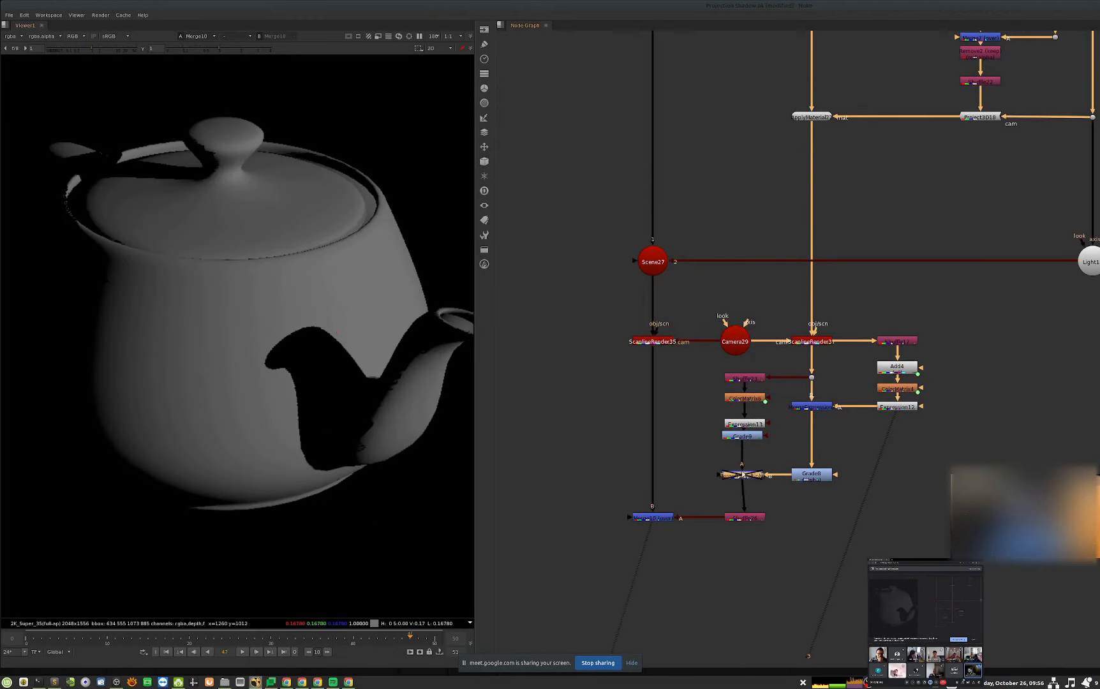
key("d")
key("d")
key("d")
key("d")
key("d")
key("d")
key("d")
key("d")
key("d")
key("d")
key("d")
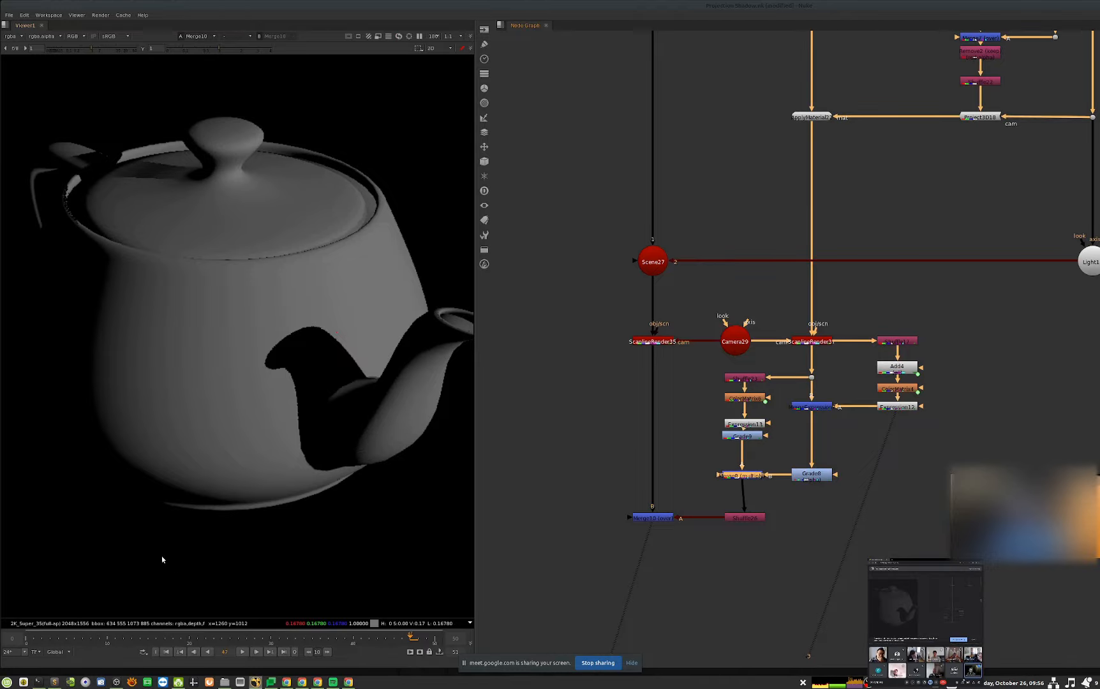
- Go to the "Two teapot one ground" setup and display its unshadowed scanline render with the full frame in view
scroll(830, 514, "down", 10)
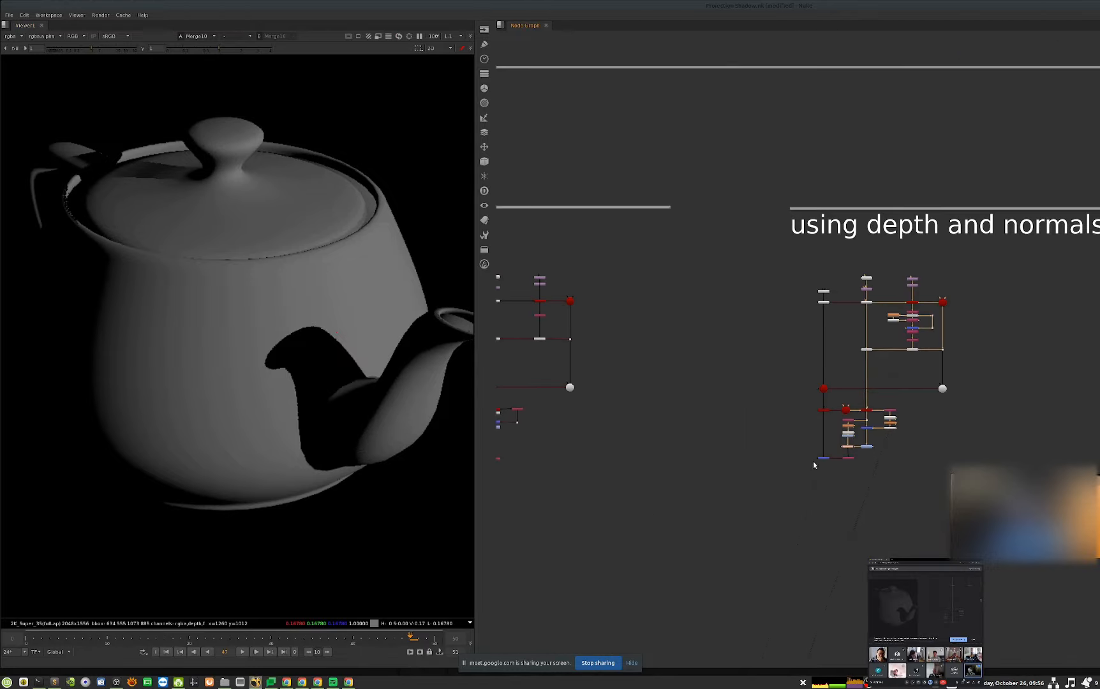
scroll(717, 465, "up", 8)
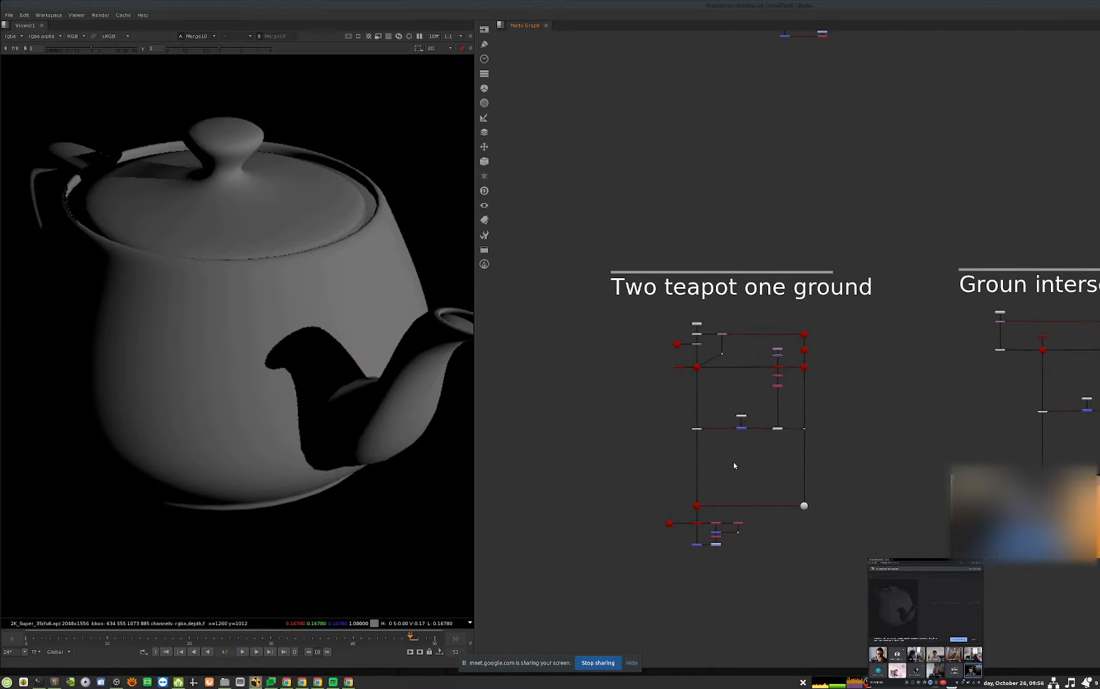
scroll(708, 490, "up", 3)
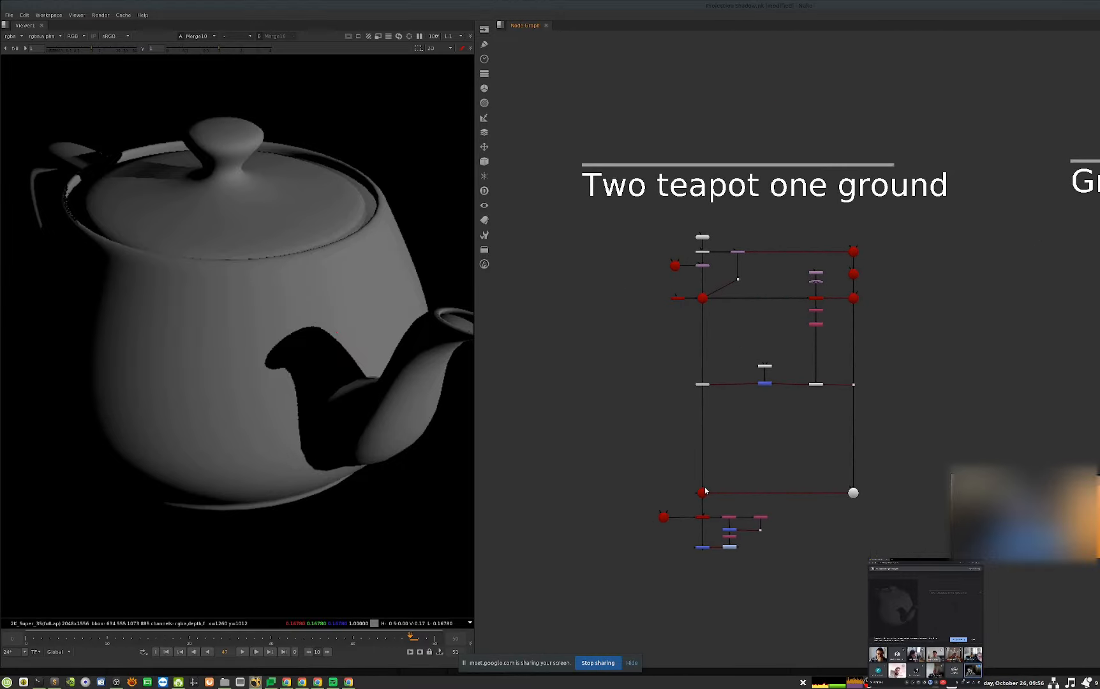
scroll(714, 485, "up", 4)
left_click(698, 532)
key("1")
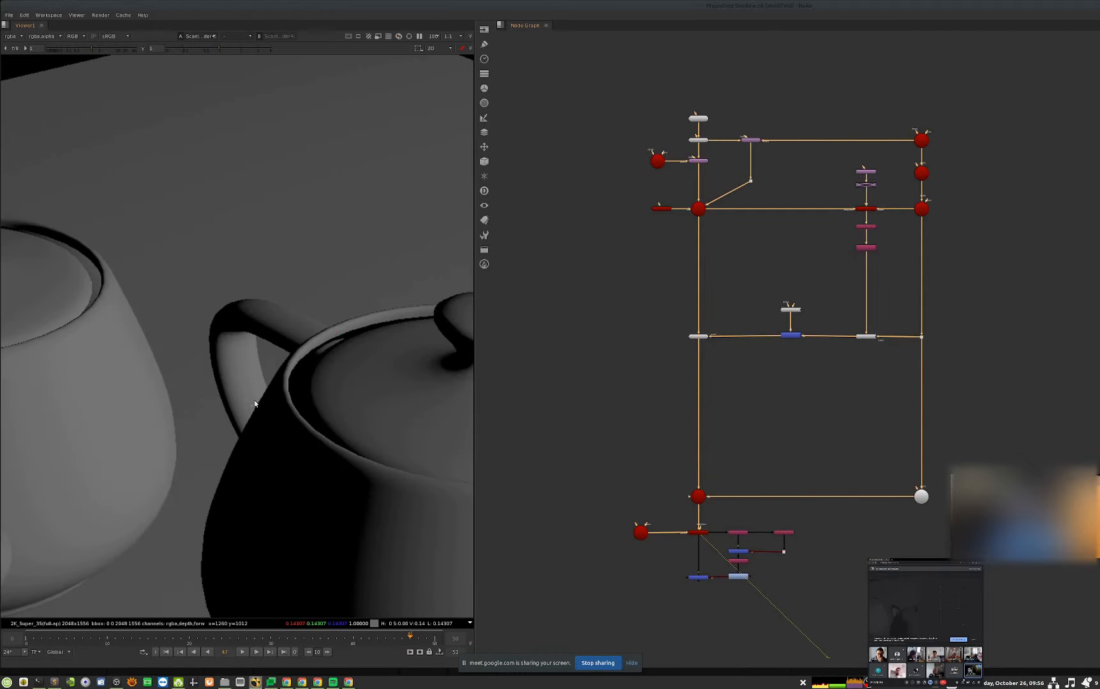
scroll(272, 261, "down", 6)
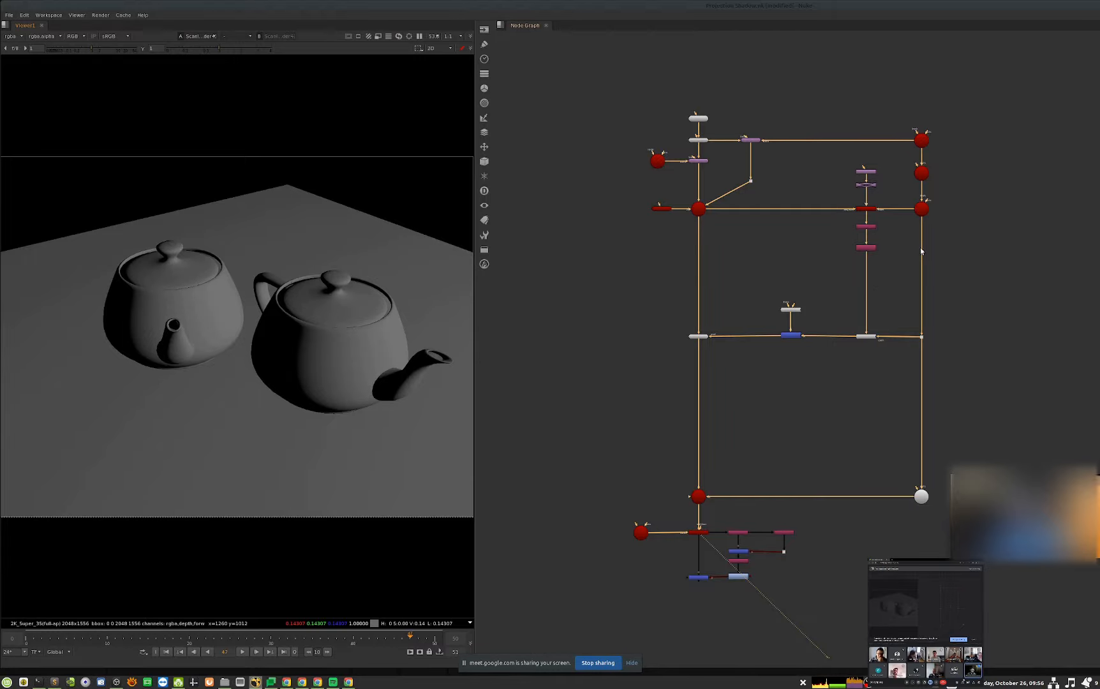
- Display the projection camera's scanline render and its Shuffle34 output, switching the viewer to the projection layer
scroll(921, 247, "up", 3)
left_click(870, 196)
key("1")
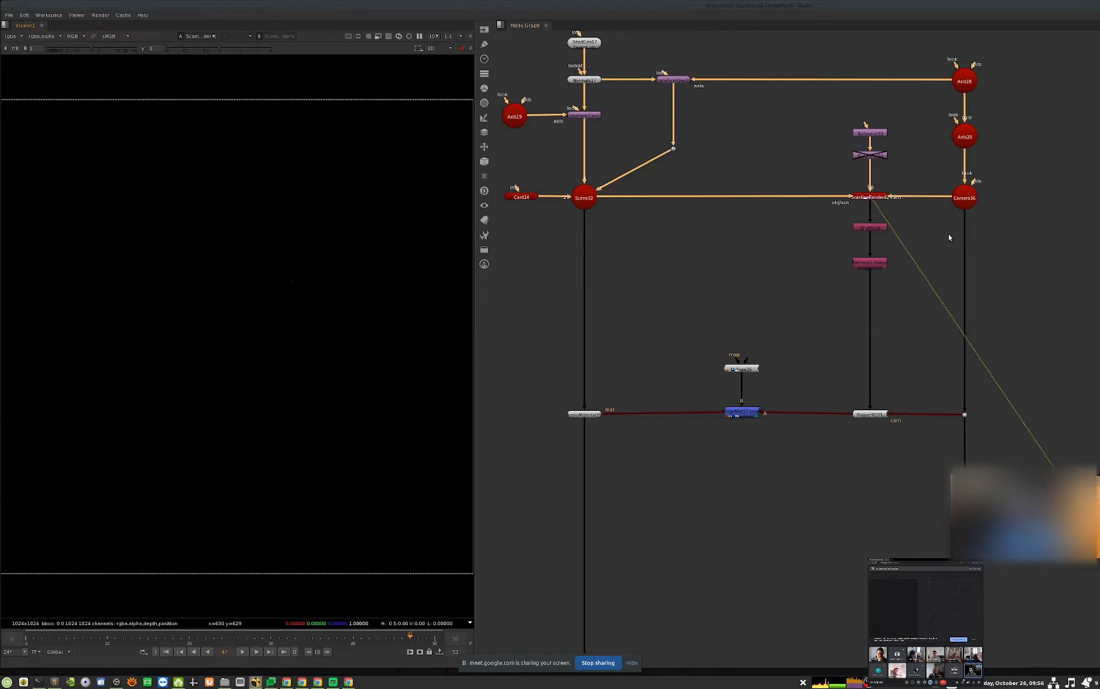
left_click(870, 227)
key("1")
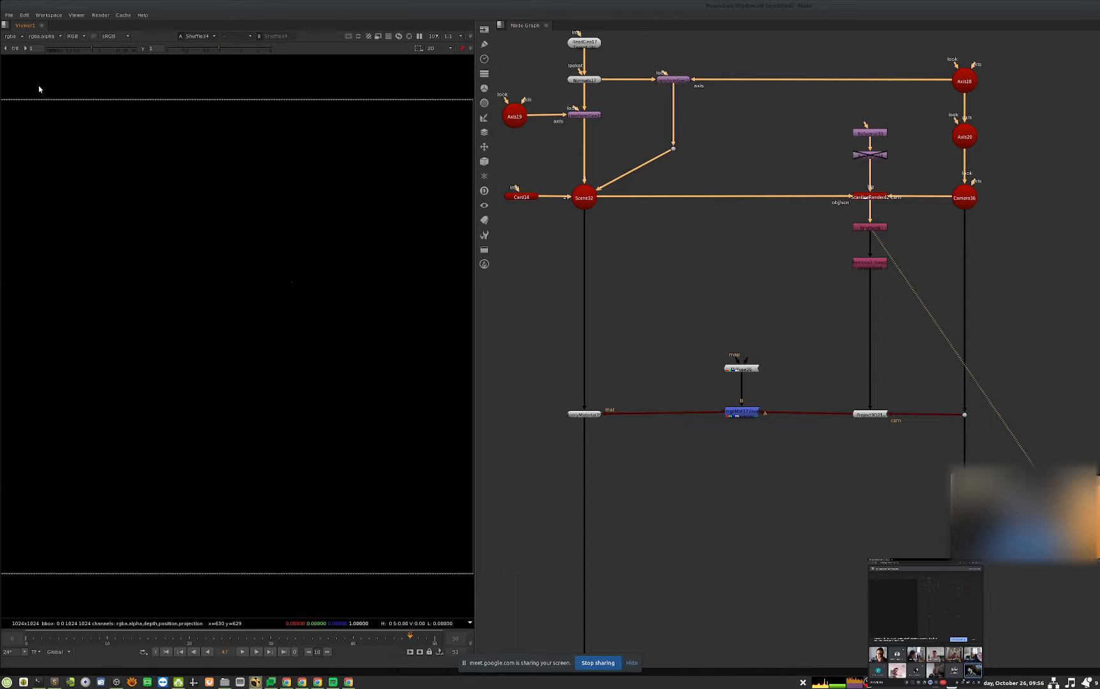
left_click(19, 37)
left_click(23, 71)
left_click(19, 38)
left_click(29, 98)
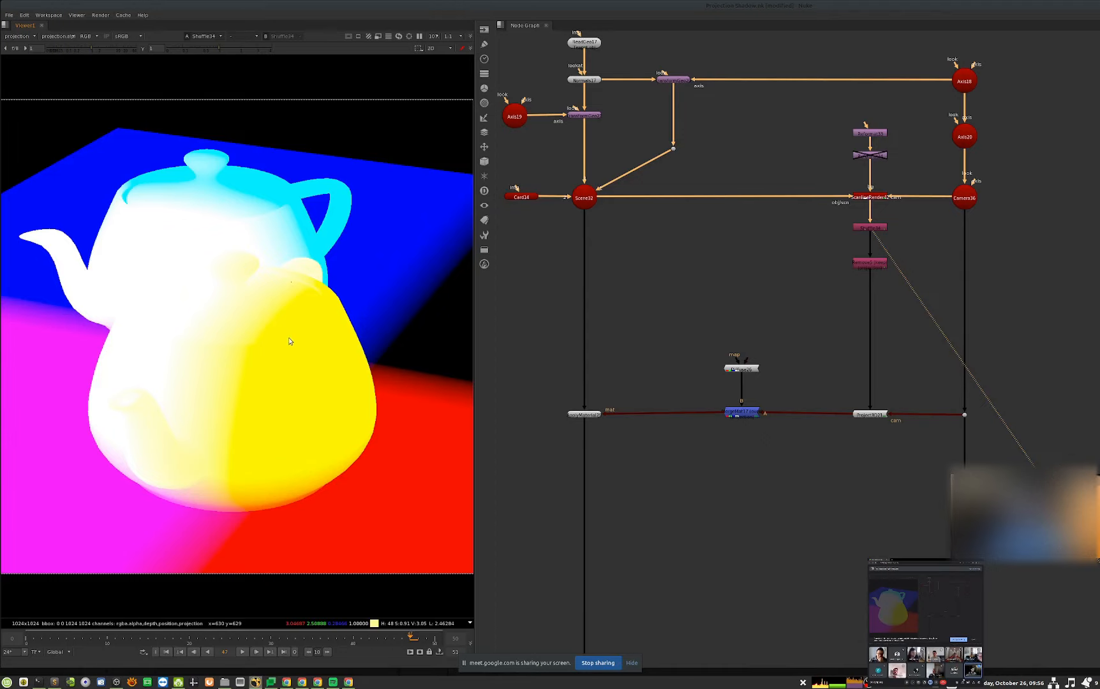
- Display the final camera's scanline render of the two teapots in the rgba layer and the 2D view
key("1")
middle_click_drag(656, 527, 731, 339)
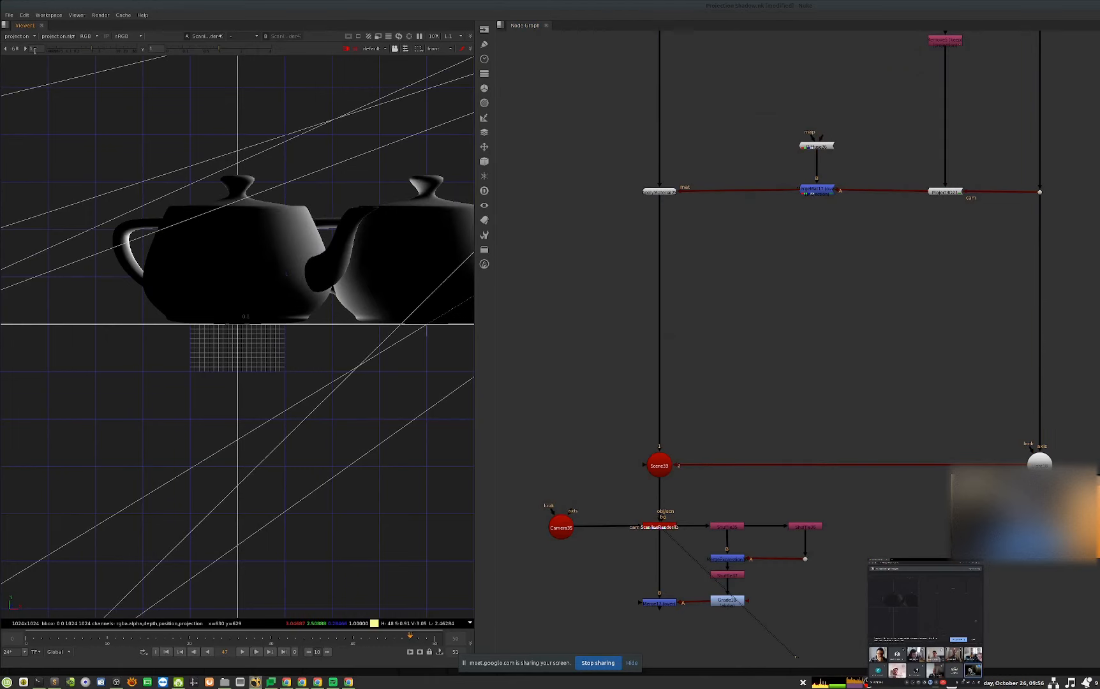
left_click(19, 36)
left_click(19, 63)
key("Tab")
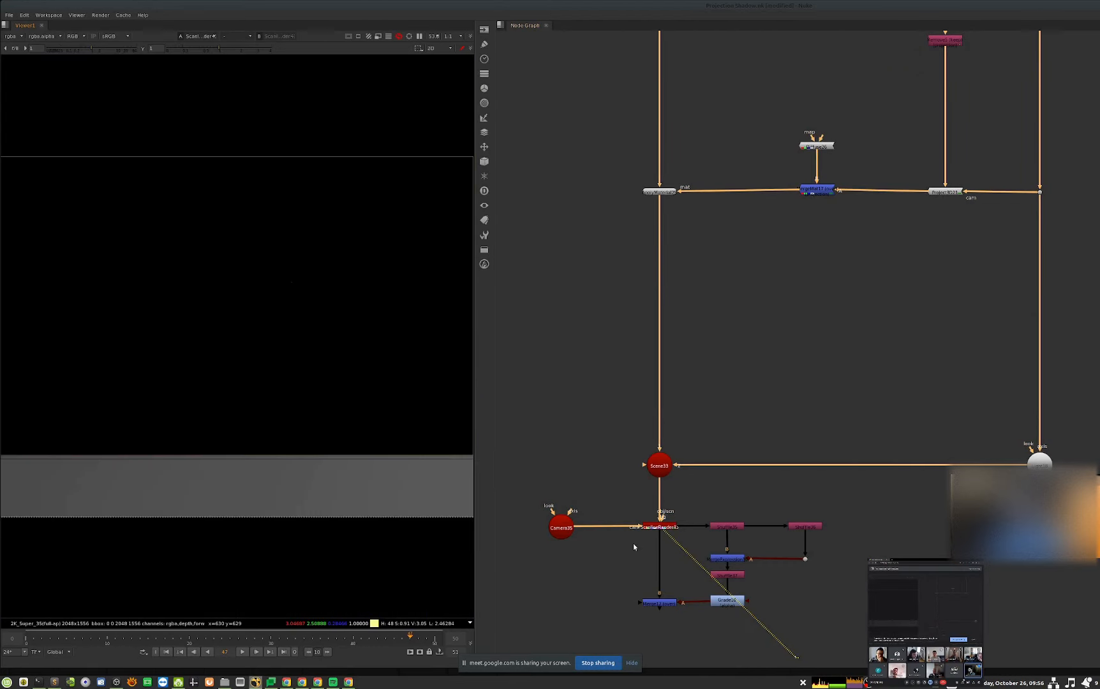
- Connect Shuffle35 to viewer input 1 and Shuffle36 to input 2, and alternate between them to compare position passes
left_click(730, 527)
key("1")
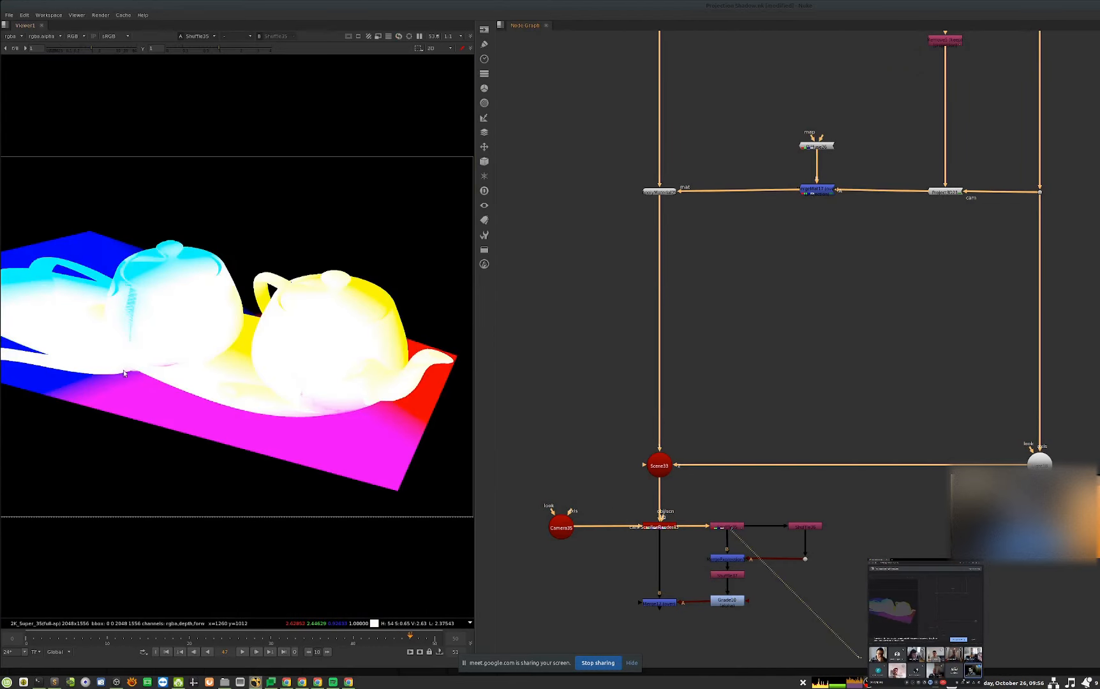
left_click_drag(874, 506, 766, 538)
key("2")
key("1")
key("2")
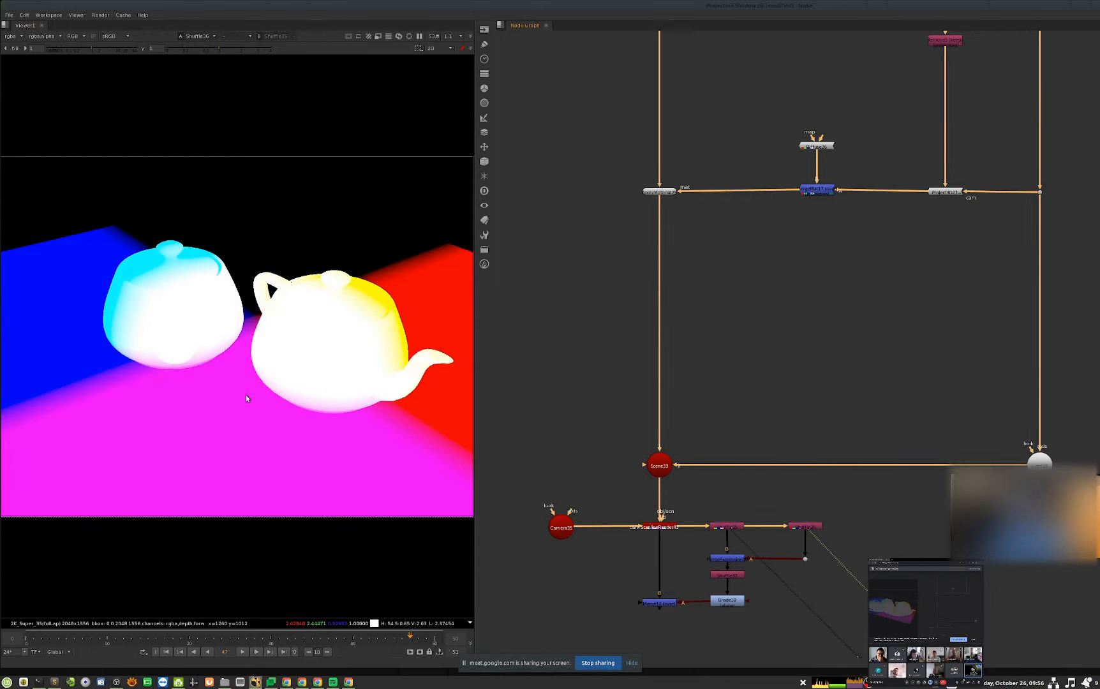
key("1")
key("2")
key("1")
- Display the two-teapot merge expression's shadow matte, followed by the Grade10 output
left_click_drag(760, 550, 690, 564)
key("1")
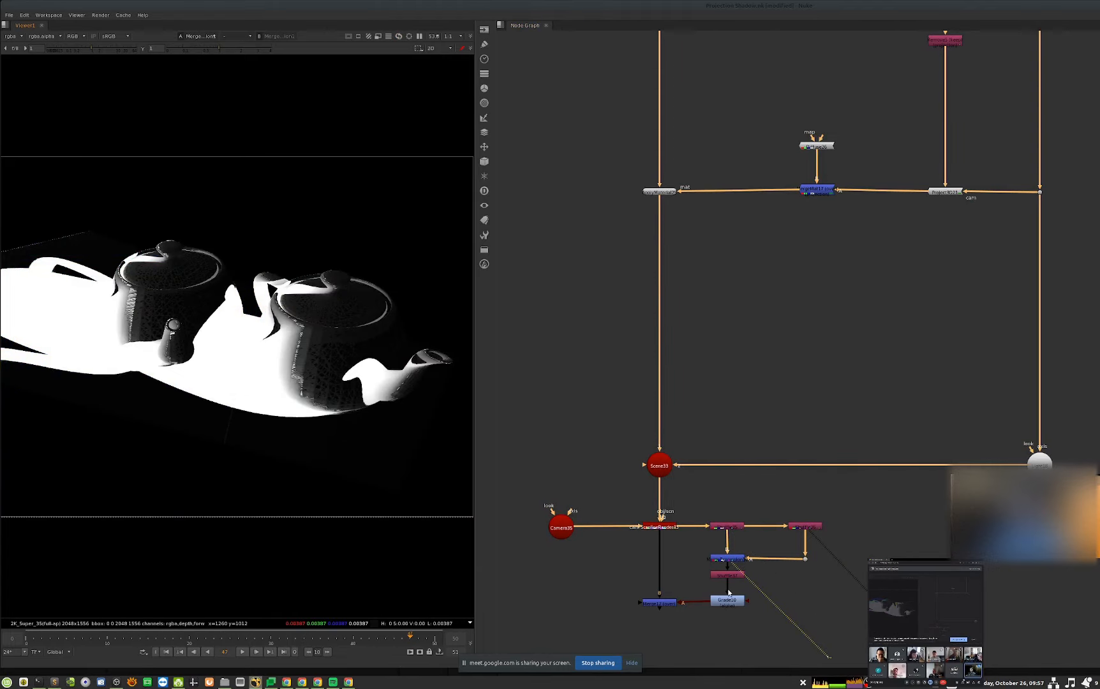
left_click_drag(801, 583, 695, 635)
key("1")
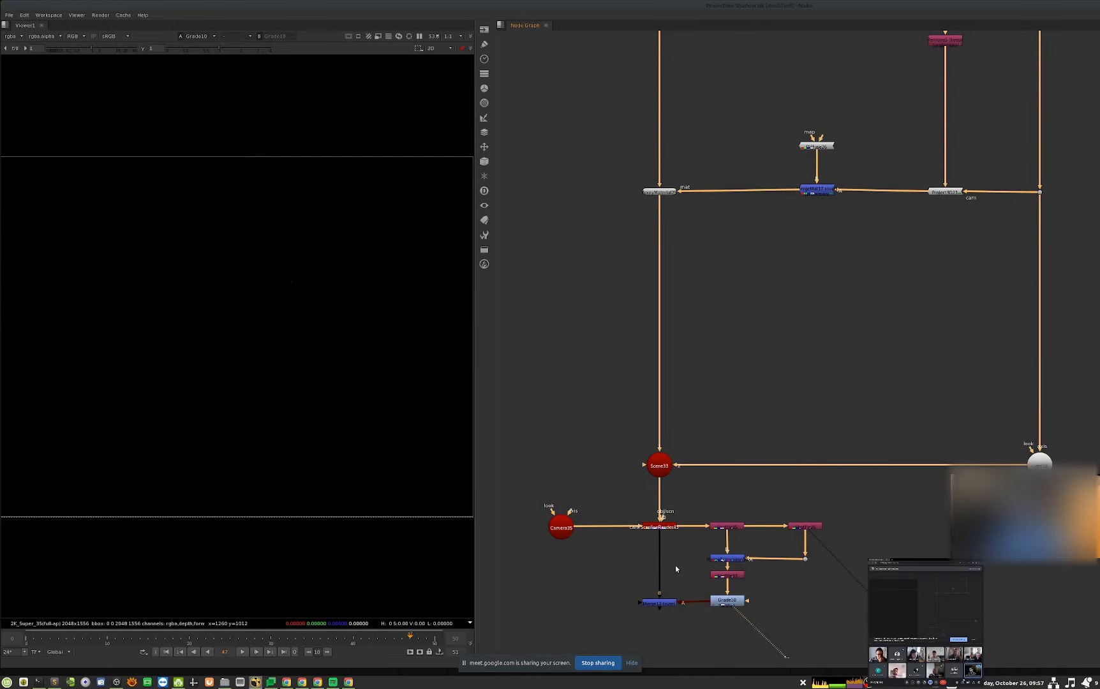
- Display Merge12 in full RGB and toggle it off and on to compare the teapots with and without shadows
left_click_drag(643, 586, 558, 619)
key("1")
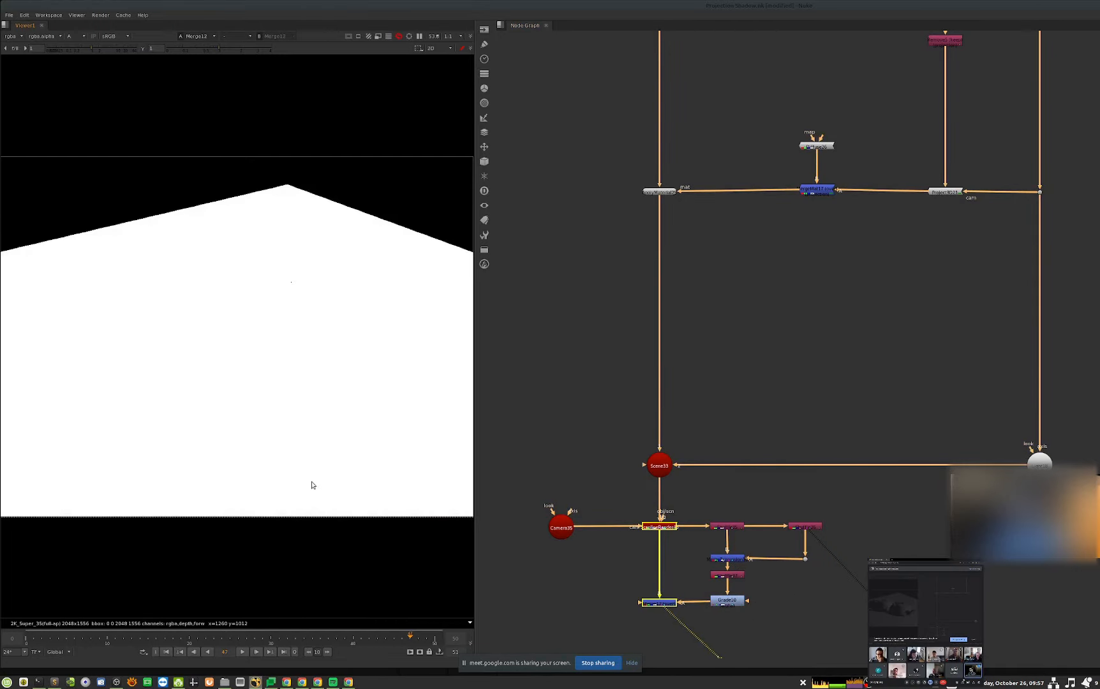
key("a")
key("d")
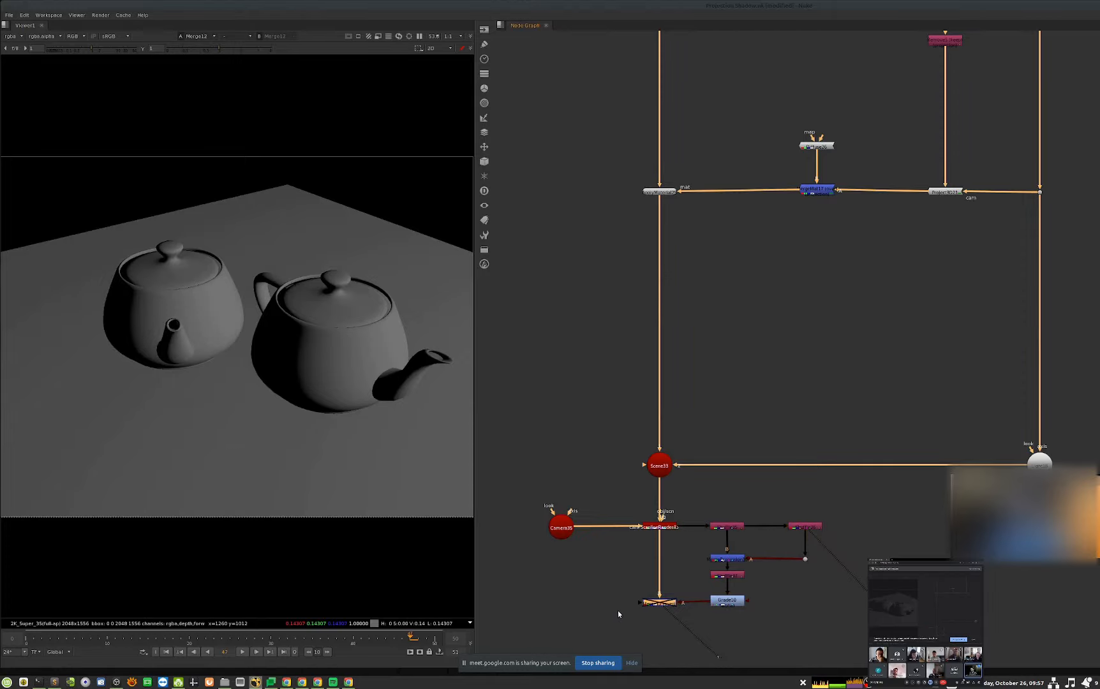
key("d")
key("d")
key("d")
key("d")
key("d")
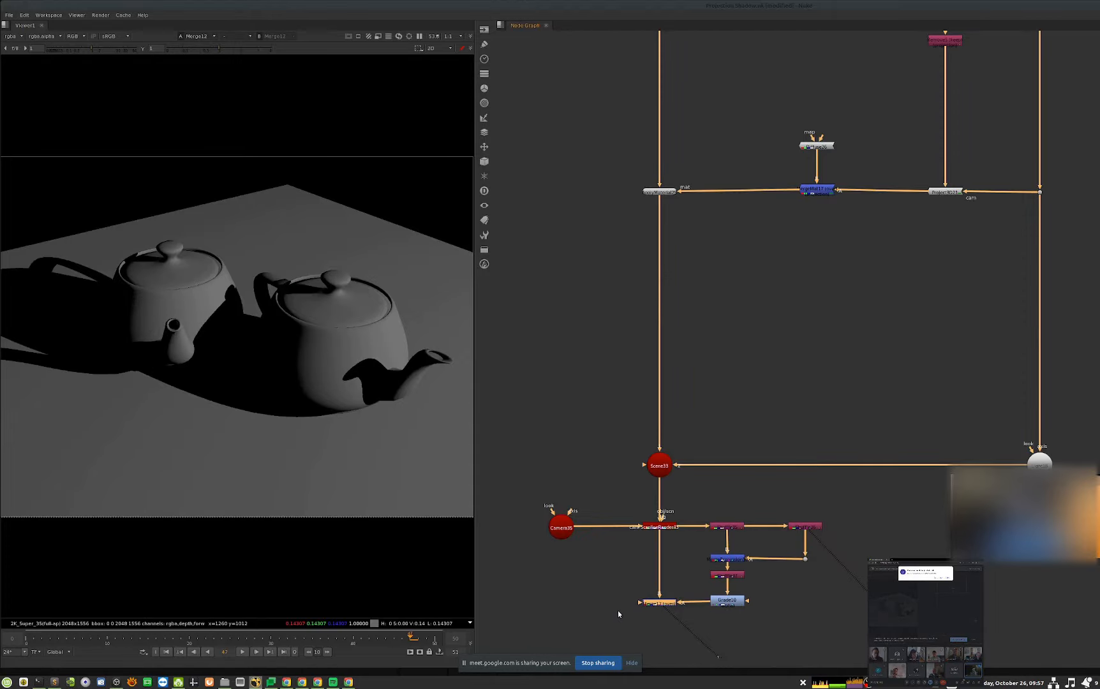
scroll(829, 421, "down", 5)
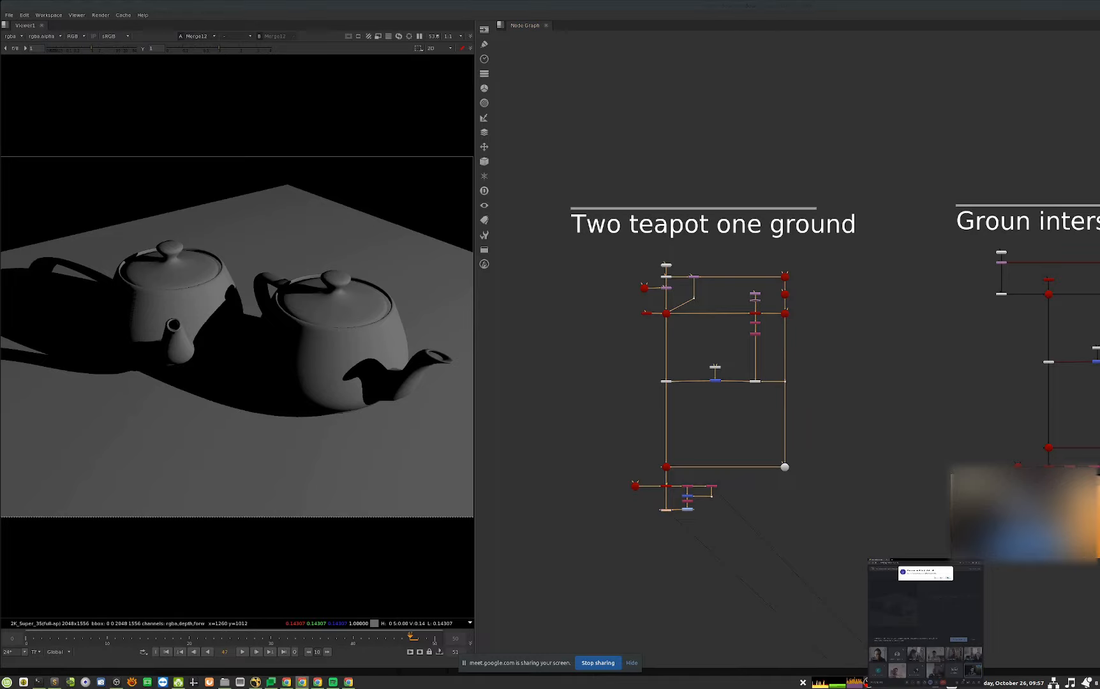
- Display the final merge output of the ground intersection example in the viewer
middle_click_drag(1032, 395, 689, 412)
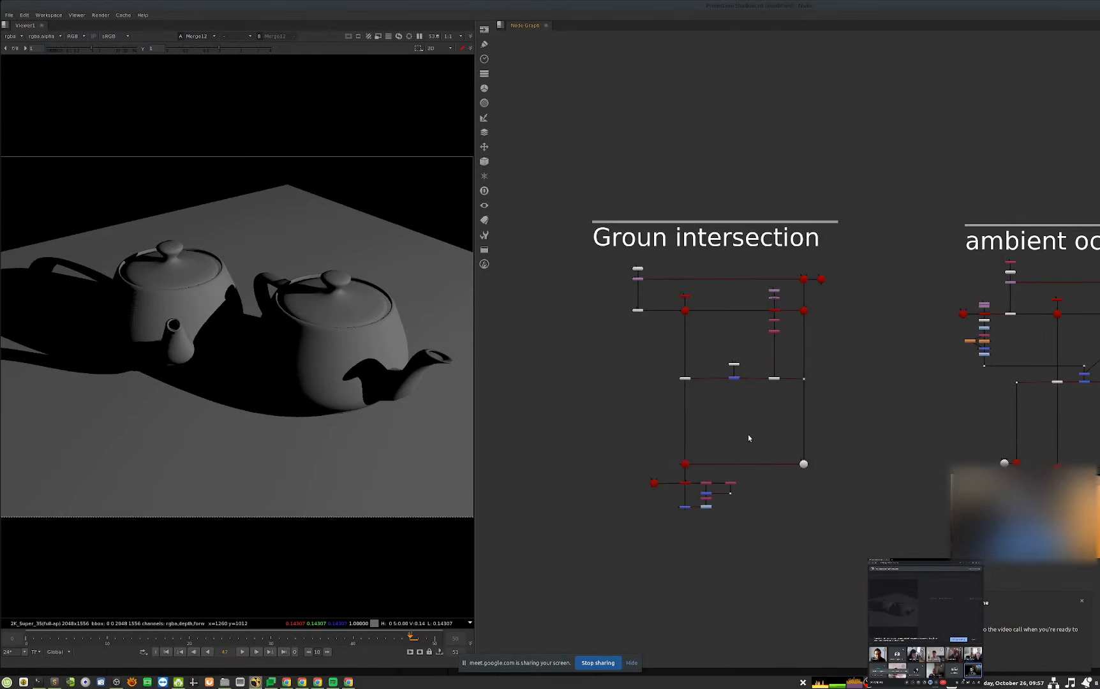
scroll(749, 437, "up", 3)
left_click(667, 533)
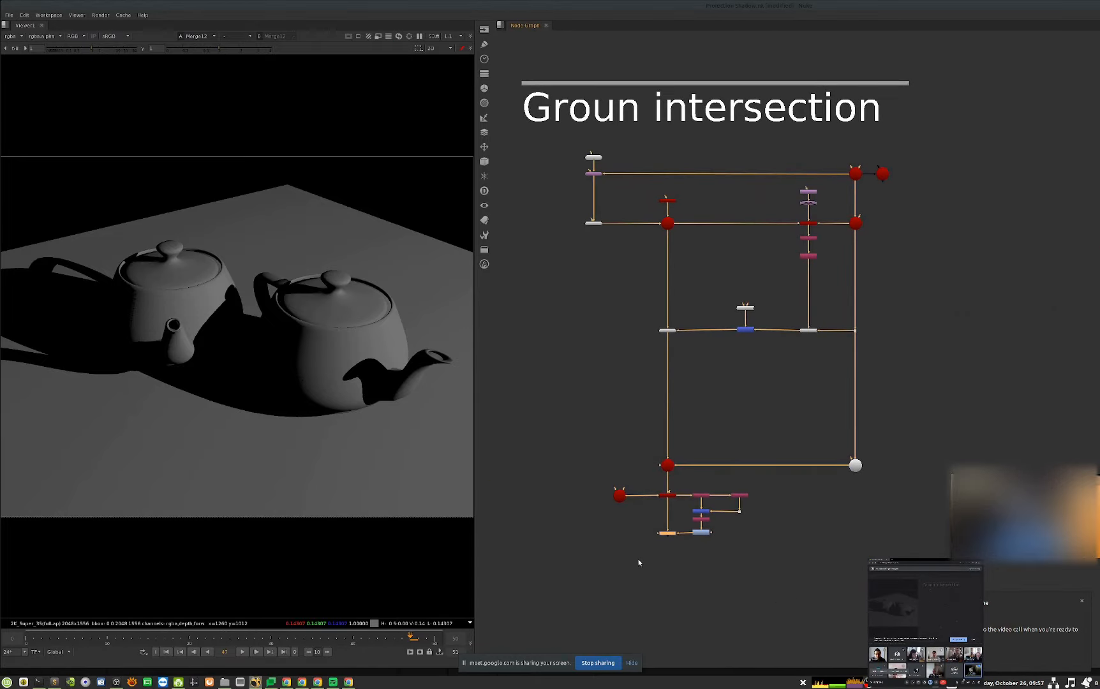
key("1")
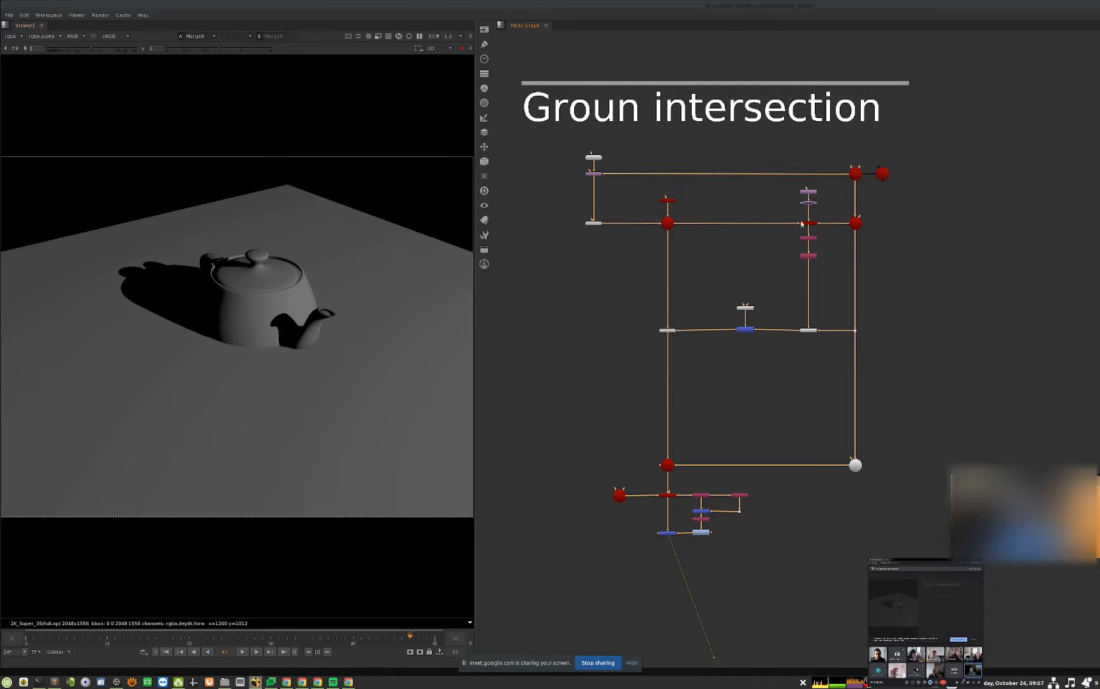
- Display the ground intersection's light-camera scanline render, followed by the Remove node below it in the projection layer
scroll(795, 215, "up", 2)
left_click(808, 223)
key("1")
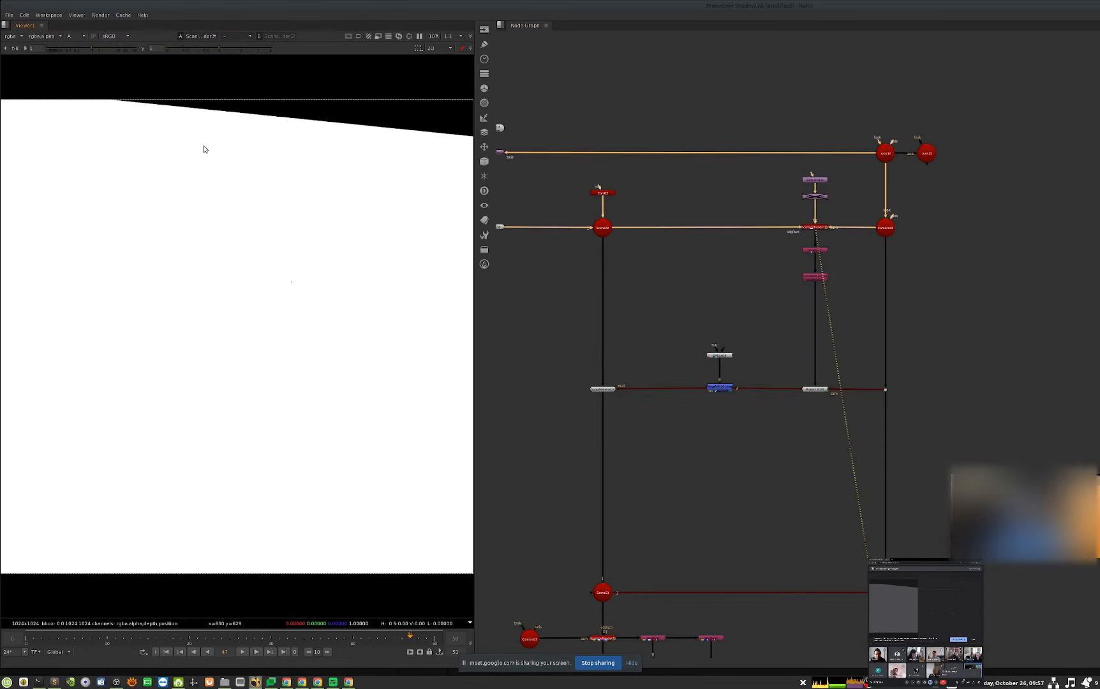
left_click(826, 278)
key("1")
left_click(6, 35)
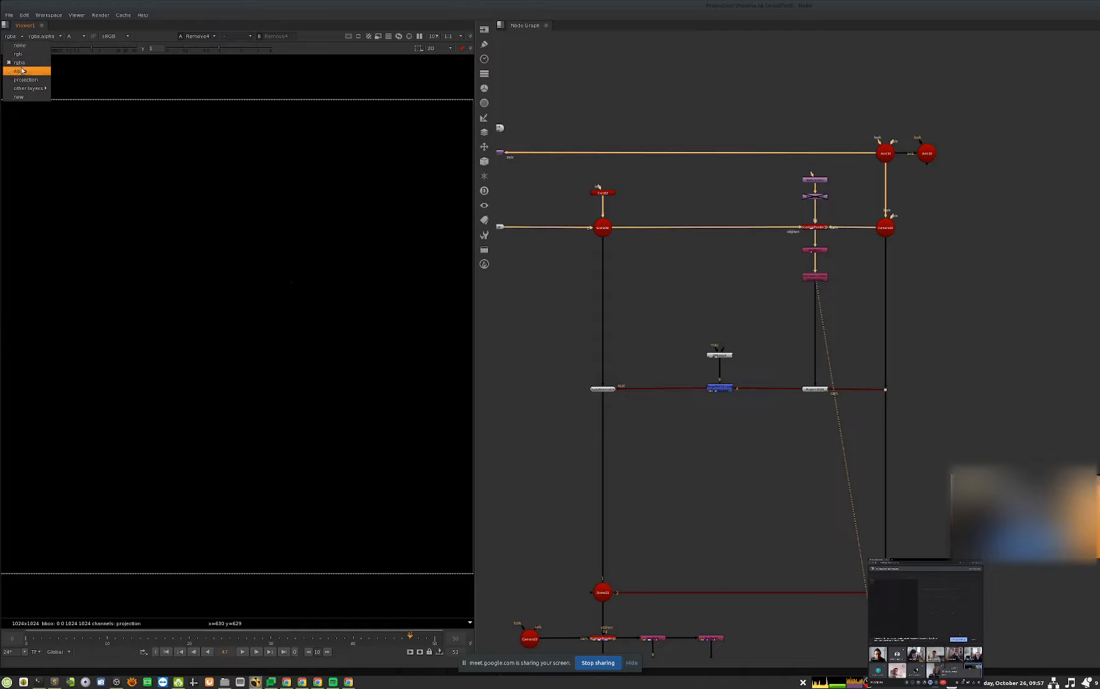
left_click(26, 85)
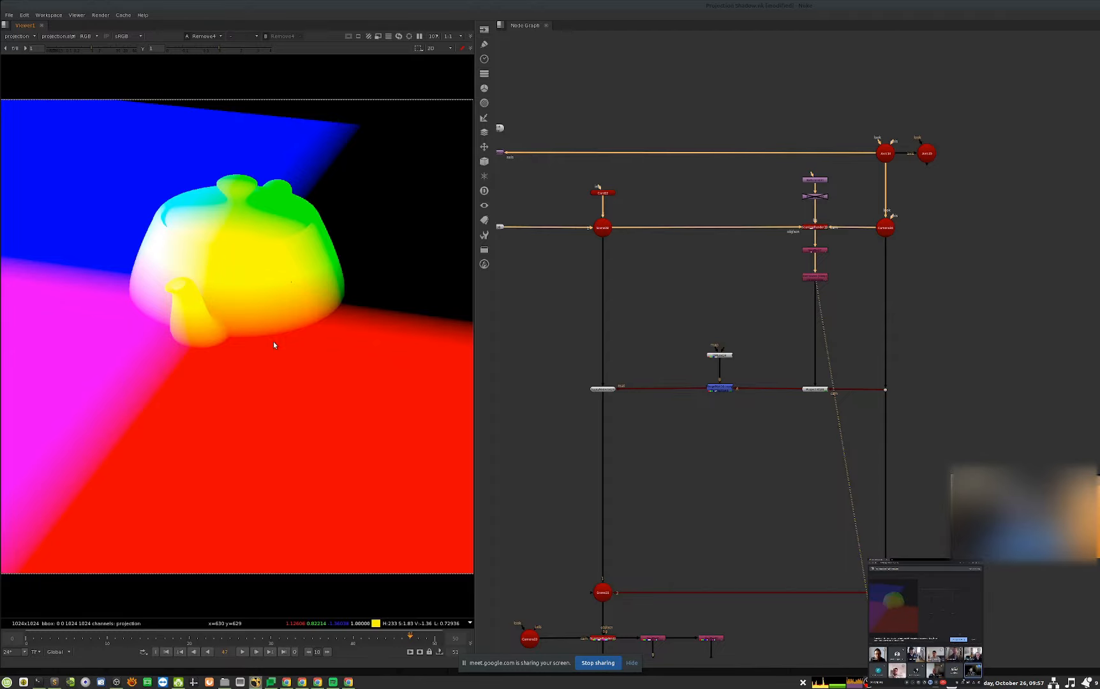
- Inspect the ground intersection's final merge in the projection layer, check its alpha, and return to the rgba layer
scroll(644, 491, "down", 3)
middle_click_drag(725, 596, 749, 550)
left_click(647, 578)
key("1")
key("a")
key("a")
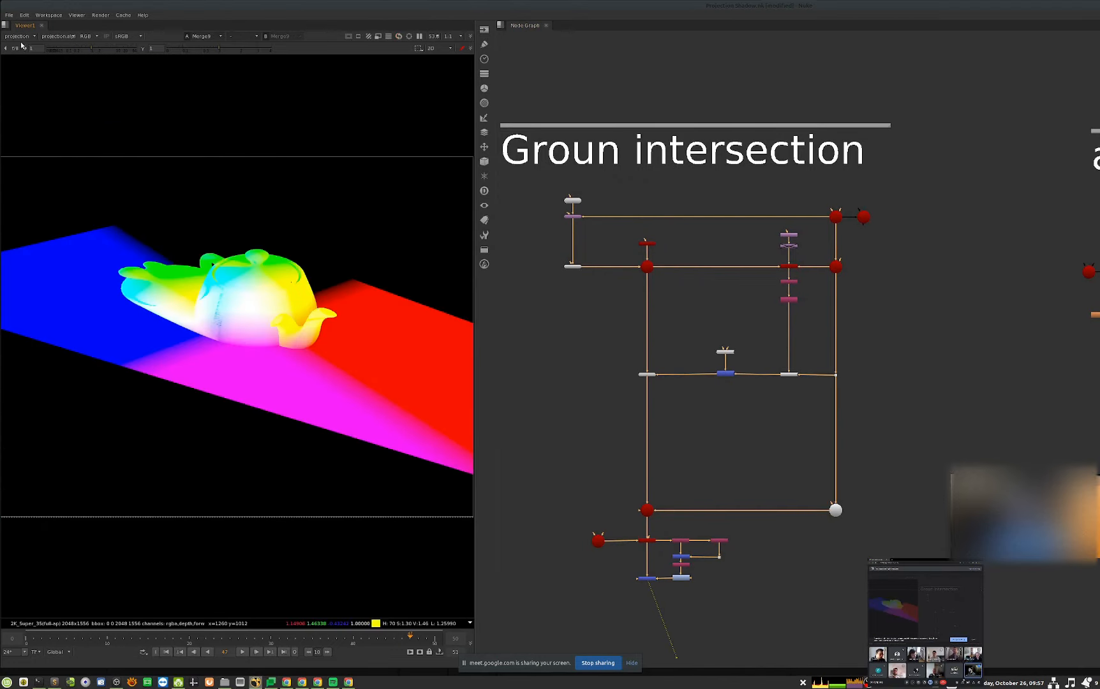
left_click(17, 37)
left_click(17, 64)
- Load the two Shuffle nodes beside the ground intersection's final render into viewer inputs 1 and 2, and redisplay the final merge
left_click(681, 540)
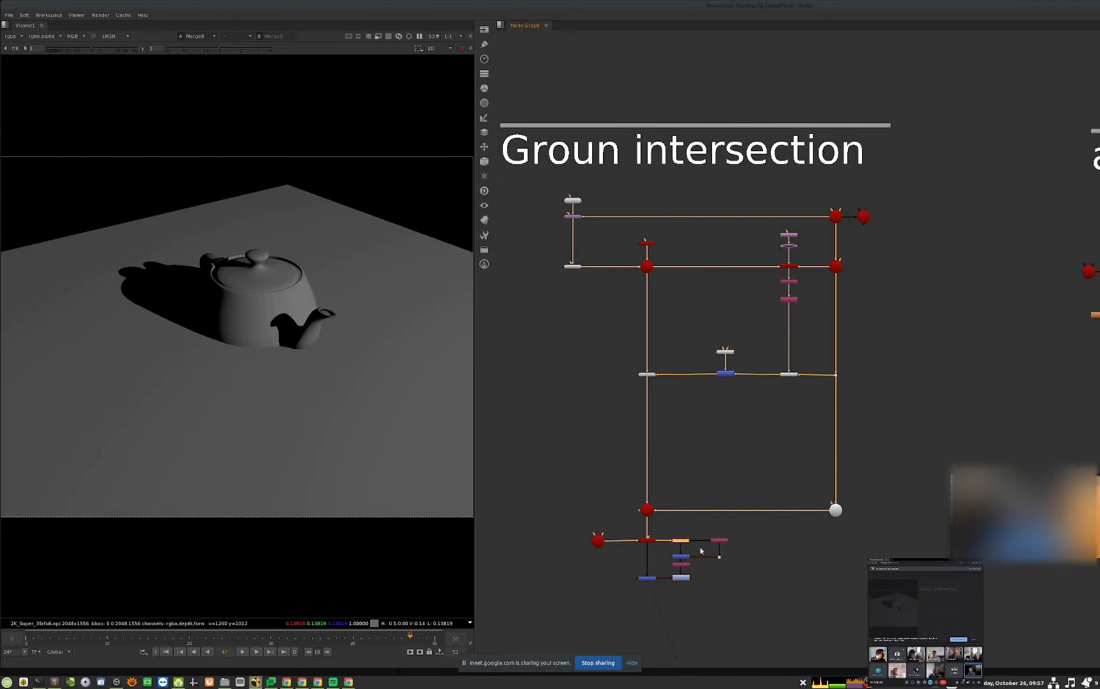
key("1")
left_click(719, 541)
key("2")
left_click(624, 591)
left_click(646, 579)
key("1")
- Display the ambient occlusion example's Multiply1 output at the first frame
middle_click_drag(790, 516, 375, 516)
middle_click_drag(913, 501, 880, 469)
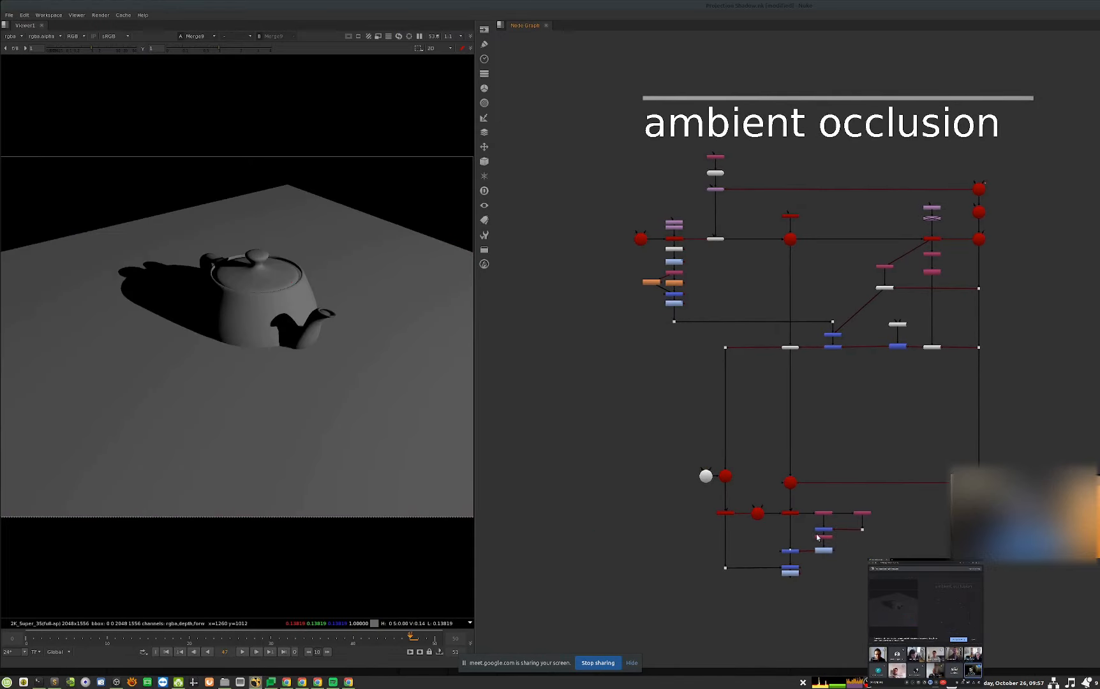
left_click(792, 573, "ctrl")
key("1")
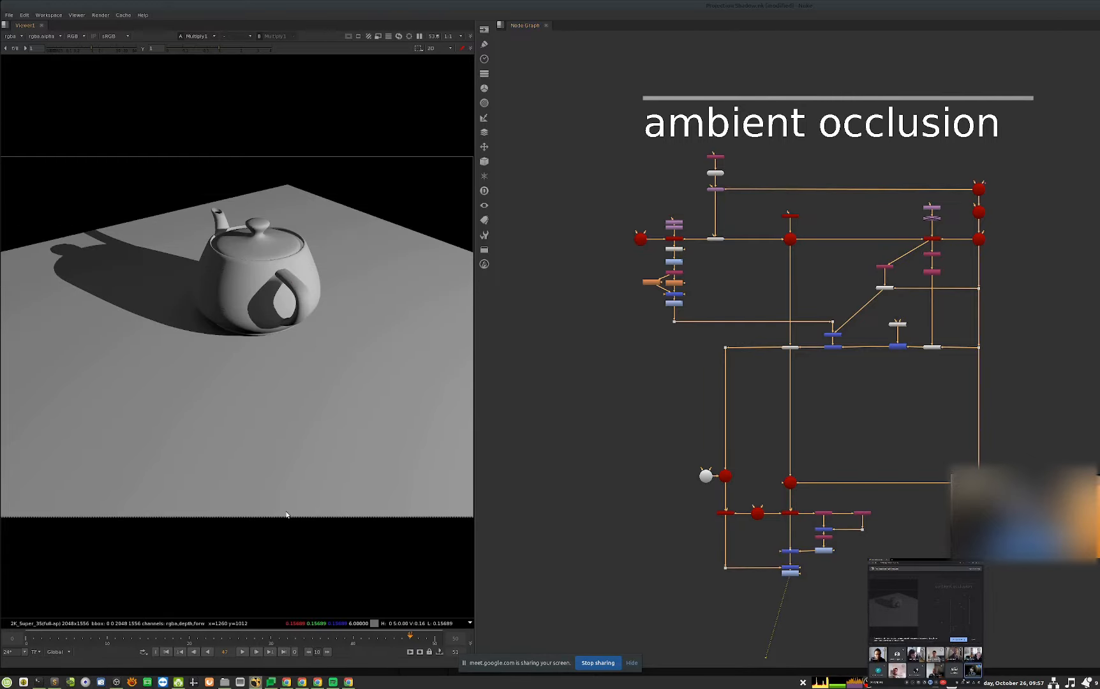
key("Home")
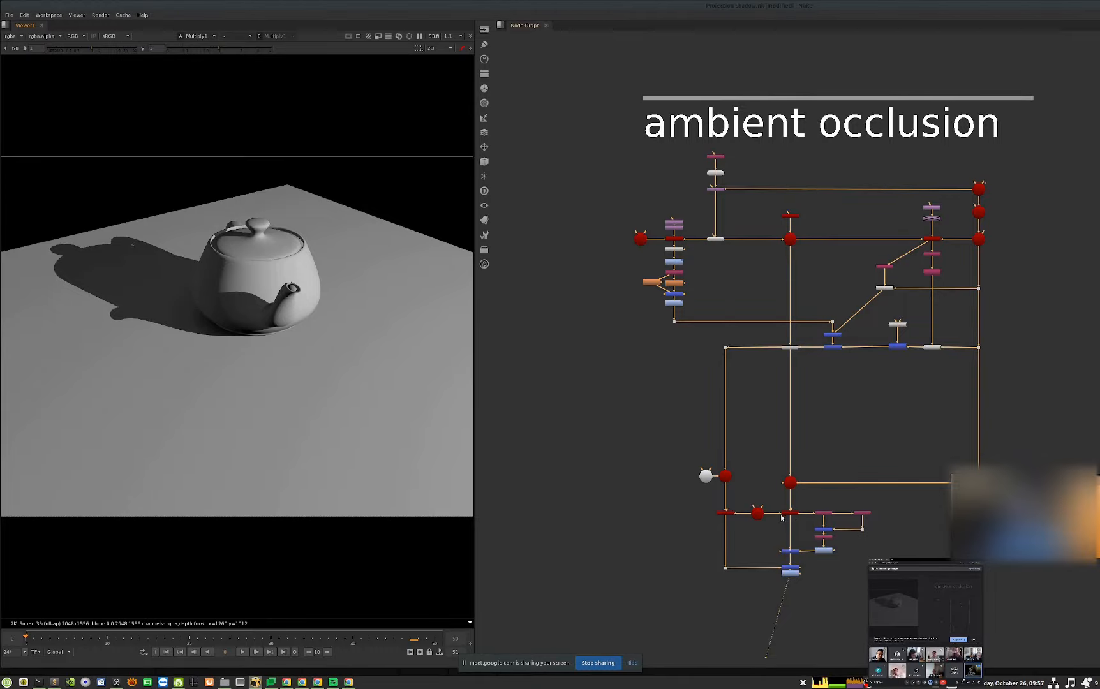
- Locate the dragon setup in the node graph and display its Merge2 output
middle_click_drag(792, 505, 768, 508)
scroll(787, 507, "up", 1)
scroll(865, 412, "down", 7)
middle_click_drag(881, 418, 989, 347)
middle_click_drag(649, 495, 698, 466)
scroll(698, 467, "up", 5)
middle_click_drag(671, 538, 697, 531)
left_click_drag(648, 559, 576, 463)
key("1")
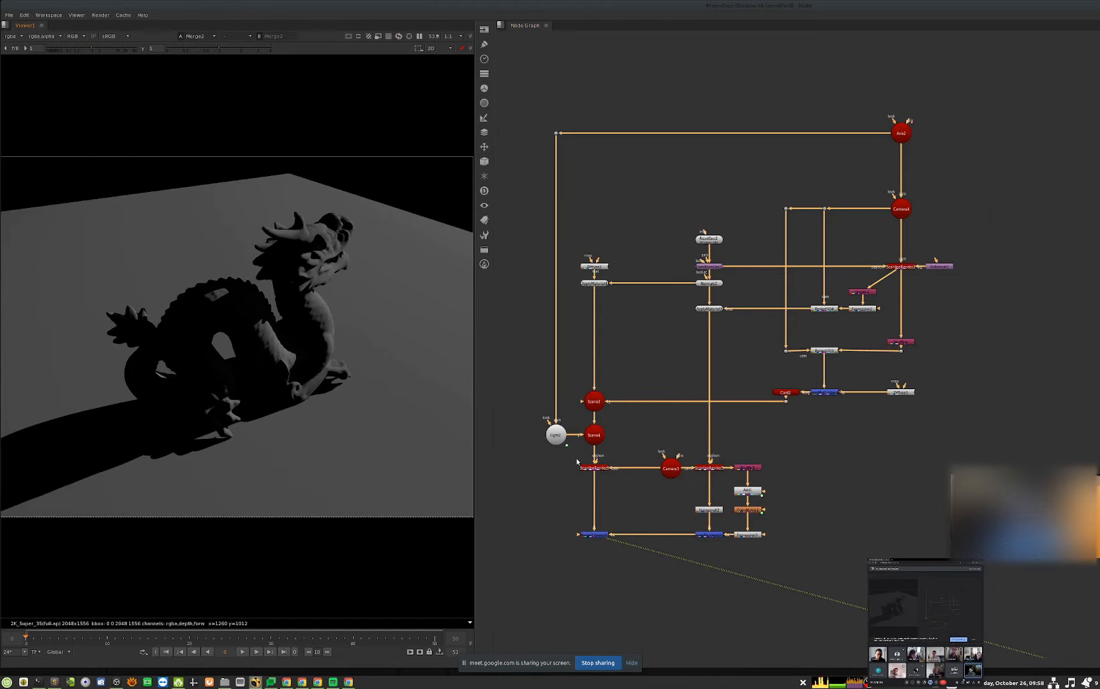
- Toggle Merge2 off and on to compare the dragon with and without self-shadows, and step forward in time to frame 30
left_click_drag(654, 507, 530, 574)
key("d")
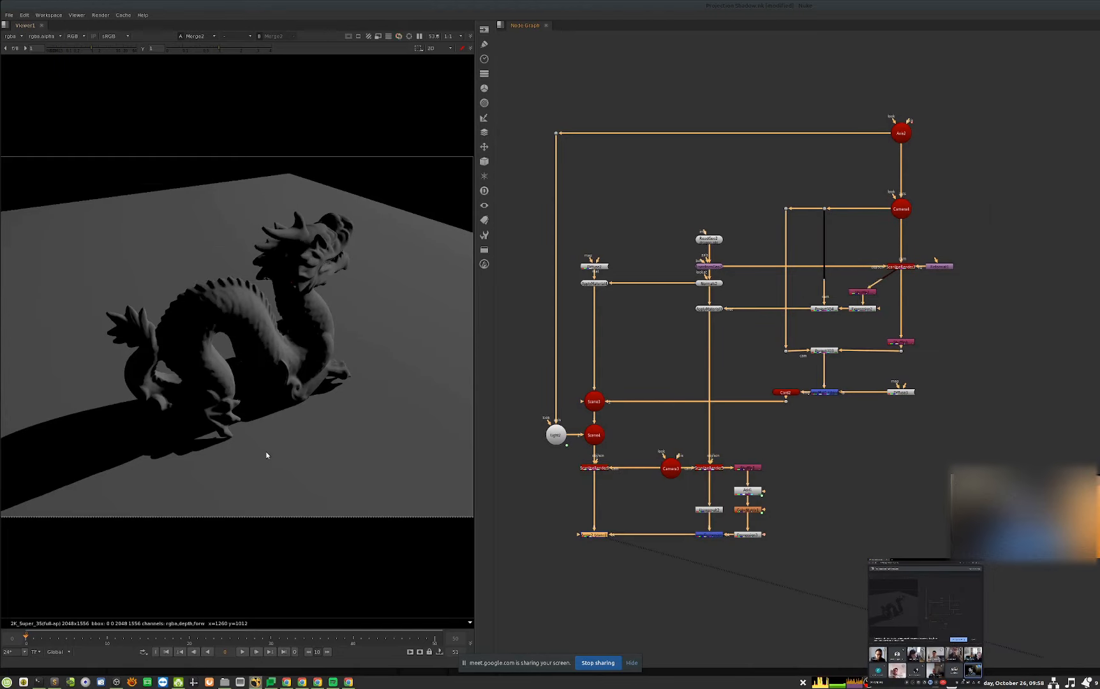
key("d")
key("d")
key("d")
key("d")
key("d")
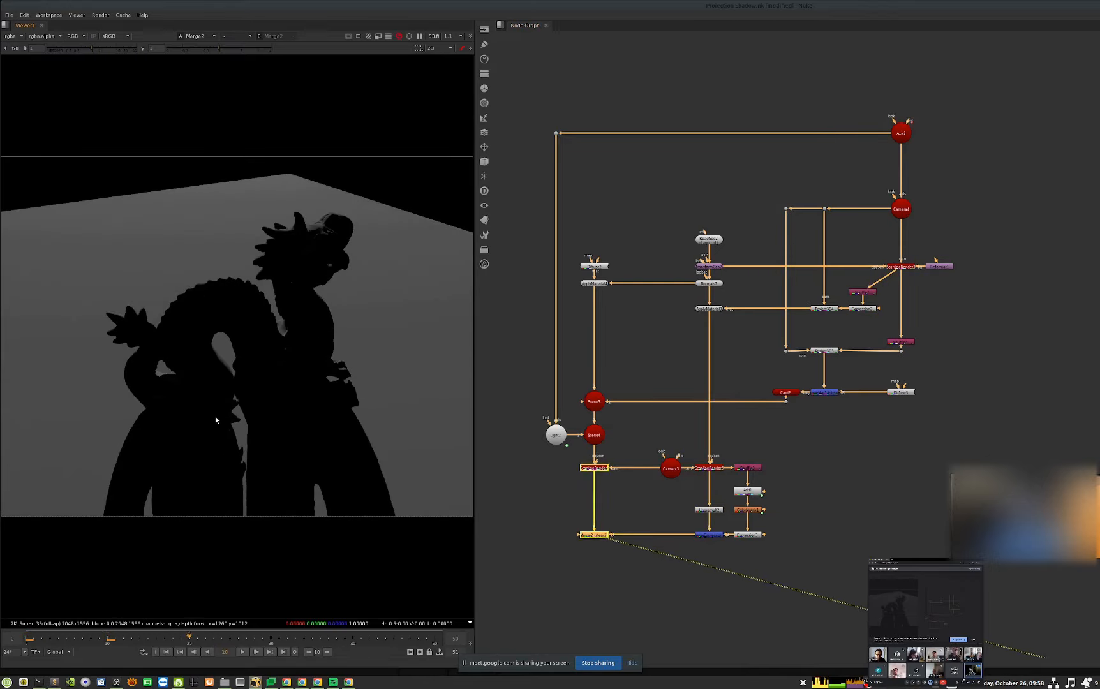
key("shift+Right")
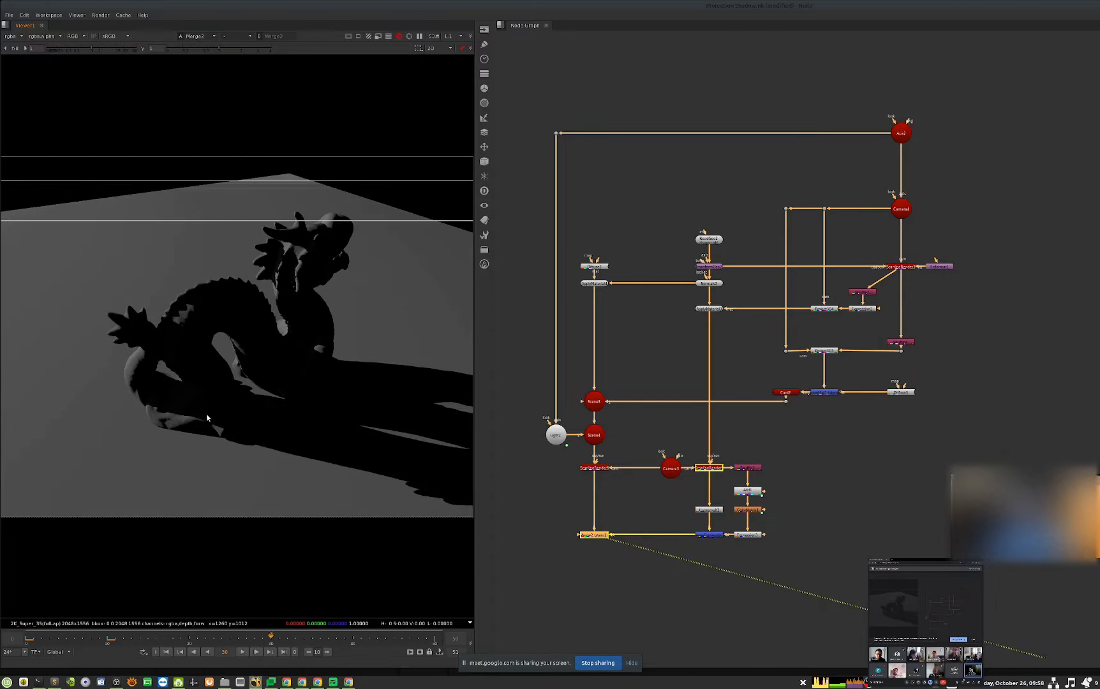
key("shift+Right")
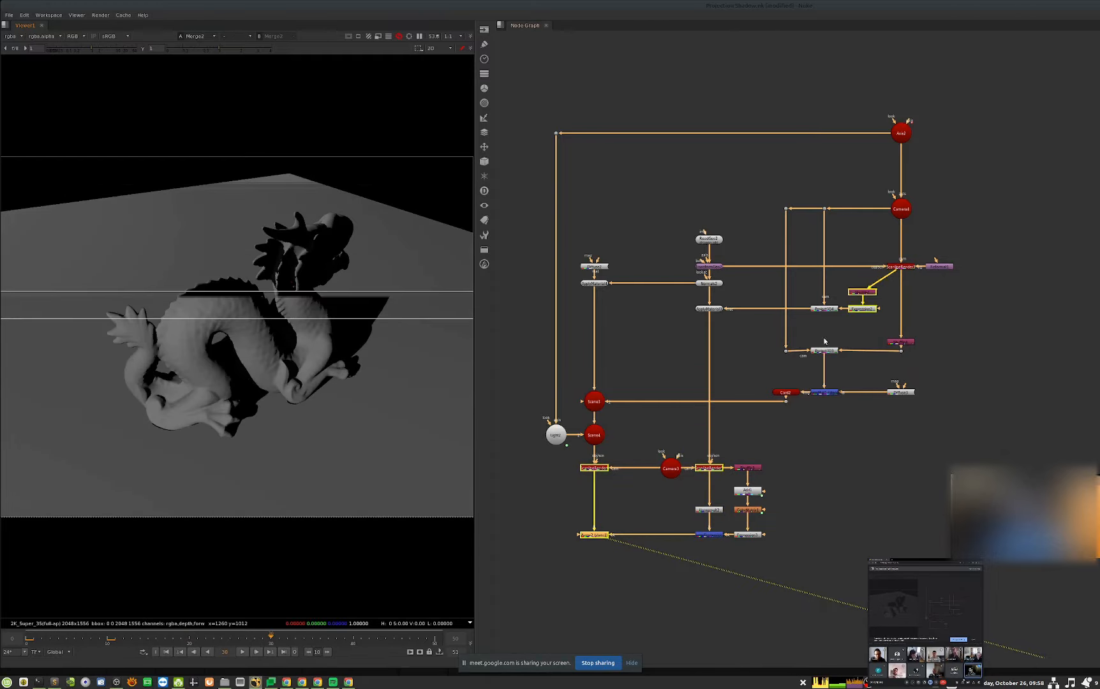
- Return to the ambient occlusion example and display its Multiply1 output with the whole node setup in view
scroll(666, 442, "down", 5)
middle_click_drag(907, 230, 729, 370)
scroll(730, 370, "up", 4)
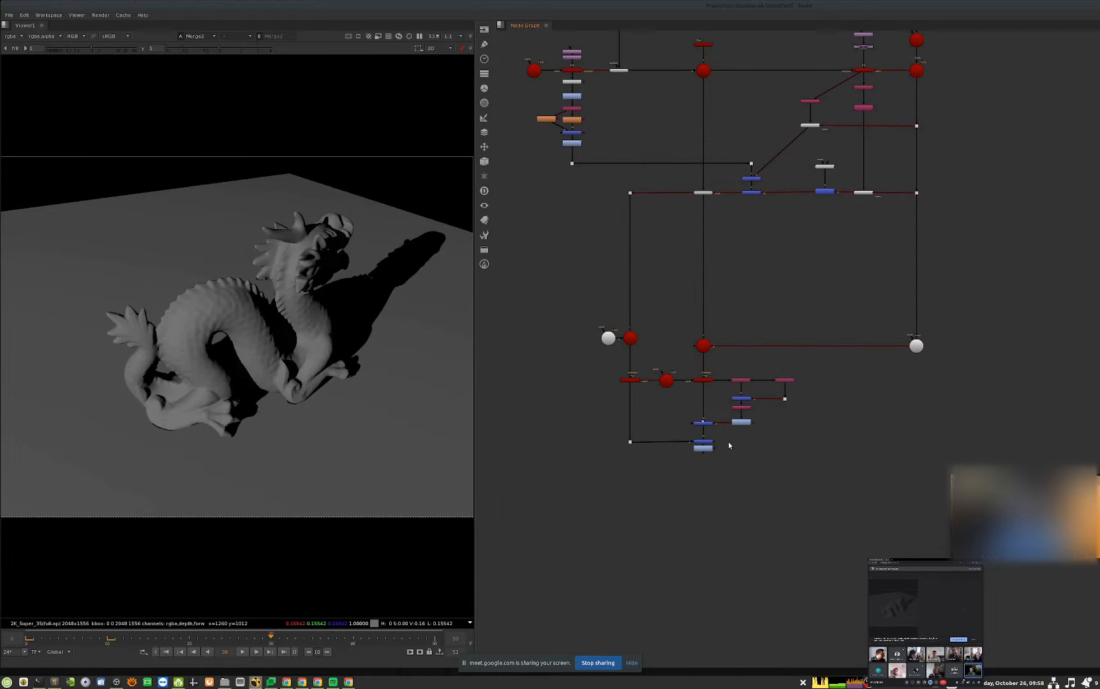
left_click(709, 447)
key("1")
middle_click_drag(776, 410, 795, 477)
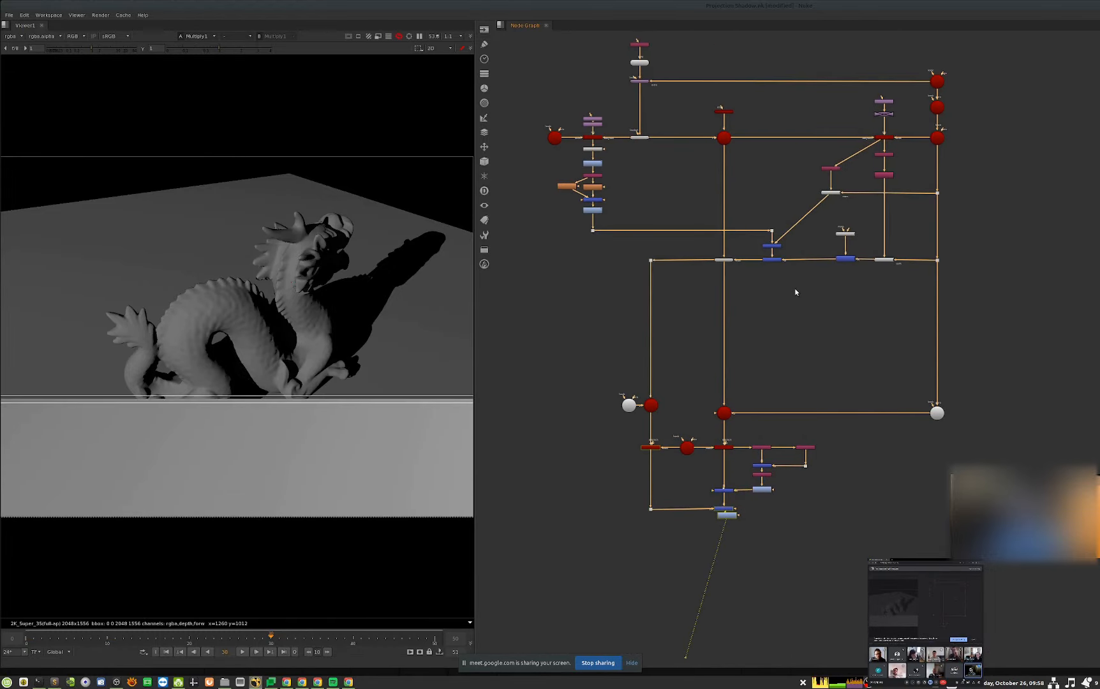
scroll(805, 288, "down", 1)
middle_click_drag(829, 272, 827, 321)
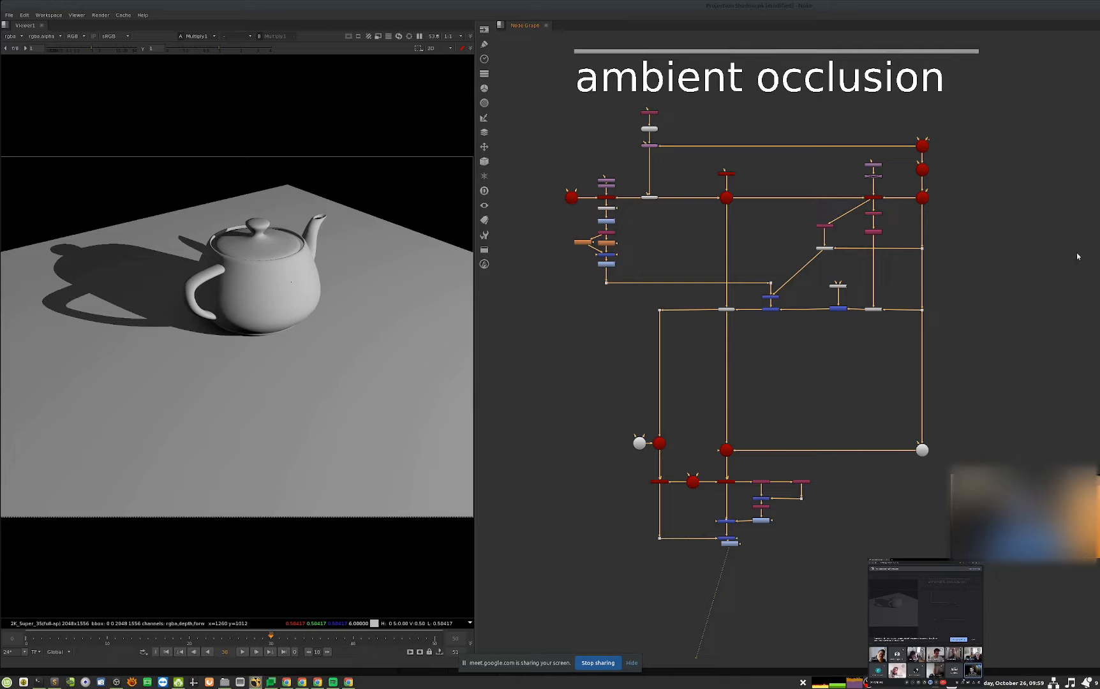
- Return to the dragon setup, display its Merge2 output, and play the shadow animation from the first frame before stopping it
scroll(915, 207, "up", 3)
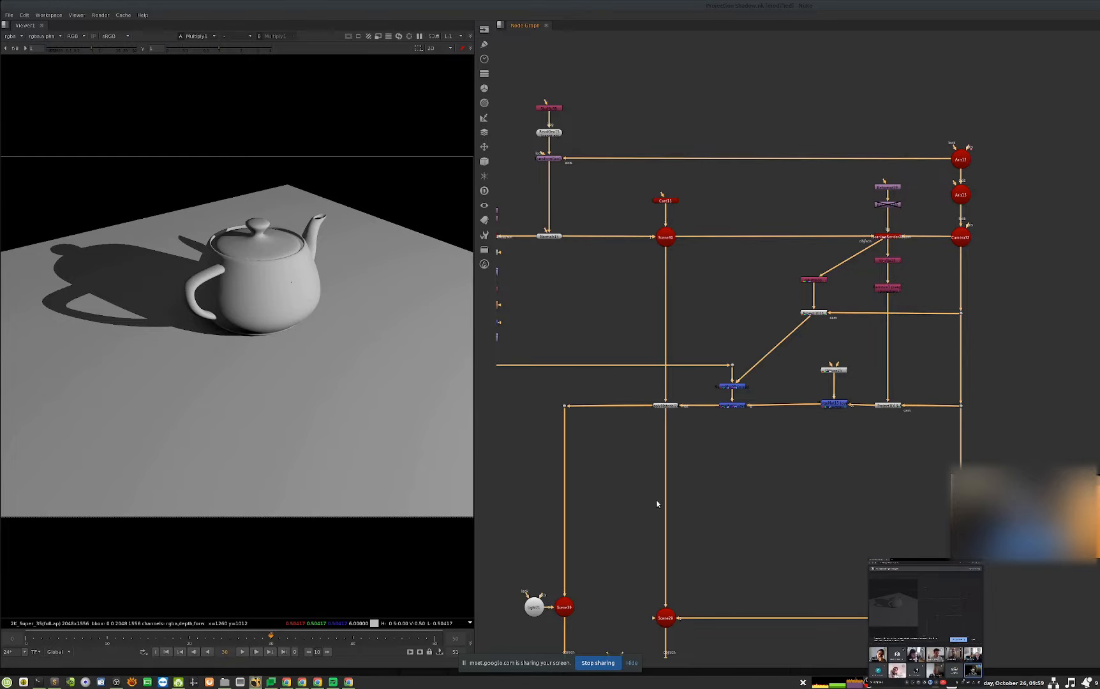
scroll(671, 461, "down", 6)
middle_click_drag(622, 610, 829, 472)
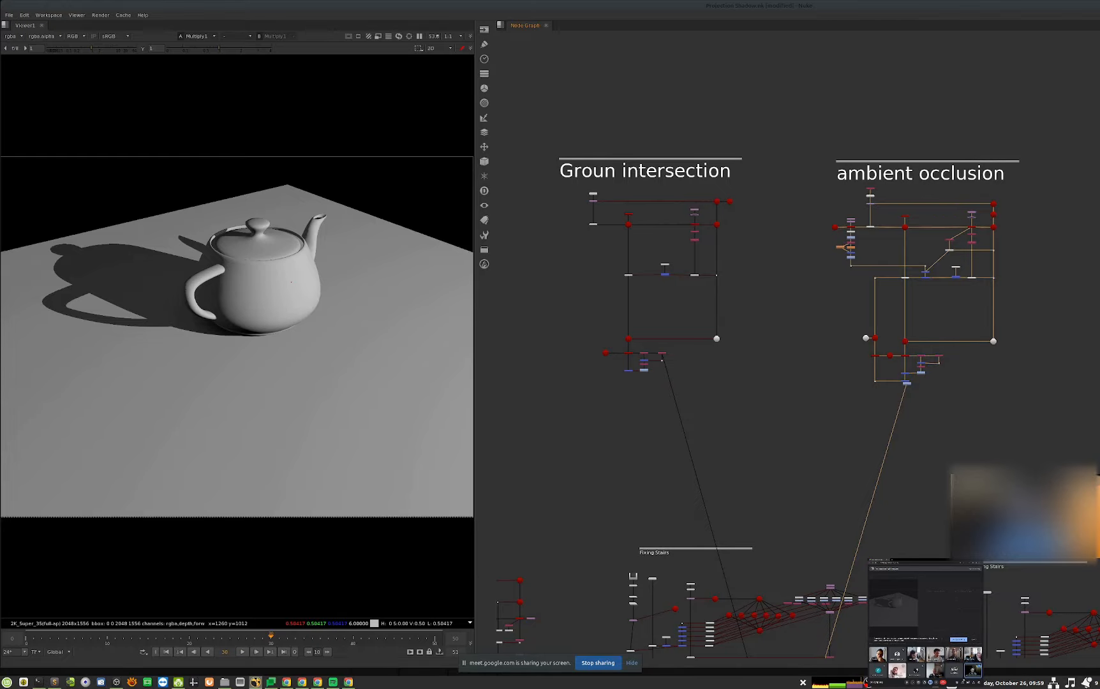
middle_click_drag(880, 465, 1099, 290)
scroll(712, 518, "up", 5)
key("1")
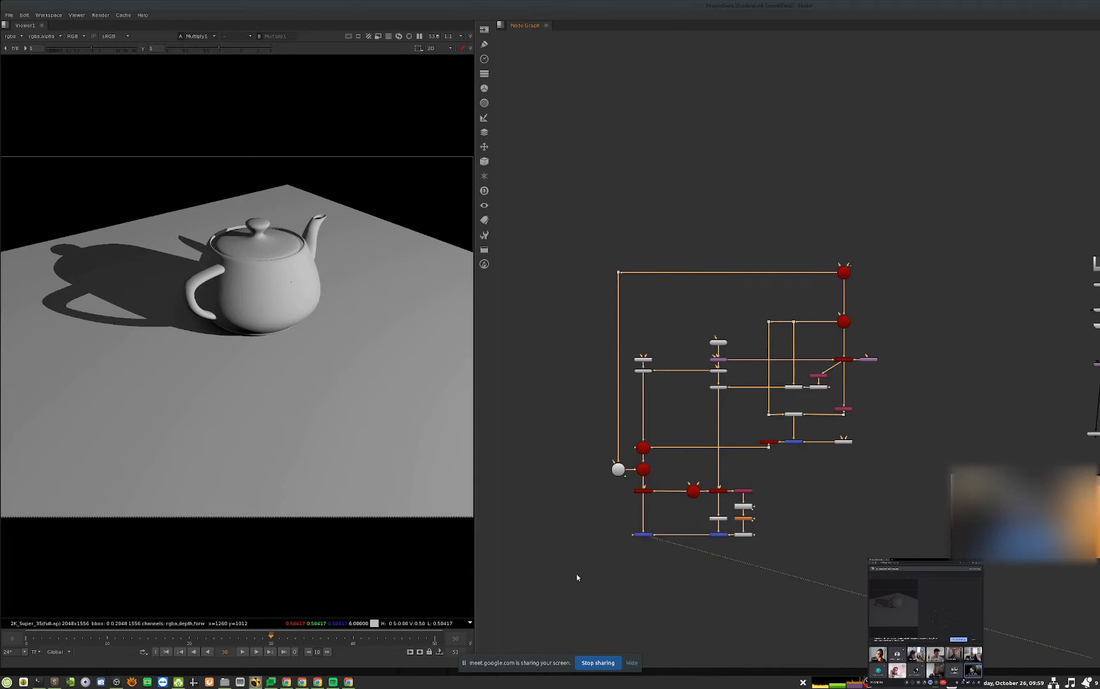
key("2")
key("Home")
key("l")
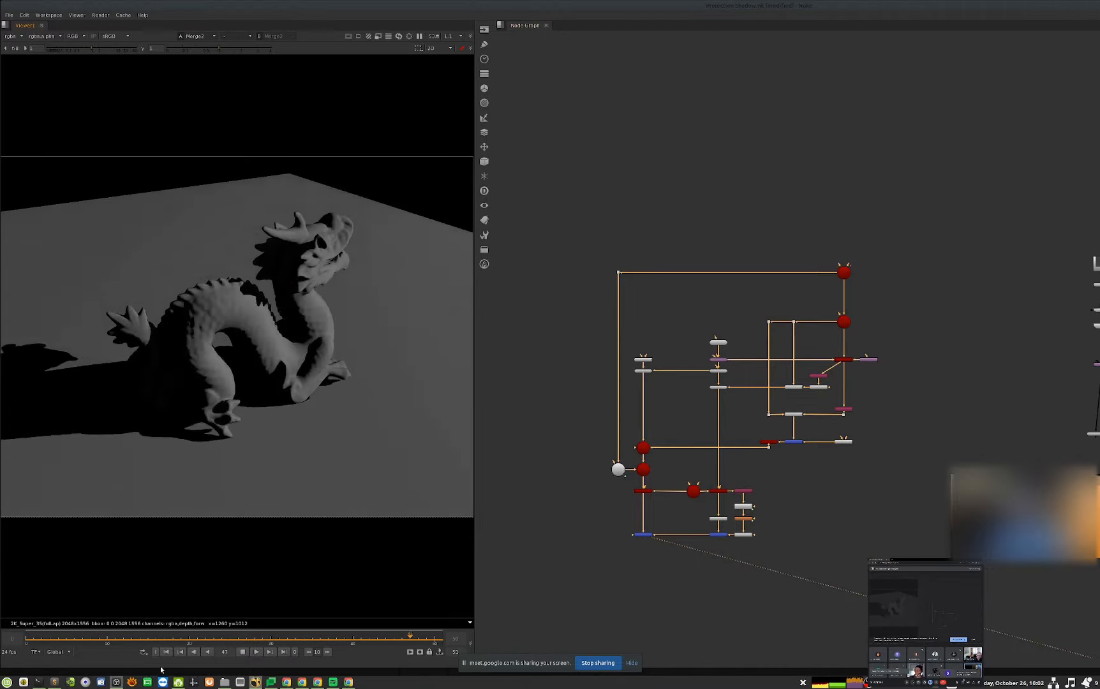
left_click(256, 651)
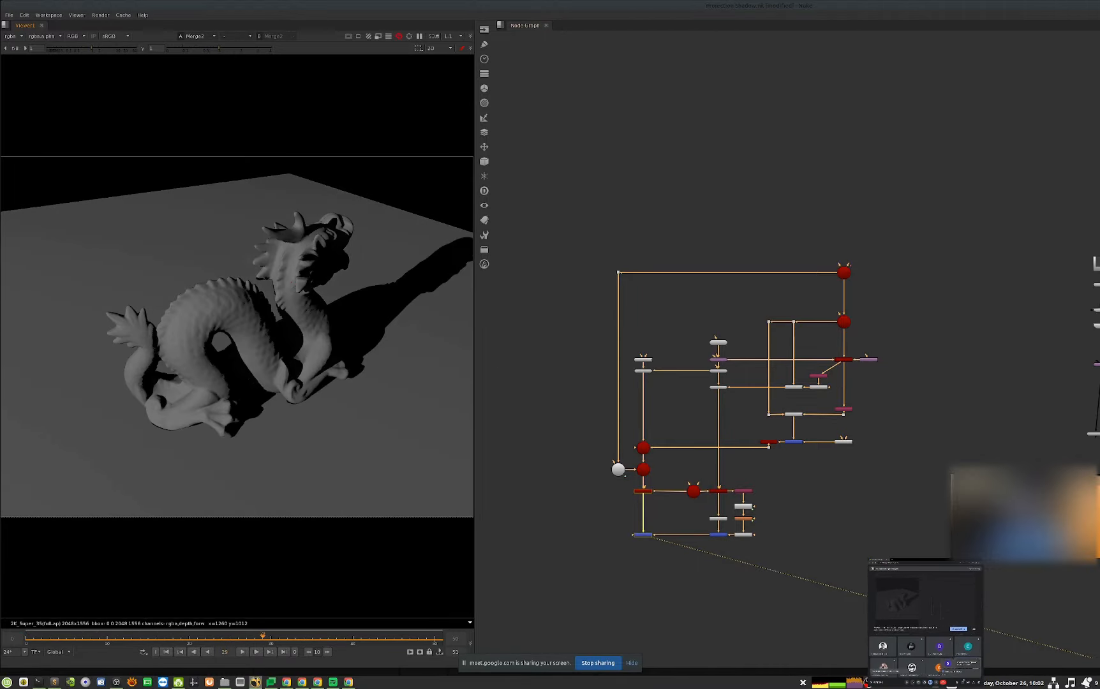